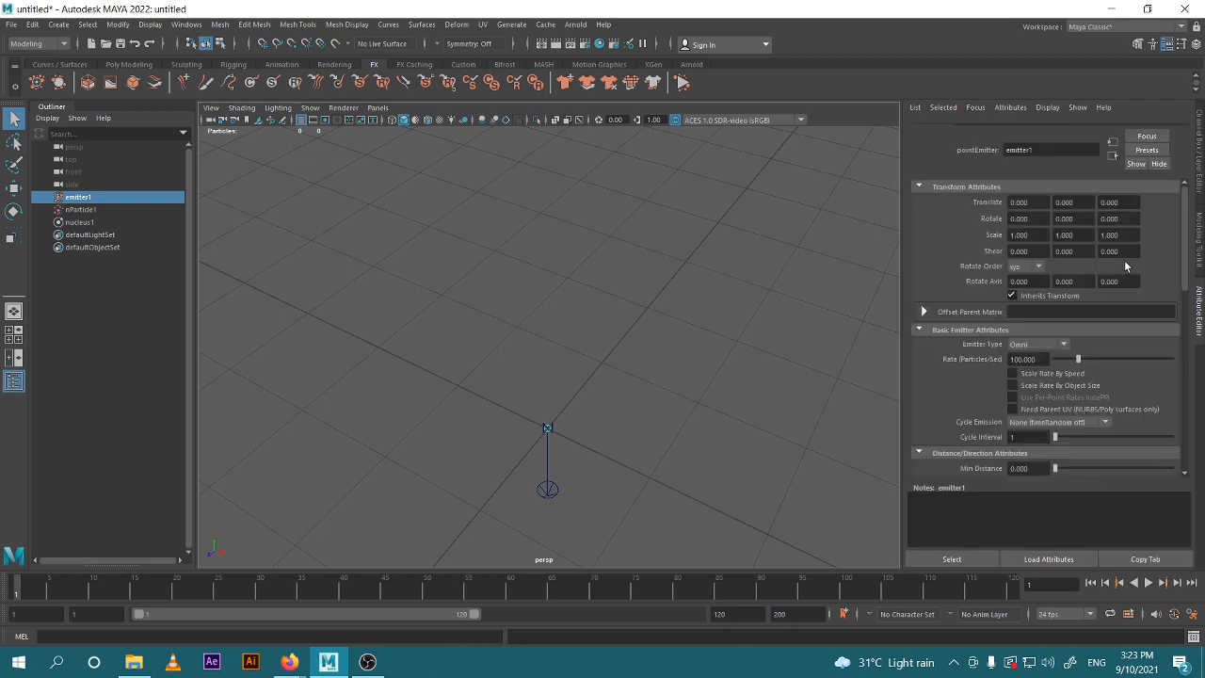
Activate the Move tool and reload the selected emitter's attributes along with its connected nodes.
key("ctrl+a")
key("w")
key("ctrl+a")
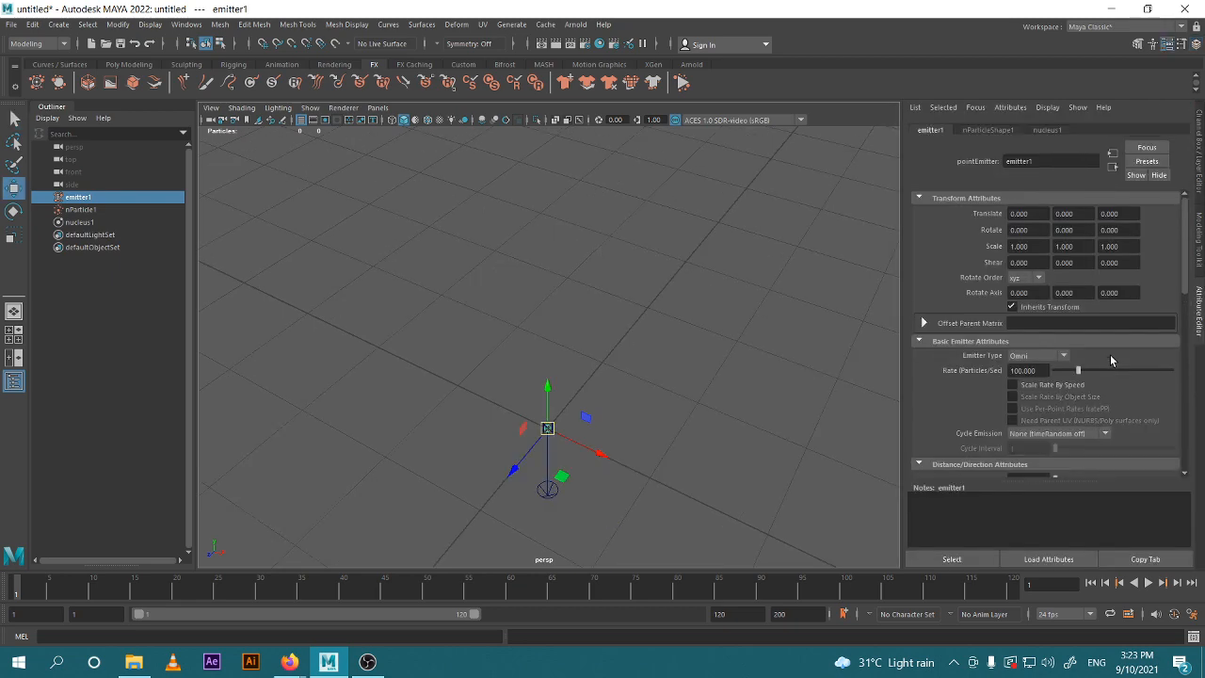
scroll(1109, 358, "down", 3)
left_click(367, 662)
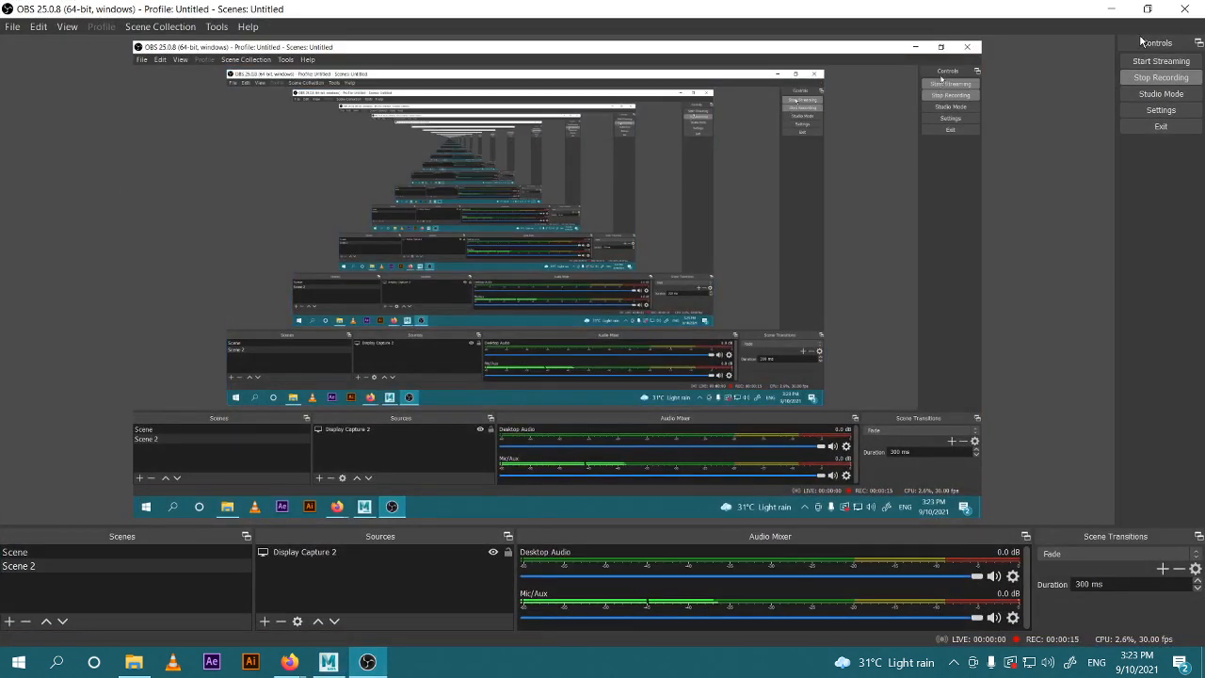
key("alt+Tab")
scroll(1073, 320, "down", 5)
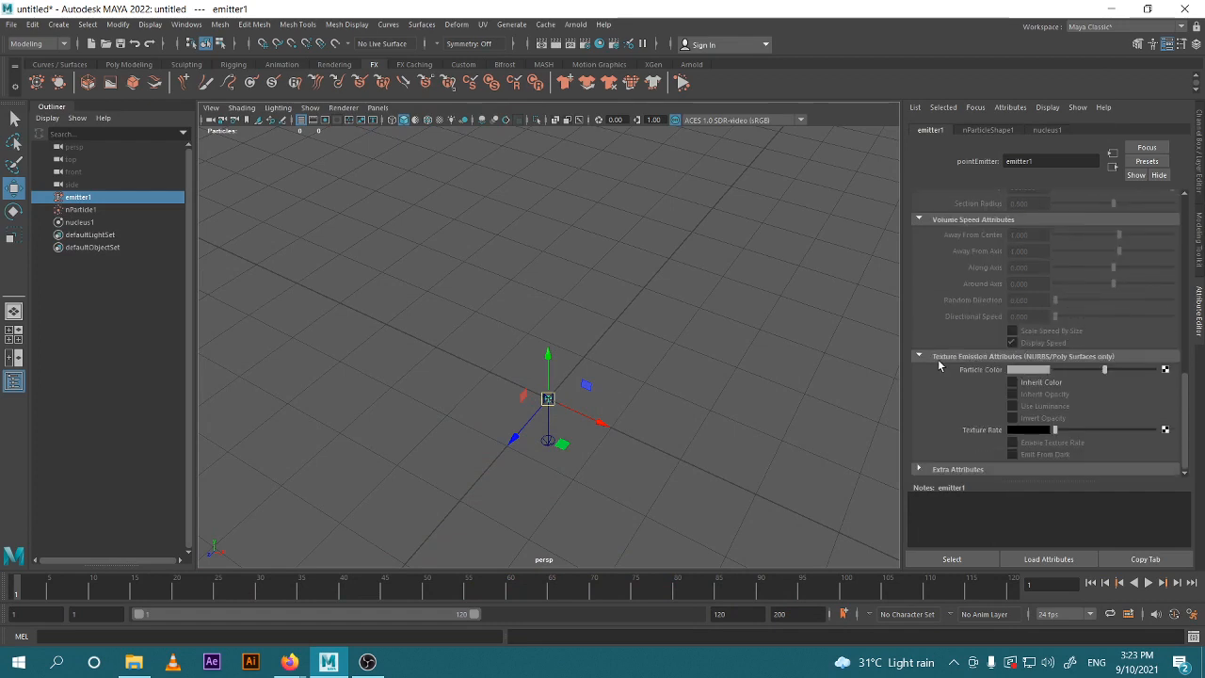
scroll(1069, 325, "up", 5)
Set the particle render type of nParticleShape1 to Cloud (s/w) in its shading attributes.
left_click(987, 129)
scroll(1035, 302, "down", 2)
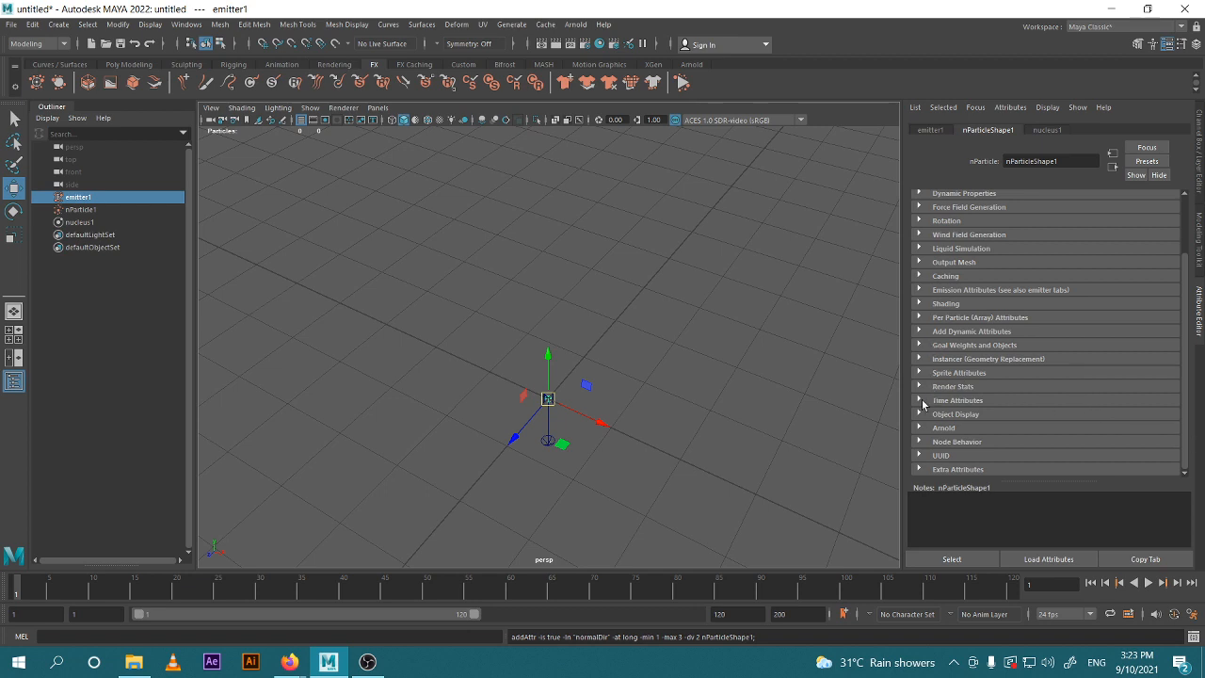
left_click(927, 304)
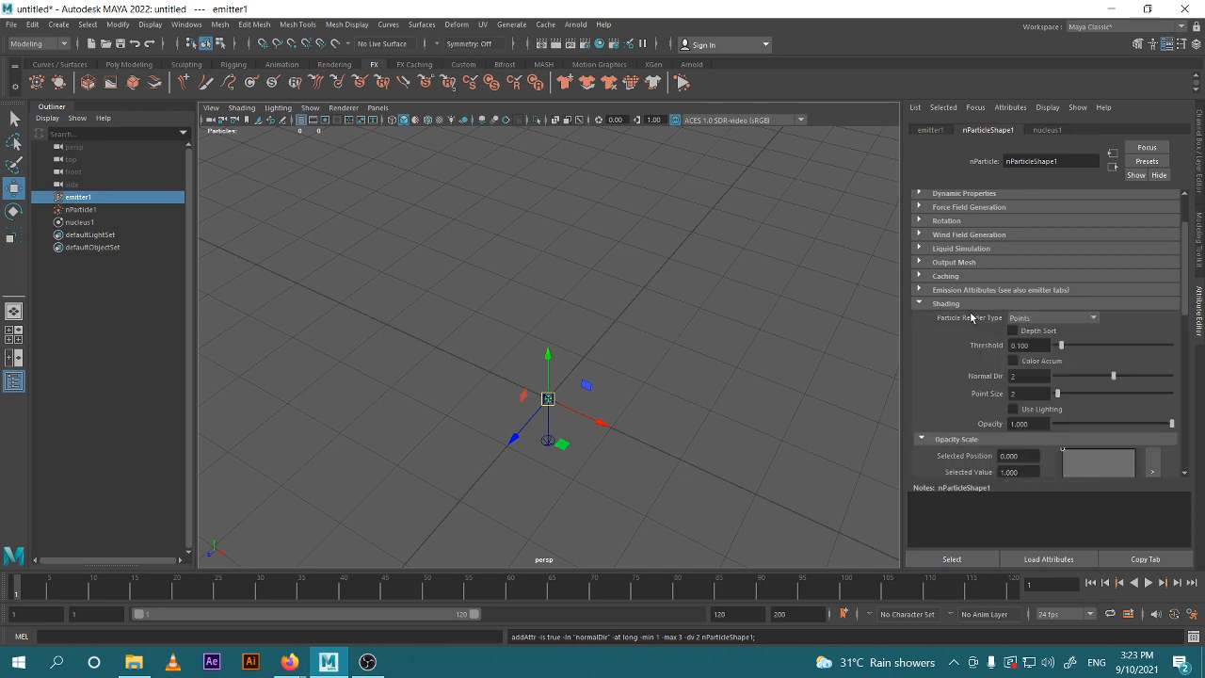
left_click(1071, 320)
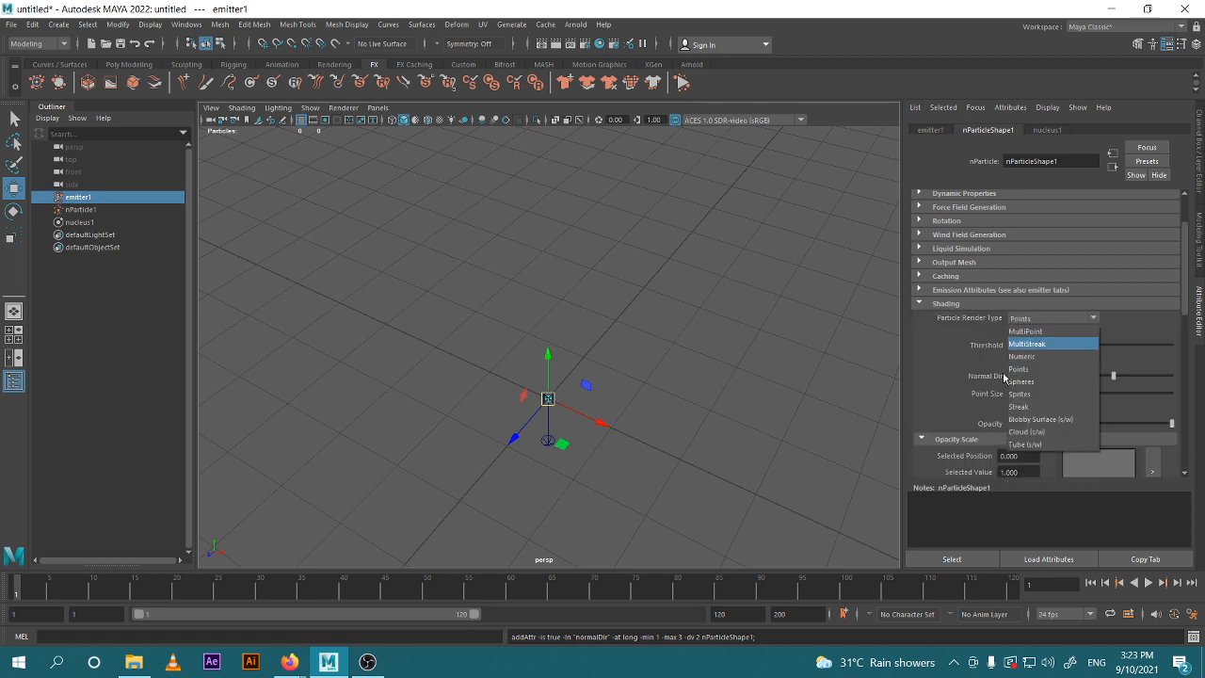
left_click(1031, 431)
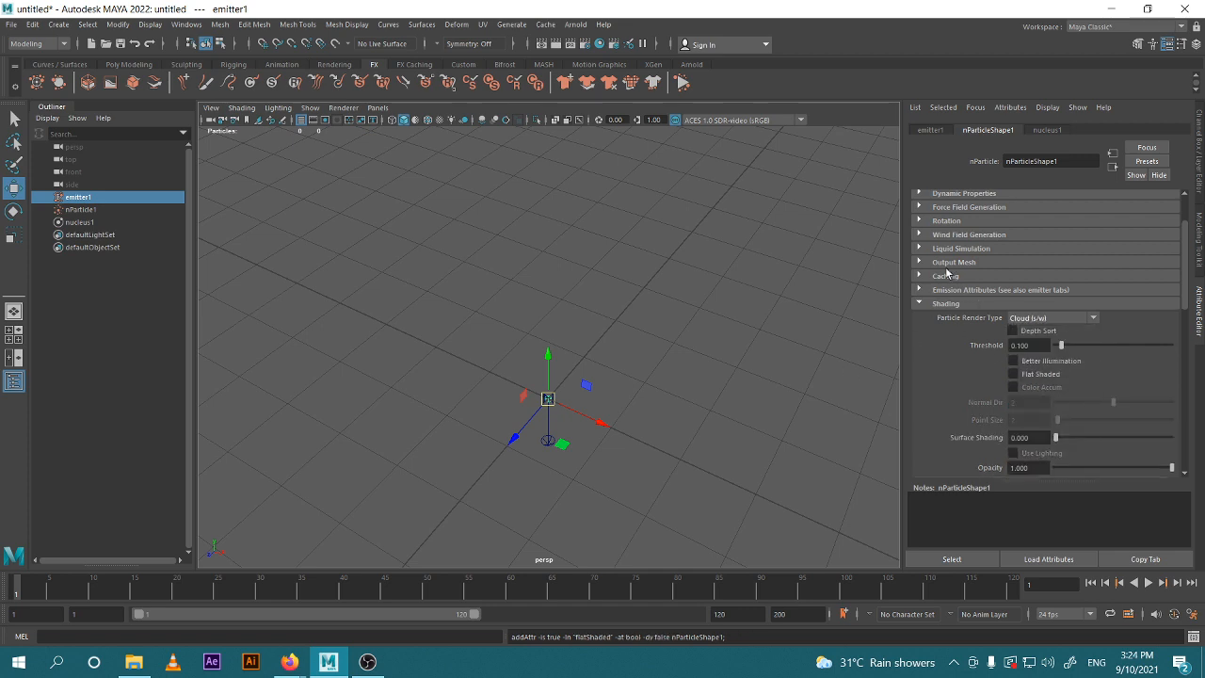
Set the particles' lifespan mode to Random range with a lifespan of 4 and a lifespan random of 0.2.
scroll(947, 273, "up", 3)
left_click(961, 226)
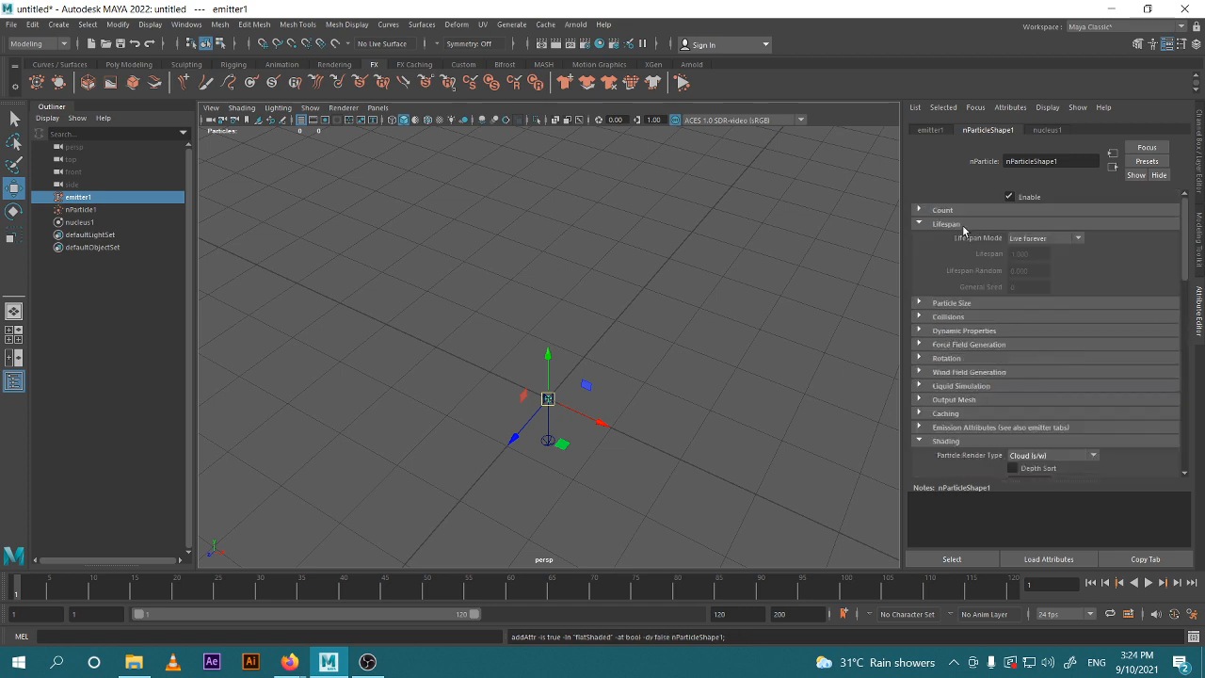
left_click(1070, 238)
left_click(1044, 276)
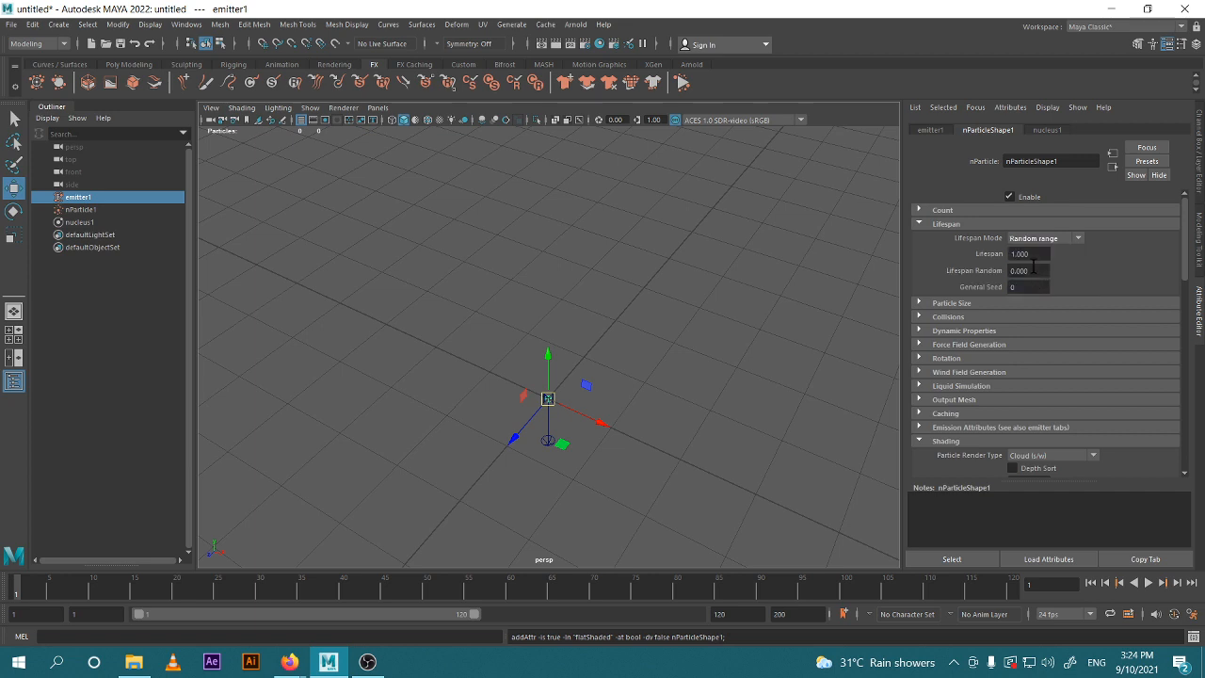
left_click(1033, 254)
type("4")
left_click(1019, 270)
type("0.2")
key("Return")
Change the first color of the particle color ramp to a rusty orange.
left_click_drag(596, 412, 603, 386, "alt")
scroll(1023, 301, "down", 2)
scroll(1022, 301, "down", 10)
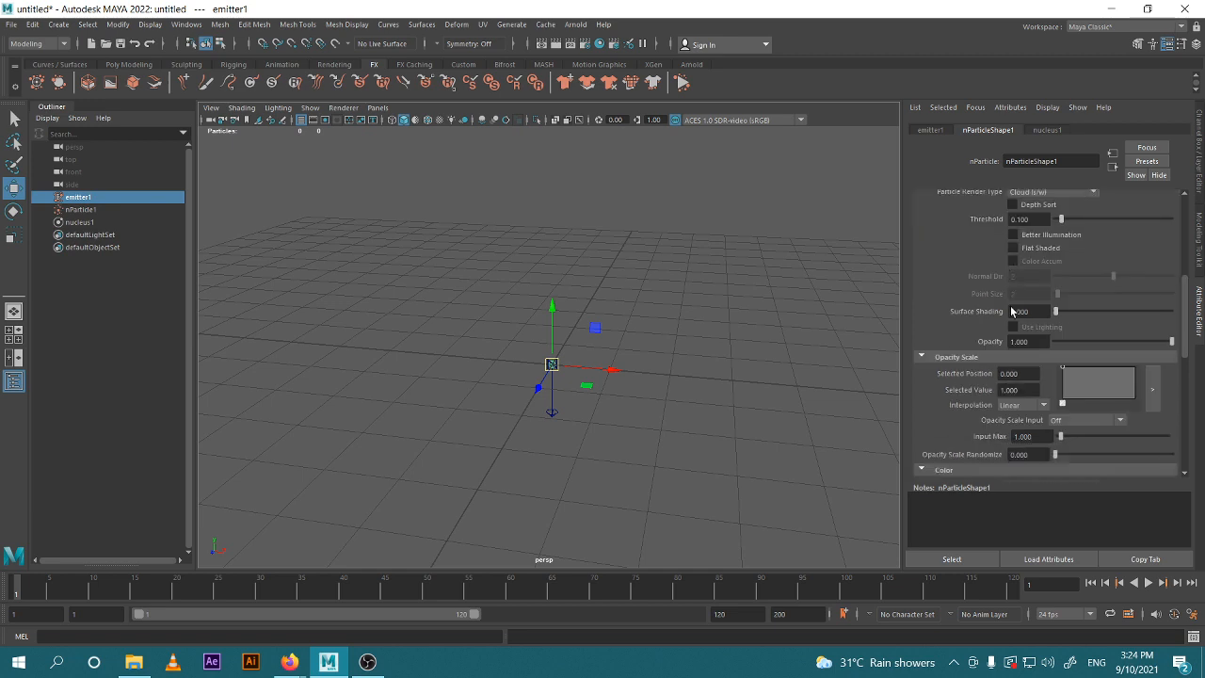
scroll(982, 402, "down", 2)
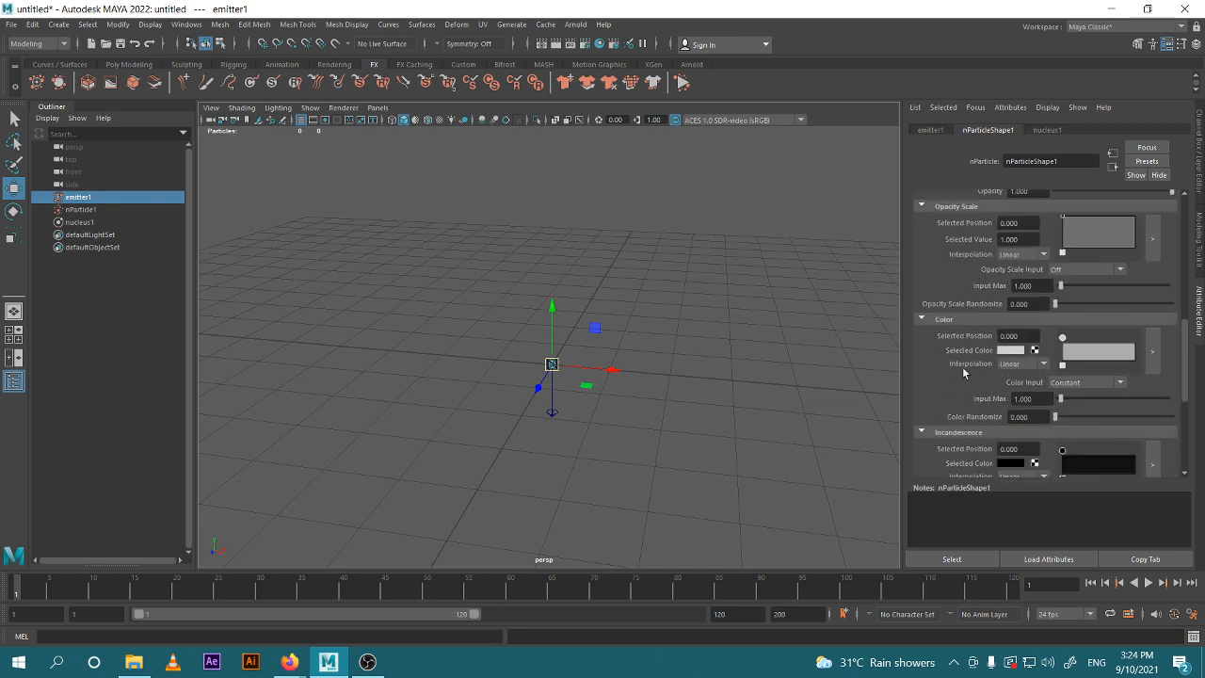
left_click(1010, 350)
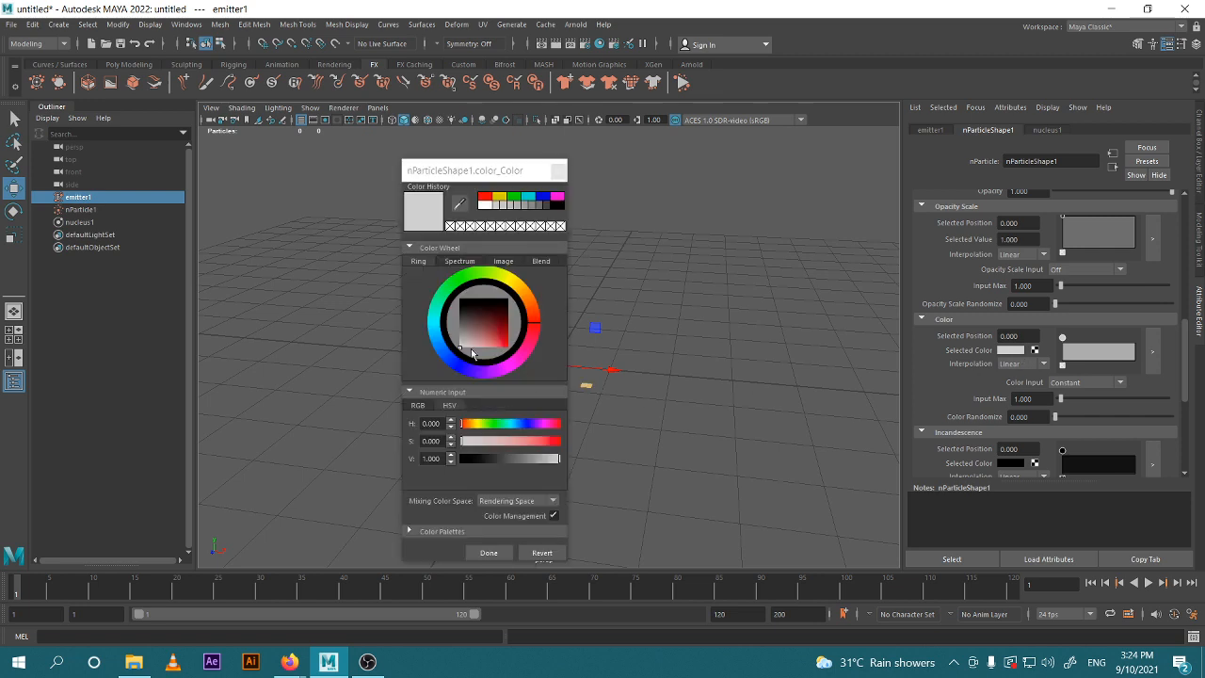
left_click_drag(469, 334, 528, 295)
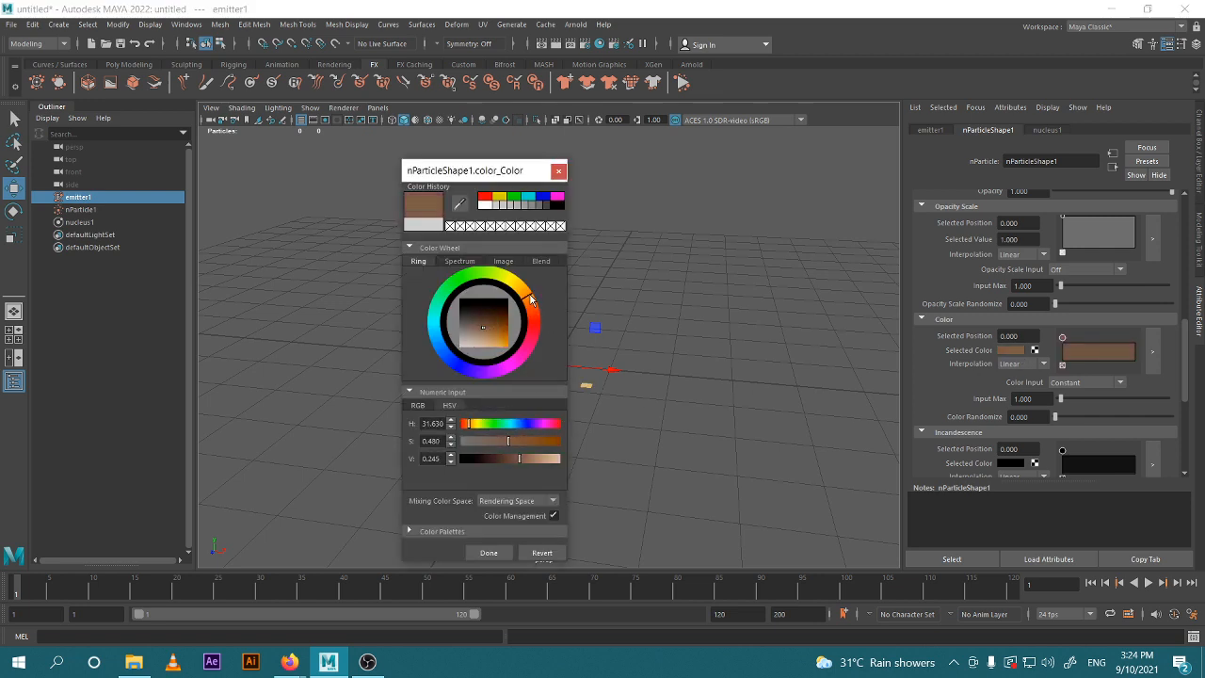
left_click_drag(486, 330, 538, 308)
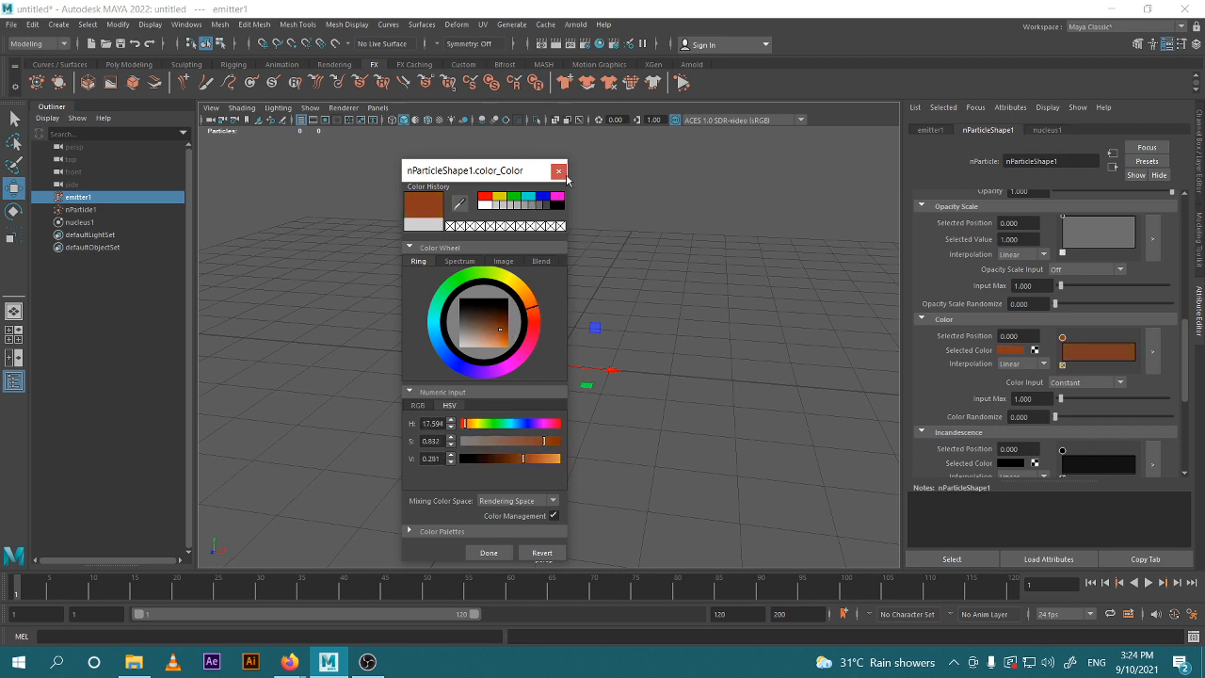
Add a light grey stop at about 0.45 and a dark grey stop at about 0.89 to the particle color ramp.
left_click(1096, 351)
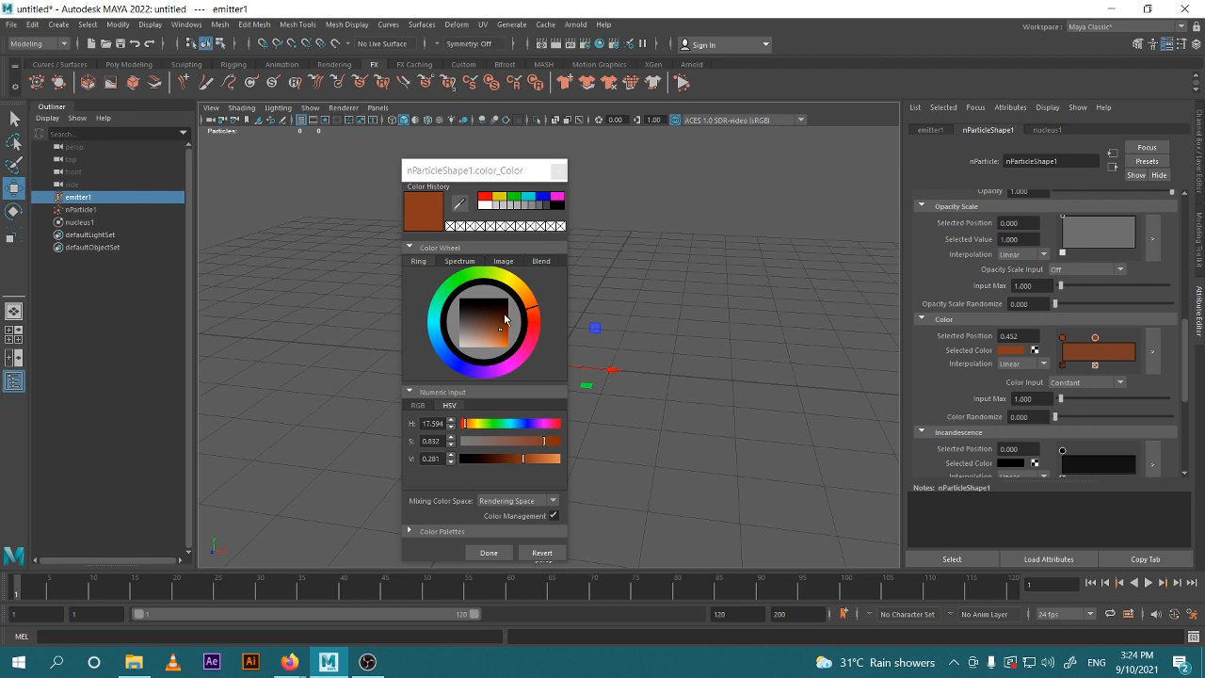
left_click(481, 337)
left_click_drag(471, 340, 458, 345)
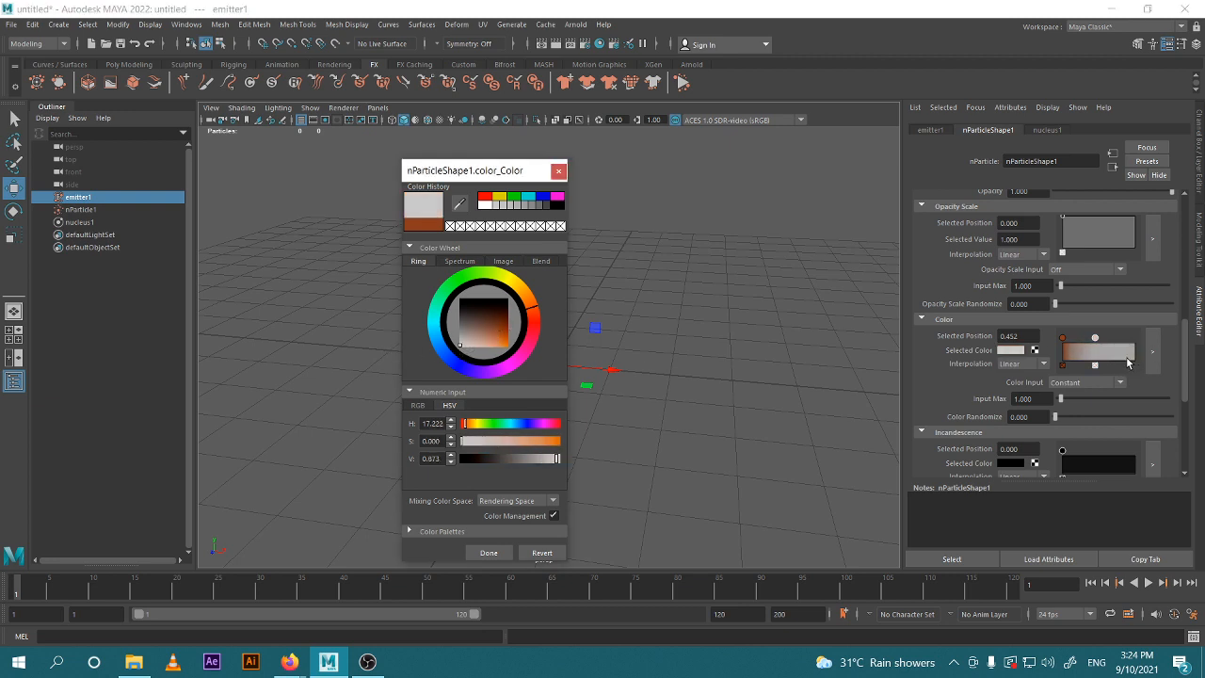
left_click(1128, 363)
left_click_drag(469, 326, 462, 318)
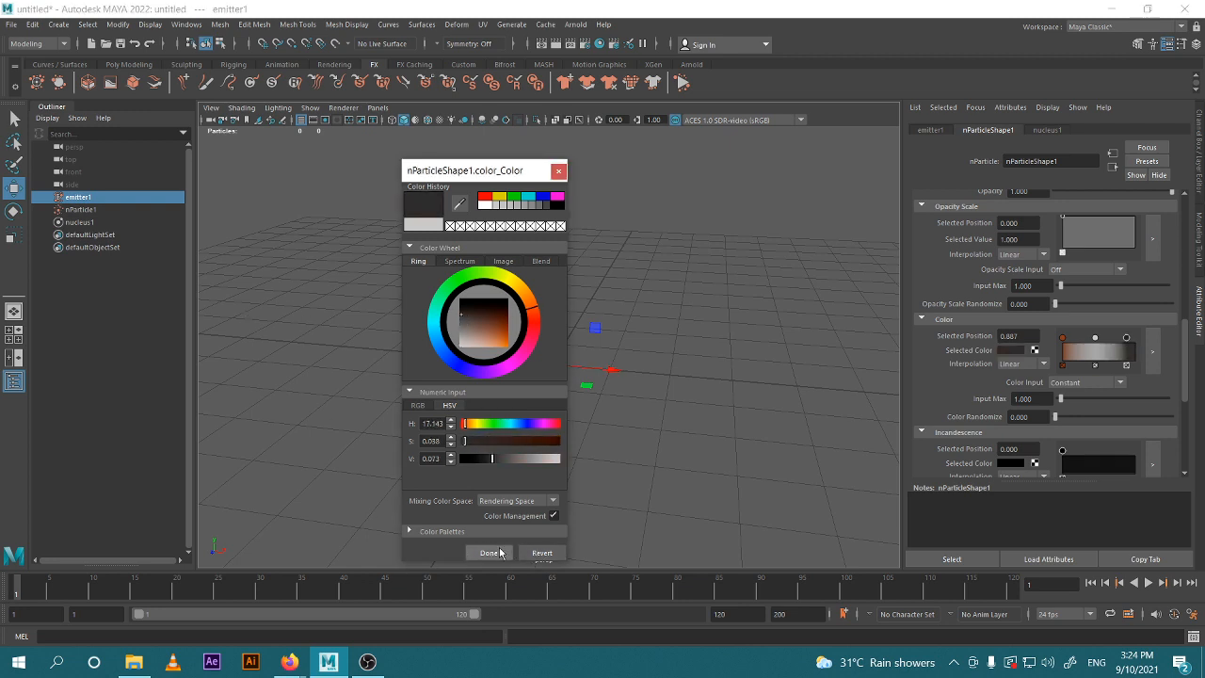
Move the first color ramp stop to about 0.07 and recolor it bright yellow, with hue about 50 and value 1.
left_click_drag(1065, 339, 1069, 339)
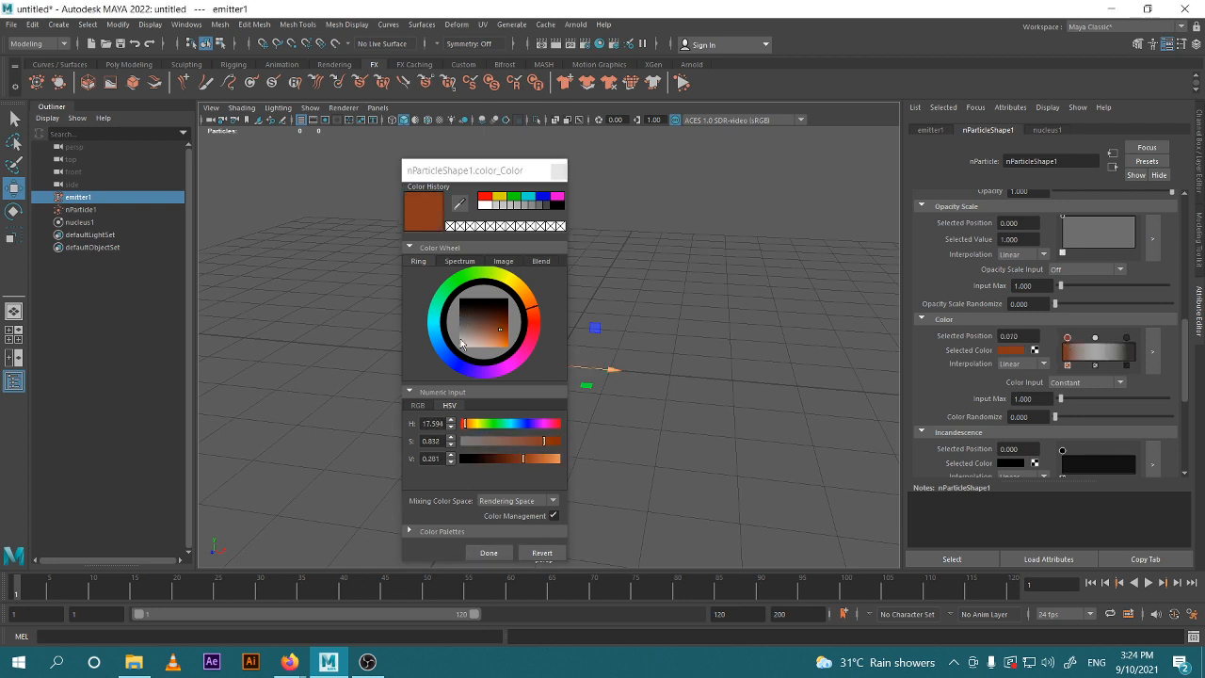
left_click_drag(527, 320, 527, 295)
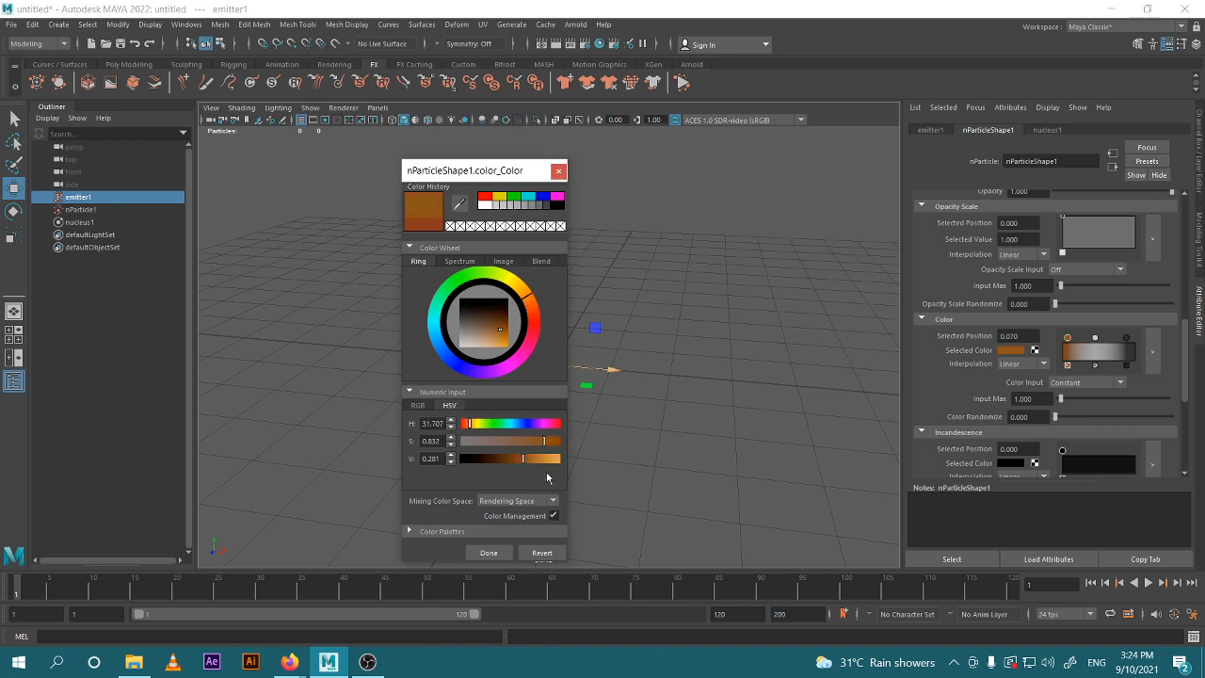
mouse_move(523, 458)
left_mouse_down()
mouse_move(555, 459)
mouse_move(543, 462)
left_mouse_up()
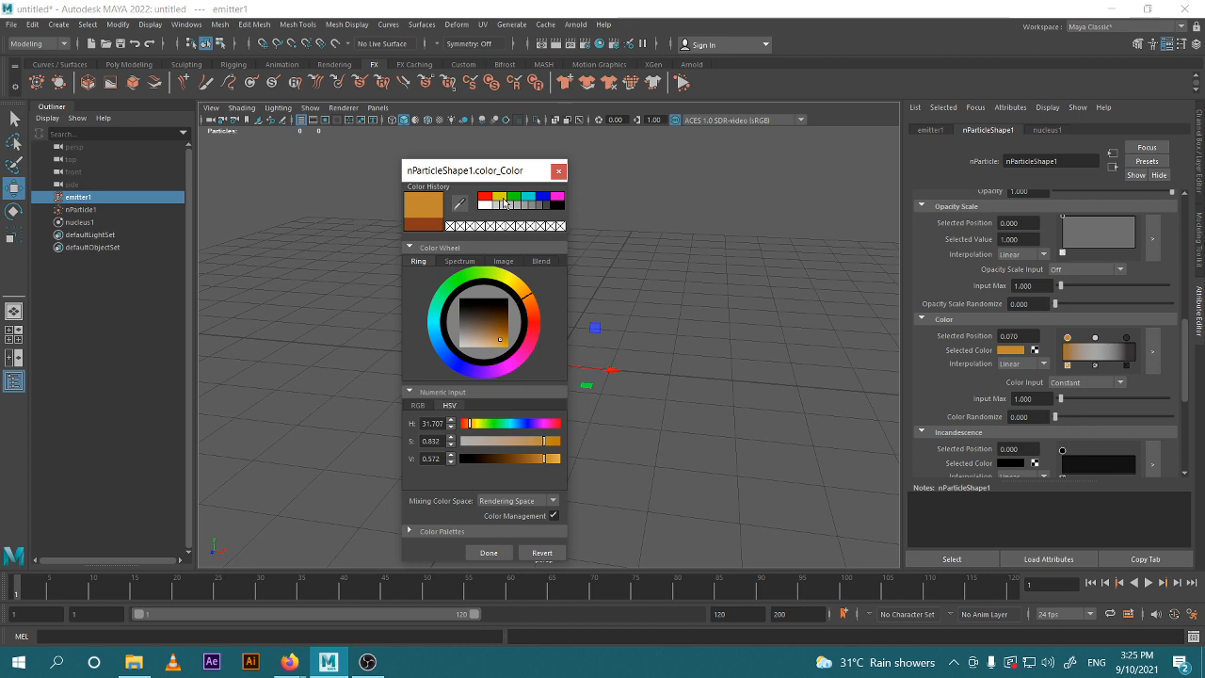
left_click_drag(469, 179, 458, 175)
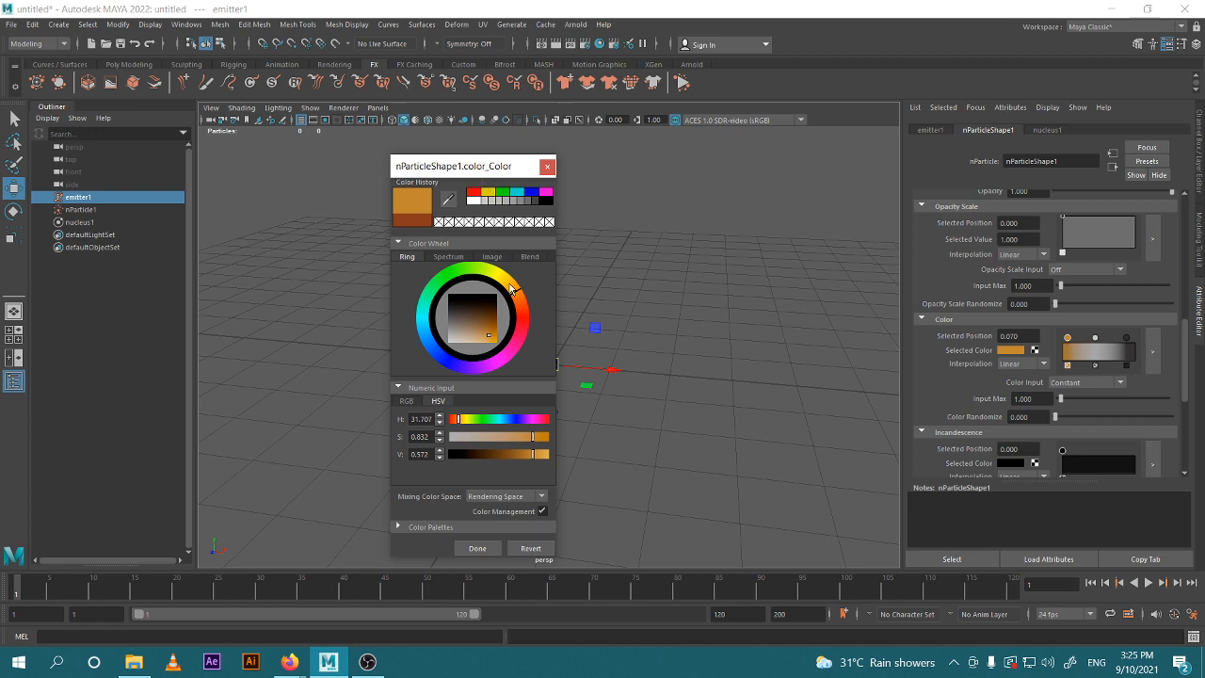
left_click_drag(512, 290, 505, 279)
left_click_drag(487, 341, 499, 347)
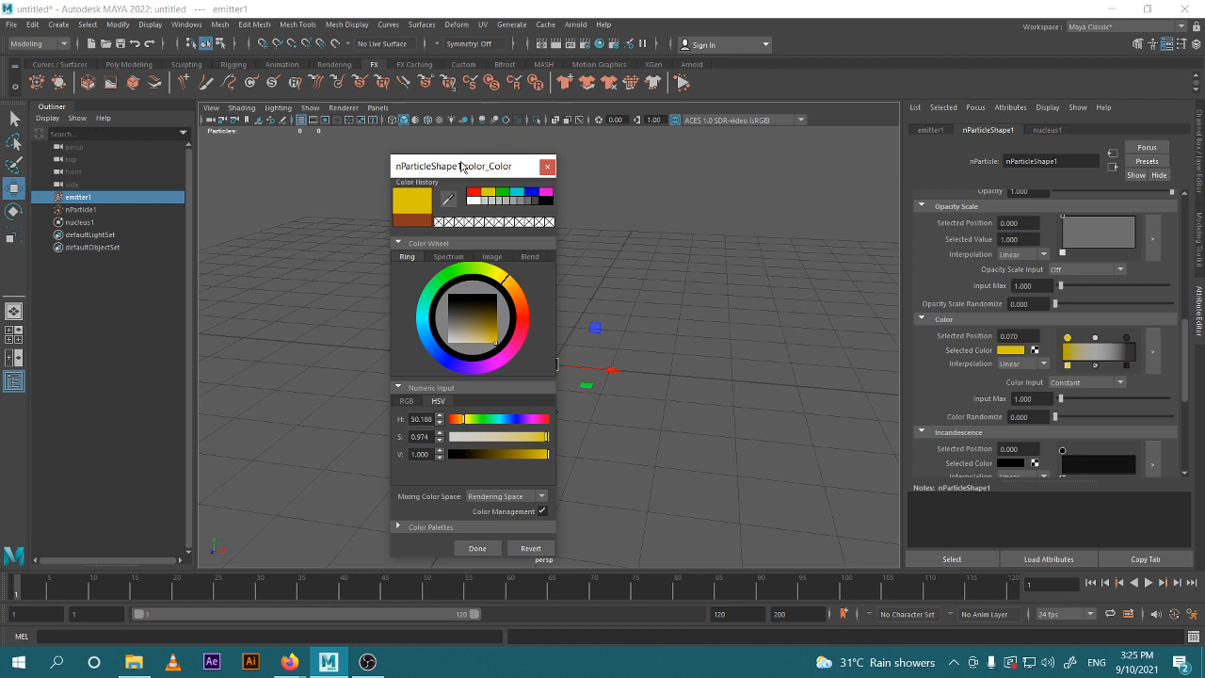
left_click_drag(464, 169, 540, 151)
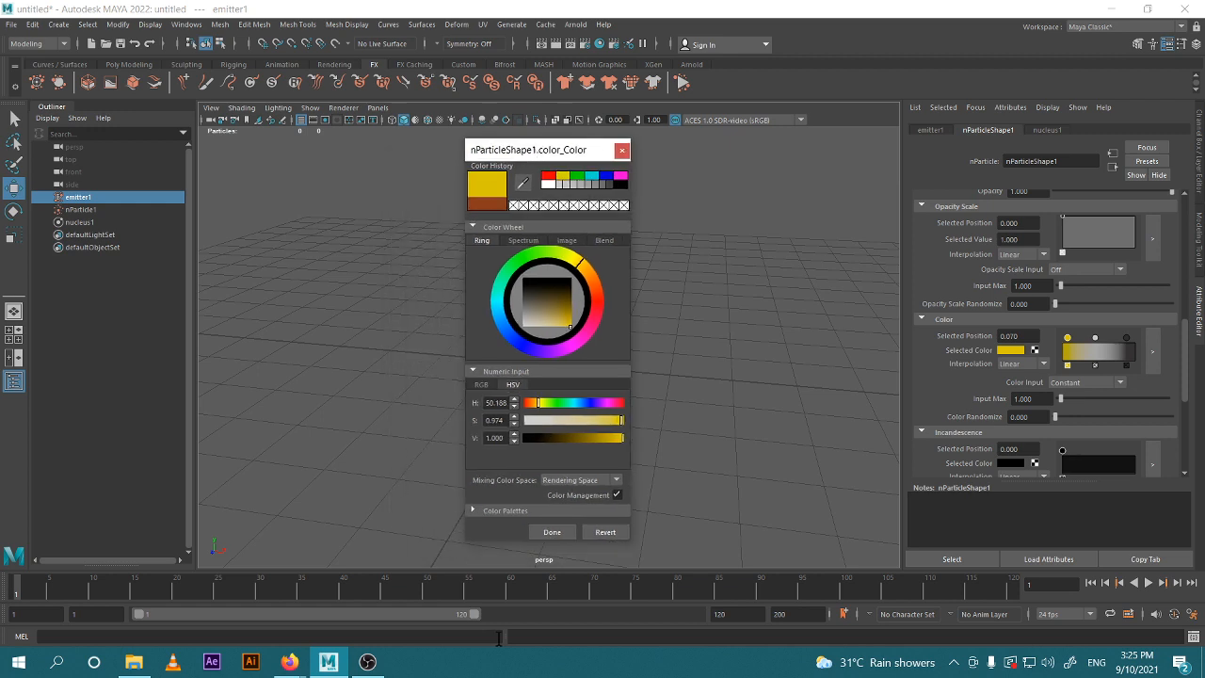
left_click(551, 534)
Play the particle simulation to about frame 40 and examine the emitted cloud particles around the emitter.
scroll(628, 481, "up", 5)
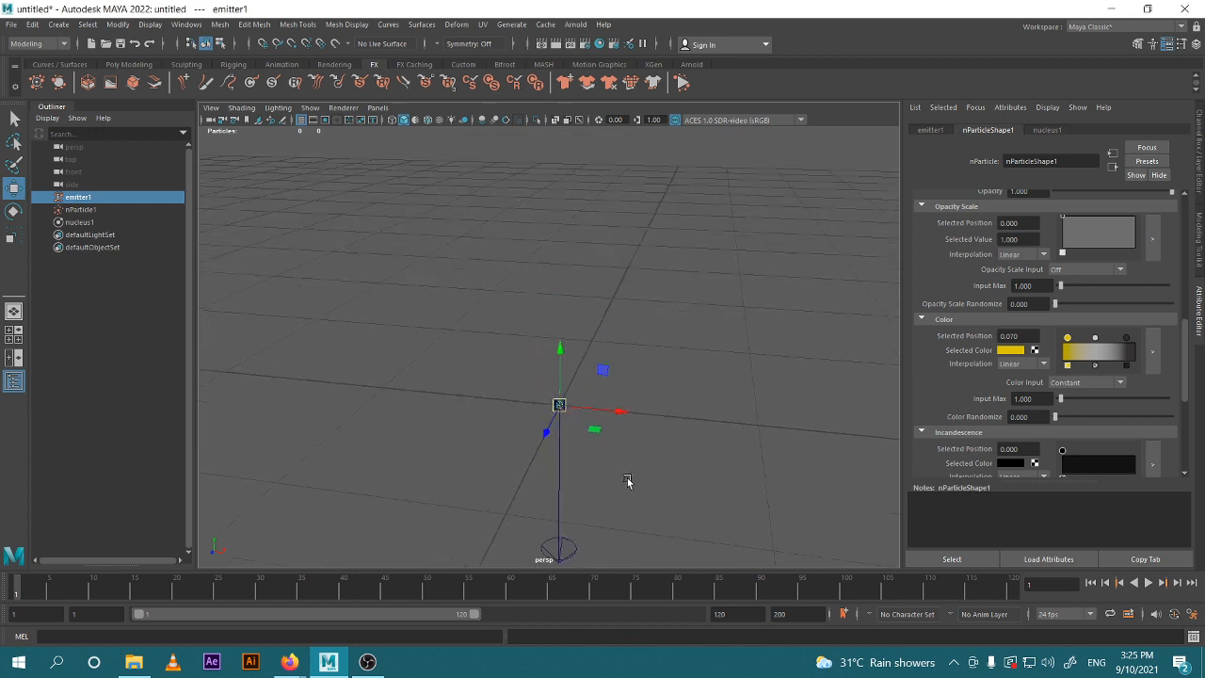
left_click_drag(628, 481, 602, 374, "alt")
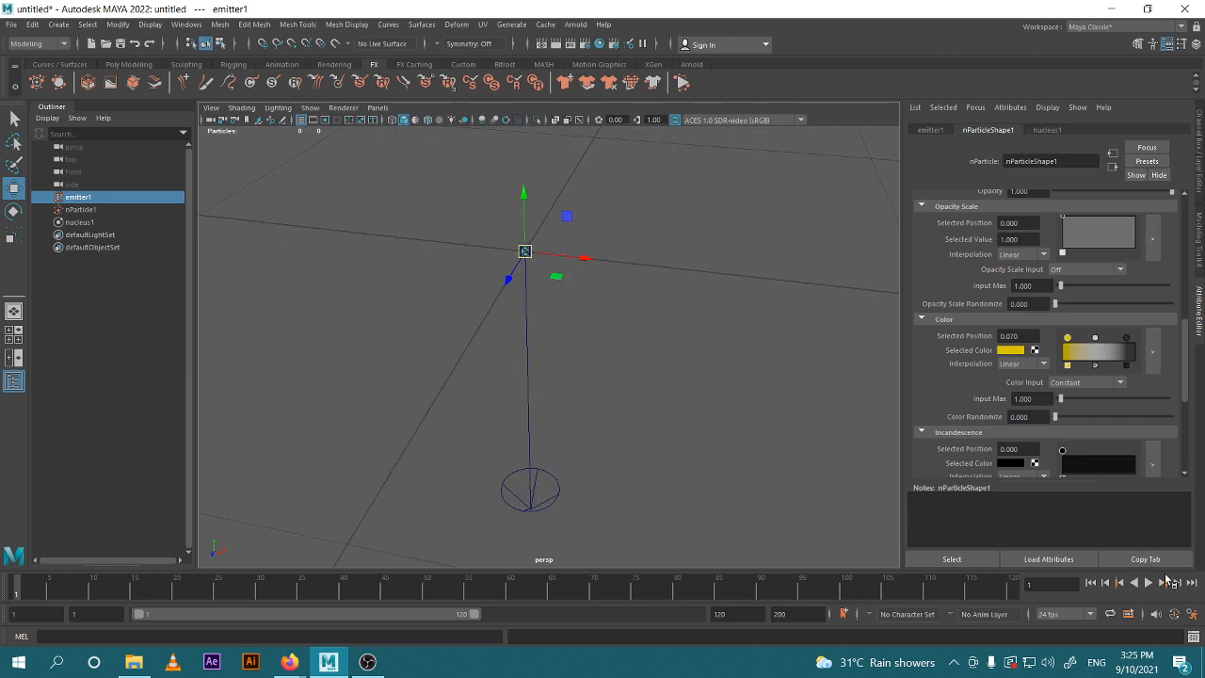
left_click_drag(579, 396, 641, 436, "alt")
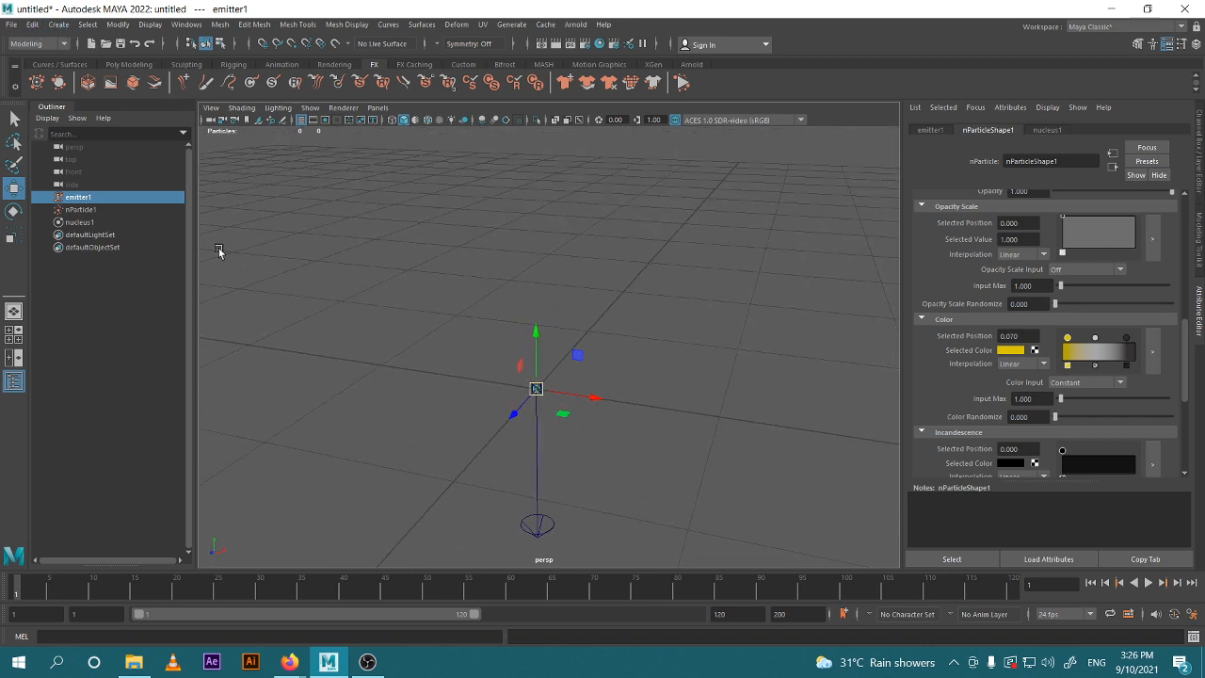
left_click_drag(642, 389, 621, 436, "alt")
middle_click_drag(622, 436, 637, 400, "alt")
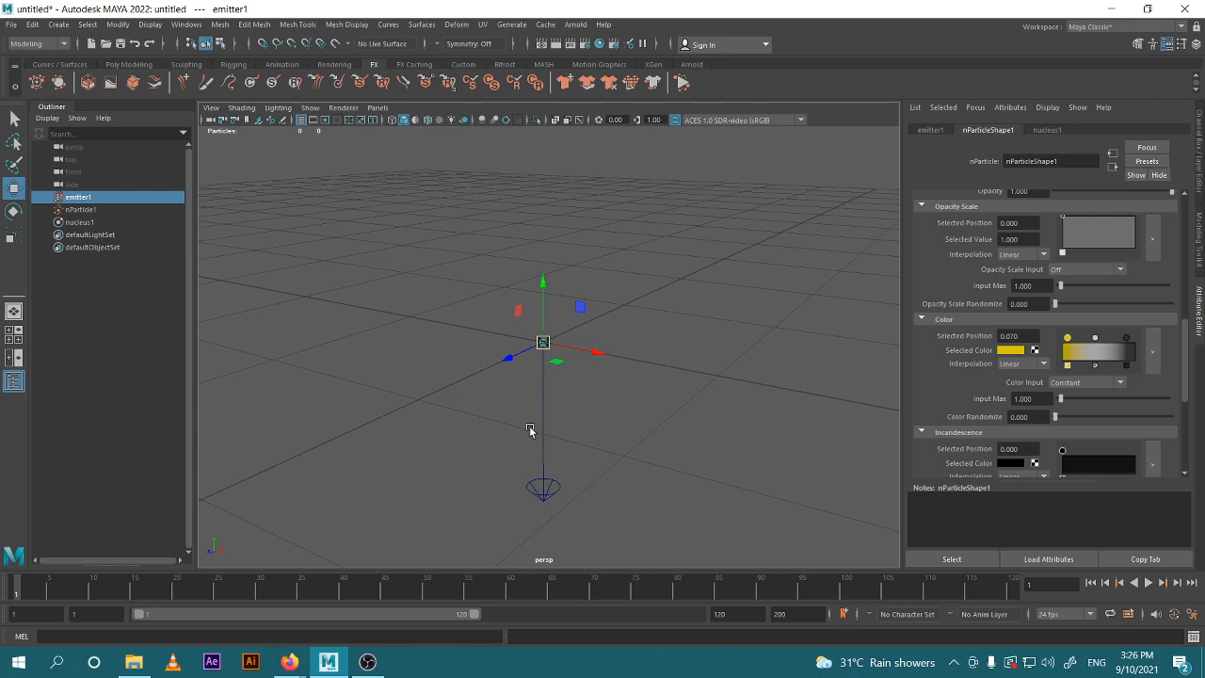
left_click_drag(704, 408, 696, 452, "alt")
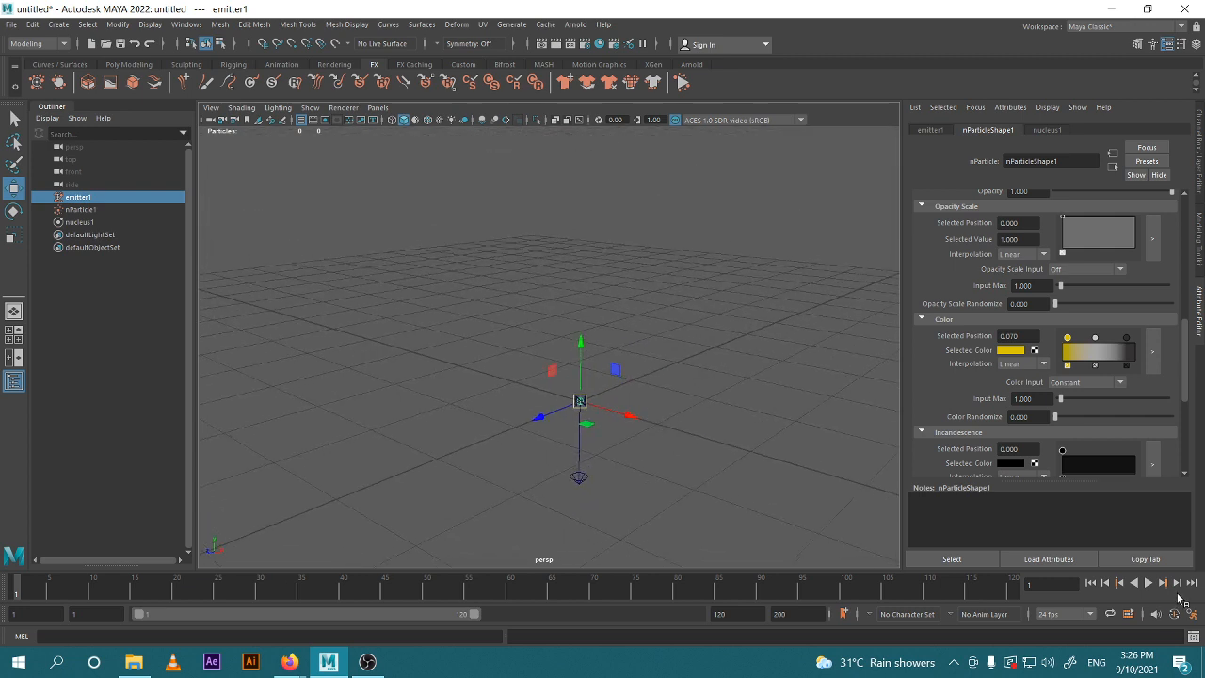
left_click(1147, 583)
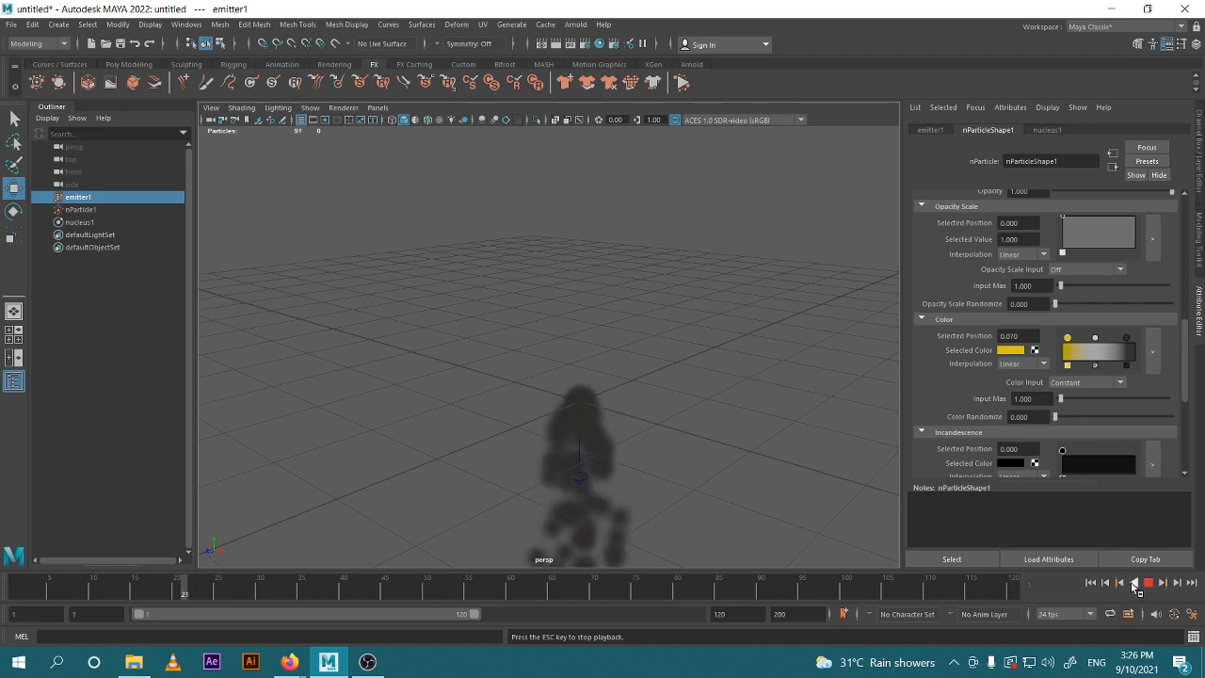
left_click(1149, 583)
left_click_drag(556, 487, 731, 519, "alt")
middle_click_drag(731, 519, 731, 434, "alt")
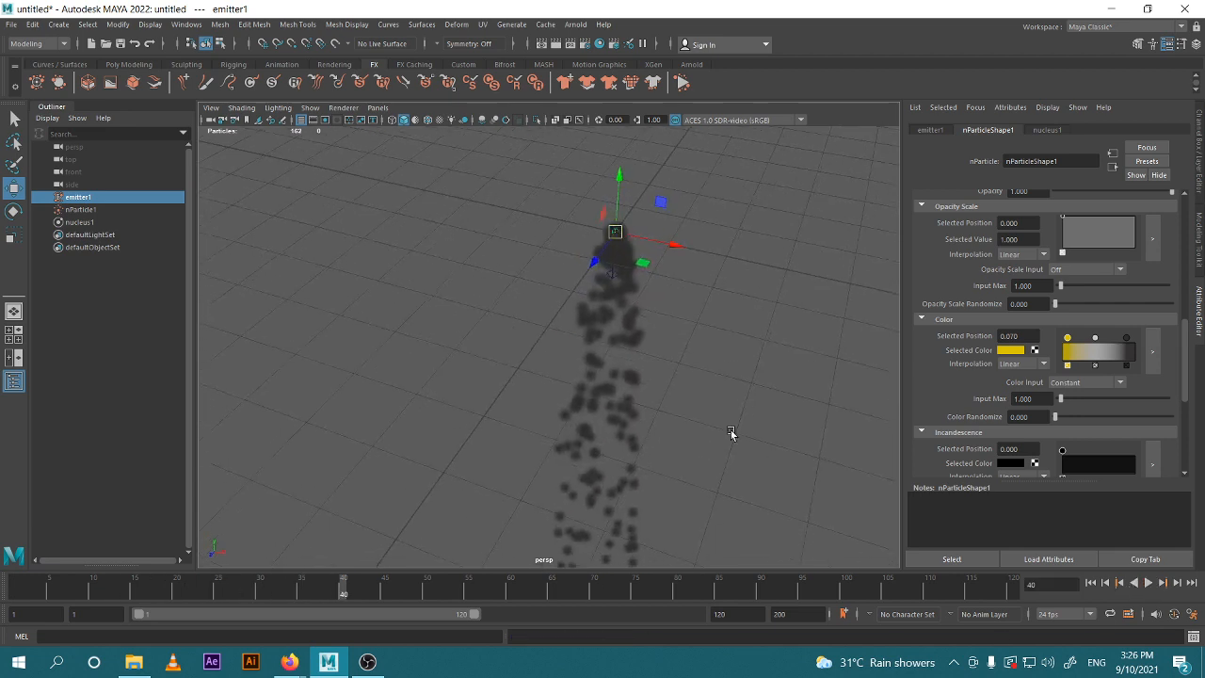
left_click_drag(732, 433, 717, 377, "alt")
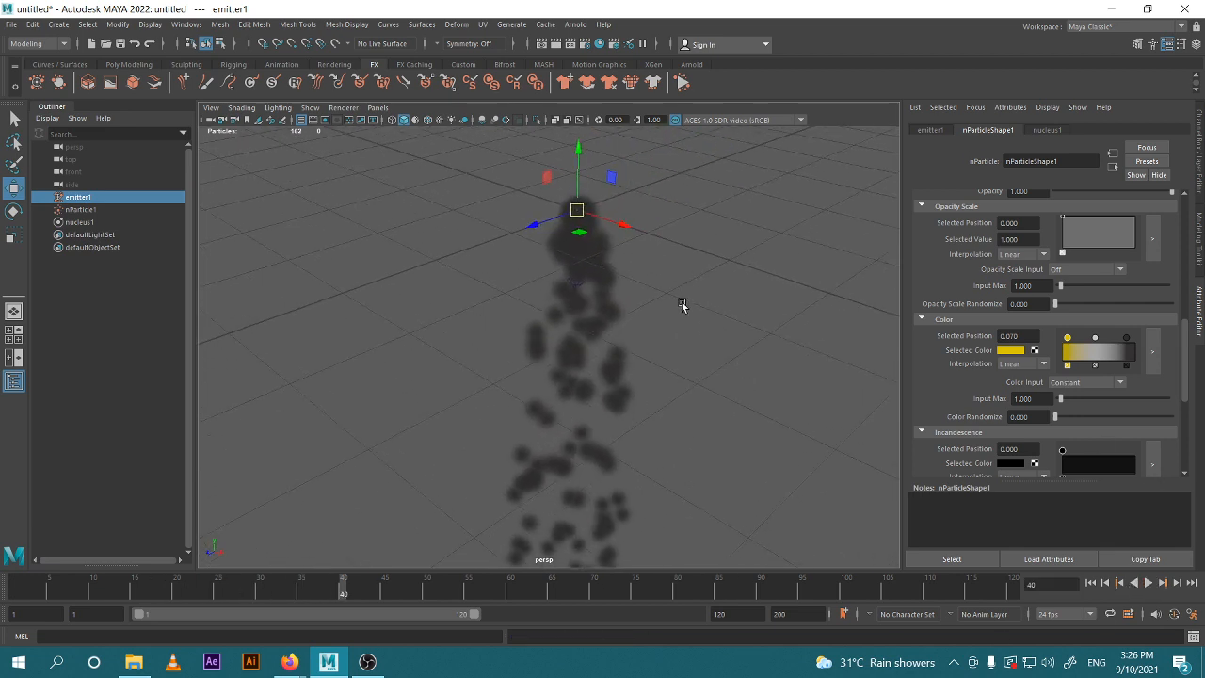
Set the particle color input to Age, preview the simulation briefly and return to the first frame.
left_click(1090, 383)
left_click(1078, 403)
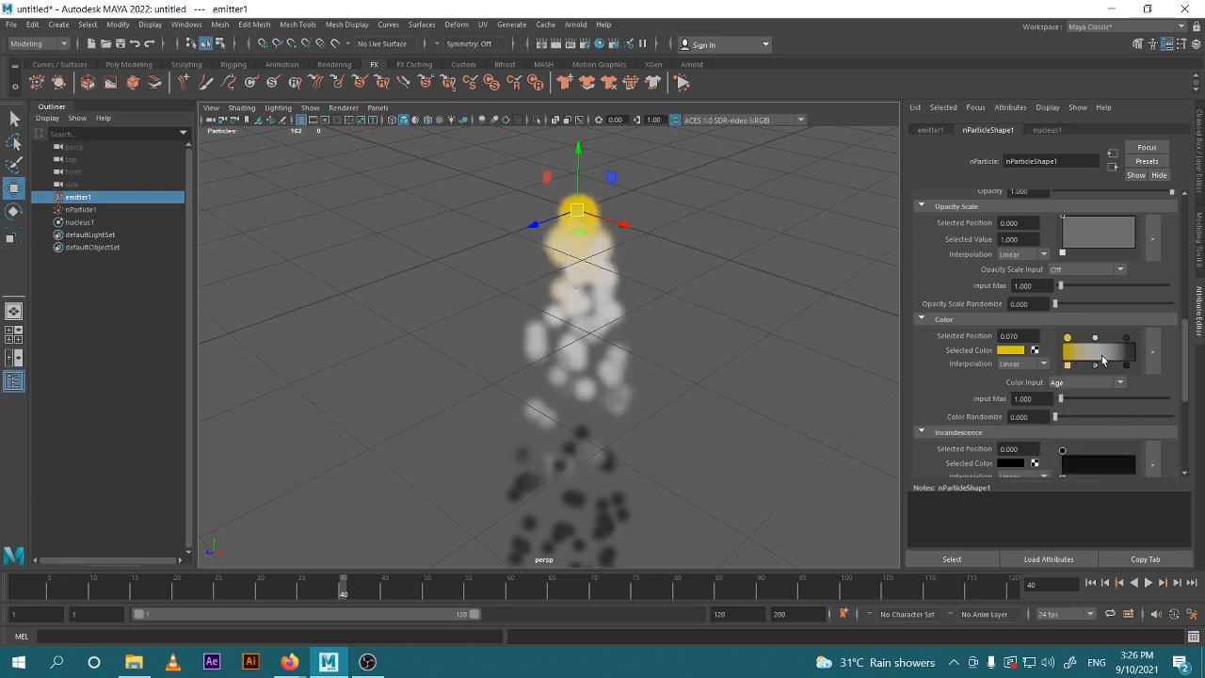
left_click(1148, 583)
left_click(1090, 583)
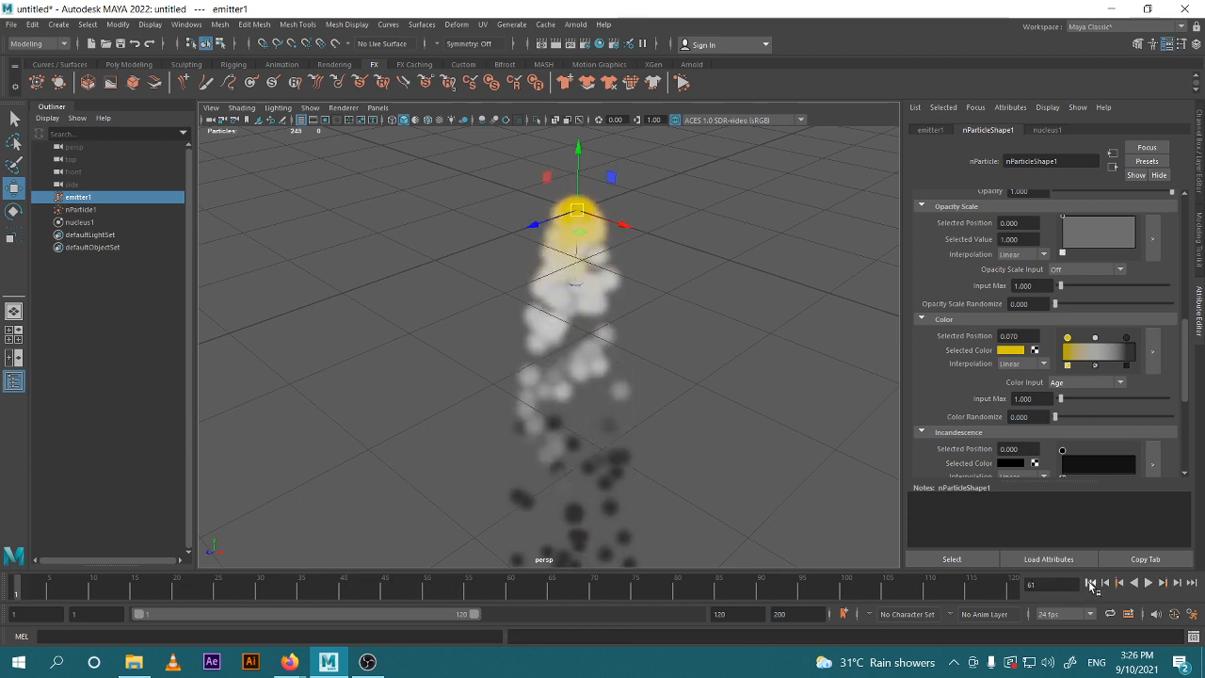
Set the nucleus gravity to -9.8 and preview the simulation to about frame 62.
scroll(977, 301, "up", 6)
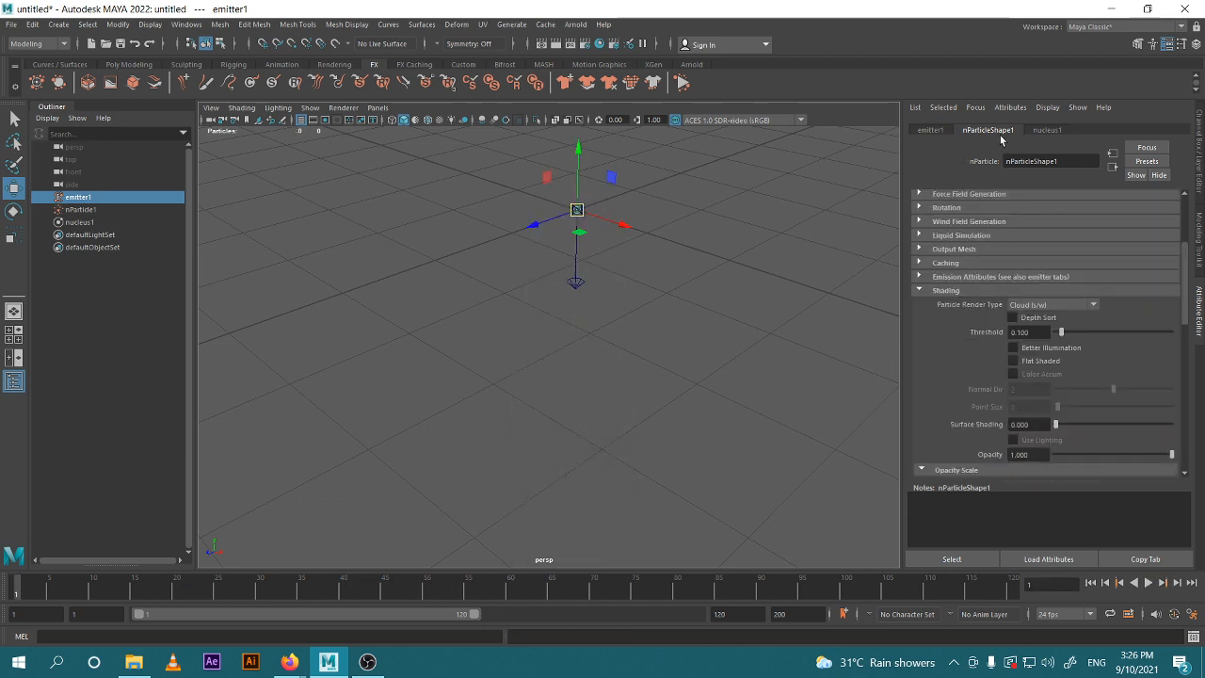
left_click(1045, 131)
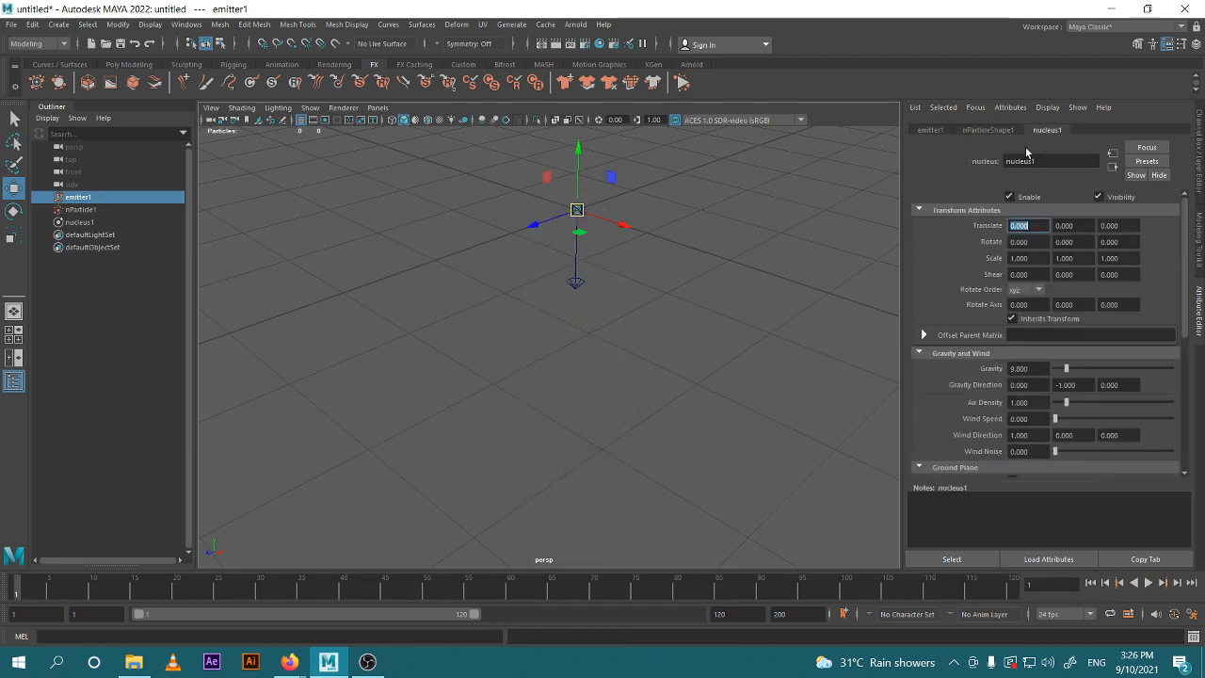
left_click(1021, 369)
type("-")
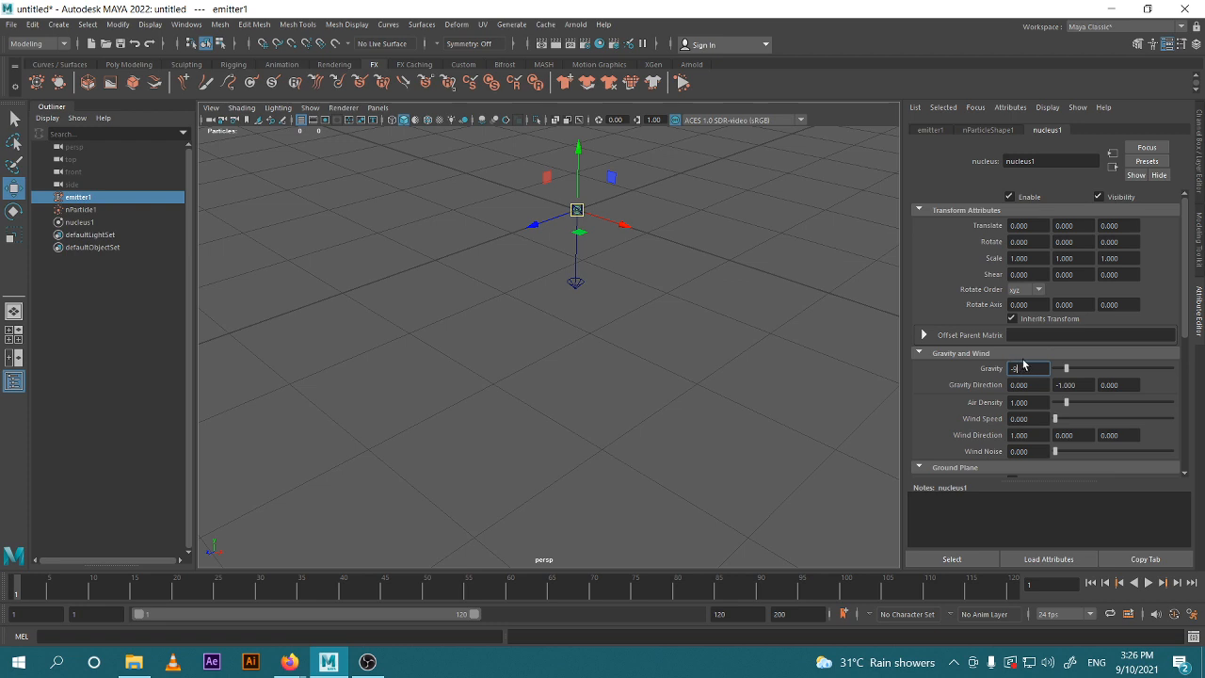
key("Return")
left_click(1148, 583)
left_click_drag(585, 346, 610, 307, "alt")
middle_click_drag(610, 307, 593, 426, "alt")
left_click_drag(593, 425, 605, 374, "alt")
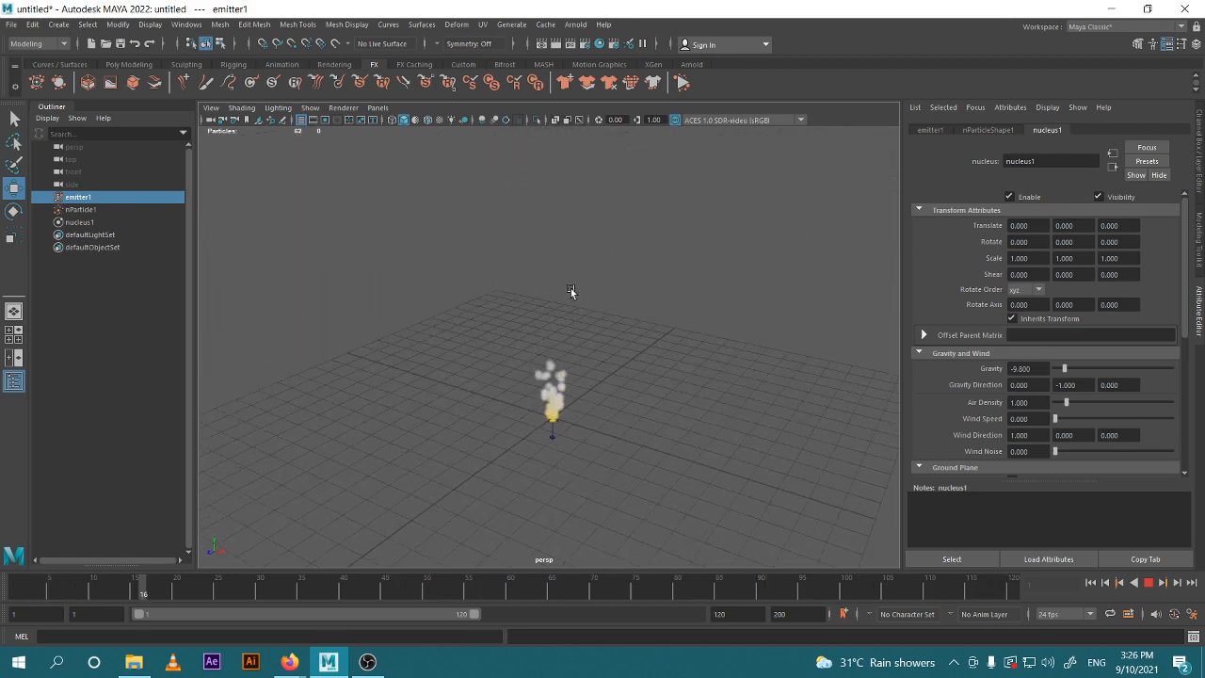
left_click(1148, 583)
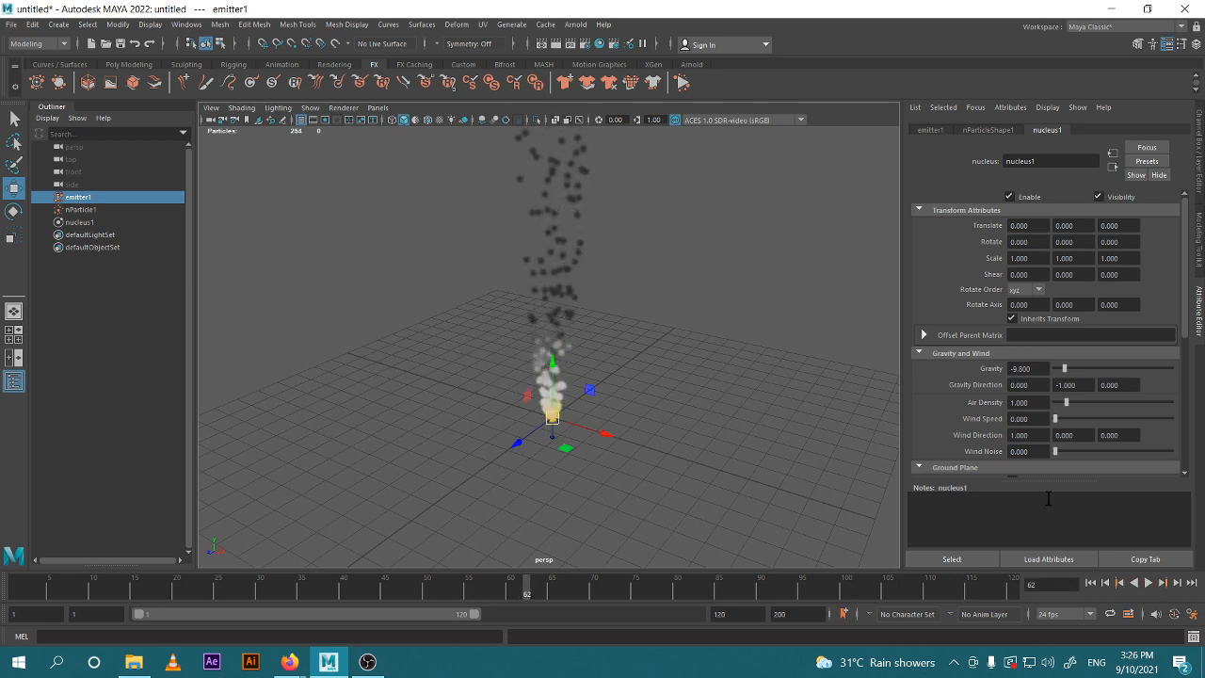
Set the nucleus gravity to -2, preview the simulation from the start and return to the first frame.
left_click_drag(1038, 369, 976, 409)
type("-2")
key("Return")
left_click(1090, 583)
left_click(1149, 583)
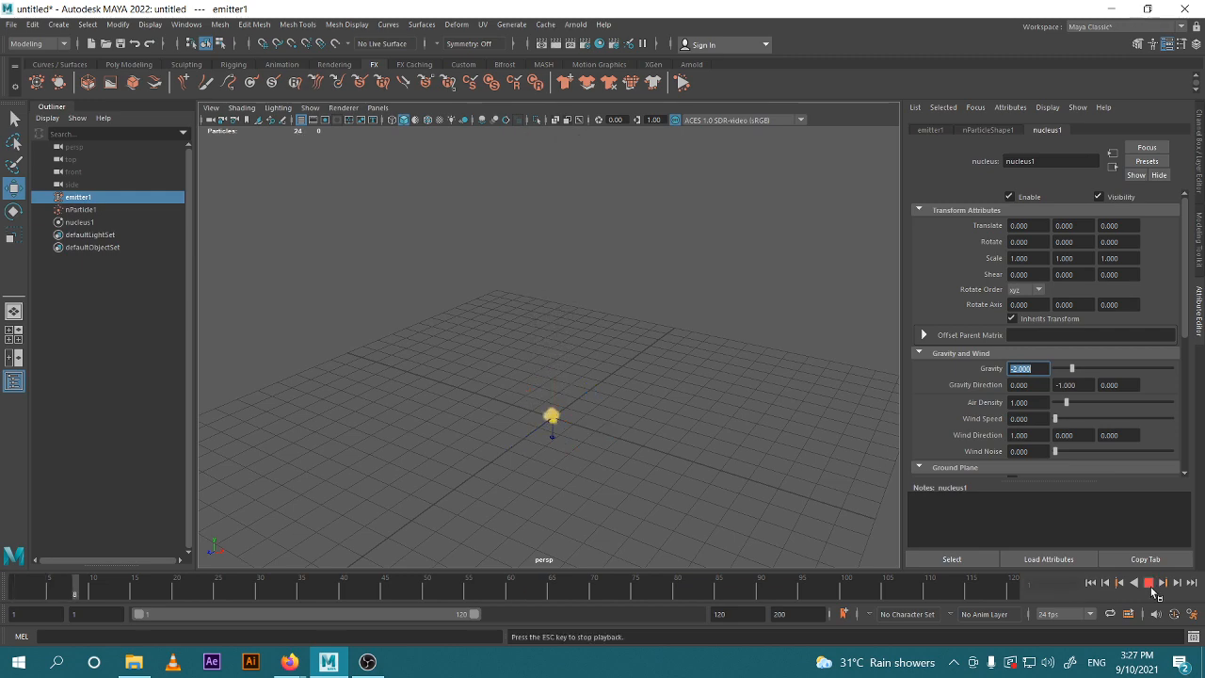
mouse_move(693, 408)
left_mouse_down("alt")
mouse_move(690, 377)
mouse_move(706, 368)
mouse_move(681, 366)
mouse_move(684, 387)
left_mouse_up("alt")
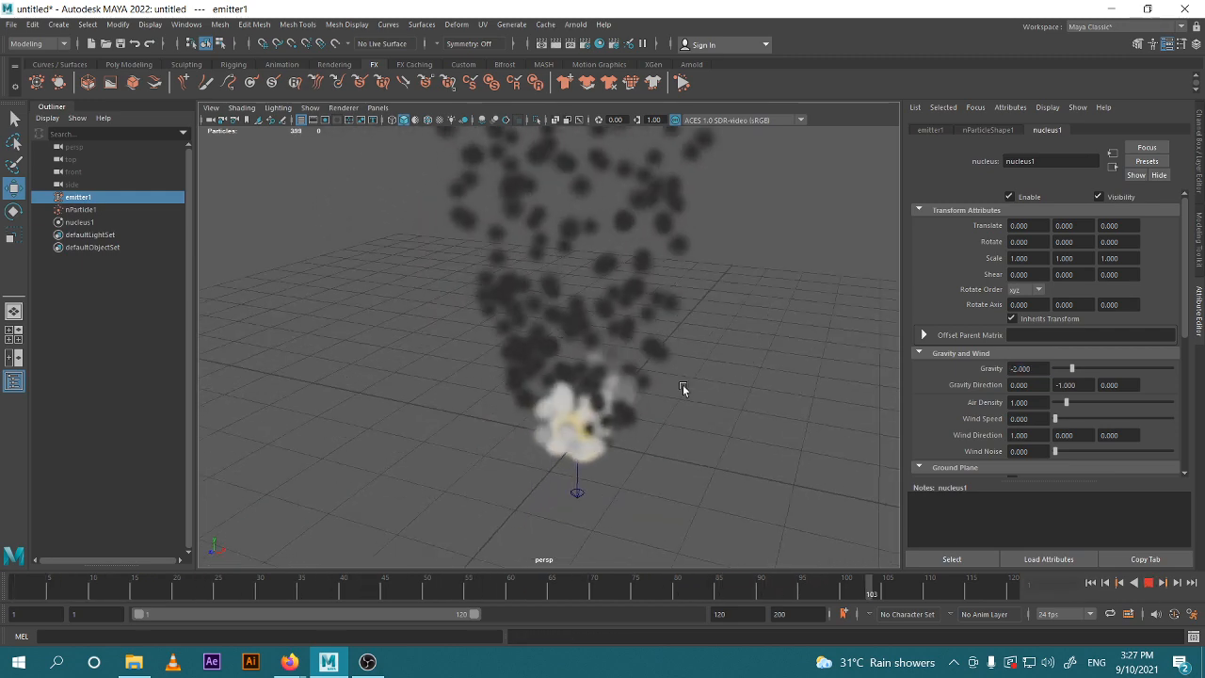
left_click(1150, 585)
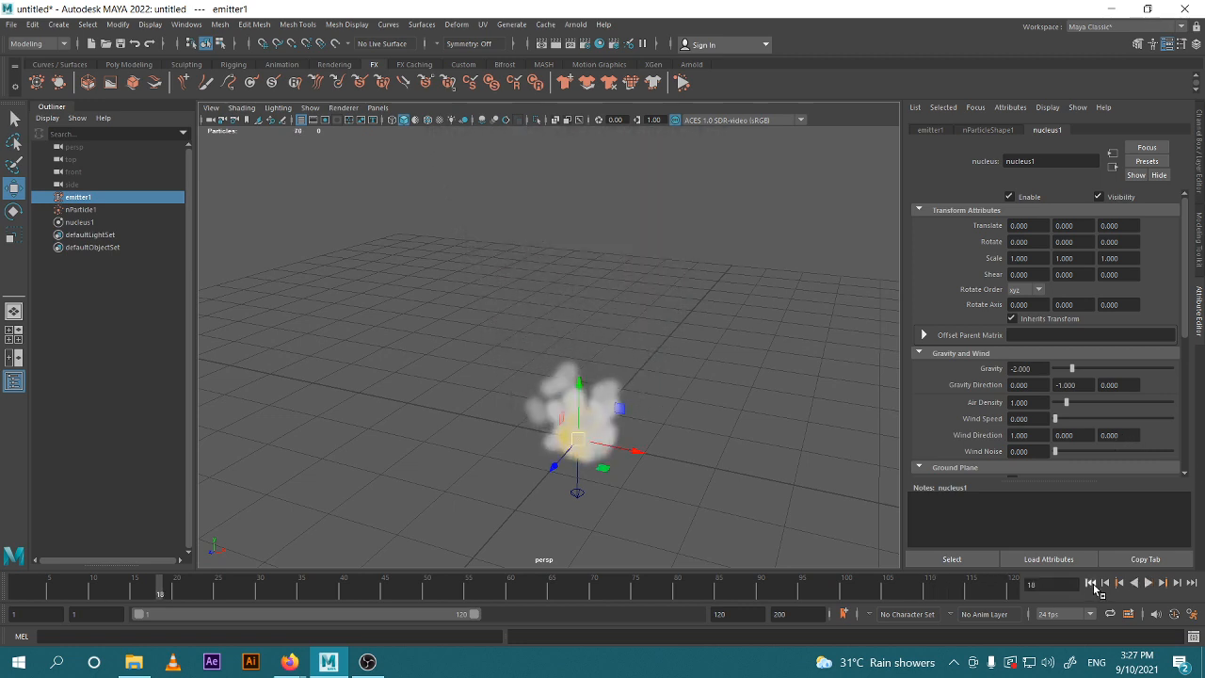
left_click(1092, 584)
left_click_drag(672, 430, 602, 430, "alt")
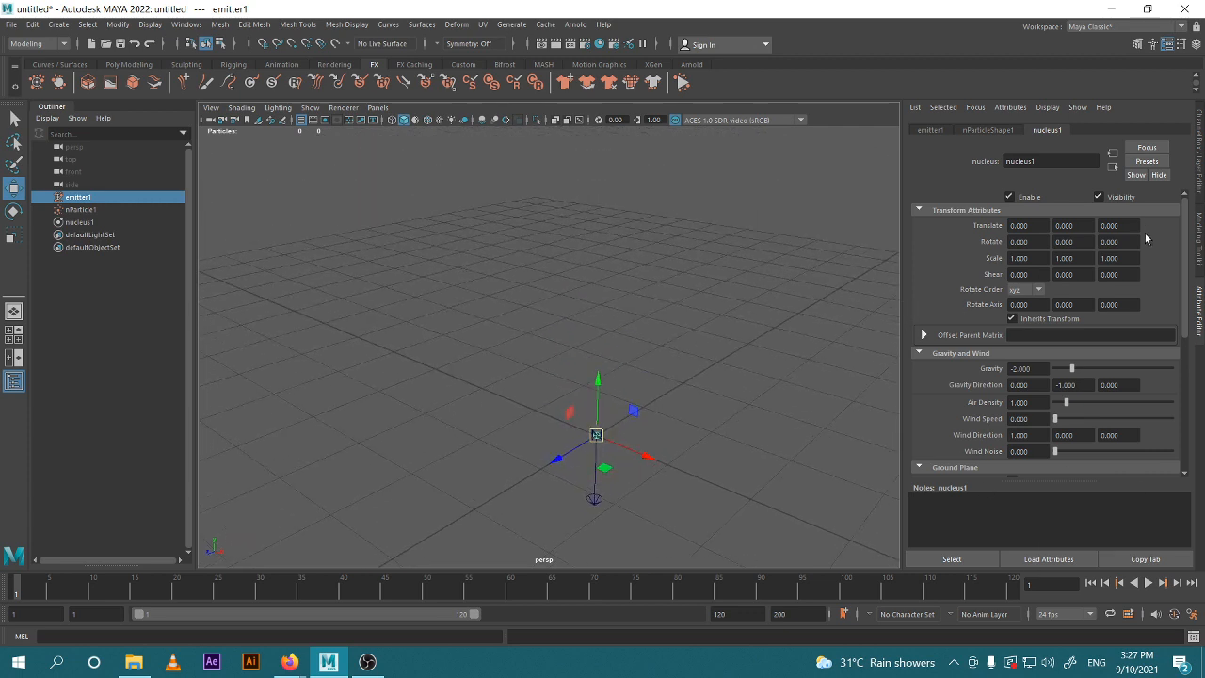
Examine the nucleus ground plane and solver attributes and the particle shape's lifespan settings.
left_click_drag(1191, 263, 1204, 388)
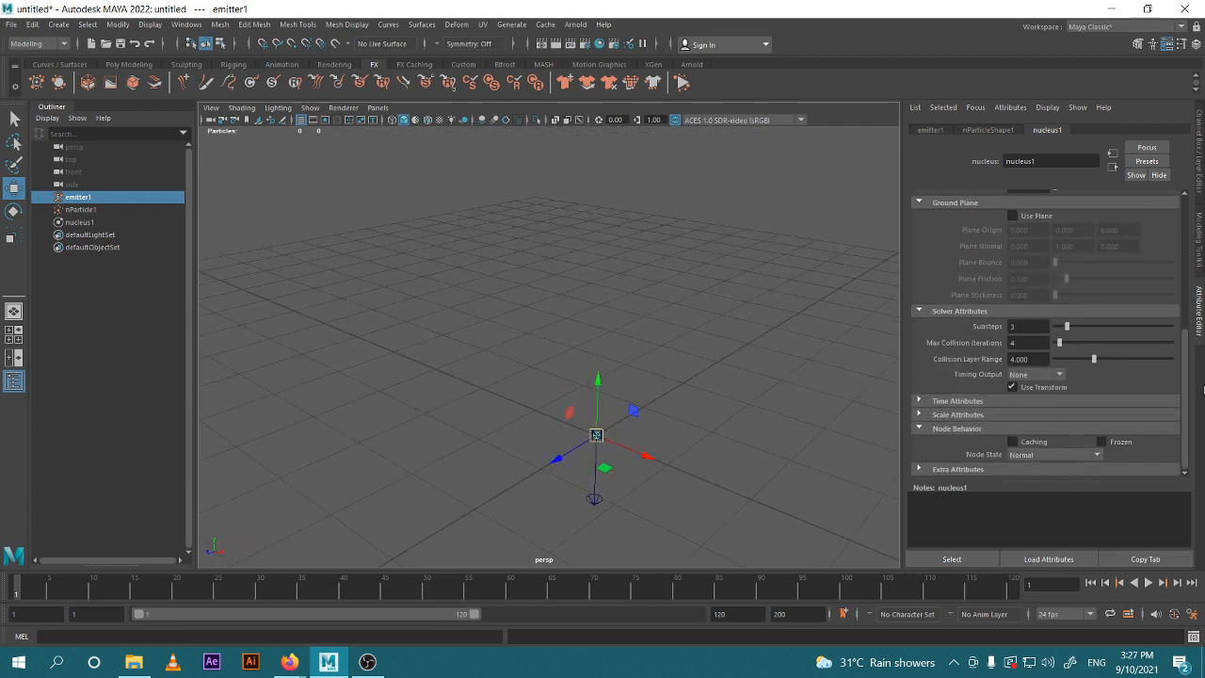
left_click_drag(1204, 432, 1196, 243)
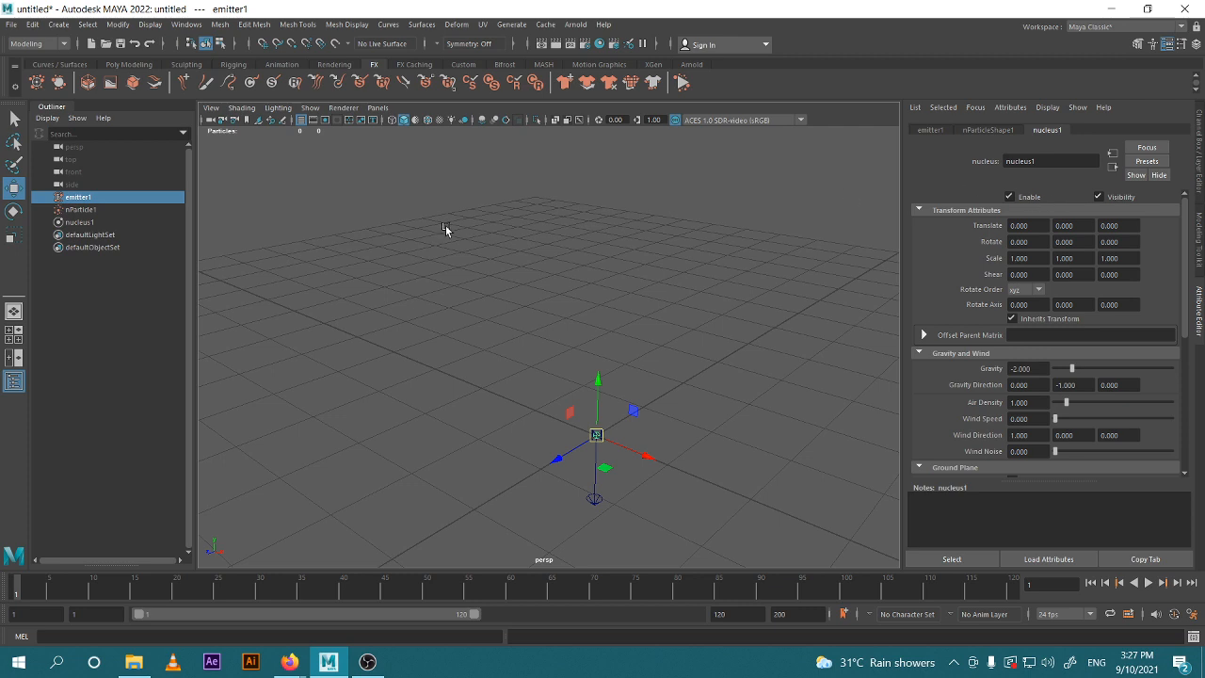
scroll(989, 263, "down", 5)
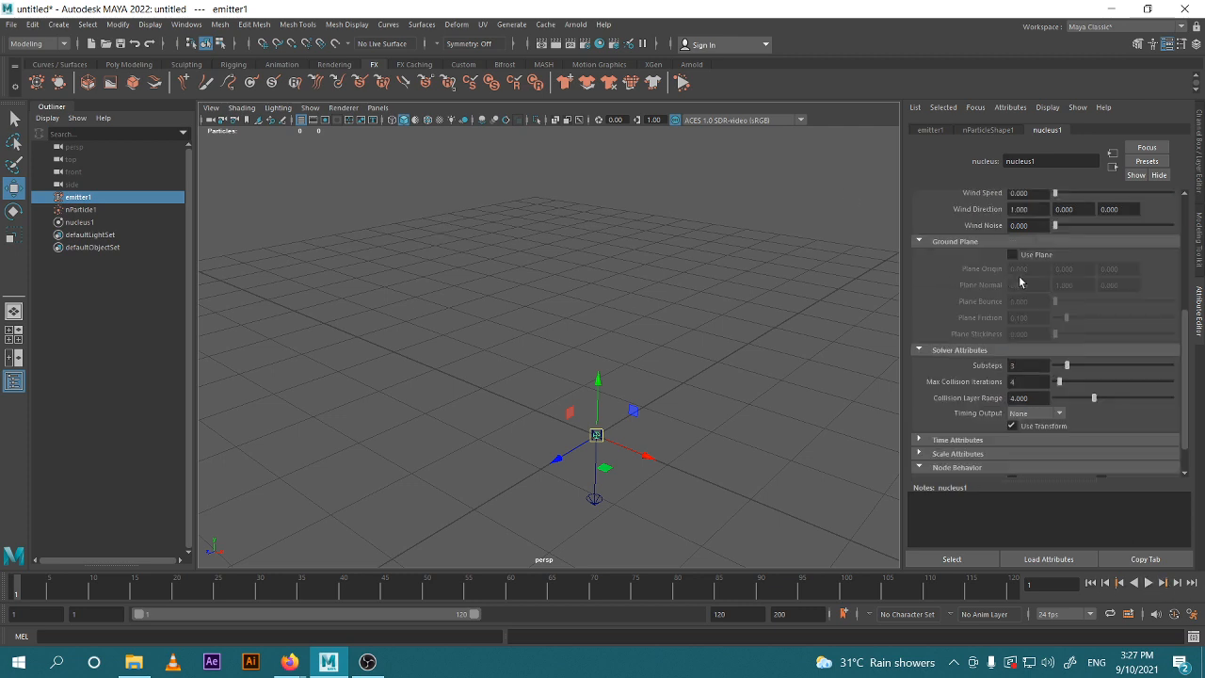
scroll(1027, 282, "up", 2)
scroll(1081, 344, "up", 3)
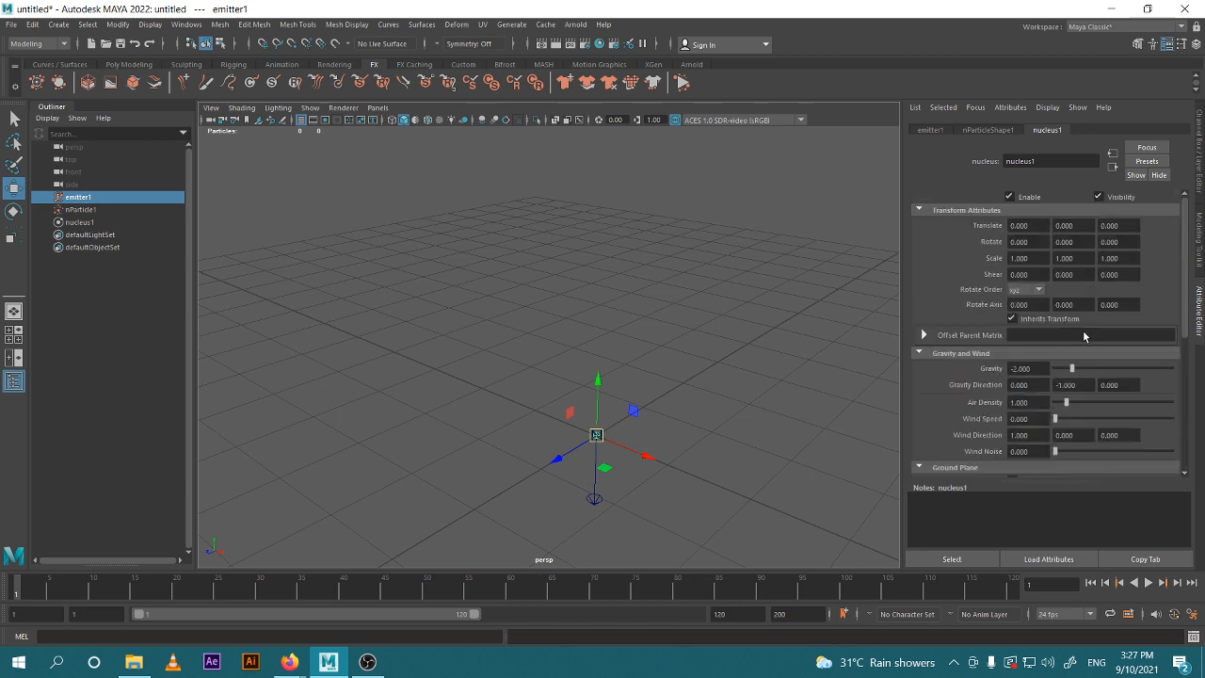
left_click(985, 130)
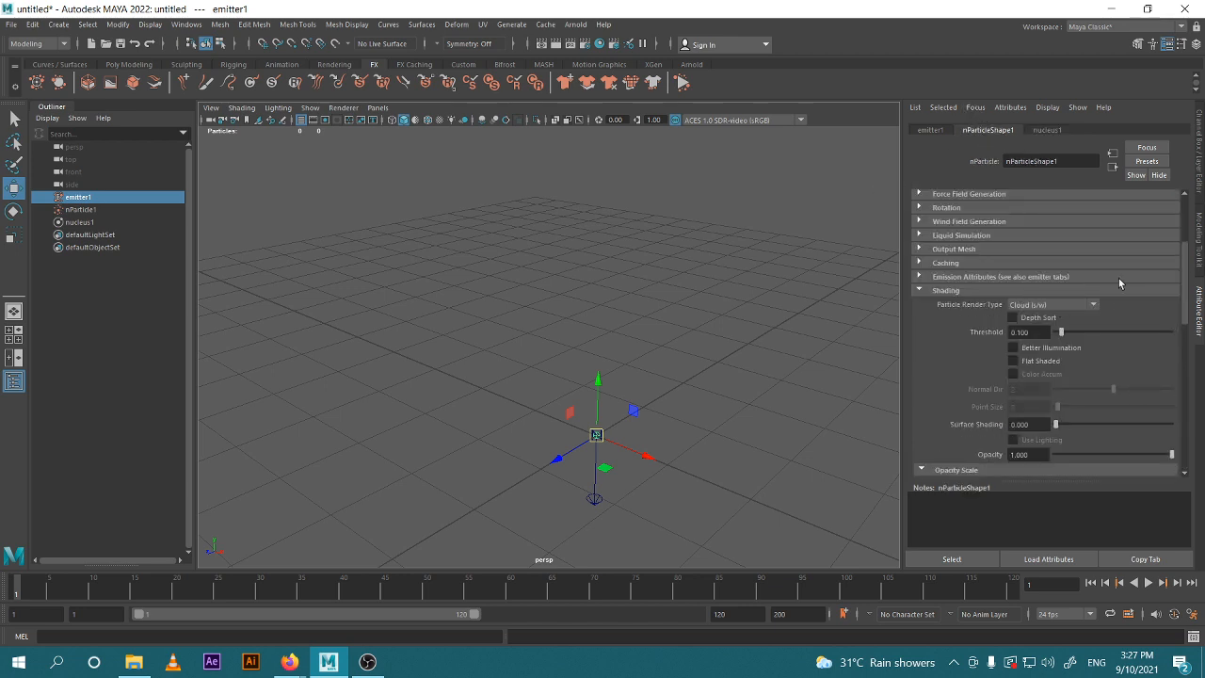
scroll(1120, 283, "up", 5)
scroll(1071, 254, "down", 3)
scroll(1049, 240, "up", 3)
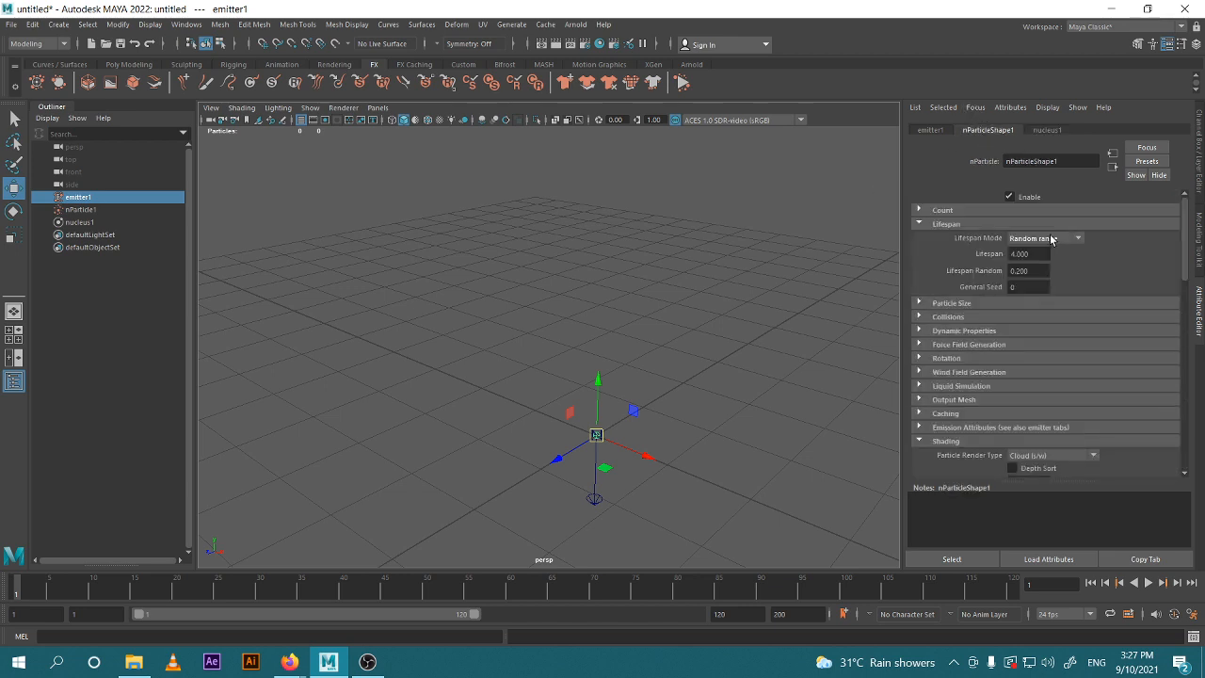
Drive the particle opacity scale by Age with an end stop at 1.0 valued about 0.34, and preview to about frame 49.
scroll(941, 283, "down", 8)
scroll(882, 304, "down", 1)
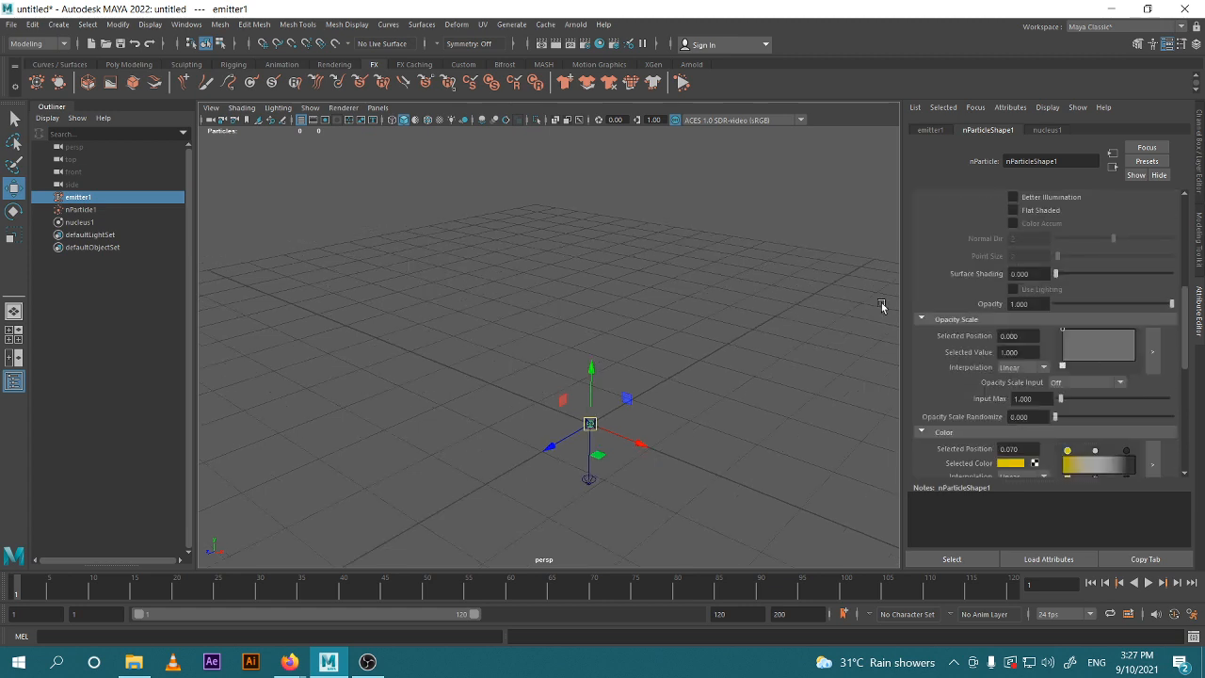
scroll(958, 246, "down", 3)
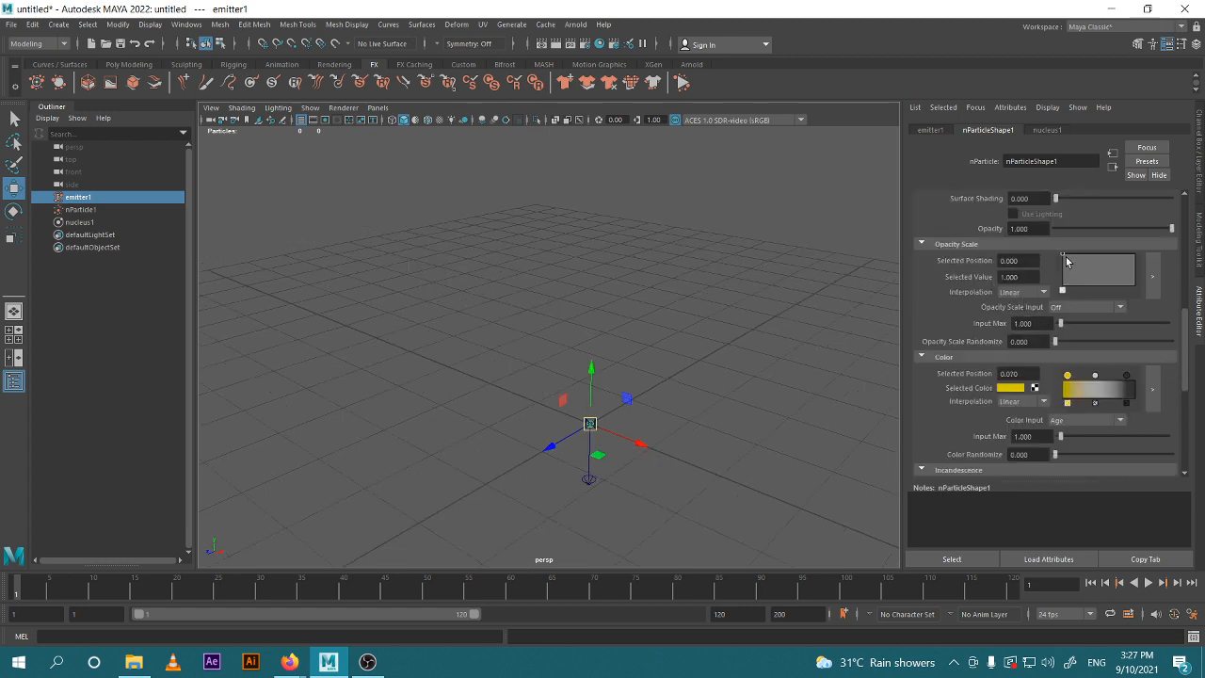
left_click(1083, 309)
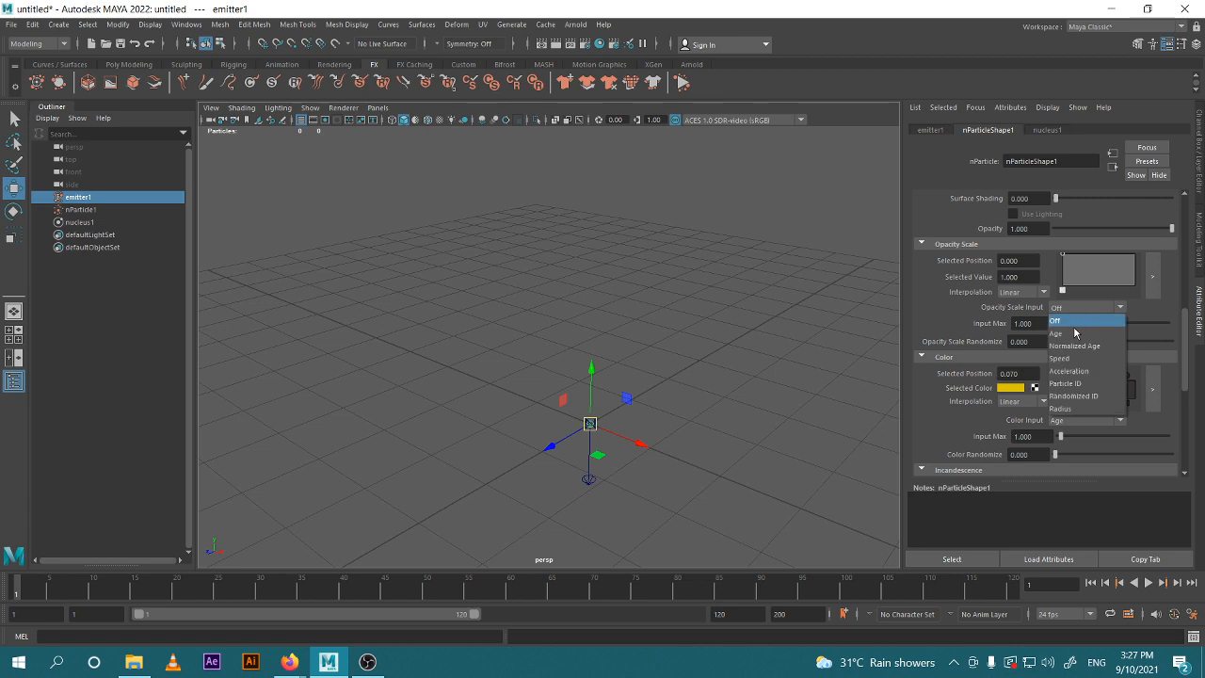
left_click(1076, 330)
left_click_drag(1119, 271, 1146, 263)
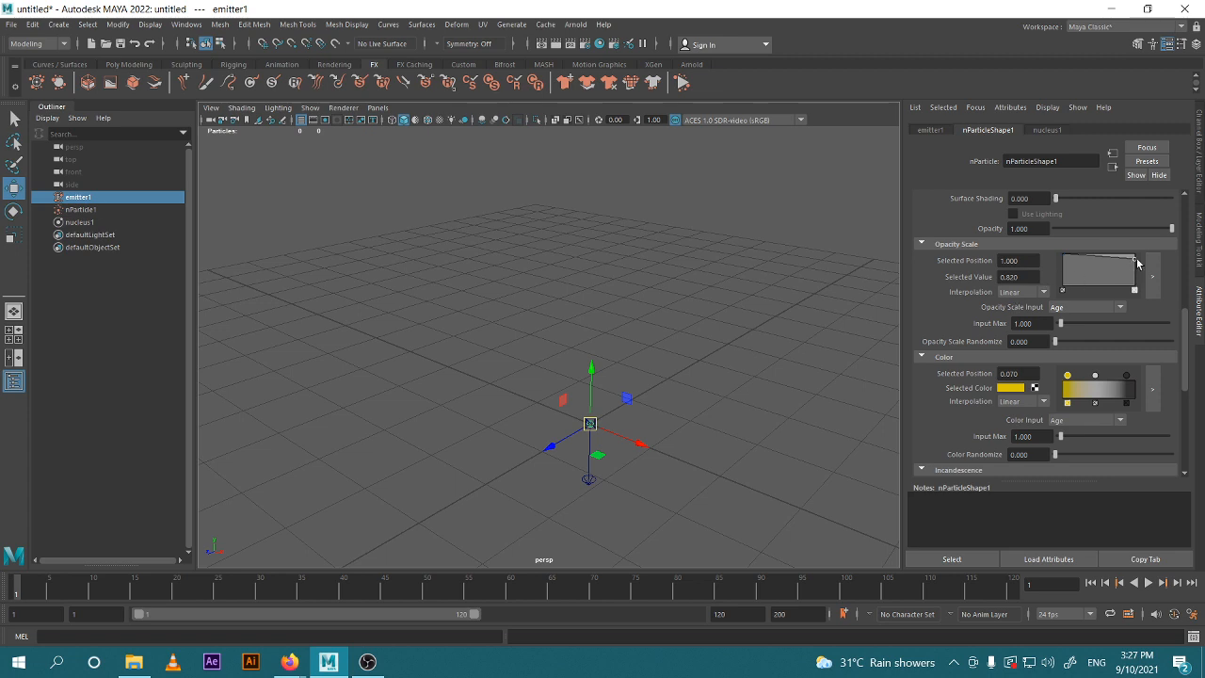
left_click_drag(1136, 259, 1138, 277)
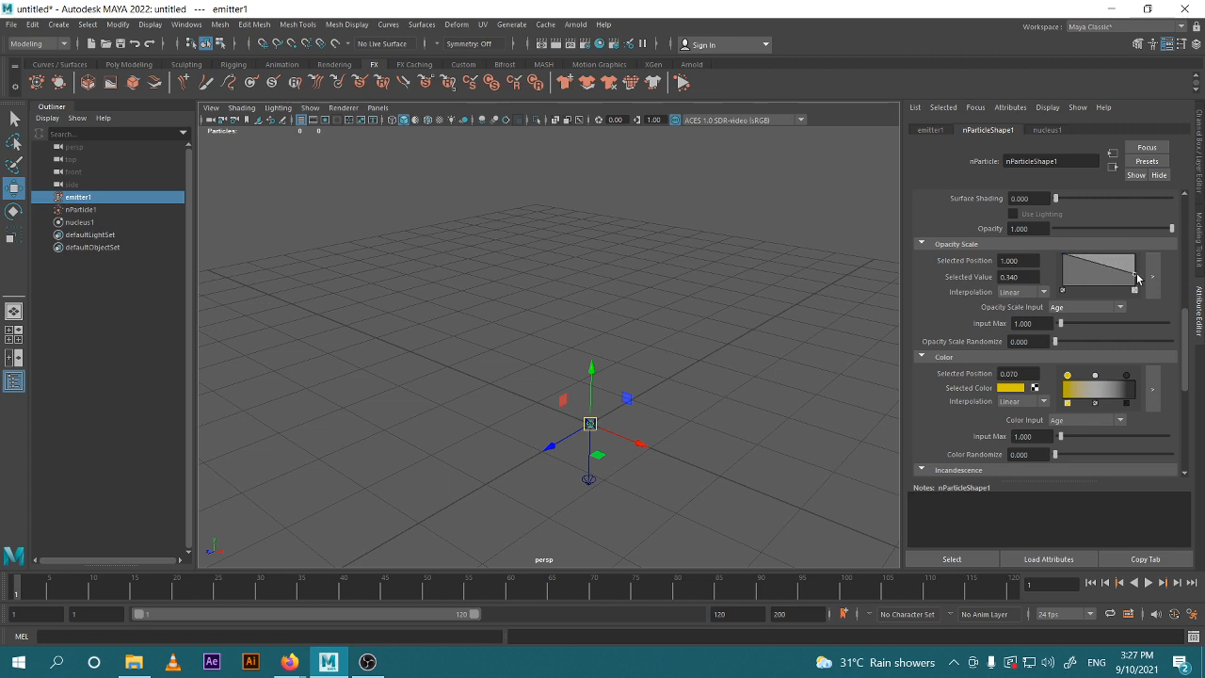
key("alt+v")
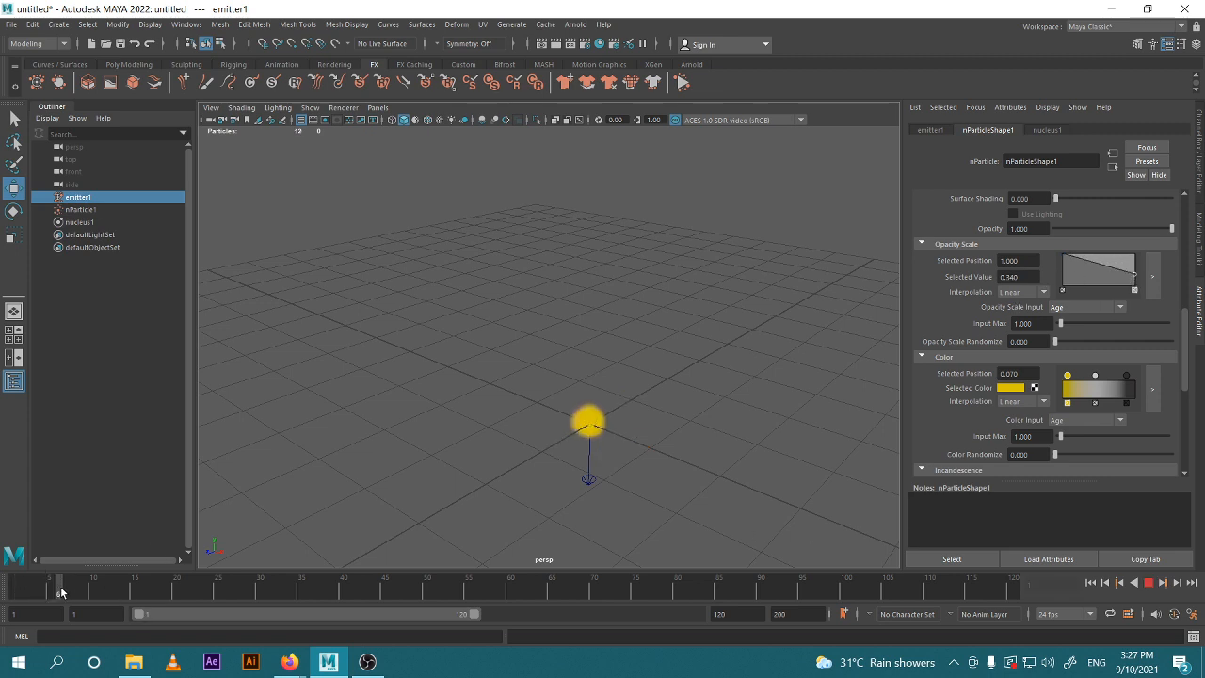
left_click(416, 570)
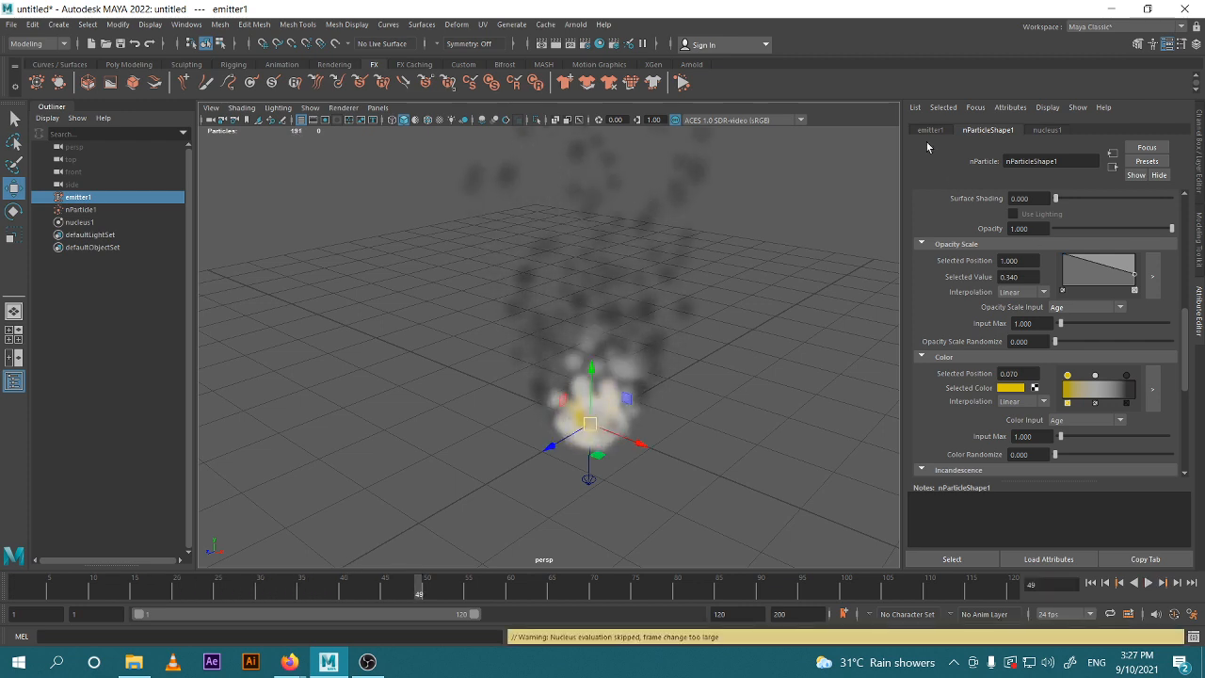
Reshape the opacity ramp with a start value of about 0.14, a middle stop at about 0.51 valued 1, and an end value of about 0.22.
left_click(1102, 255)
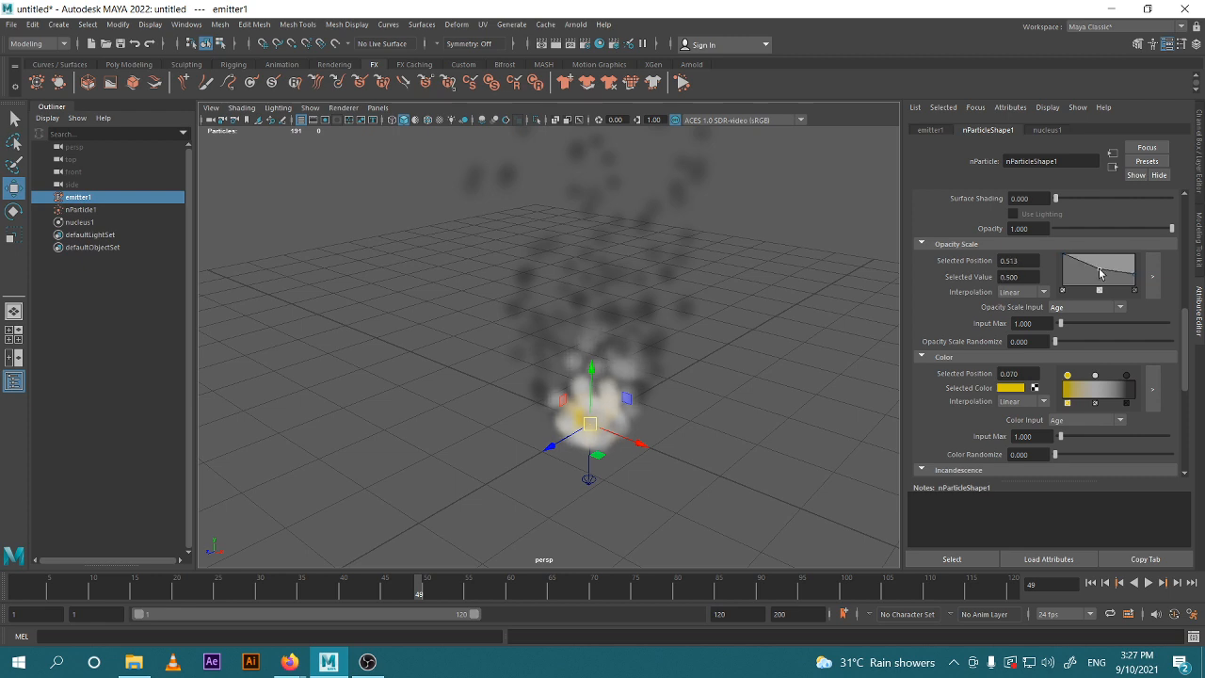
left_click_drag(1064, 256, 1056, 280)
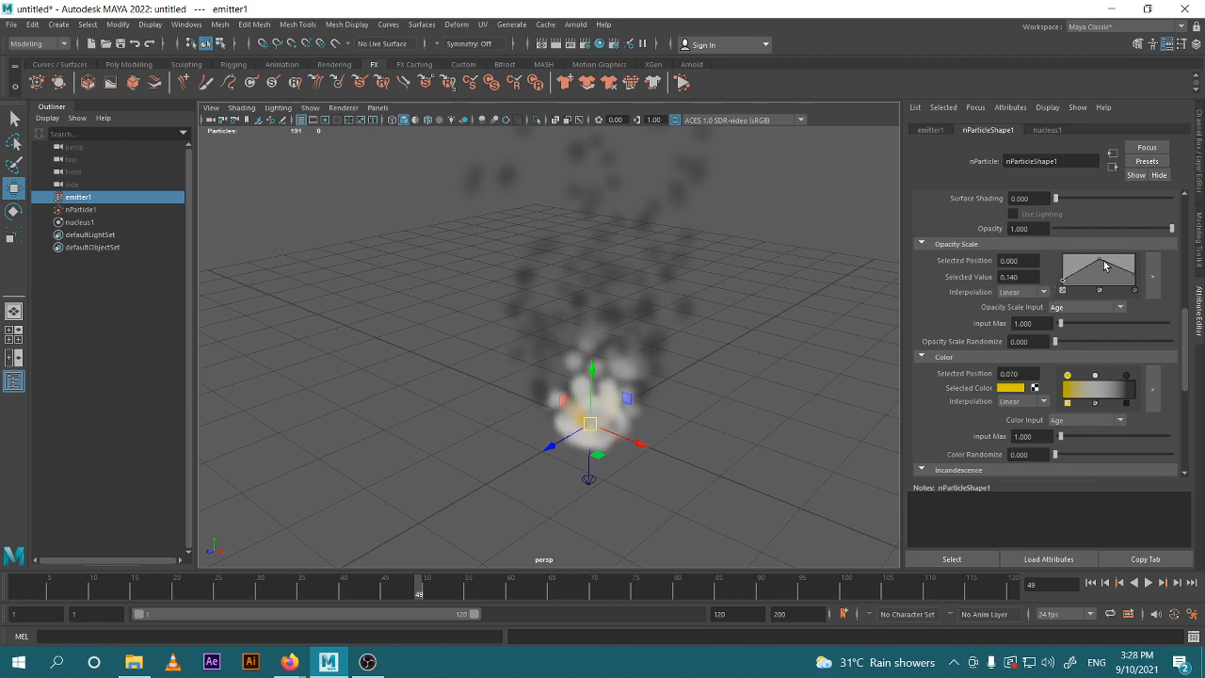
left_click(1101, 255)
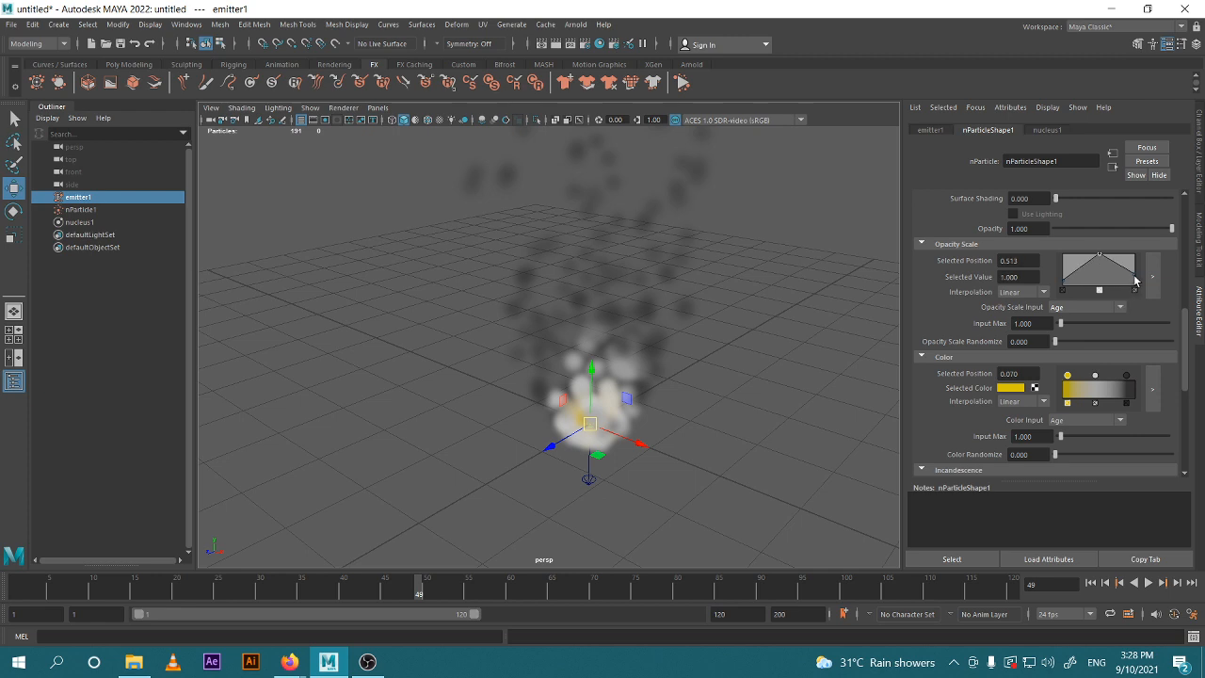
left_click(945, 130)
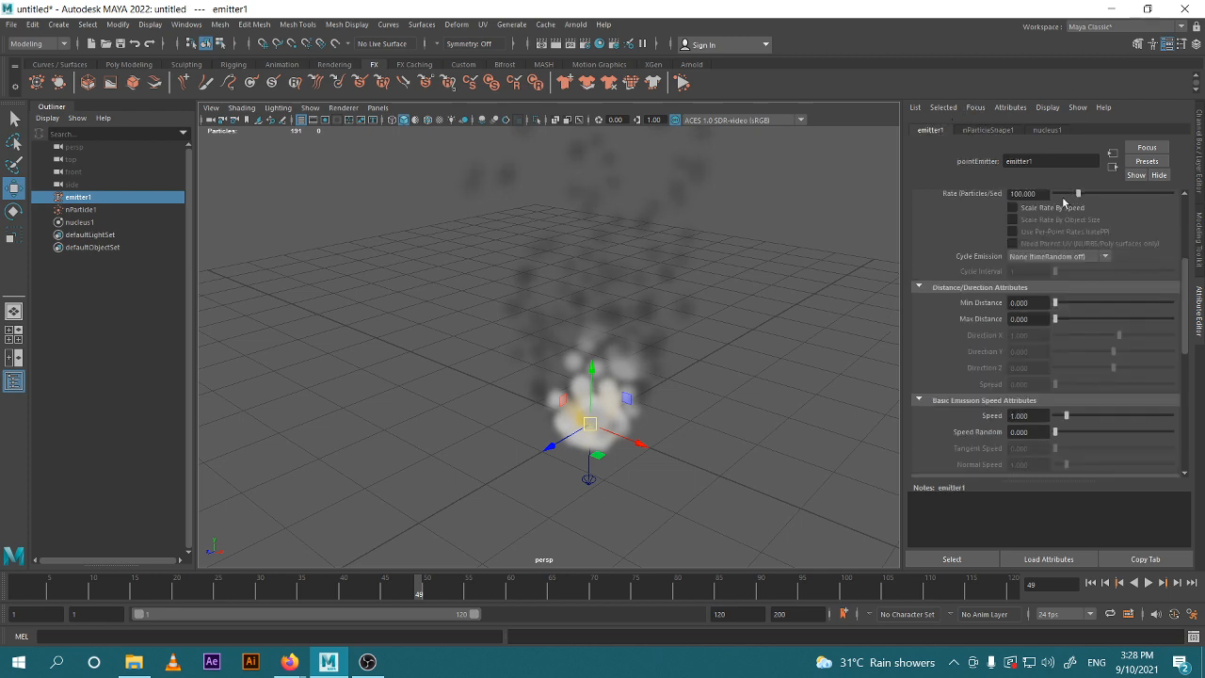
scroll(1045, 217, "up", 4)
scroll(1077, 317, "down", 3)
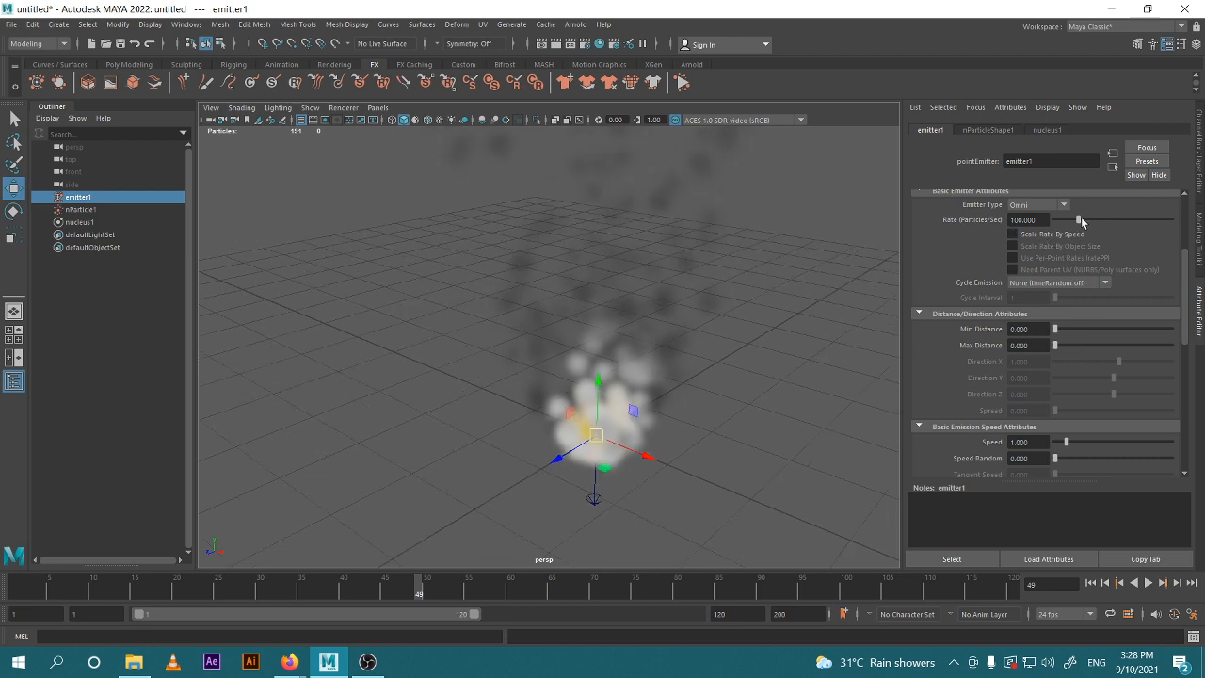
scroll(1036, 369, "down", 8)
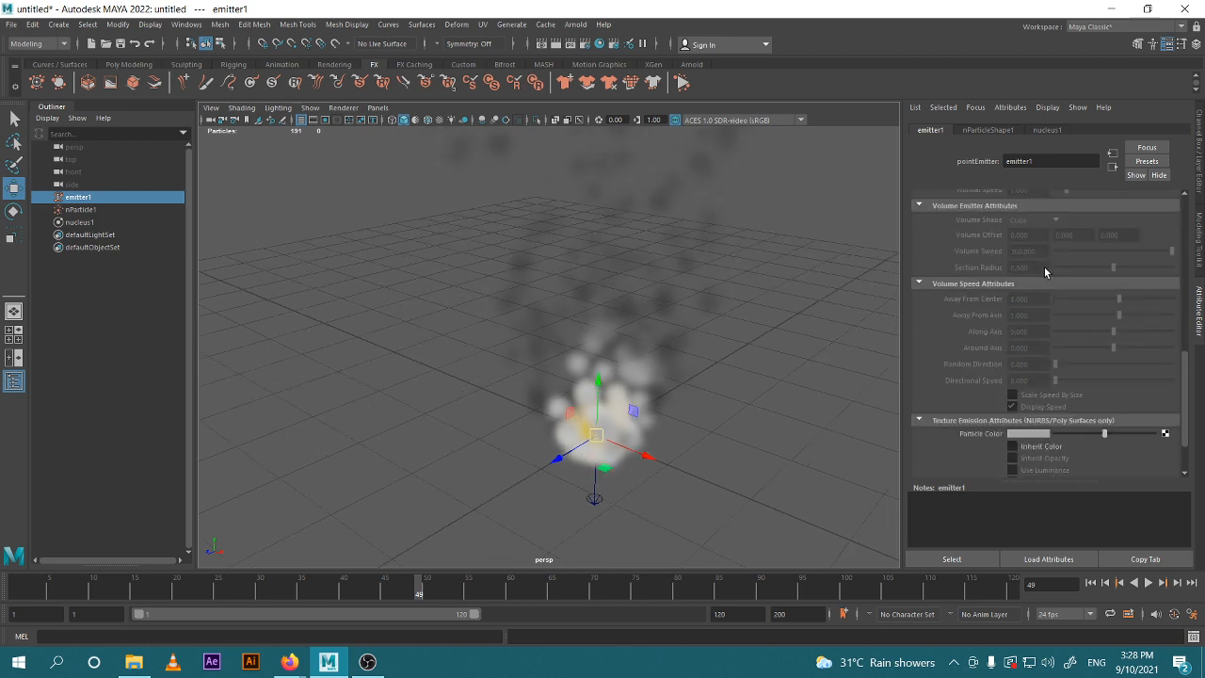
Expand the particle shape's per-particle array attributes and its section for adding dynamic attributes.
left_click(1004, 131)
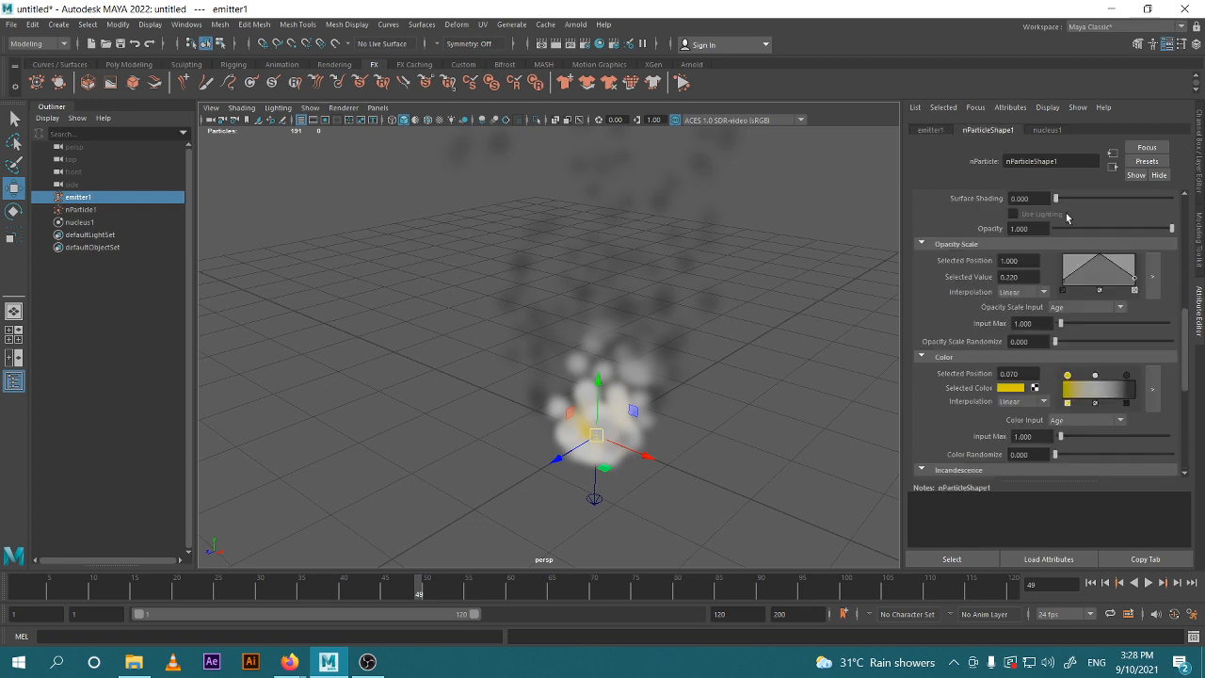
scroll(1098, 351, "down", 5)
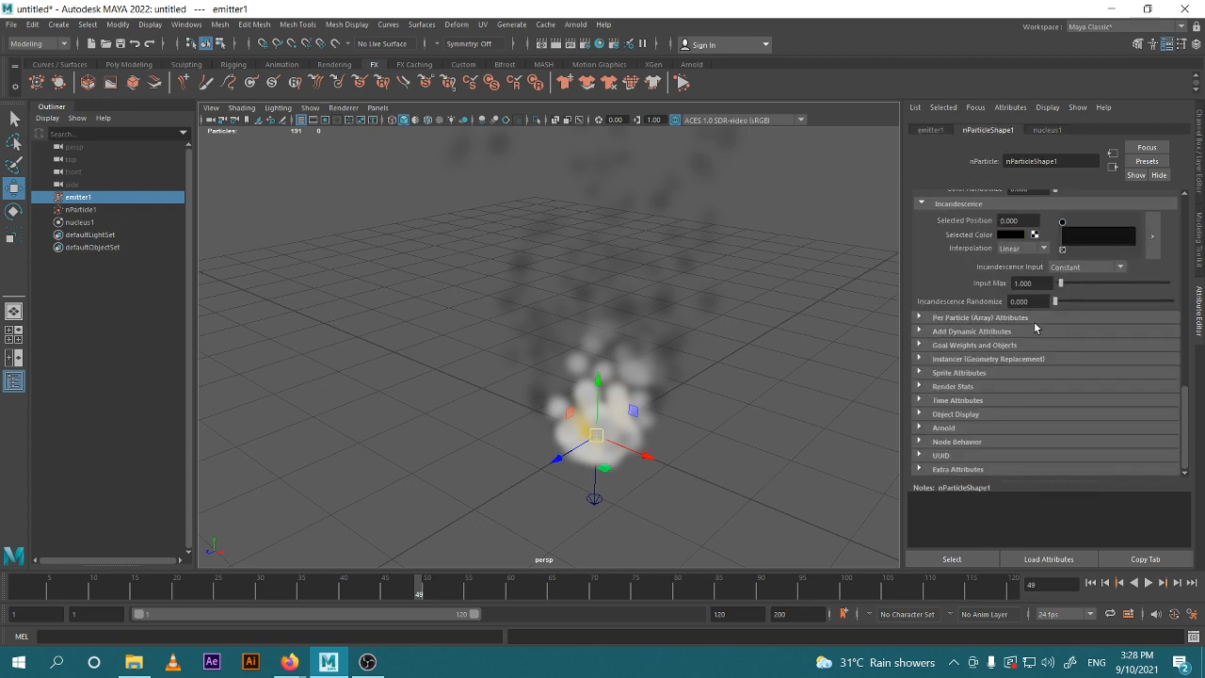
left_click(985, 318)
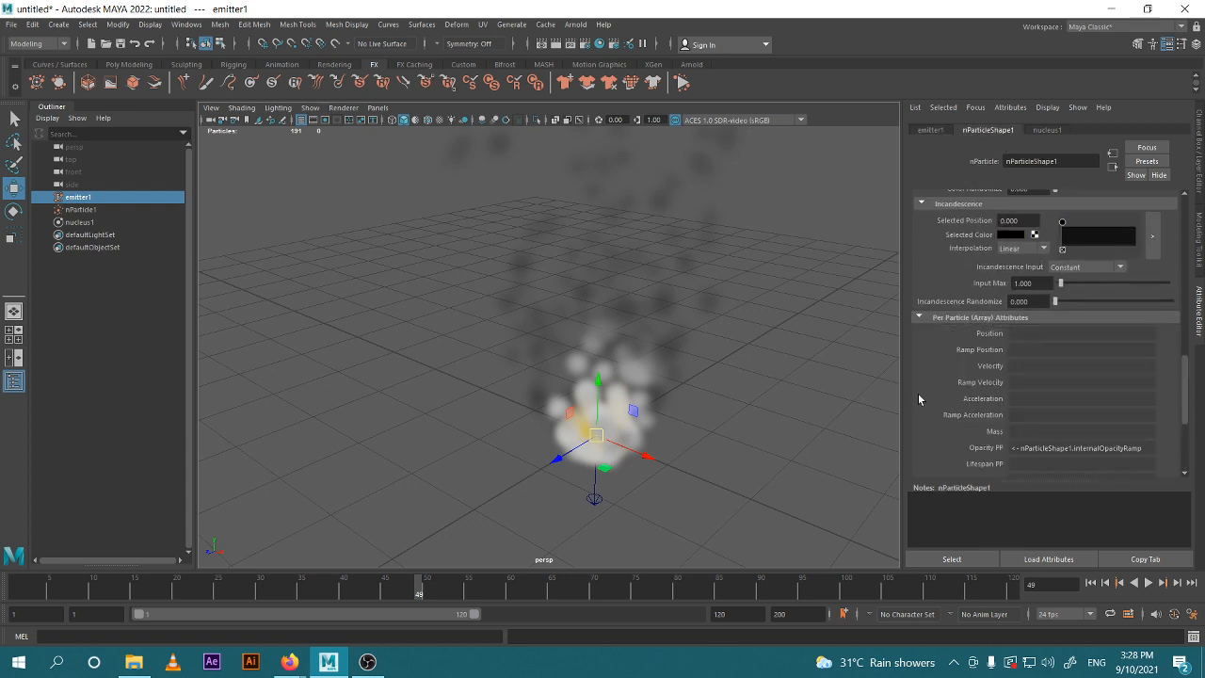
scroll(1071, 345, "down", 4)
left_click(971, 363)
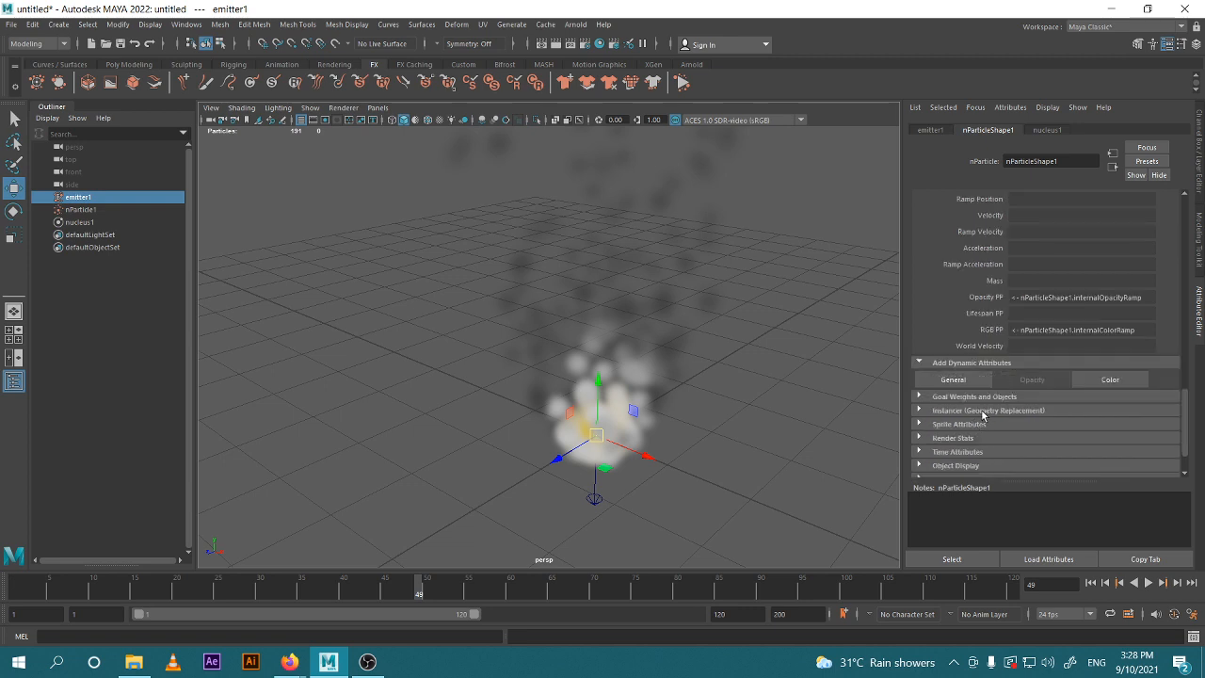
Add the radiusPP per-particle attribute to nParticleShape1 from the predefined particle attributes.
left_click(953, 379)
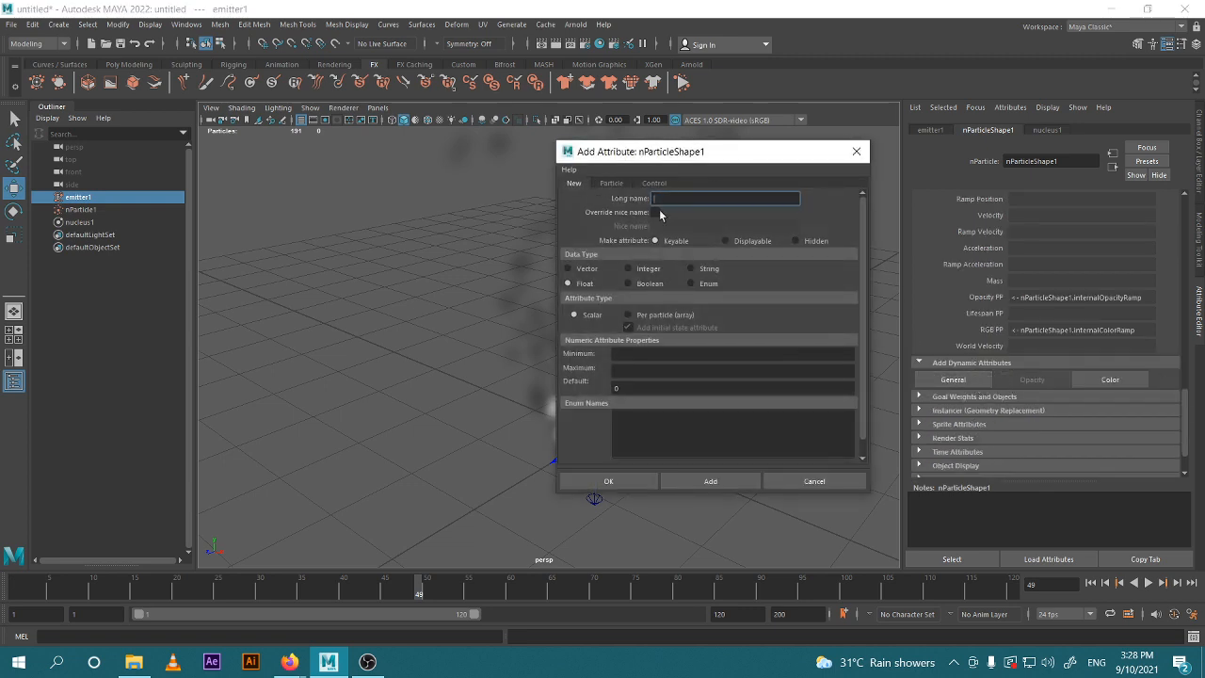
type("radius")
left_click(612, 183)
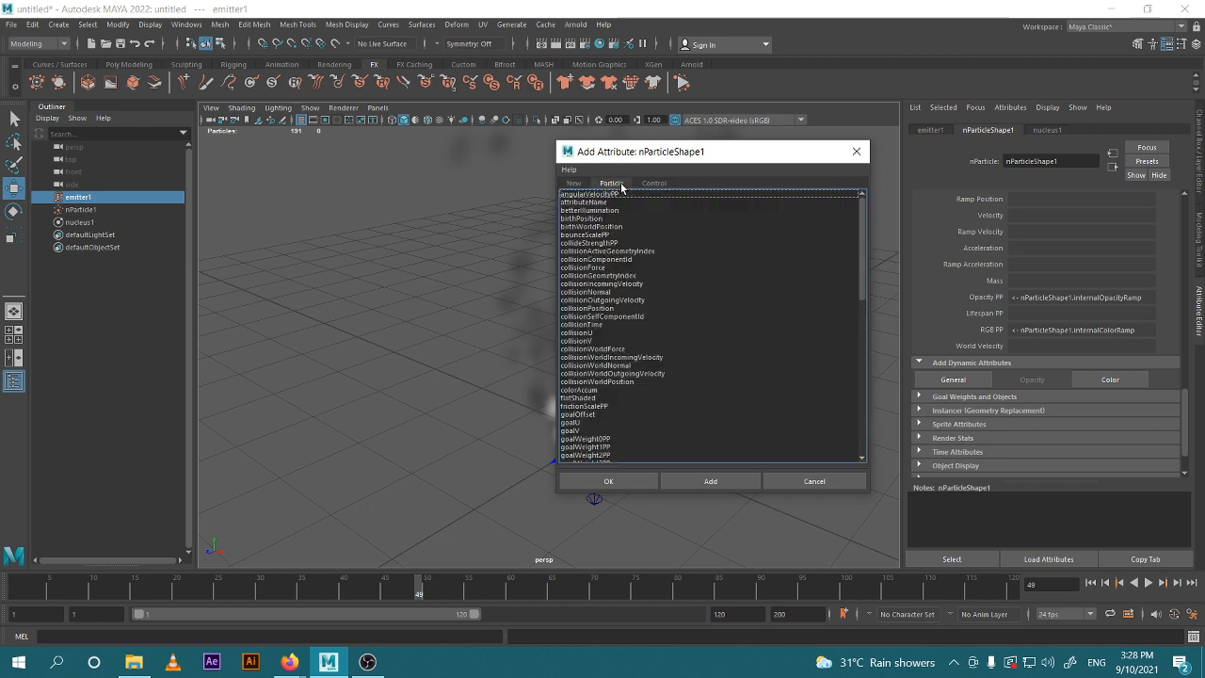
scroll(606, 235, "down", 15)
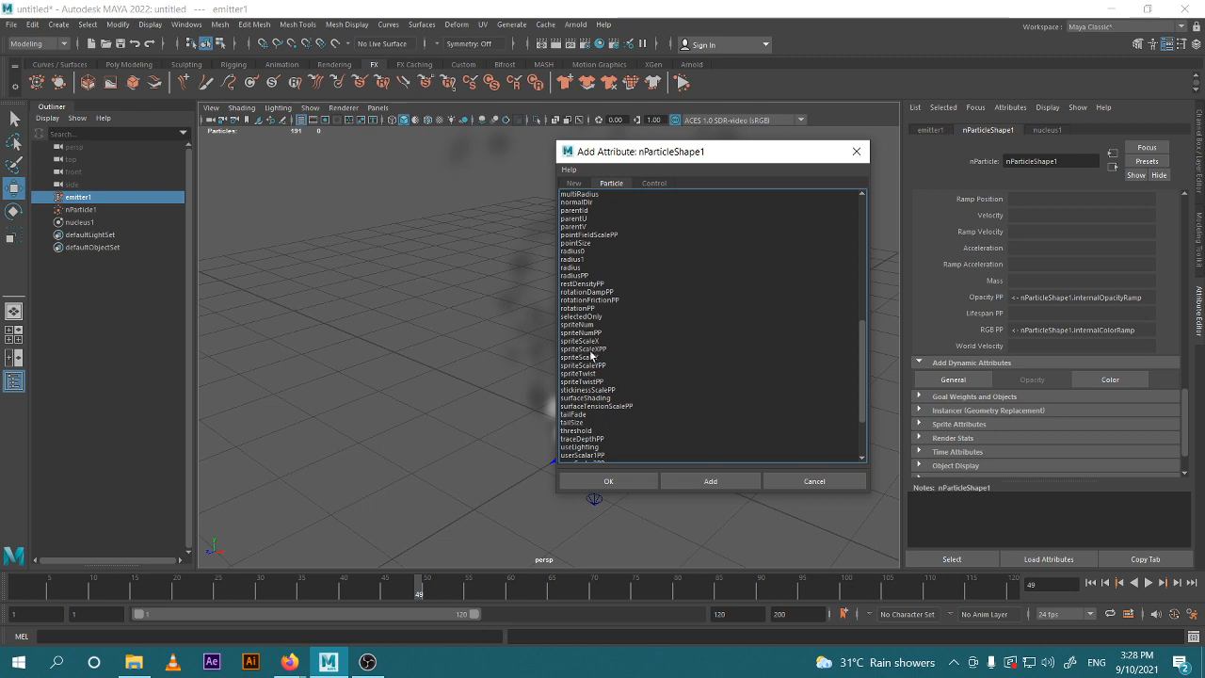
left_click(574, 275)
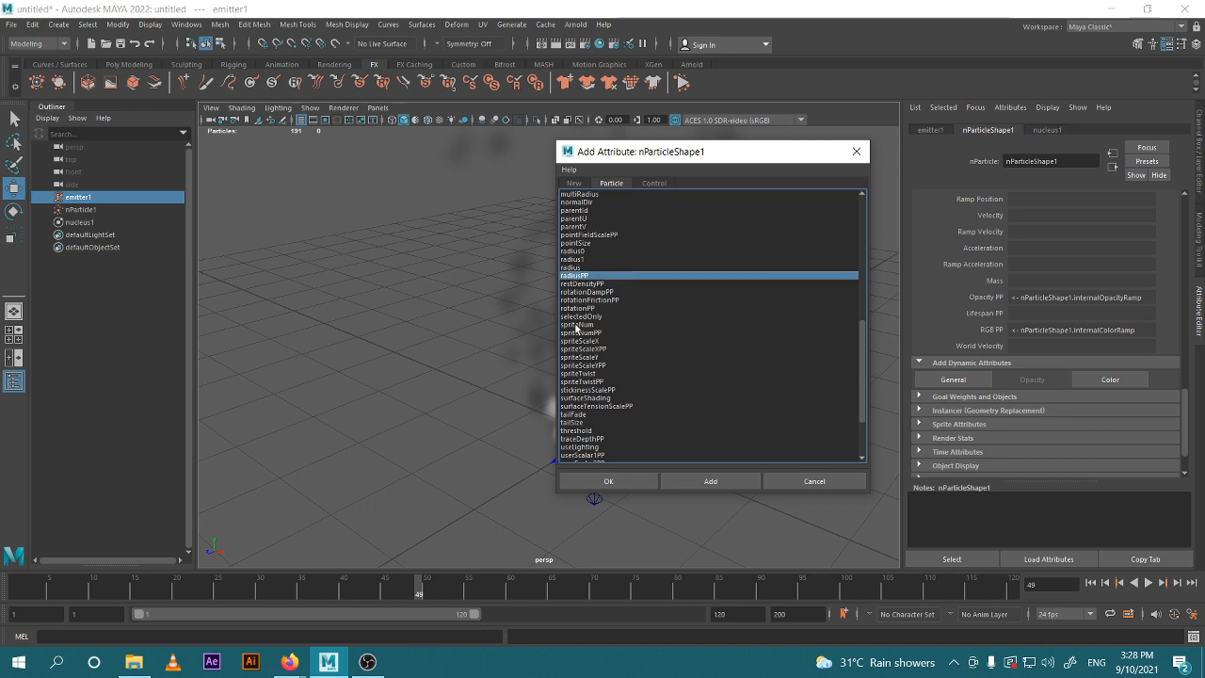
left_click(711, 481)
left_click(841, 483)
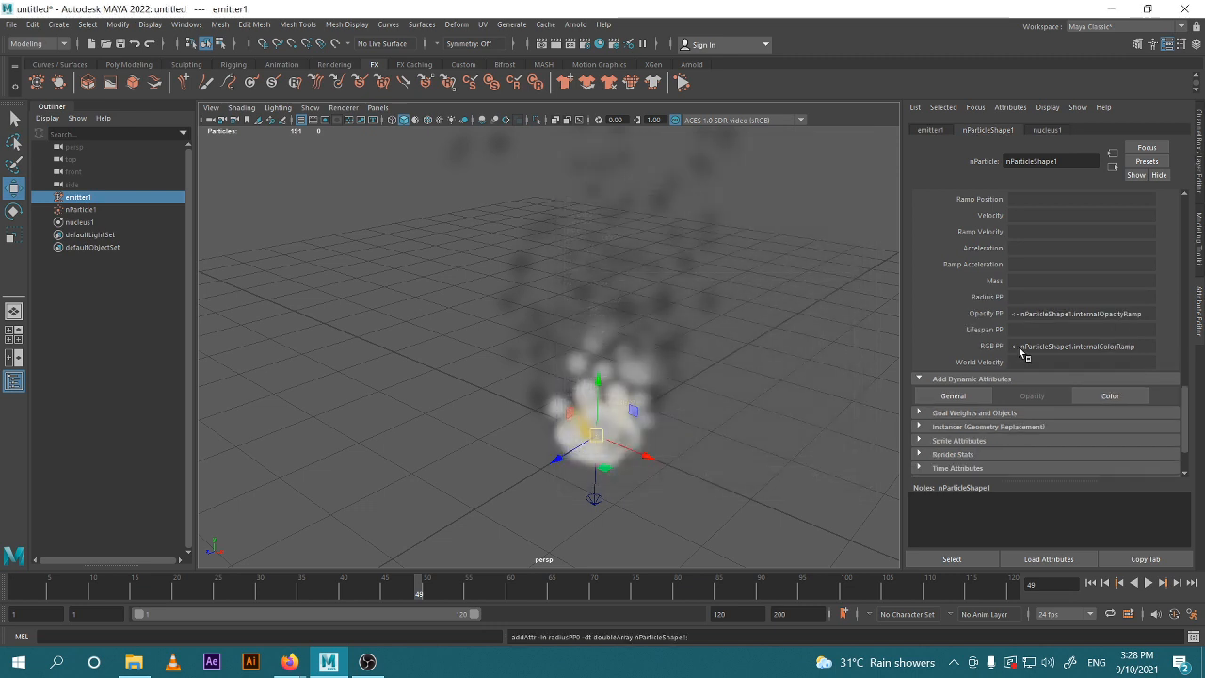
Create a new ramp on Radius PP with Input U set to Radius U PP and Input V set to Radius V PP.
right_click(1028, 298)
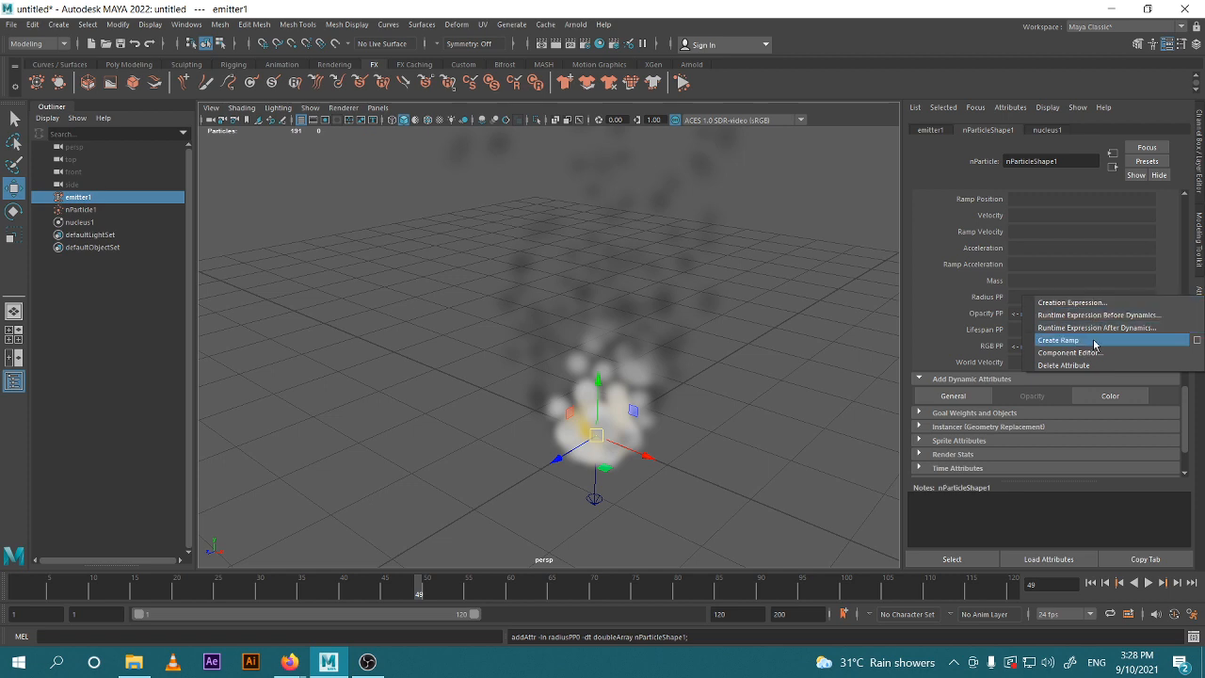
left_click(1195, 342)
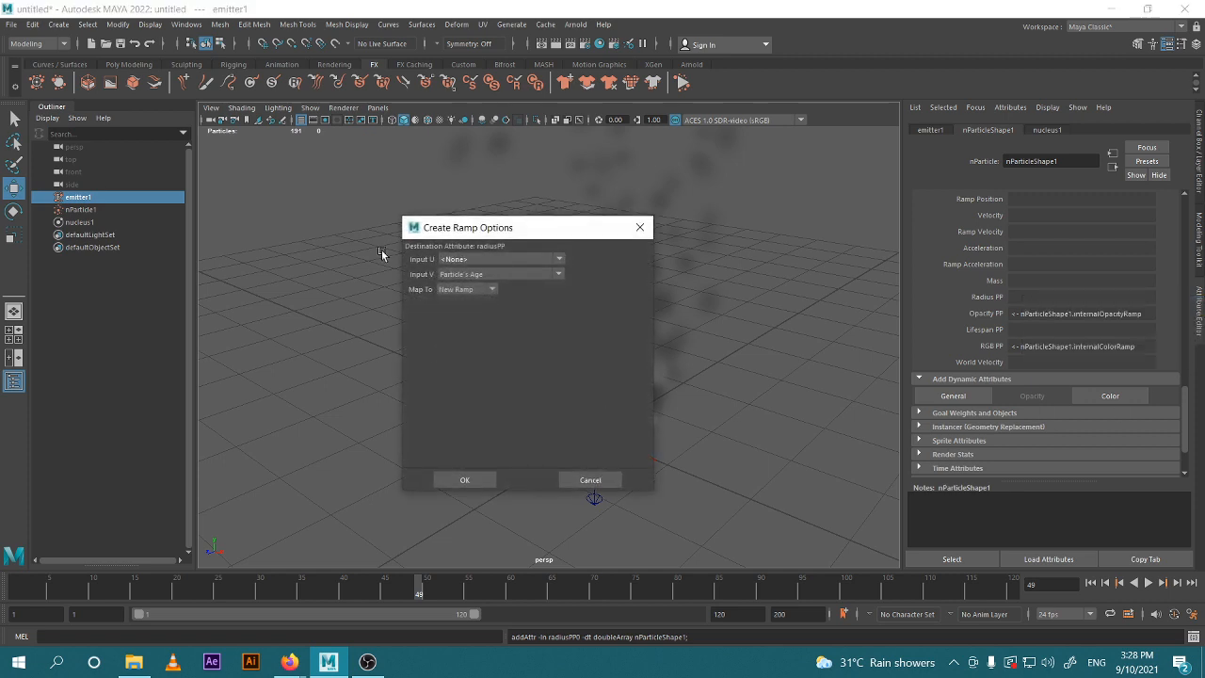
left_click_drag(544, 229, 936, 209)
left_click(936, 215)
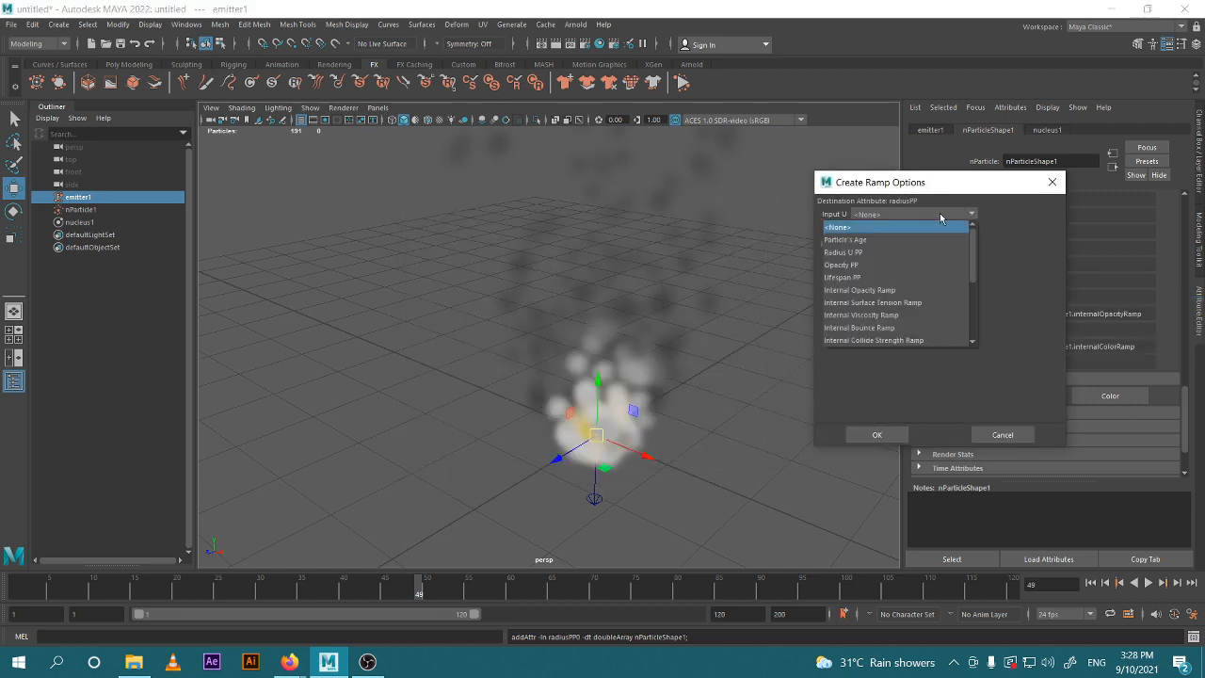
left_click(1012, 215)
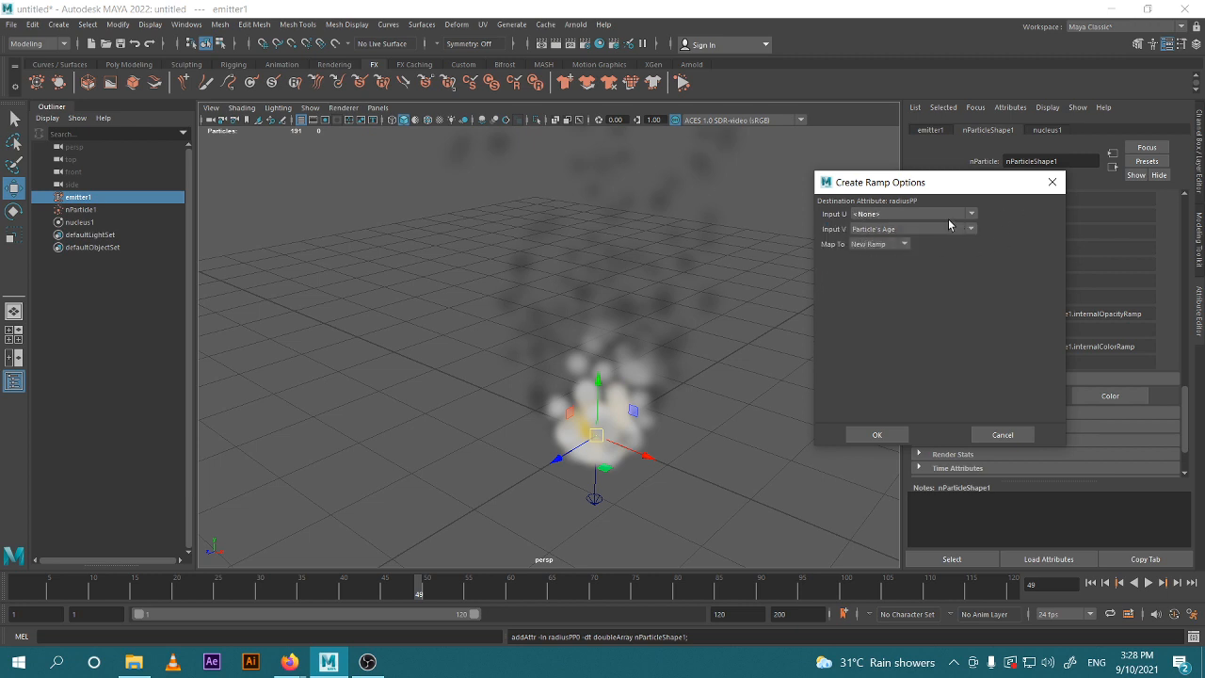
left_click(904, 244)
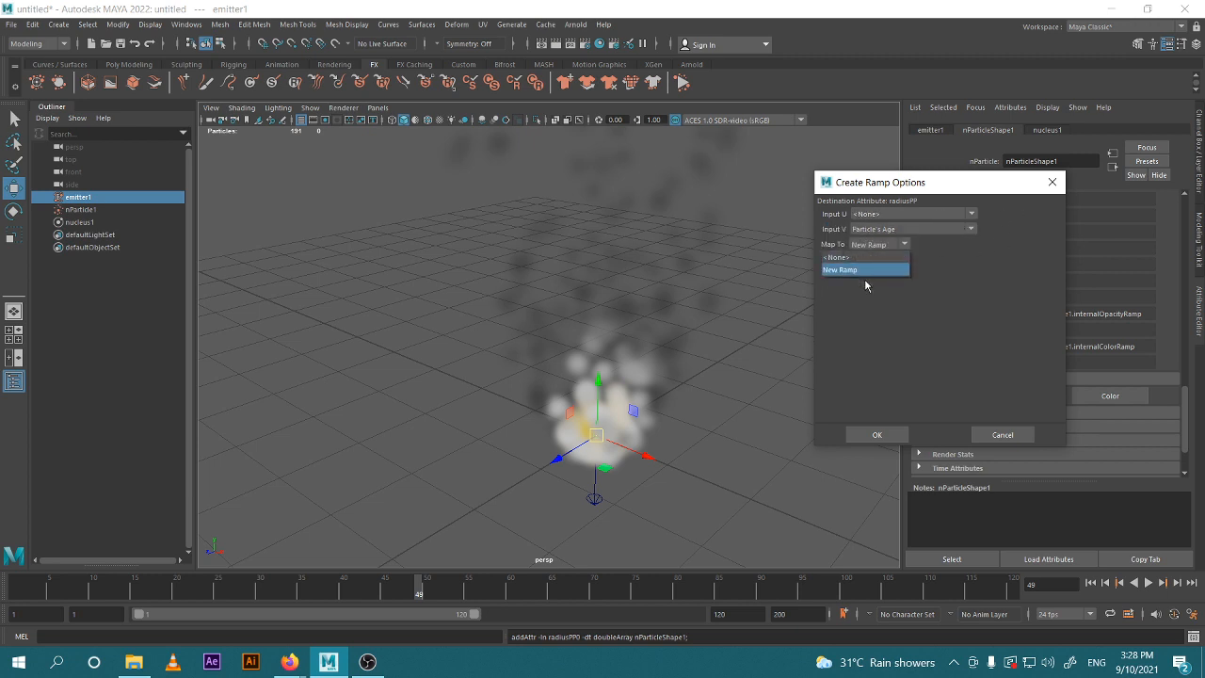
left_click(864, 271)
left_click(946, 215)
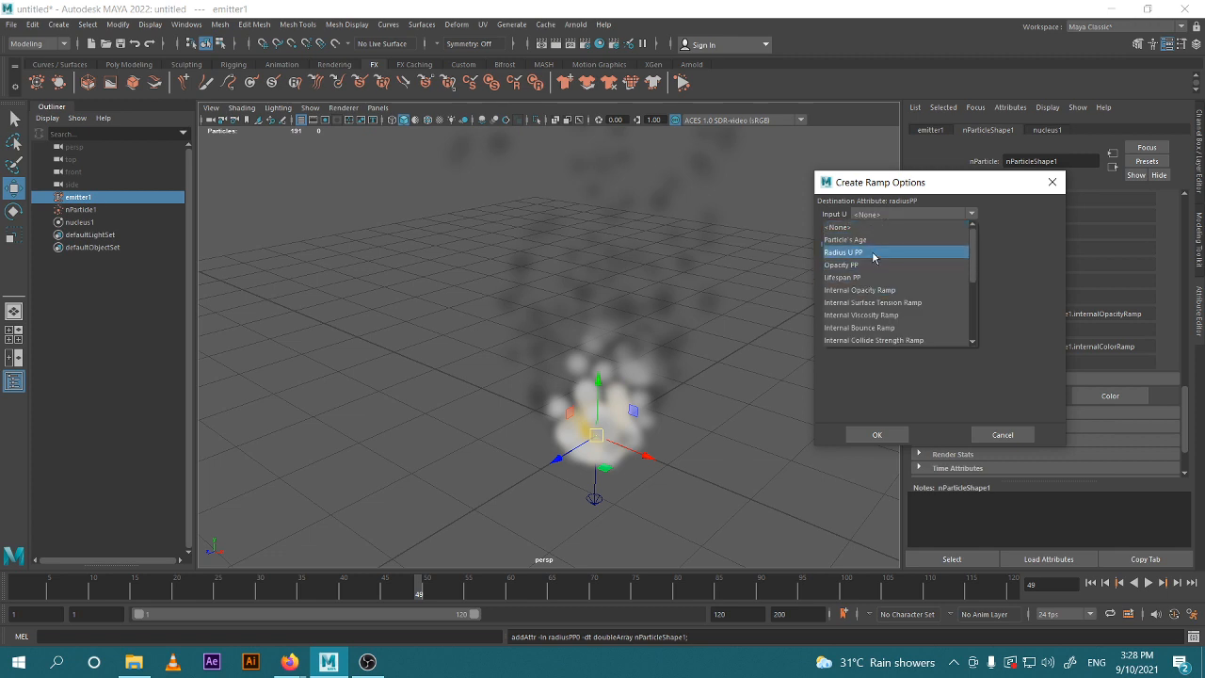
left_click(867, 253)
left_click(936, 231)
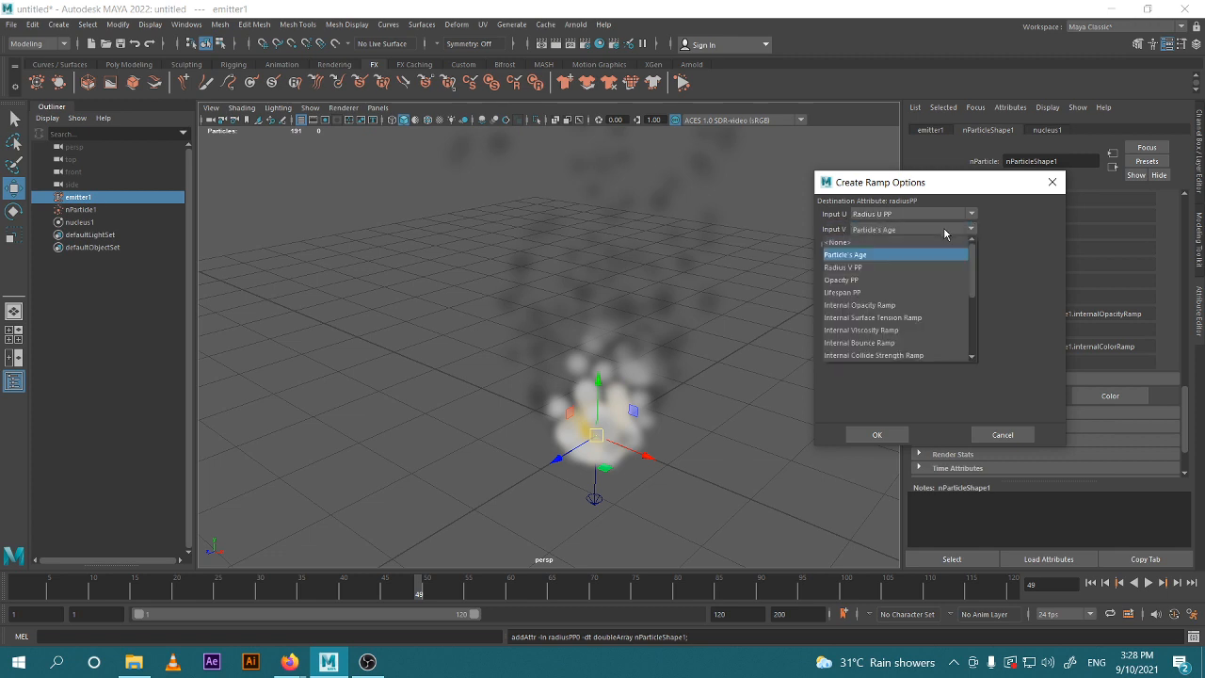
left_click(860, 269)
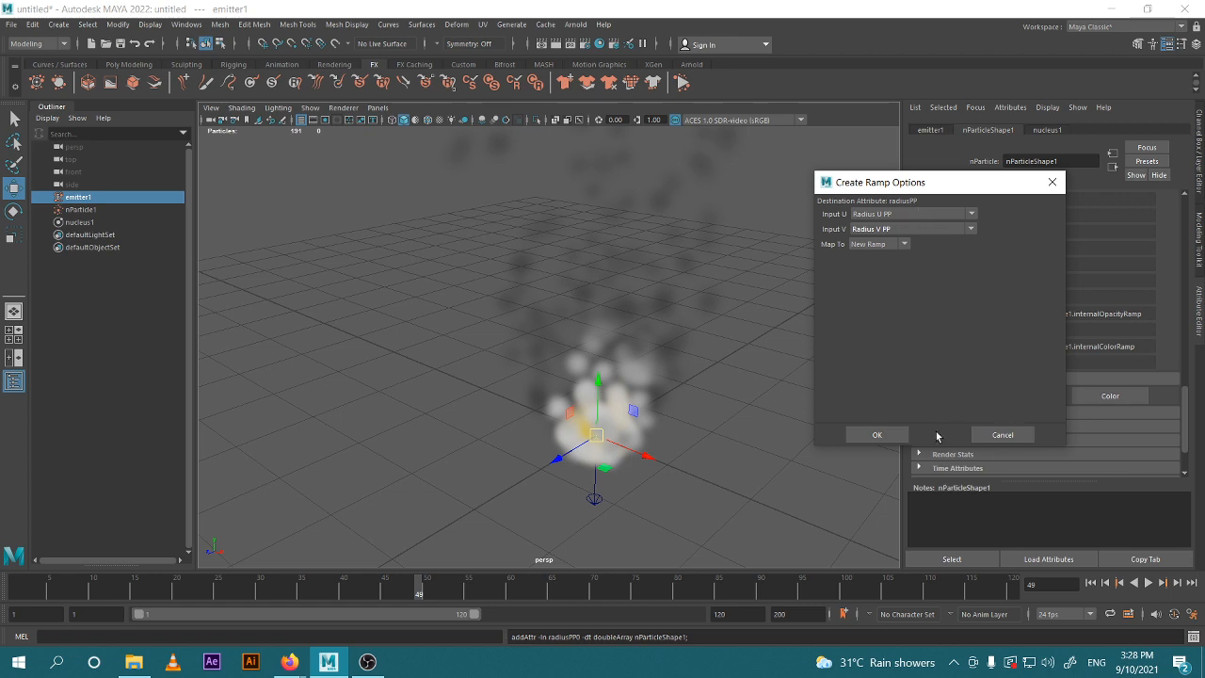
left_click(877, 435)
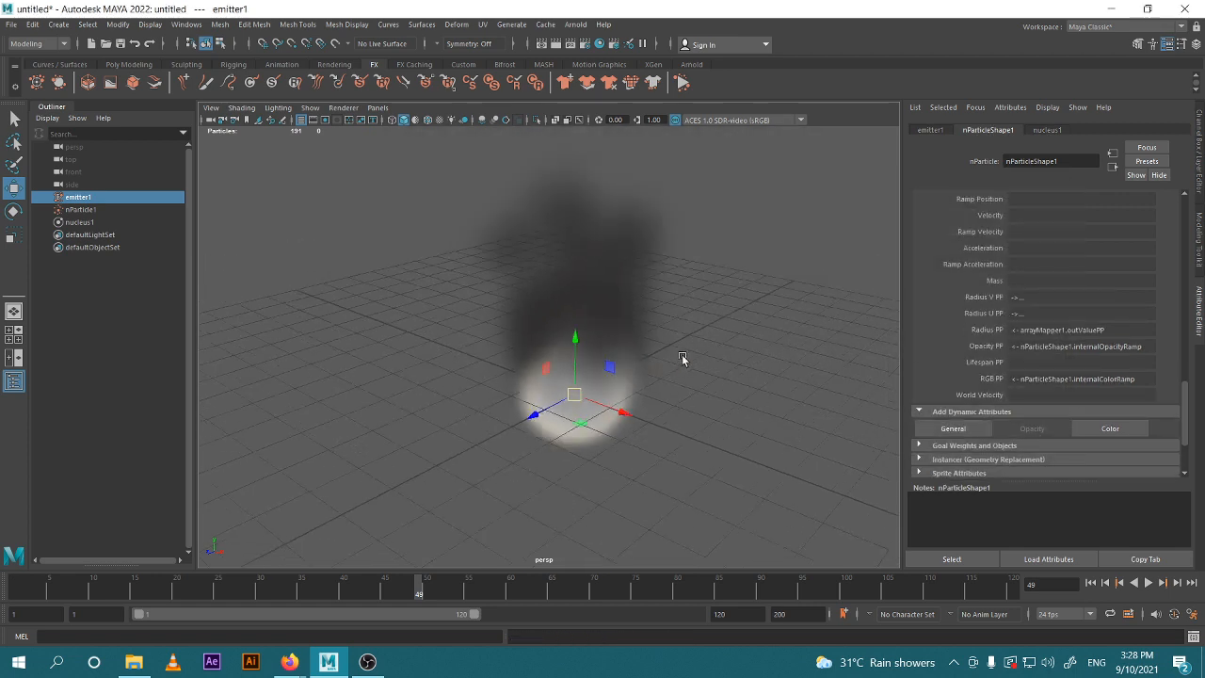
Inspect the enlarged smoke cloud and open the ramp driving Radius PP to view its attributes.
scroll(682, 358, "down", 3)
left_click_drag(650, 358, 691, 363, "alt")
scroll(631, 365, "up", 3)
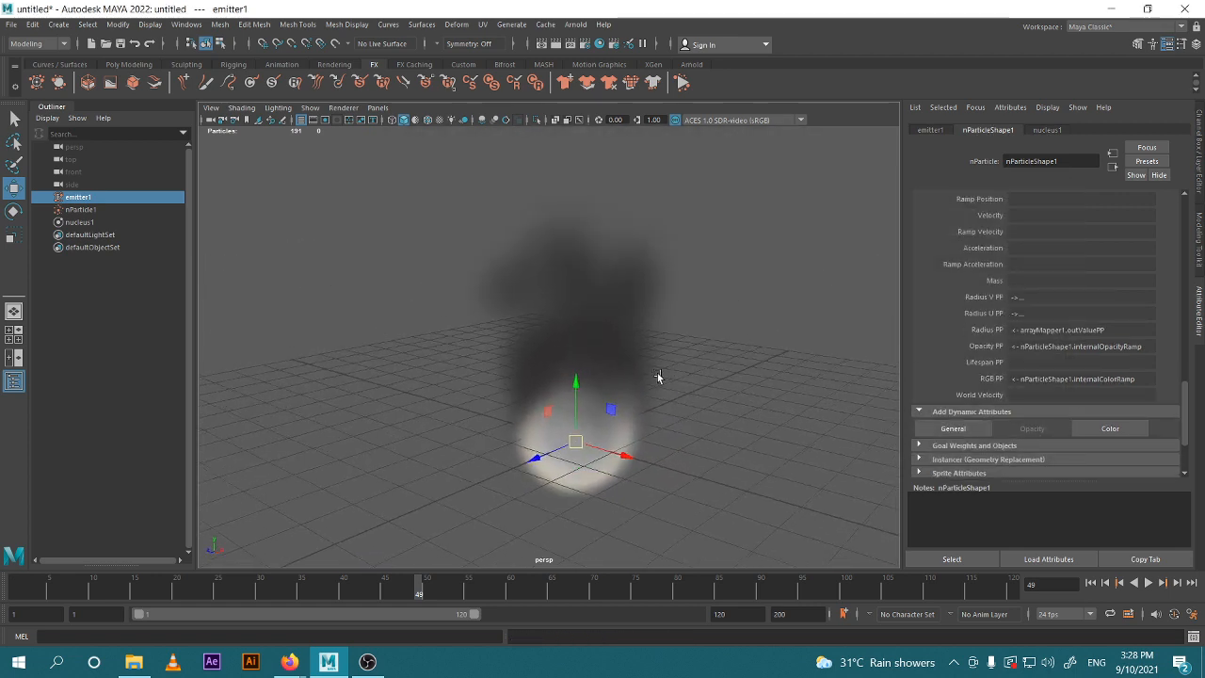
scroll(659, 373, "up", 3)
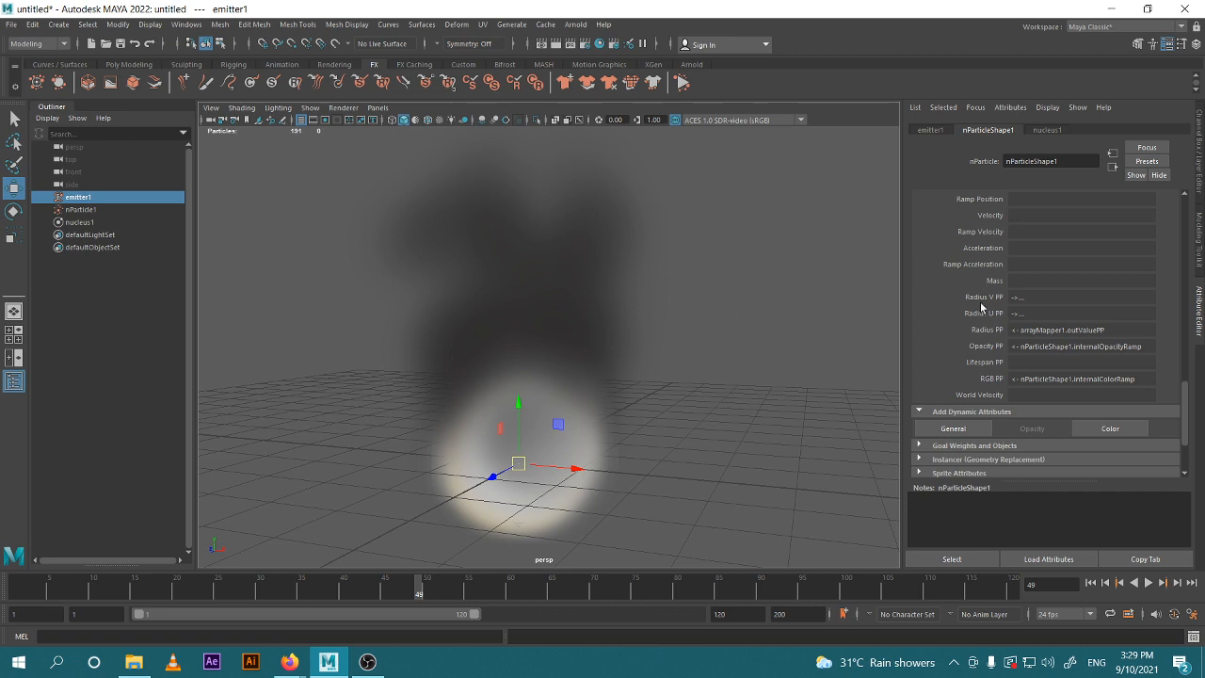
right_click(1076, 334)
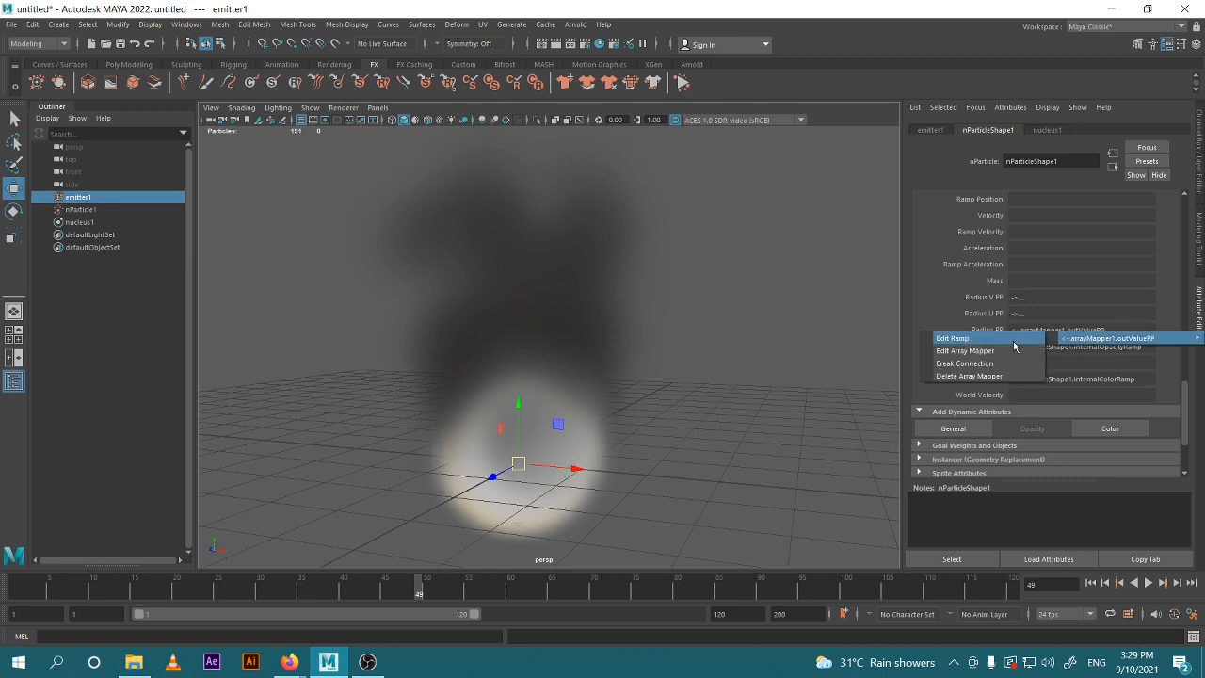
left_click(970, 340)
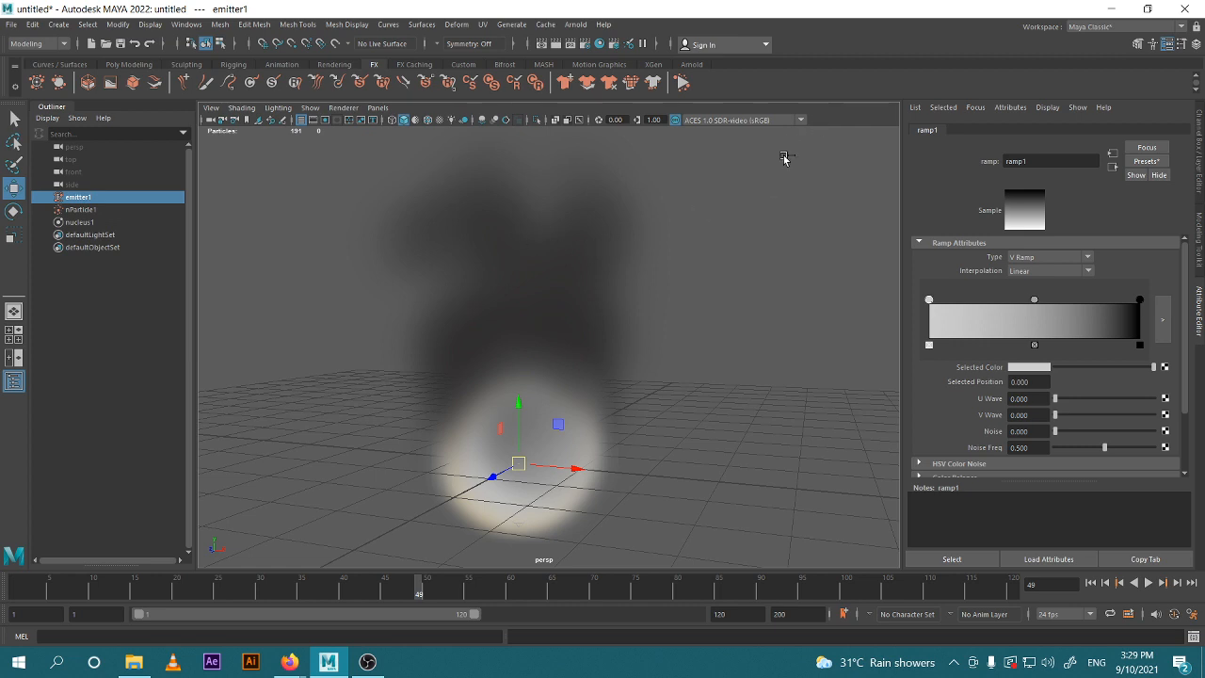
key("ctrl+z")
left_click(786, 426)
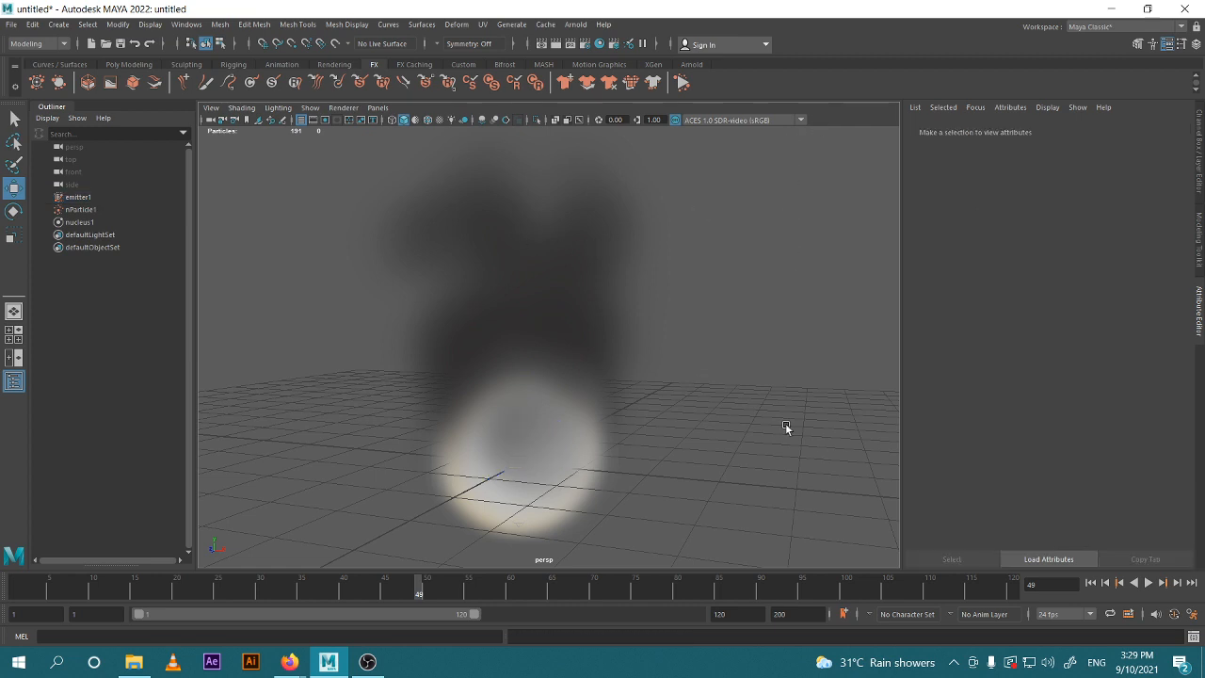
Reselect nParticle1 and review its per-particle array attributes and the list of particle attributes that can be added.
left_click(518, 430)
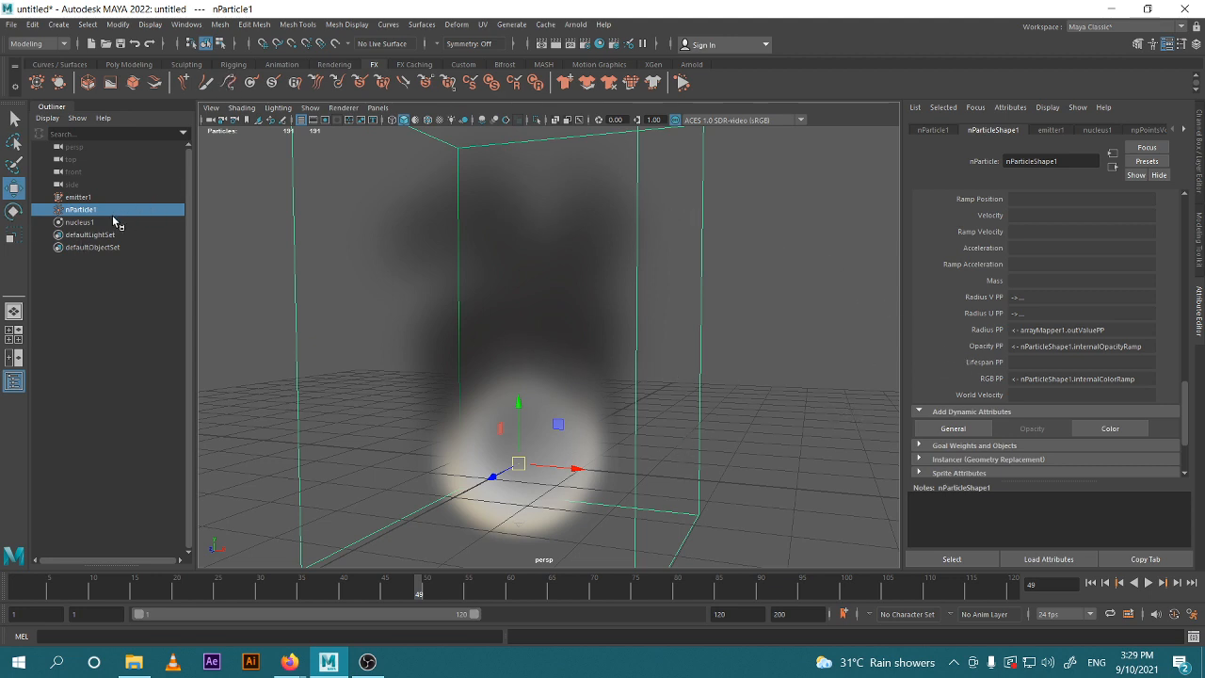
scroll(981, 297, "up", 3)
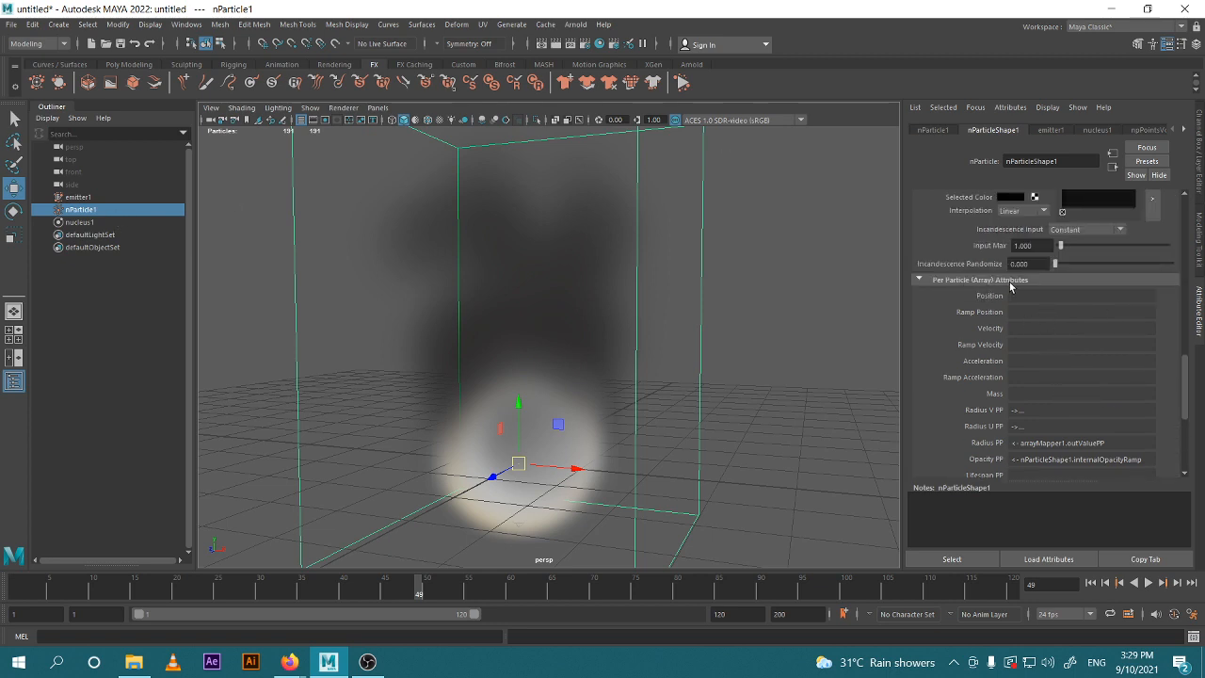
key("f")
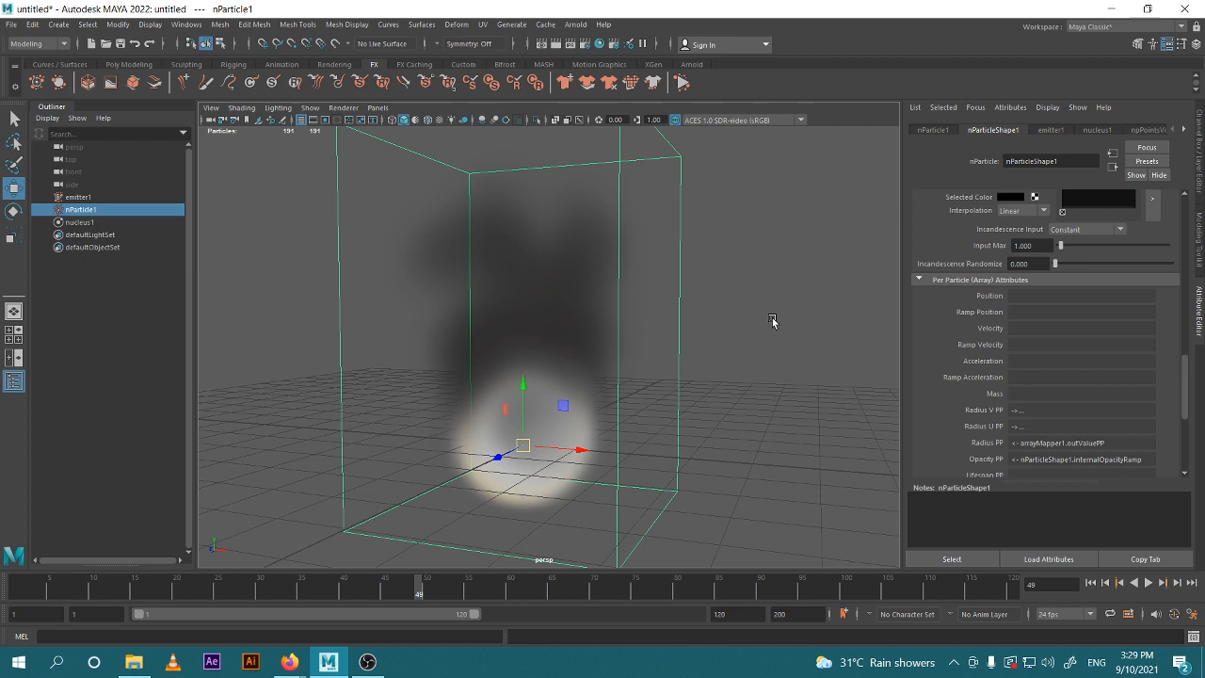
scroll(1046, 344, "down", 2)
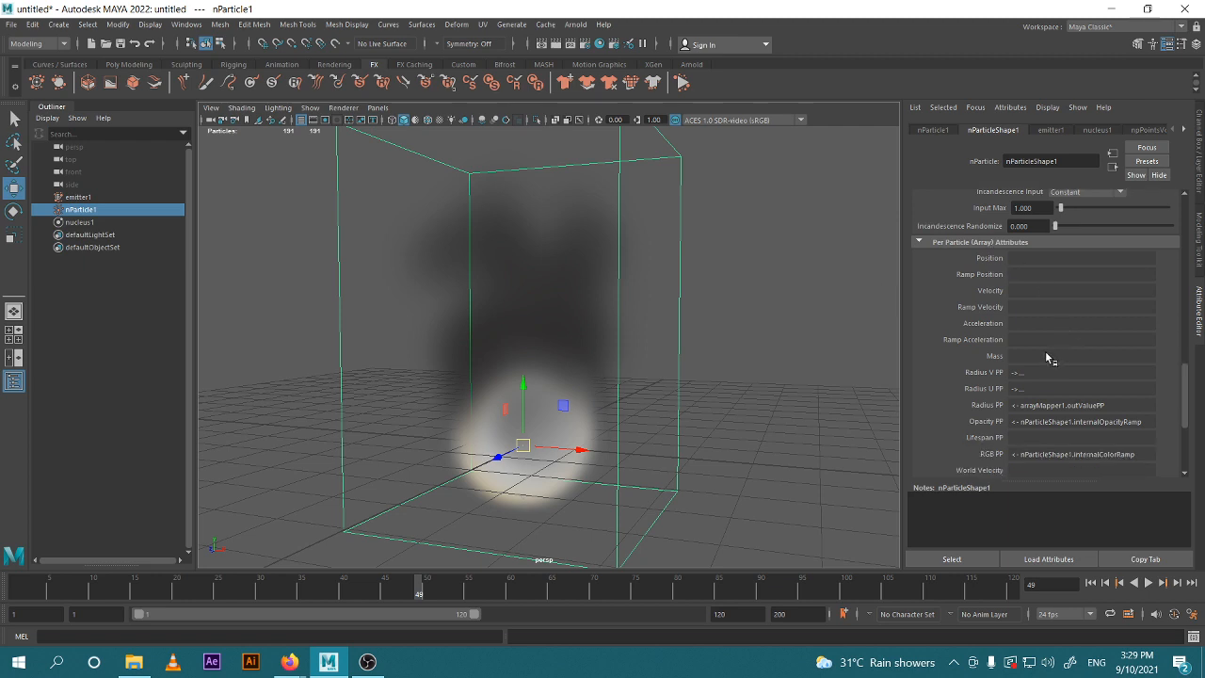
scroll(963, 463, "down", 1)
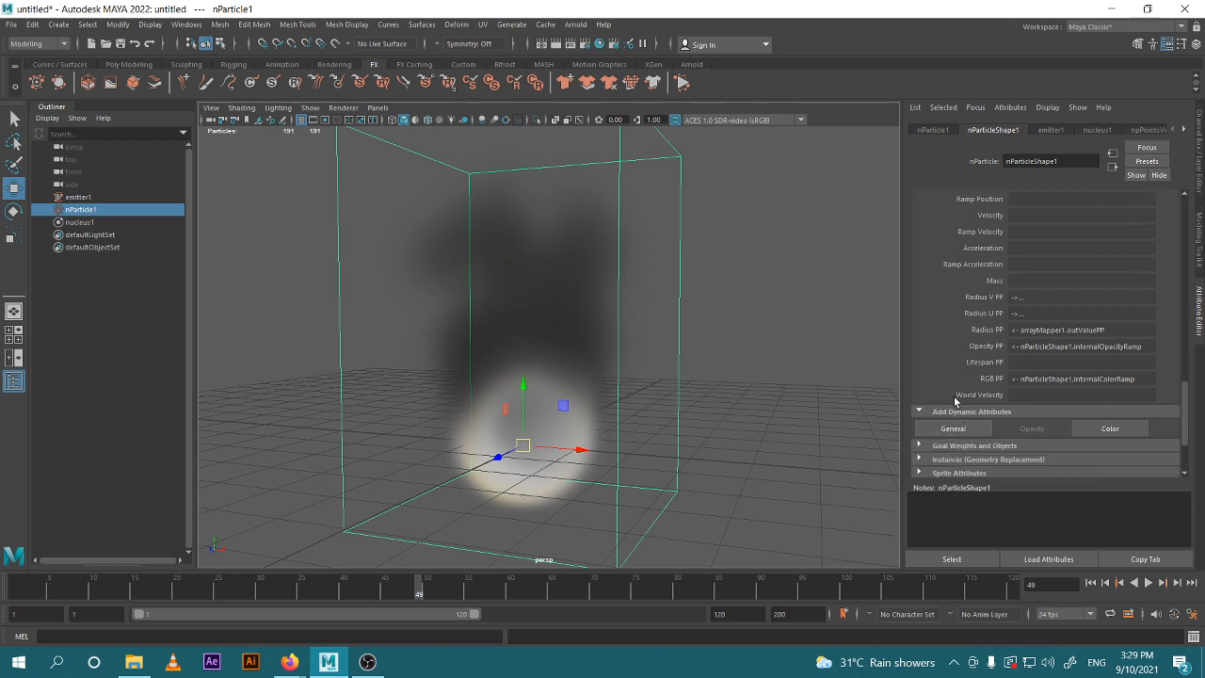
scroll(1000, 319, "up", 2)
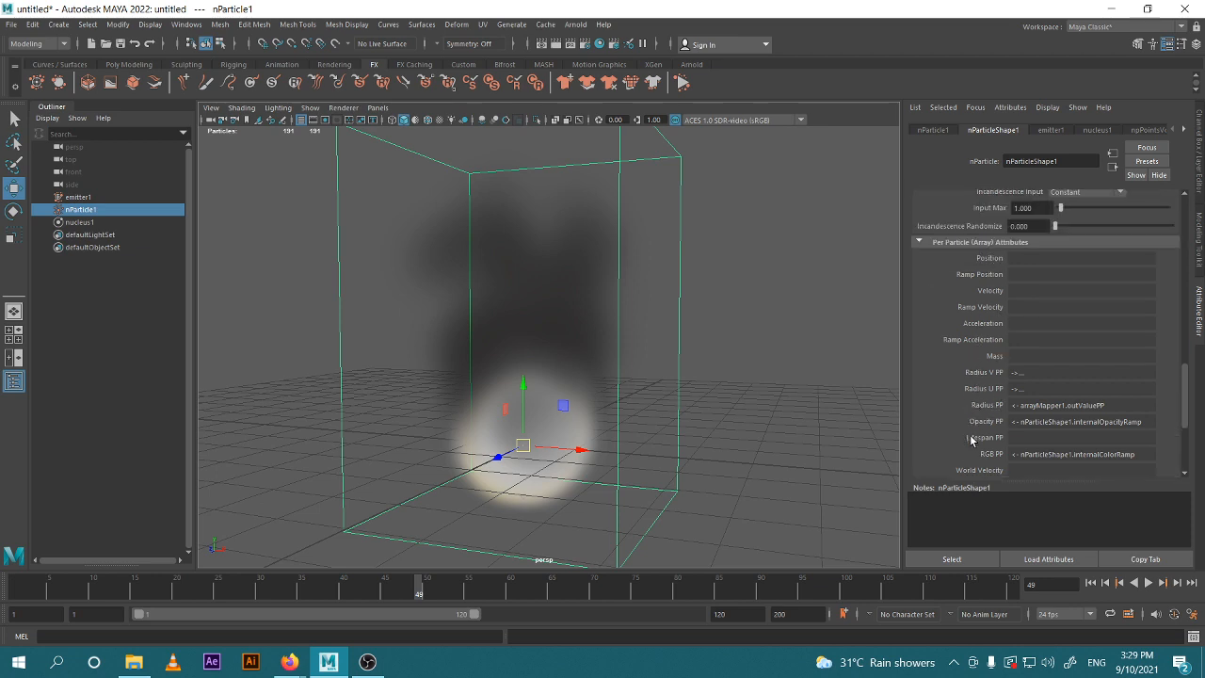
scroll(933, 388, "down", 2)
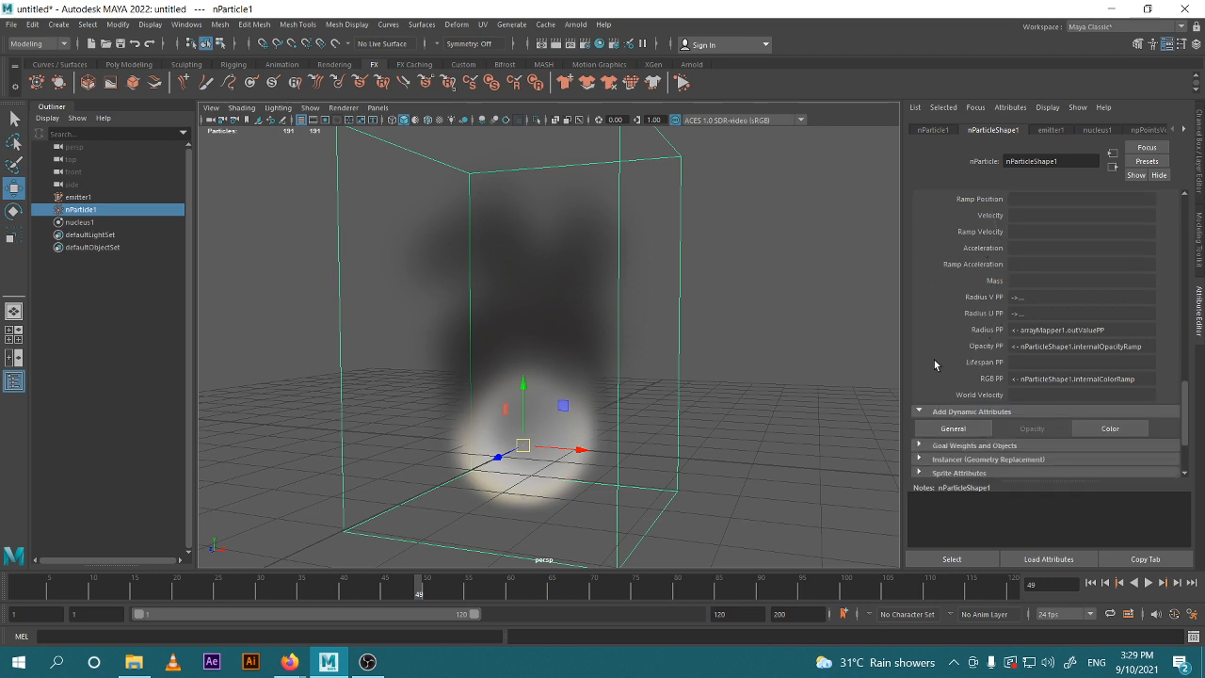
left_click(953, 429)
left_click_drag(675, 152, 598, 127)
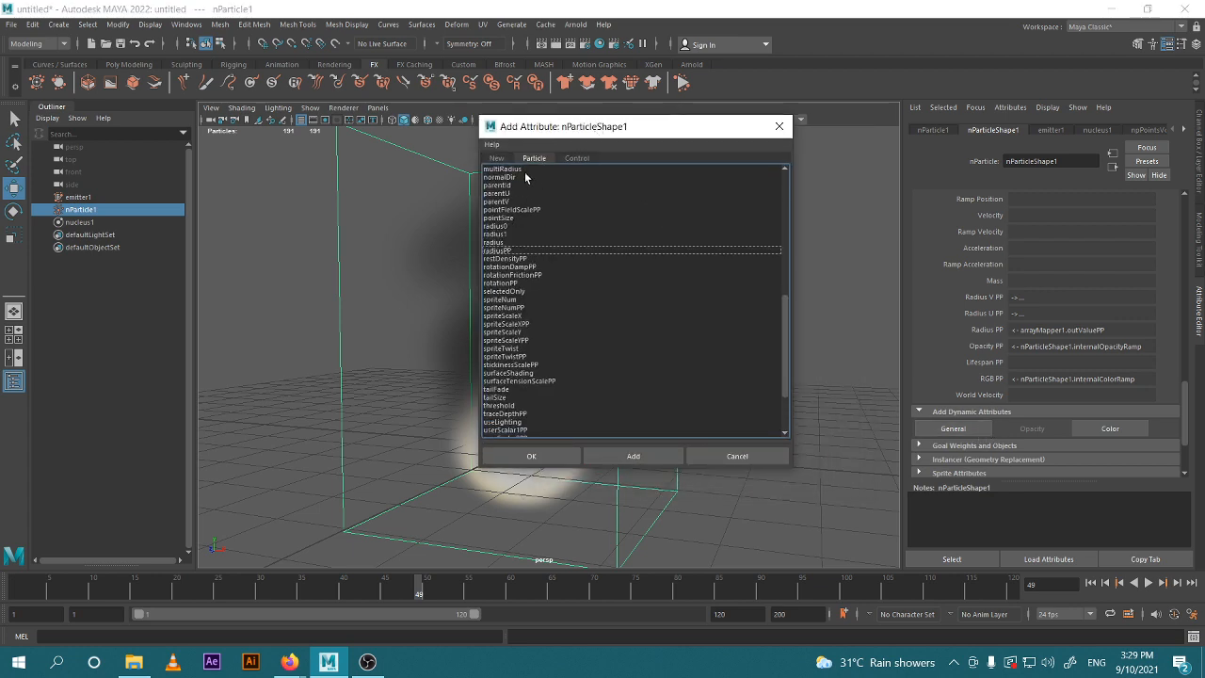
scroll(518, 193, "up", 4)
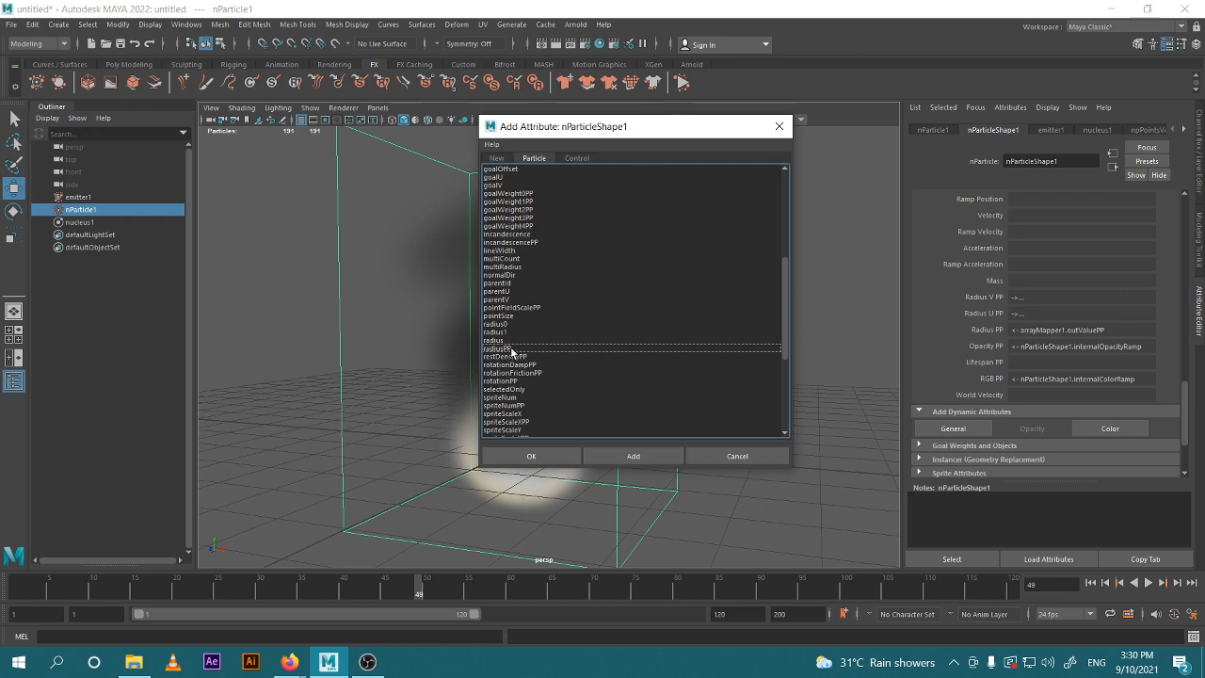
left_click(756, 458)
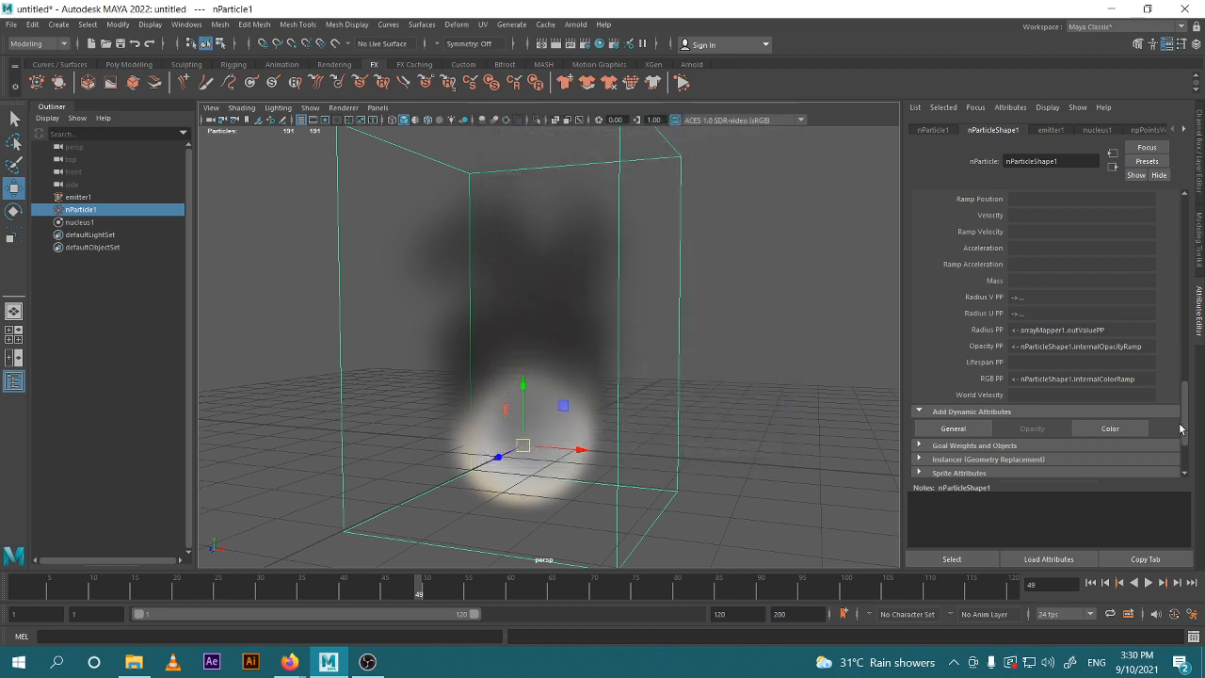
Break the array mapper connection on the Radius PP attribute.
right_click(1040, 333)
mouse_move(1073, 340)
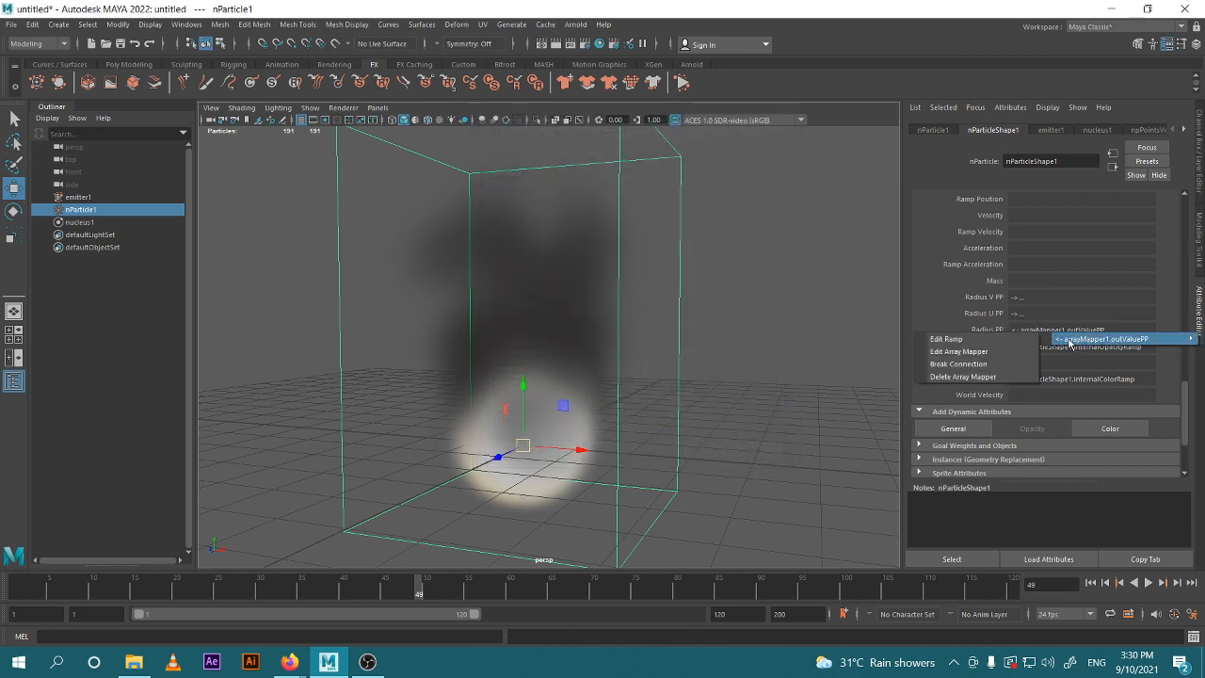
left_click(937, 314)
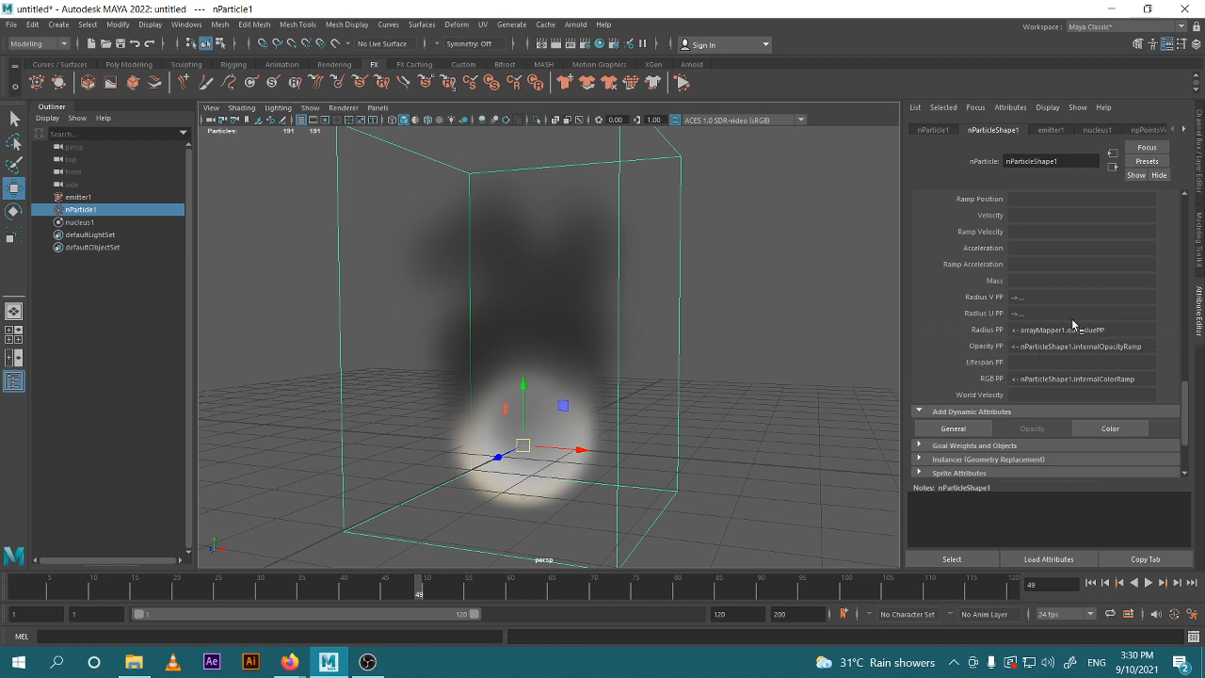
right_click(1058, 335)
mouse_move(1061, 340)
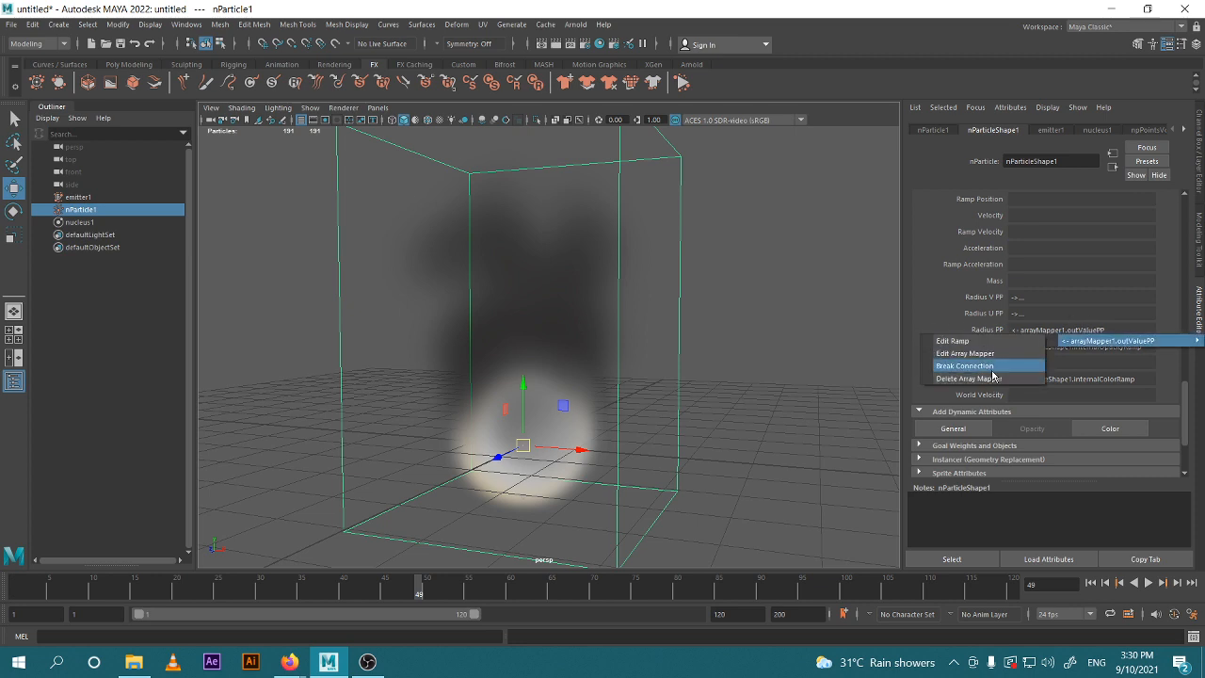
left_click(993, 370)
Replay the particle simulation from frame 1 to check the particle radius.
right_click(1037, 332)
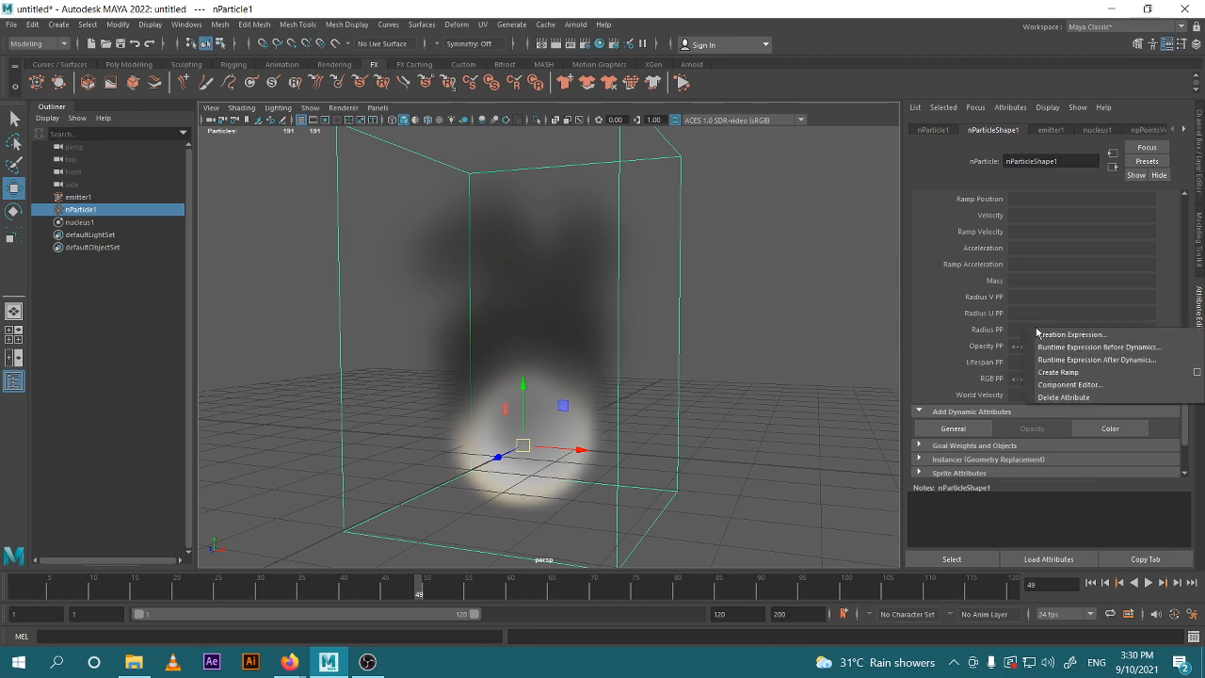
left_click(1090, 583)
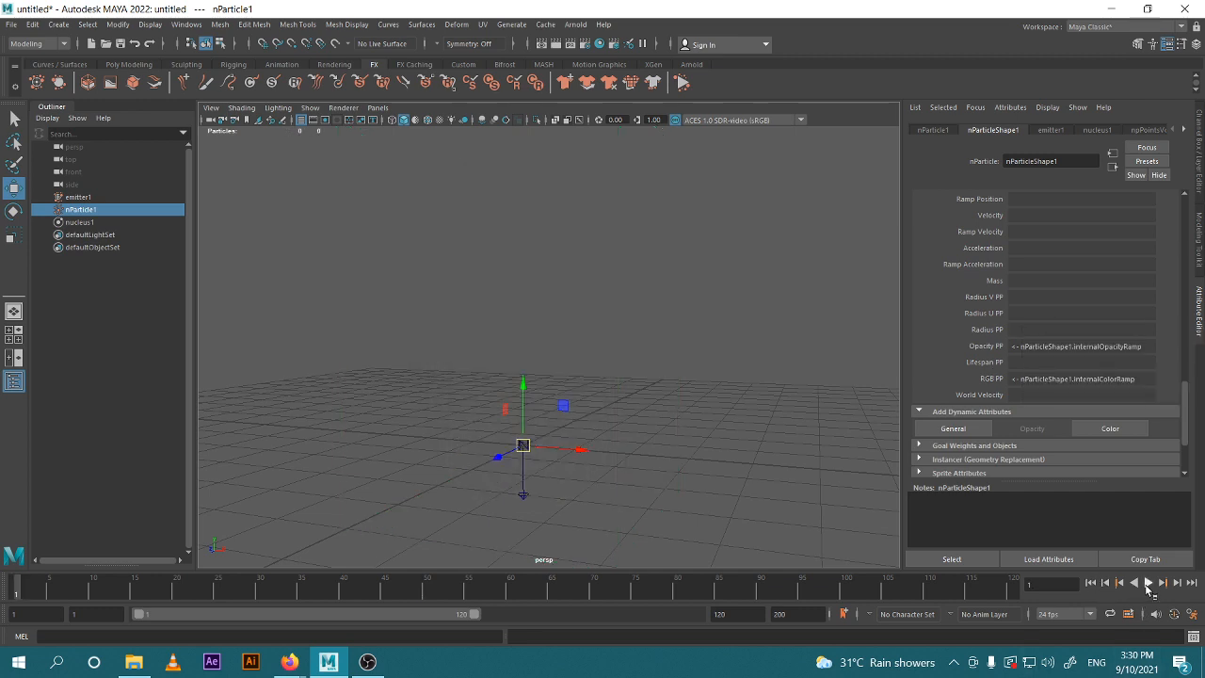
left_click(1148, 583)
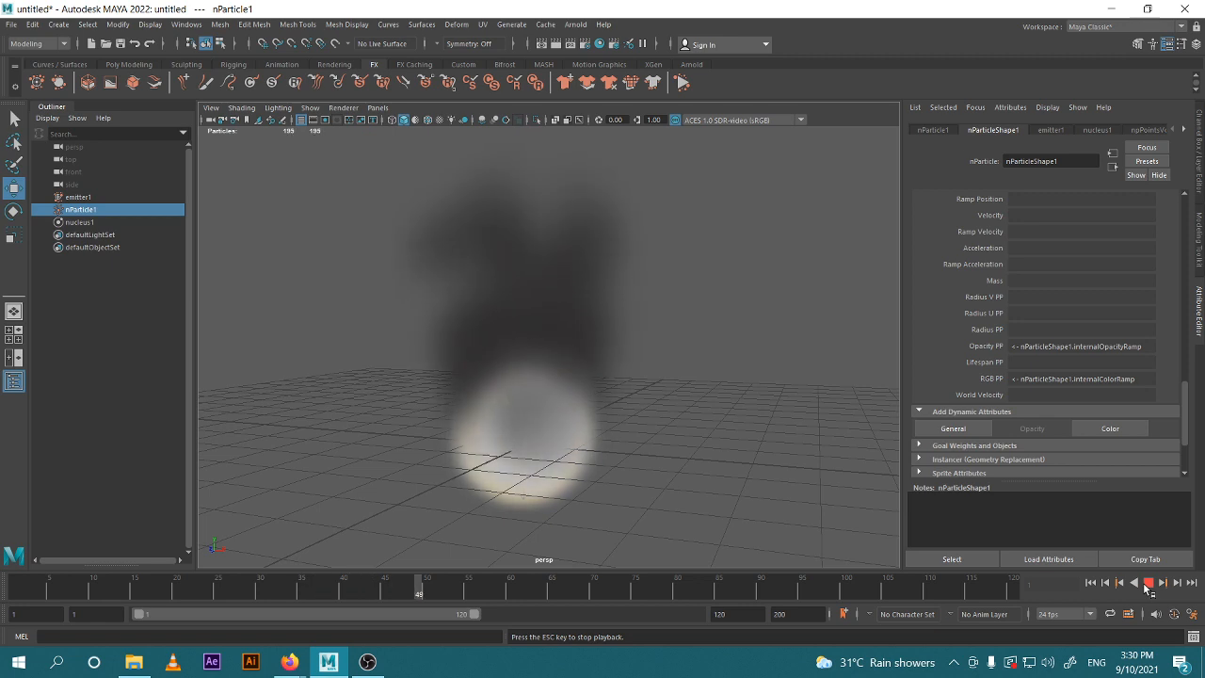
Stop the running particle simulation playback.
left_click(1148, 583)
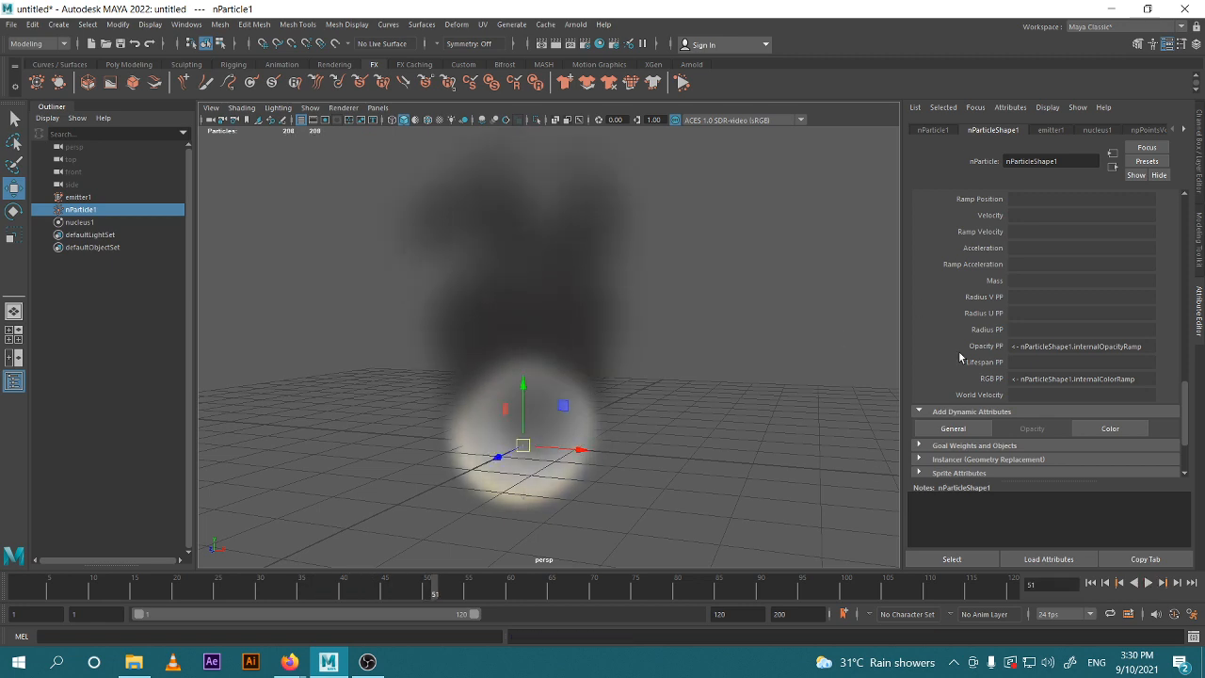
right_click(1043, 329)
left_click(1054, 348)
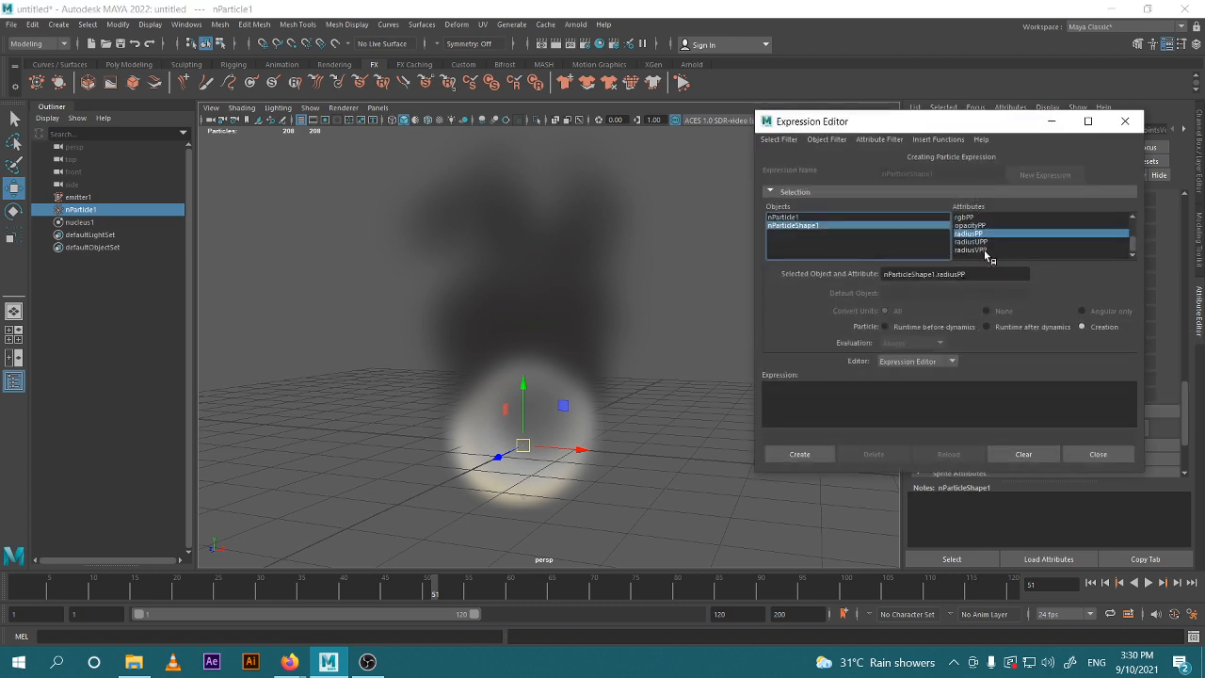
left_click(1125, 454)
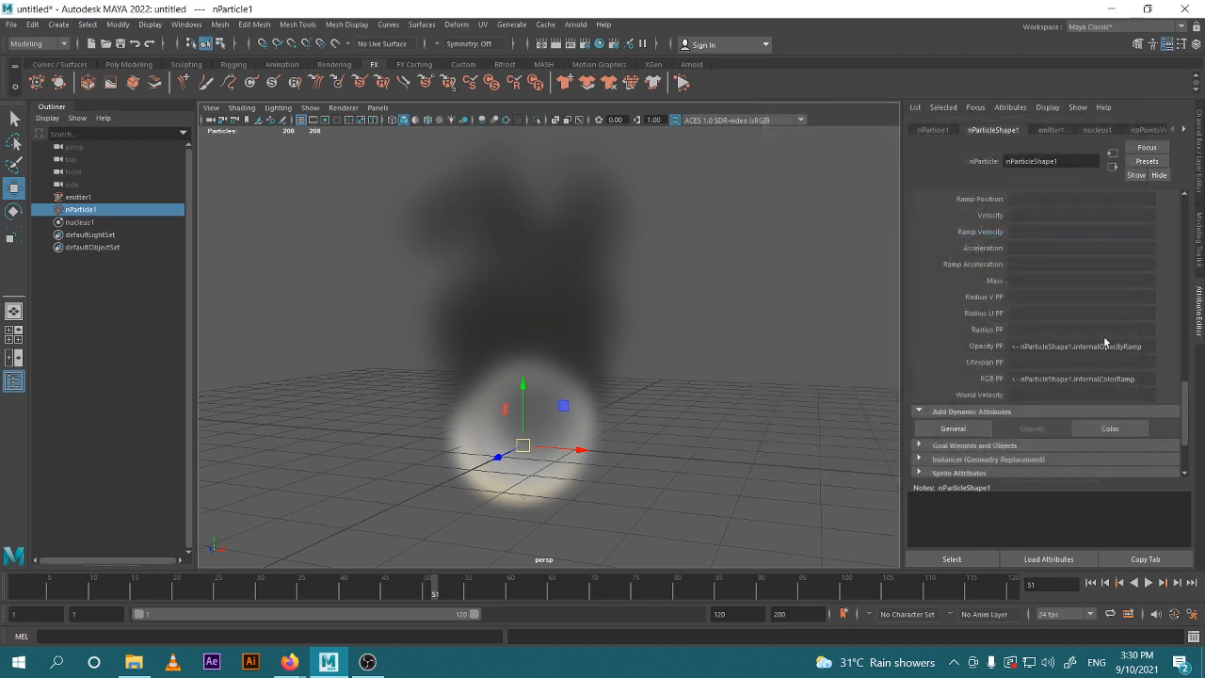
Create a new ramp on the nParticle's Radius PP attribute and open that ramp for editing.
right_click(1022, 330)
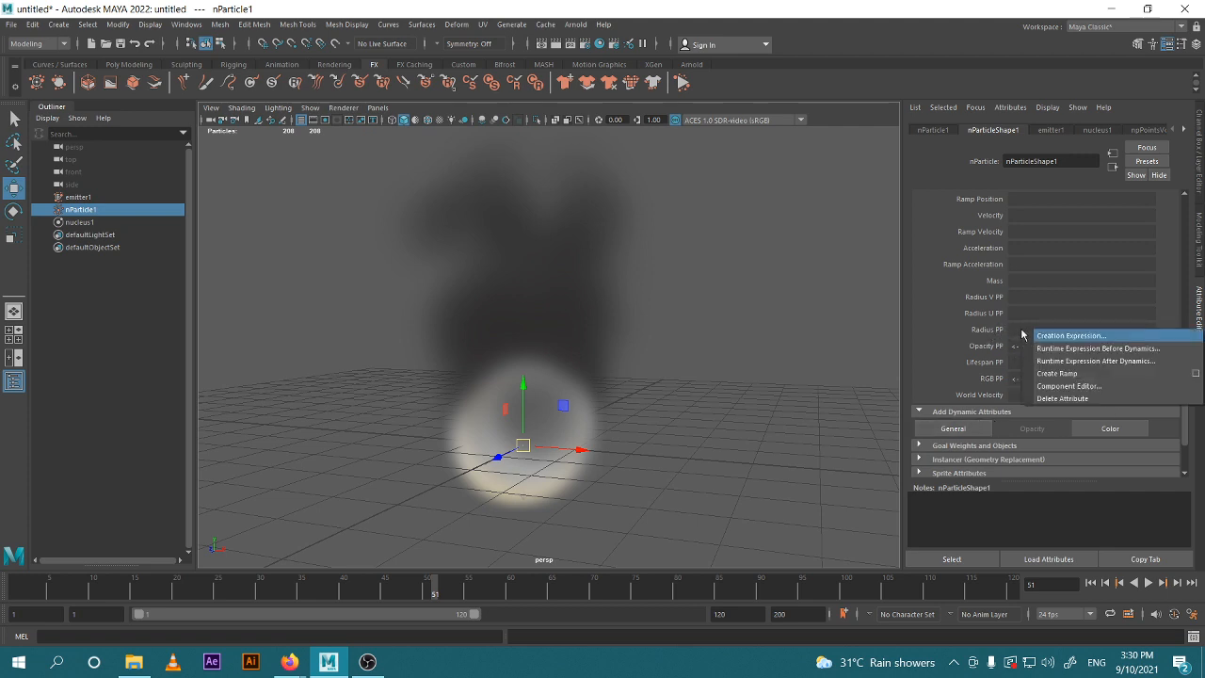
left_click(1102, 374)
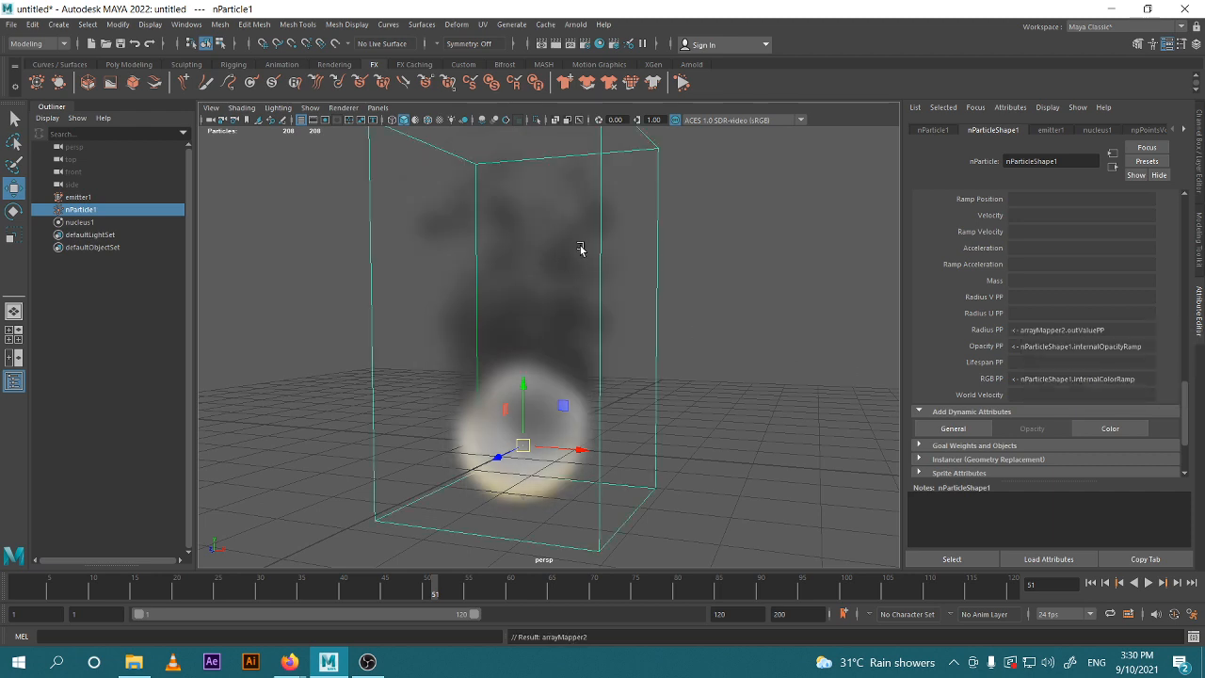
right_click(1032, 333)
mouse_move(1036, 337)
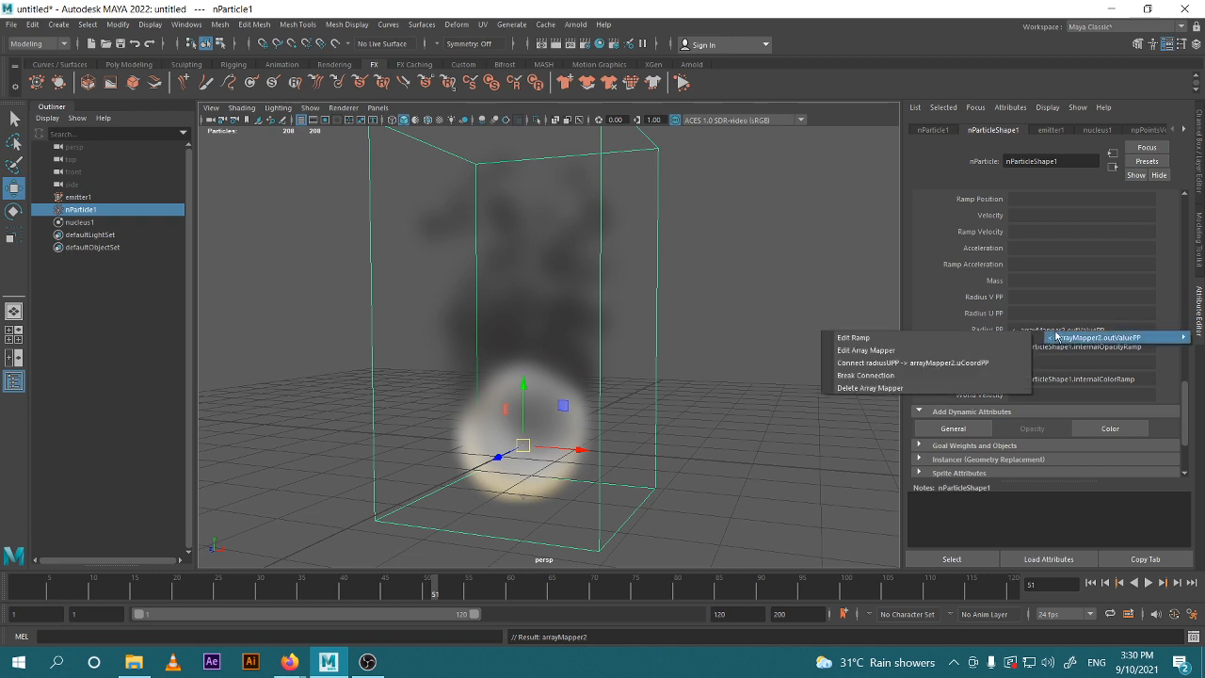
left_click(888, 342)
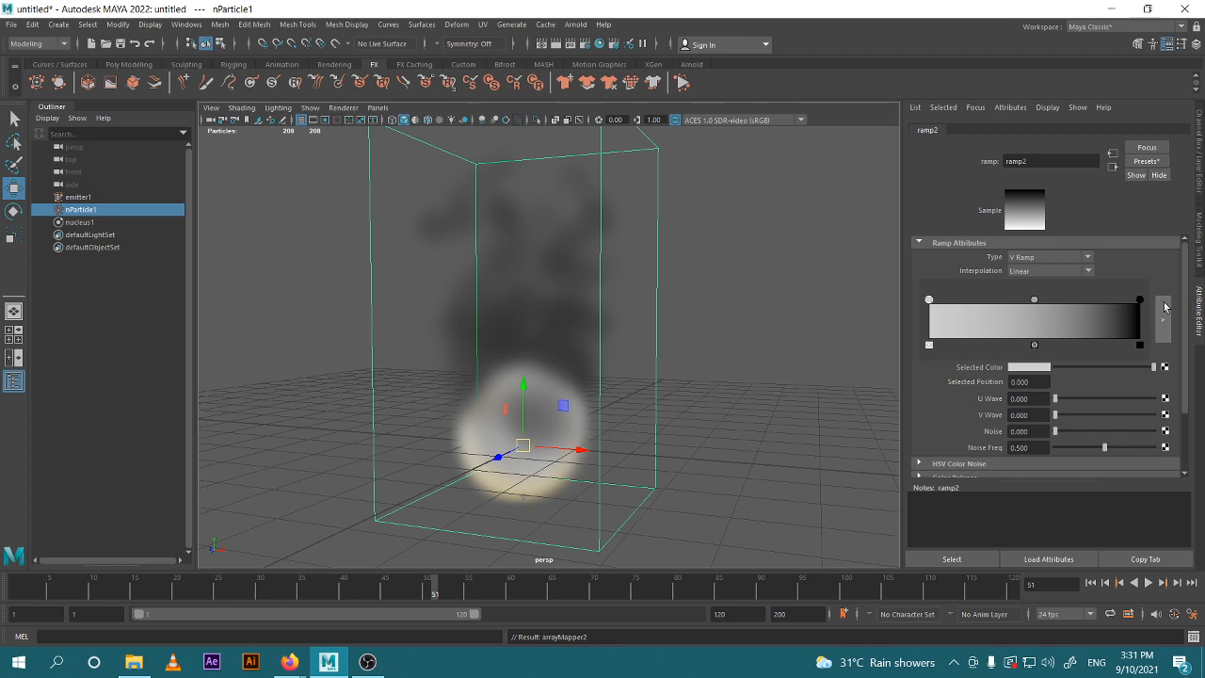
Examine the start, middle and end entries of the Radius PP ramp, comparing their colors and positions.
left_click(1139, 301)
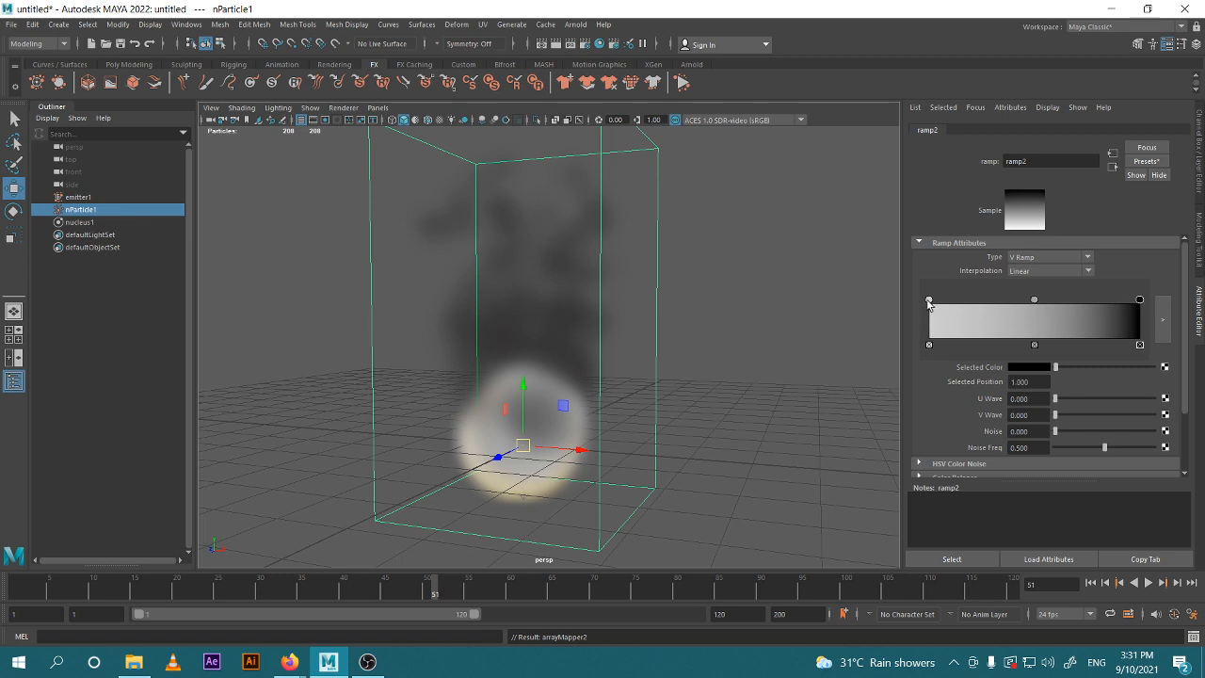
left_click(930, 301)
double_click(1025, 381)
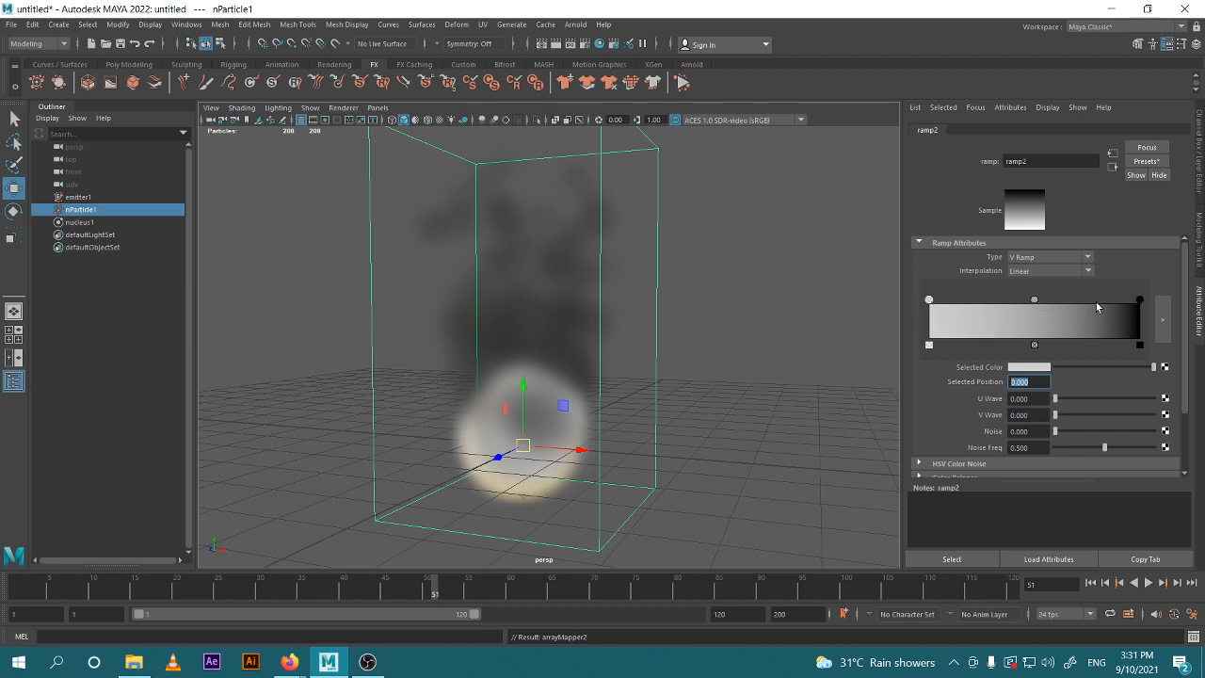
left_click(1141, 301)
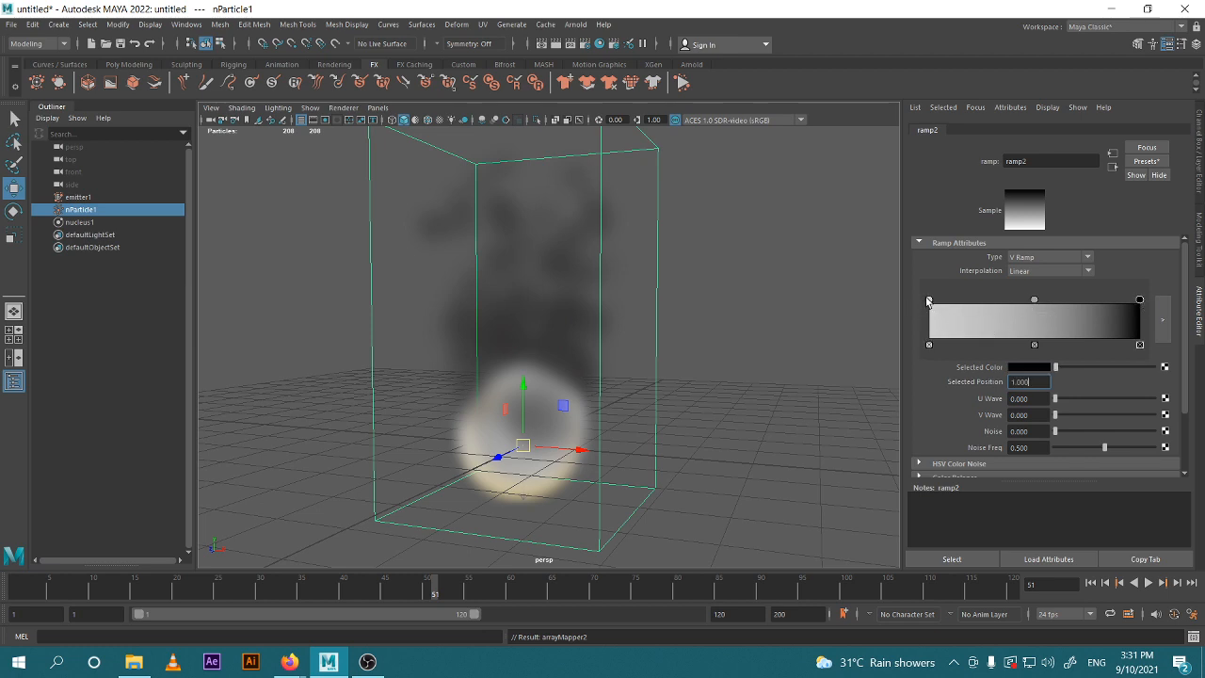
left_click(930, 300)
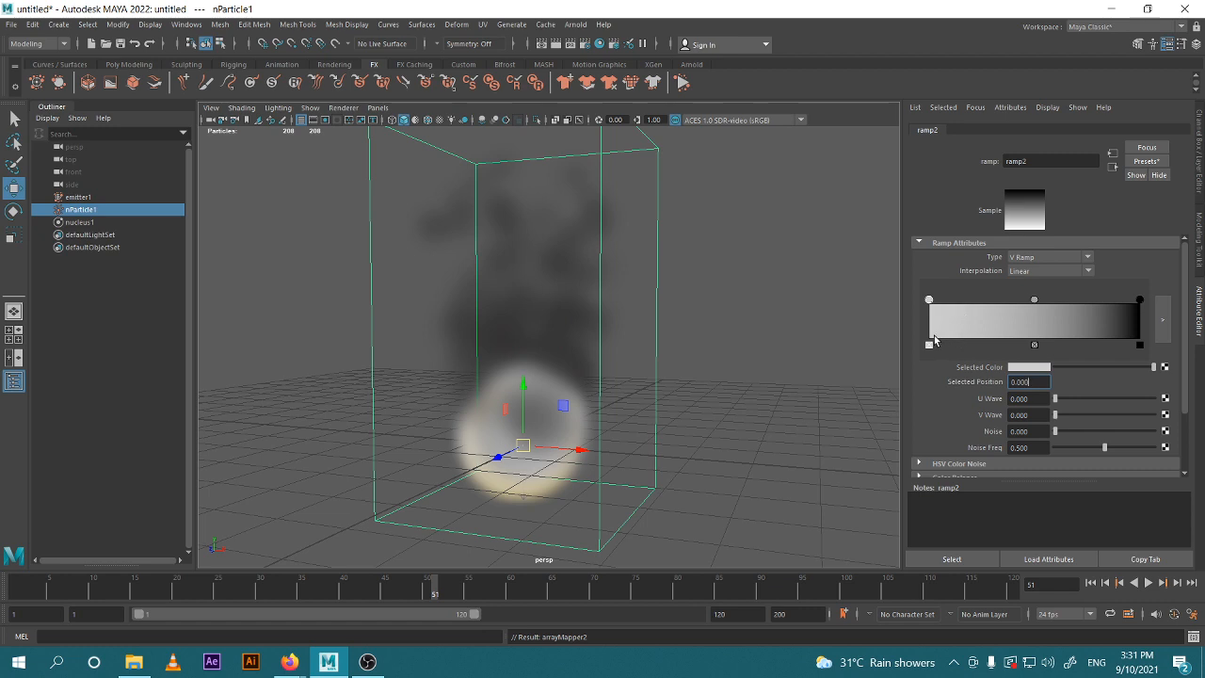
left_click(1142, 302)
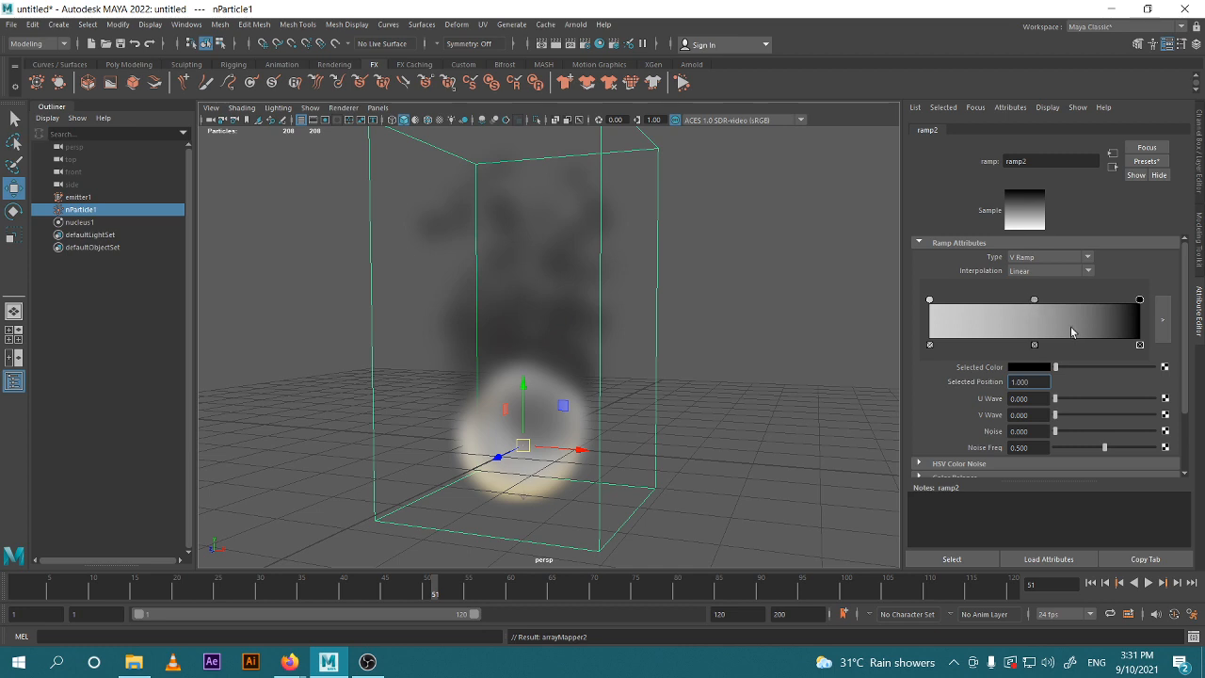
left_click(1036, 300)
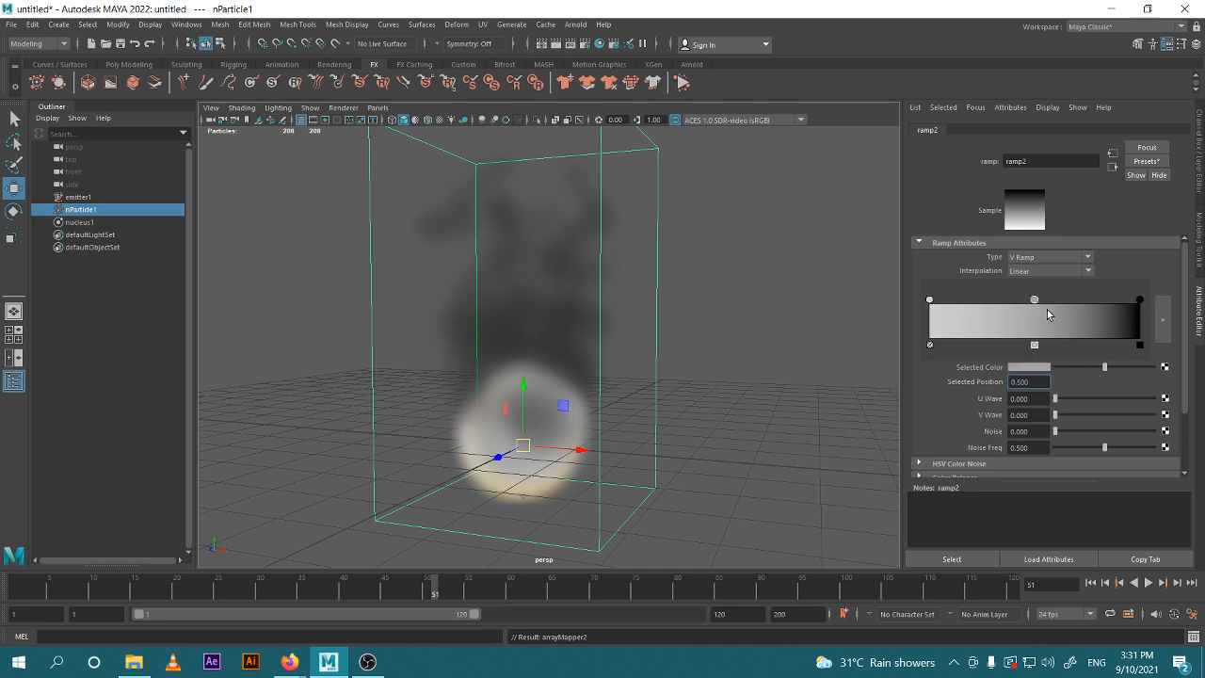
left_click(1141, 300)
left_click(930, 299)
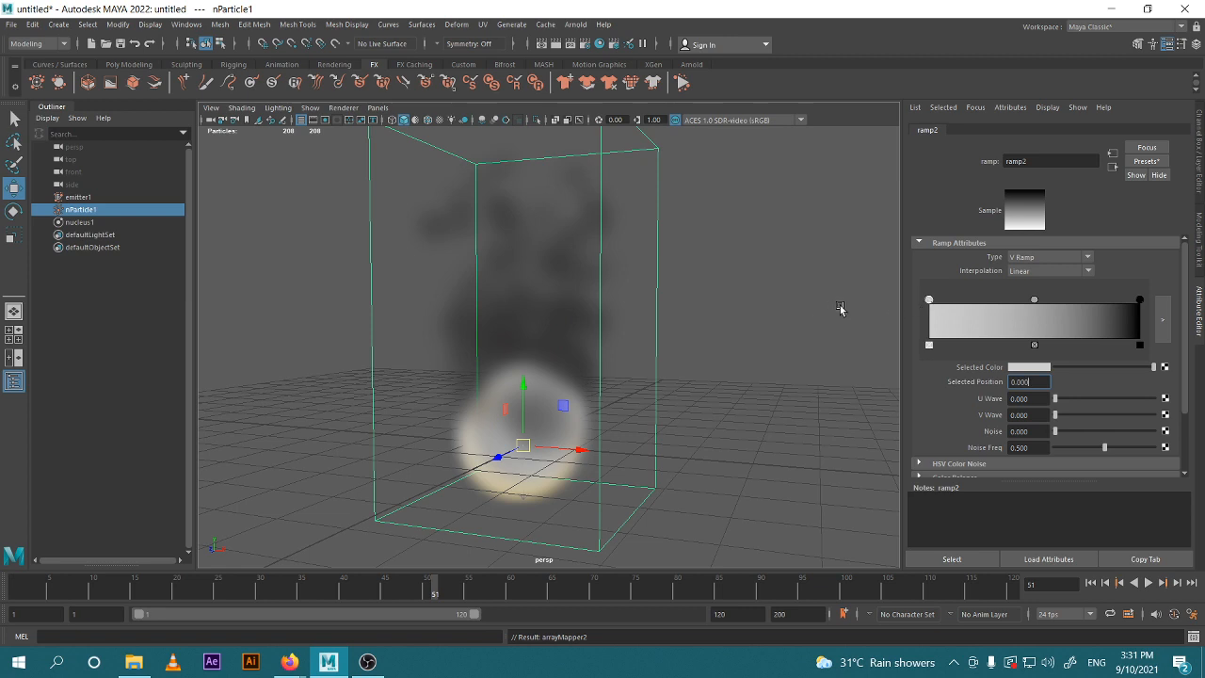
left_click(1139, 300)
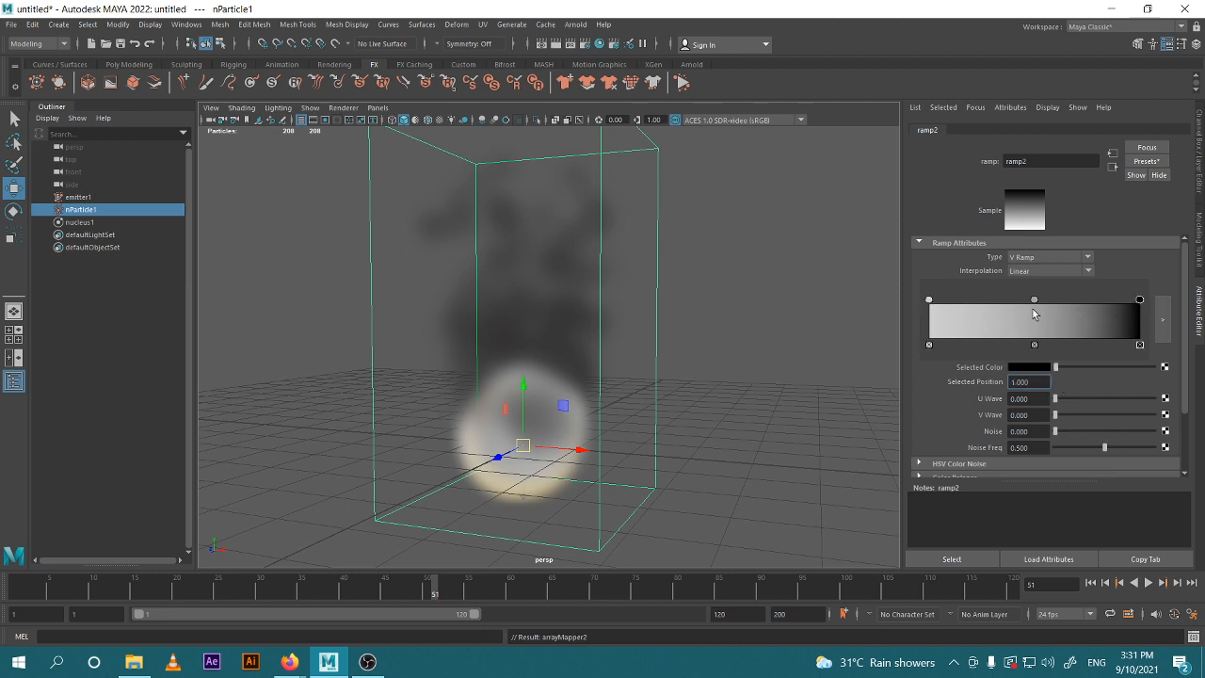
left_click(929, 301)
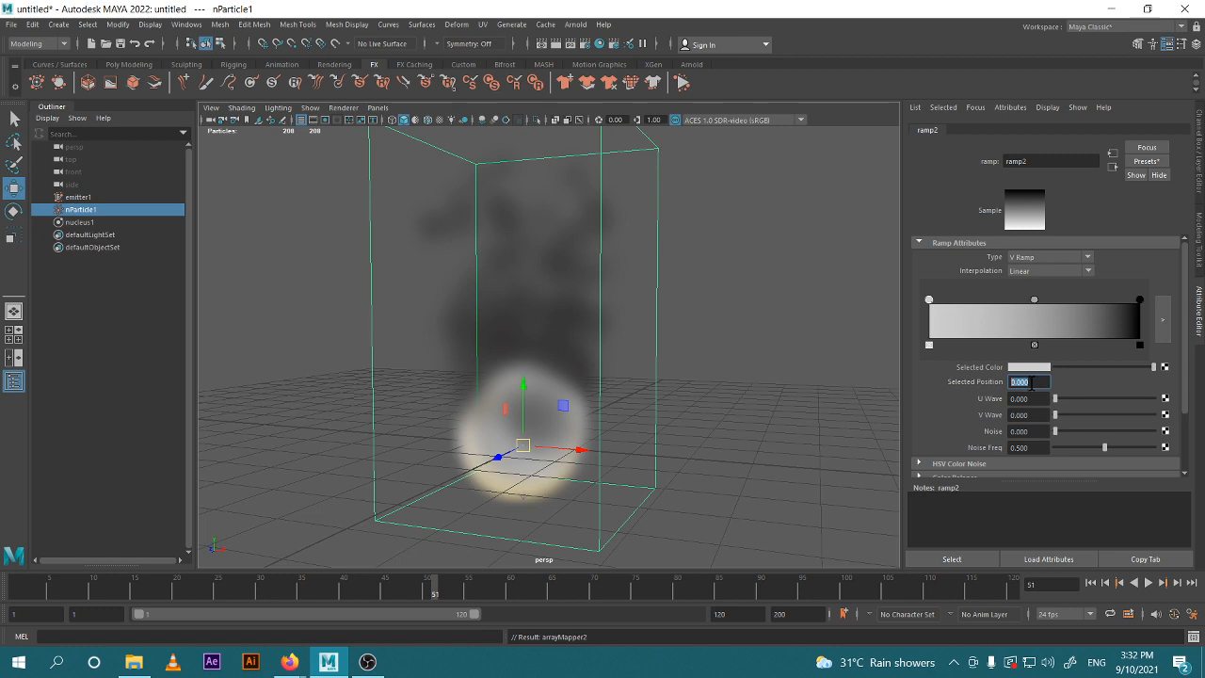
Try setting the ramp's light start entry to position 1, and move the entry back to position 0.
right_click(1031, 383)
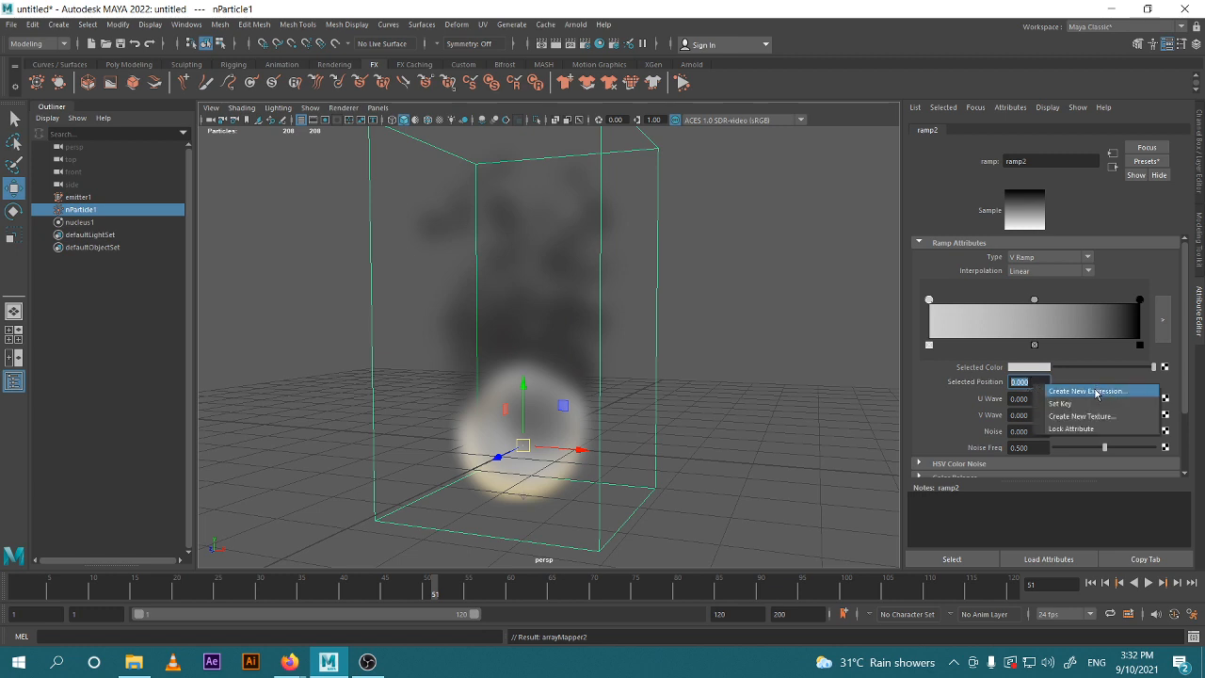
left_click(1032, 384)
left_click_drag(1032, 383, 968, 383)
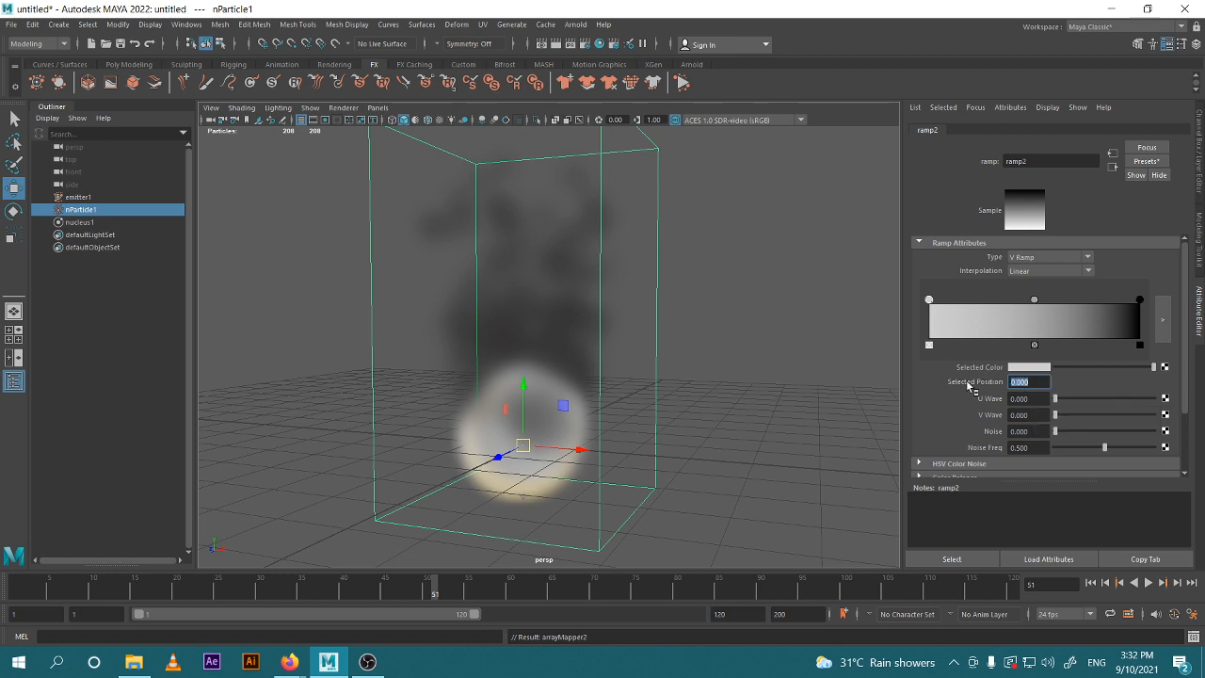
type("1")
key("Return")
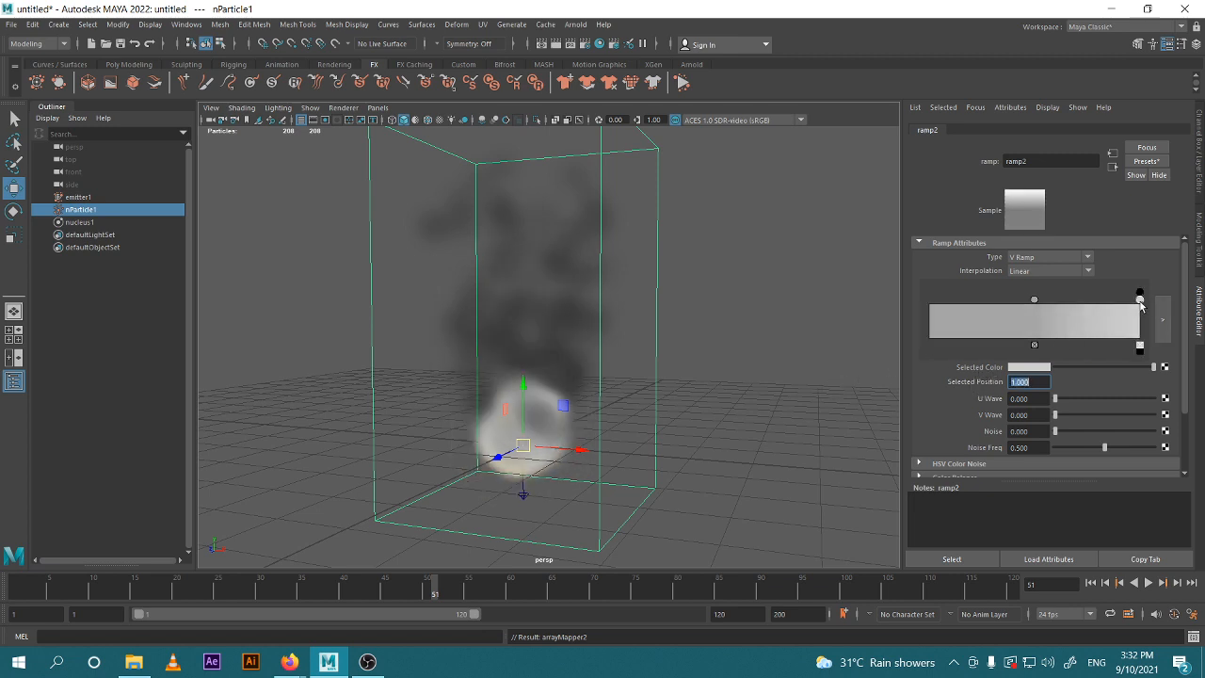
left_click_drag(1140, 301, 882, 311)
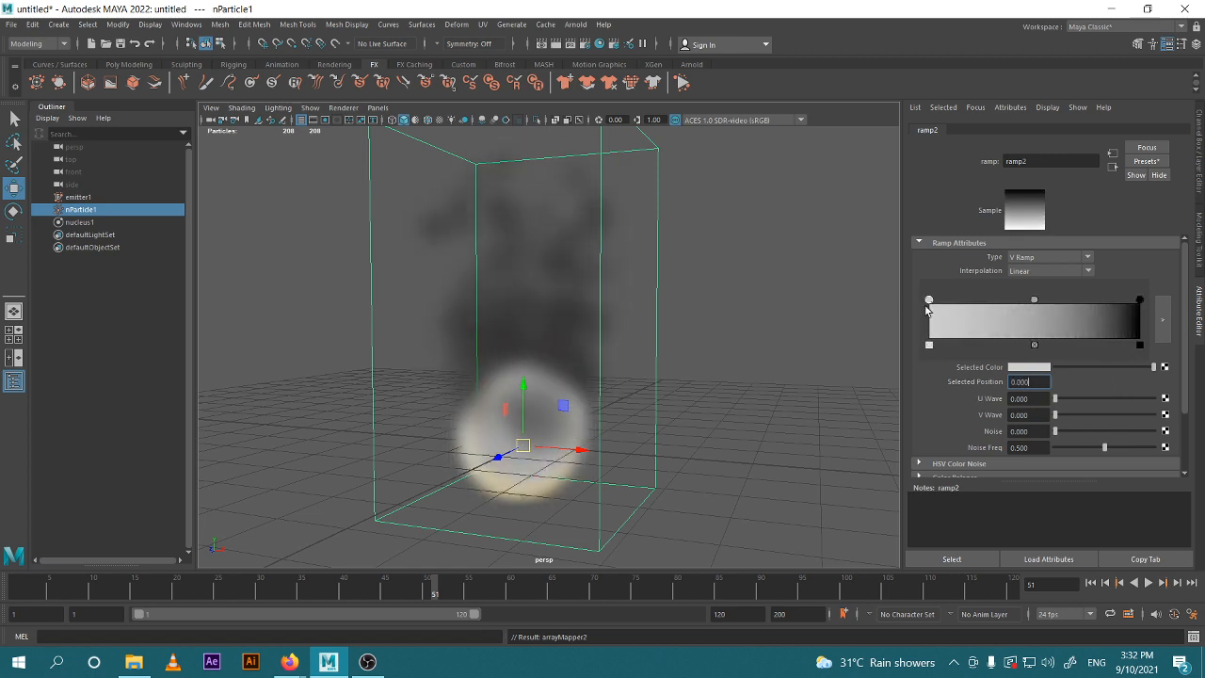
mouse_move(930, 300)
left_mouse_down()
mouse_move(1109, 308)
mouse_move(930, 322)
left_mouse_up()
Replay the particle simulation from frame 1 to check the radius driven by the new ramp, and stop playback.
left_click_drag(35, 589, 3, 587)
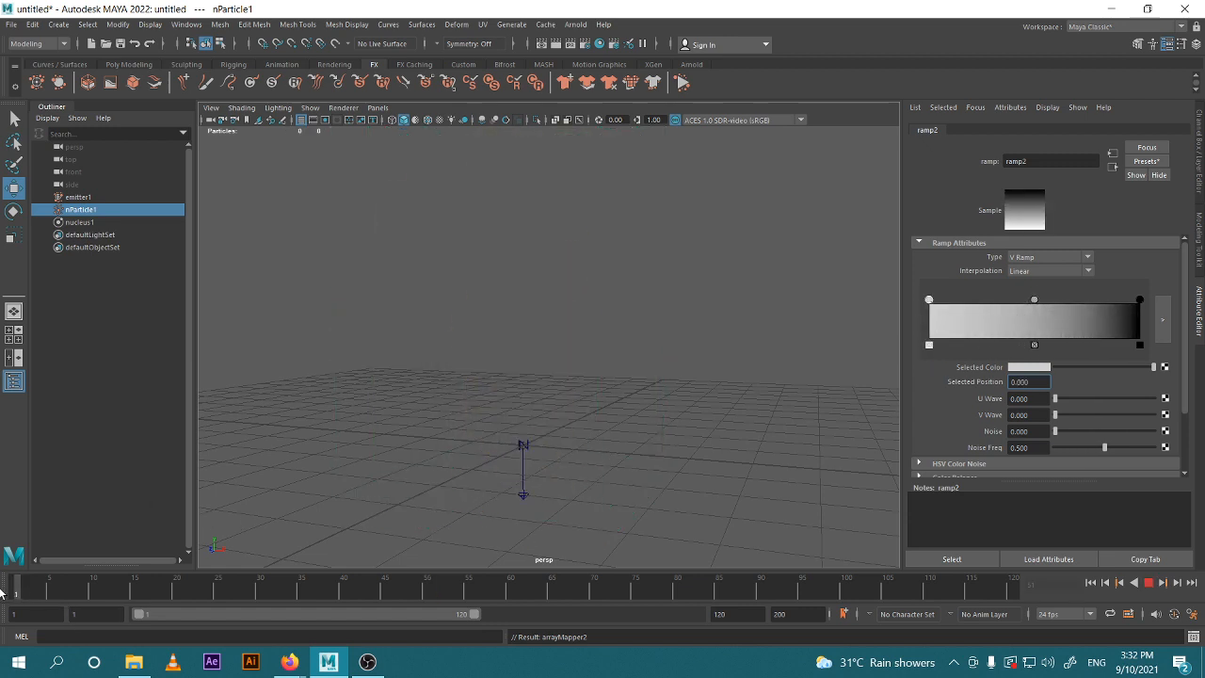
left_click(1149, 583)
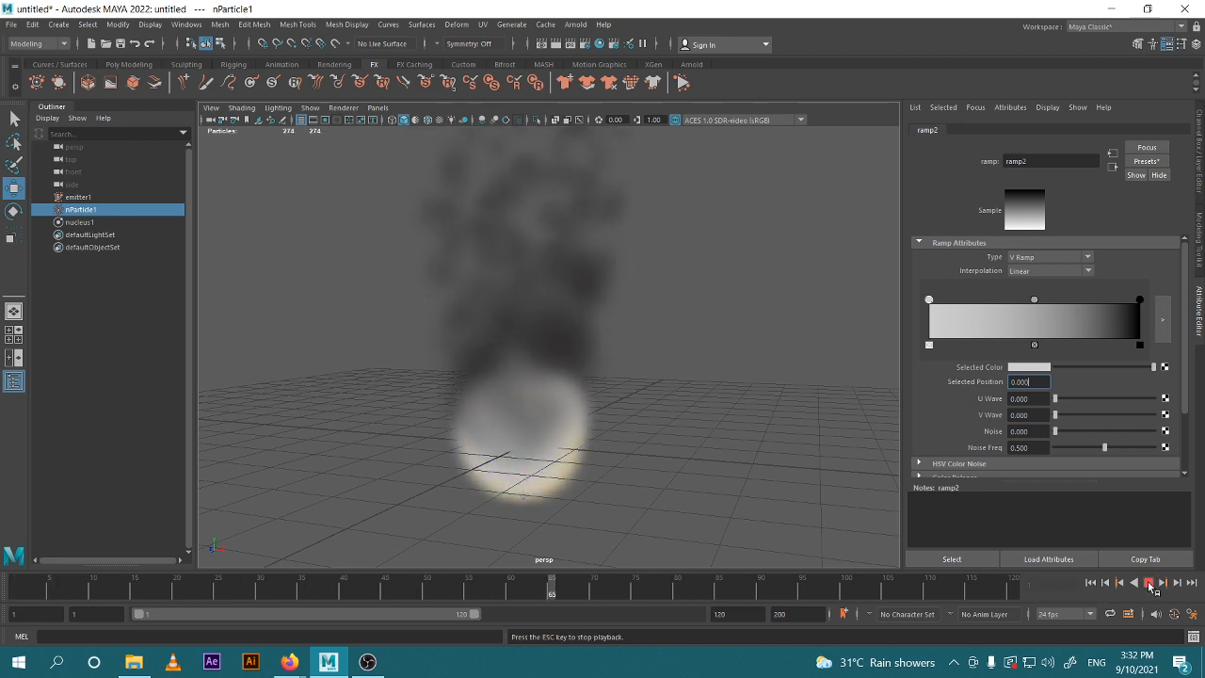
left_click(1149, 583)
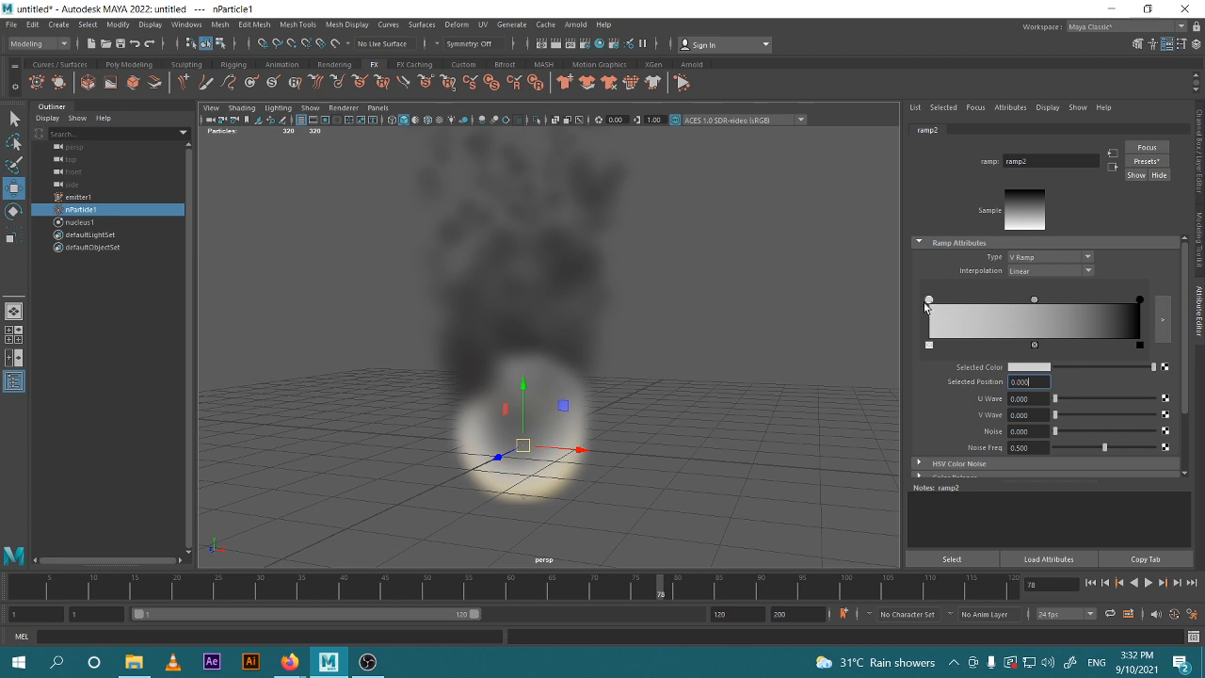
mouse_move(930, 300)
left_mouse_down()
mouse_move(1120, 314)
mouse_move(909, 320)
left_mouse_up()
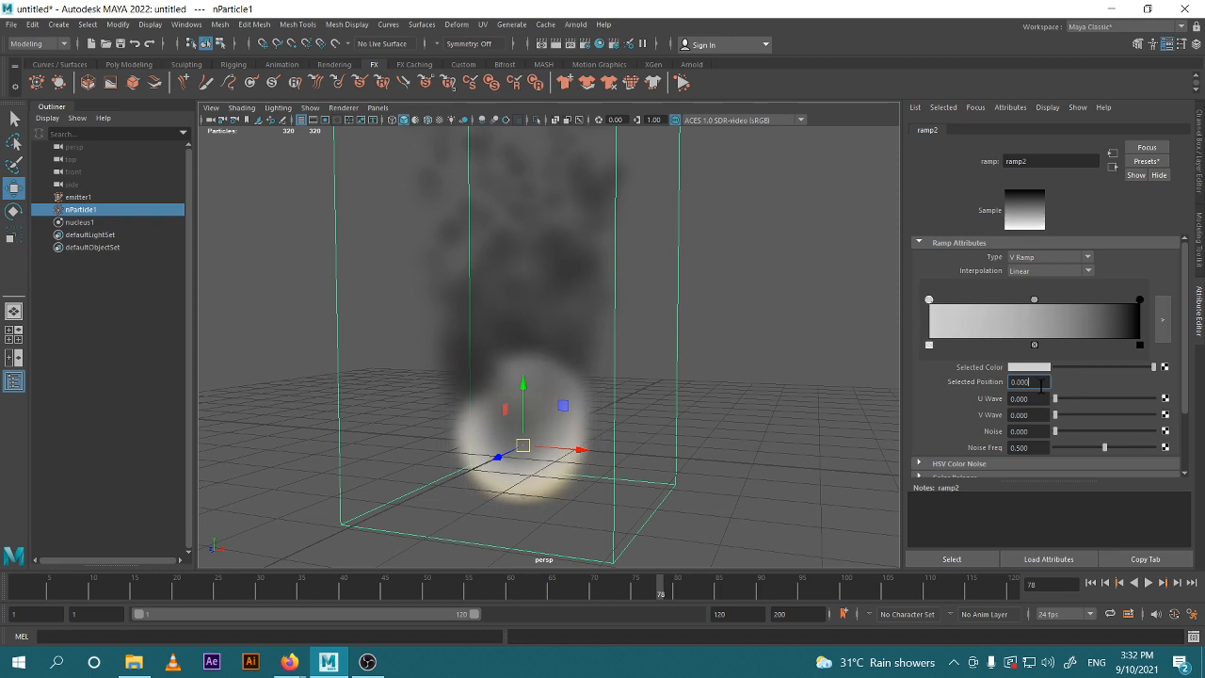
right_click(1043, 386)
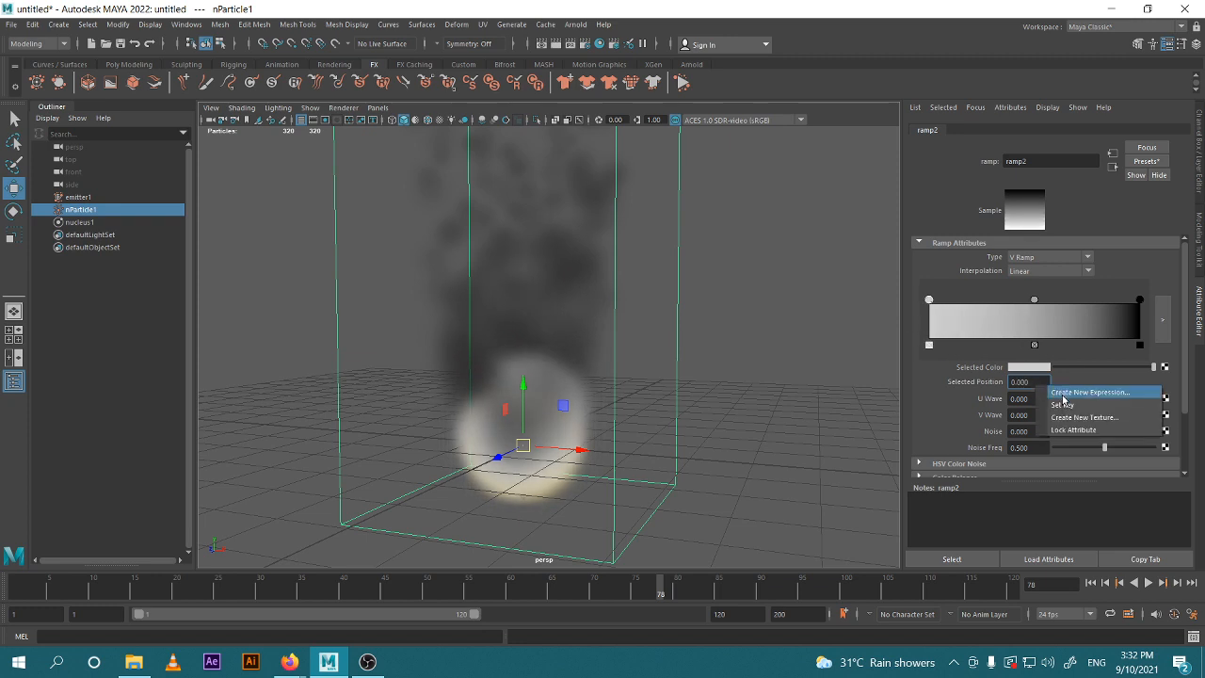
left_click(1064, 392)
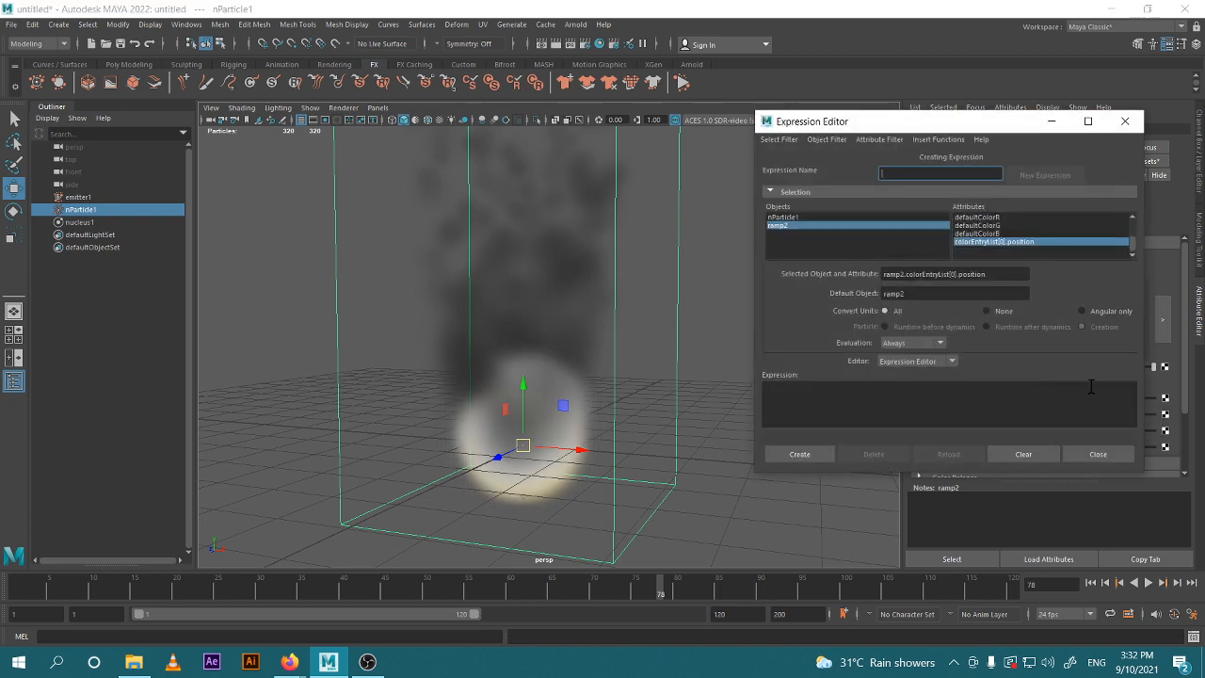
left_click(1098, 454)
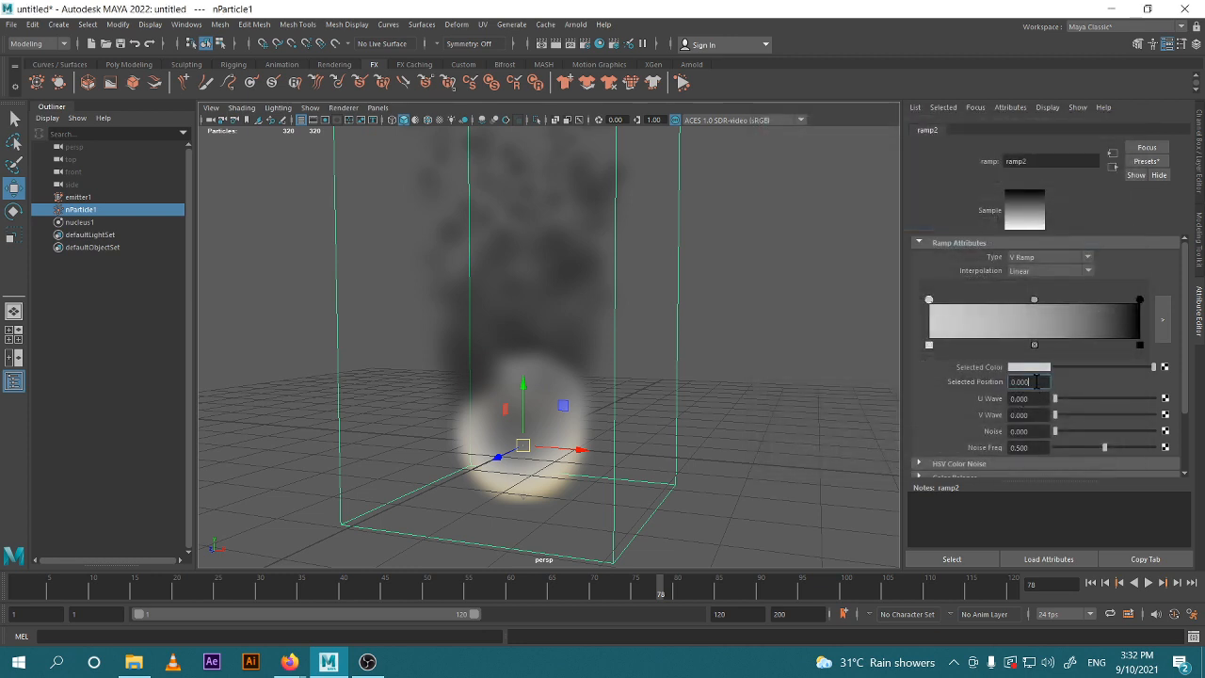
scroll(1030, 386, "down", 3)
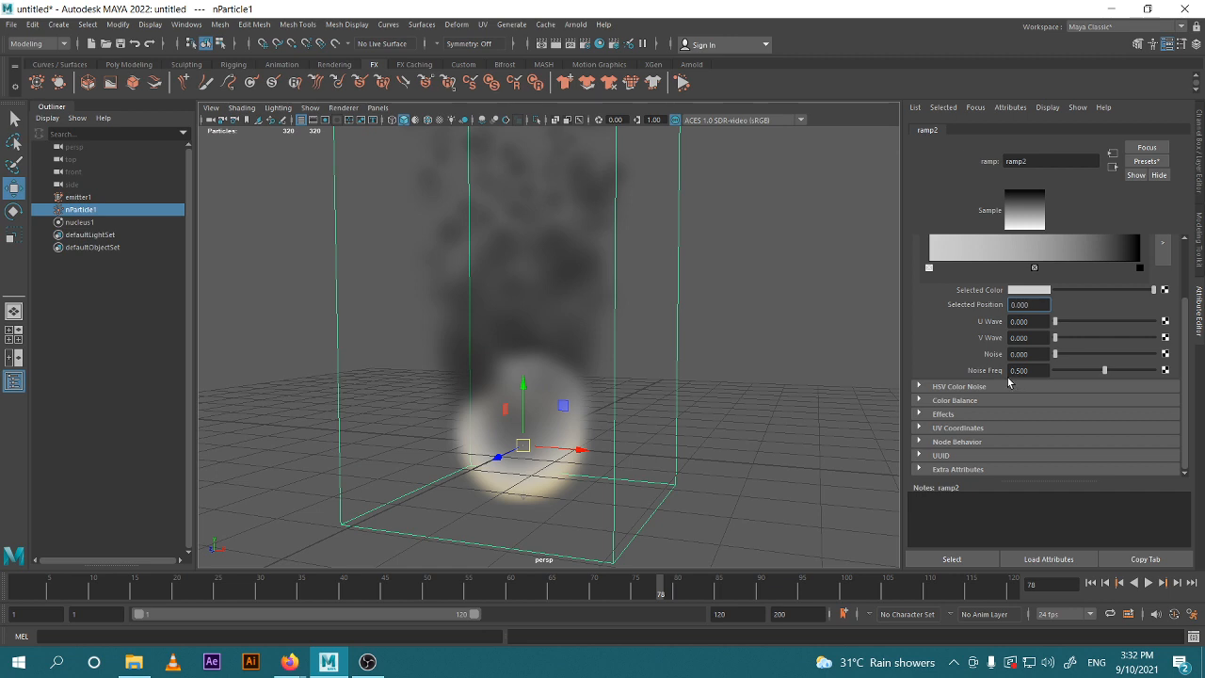
right_click(1044, 307)
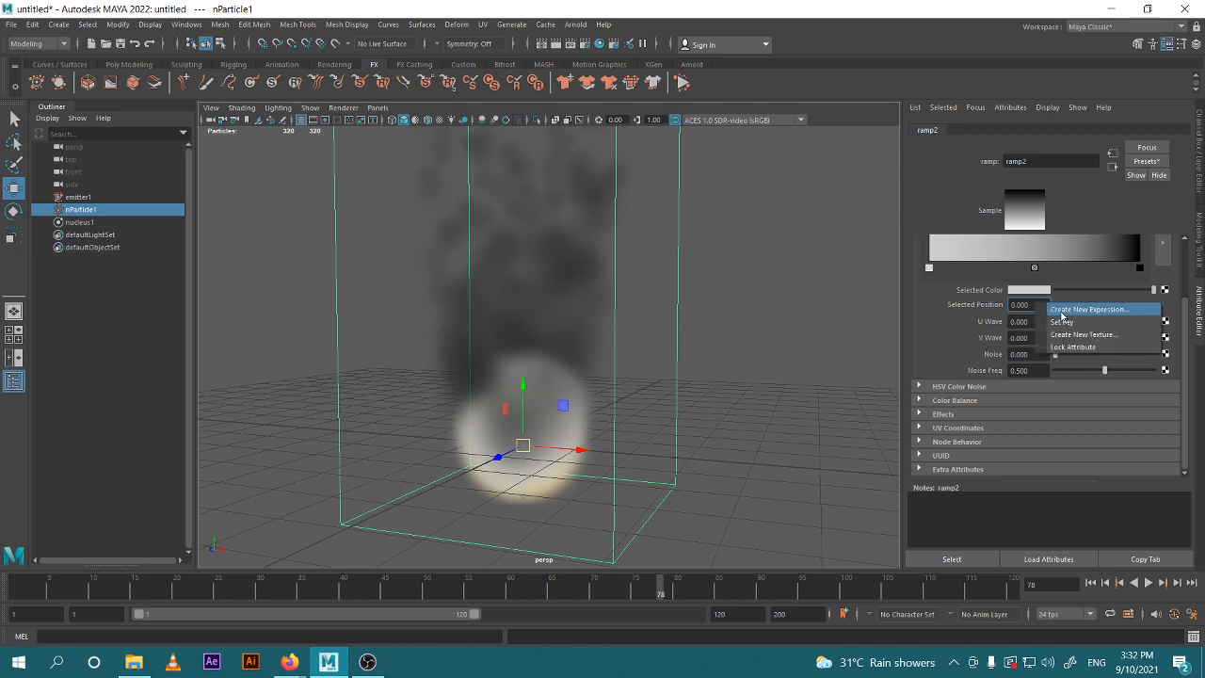
left_click(993, 329)
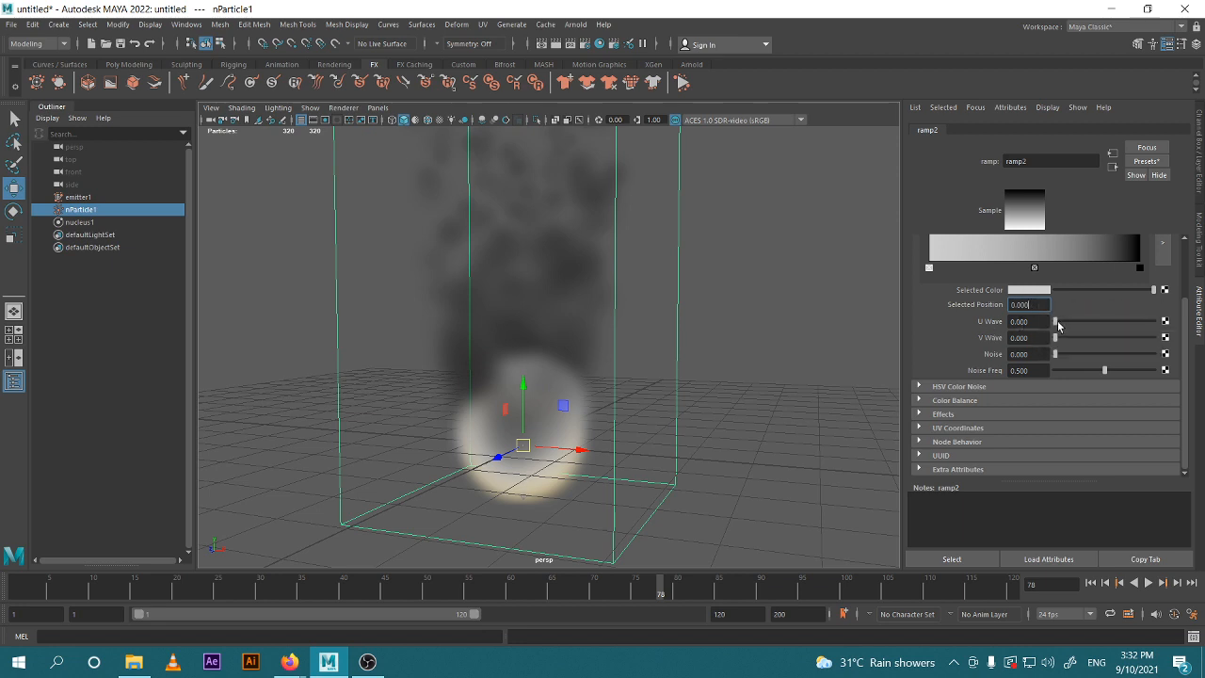
Try shifting the ramp's light start entry to a position of about 0.063, and return it to 0.
left_click_drag(1056, 323, 1016, 331)
left_click_drag(933, 269, 937, 248)
scroll(937, 249, "up", 2)
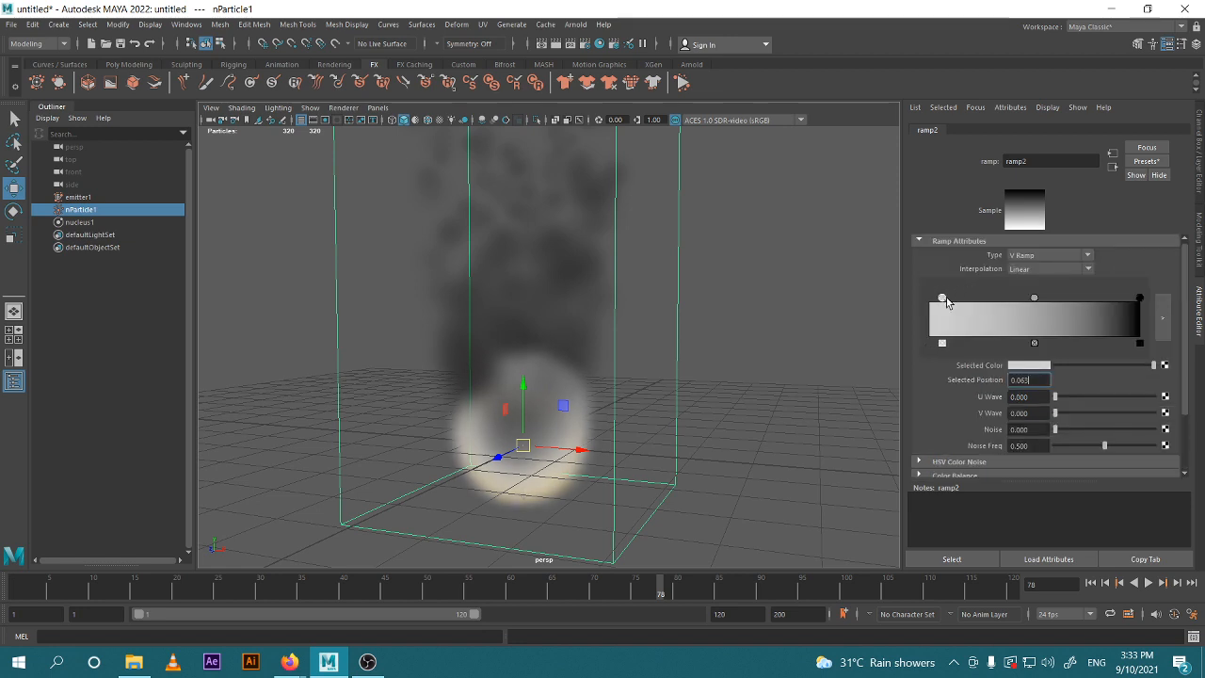
mouse_move(947, 301)
left_mouse_down()
mouse_move(1162, 307)
mouse_move(929, 301)
left_mouse_up()
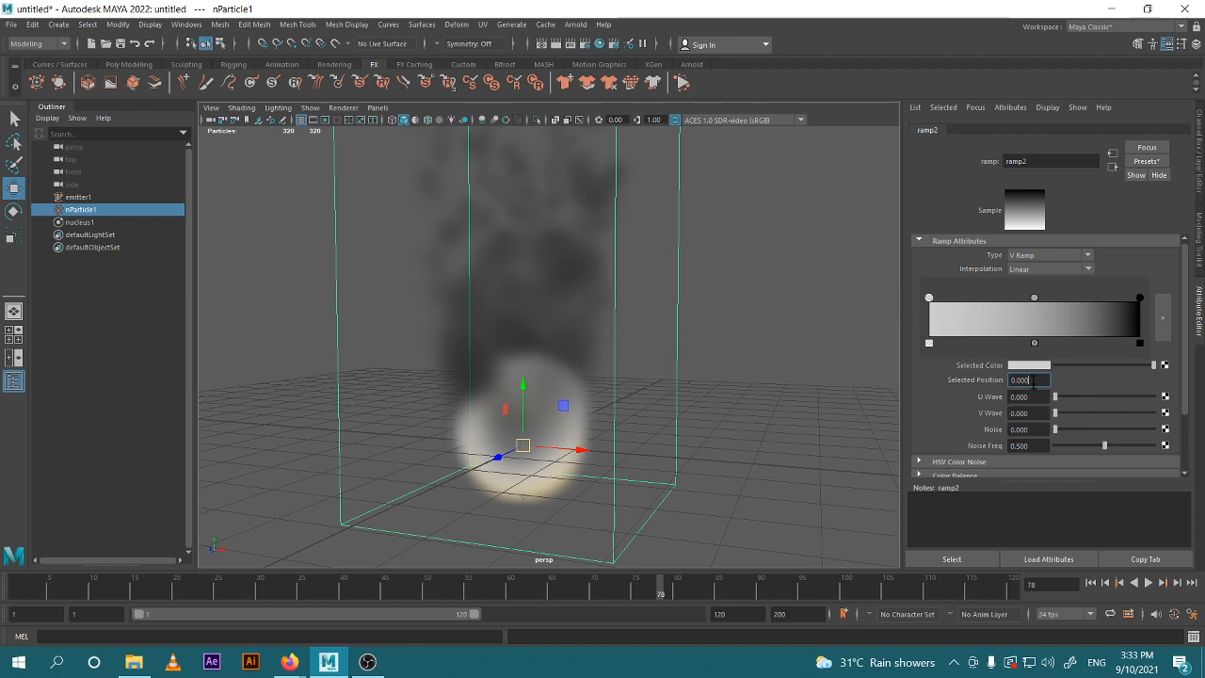
Create the expression ramp2.colorEntryList[0].position=time on the position of the Radius PP ramp's light start entry, and close the Expression Editor.
right_click(1034, 381)
left_click(1083, 391)
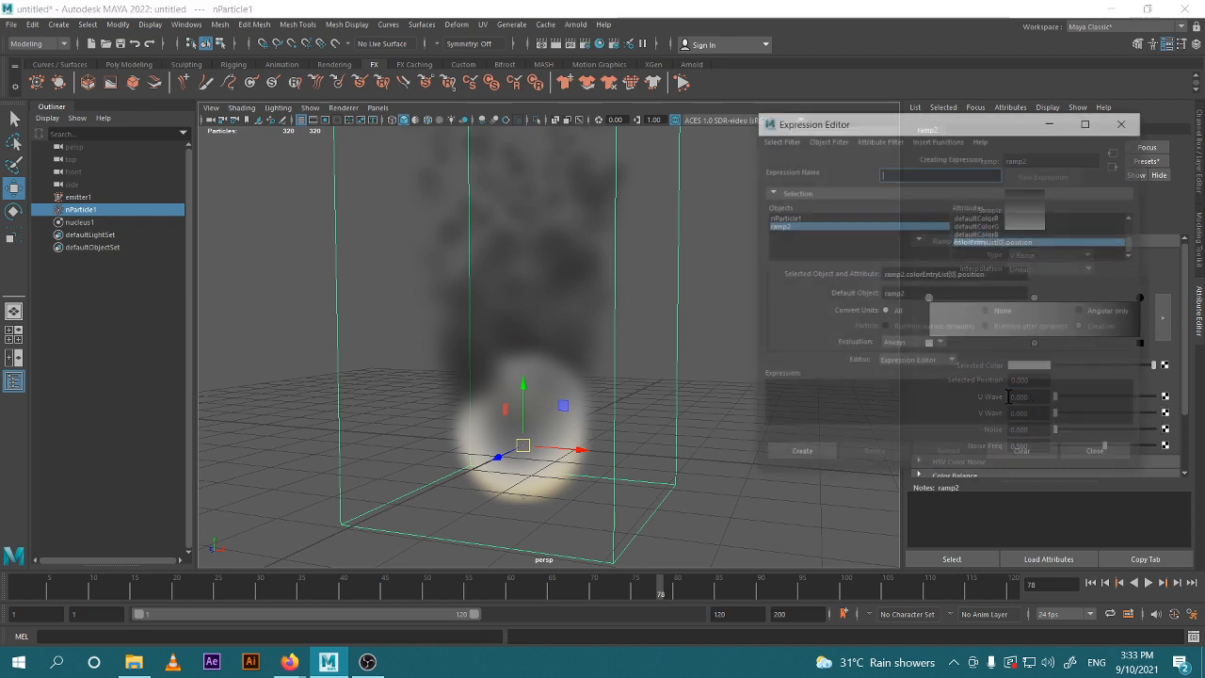
left_click_drag(870, 135, 772, 164)
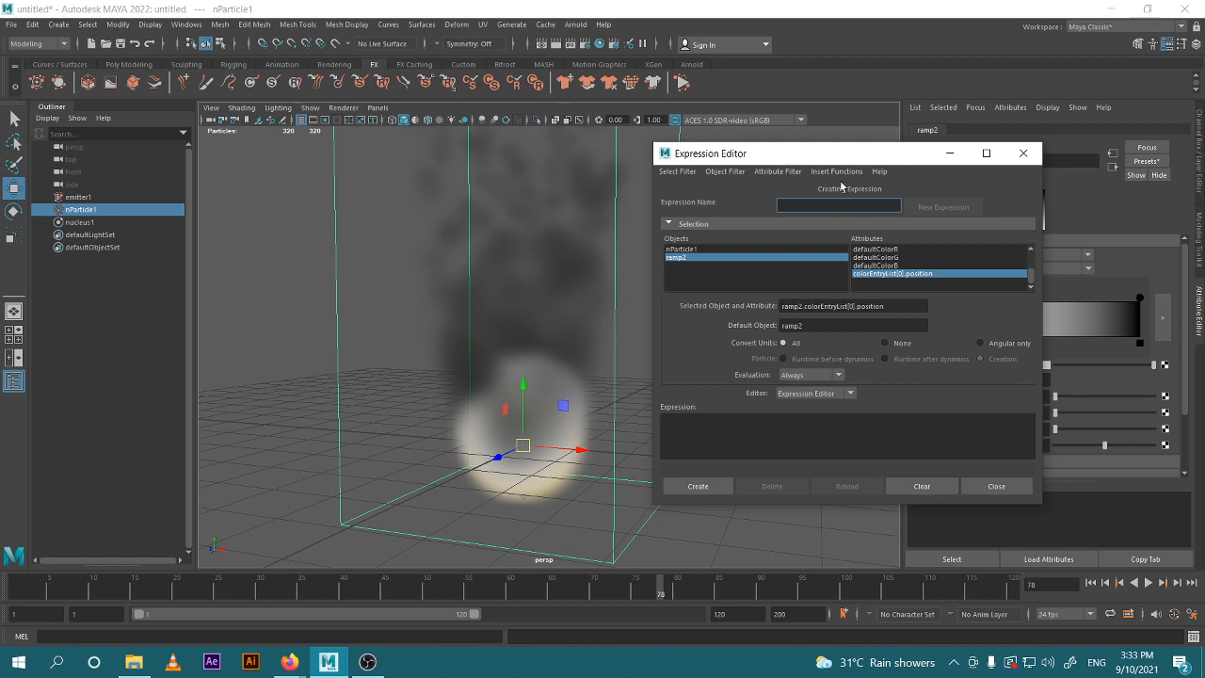
left_click_drag(852, 166, 754, 156)
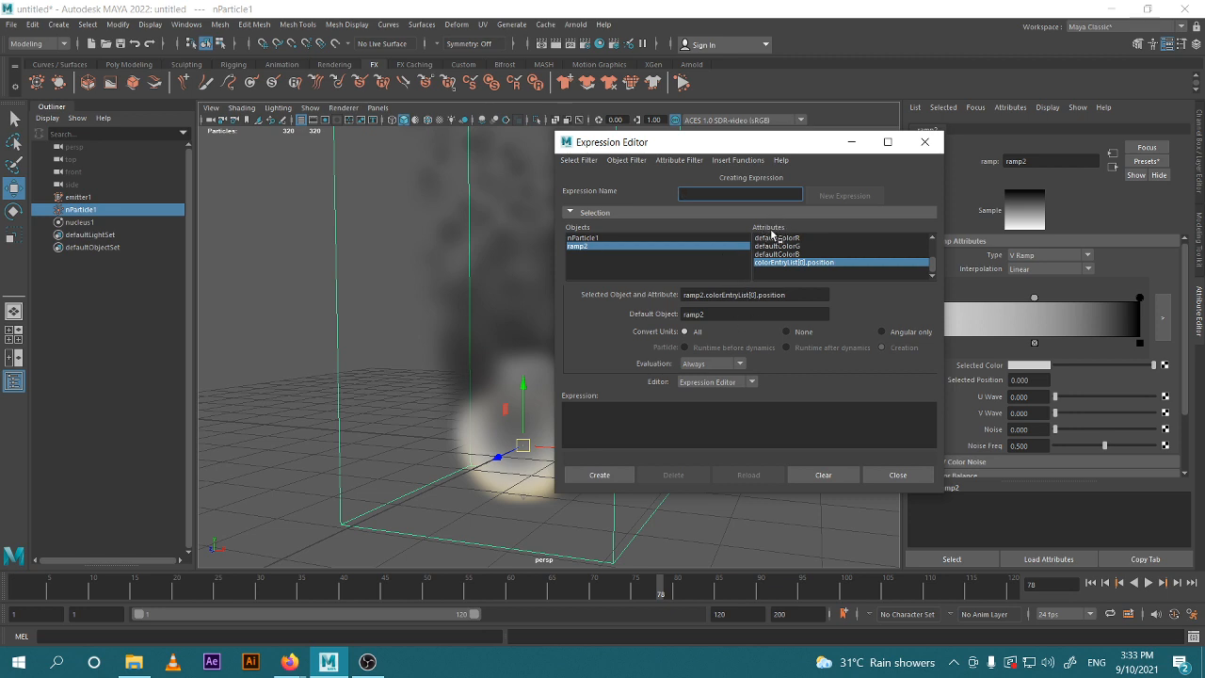
left_click(797, 267)
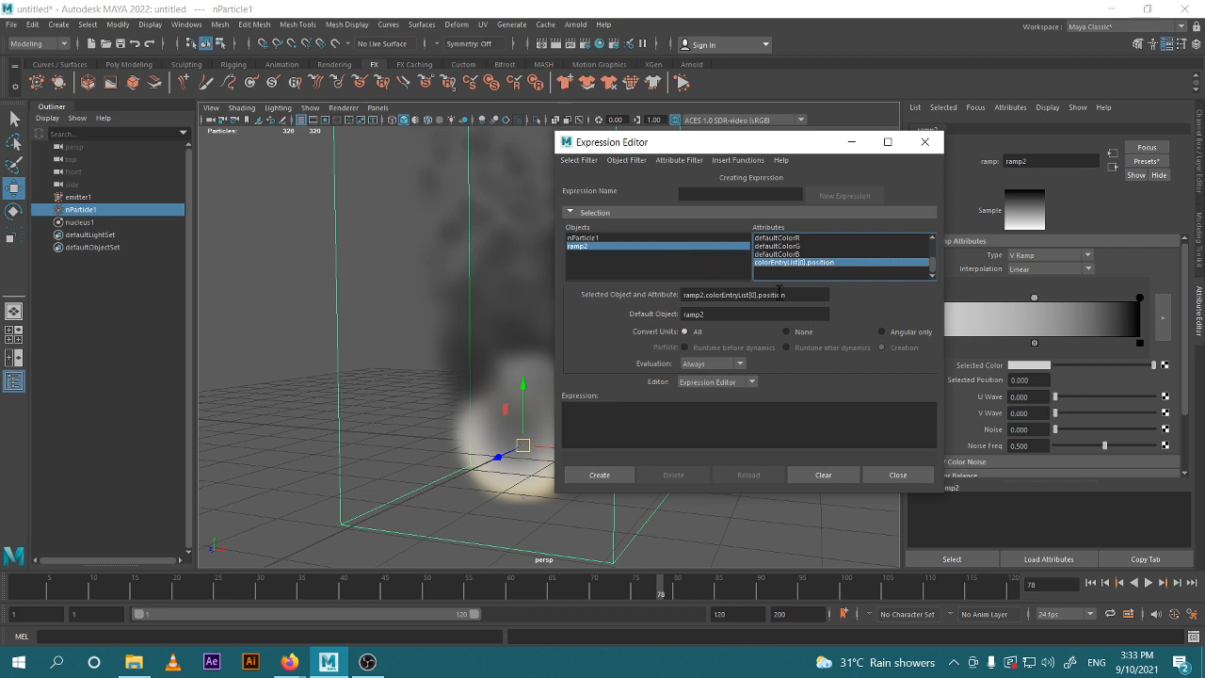
left_click(716, 424)
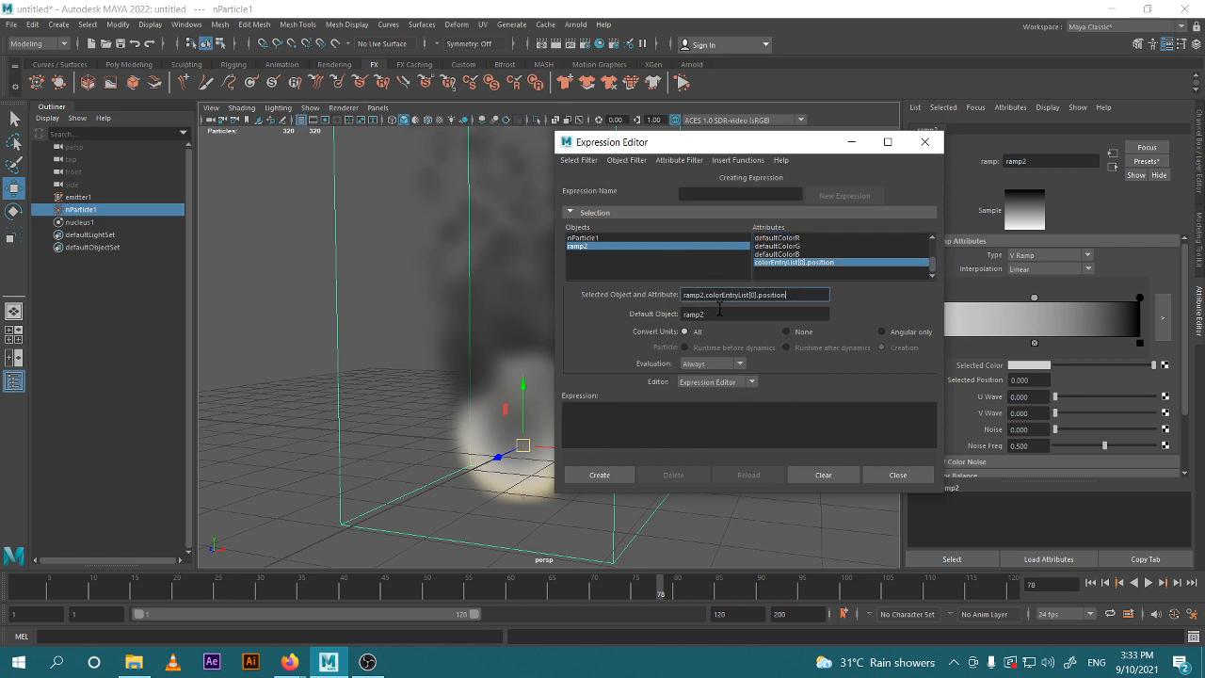
left_click_drag(812, 294, 600, 418)
left_click(724, 415)
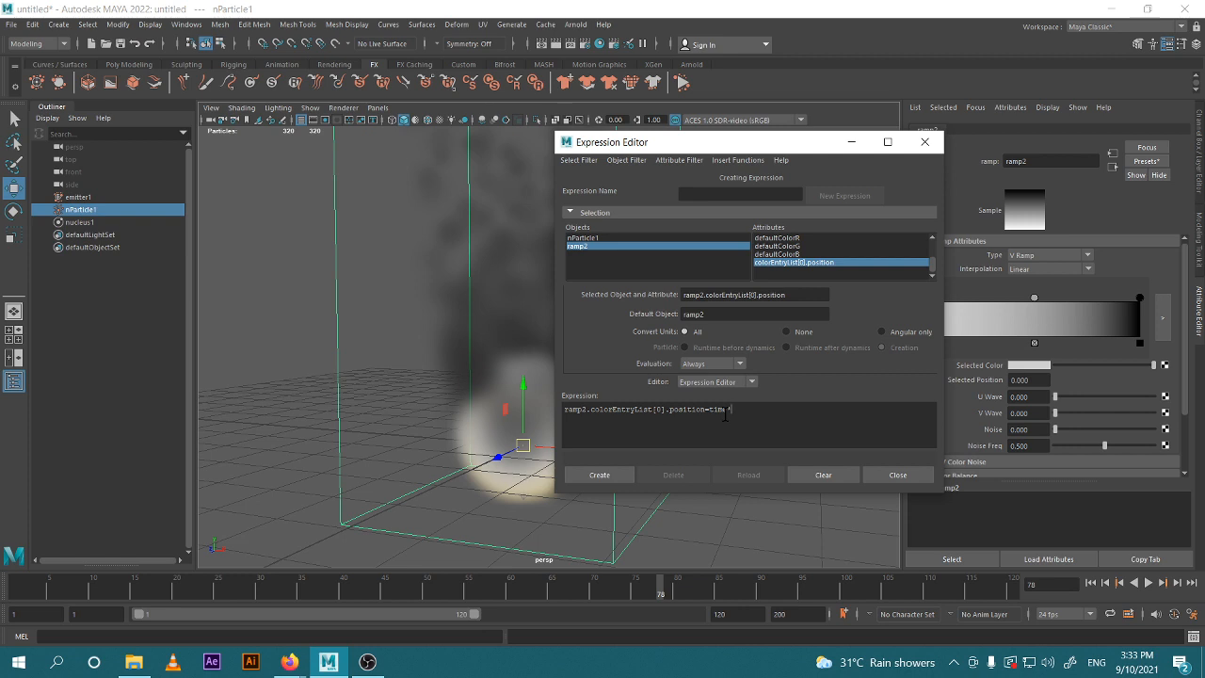
type("e")
left_click(612, 477)
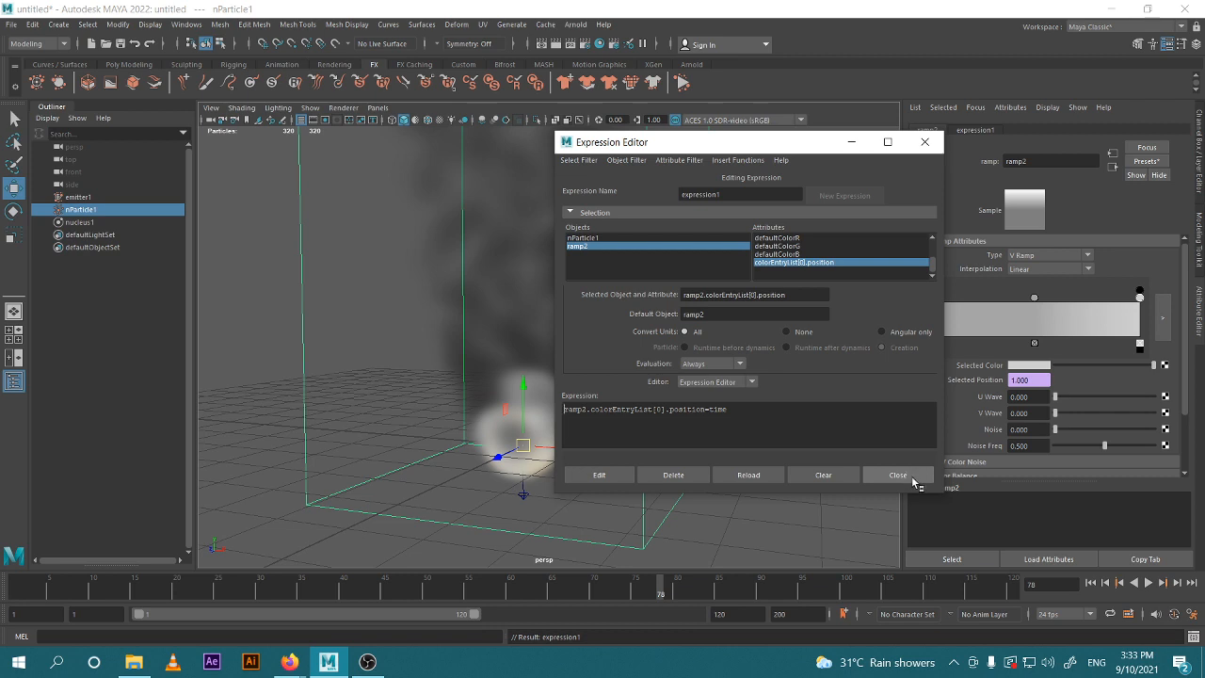
left_click(902, 476)
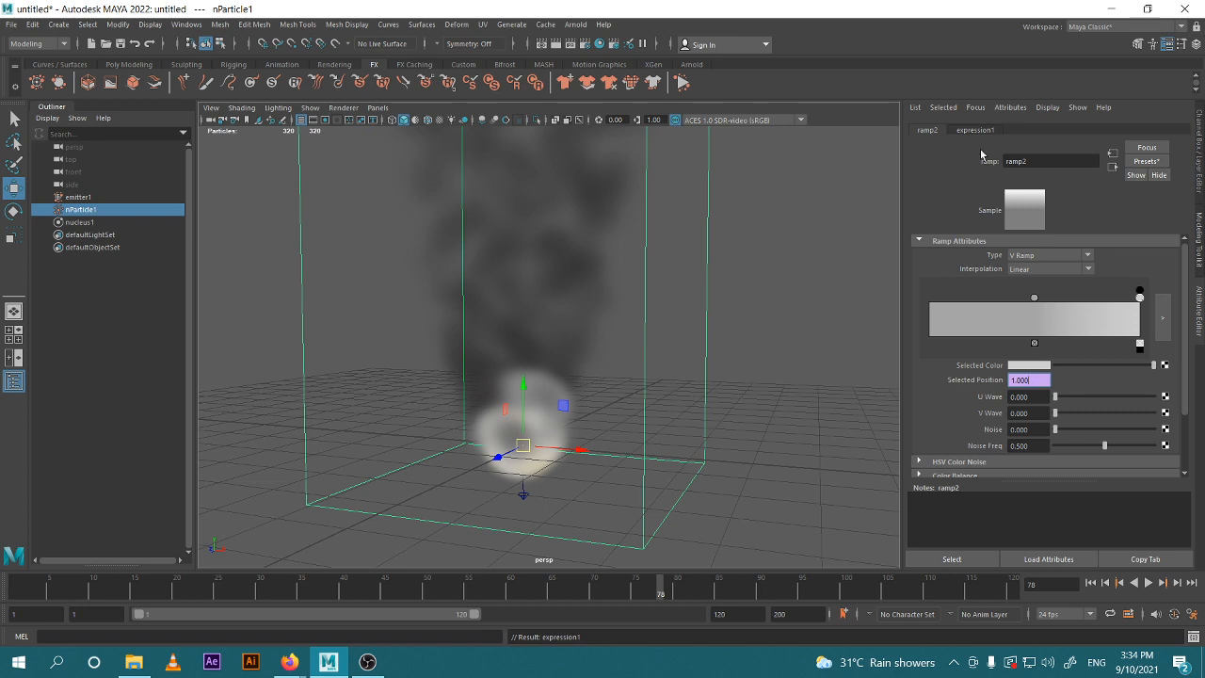
right_click(1039, 383)
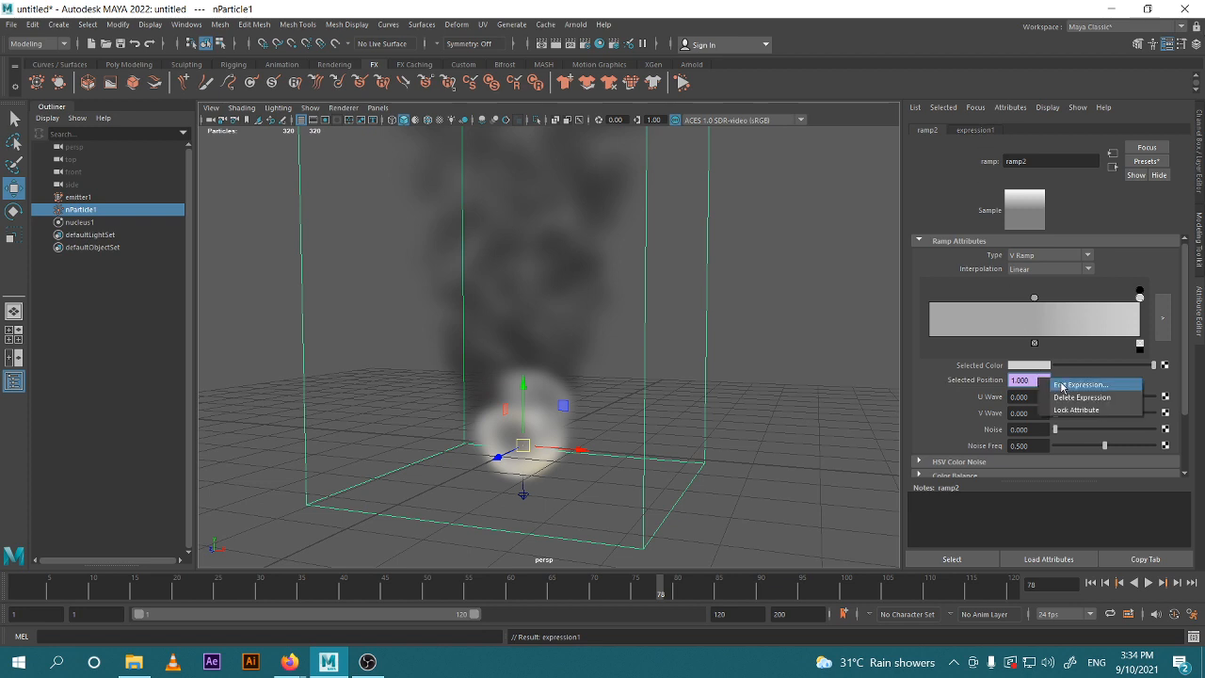
right_click(1031, 397)
right_click(1031, 397)
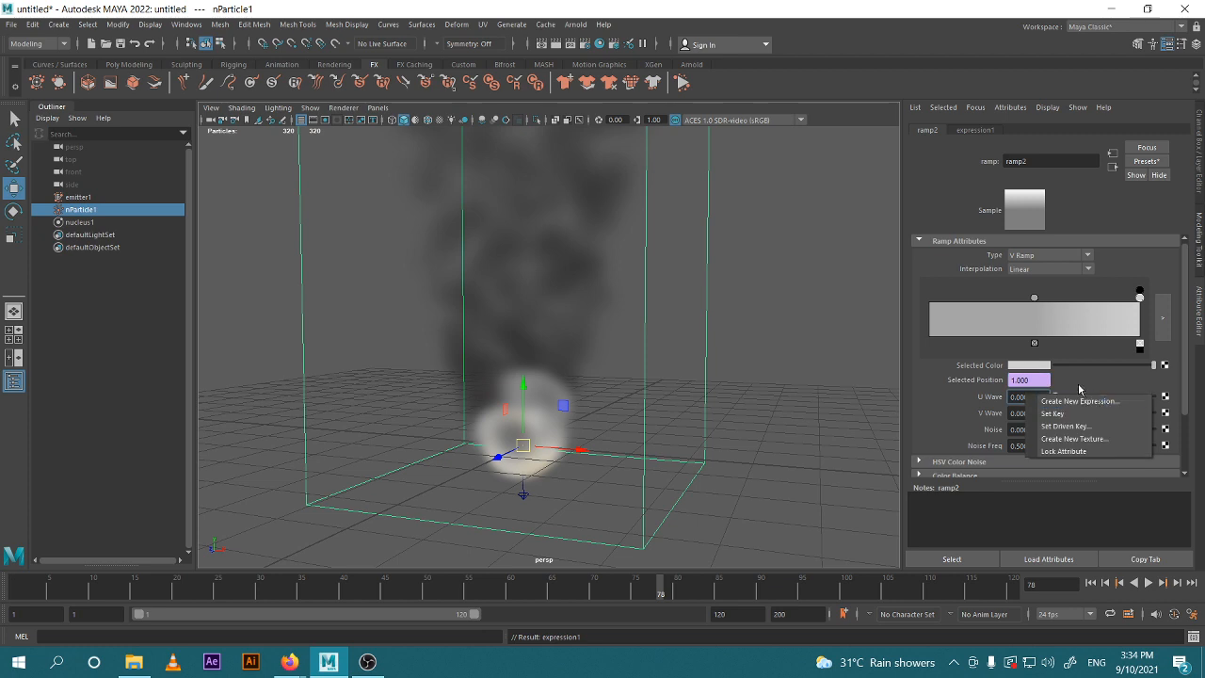
left_click(1072, 387)
right_click(1021, 379)
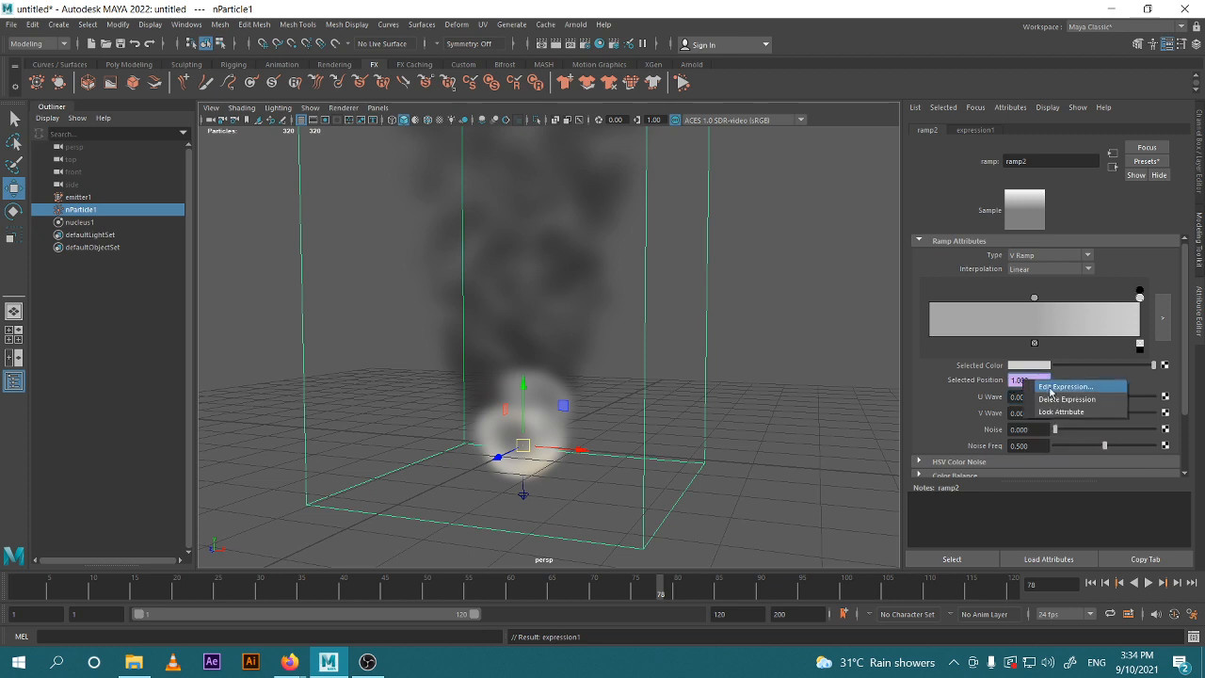
left_click(961, 386)
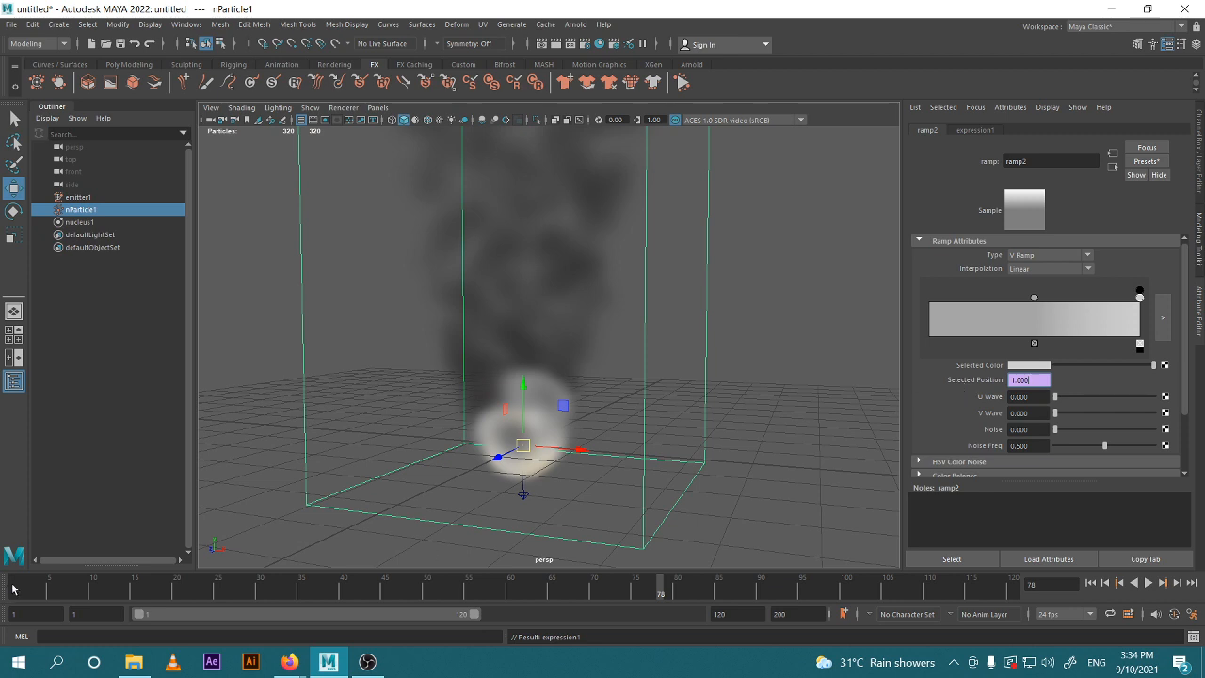
Play the simulation from frame 1 to check the effect of the time-driven ramp position, and stop playback.
left_click(16, 590)
left_click(1148, 583)
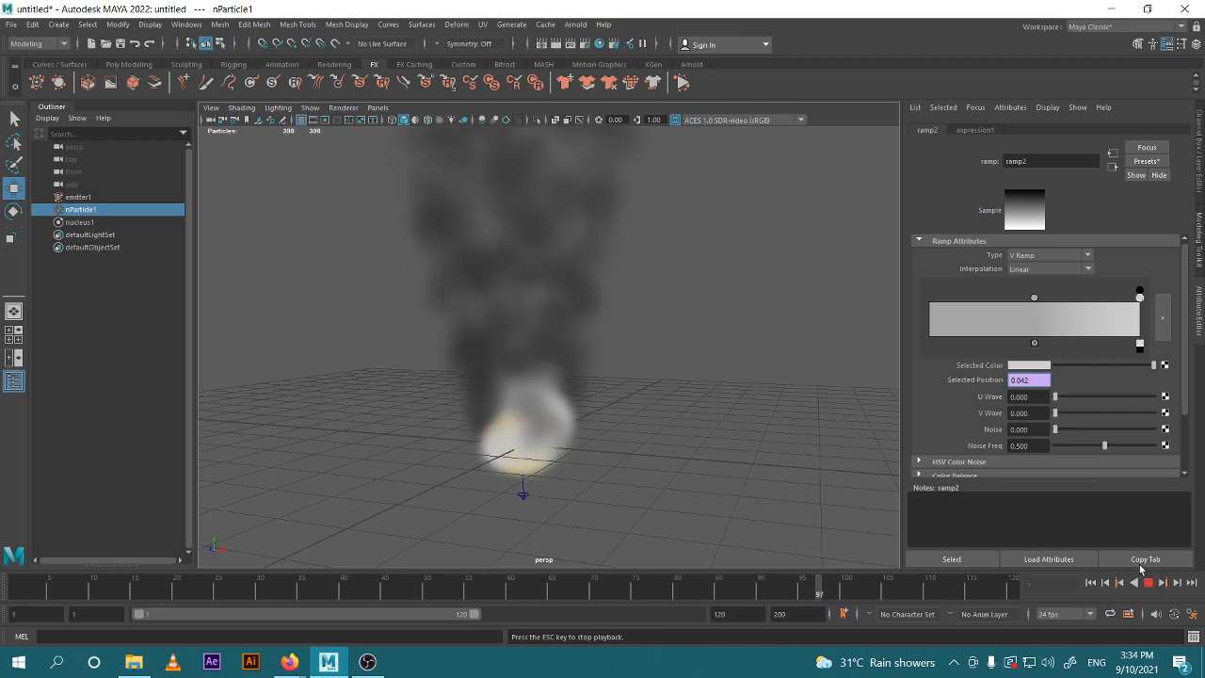
left_click(1148, 583)
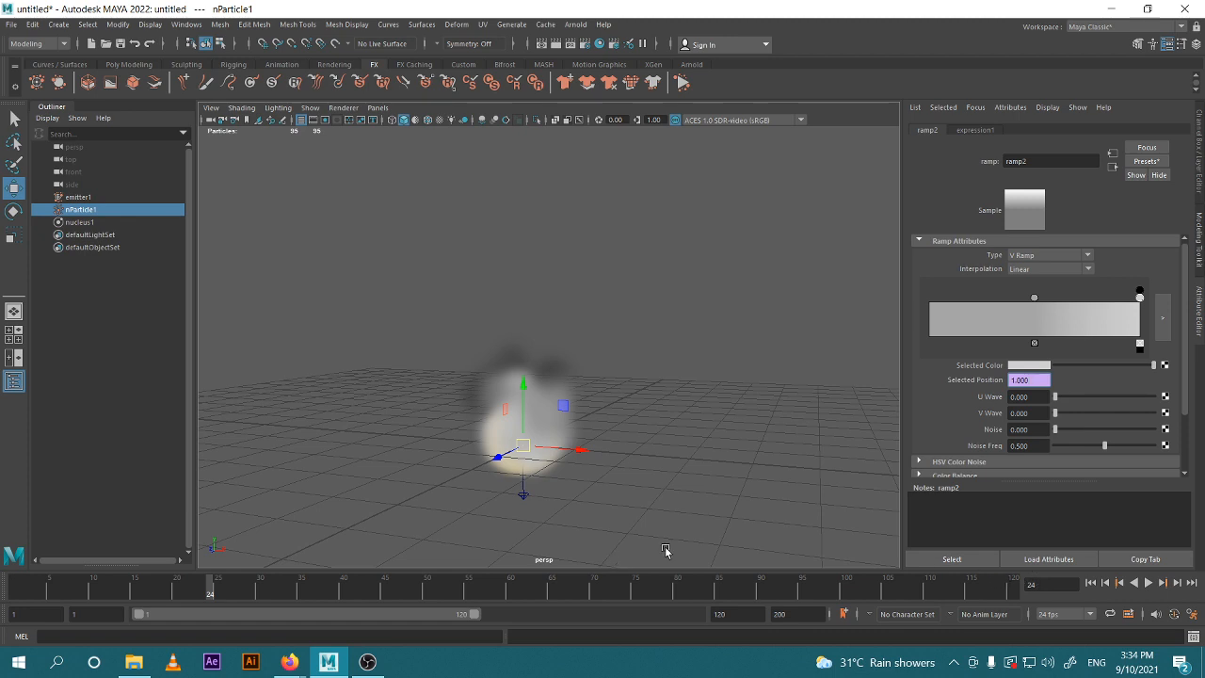
Change the start entry's position expression to ramp2.colorEntryList[0].position=time*0.2, apply it, and minimize the Expression Editor.
right_click(1035, 380)
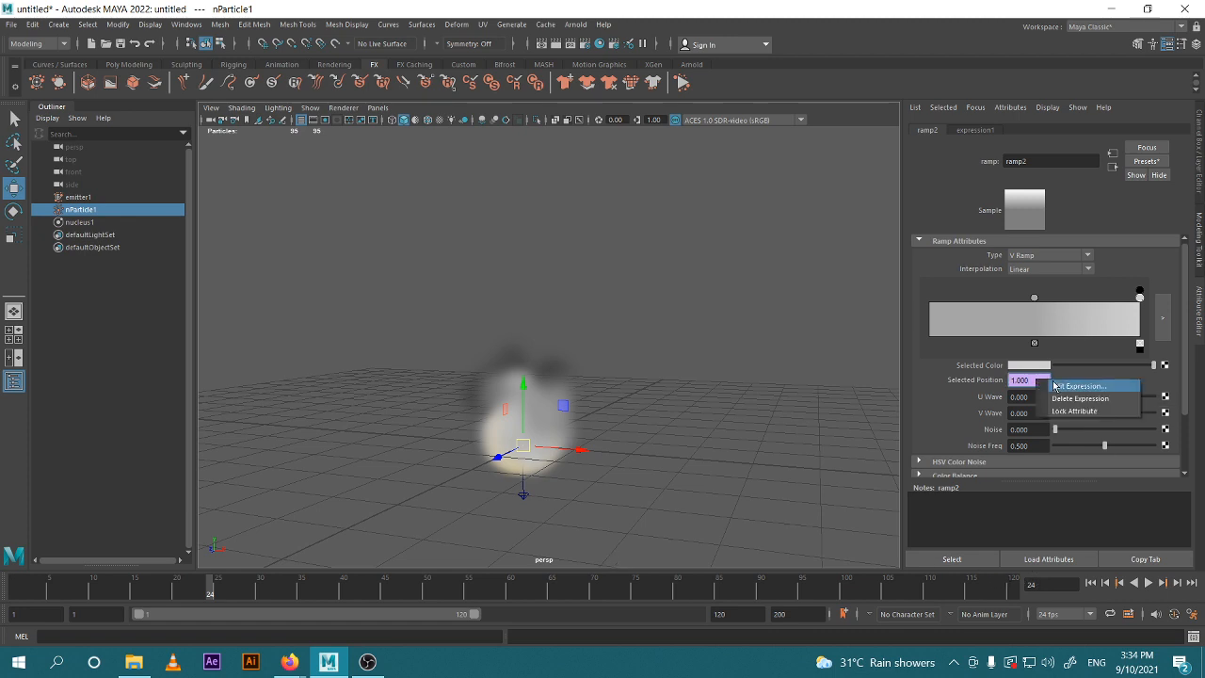
left_click(1054, 387)
left_click(702, 420)
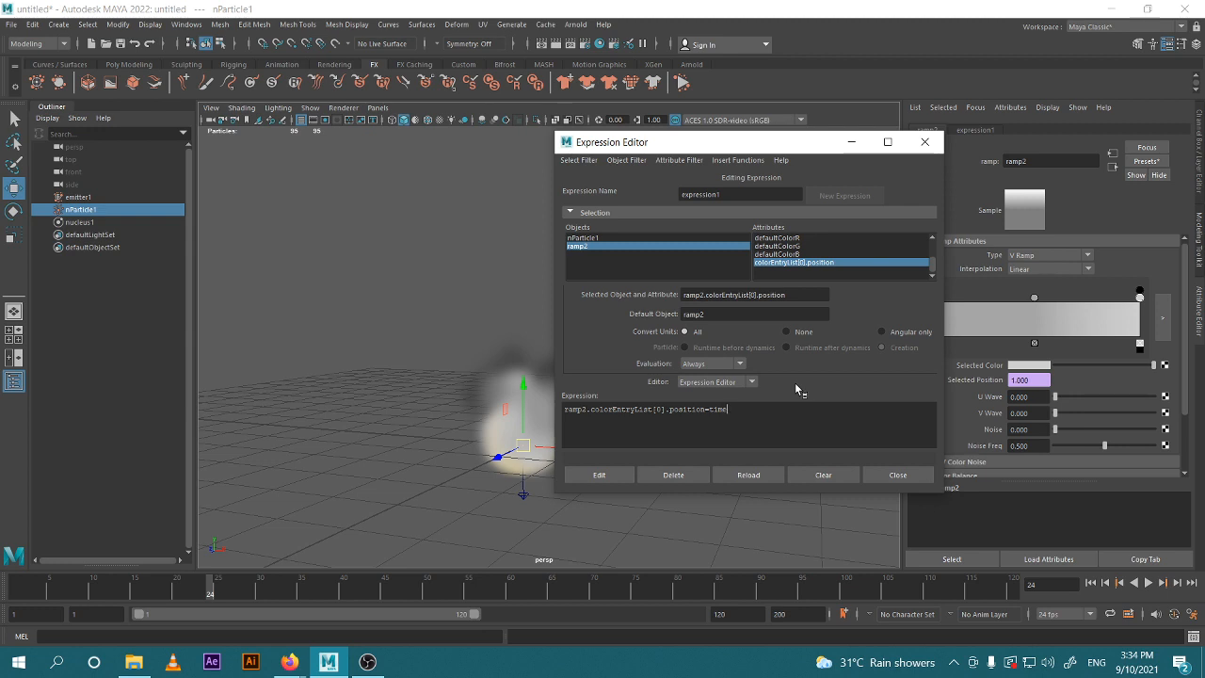
type("*1")
left_click_drag(733, 411, 746, 418)
type("0.2")
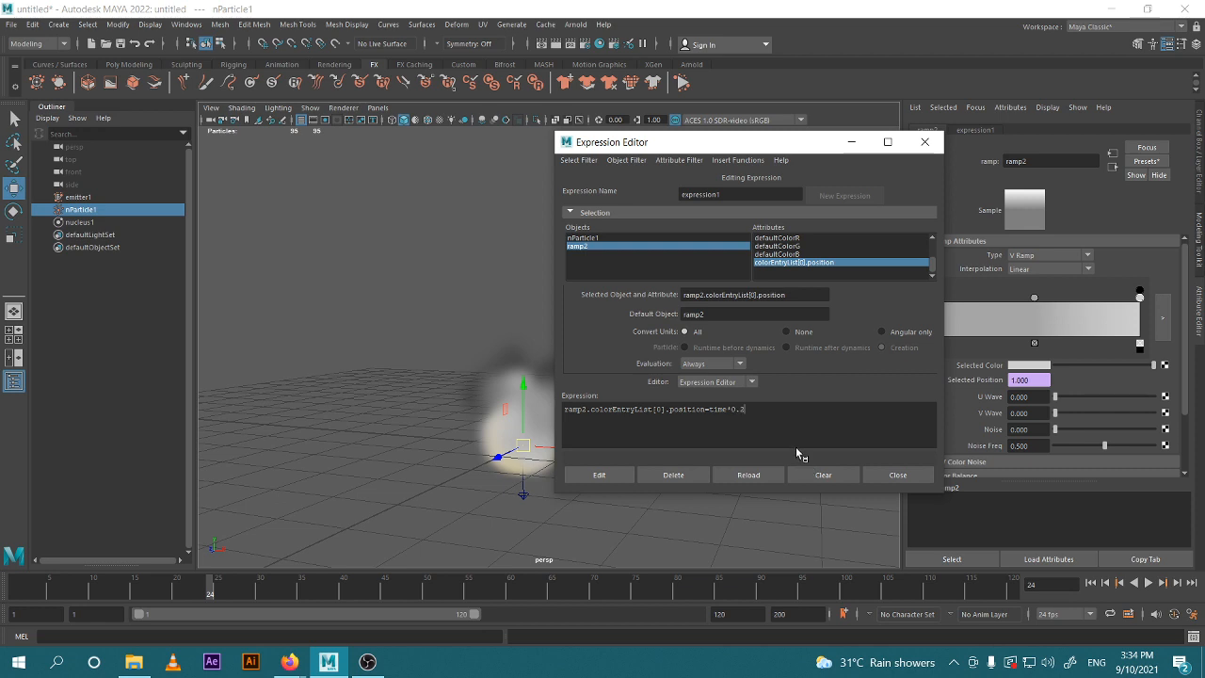
left_click(599, 476)
left_click(852, 142)
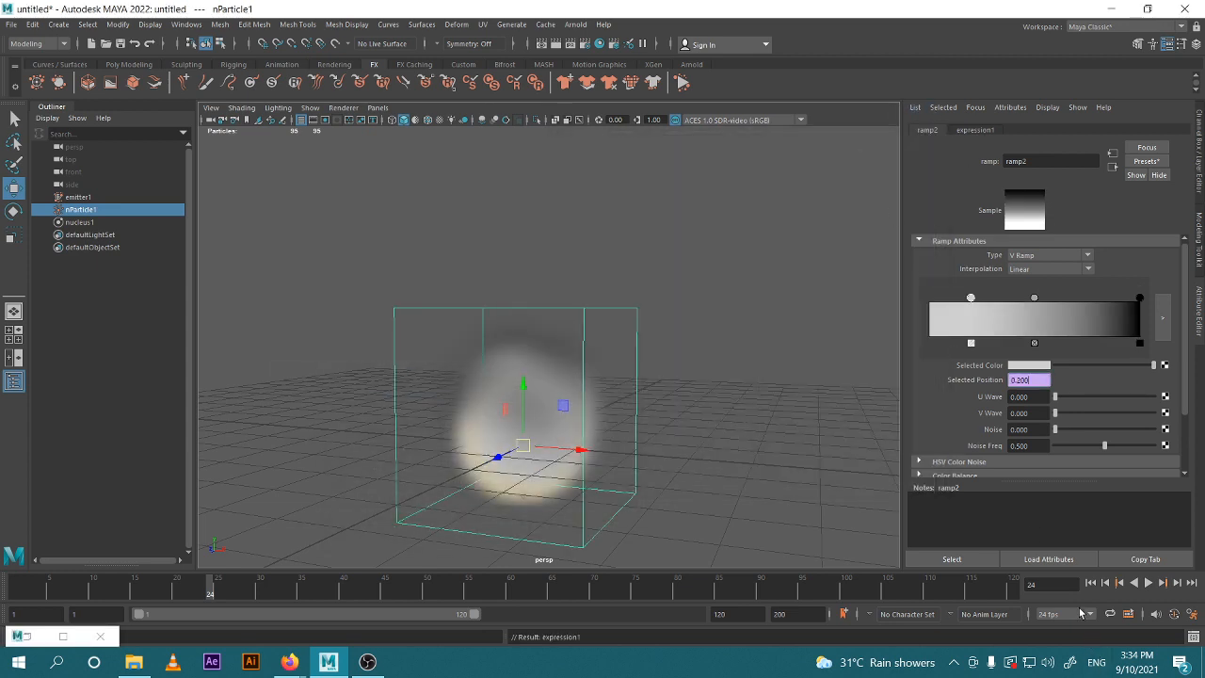
Replay the simulation from the start to check the slowed position expression, and return to frame 1.
left_click(1090, 583)
left_click(1149, 583)
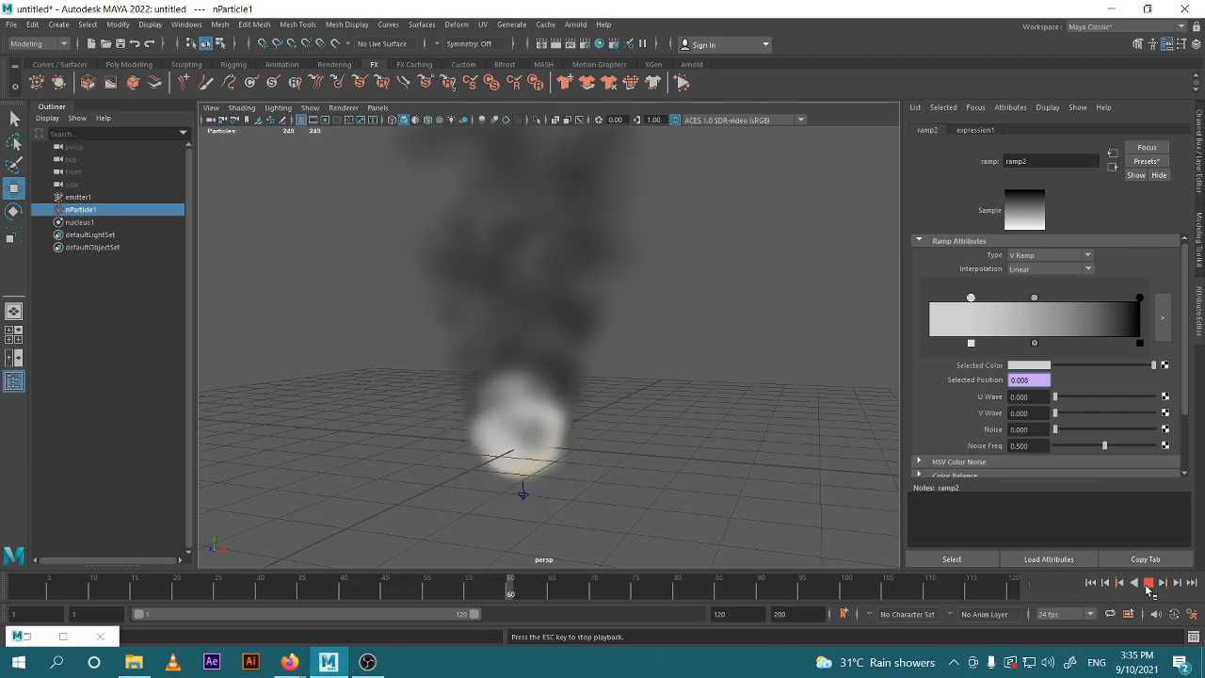
left_click(1148, 584)
left_click(1090, 584)
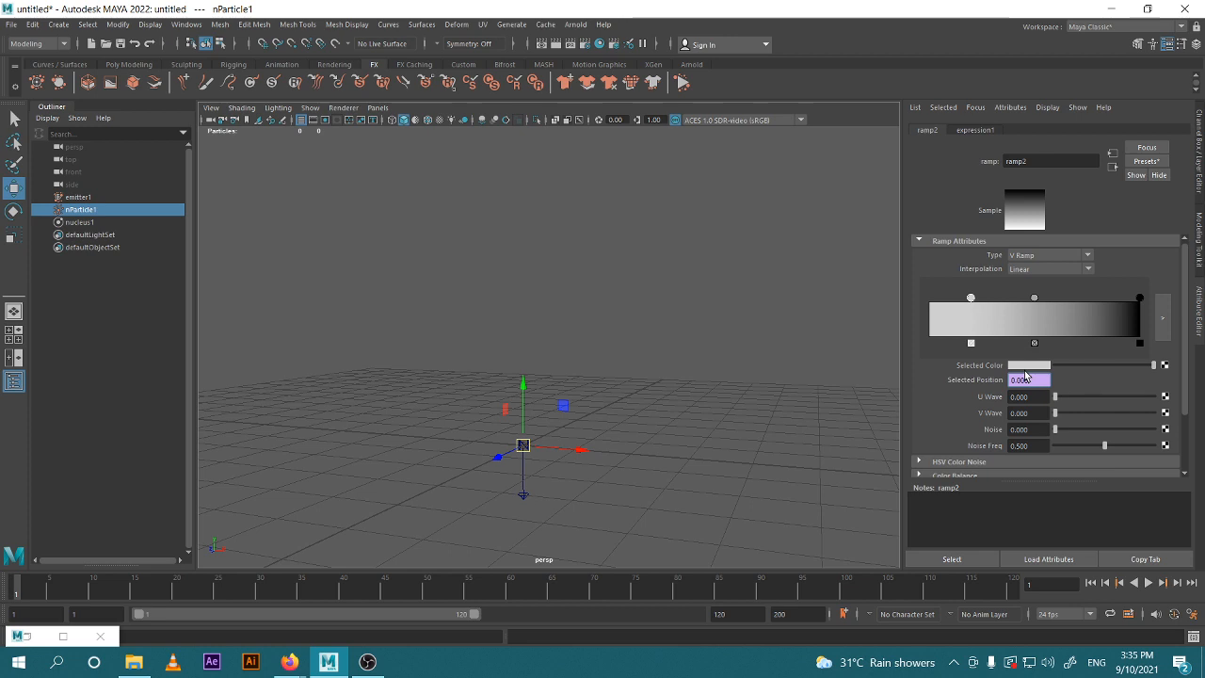
Reopen the start entry's position expression, try the On demand evaluation mode, and set evaluation back to Always.
right_click(1030, 379)
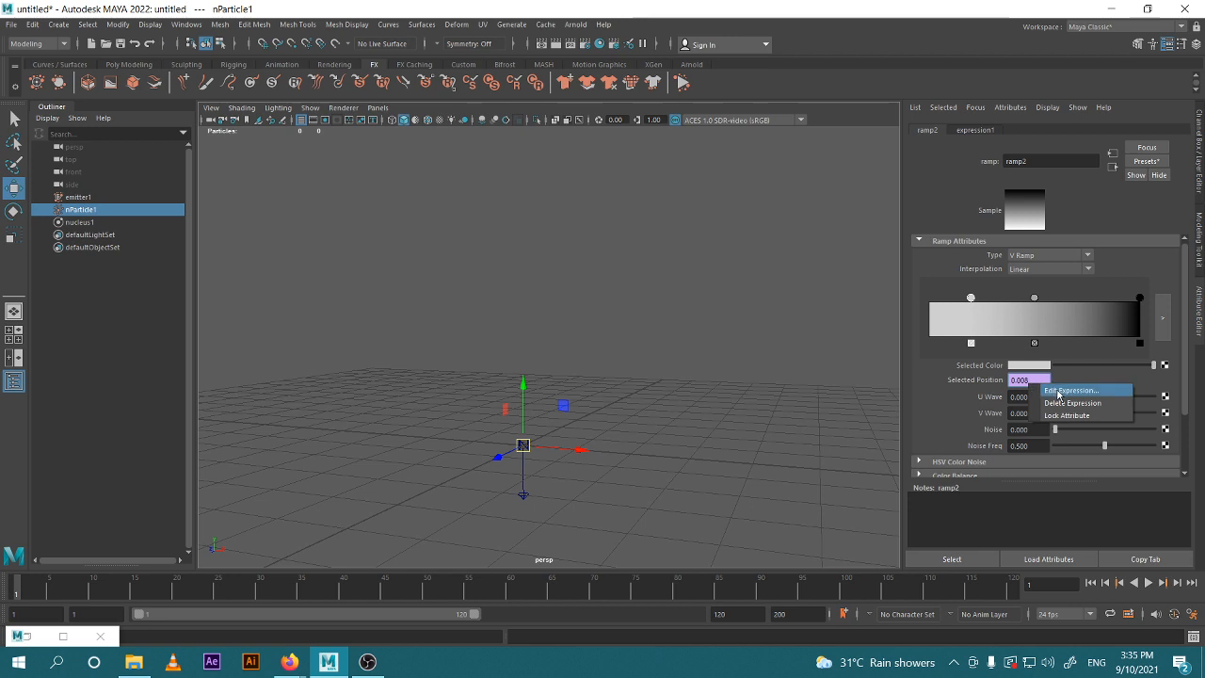
left_click(1058, 391)
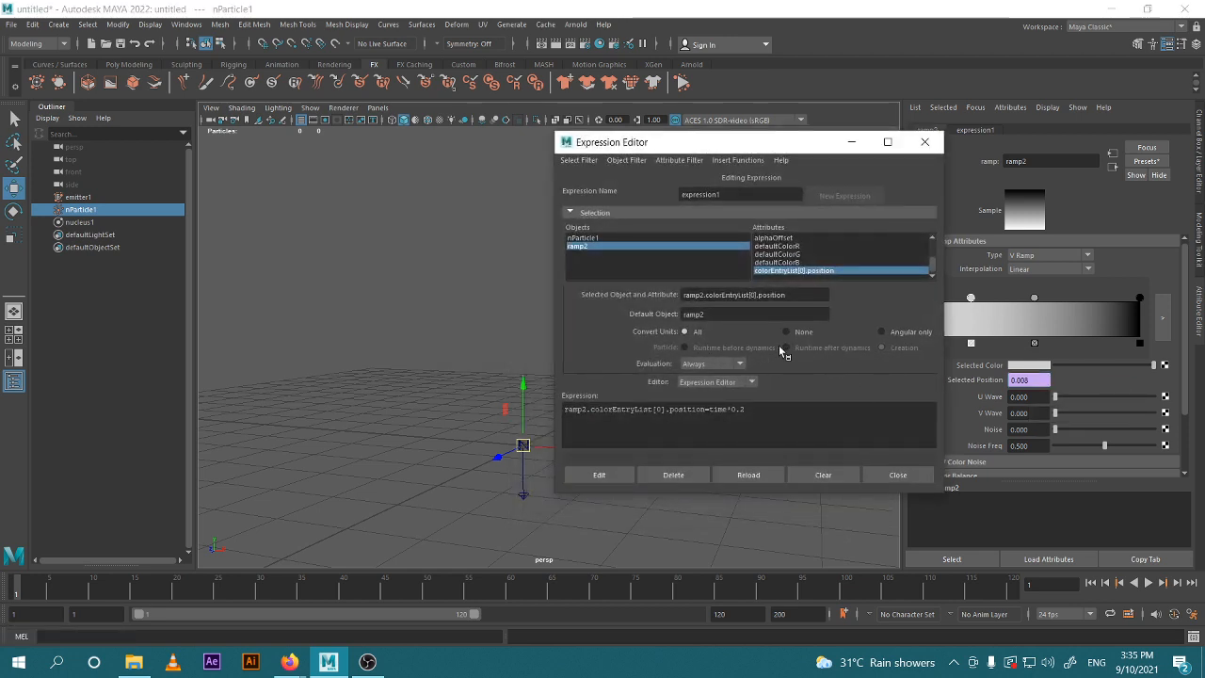
left_click(739, 363)
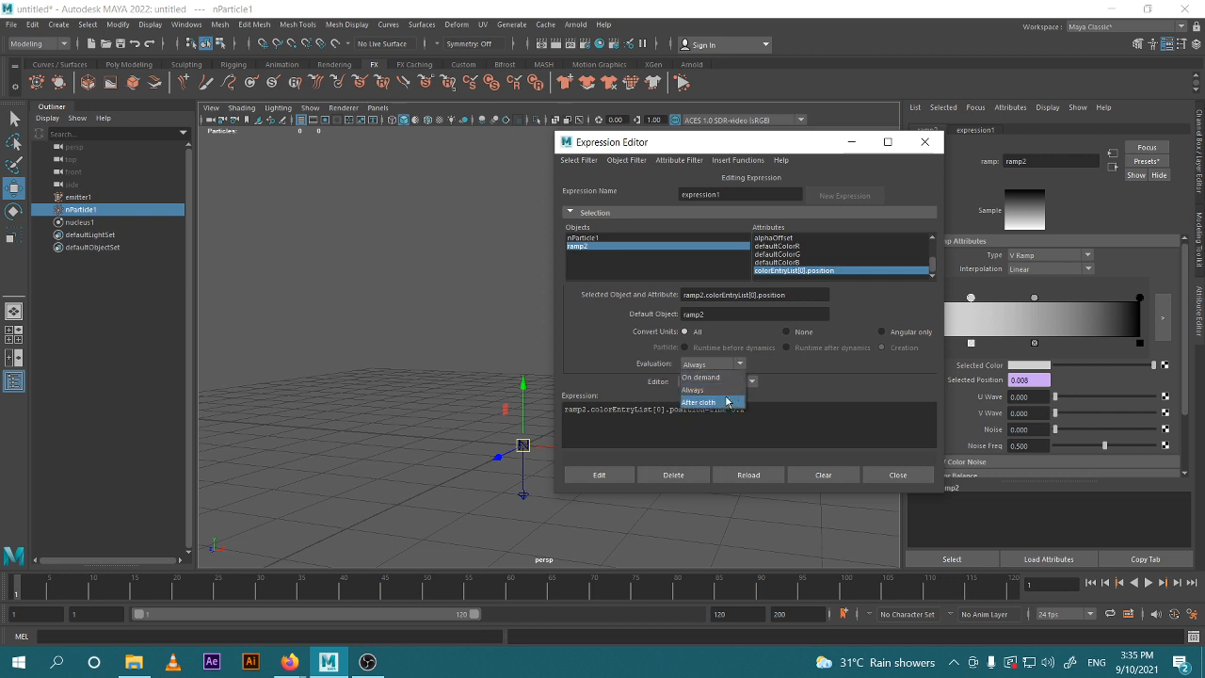
left_click(824, 371)
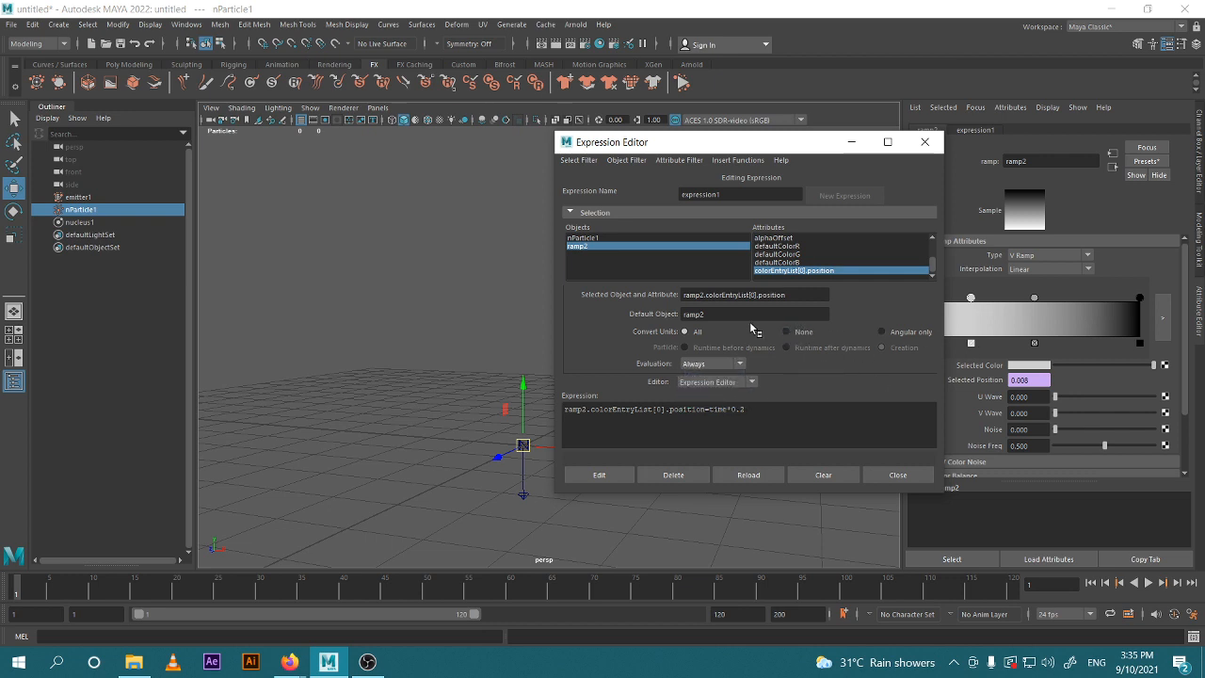
left_click(741, 365)
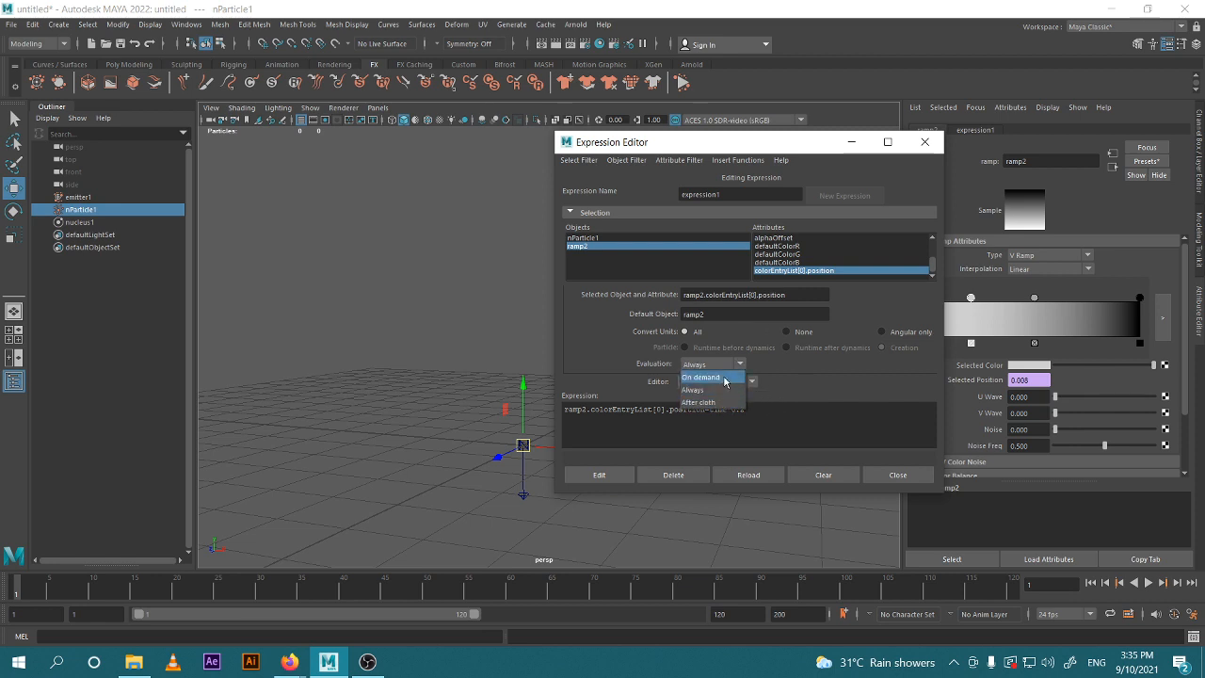
left_click(723, 378)
left_click(739, 366)
left_click(694, 390)
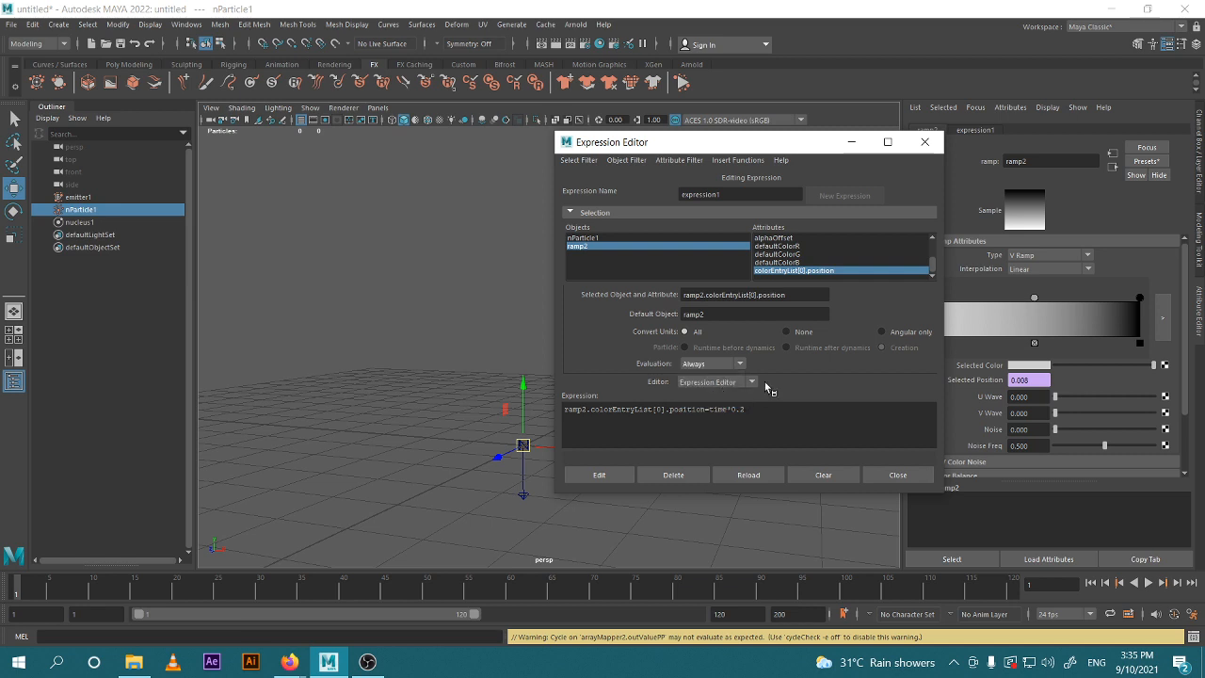
Try the None and Angular only unit conversions for the expression, switch back to All, and close the Expression Editor.
left_click(791, 333)
left_click(880, 333)
left_click(791, 332)
left_click(701, 333)
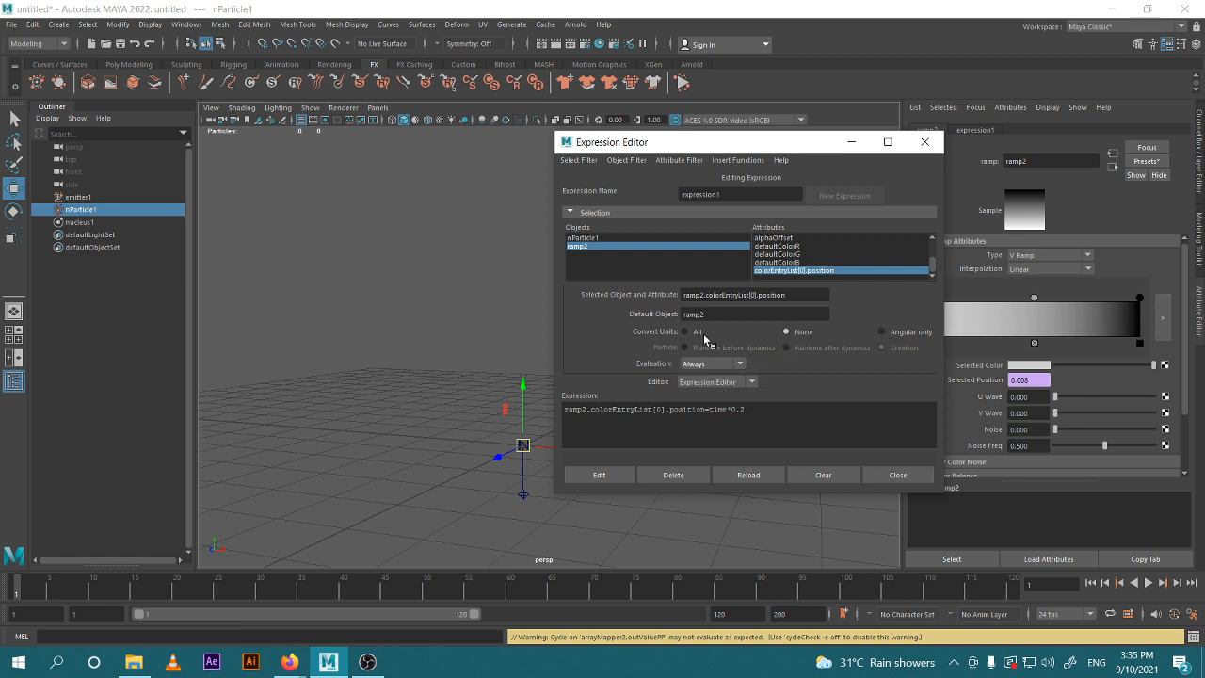
left_click(751, 383)
left_click(756, 345)
left_click(897, 474)
Delete the expression on the ramp's start entry position, and start a new expression targeting ramp2.colorEntryList[0].position.
right_click(1036, 382)
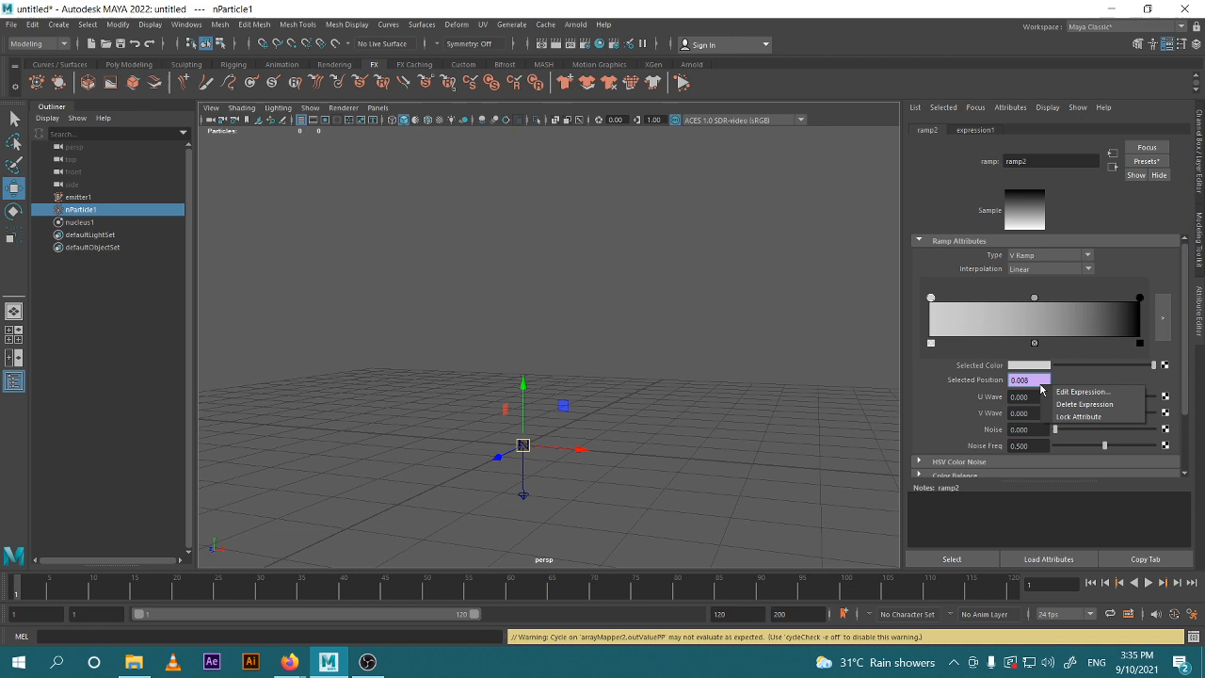
left_click(1084, 404)
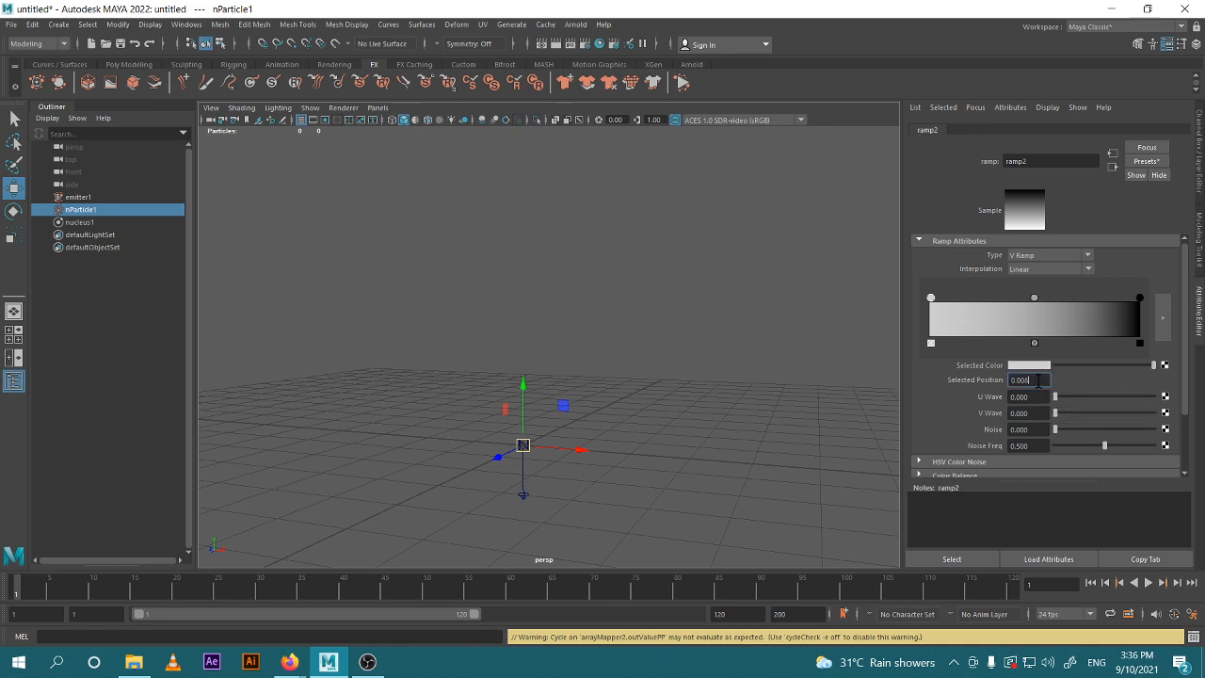
right_click(1039, 383)
left_click(1072, 391)
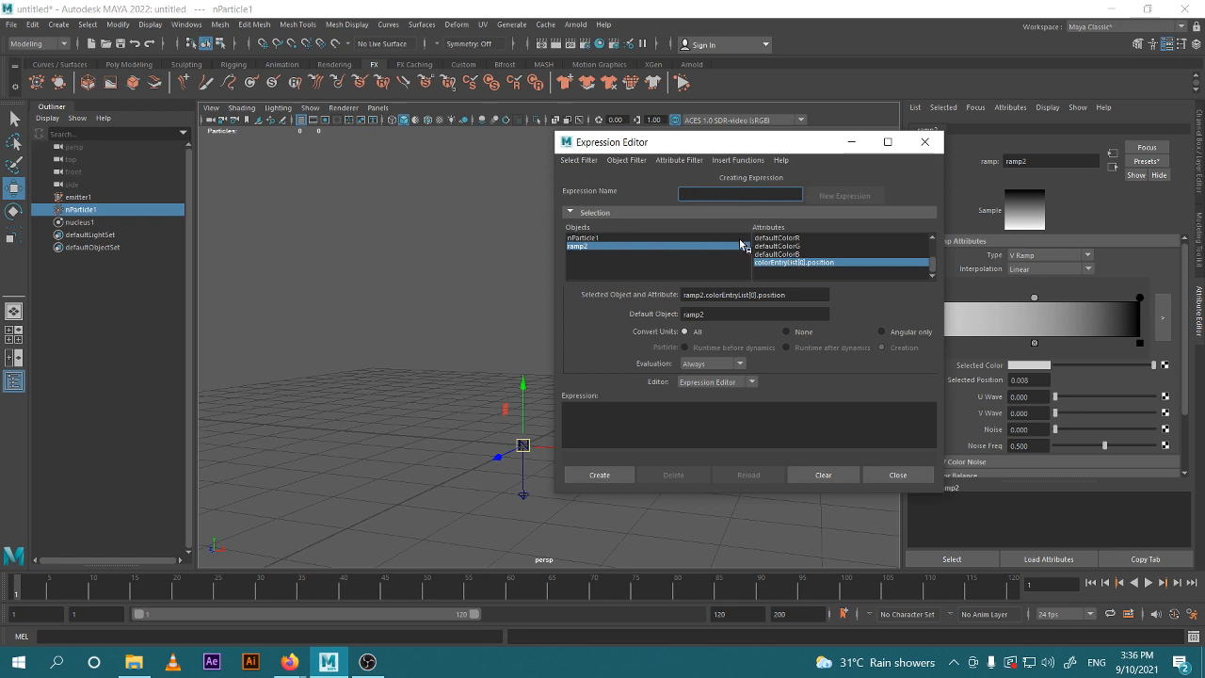
left_click(782, 256)
left_click(785, 247)
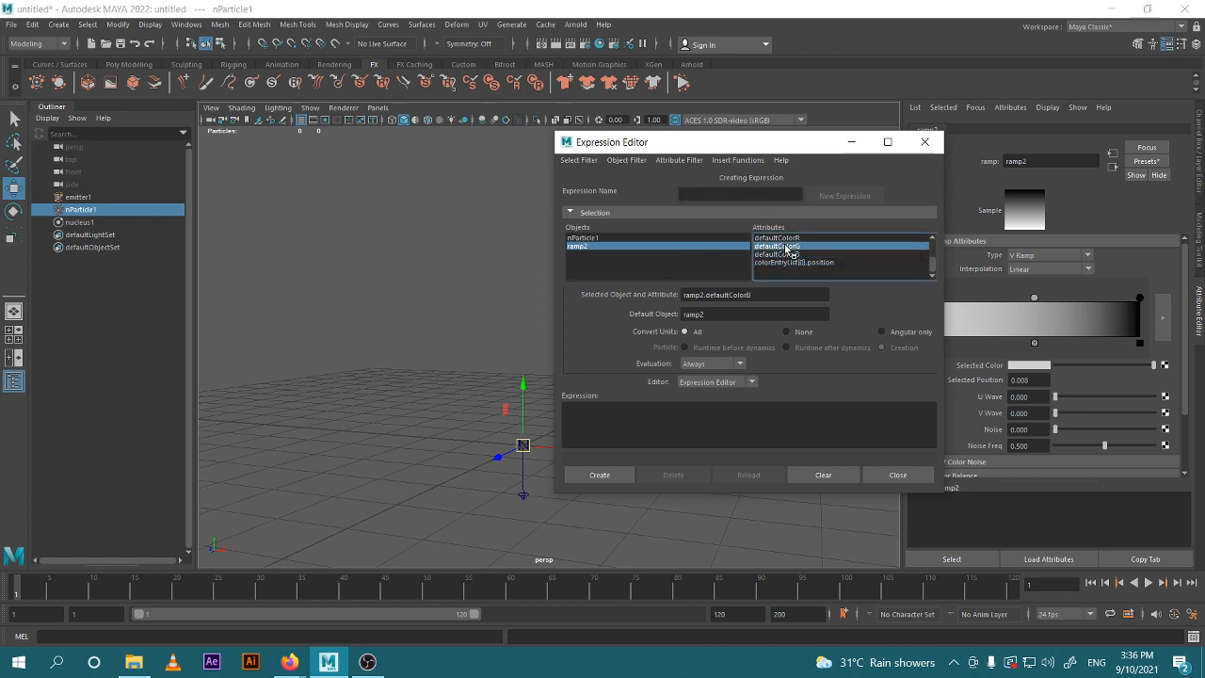
left_click(785, 239)
left_click(783, 263)
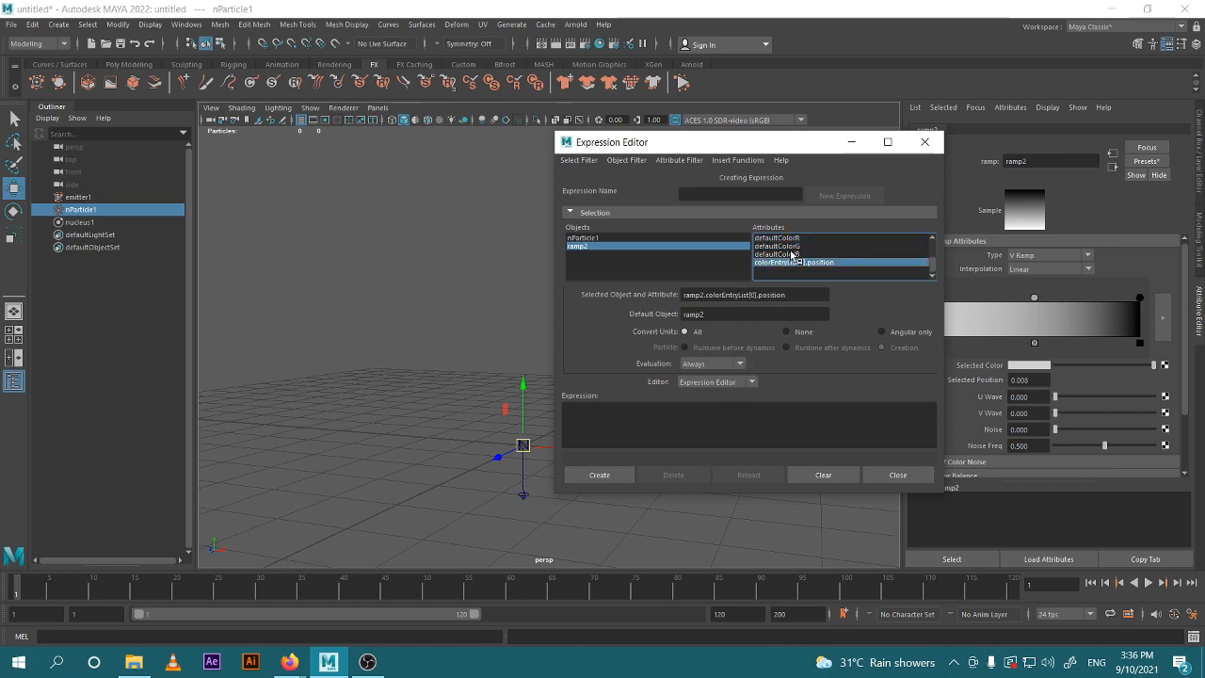
Copy the attribute name ramp2.colorEntryList[0].position into the body of the new expression.
left_click(751, 384)
left_click(751, 385)
left_click(702, 408)
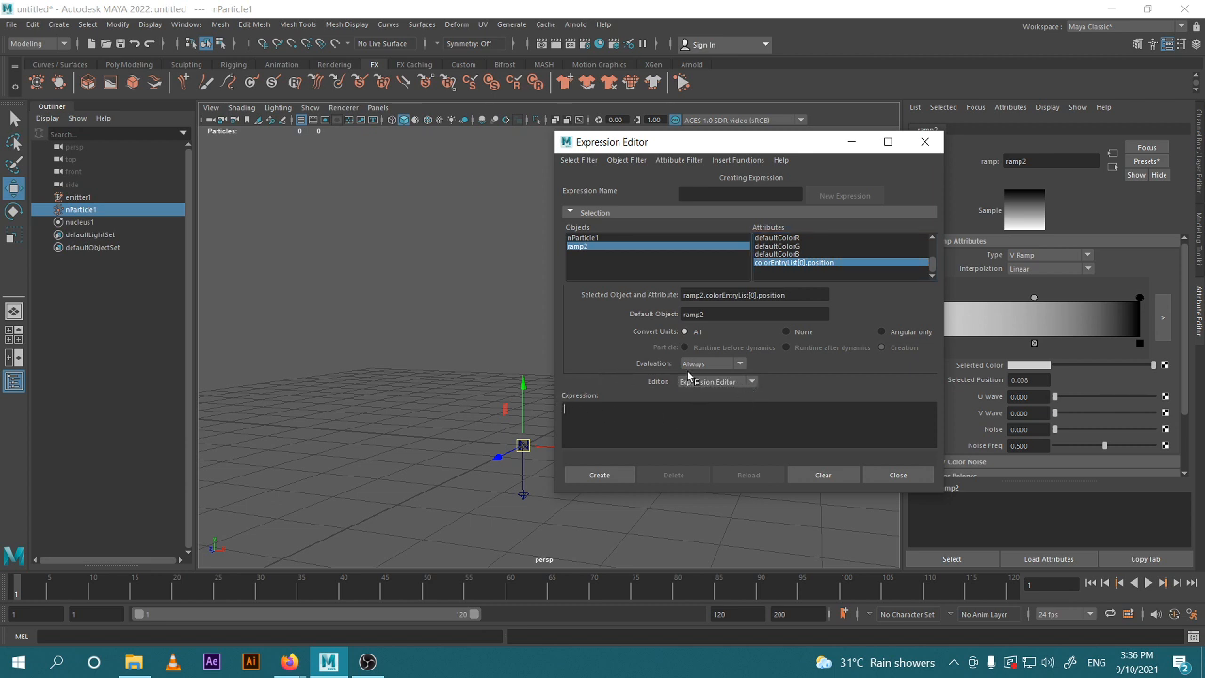
left_click(792, 295)
left_click_drag(801, 296, 654, 295)
left_click_drag(735, 296, 594, 420)
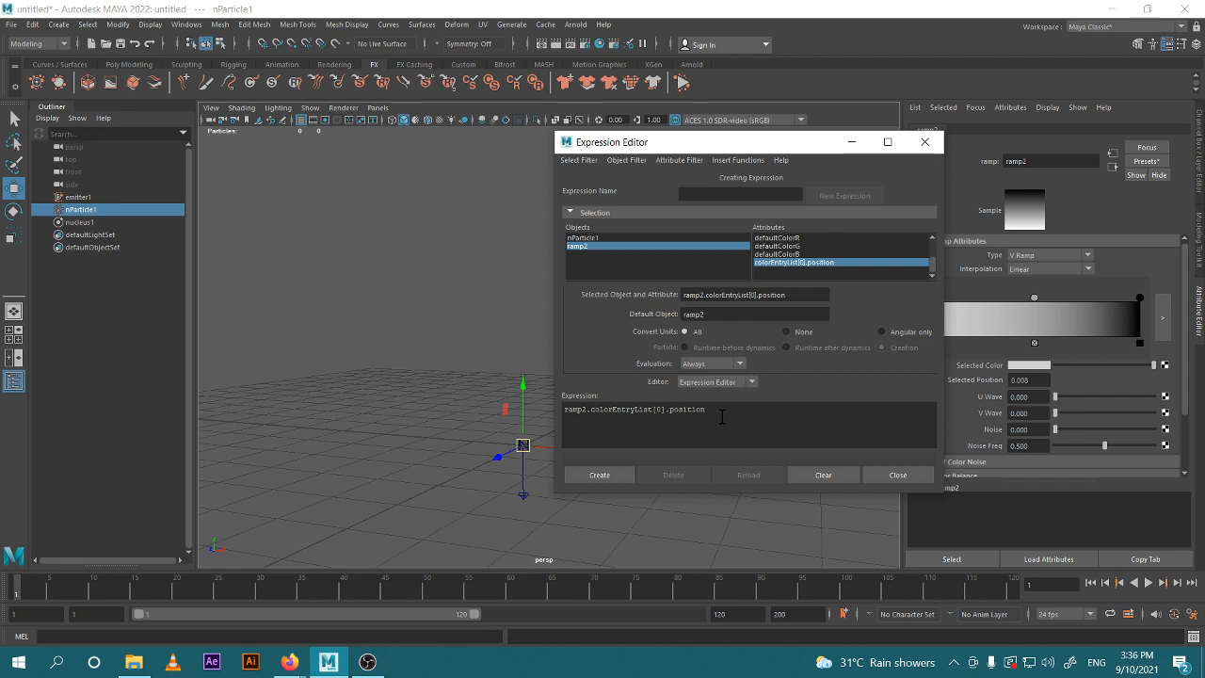
Complete the expression as ramp2.colorEntryList[0].position=time*2, and create it.
type("= tim")
key("BackSpace")
key("BackSpace")
key("BackSpace")
key("BackSpace")
type("time")
type("0")
key("BackSpace")
key("BackSpace")
type("2")
key("BackSpace")
key("BackSpace")
left_click(597, 475)
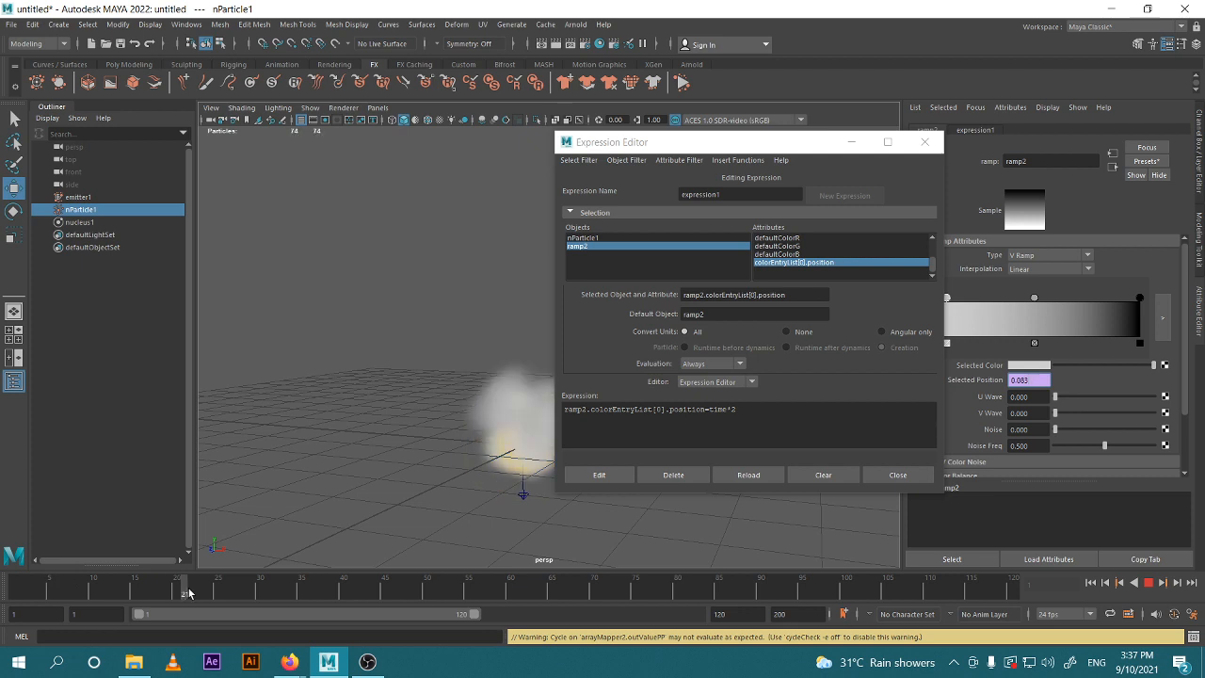
Play and scrub the simulation to check the time expression, return to the first frame, and close the Expression Editor.
left_click(599, 592)
left_click_drag(604, 591, 13, 590)
key("alt+v")
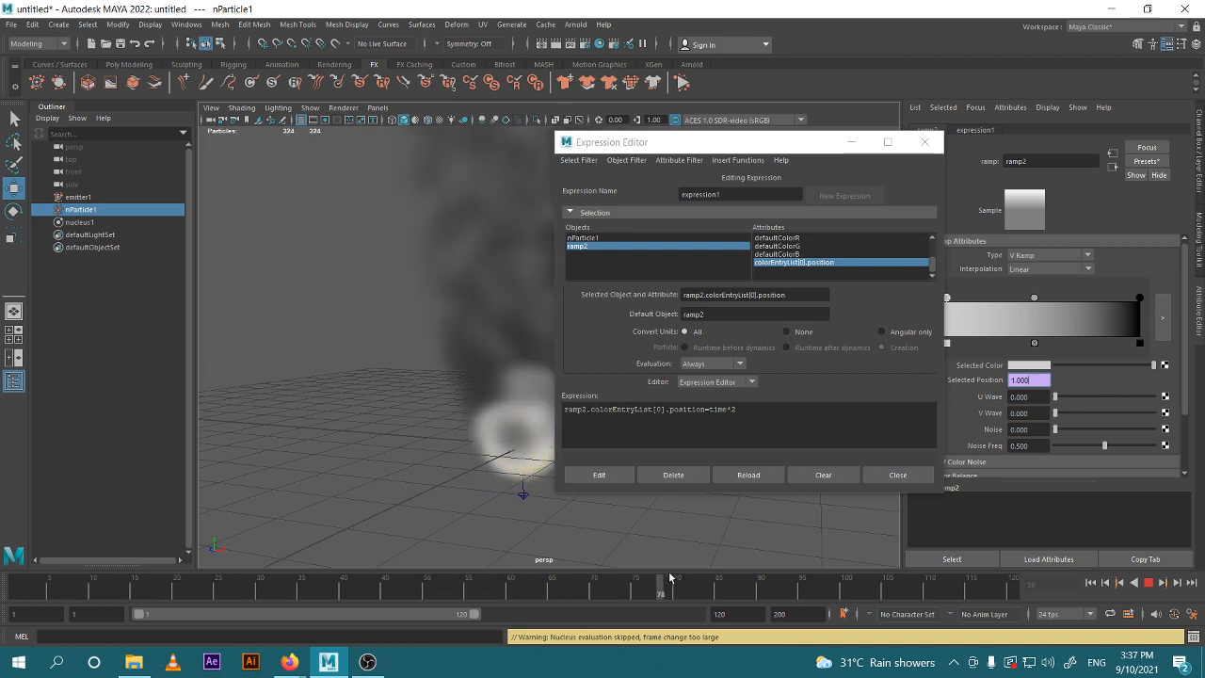
left_click_drag(944, 581, 4, 551)
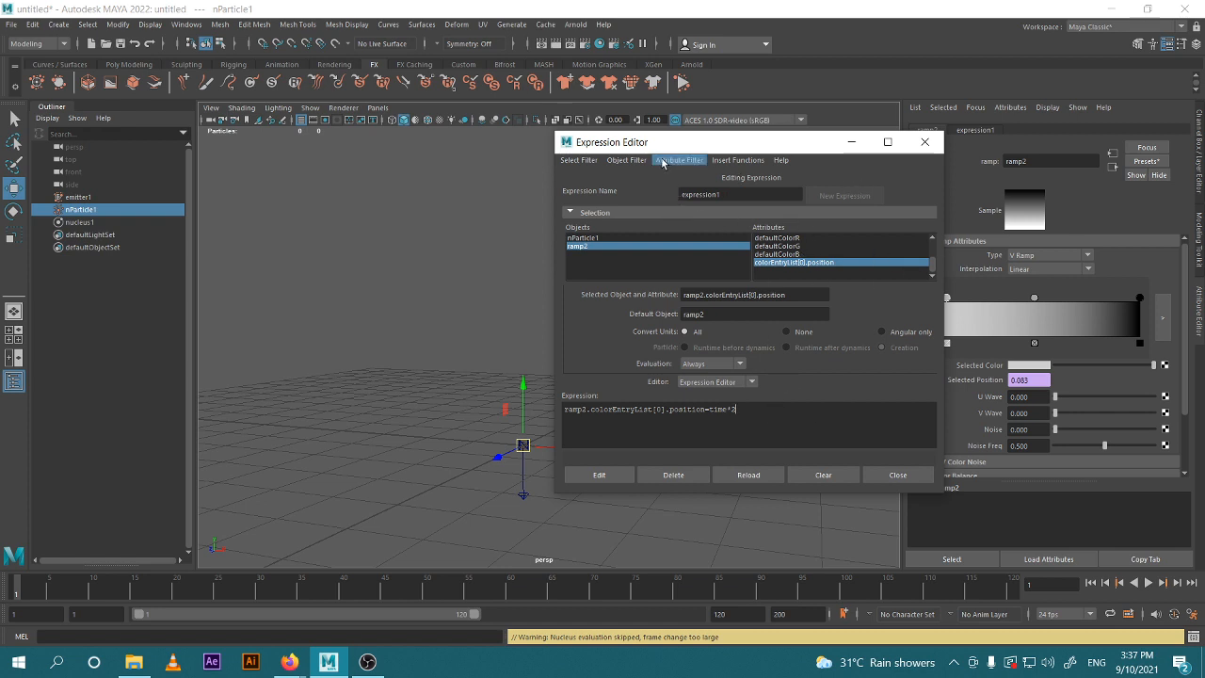
left_click(628, 161)
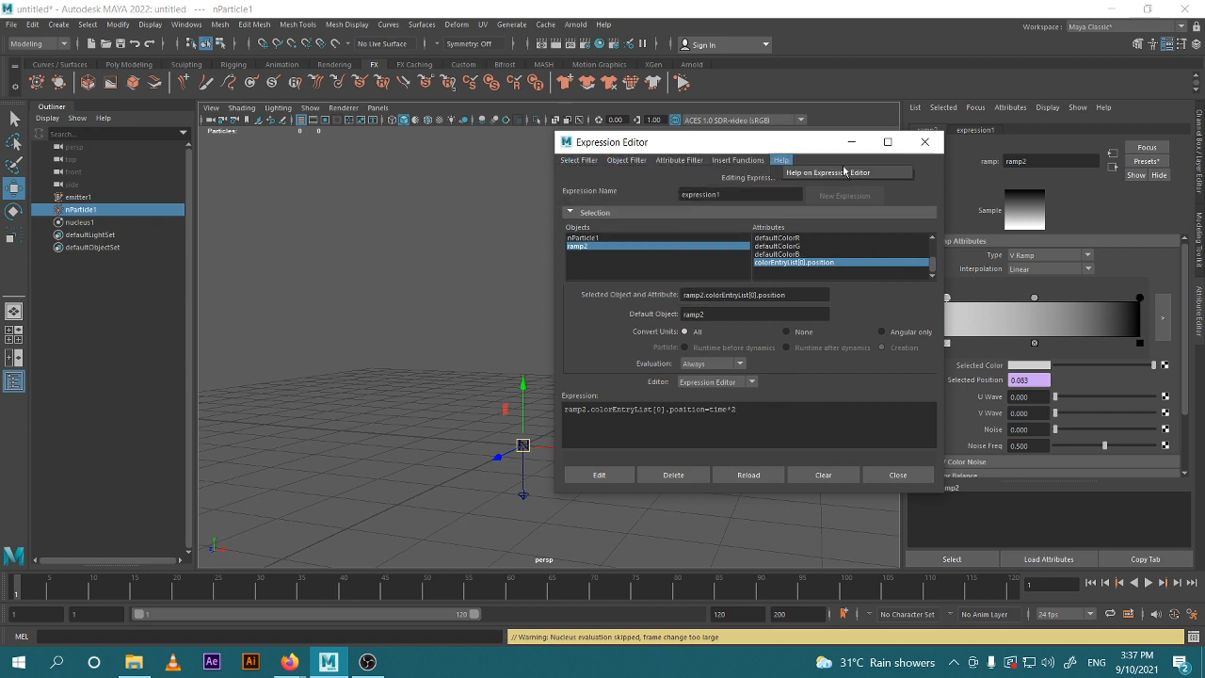
left_click(892, 480)
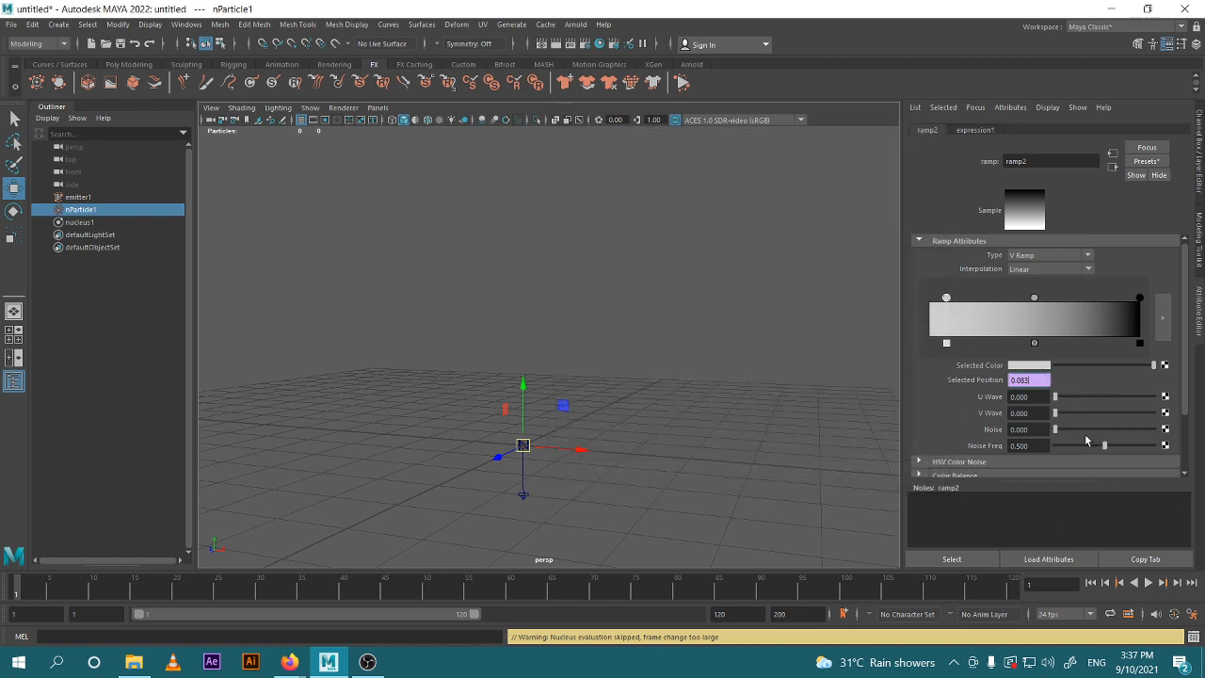
Review the ramp's attributes, play the simulation to watch the animated start position, and rewind to the first frame.
scroll(1009, 421, "down", 2)
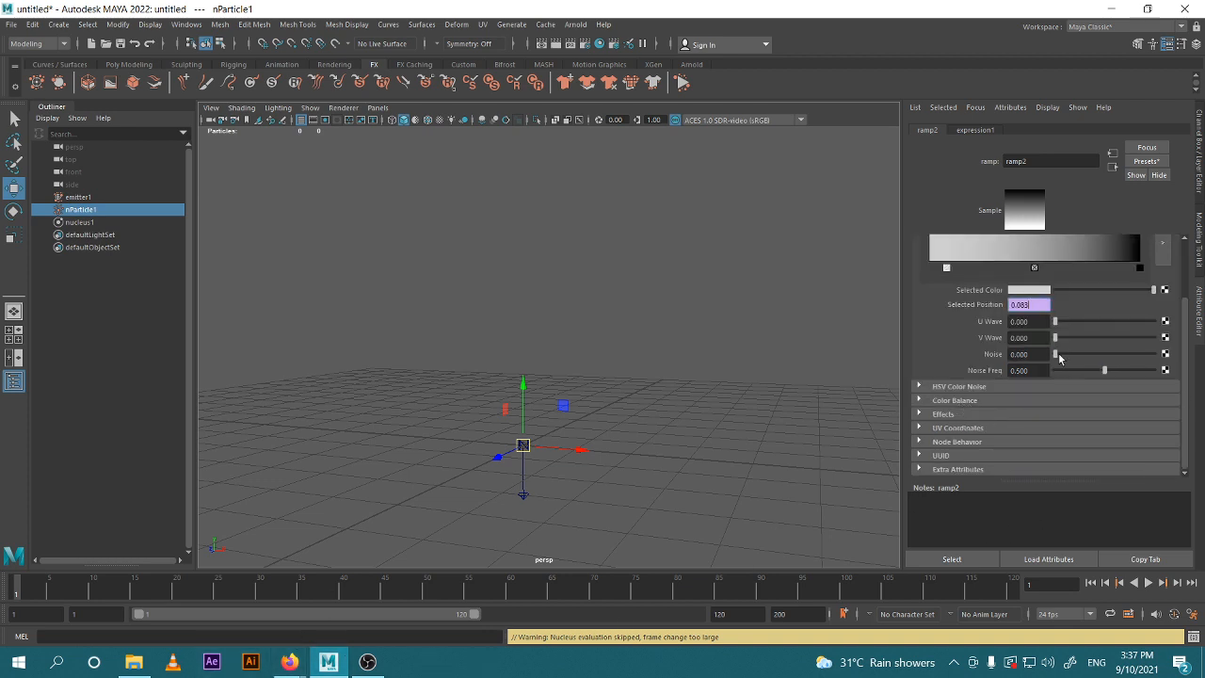
scroll(1027, 336, "up", 1)
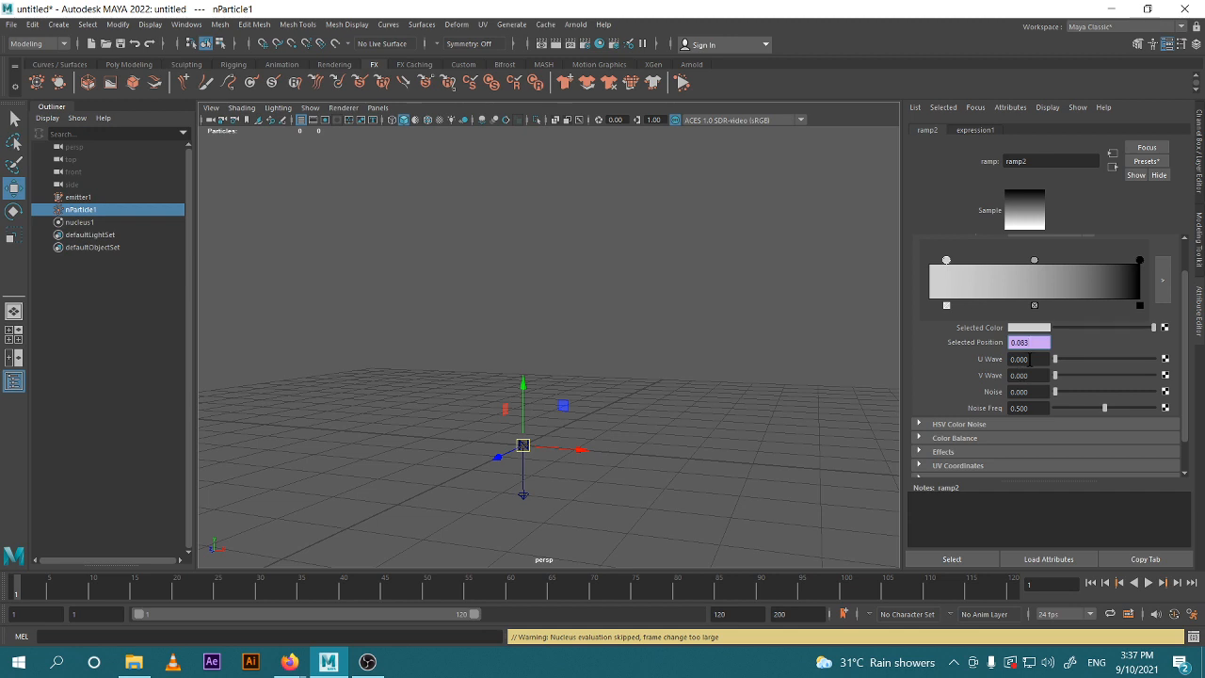
scroll(1052, 374, "up", 1)
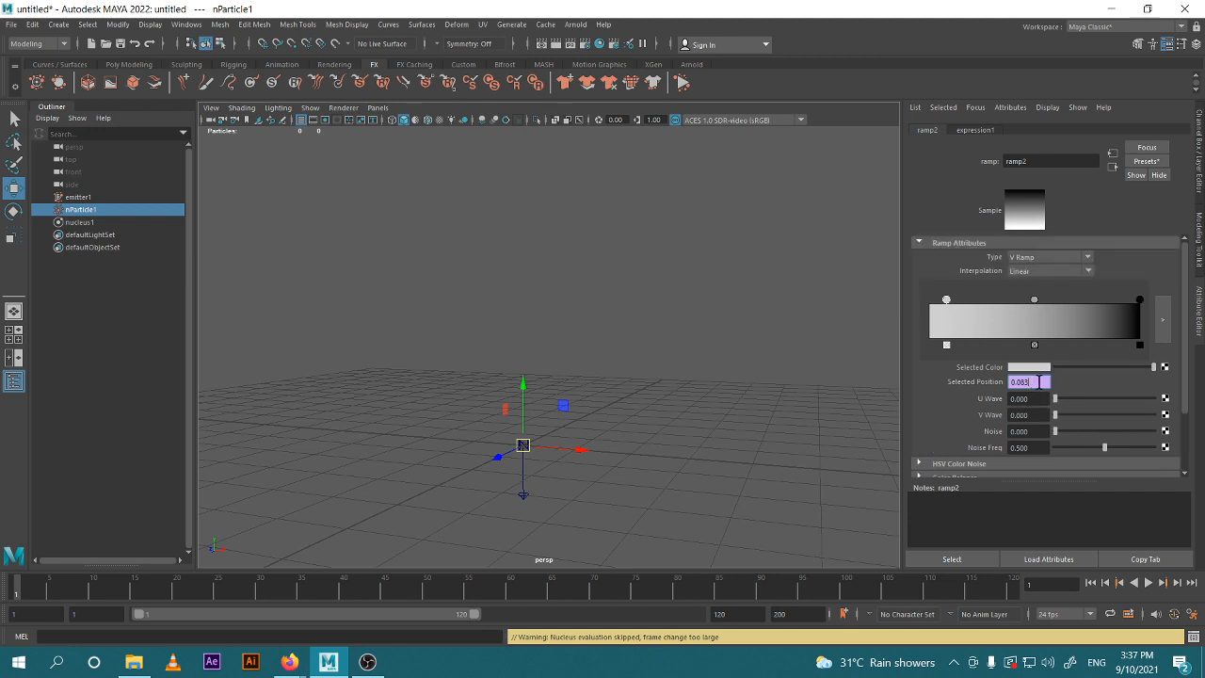
left_click(1035, 367)
left_click(1149, 583)
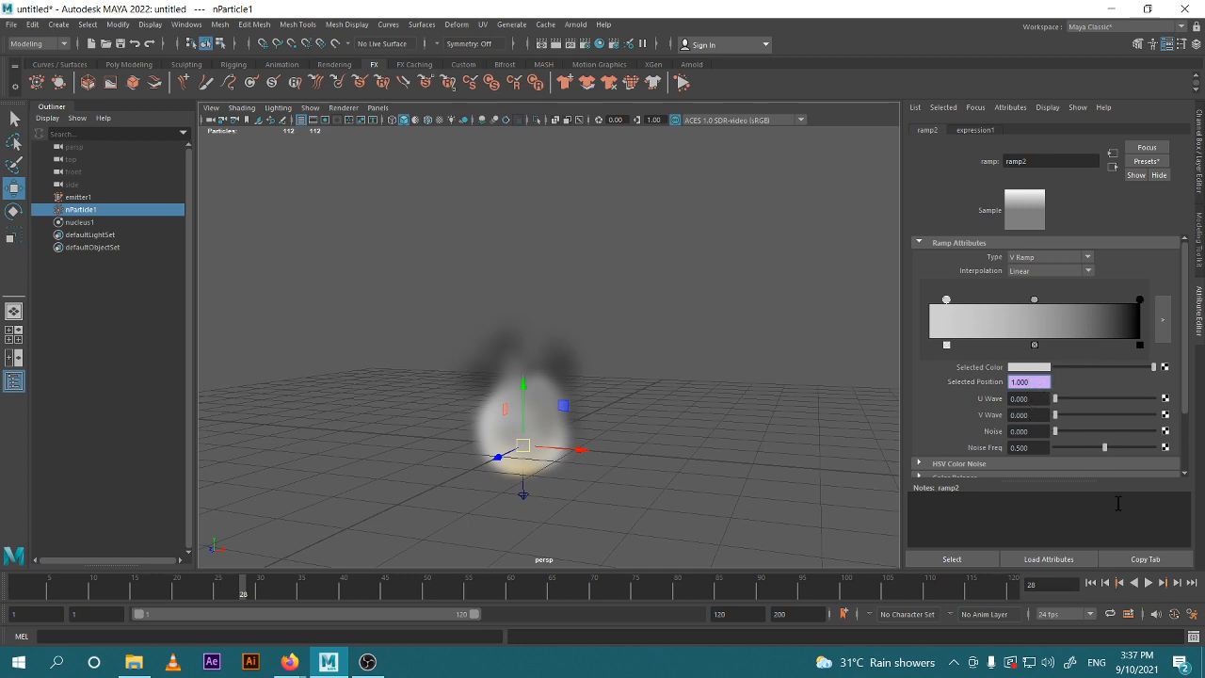
left_click(1149, 583)
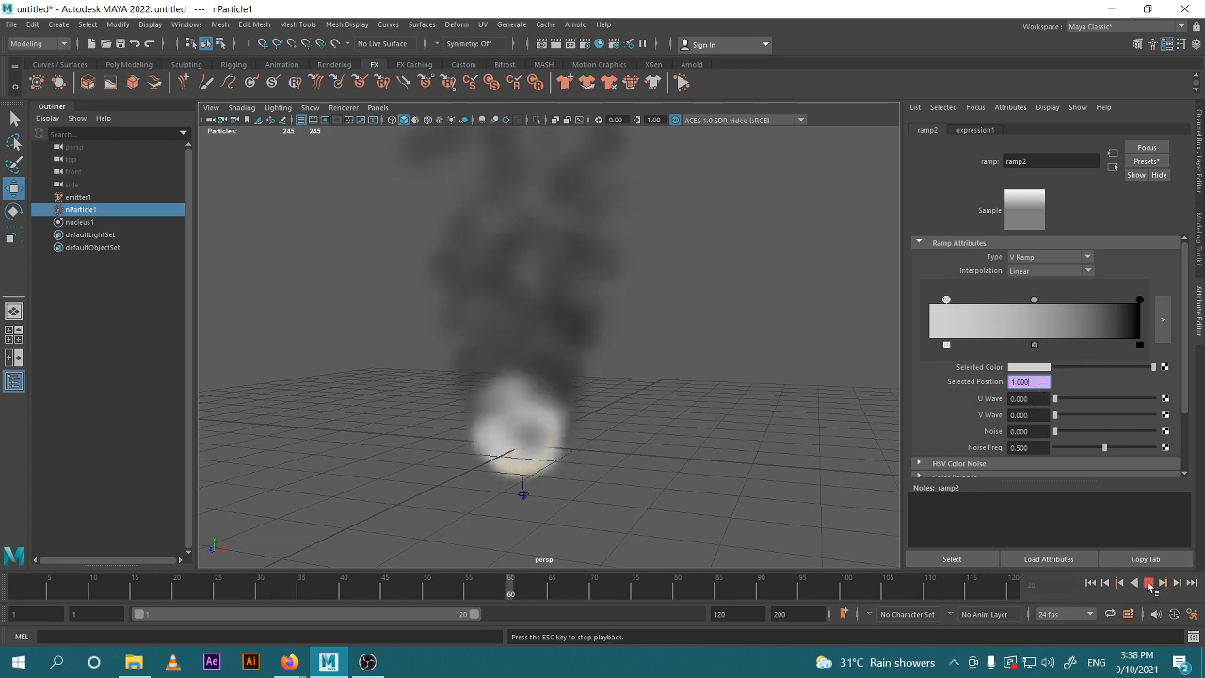
left_click(1149, 583)
left_click(1092, 582)
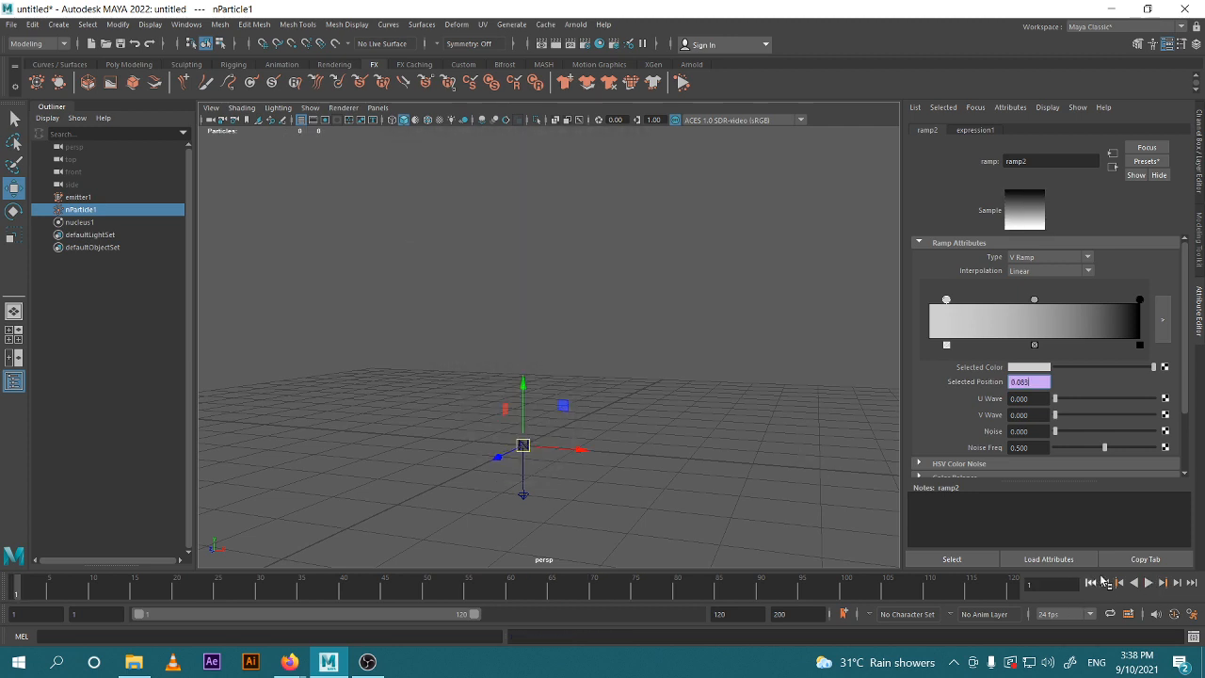
Delete the expression on the ramp's start entry position and set that position to 0.
right_click(1048, 382)
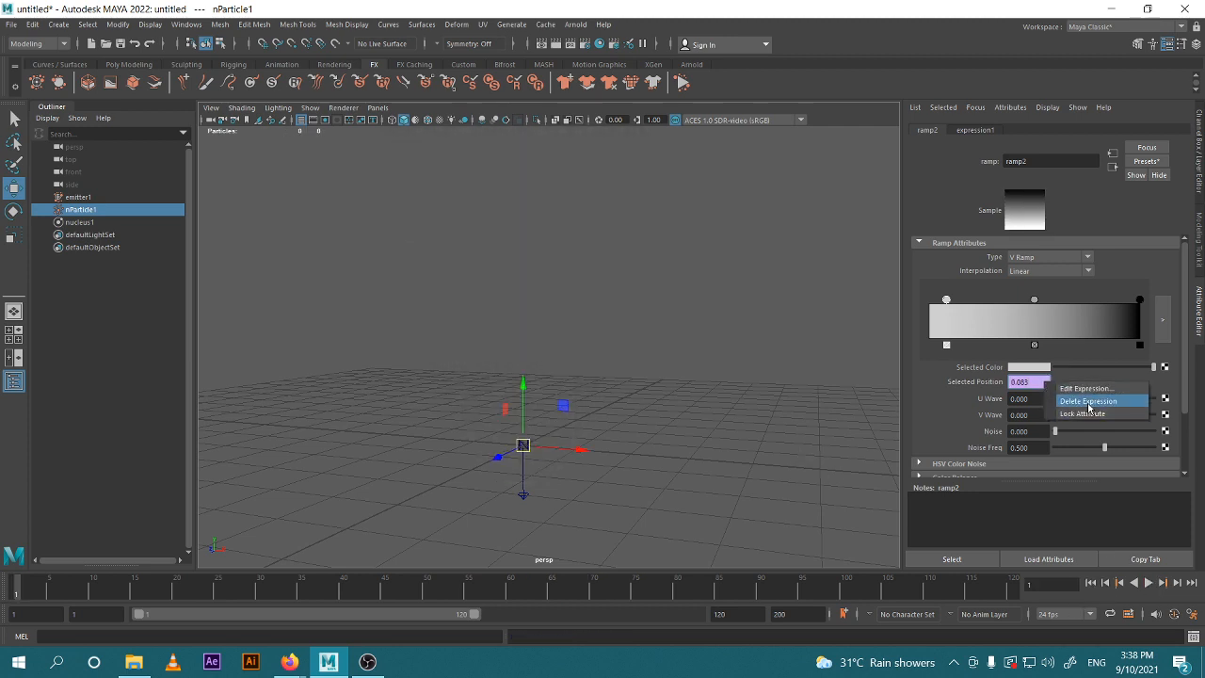
left_click(1090, 402)
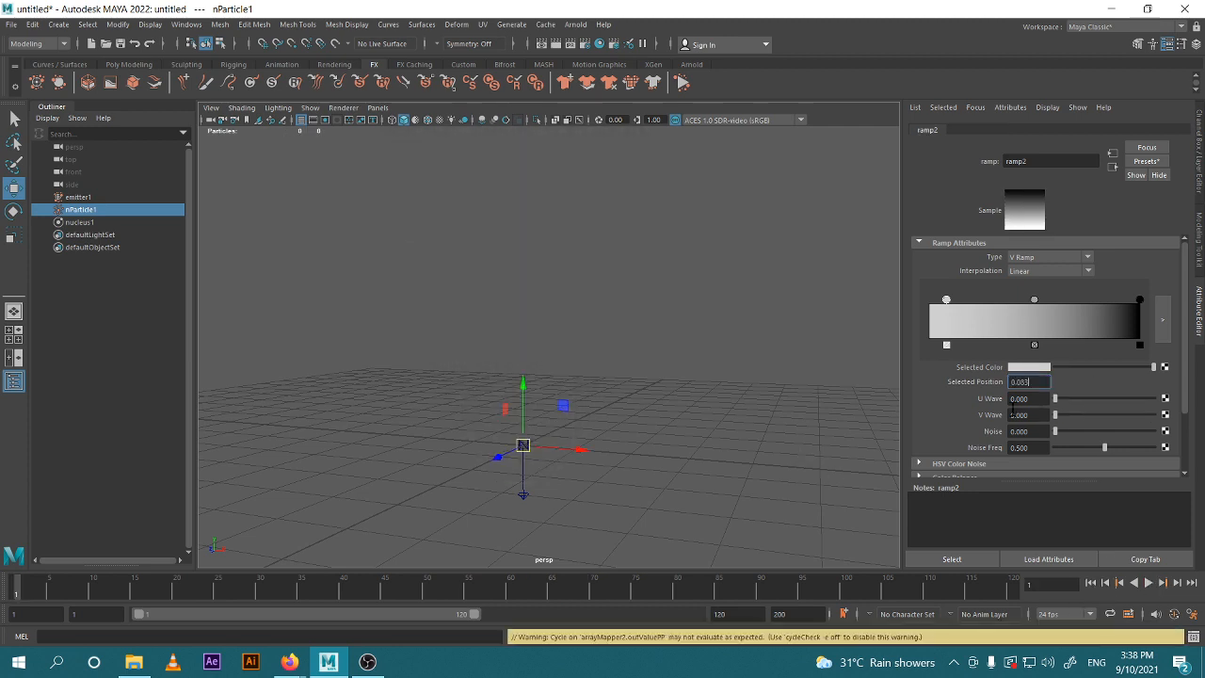
left_click_drag(1043, 381, 976, 386)
type("0")
key("Return")
Add a ramp entry between the start and middle entries, set its position to 0.3, and slightly brighten its color.
left_click(982, 326)
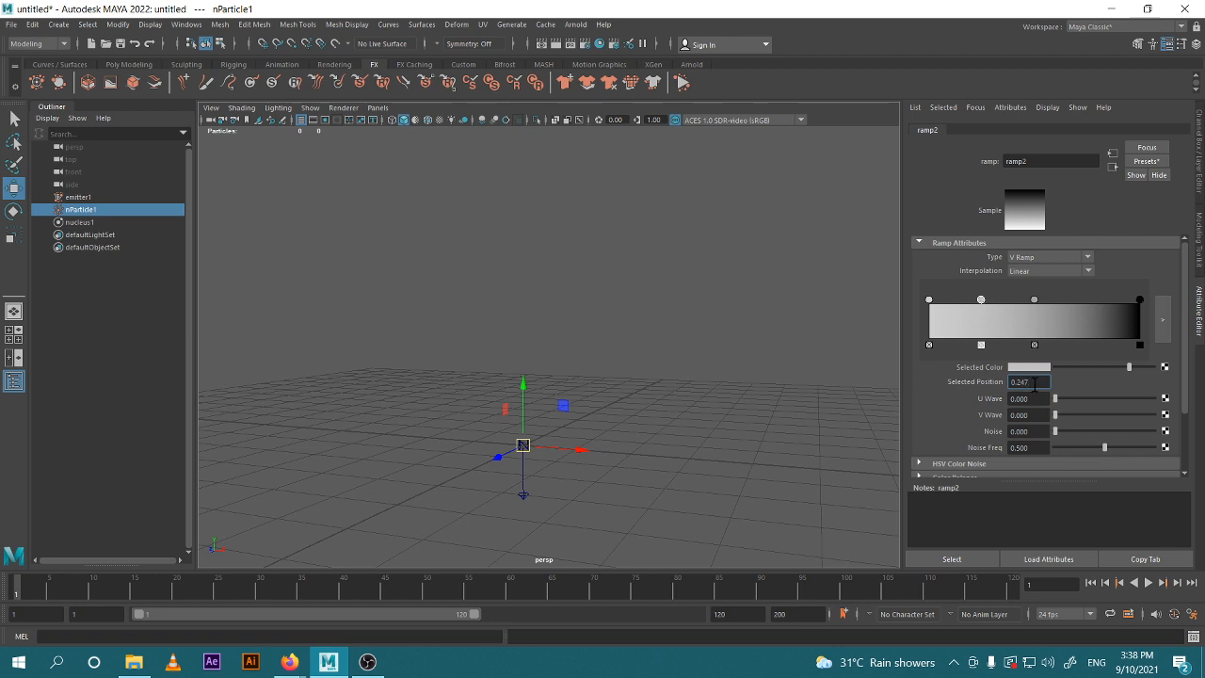
left_click_drag(1034, 383, 990, 398)
type("0.5")
key("Return")
type("0.3")
key("Return")
mouse_move(1130, 367)
left_mouse_down()
mouse_move(1147, 369)
mouse_move(1132, 370)
left_mouse_up()
Play back the simulation, brighten the 0.3 entry's color further, and move the middle ramp entry to about 0.72.
left_click(1149, 583)
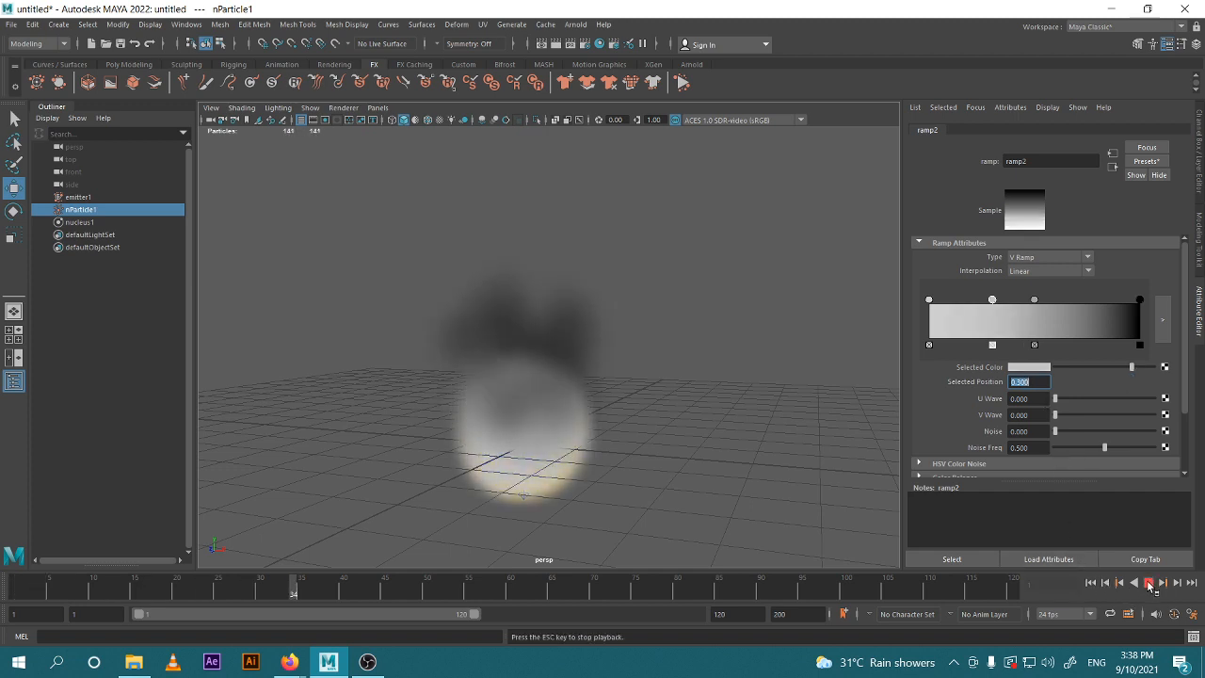
left_click(1149, 583)
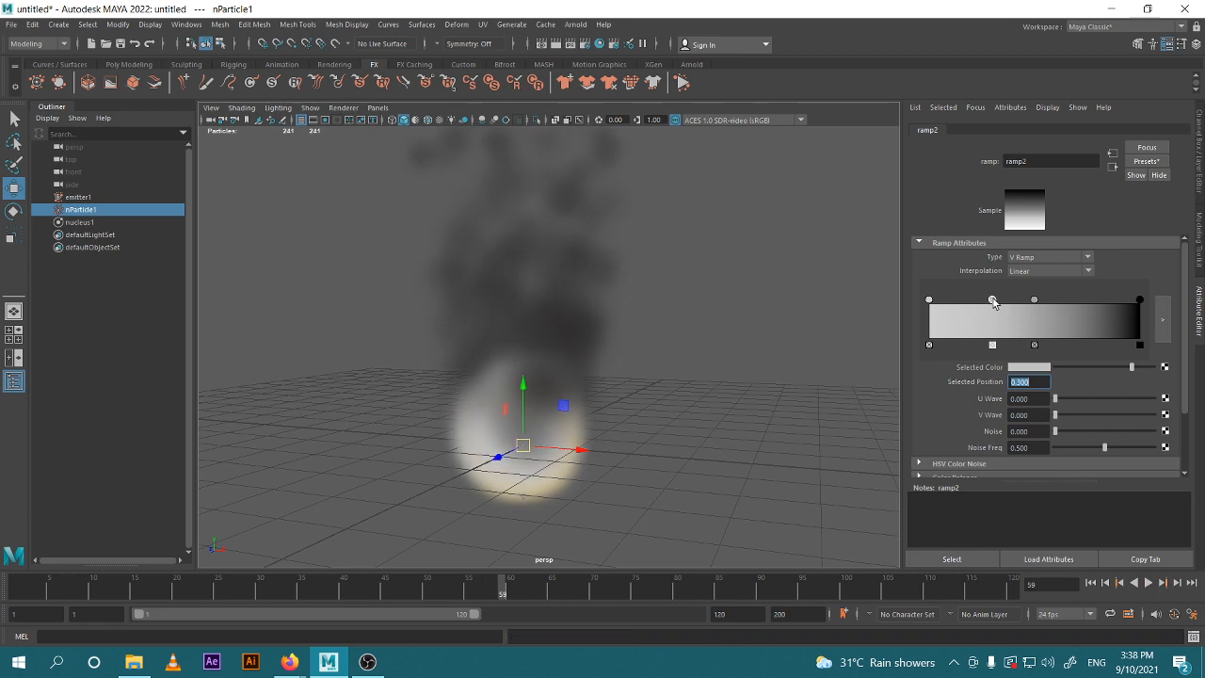
mouse_move(1132, 369)
left_mouse_down()
mouse_move(1079, 373)
mouse_move(1153, 368)
left_mouse_up()
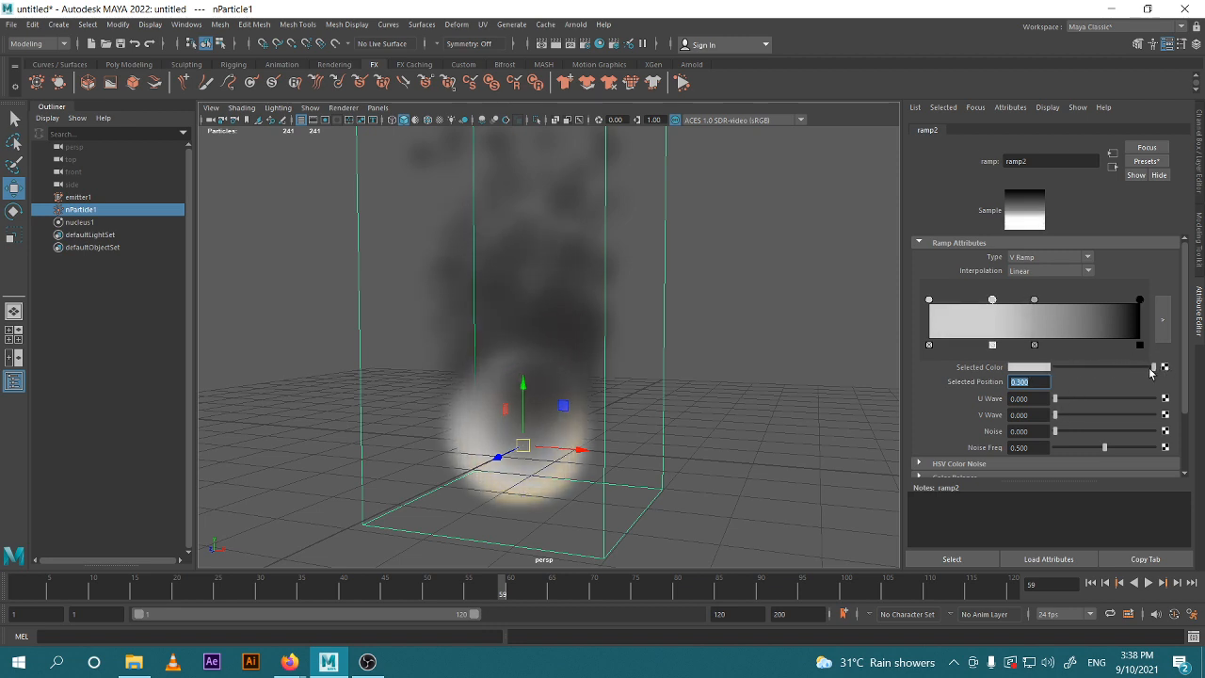
left_click(1035, 300)
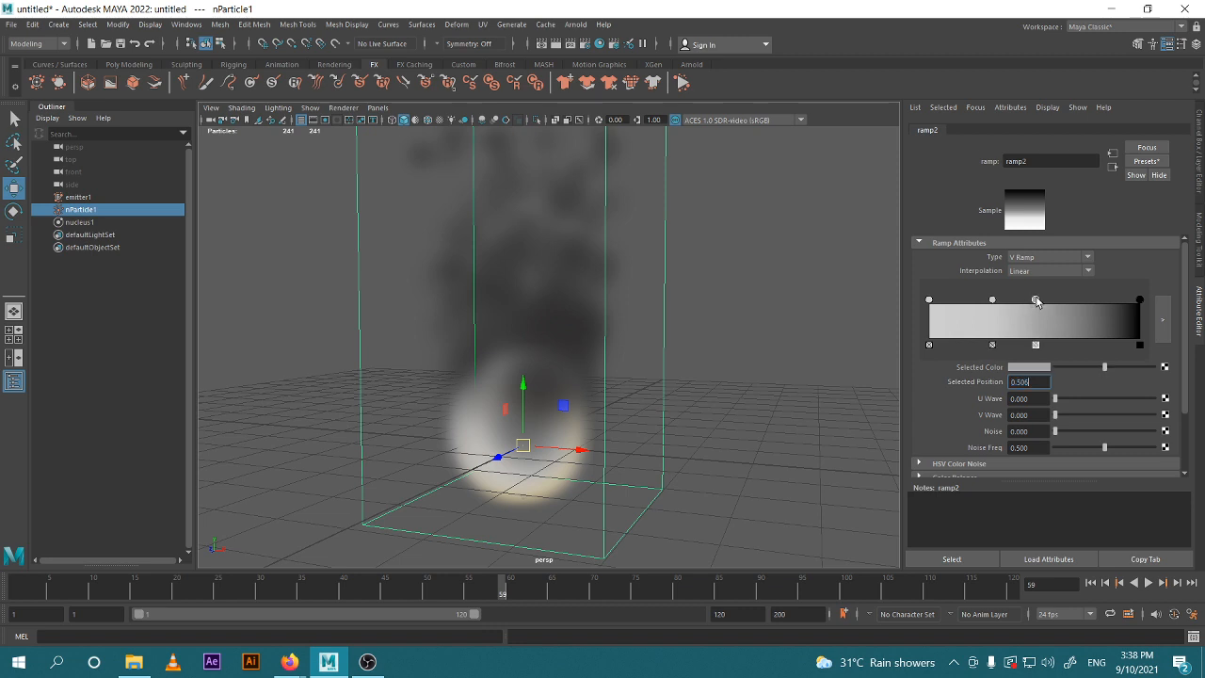
left_click_drag(1036, 299, 1081, 299)
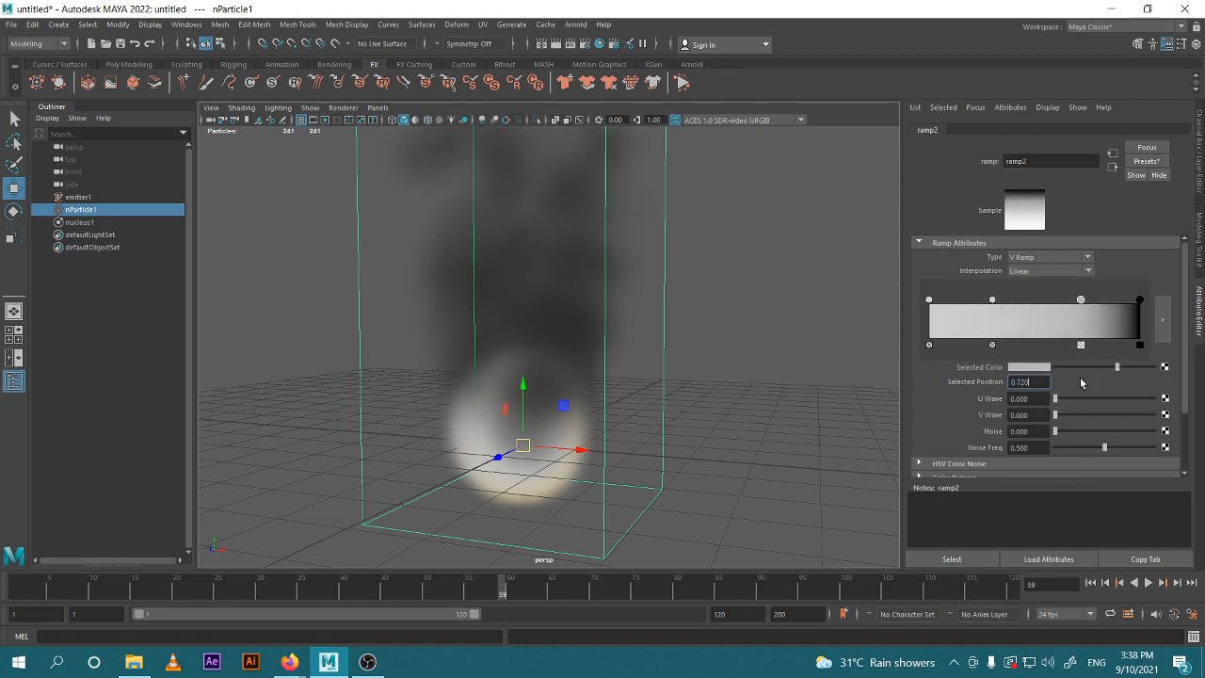
Set the ramp's Noise Freq to 0.8 and play the simulation from the first frame.
scroll(1111, 424, "down", 1)
left_click_drag(1036, 410, 940, 411)
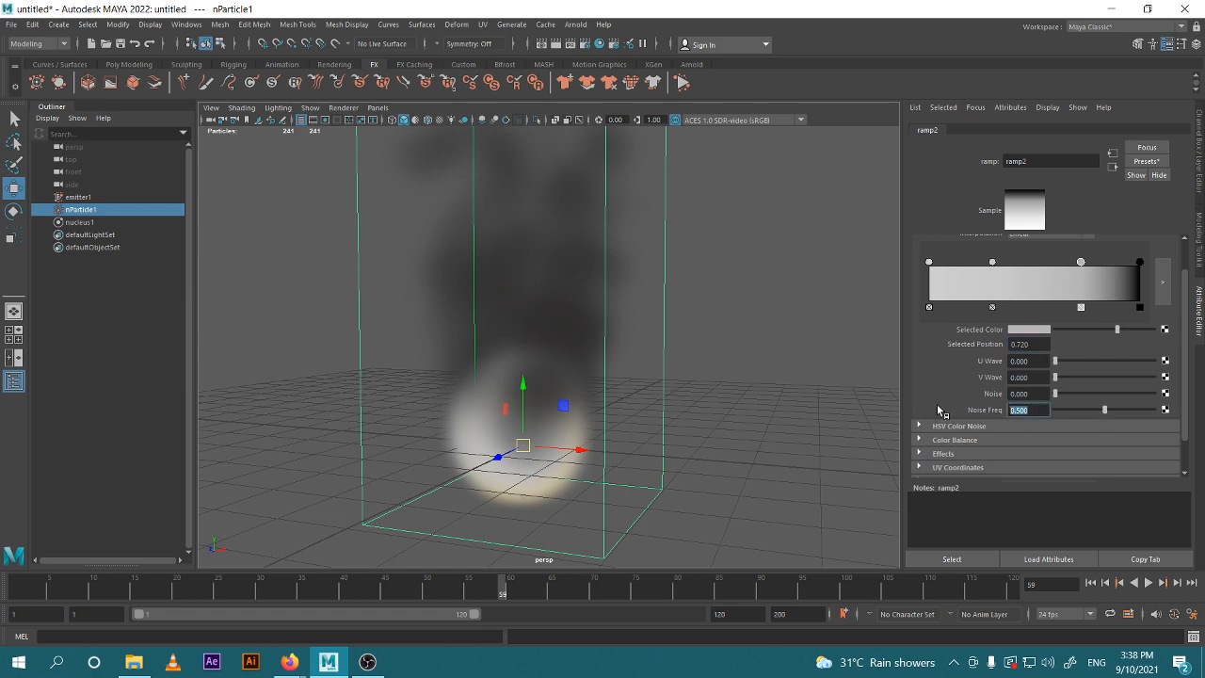
type("0.8")
key("Return")
left_click(1092, 583)
left_click(1149, 583)
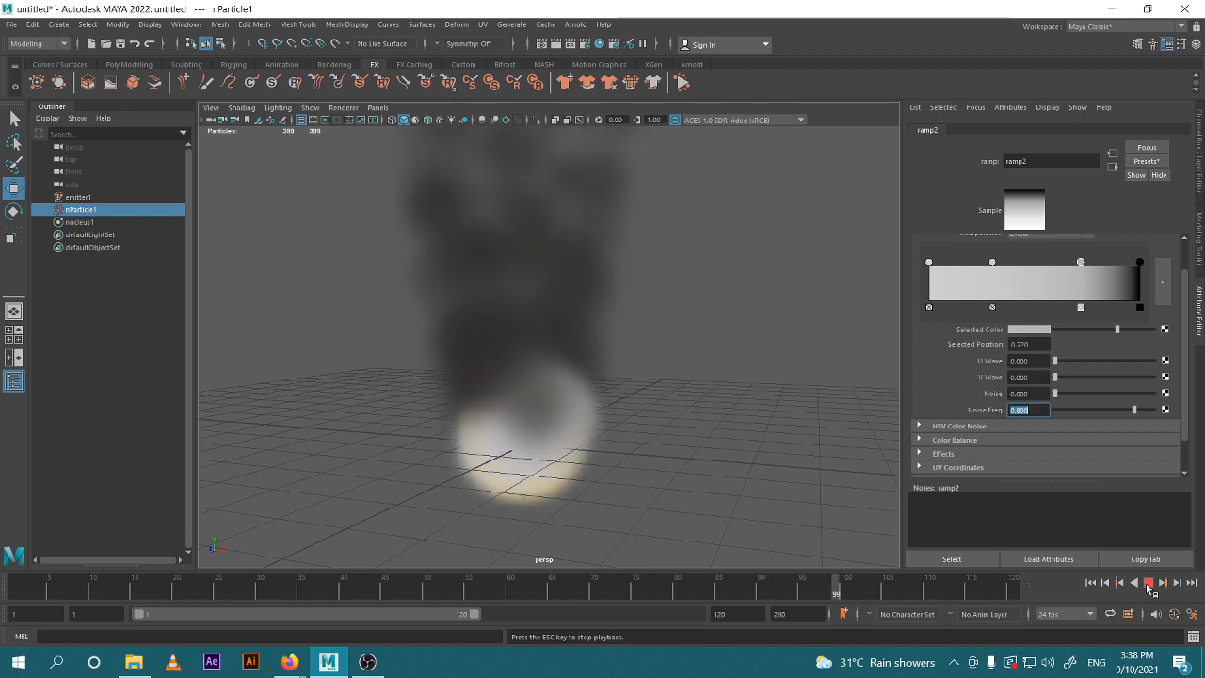
left_click(1149, 583)
Move the ramp's second entry to about 0.58, select the start entry, and play the simulation.
scroll(1039, 358, "up", 2)
left_click(1000, 300)
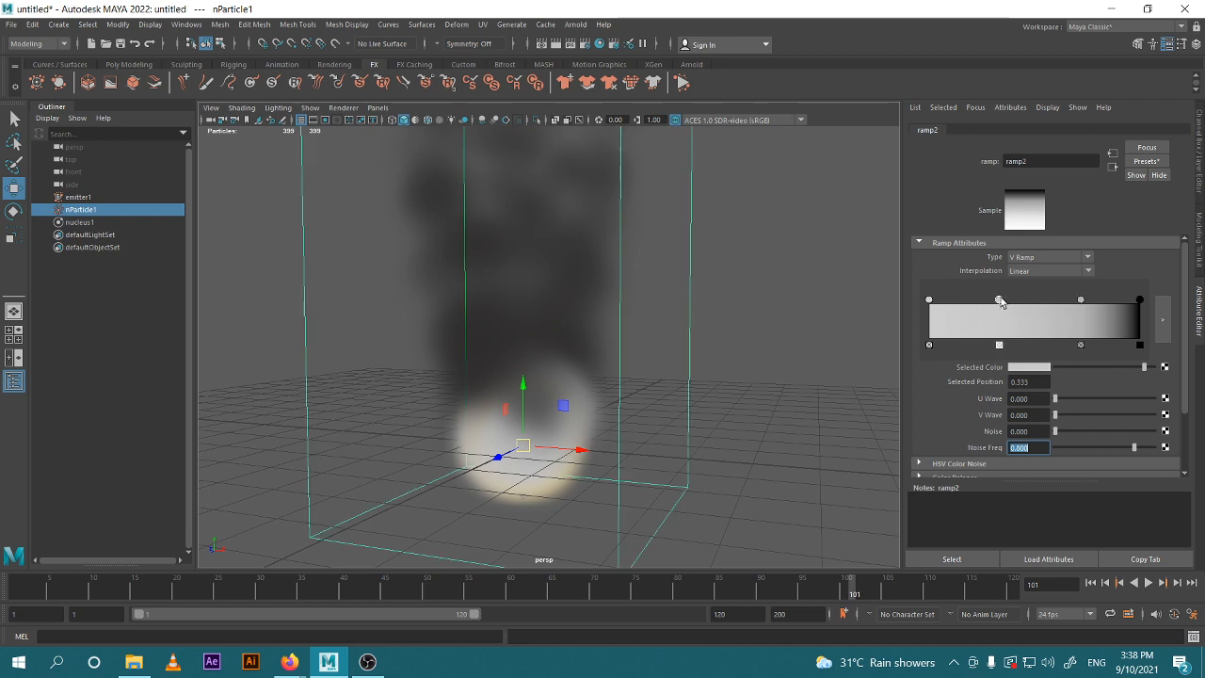
left_click_drag(1000, 301, 1052, 302)
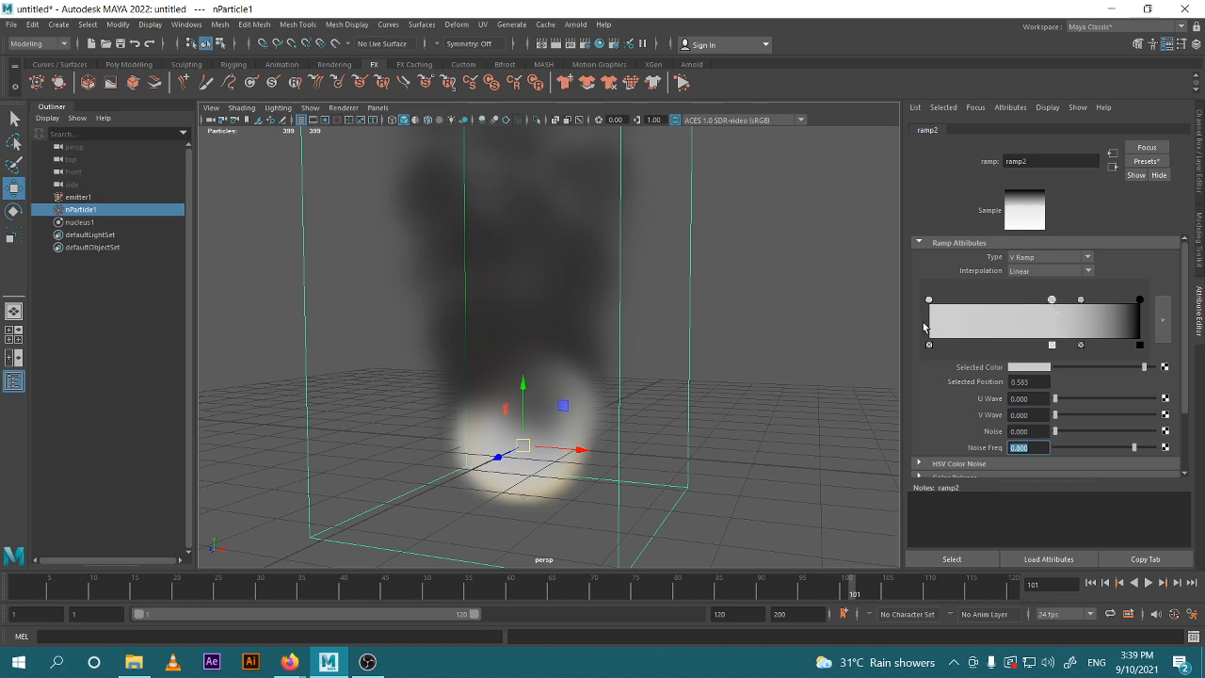
left_click(928, 300)
scroll(1041, 367, "down", 3)
left_click(1149, 583)
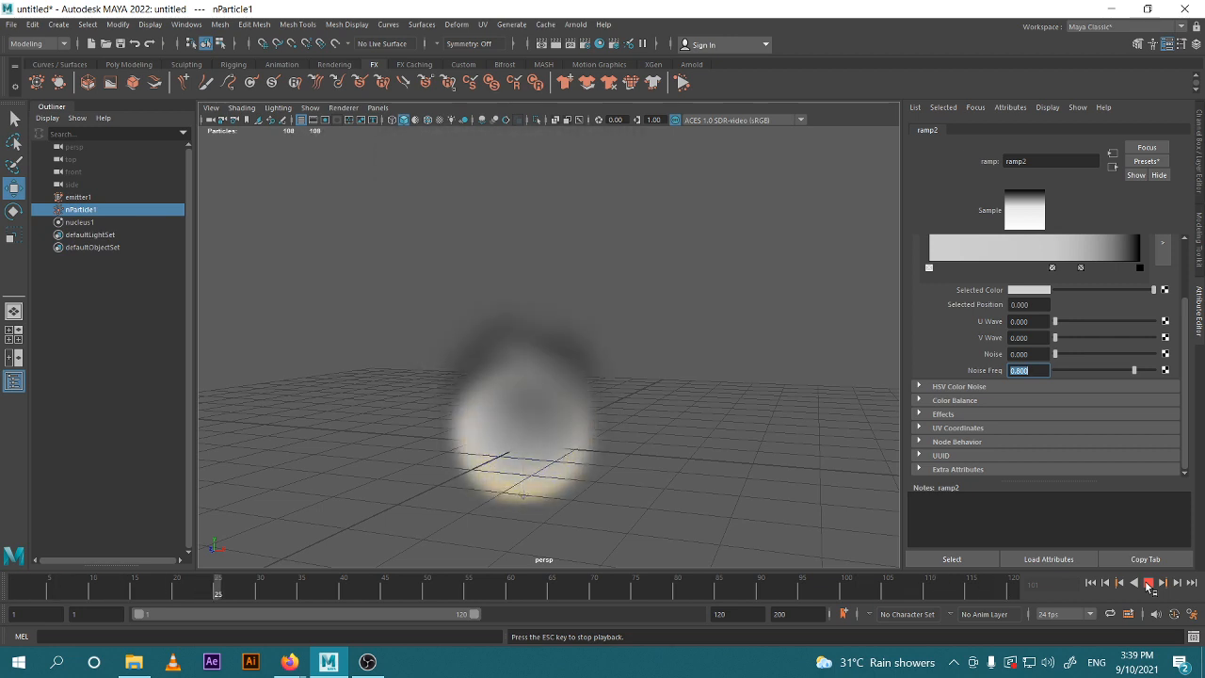
left_click(1148, 584)
Try the UV Ramp type, play the simulation from the first frame, and rewind it.
scroll(951, 260, "up", 3)
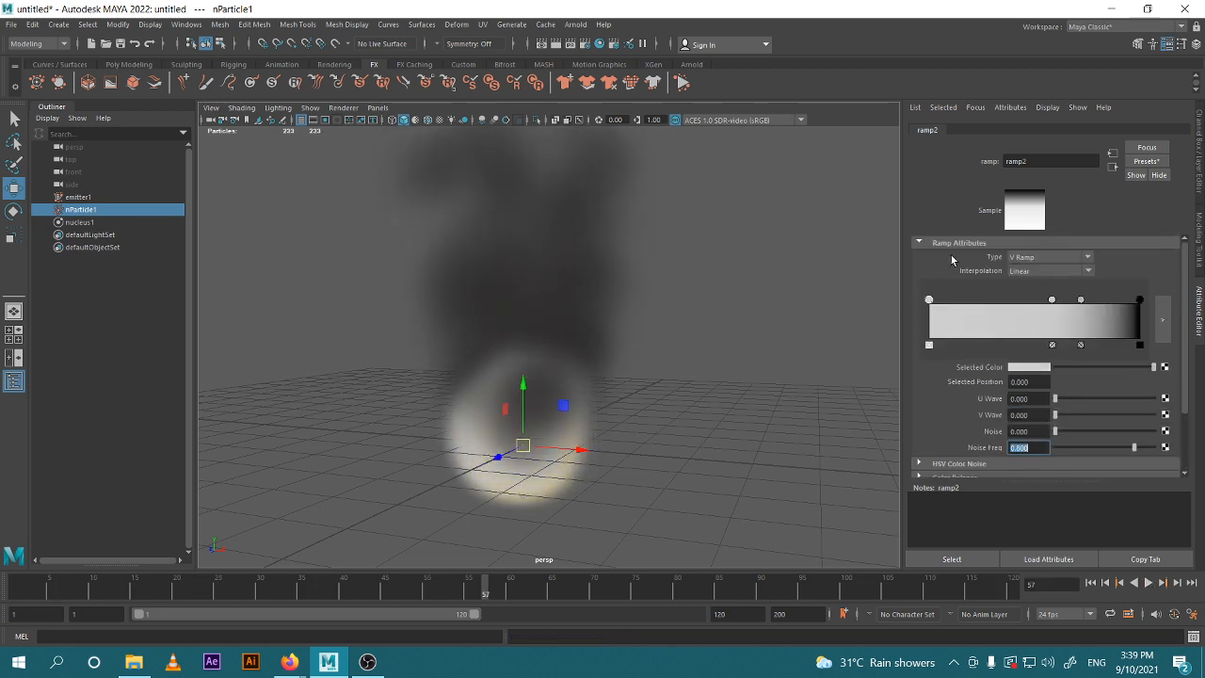
left_click(1046, 260)
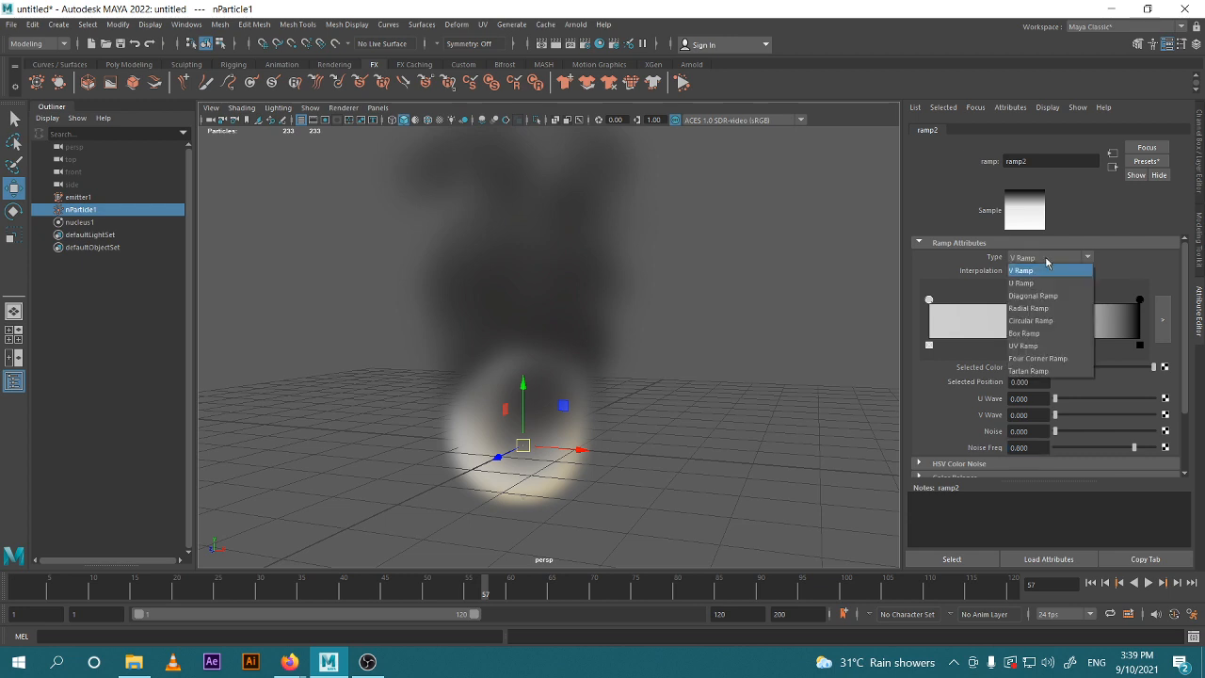
left_click(1058, 346)
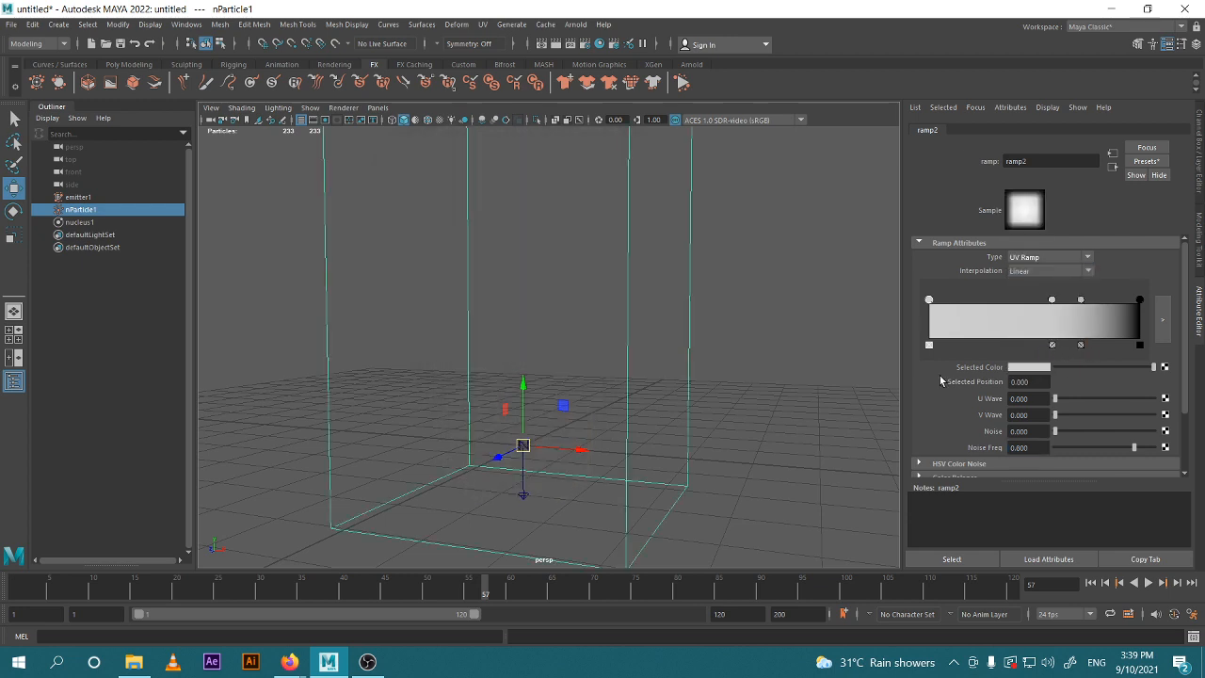
scroll(710, 330, "down", 3)
scroll(710, 330, "up", 1)
left_click(1090, 584)
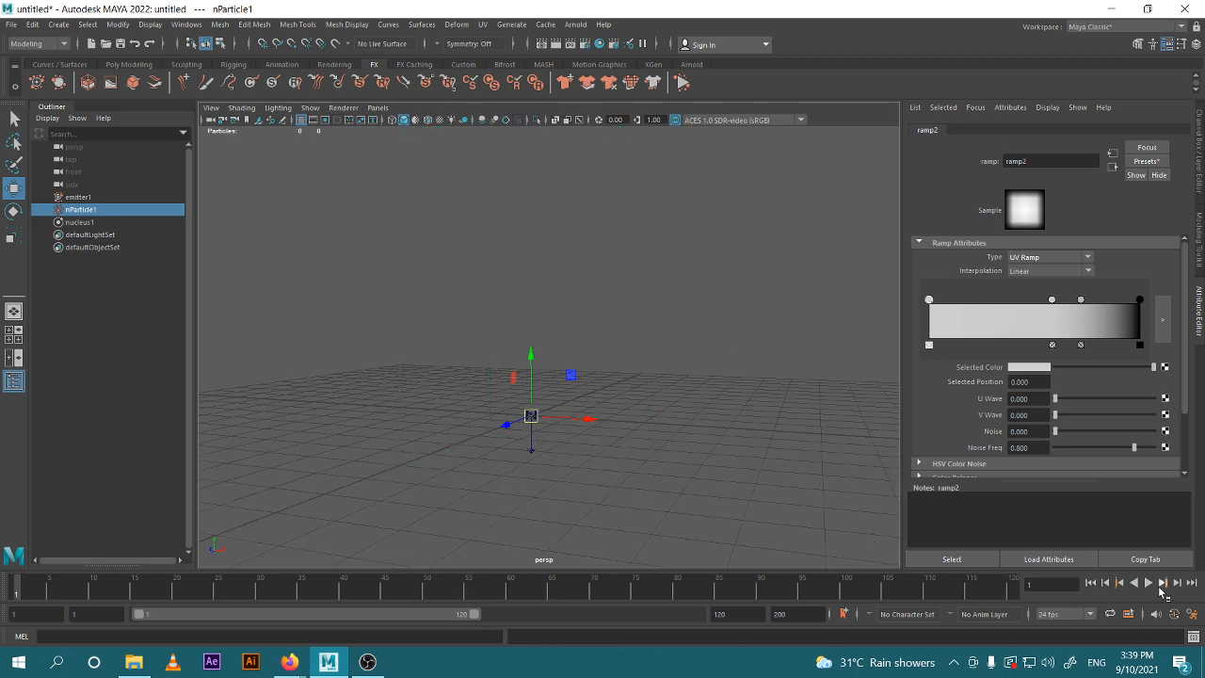
left_click(1148, 582)
left_click(1148, 583)
left_click(1091, 583)
Try the Radial Ramp type, return the ramp to V Ramp, and play the simulation.
left_click(1071, 260)
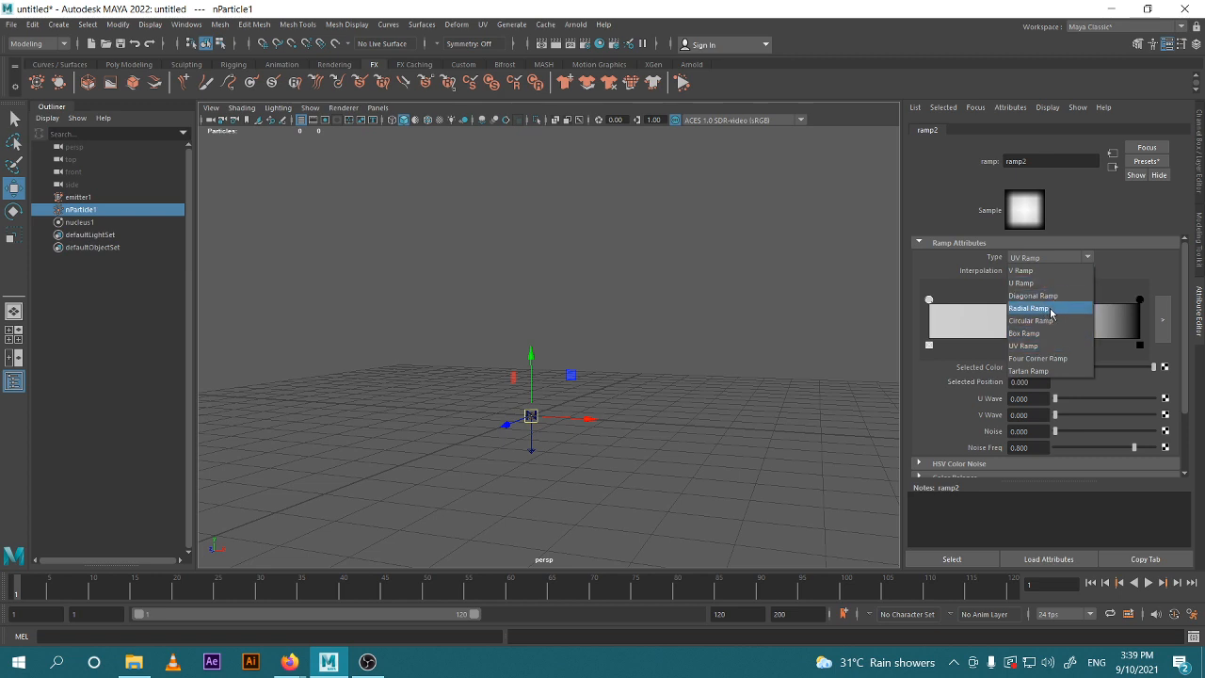
left_click(1053, 309)
left_click(1092, 258)
left_click(1053, 262)
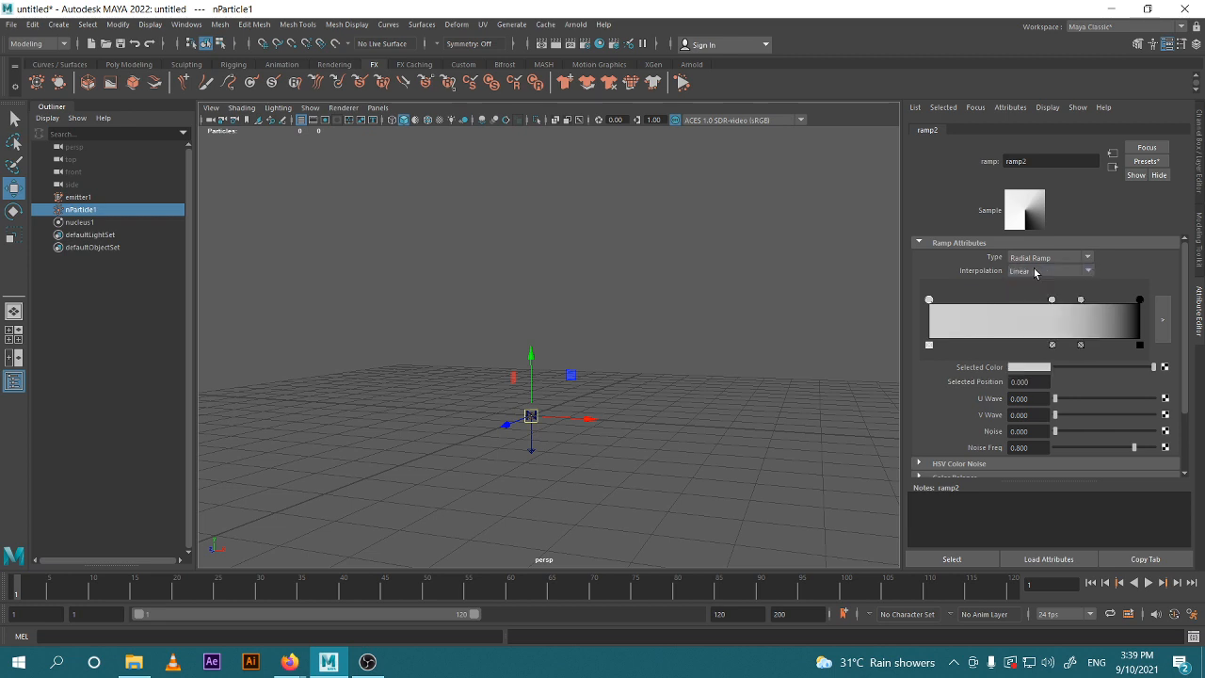
left_click(1150, 583)
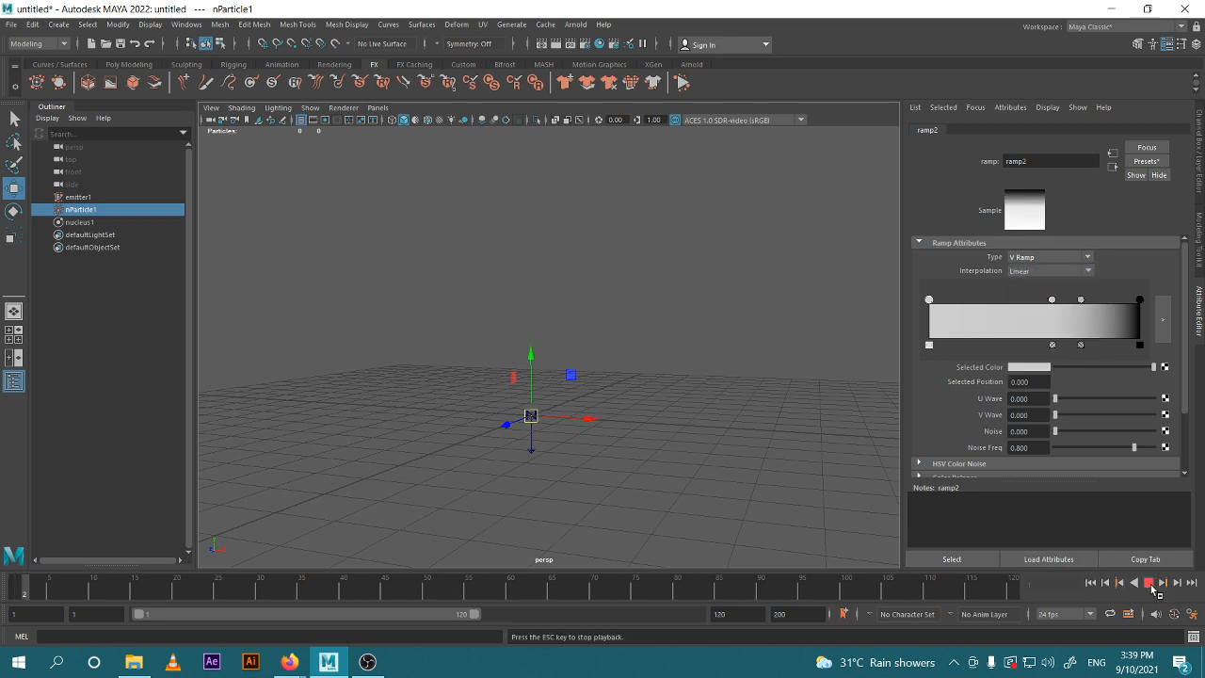
Try the U Ramp type and play the simulation.
left_click(1050, 257)
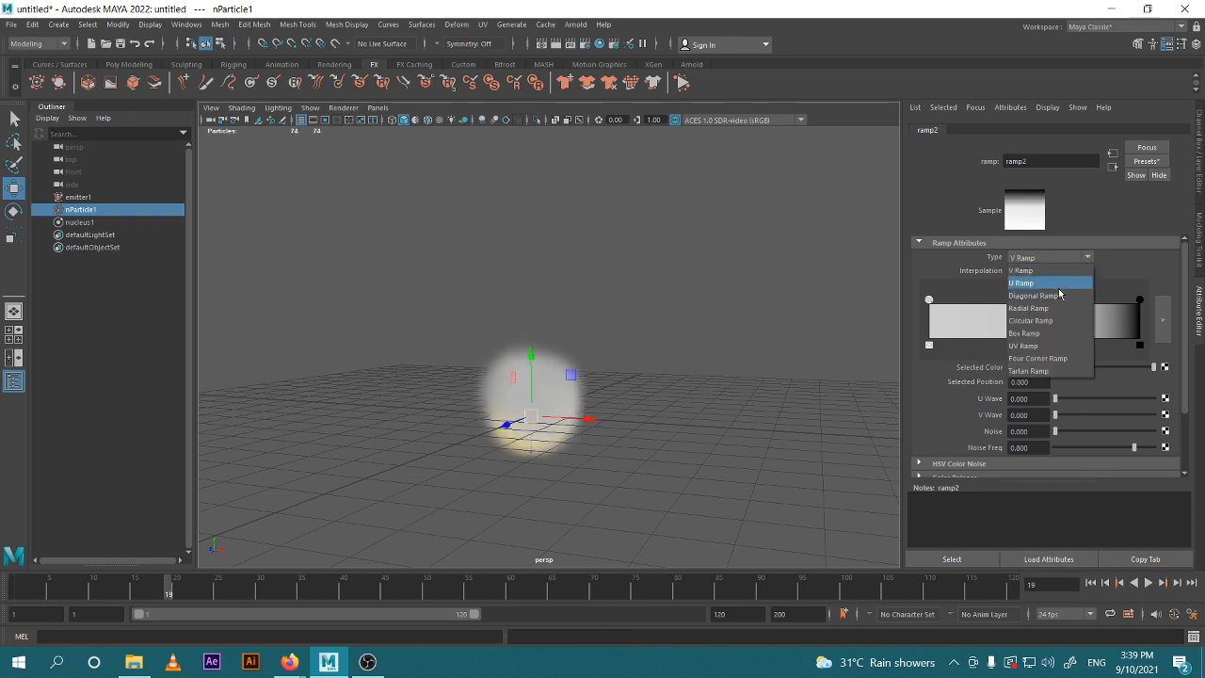
left_click(1045, 277)
left_click(1150, 583)
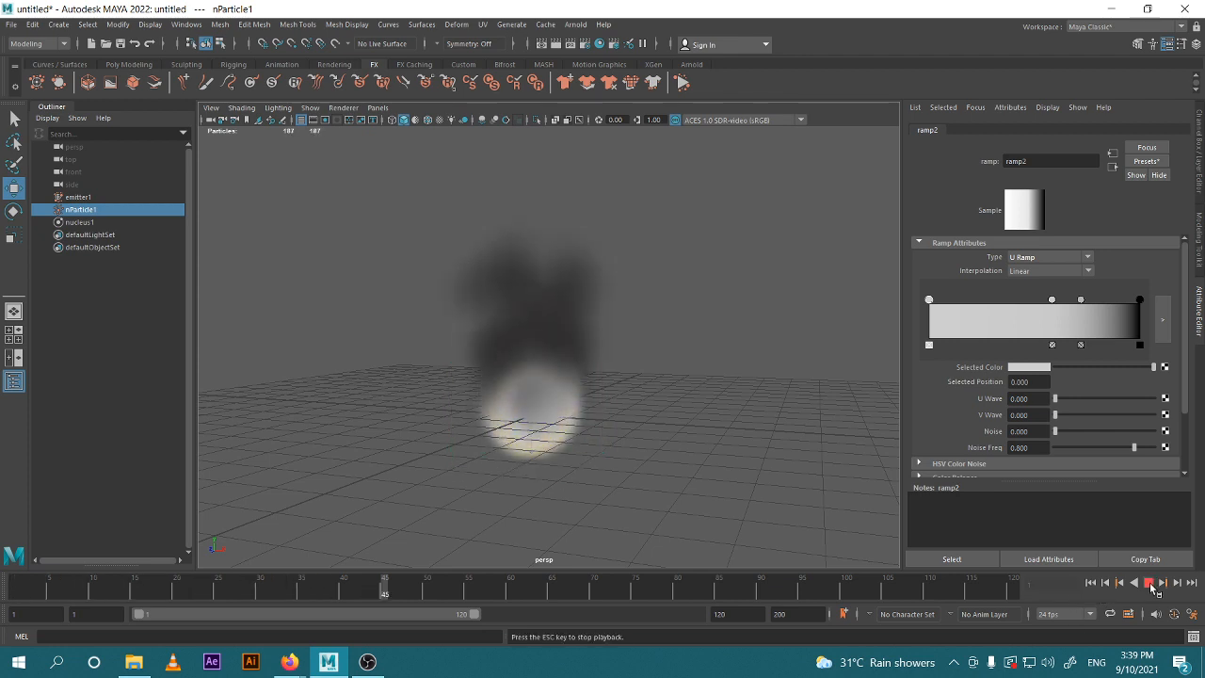
left_click(1149, 583)
Set the ramp type back to V Ramp and its interpolation to Exponential Up.
left_click(1050, 257)
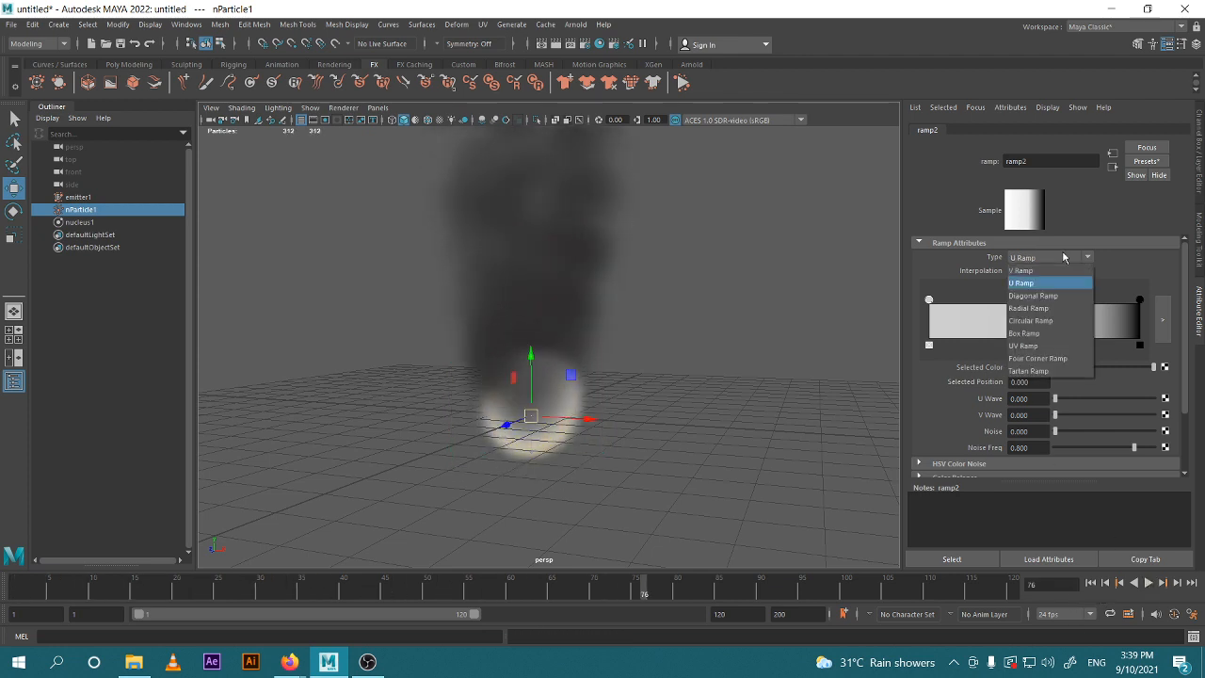
left_click(1055, 273)
left_click(1056, 272)
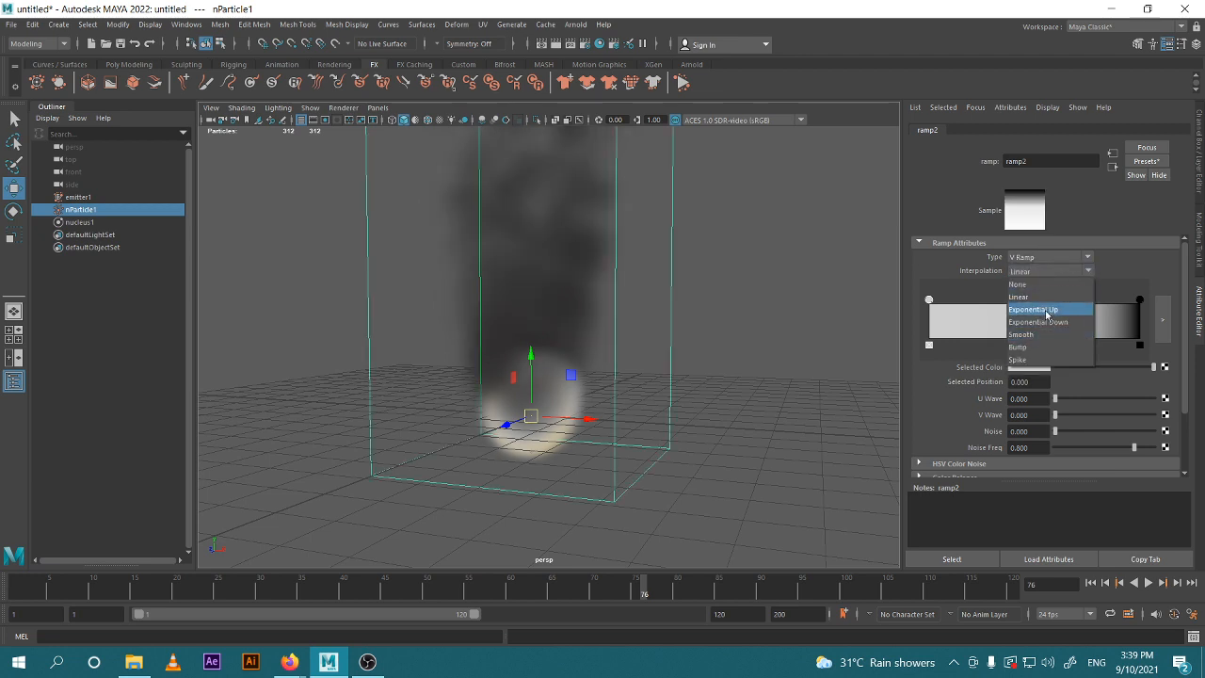
left_click(1066, 310)
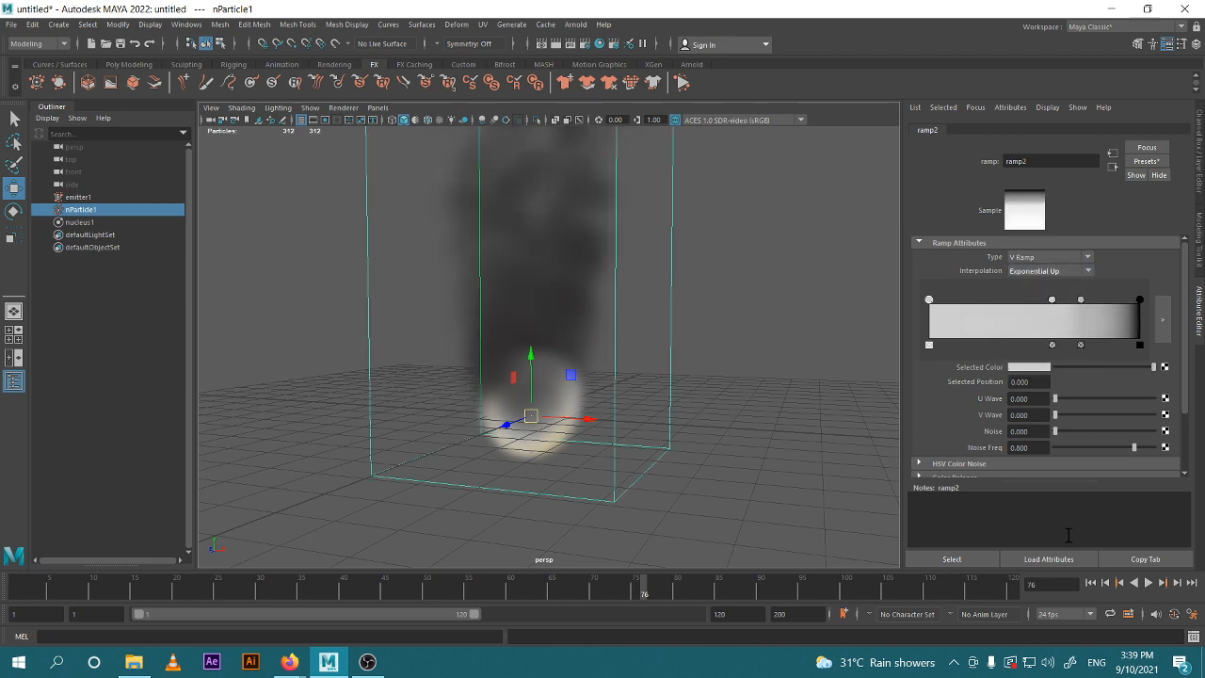
Play the simulation from the first frame with the Exponential Up interpolation and stop playback.
left_click(1090, 583)
left_click(1149, 583)
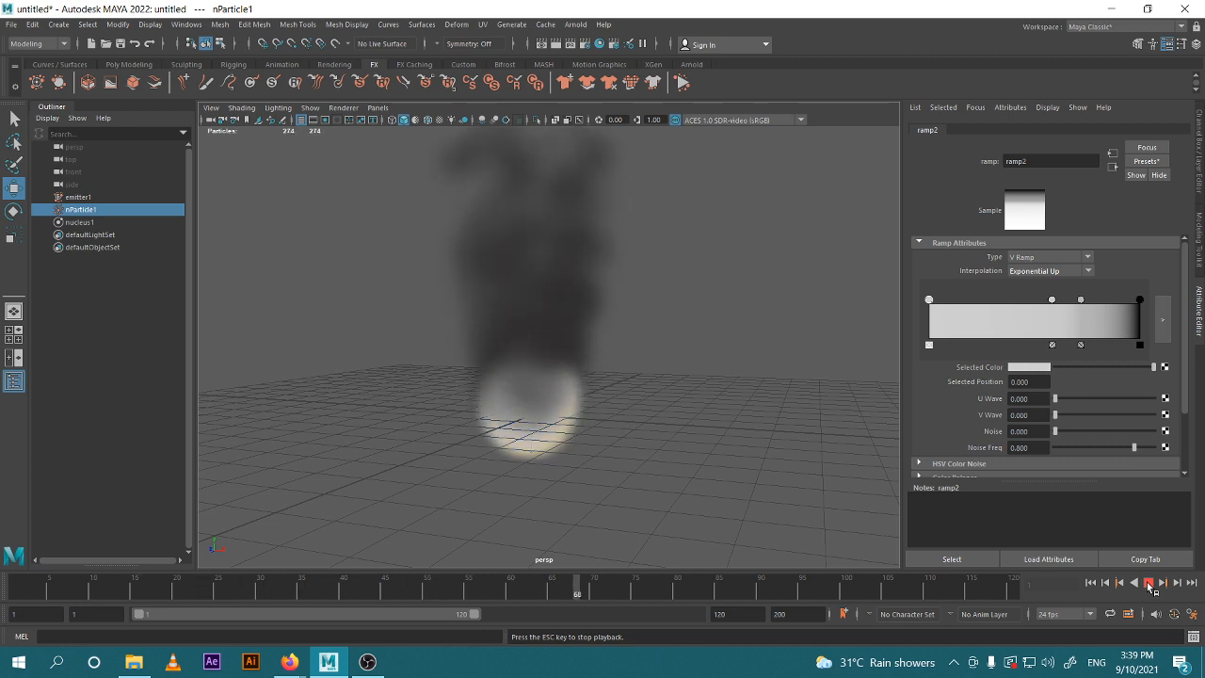
left_click(1149, 583)
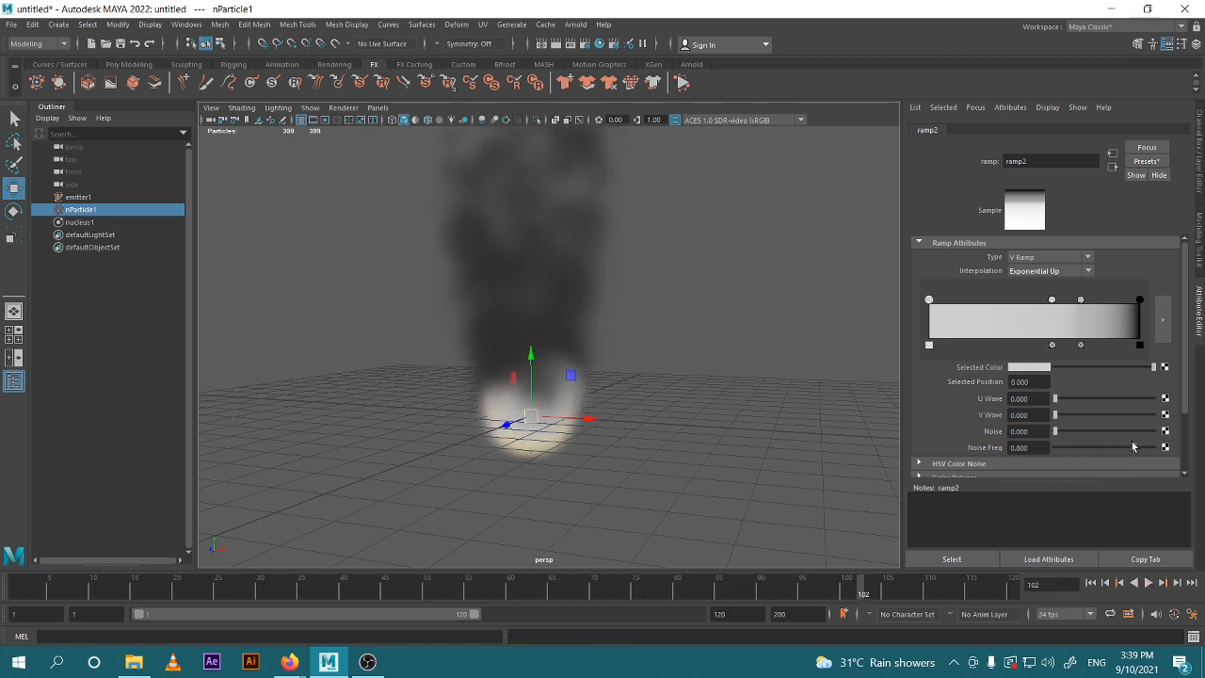
Lower the radius ramp's Noise Freq to 0.712 and move the middle light entry to position 0.429.
left_click_drag(1133, 448, 1094, 450)
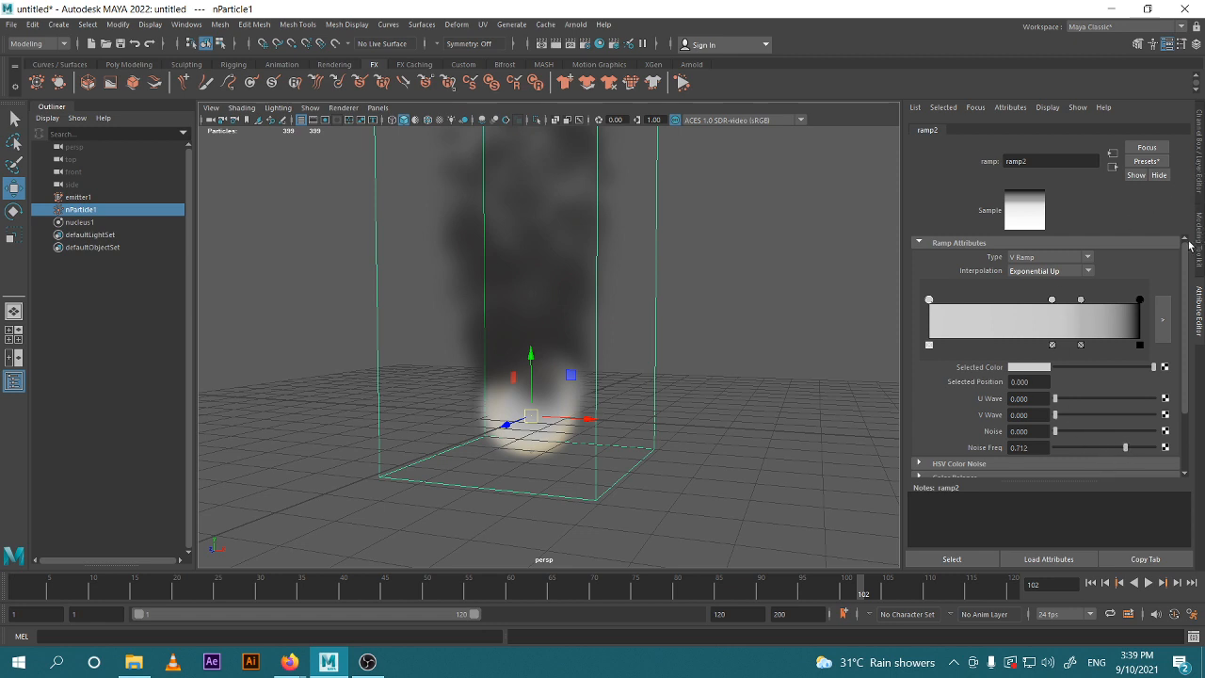
left_click(1112, 166)
left_click(1112, 153)
left_click_drag(1052, 305, 1020, 305)
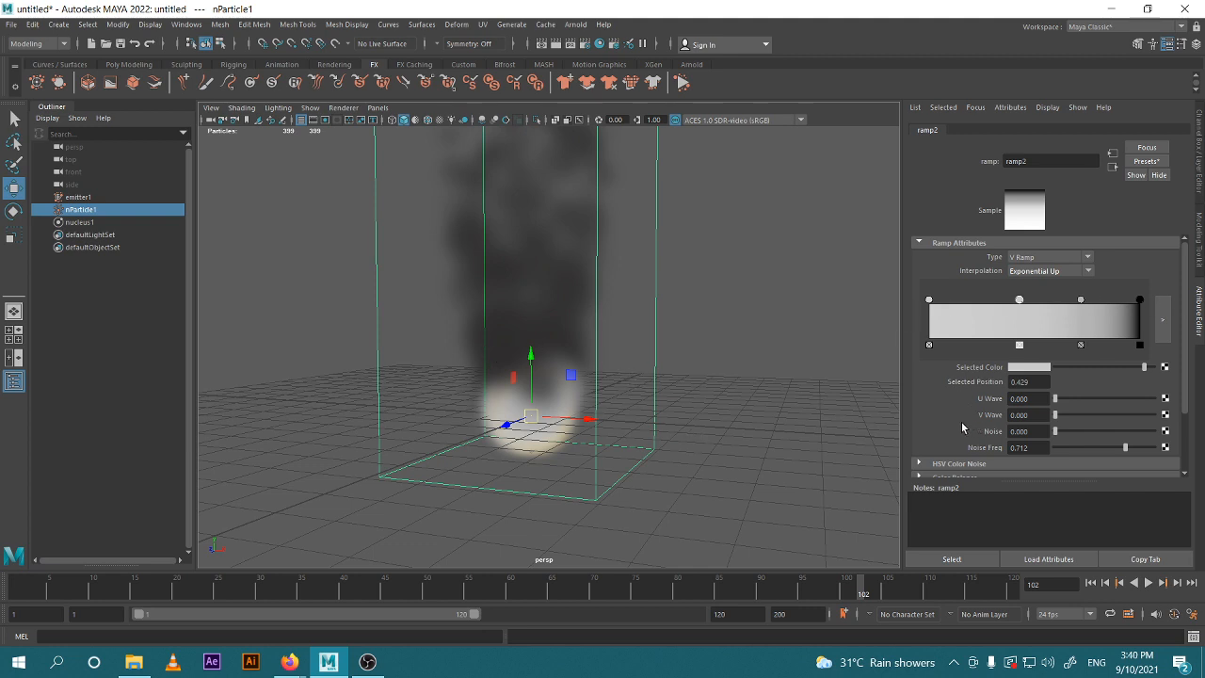
Set the ramp entry at position 0.720 to black and play the simulation from the first frame.
left_click(1081, 300)
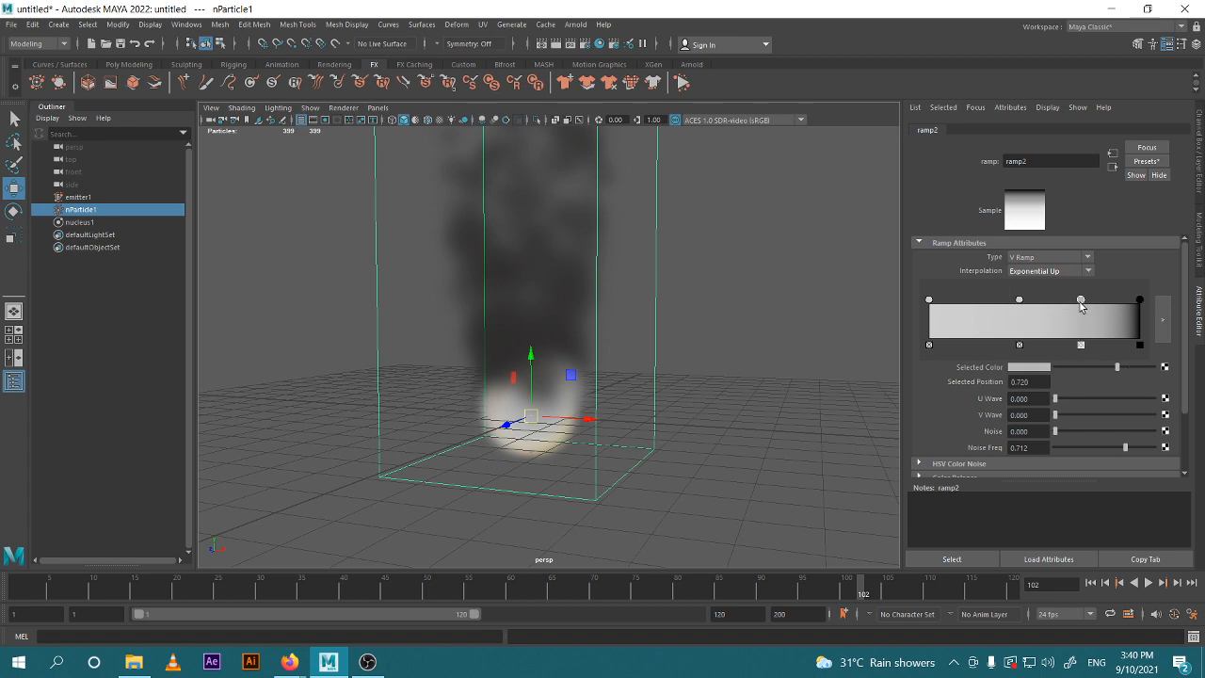
left_click_drag(1120, 367, 1056, 364)
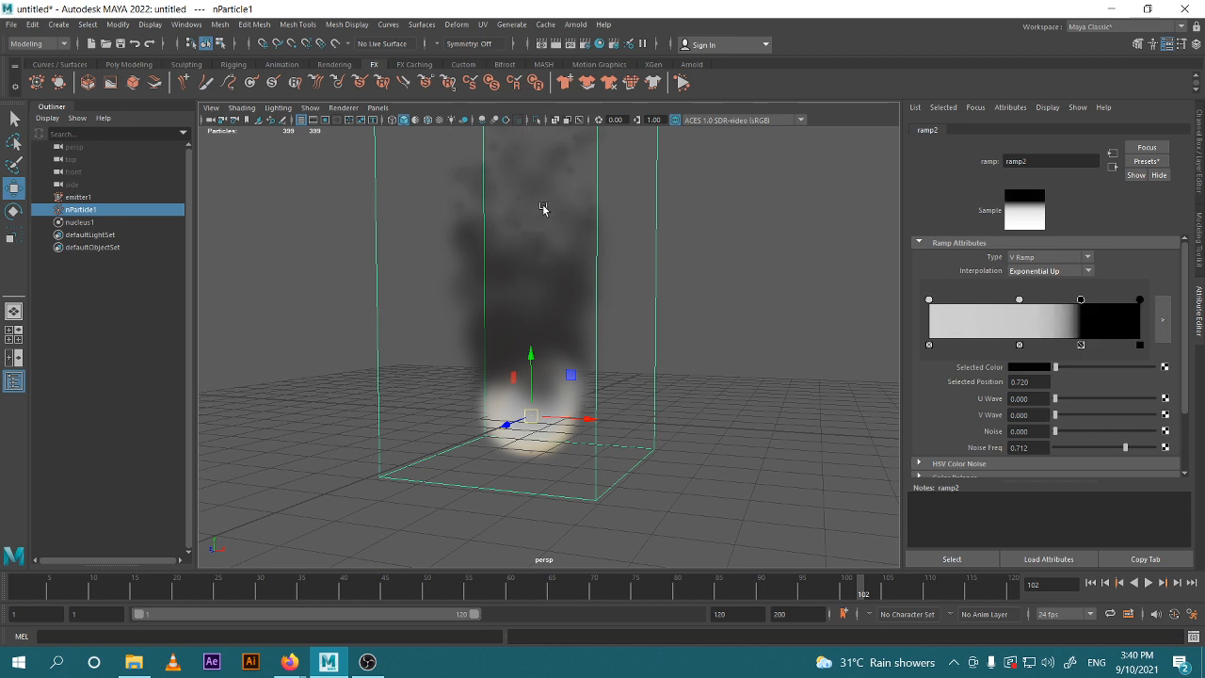
left_click(1091, 583)
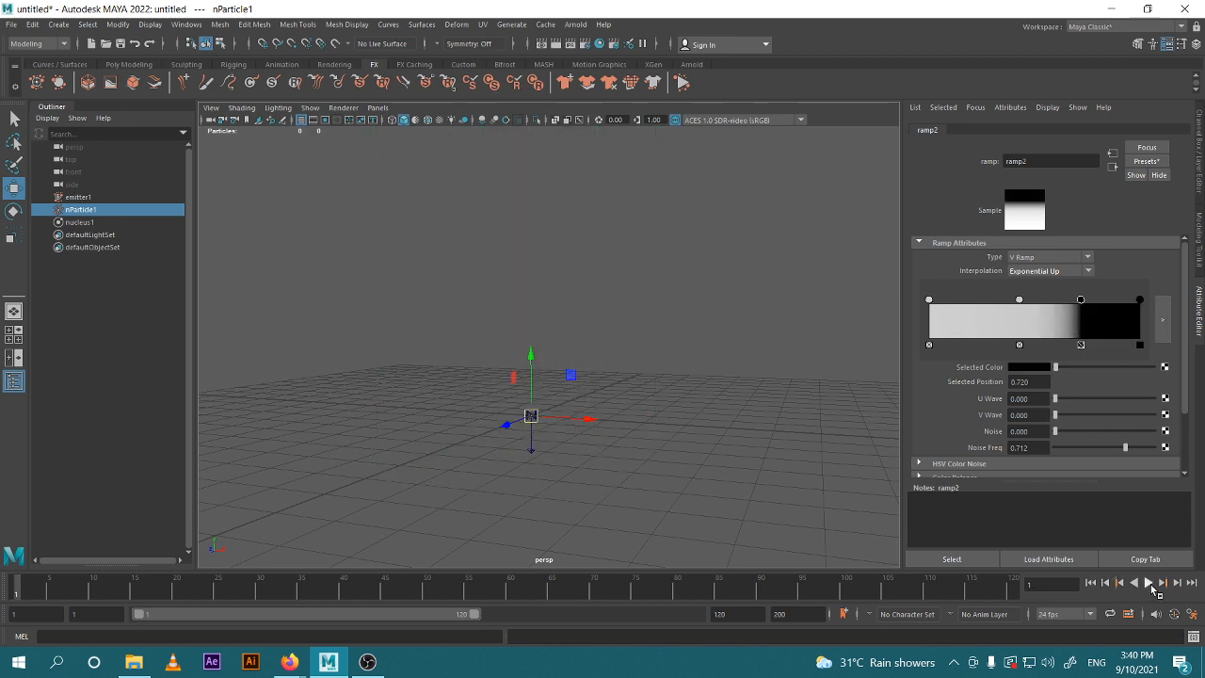
left_click(1149, 583)
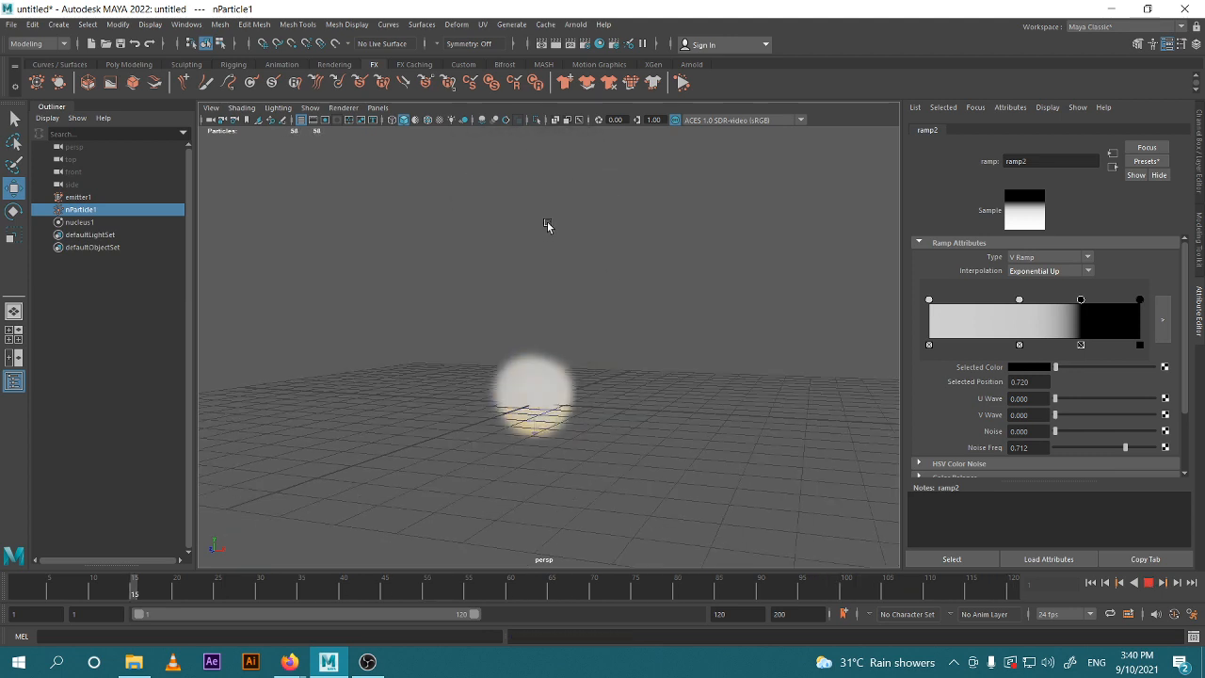
Move the middle light entry close to the black 0.720 entry and add a new ramp entry at position 0.295.
left_click(1019, 345)
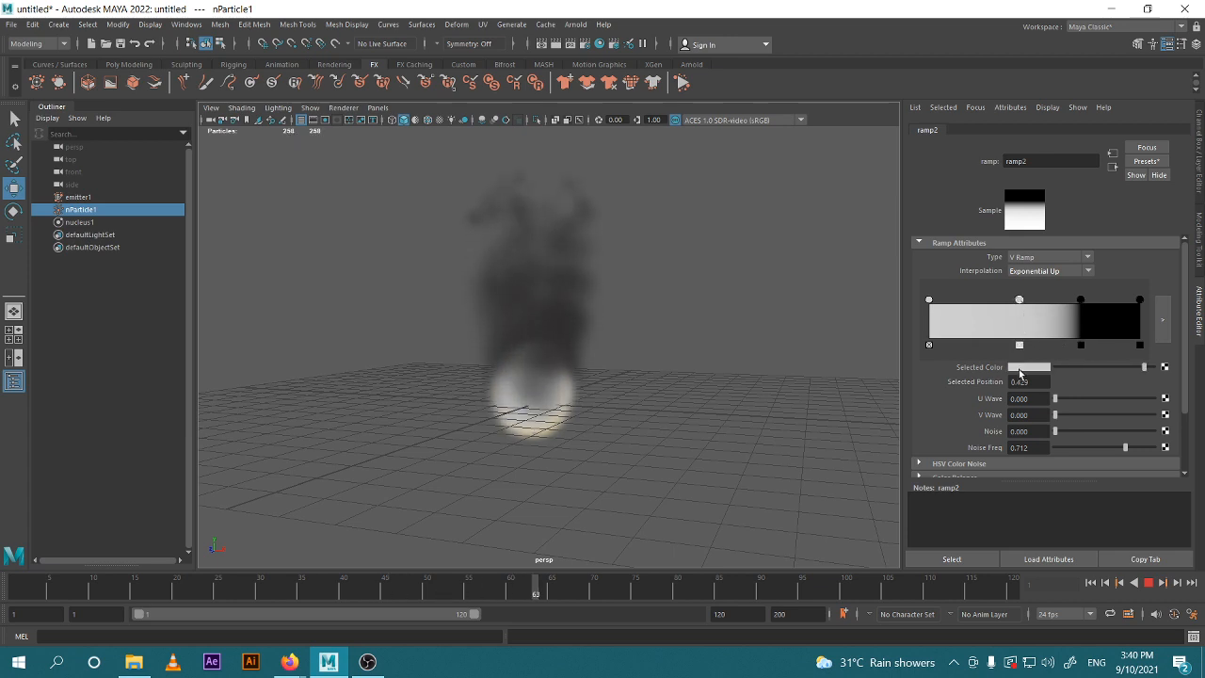
left_click_drag(1019, 301, 1060, 306)
left_click(992, 323)
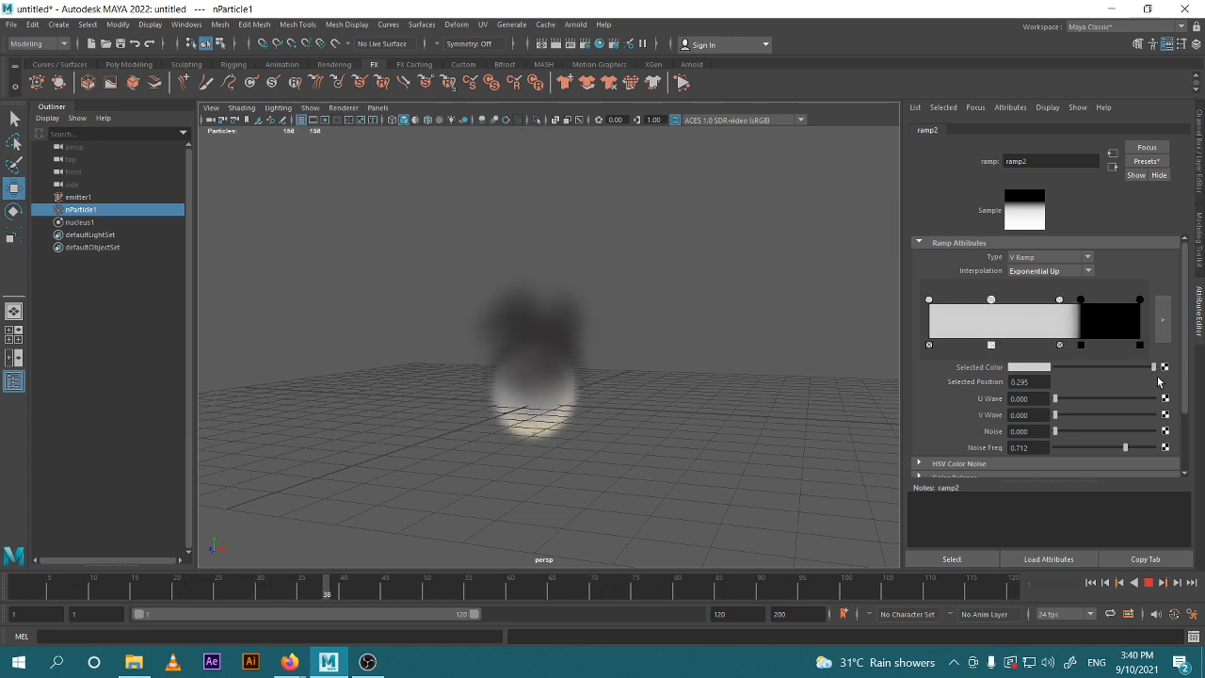
Try darkening the ramp entry at position 0.295 to black, and settle on light grey for it.
left_click_drag(1147, 368, 1090, 369)
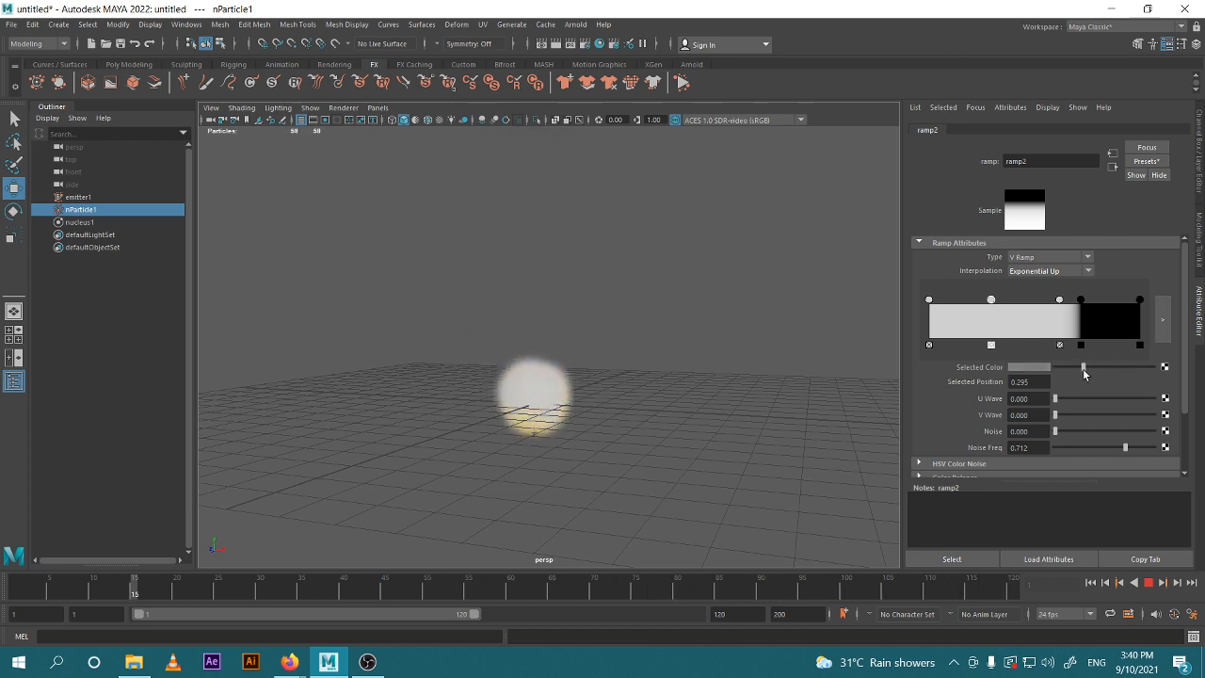
left_click_drag(1085, 371, 1056, 369)
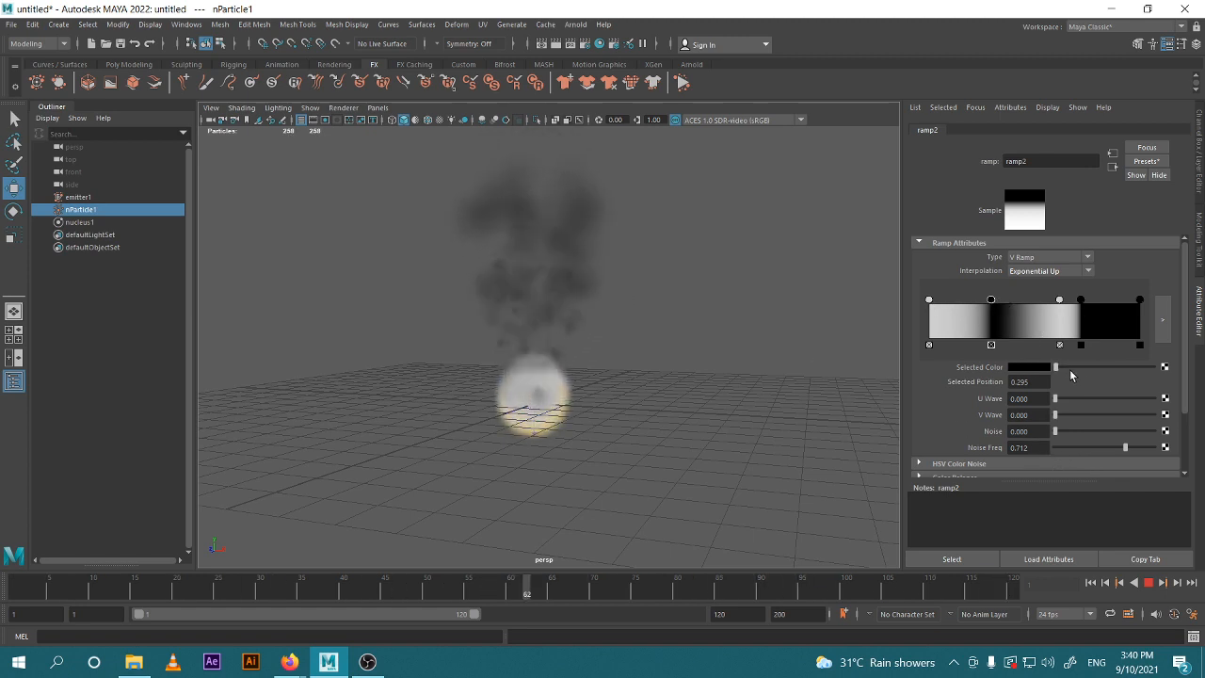
left_click_drag(1056, 366, 1116, 368)
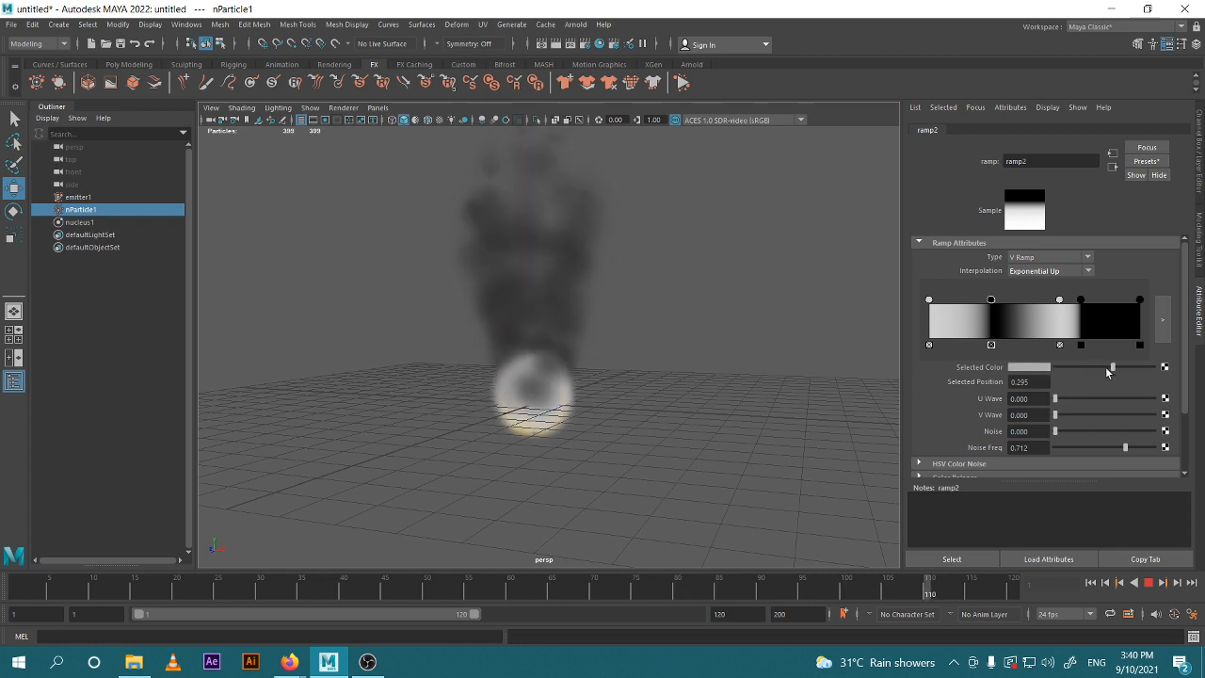
Set the radius ramp's Noise Freq to 1.
left_click_drag(548, 380, 612, 391, "alt")
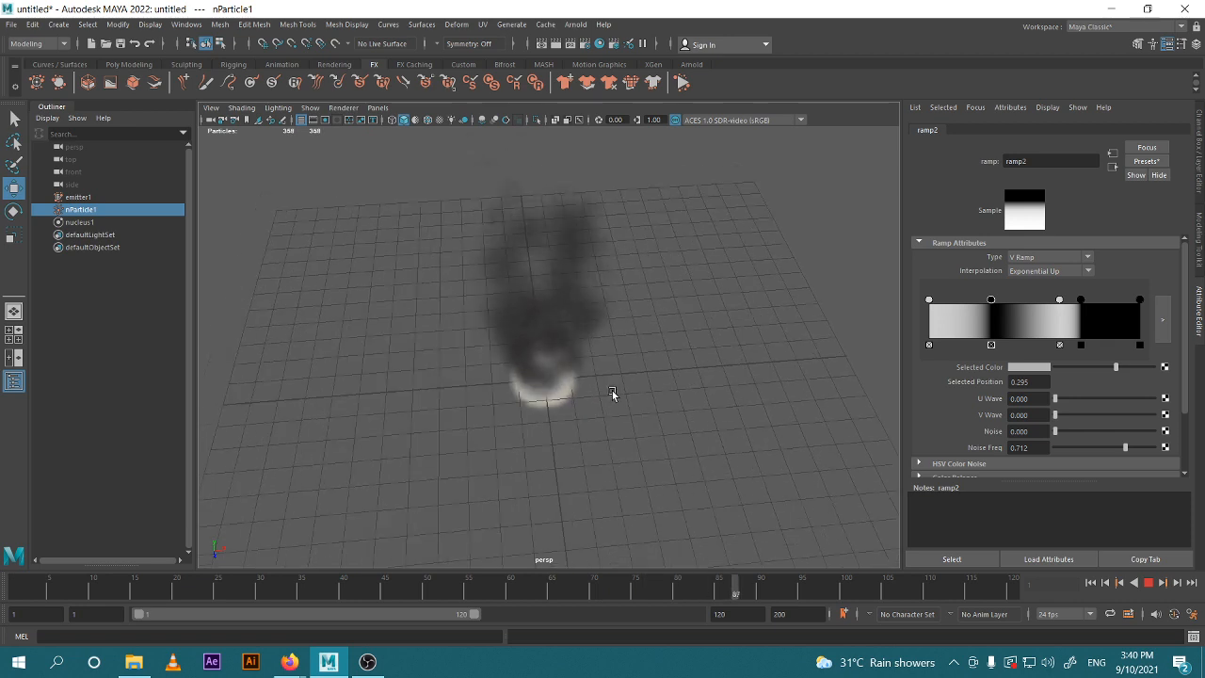
scroll(1092, 449, "down", 3)
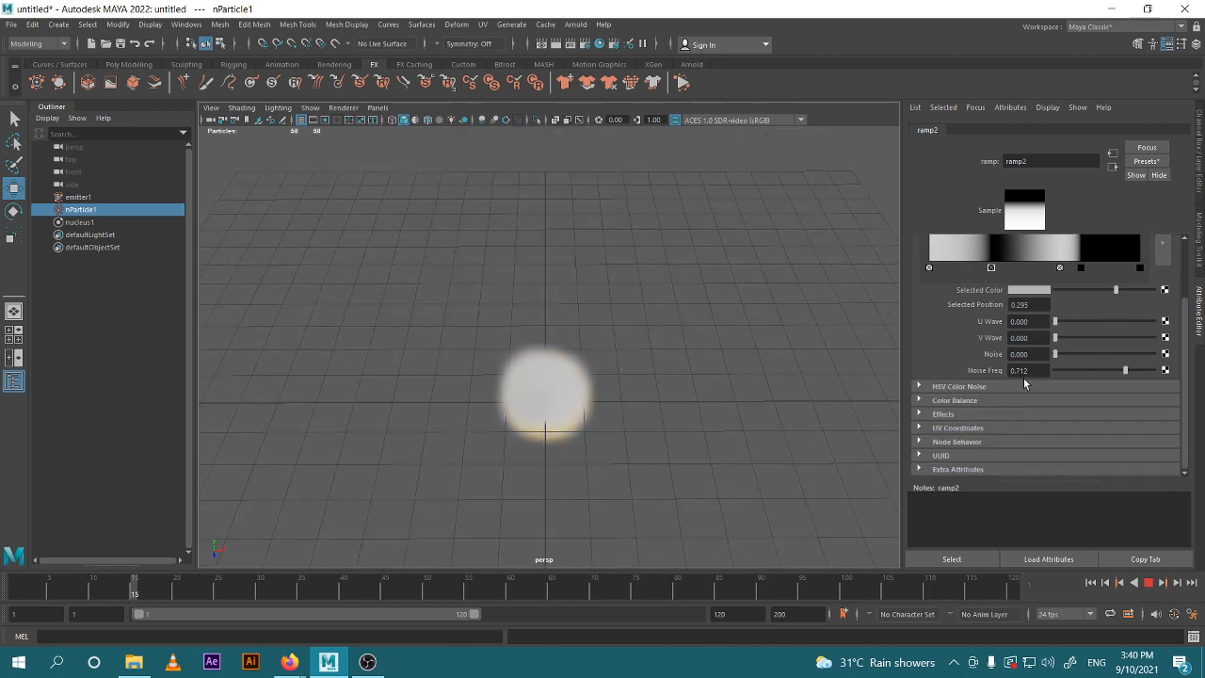
left_click_drag(1032, 371, 1001, 375)
type("1")
key("Return")
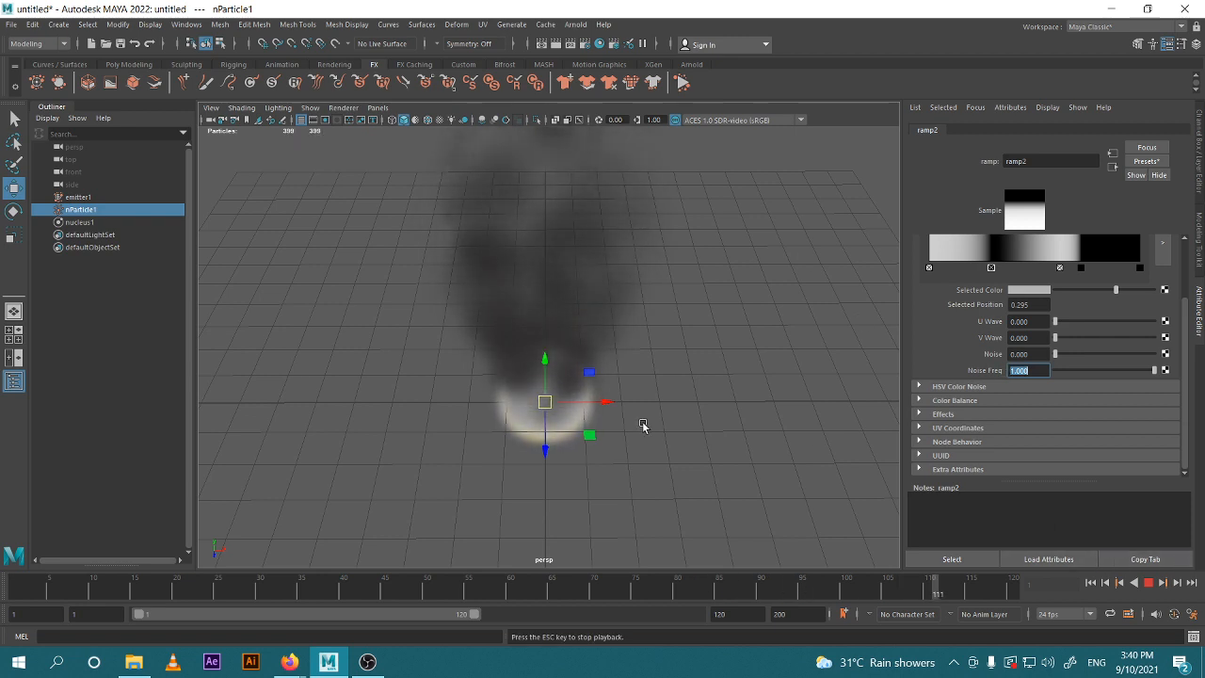
Replay the simulation from the first frame and examine the smoke plume's shape from different angles and distances.
mouse_move(631, 424)
left_mouse_down("alt")
mouse_move(613, 436)
mouse_move(678, 435)
mouse_move(636, 436)
left_mouse_up("alt")
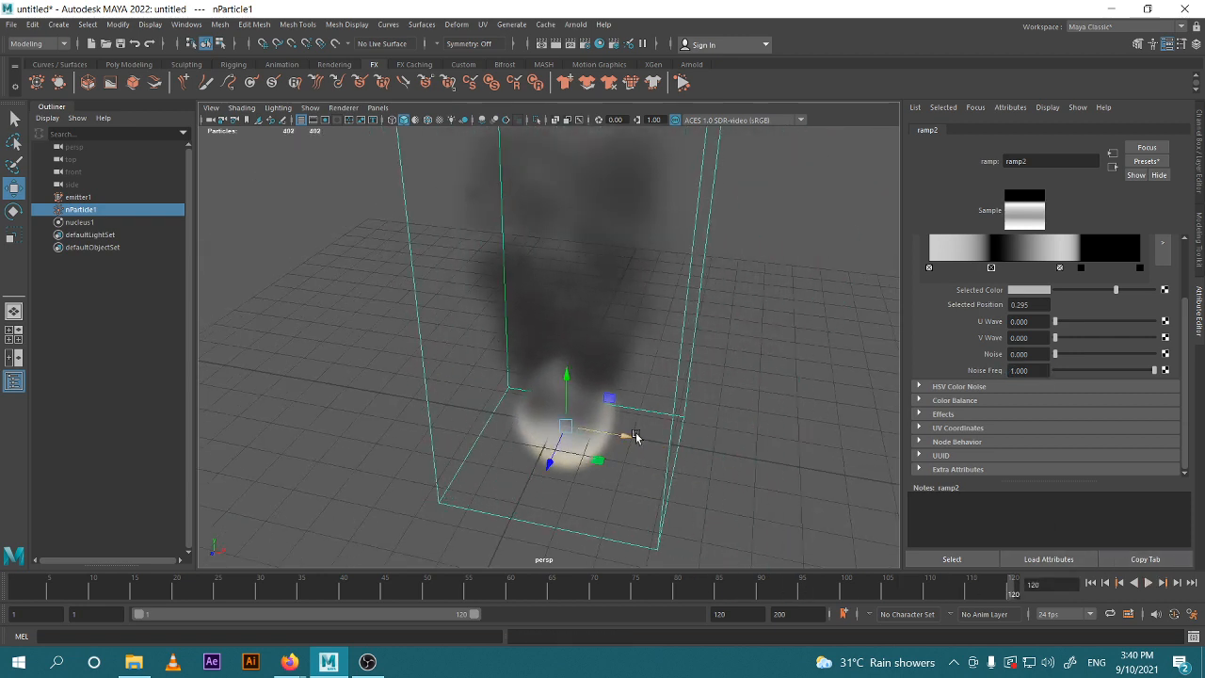
left_click(1093, 582)
left_click(1151, 582)
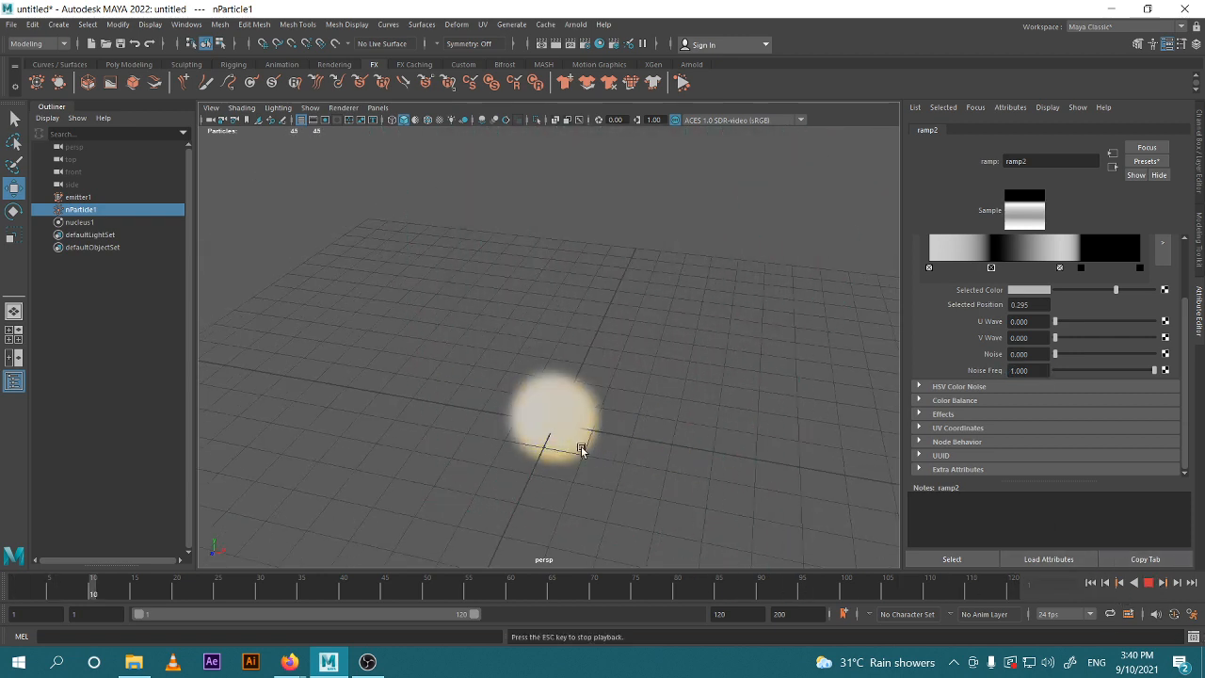
left_click_drag(597, 429, 646, 406, "alt")
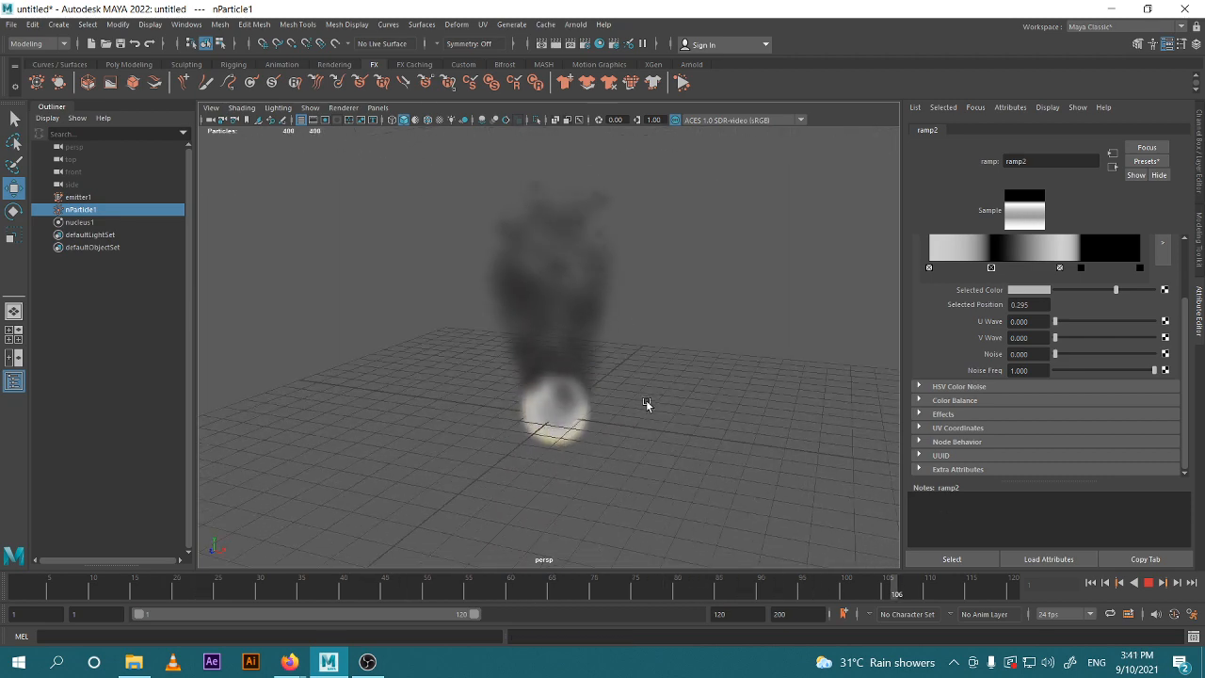
scroll(629, 293, "up", 4)
middle_click_drag(629, 293, 639, 411, "alt")
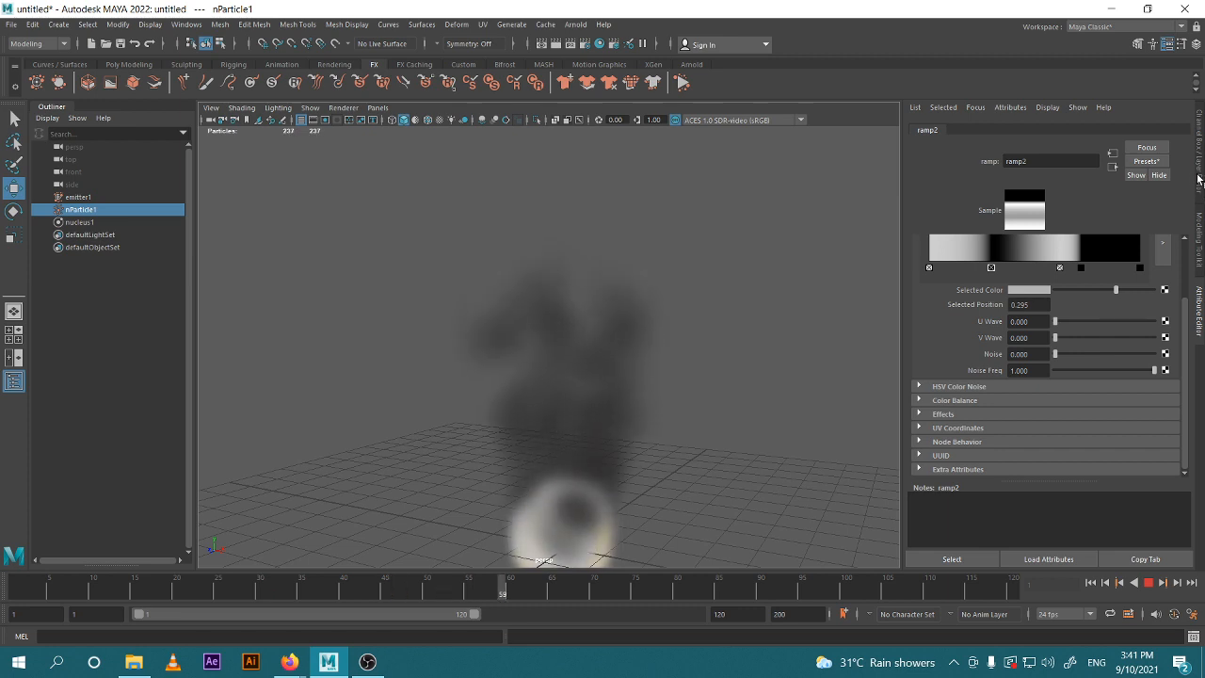
left_click(506, 270)
scroll(506, 271, "down", 5)
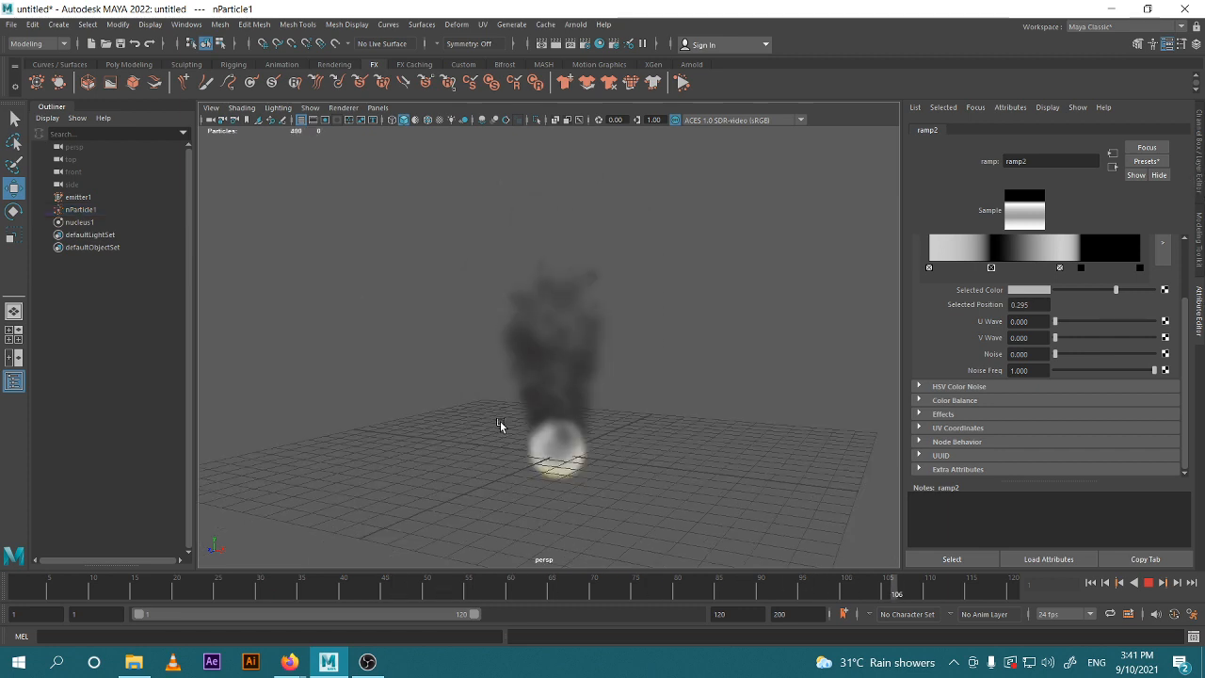
left_click_drag(500, 425, 681, 474)
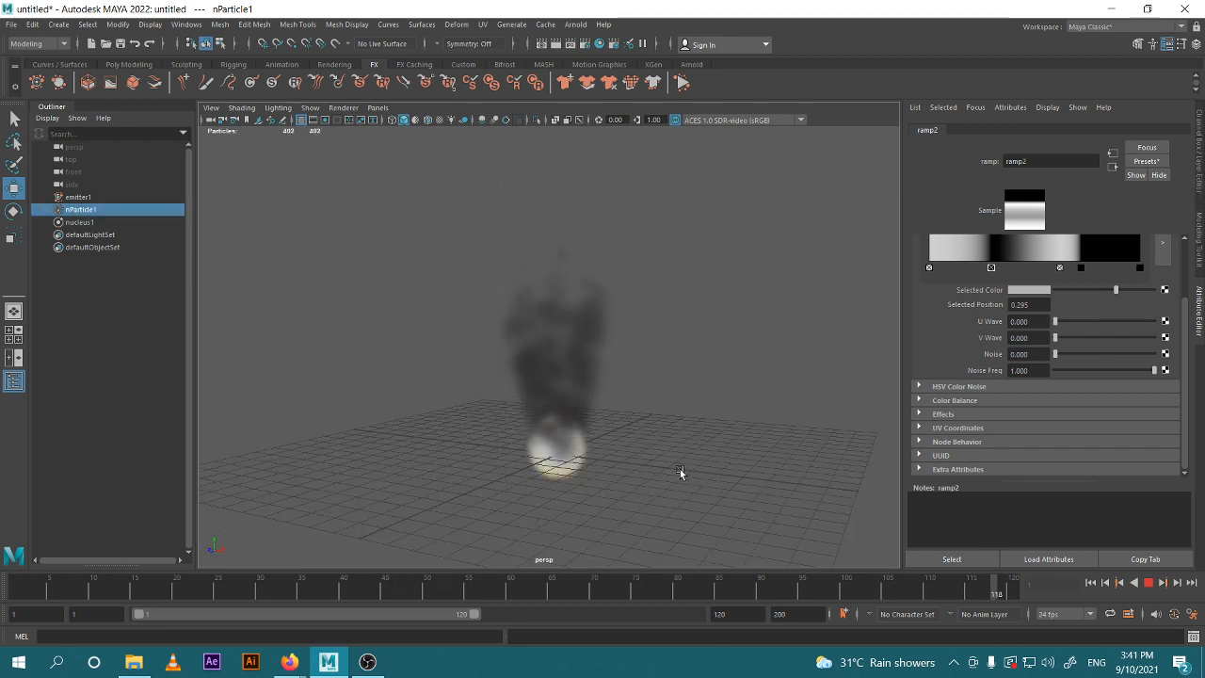
Go from ramp2 back through its connections to the nParticleShape1 attributes.
left_click(1113, 166)
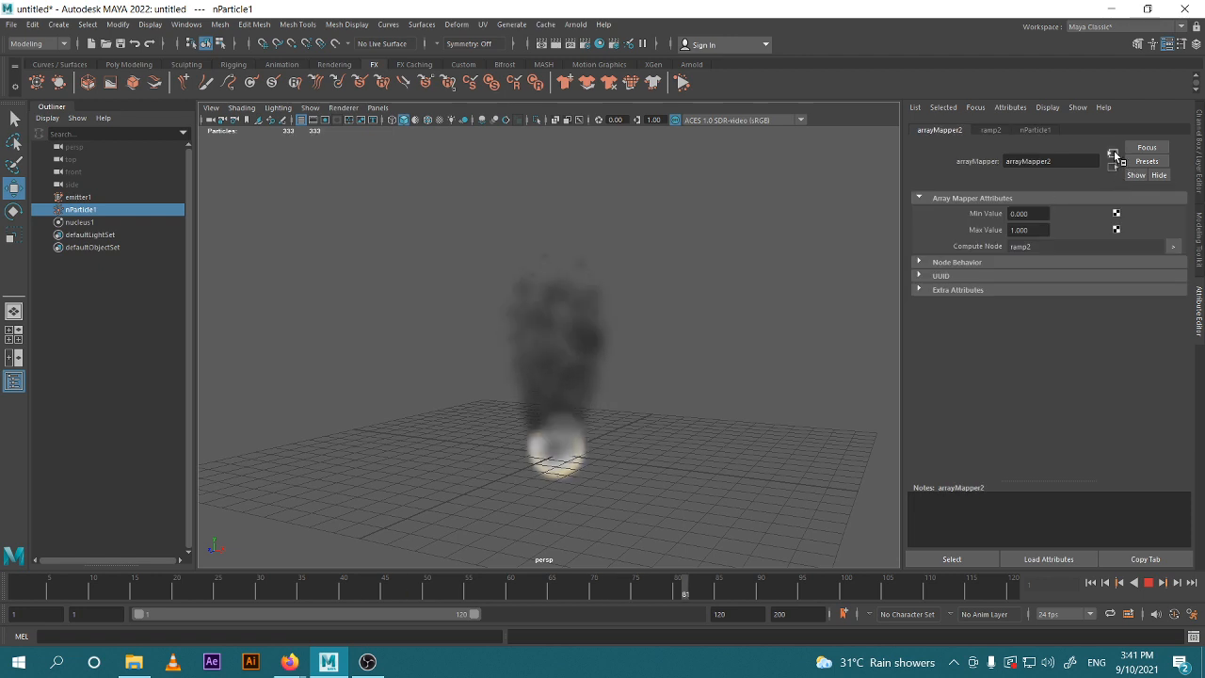
left_click(1113, 153)
left_click(1113, 166)
left_click(1114, 168)
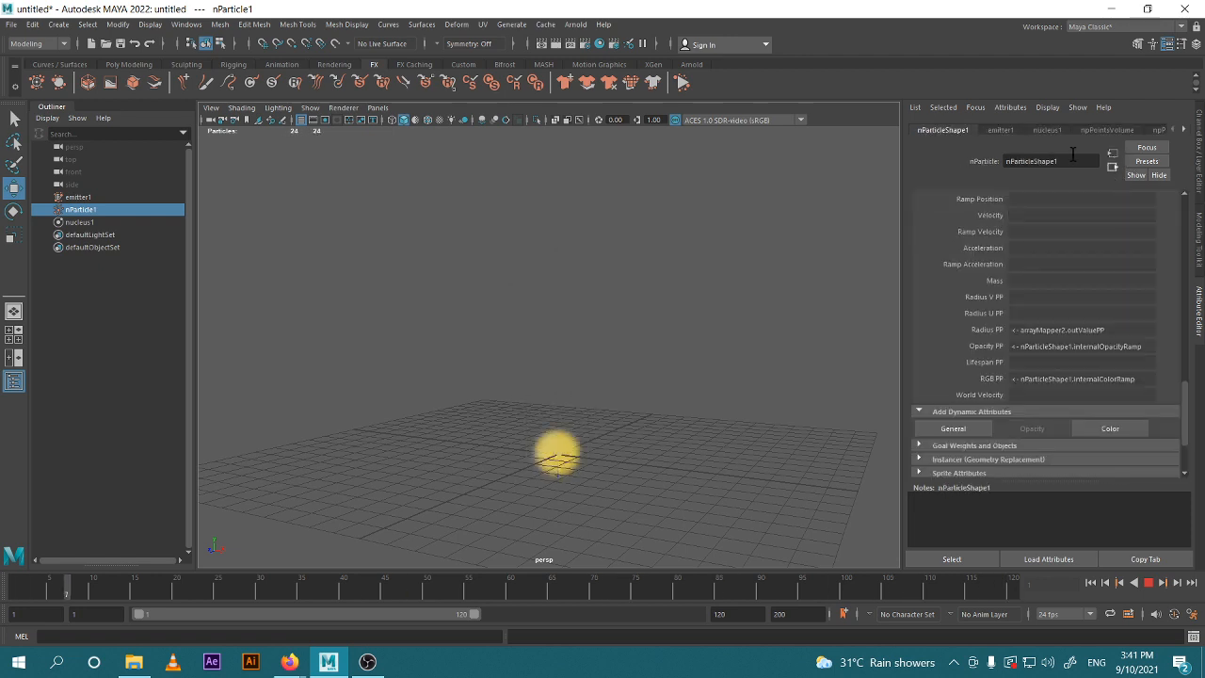
Place an entry at position 0.983 on the particles' Color ramp and make it orange-yellow with hue 39.233, saturation 0.961 and value 0.814.
scroll(1067, 307, "down", 2)
scroll(1085, 313, "up", 10)
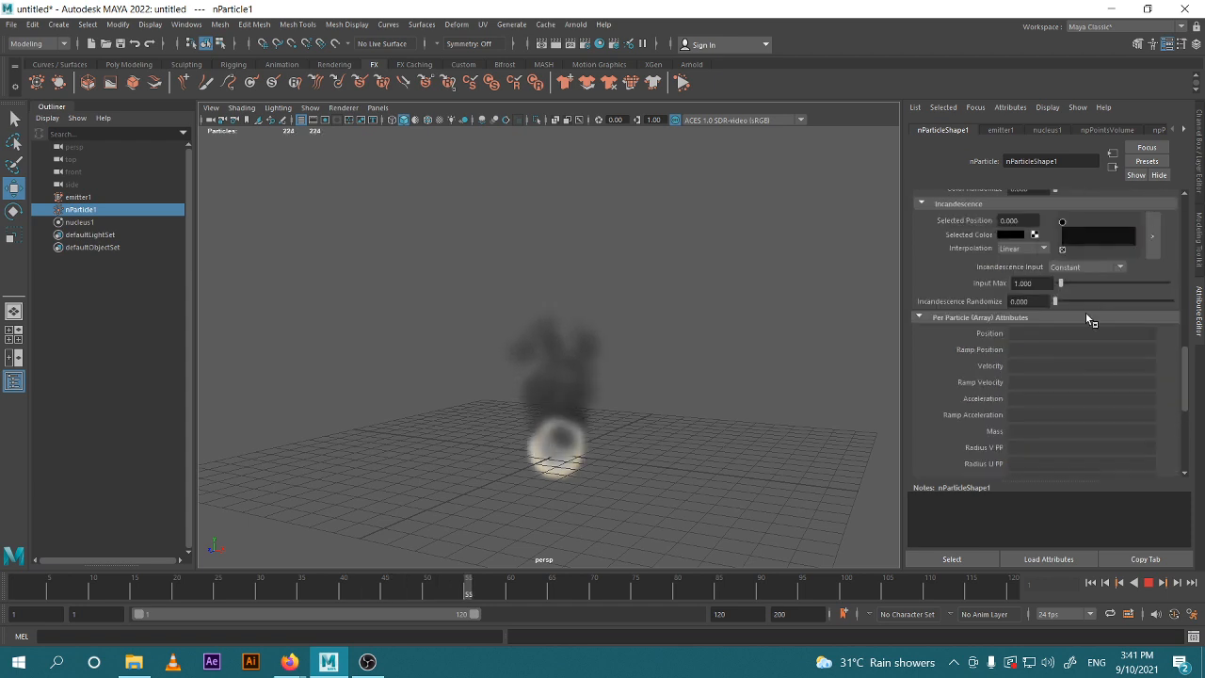
scroll(1107, 344, "down", 2)
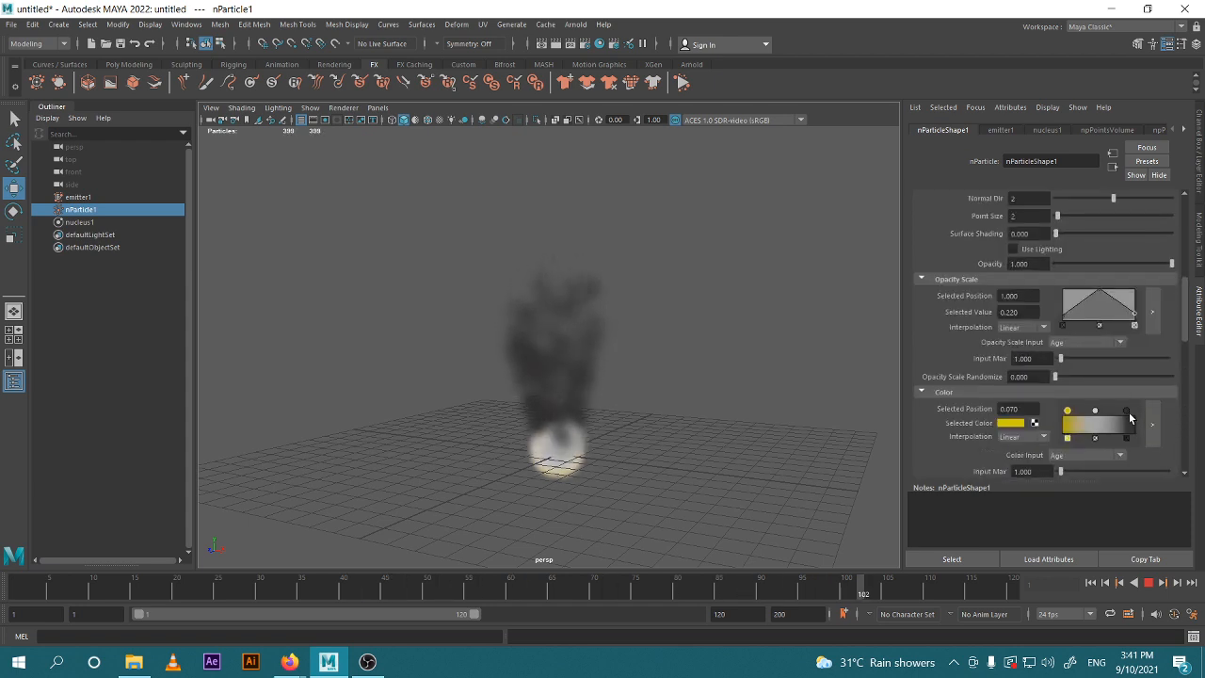
left_click_drag(1120, 414, 1134, 422)
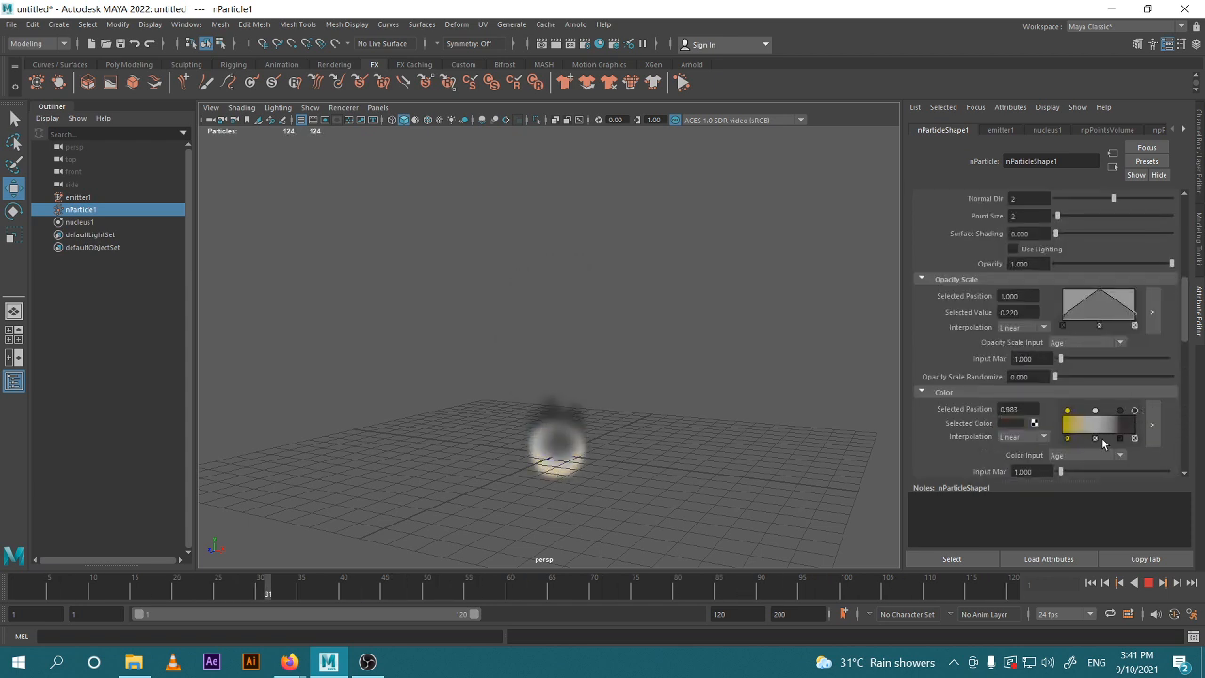
left_click(1015, 426)
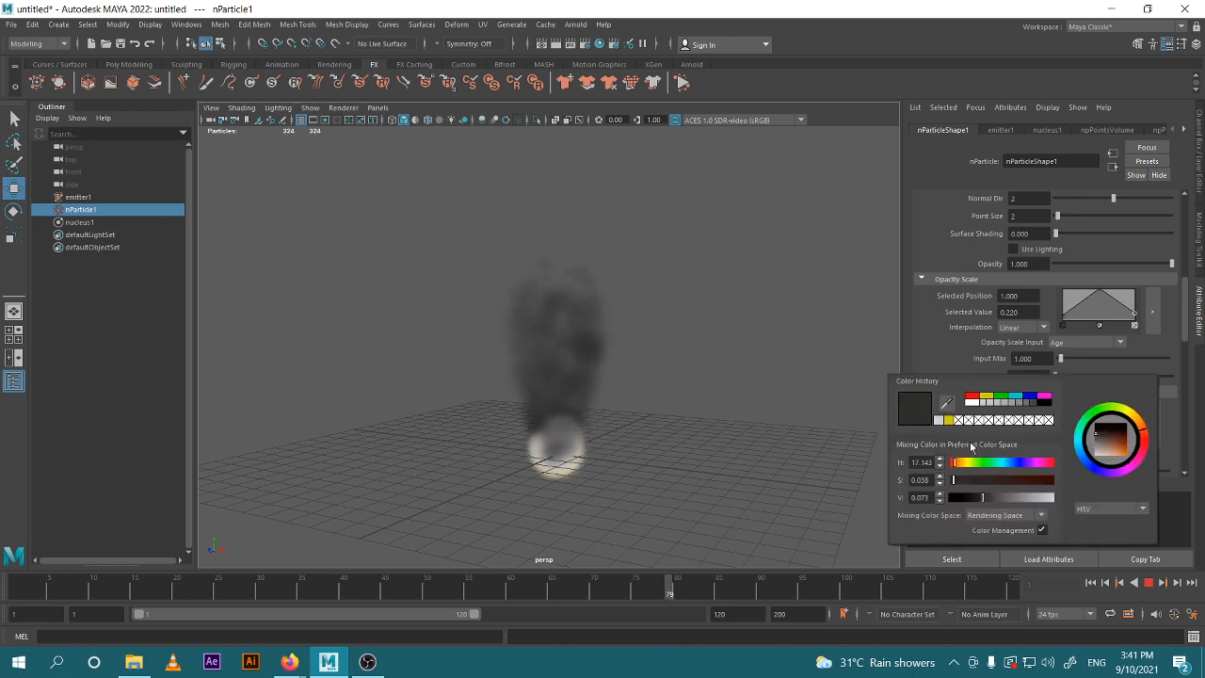
left_click(1118, 448)
left_click(1126, 454)
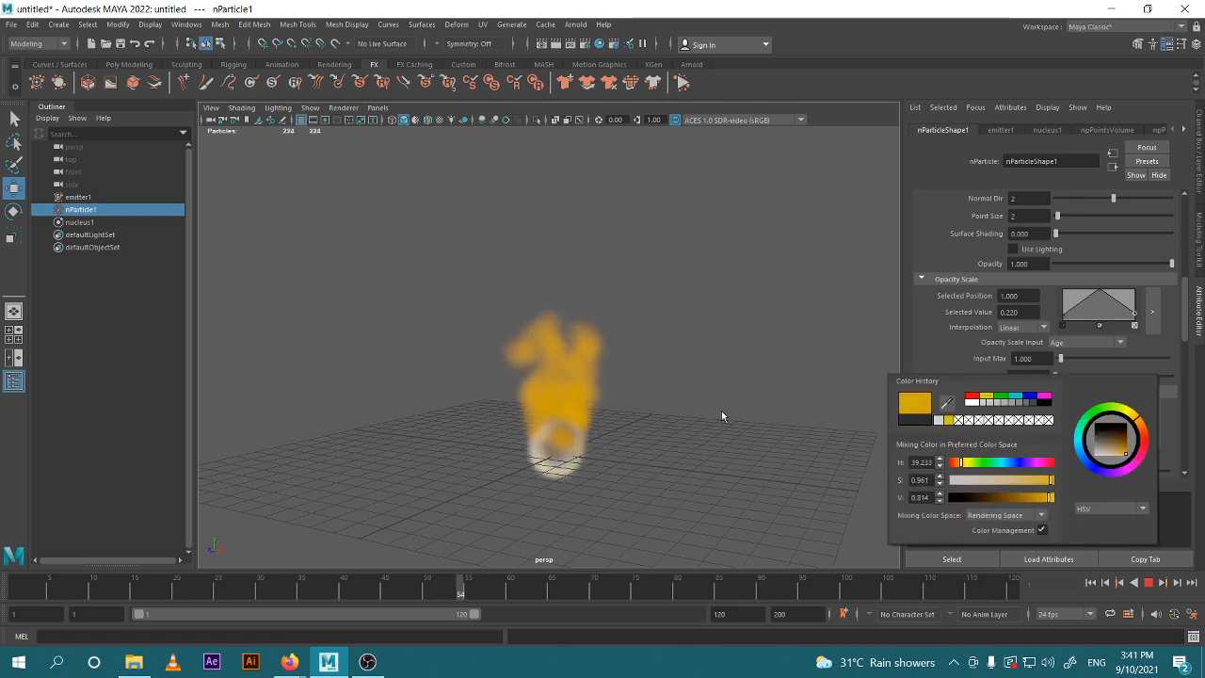
Select the dark Color ramp entry at position 0.800 and try Radius as the Color Input.
scroll(1056, 429, "down", 3)
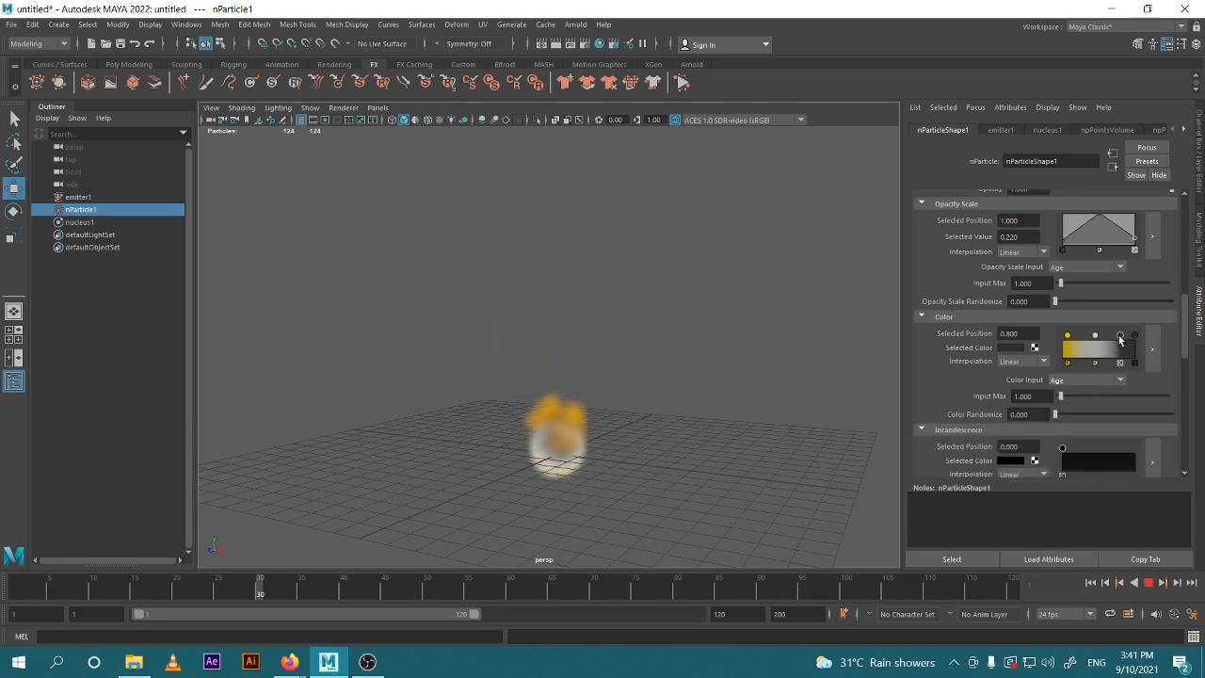
left_click(1119, 336)
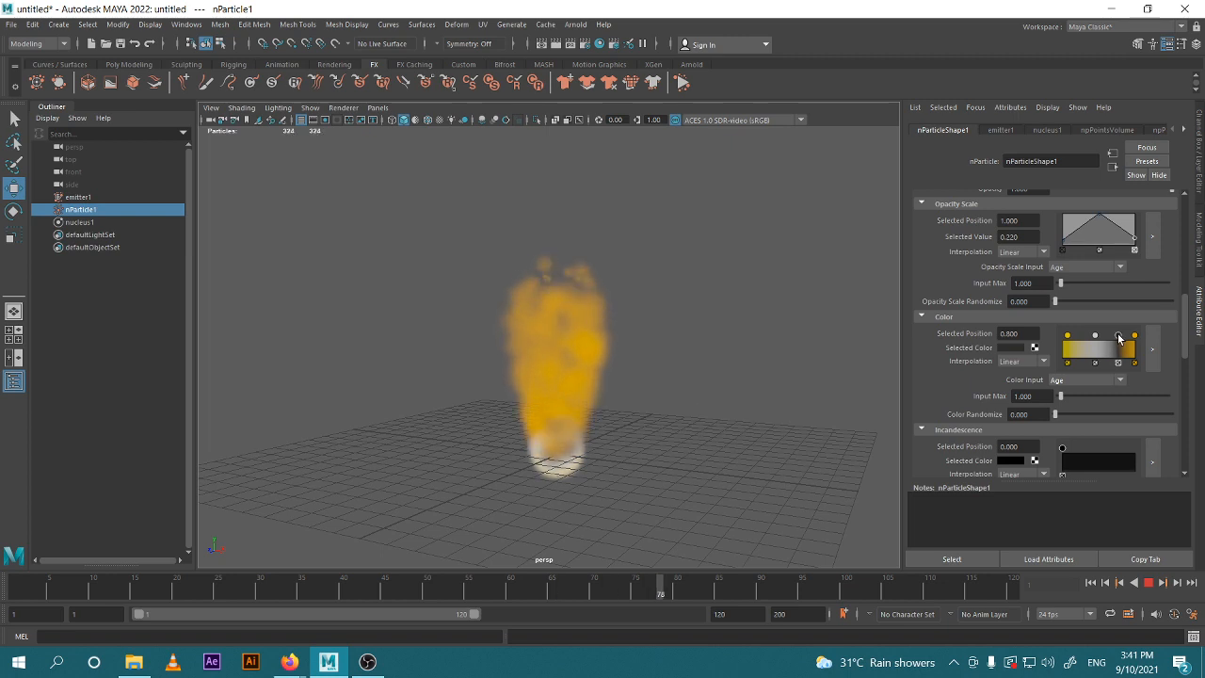
left_click(1120, 379)
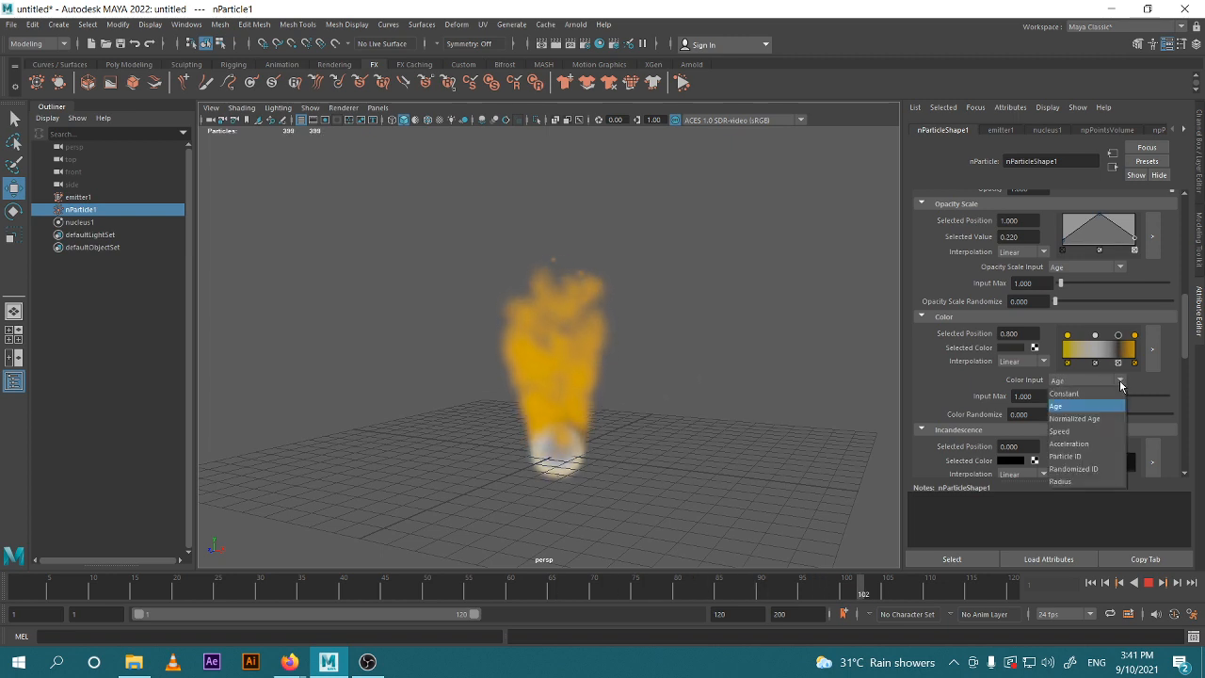
left_click(1100, 481)
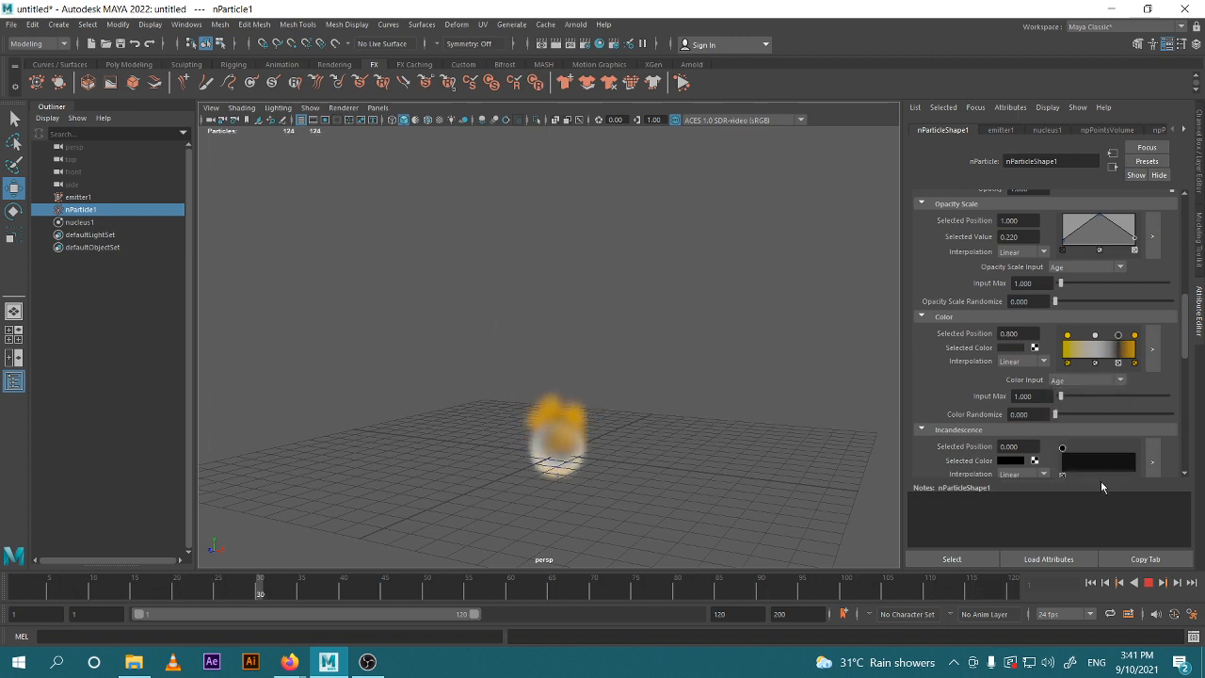
Try Normalized Age as the Color Input and bring up the input choices again.
left_click(1104, 381)
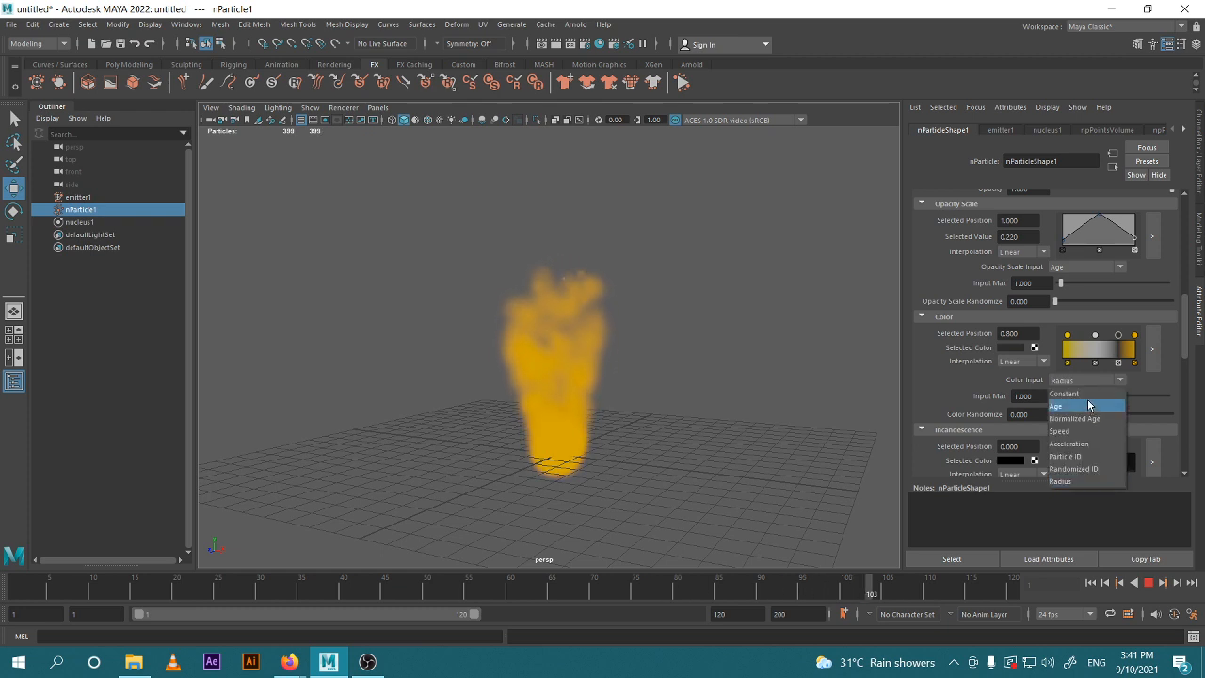
left_click(1091, 421)
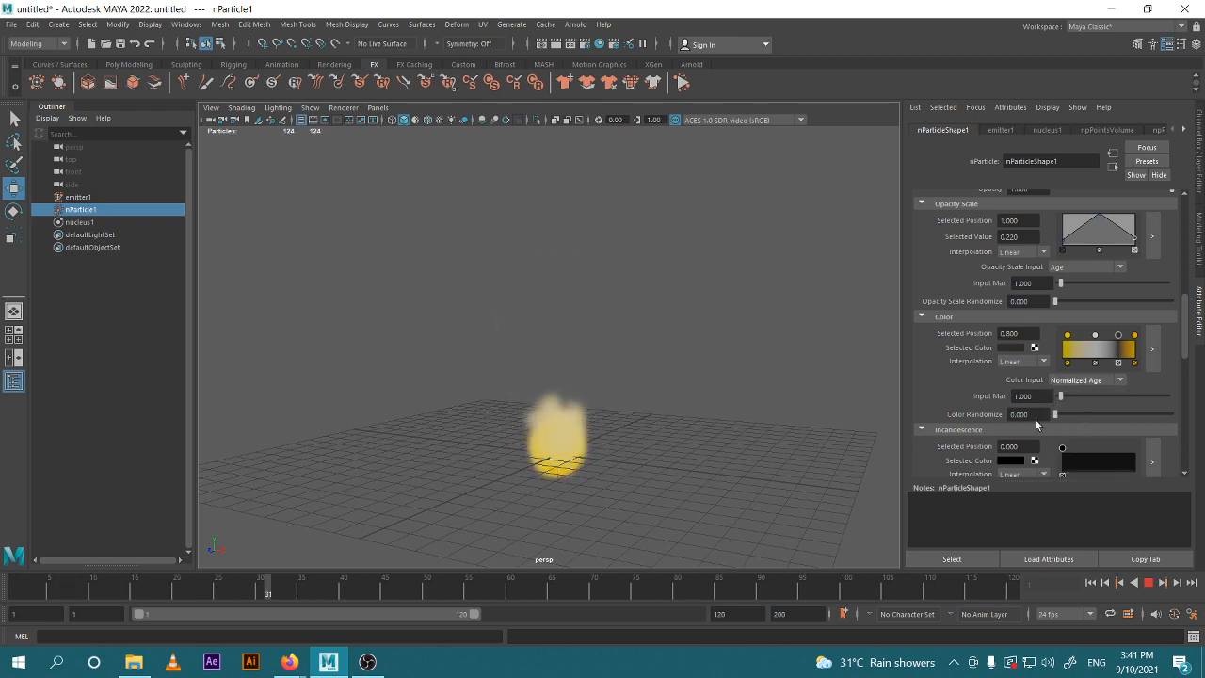
left_click(1091, 381)
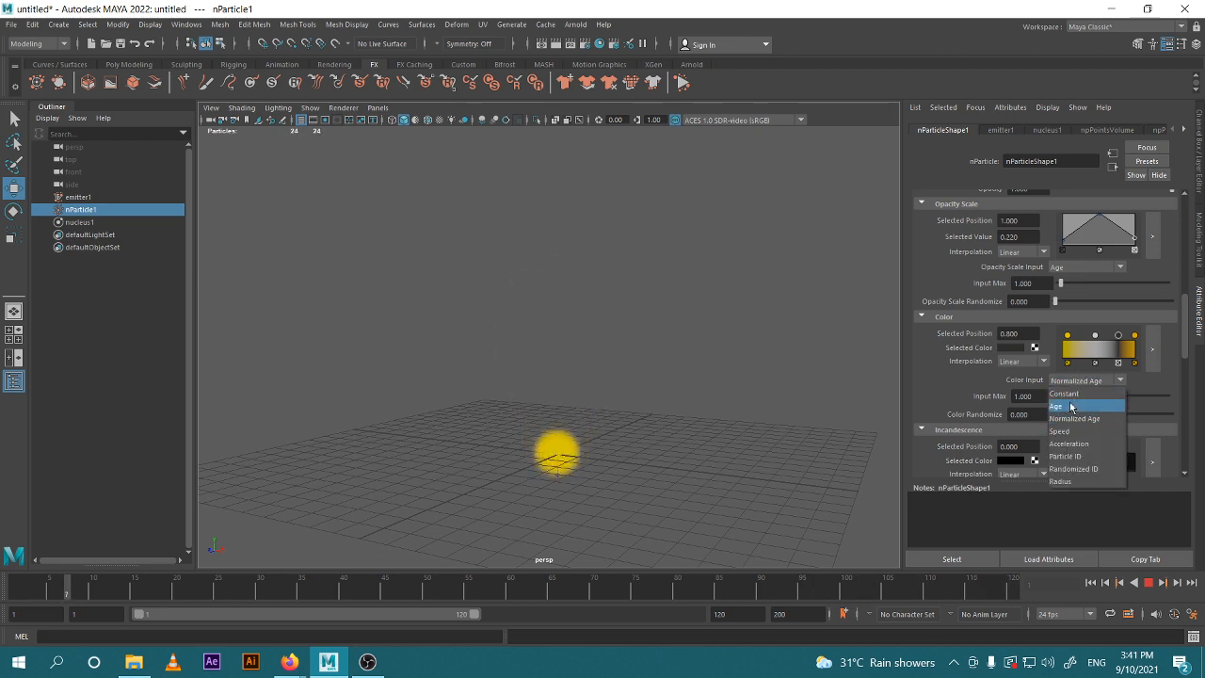
Set the nParticle's Color Input to Age and shift the grey and dark markers toward the start of the color ramp.
left_click(1071, 406)
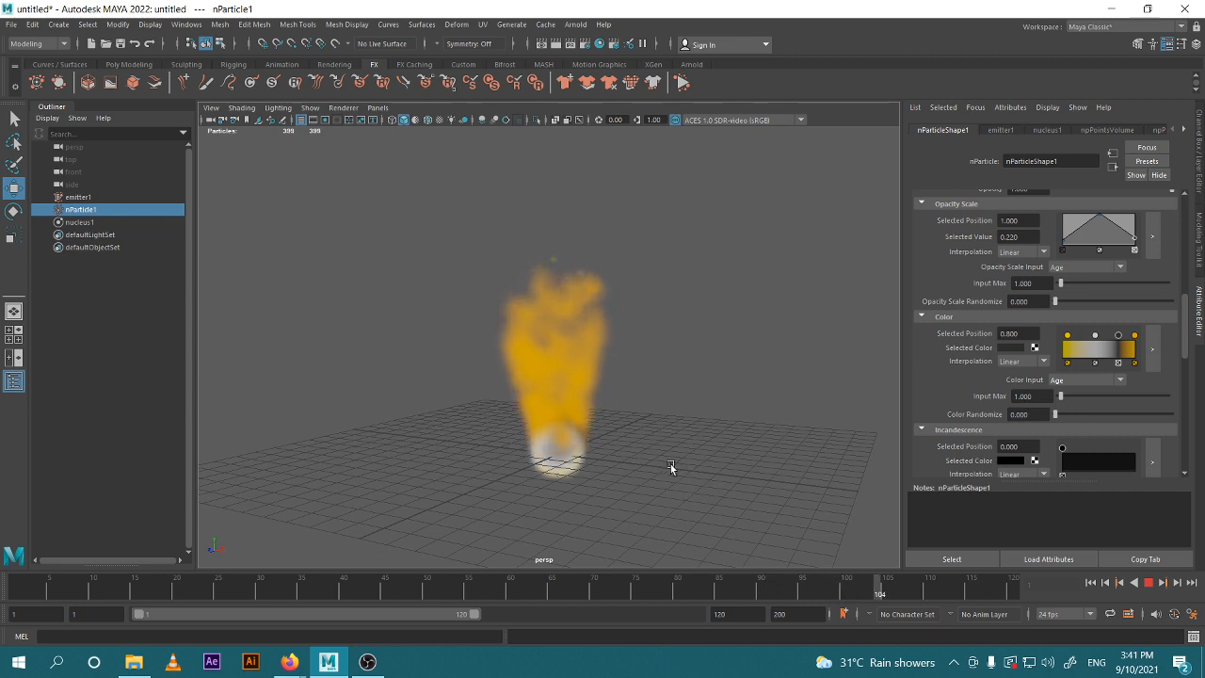
left_click(1094, 335)
mouse_move(1092, 335)
left_mouse_down()
mouse_move(1079, 337)
mouse_move(1100, 337)
left_mouse_up()
left_click_drag(1023, 333, 972, 330)
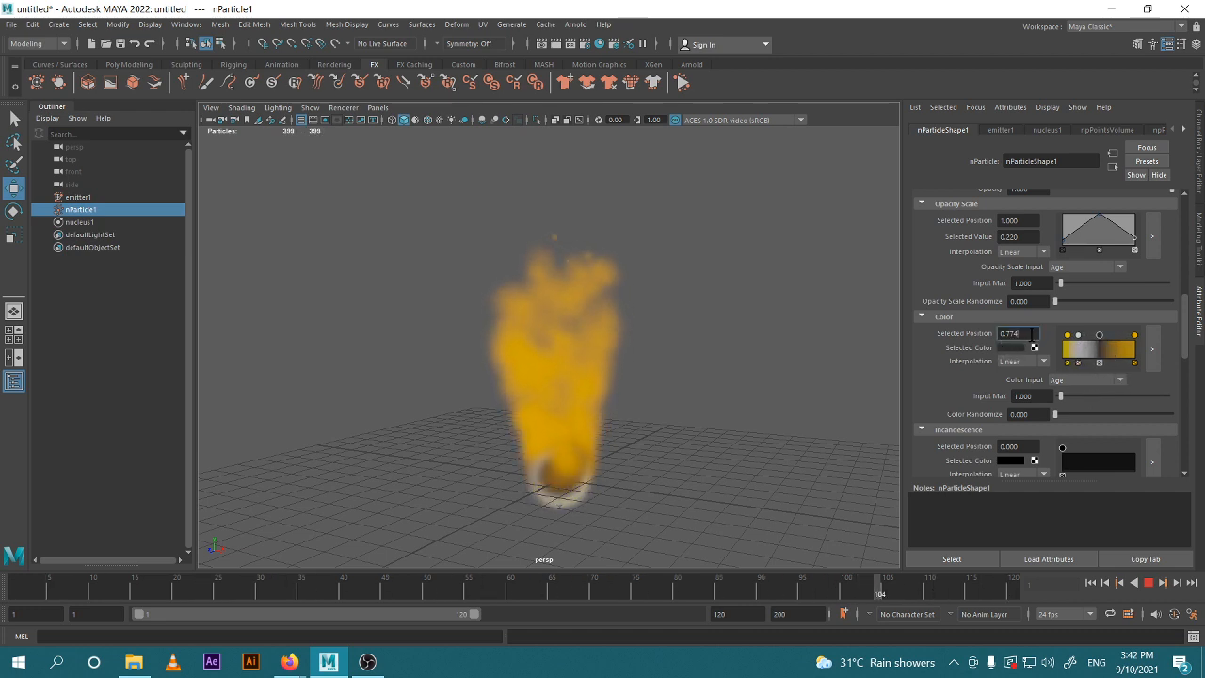
Set the color's Input Max to about 17.442 and Color Randomize to about 0.223, and nudge the dark ramp marker toward the start.
mouse_move(1061, 401)
left_mouse_down()
mouse_move(1089, 399)
mouse_move(1081, 414)
left_mouse_up()
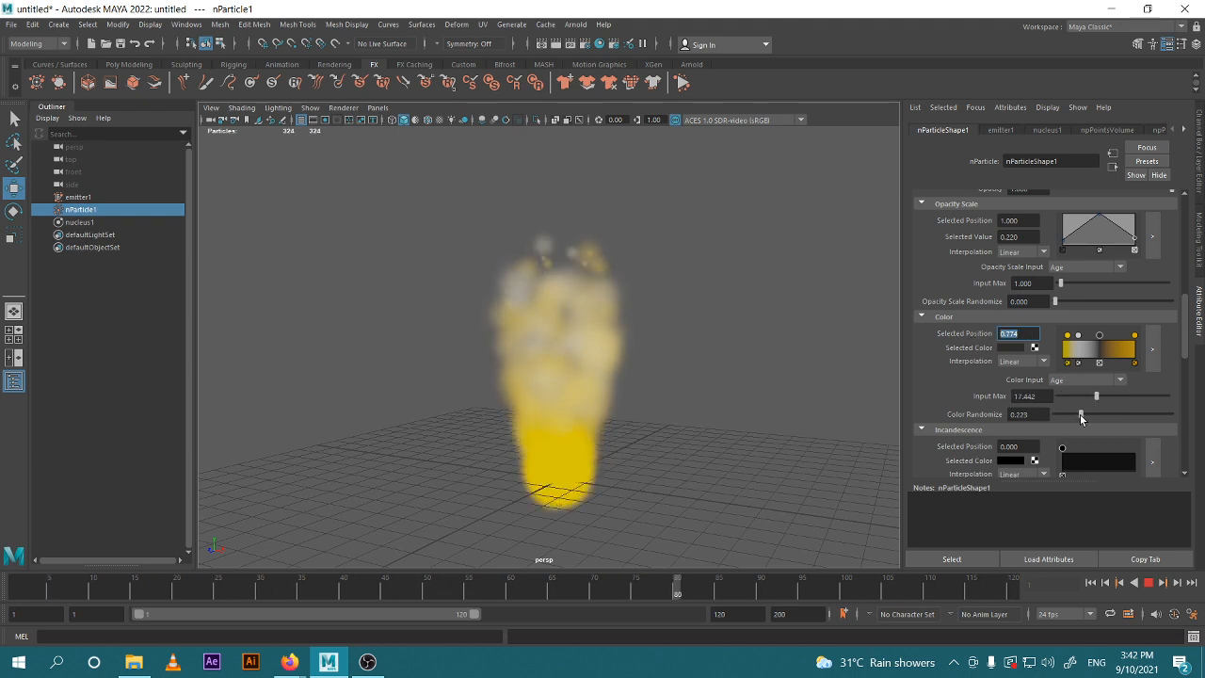
left_click_drag(1099, 335, 1094, 338)
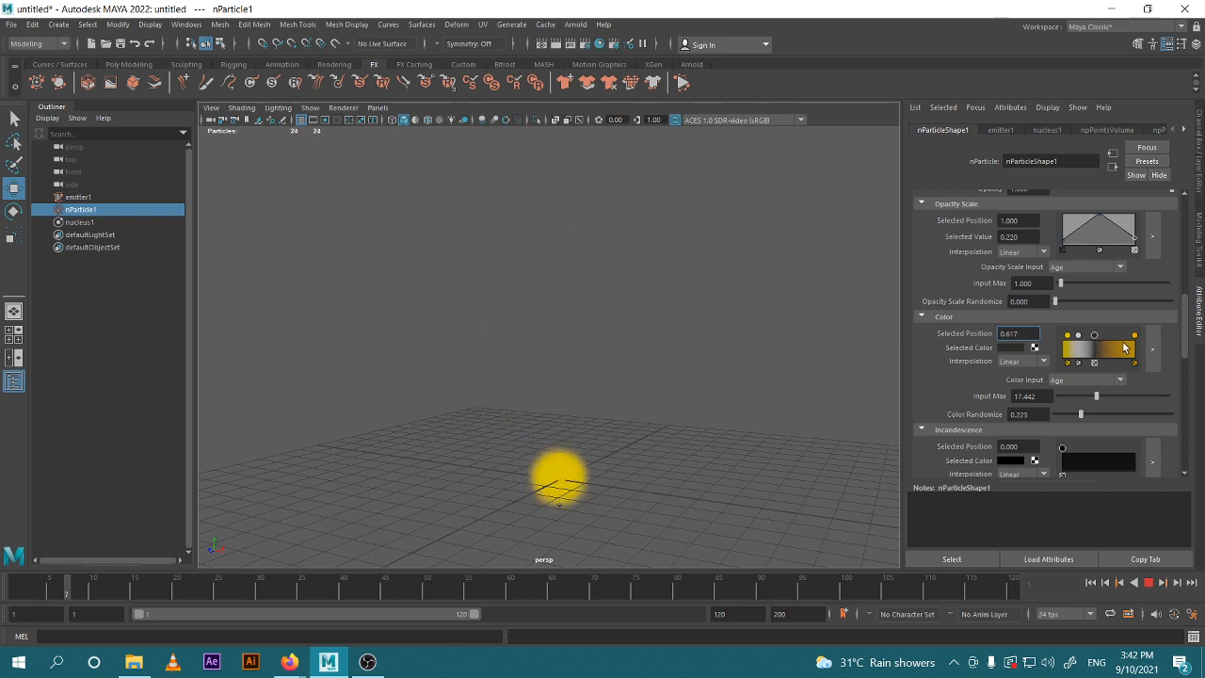
Add a color ramp marker at about 0.843 with Linear interpolation and change its color to black.
left_click(1124, 350)
left_click(1029, 361)
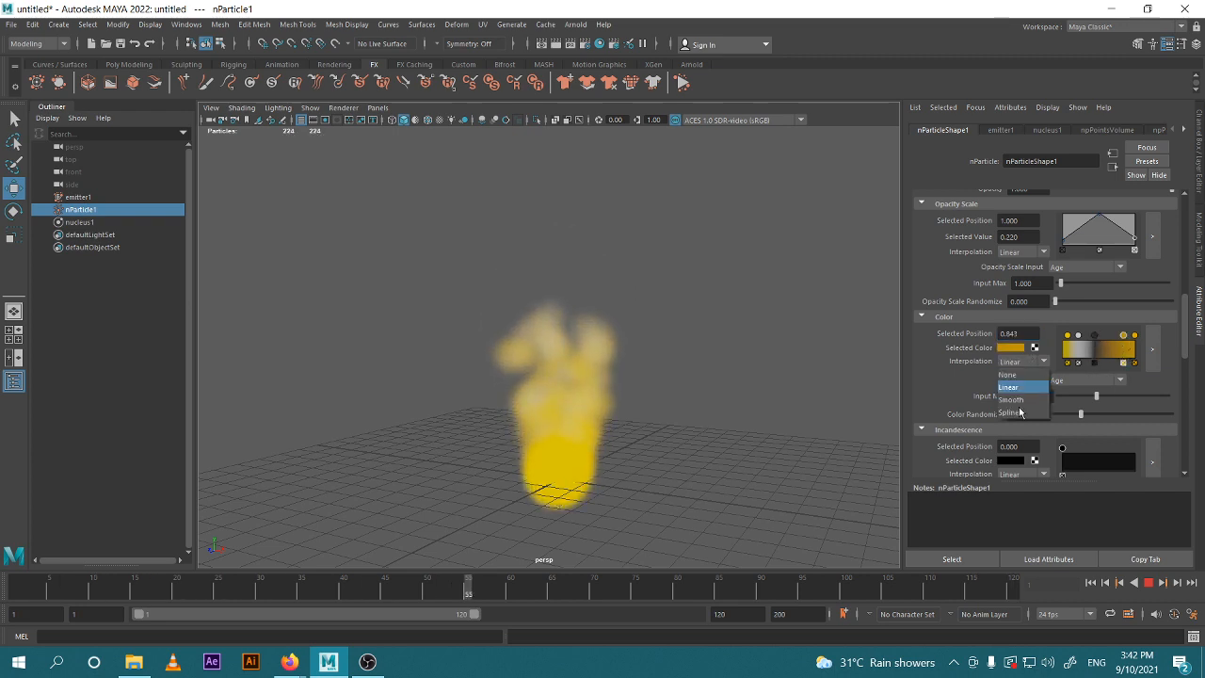
left_click(1019, 389)
left_click(1013, 347)
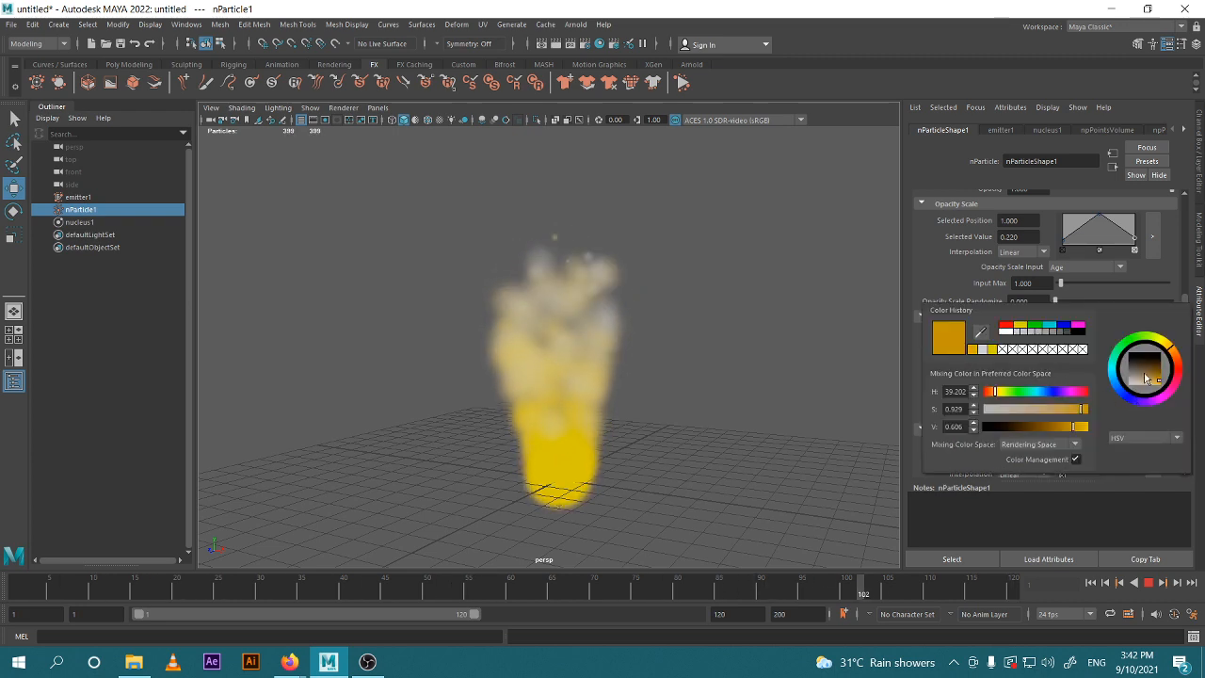
left_click_drag(1147, 378, 1138, 369)
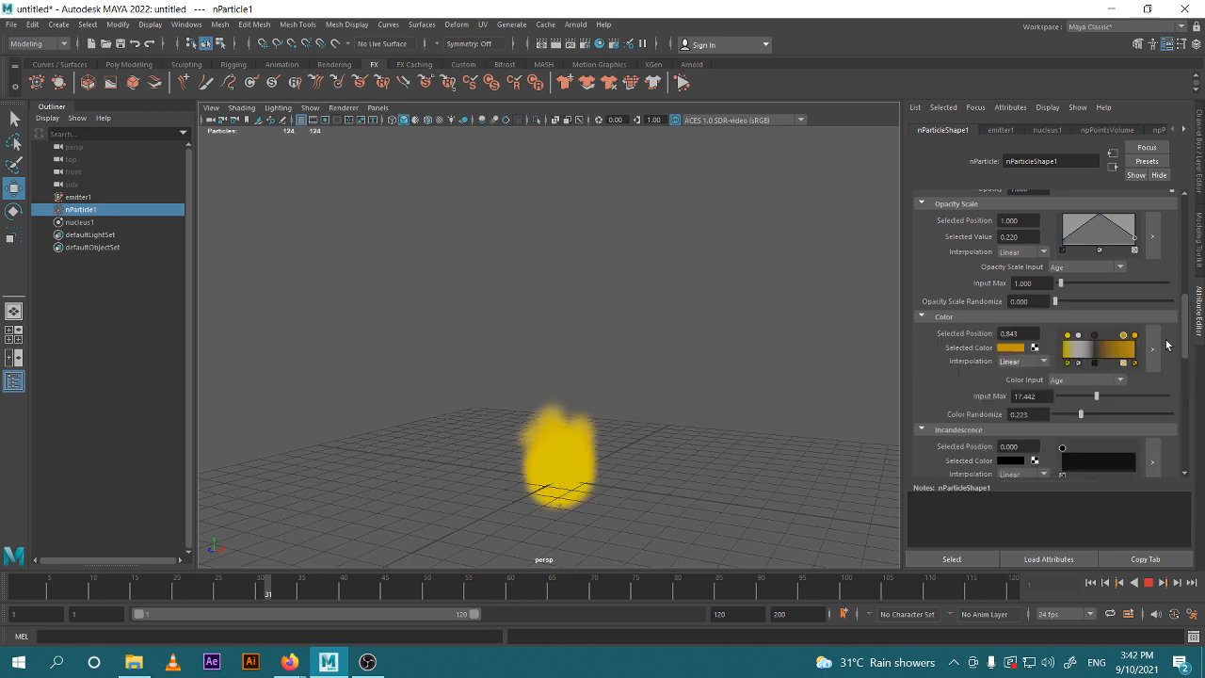
left_click(1022, 349)
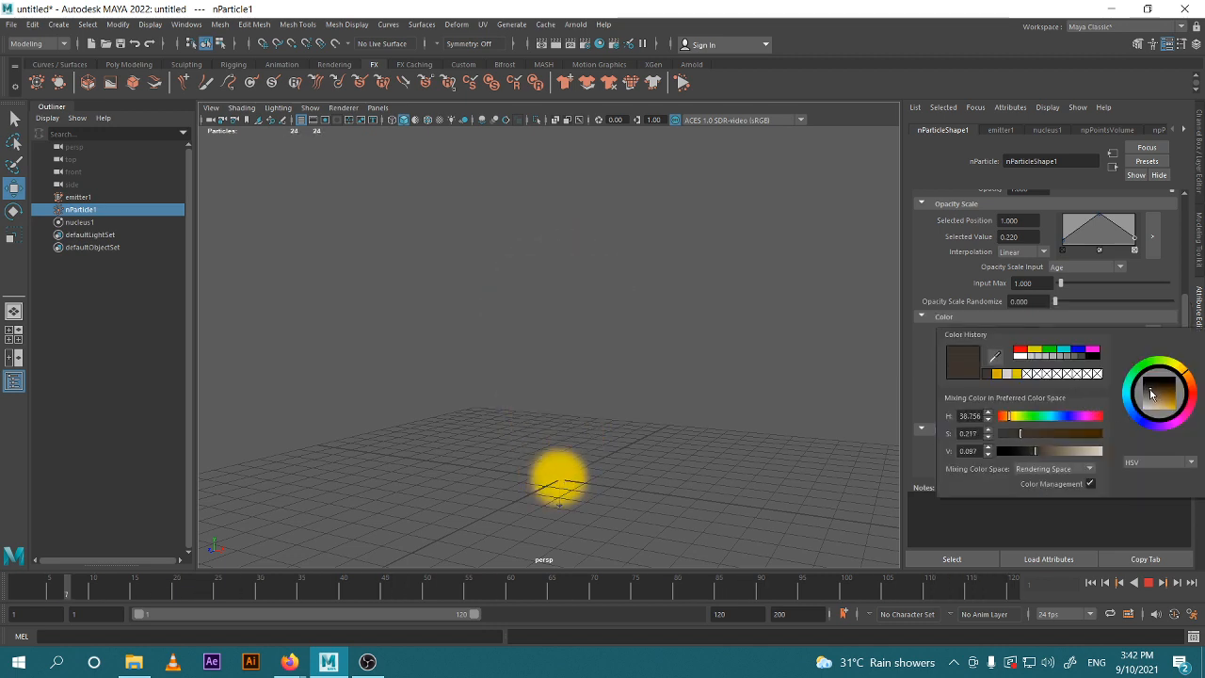
left_click_drag(1151, 394, 1146, 412)
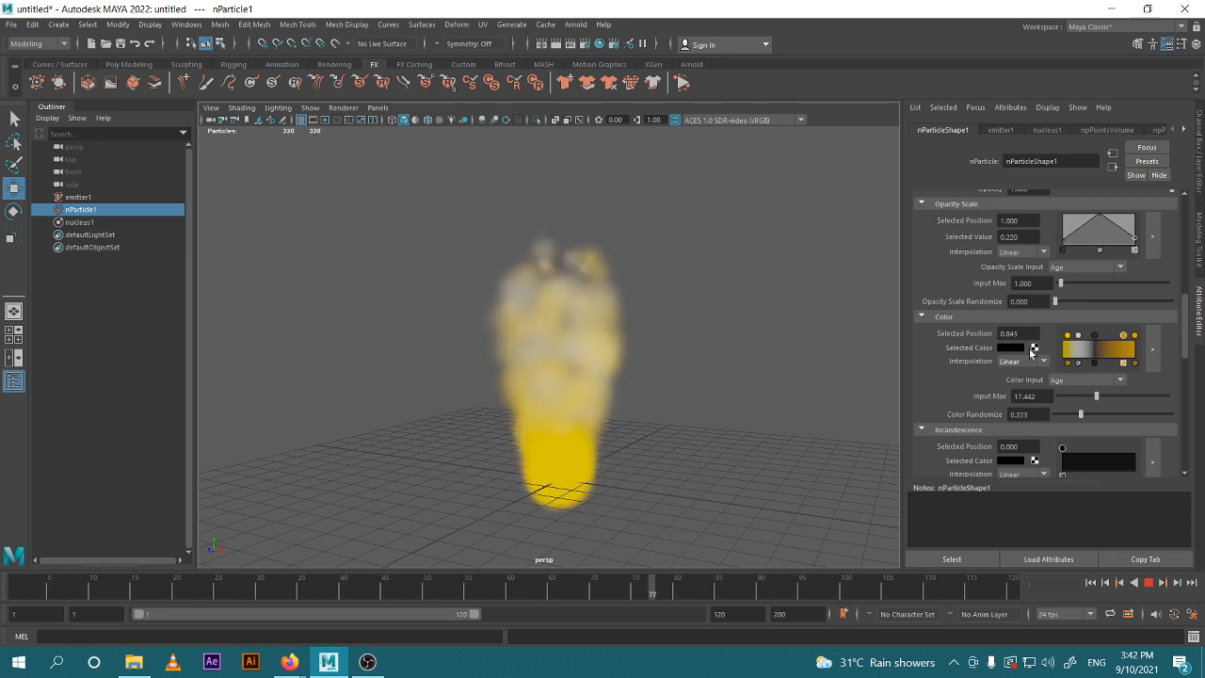
left_click(1023, 348)
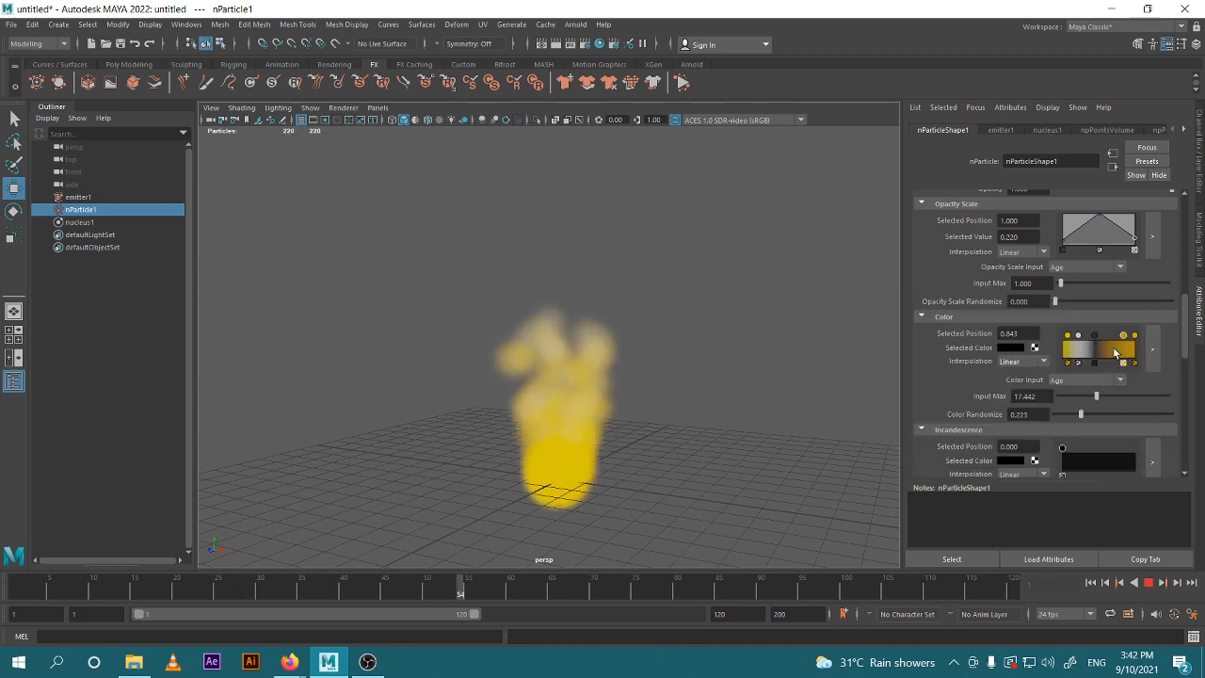
Remove the grey marker and rearrange the color ramp to yellow, orange at about 0.235 and black at 0.565.
left_click_drag(1124, 336, 1111, 337)
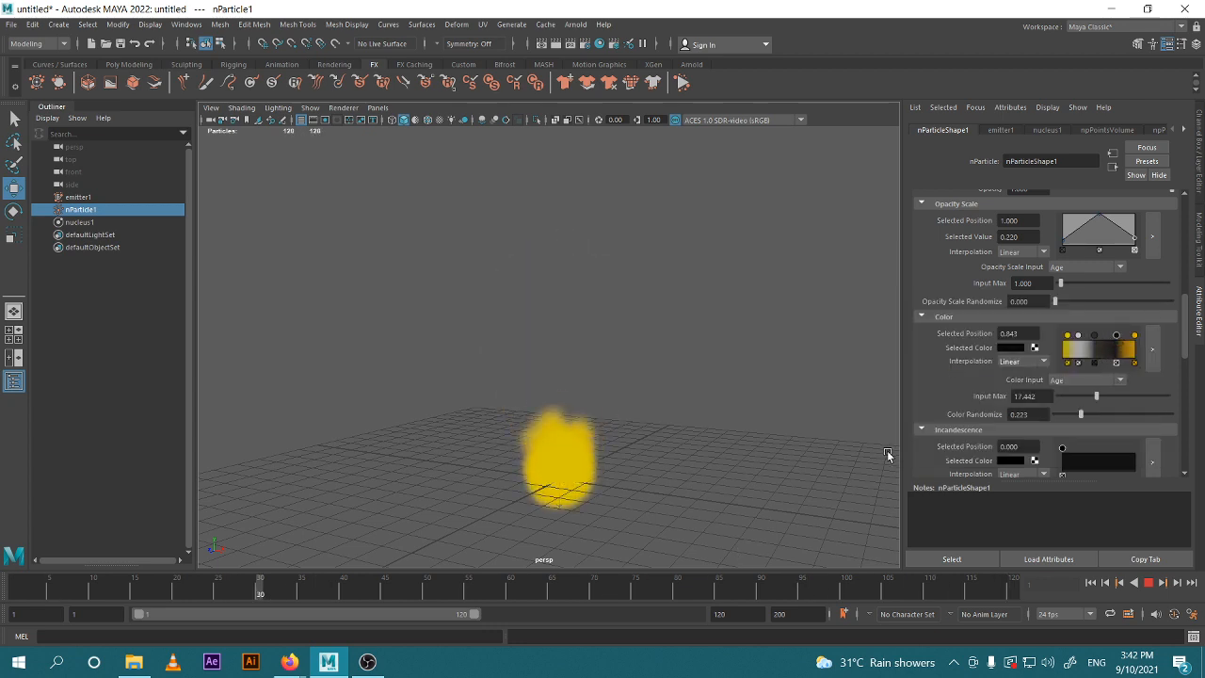
left_click(1080, 362)
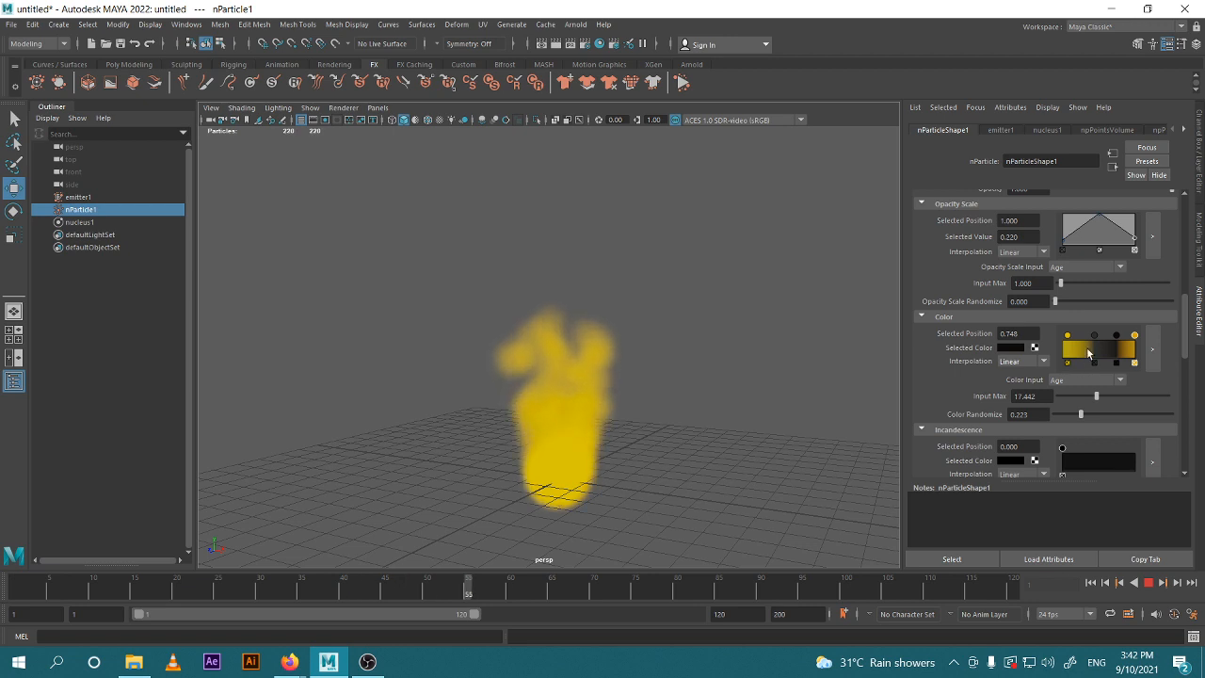
mouse_move(1094, 335)
left_mouse_down()
mouse_move(1082, 336)
mouse_move(1115, 337)
mouse_move(1104, 335)
left_mouse_up()
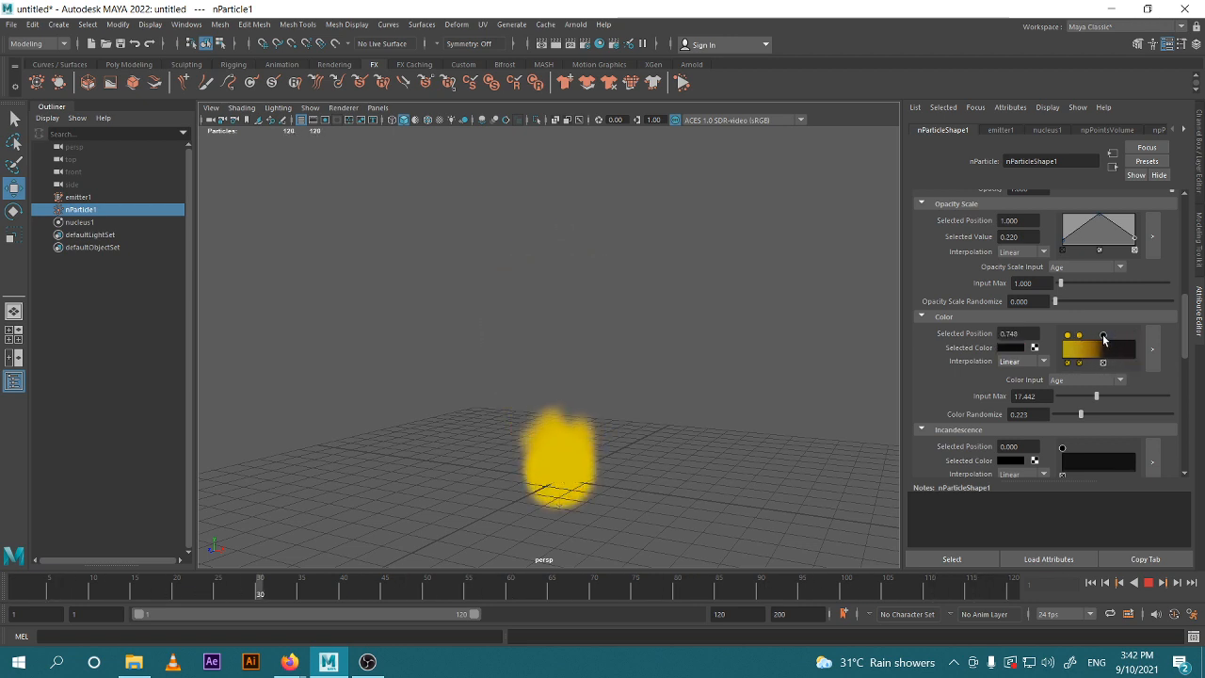
Rewind the simulation and play it from the first frame to check the fire's color, then stop playback.
left_click(1149, 584)
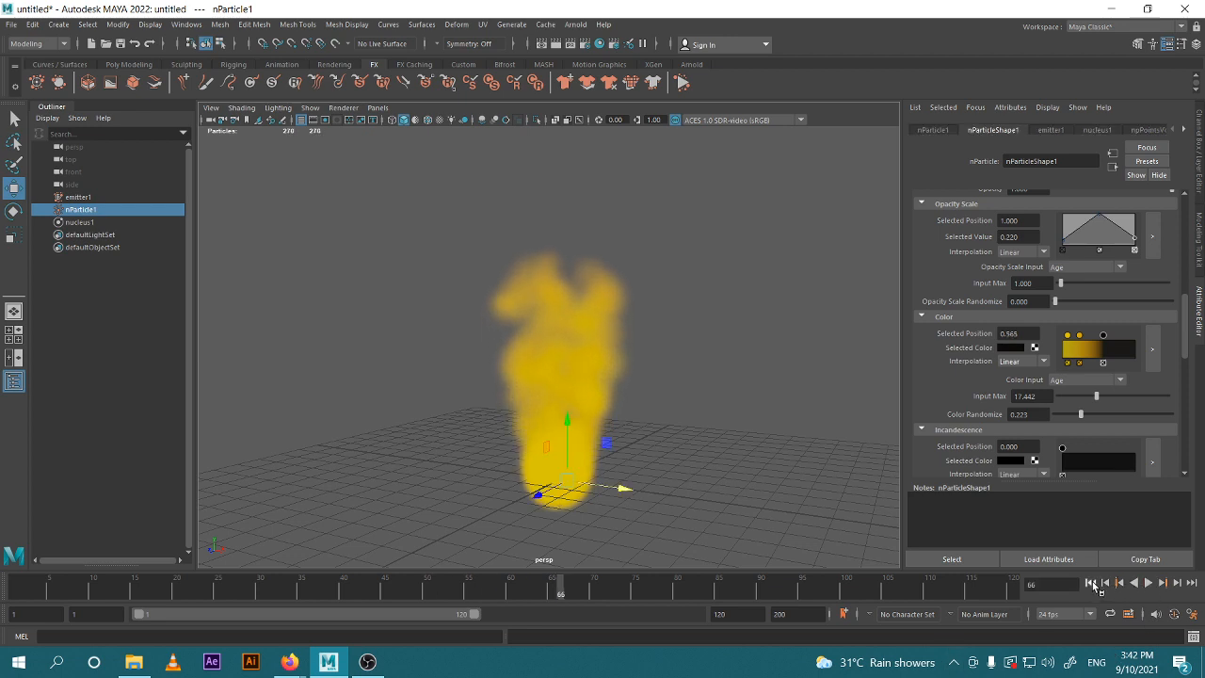
left_click(1092, 585)
left_click(1149, 584)
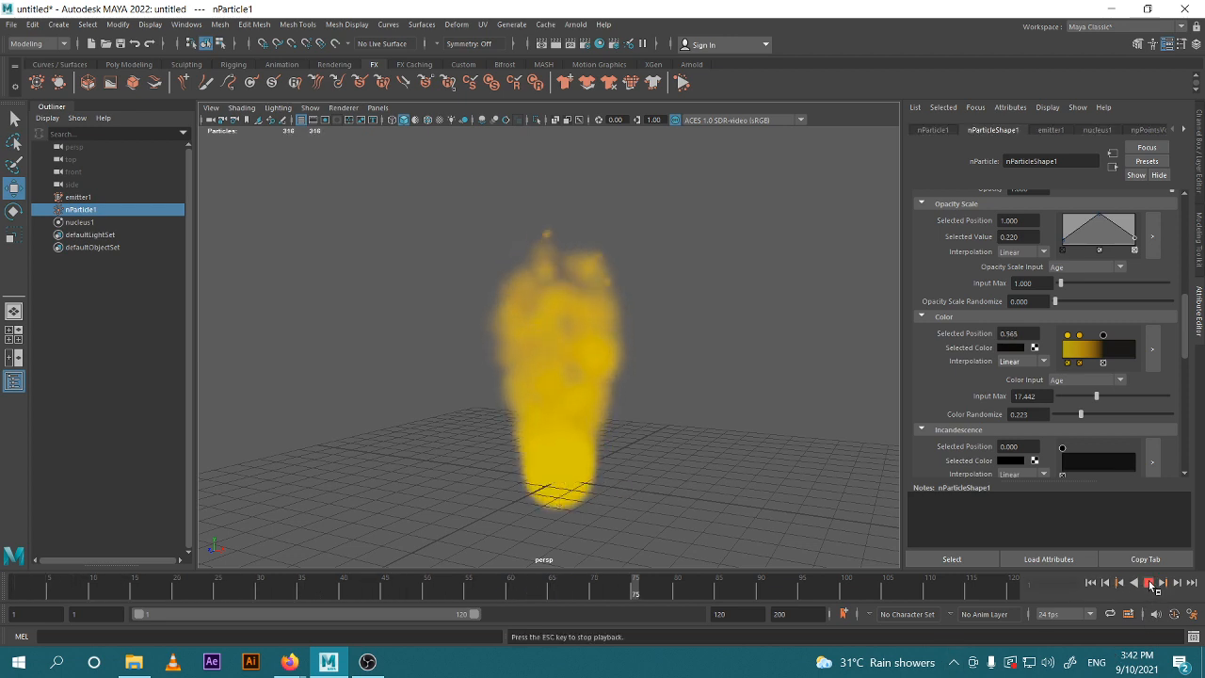
key("Escape")
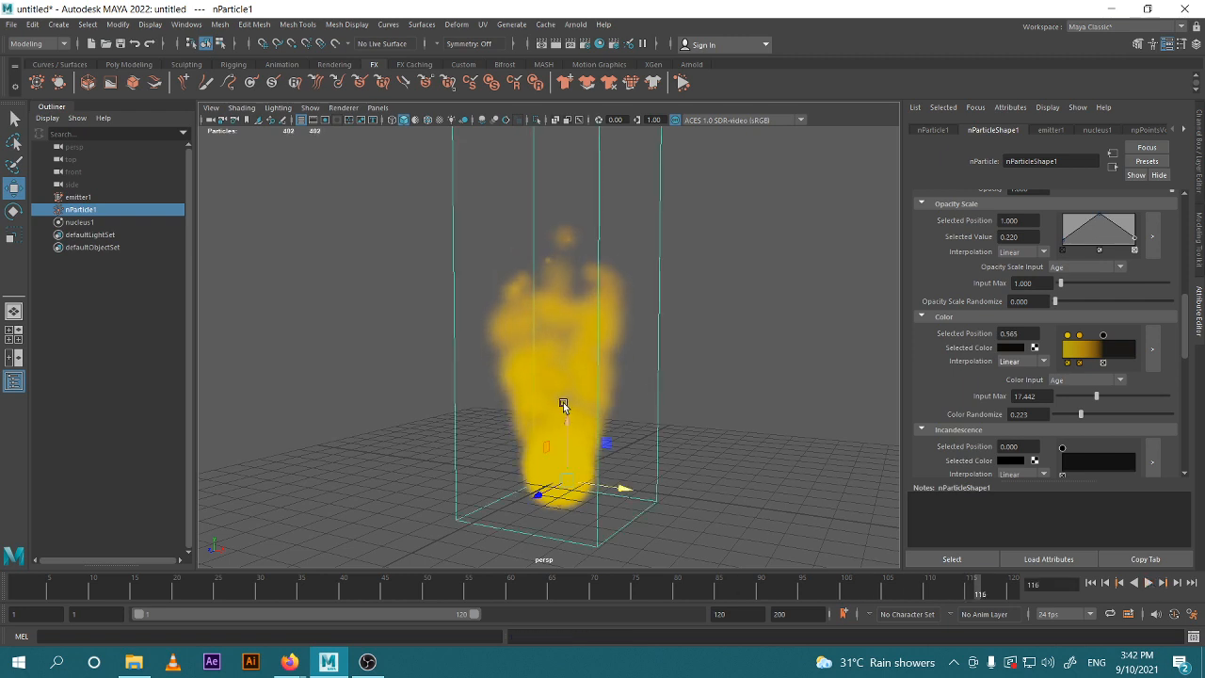
Move the orange color marker to the ramp's end at 1.000 and the black marker to about 0.104.
left_click_drag(825, 384, 773, 375, "alt")
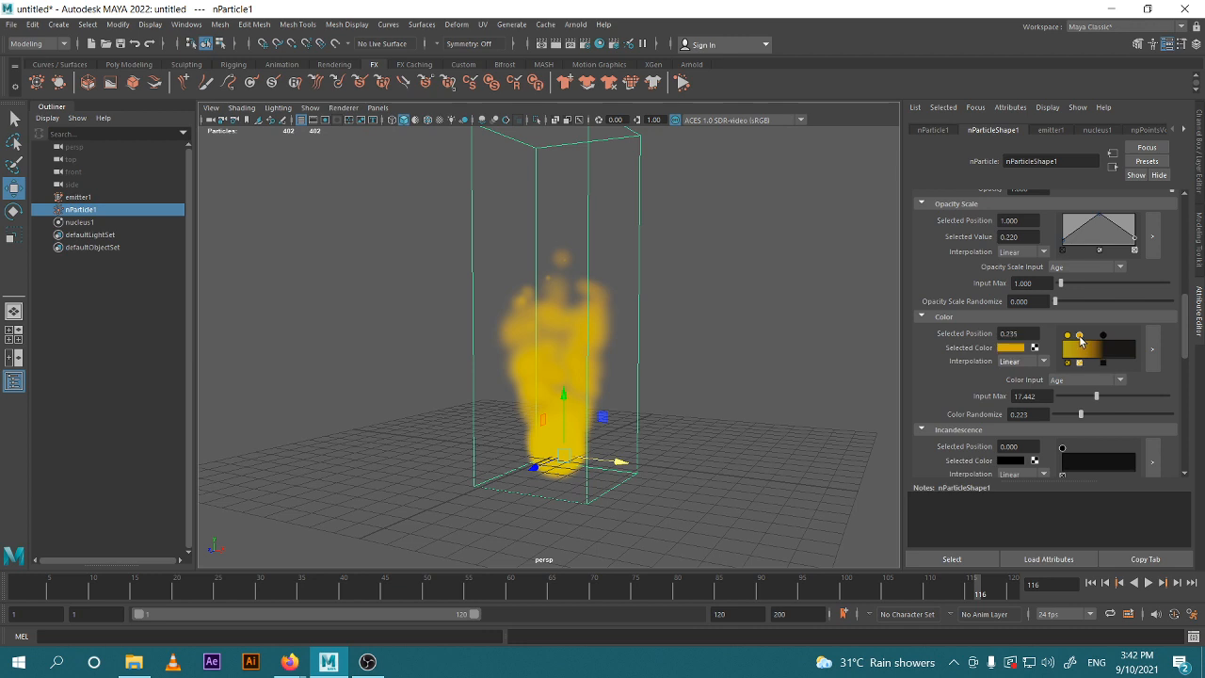
left_click_drag(1107, 341, 1160, 342)
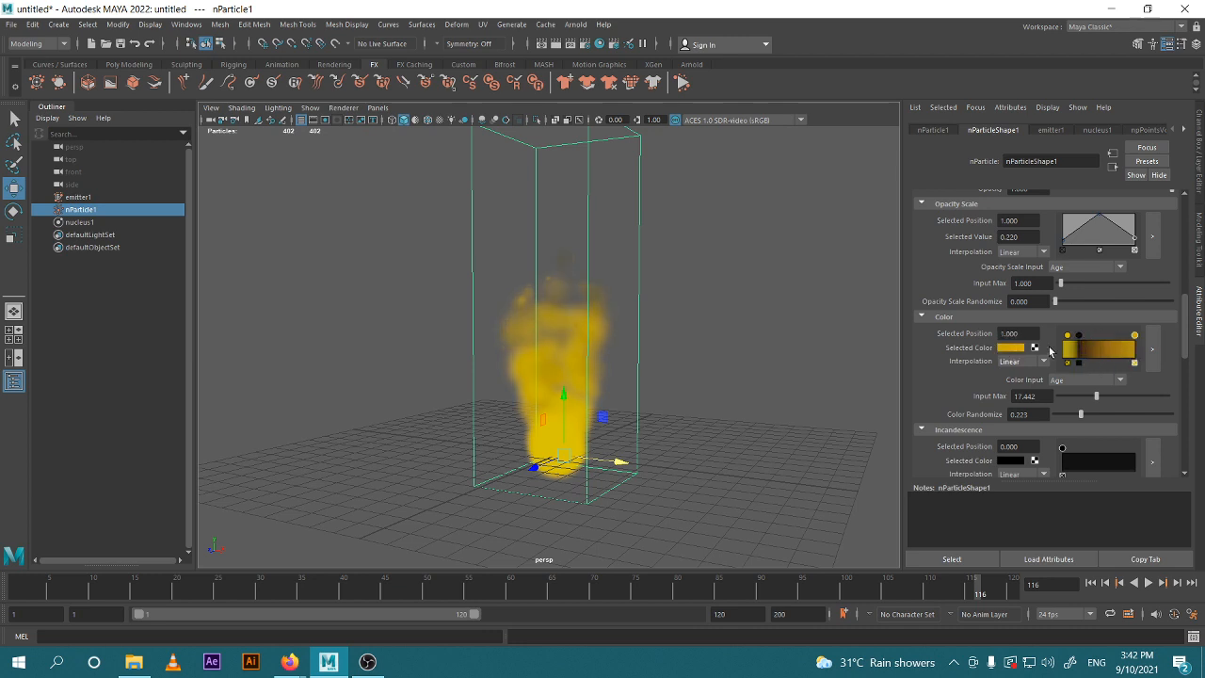
left_click_drag(1077, 337, 1069, 336)
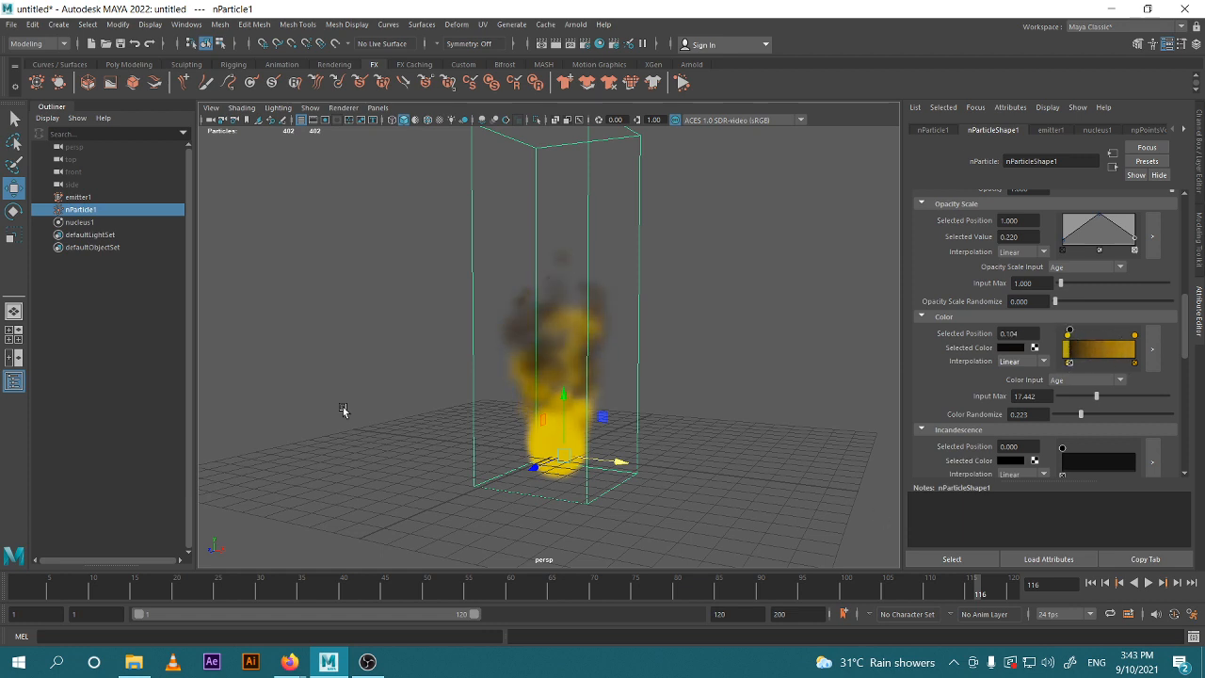
Add a brown marker at about 0.409 on the color ramp and set the color's Input Max to 1.
scroll(658, 403, "up", 2)
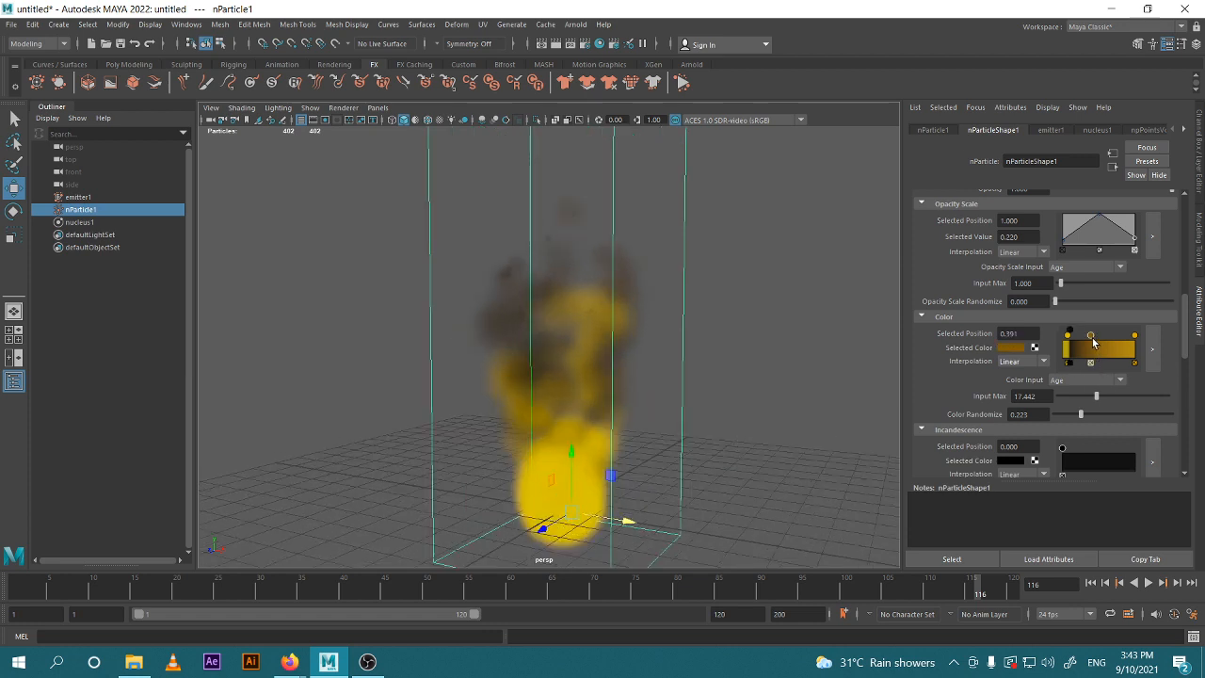
left_click(1014, 350)
left_click(1040, 396)
type("1")
key("Return")
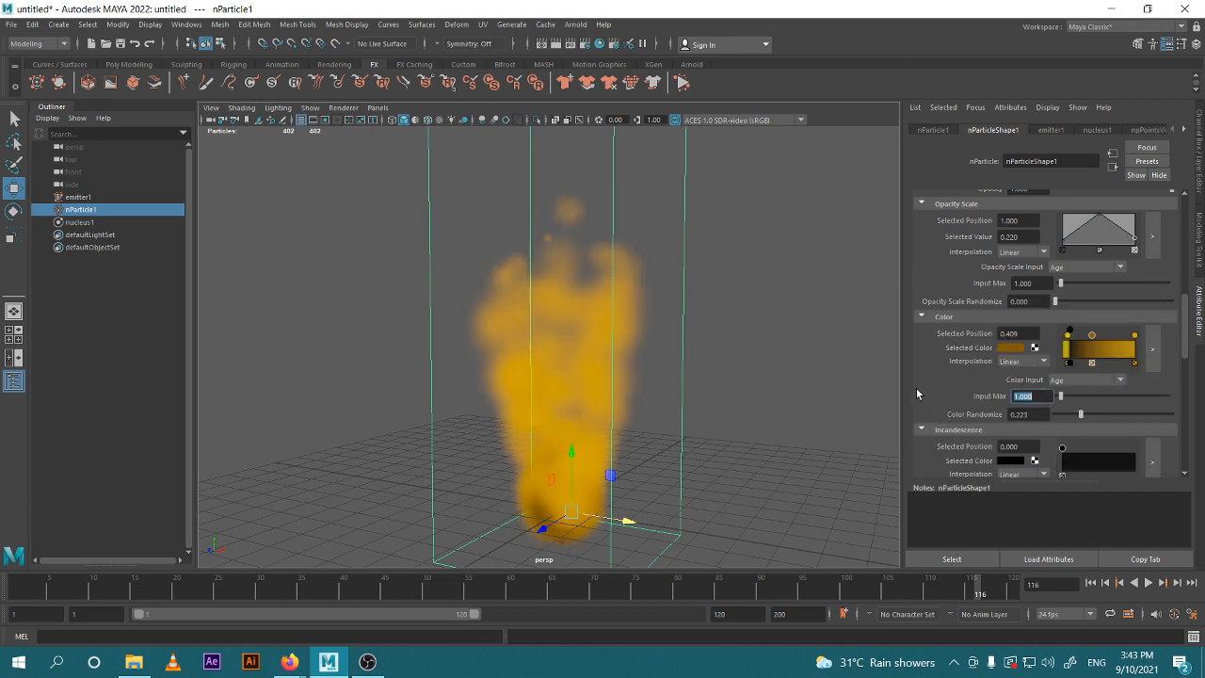
Move the black color marker to about 0.078 and try color Input Max values of 0, 0.5 and 0.8, ending at 1.
left_click(1079, 336)
type("0")
key("Return")
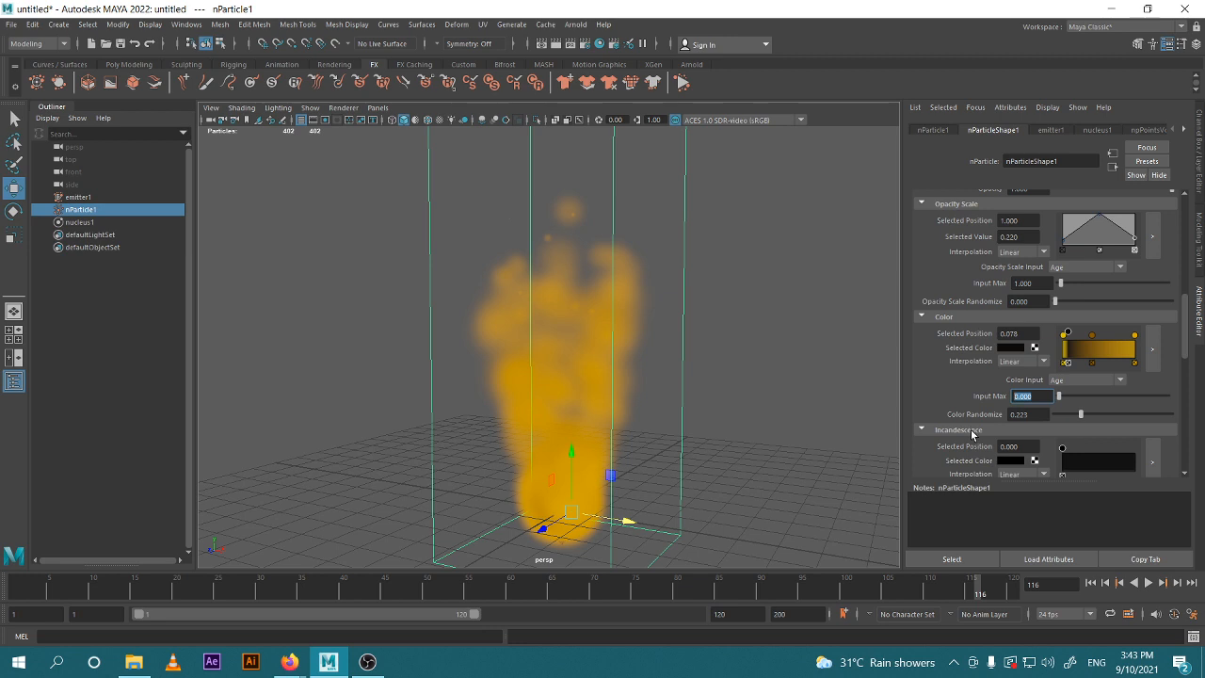
type("0.5")
key("Return")
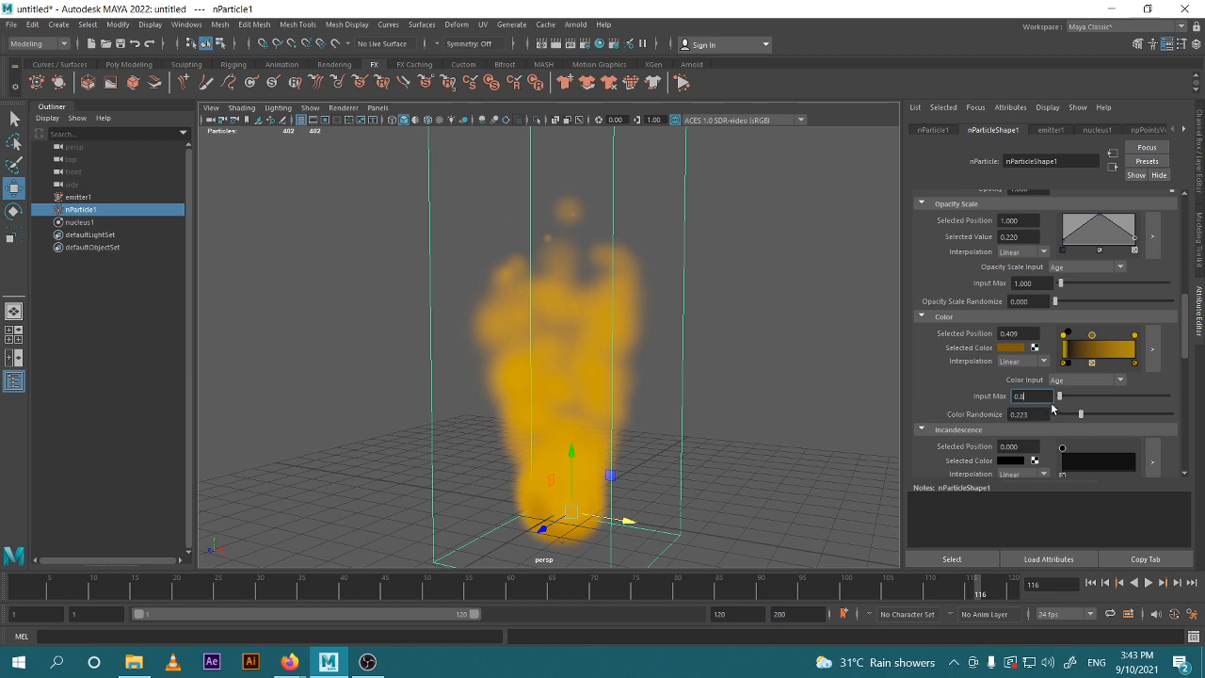
key("Return")
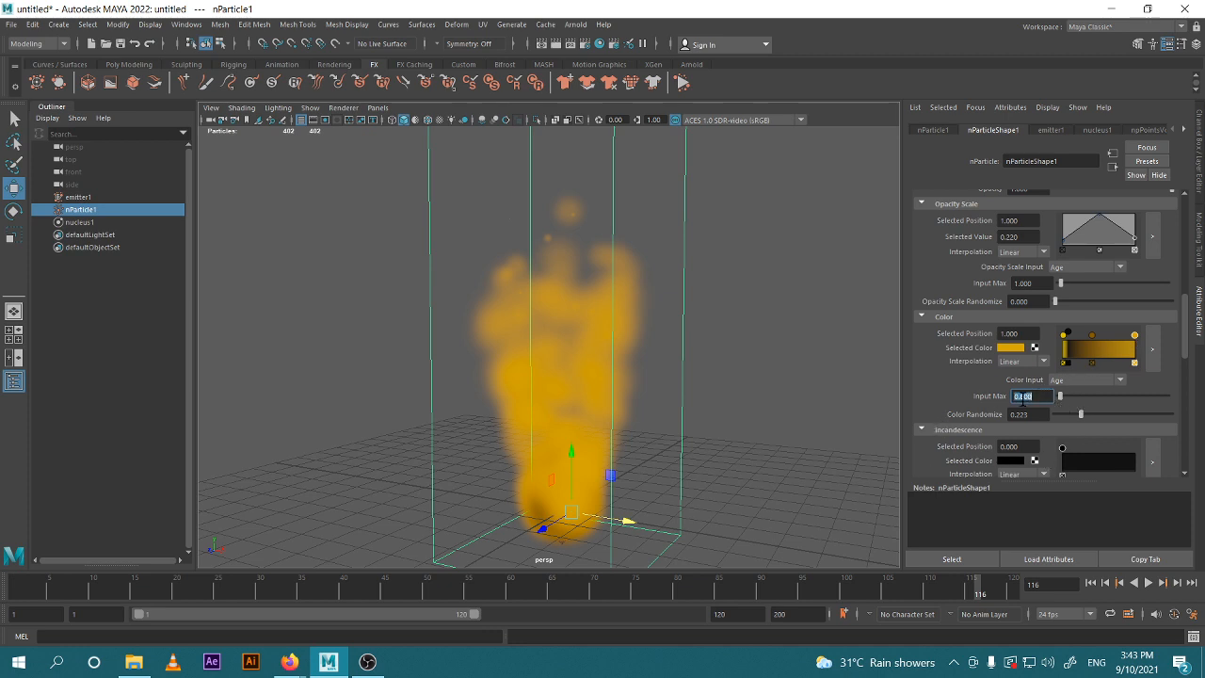
type("1")
key("Return")
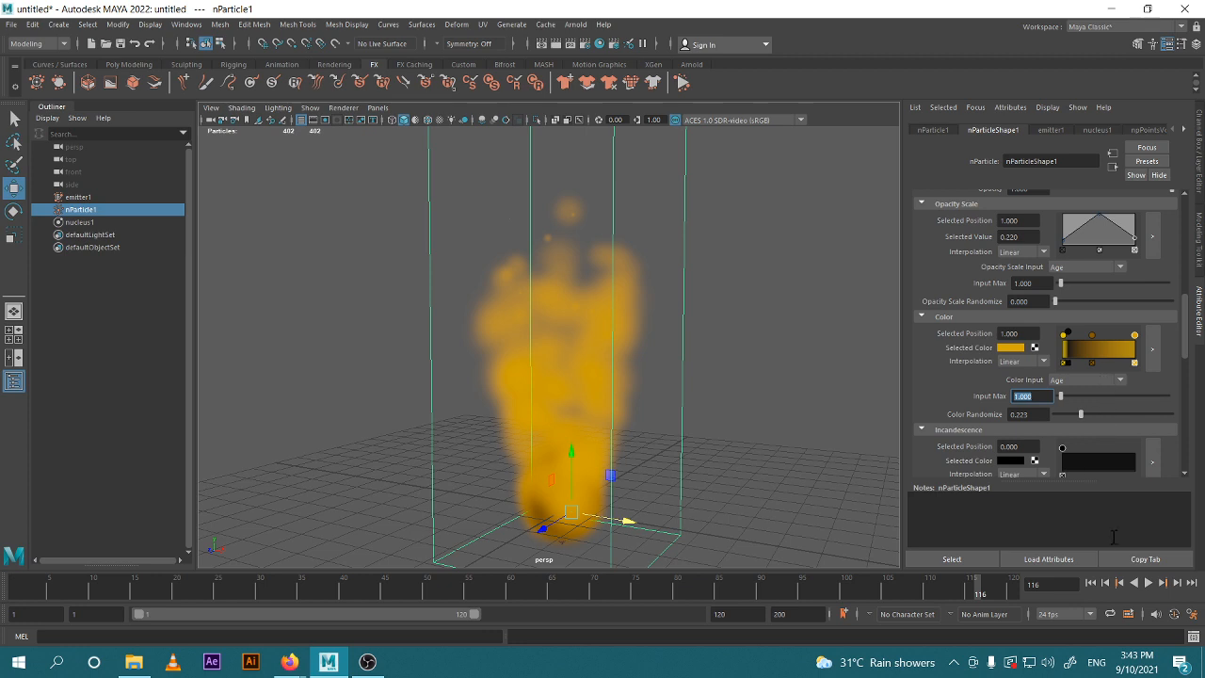
Replay the fire simulation from the first frame and stop it partway to inspect the particle colors.
left_click(1090, 584)
left_click(1149, 583)
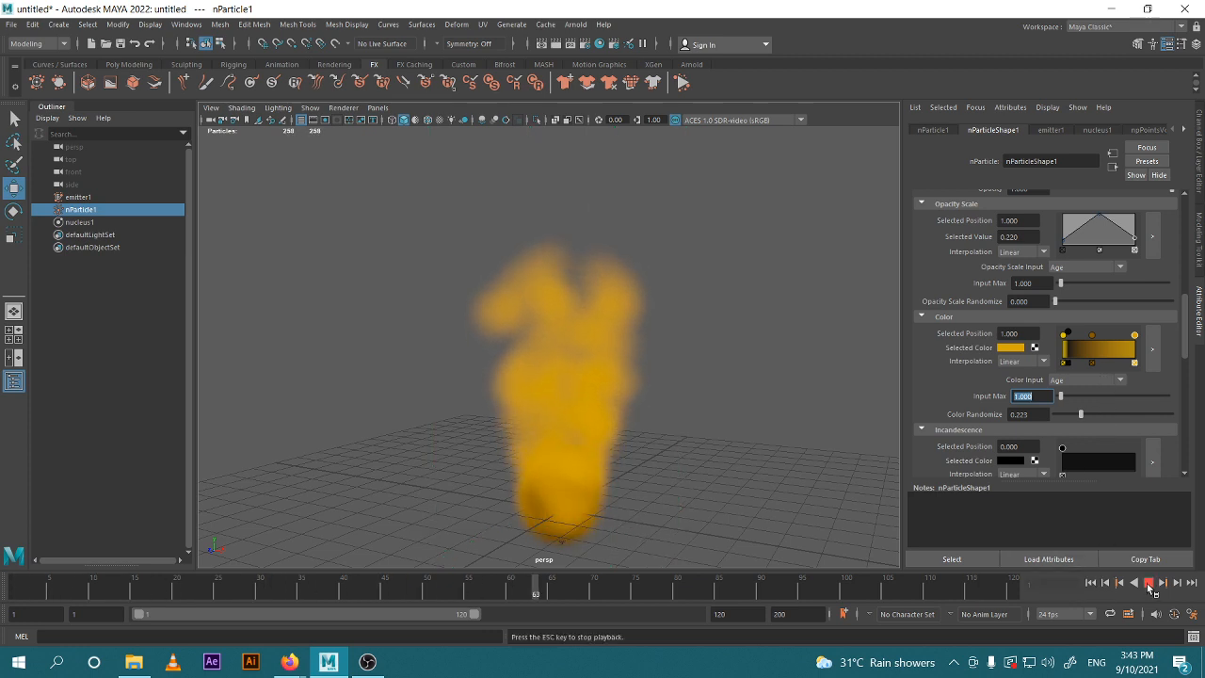
left_click(1149, 583)
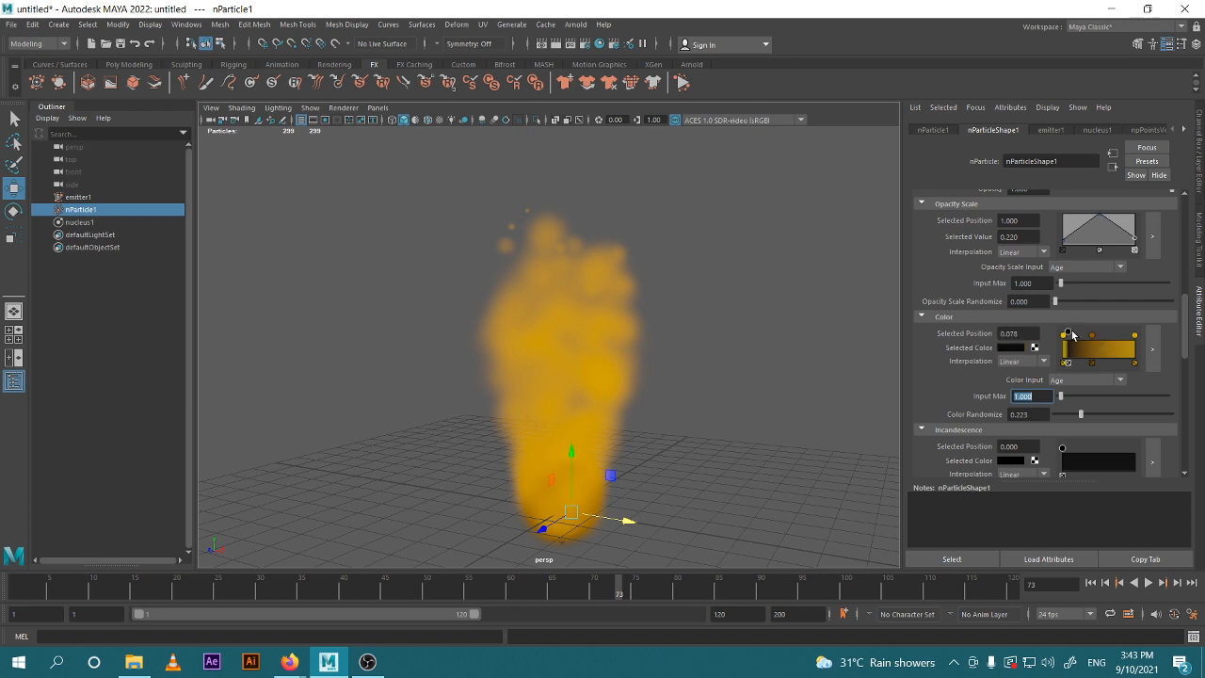
Shift the black color marker slightly toward the ramp's end and move the brown marker to about 0.748.
left_click_drag(1071, 334, 1080, 335)
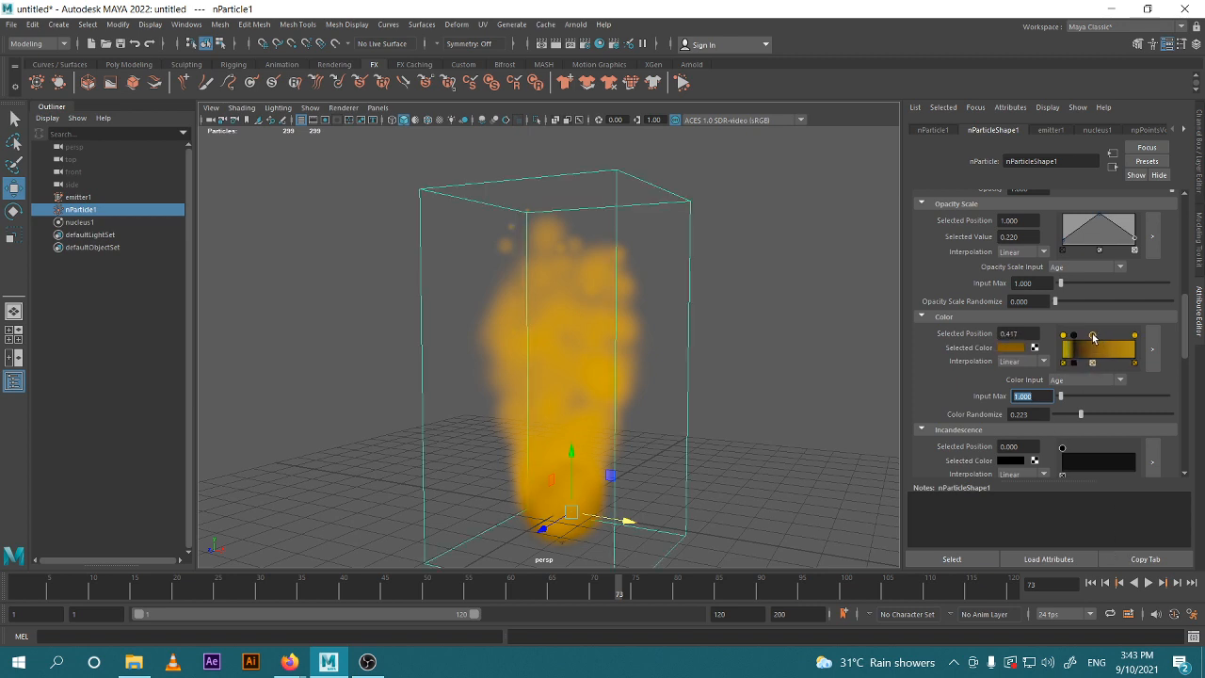
left_click_drag(1106, 339, 1120, 348)
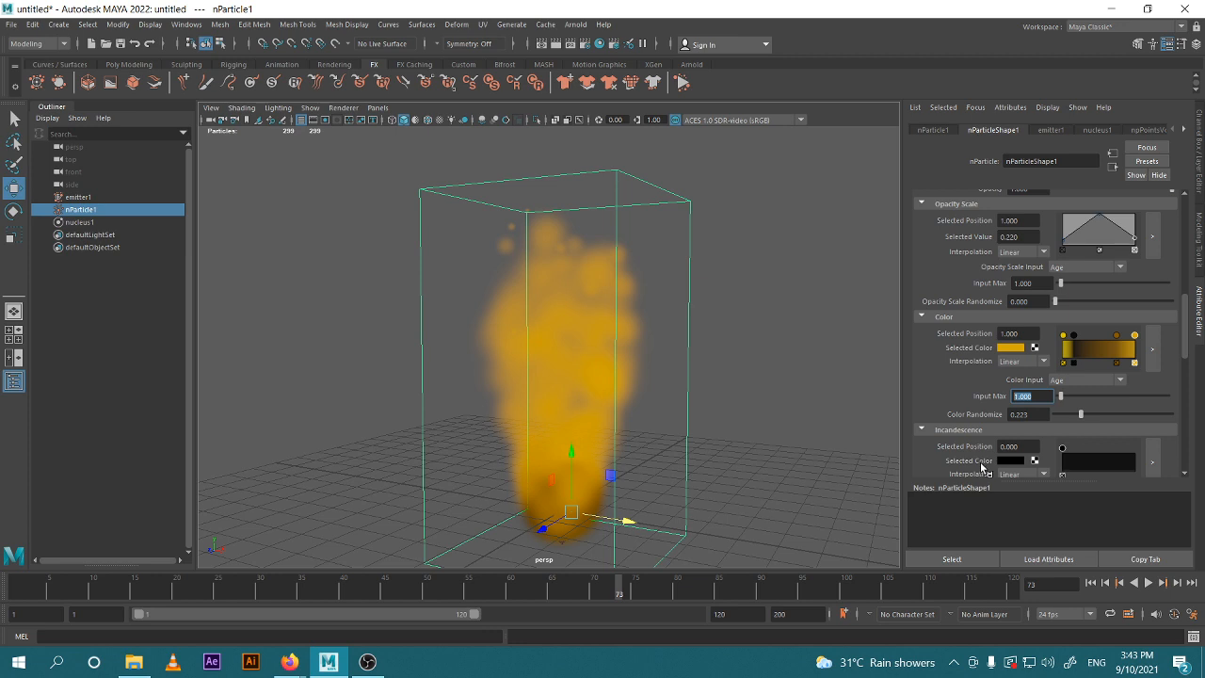
Try color Input Max values of 4 and 3, ending at 1, and nudge the black marker slightly toward the ramp's end.
type("4")
key("Return")
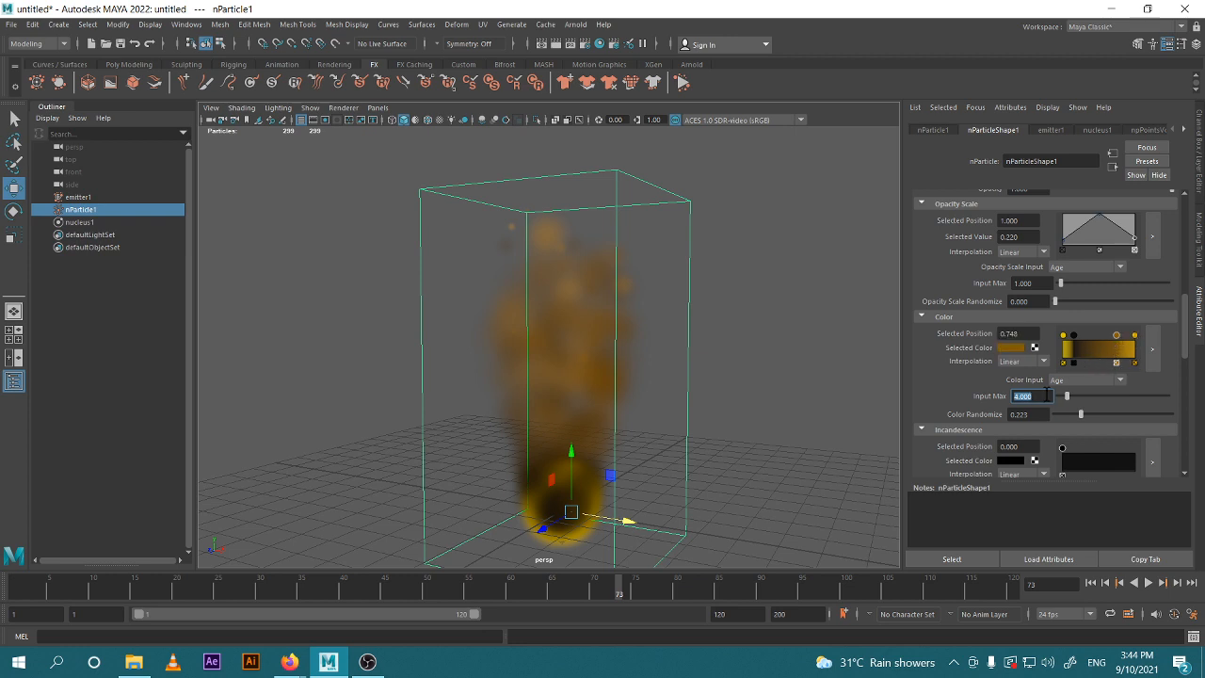
type("3")
key("Return")
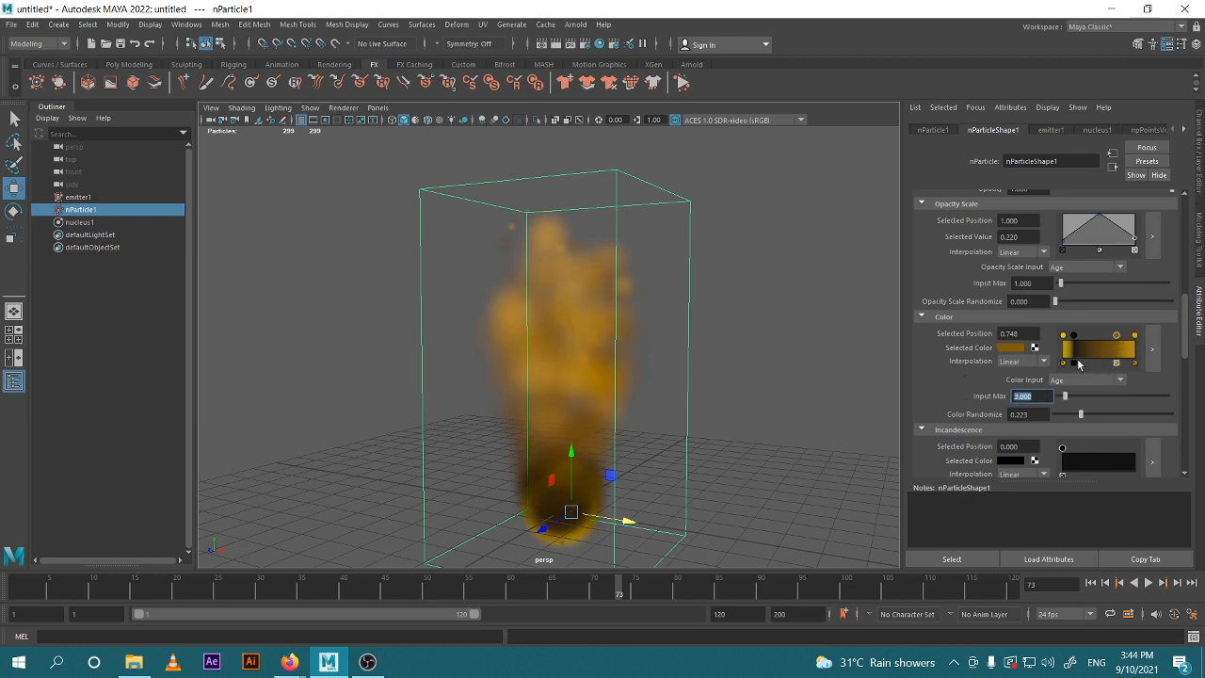
left_click_drag(1075, 338, 1078, 340)
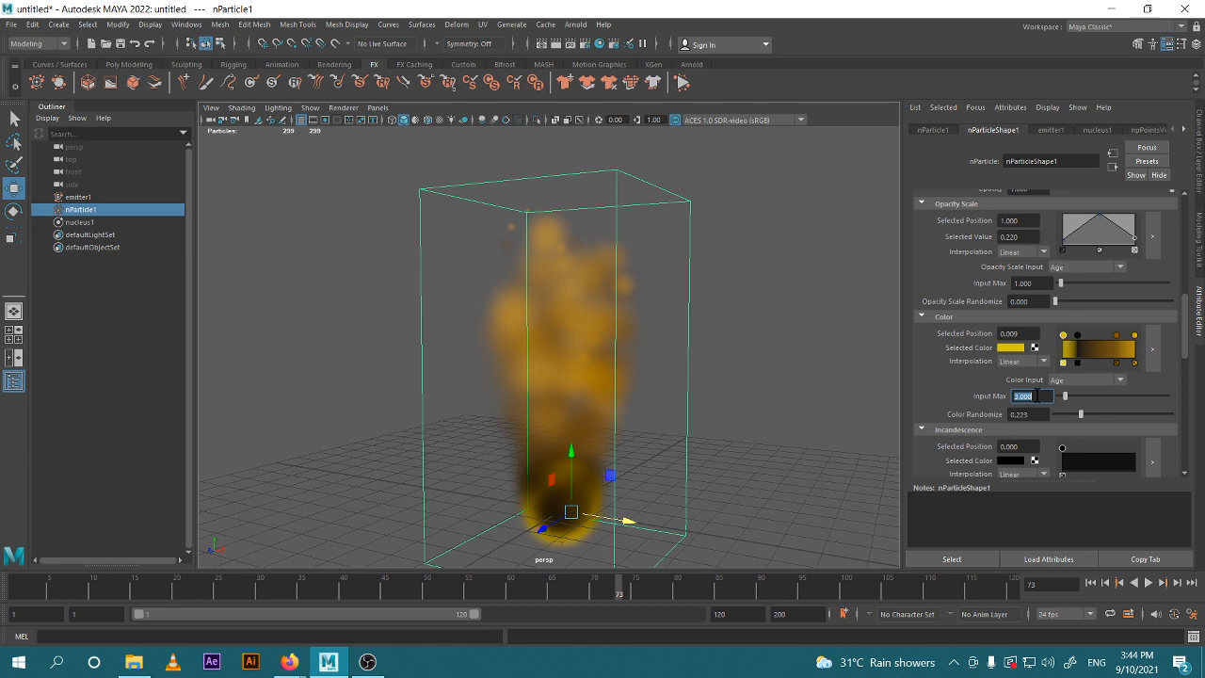
key("Return")
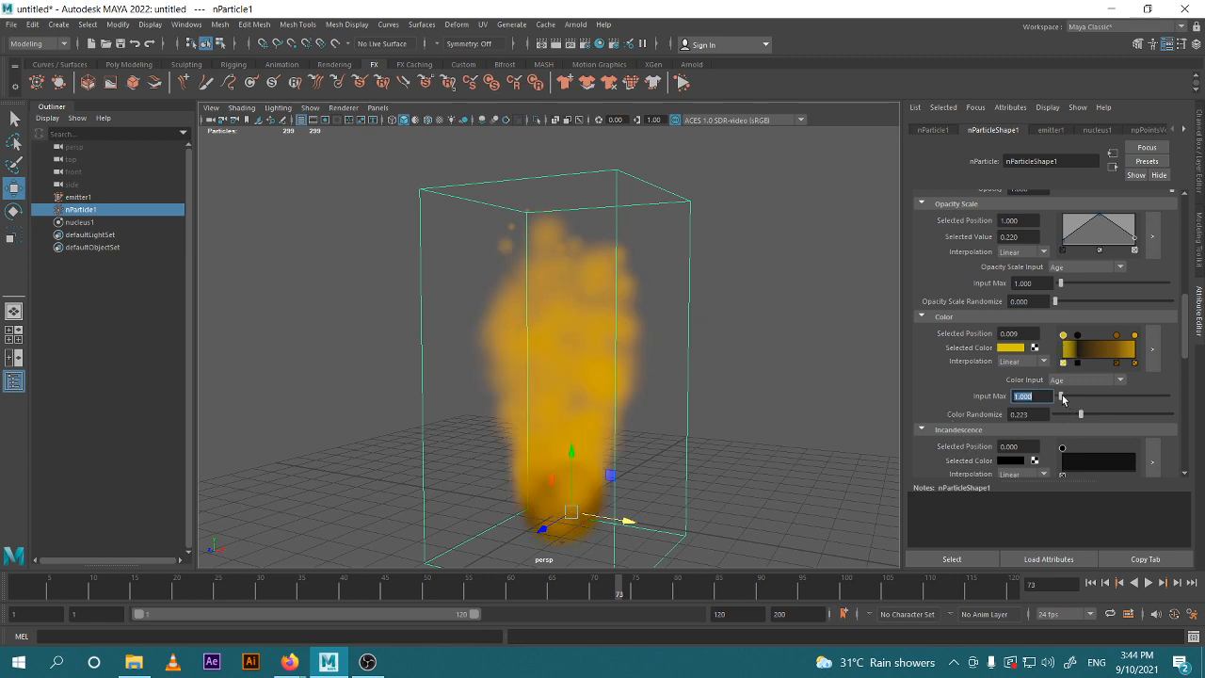
Return to the first frame and play the simulation with the adjusted color ramp.
left_click(1103, 588)
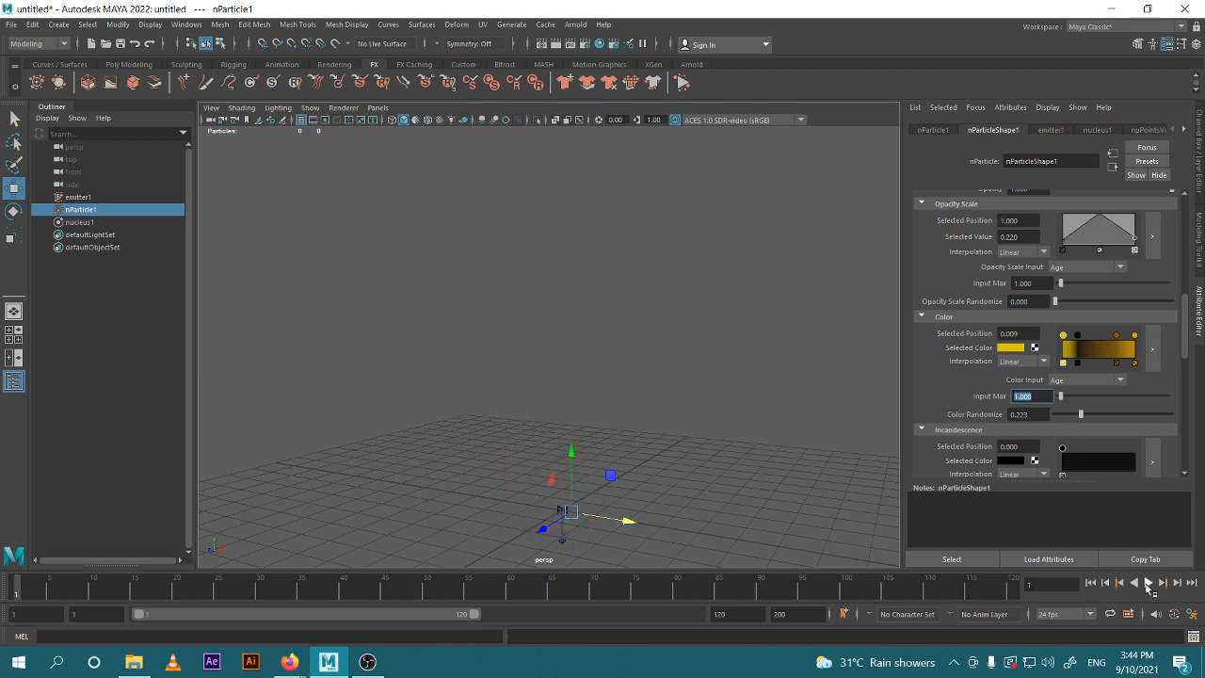
left_click(1148, 583)
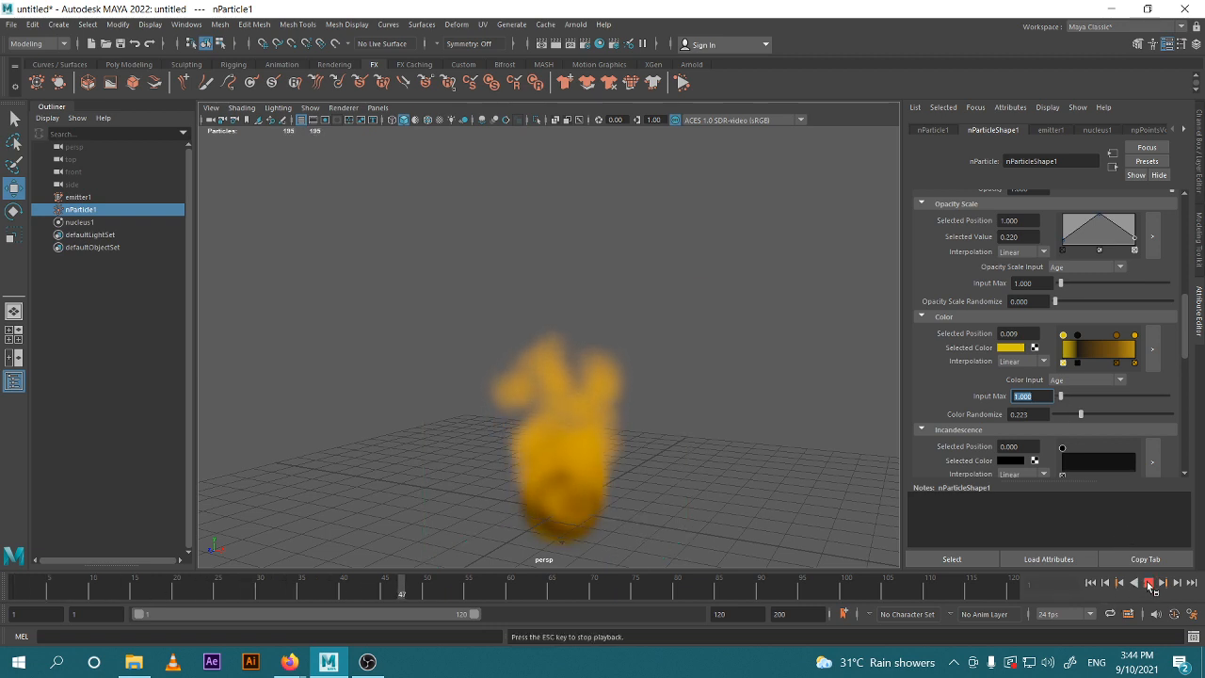
Stop the playback and set the color Input Max to 3.
left_click(1147, 583)
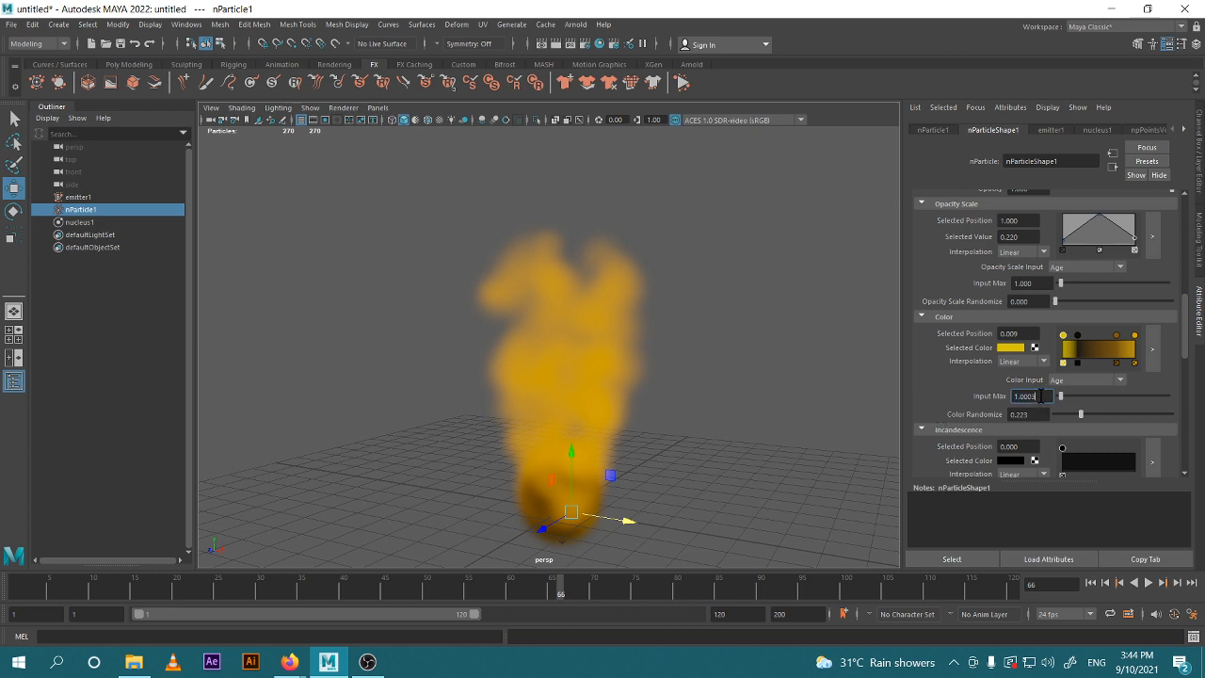
key("Return")
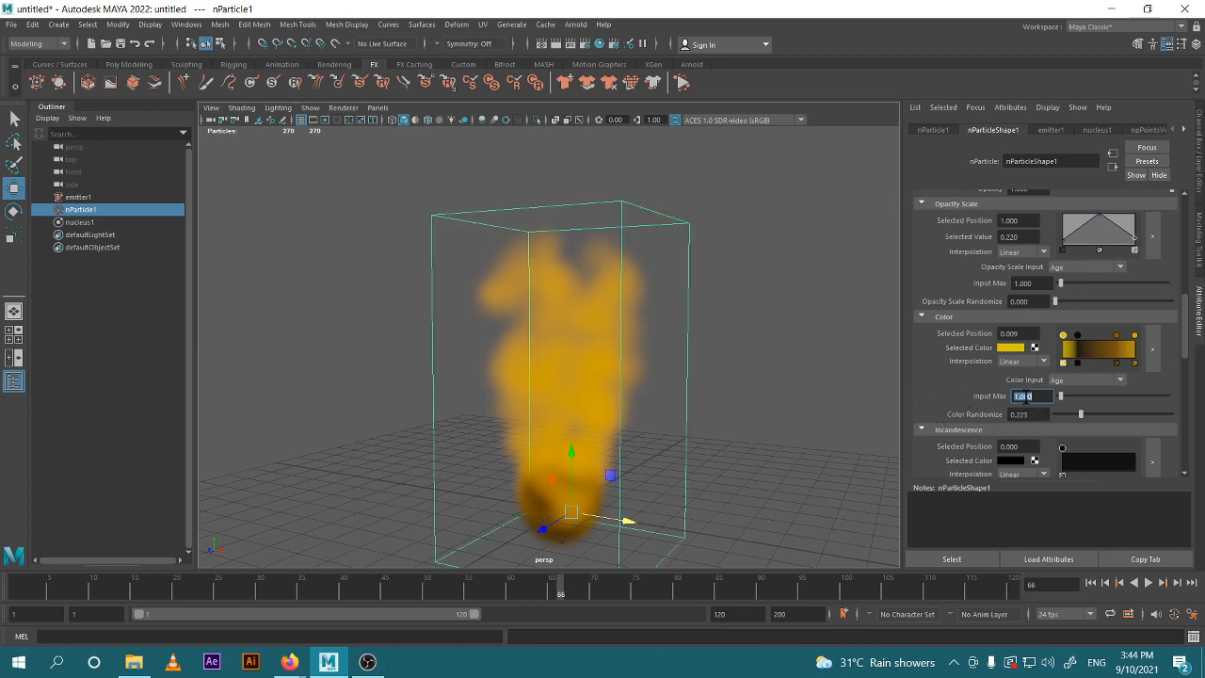
type("3")
key("Return")
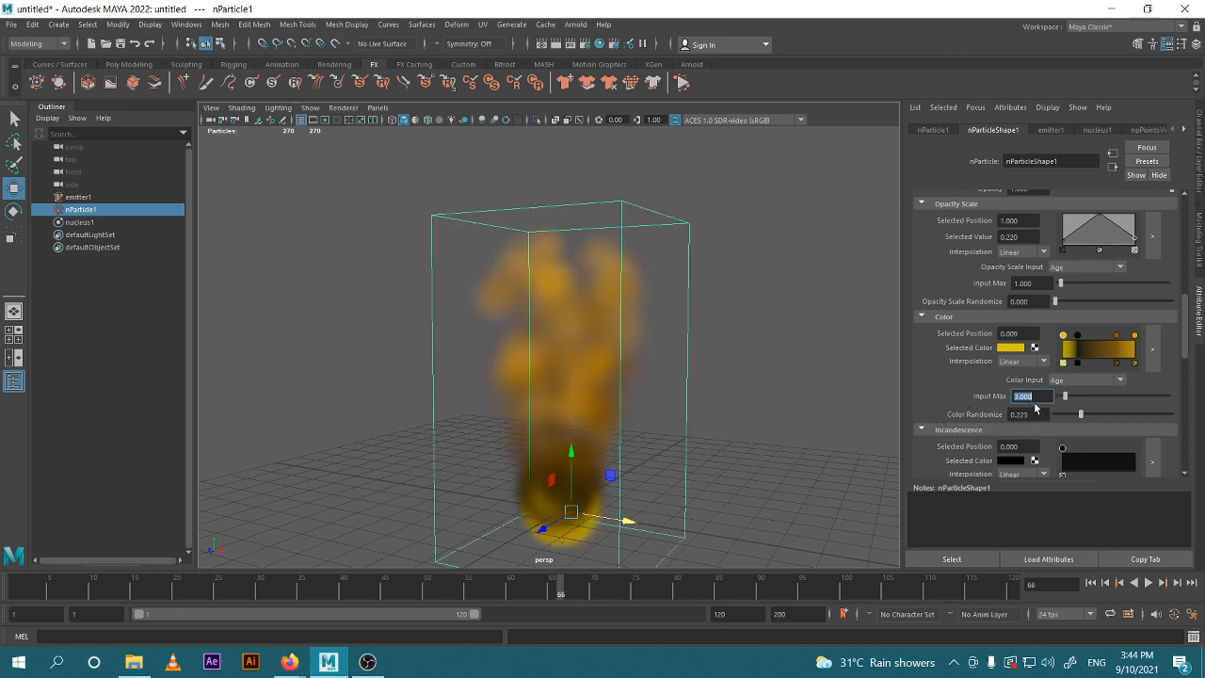
Replay the simulation from the first frame and inspect the fire colors from several angles.
left_click(1091, 583)
left_click(1149, 582)
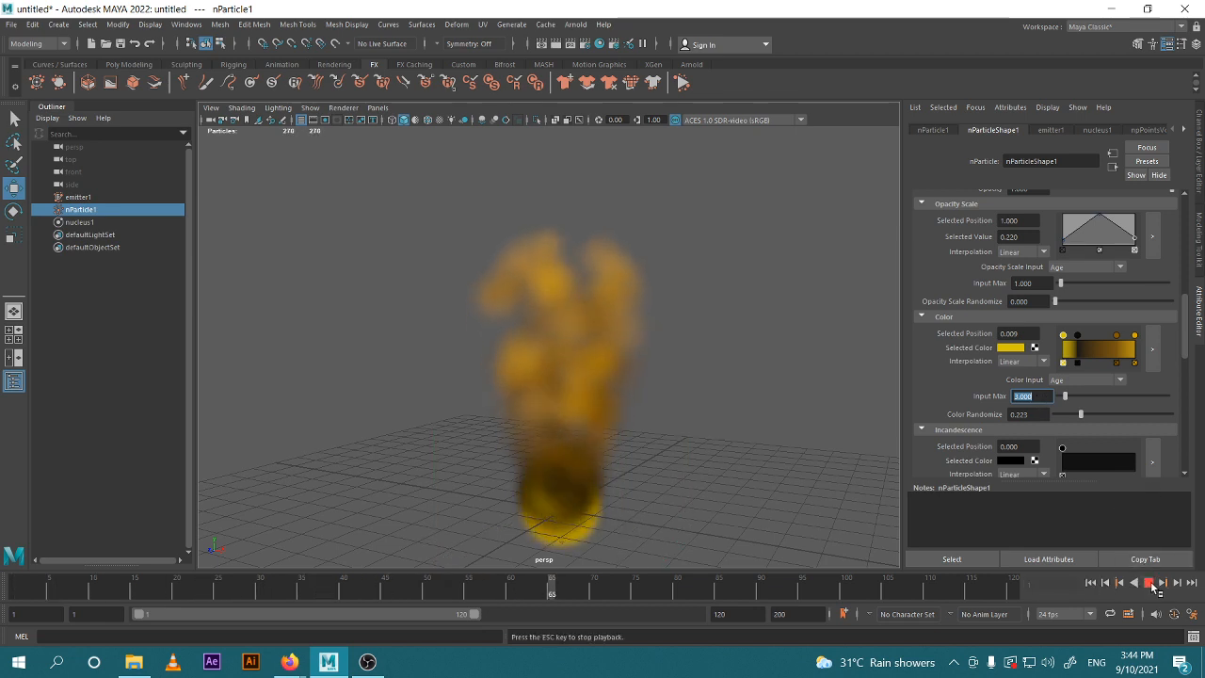
scroll(692, 441, "down", 3)
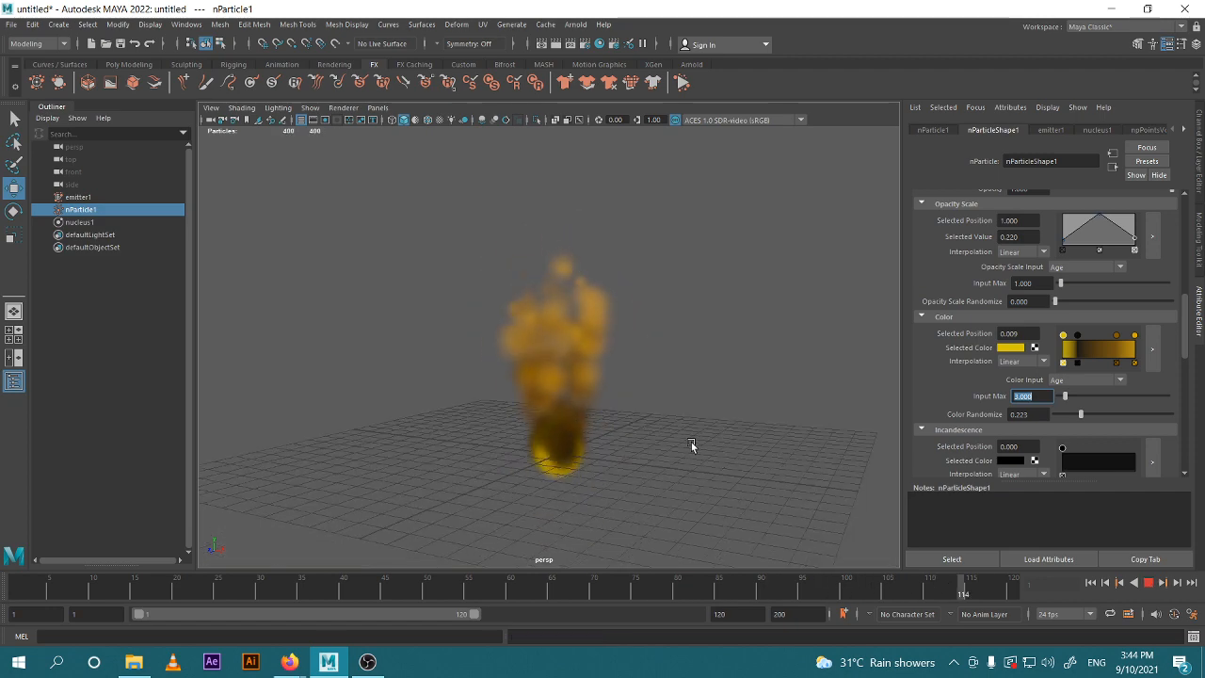
left_click_drag(717, 427, 613, 457, "alt")
scroll(613, 458, "up", 4)
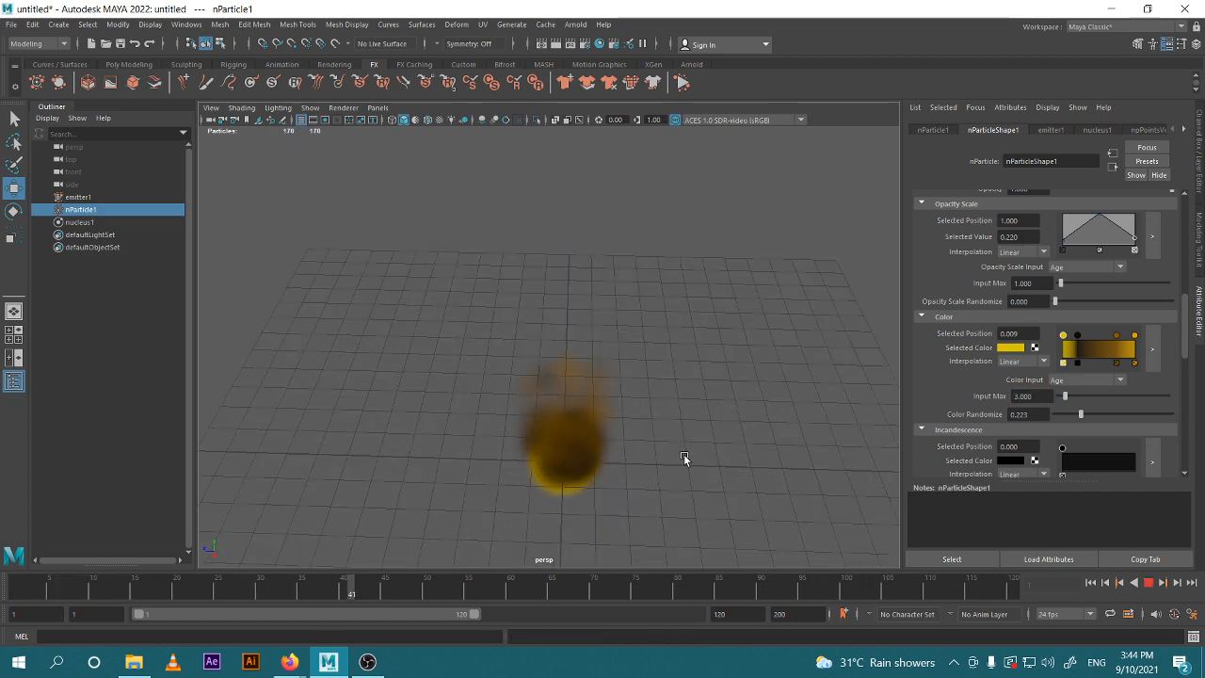
left_click_drag(685, 458, 666, 461, "alt")
middle_click_drag(667, 460, 670, 424, "alt")
left_click_drag(671, 424, 705, 398, "alt")
middle_click_drag(705, 398, 684, 449, "alt")
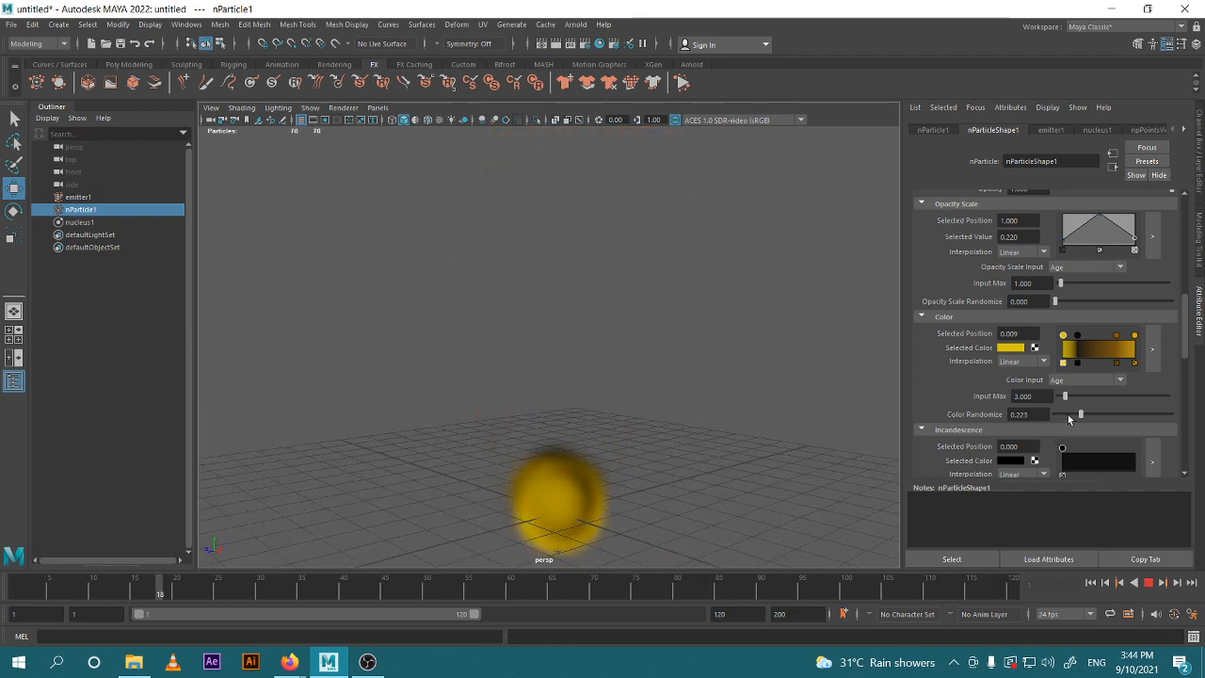
Set Color Randomize to 0 and add a dark teal marker at the start of the color ramp, ahead of the yellow one.
left_click_drag(1079, 414, 1023, 427)
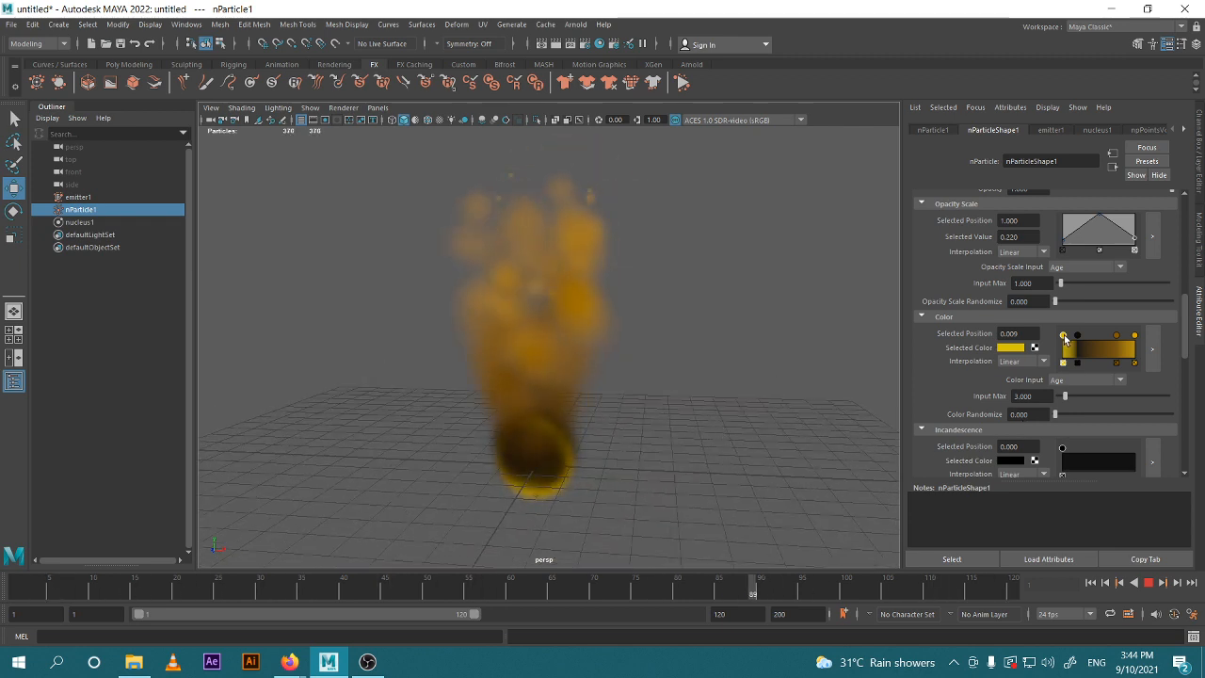
left_click(1010, 348)
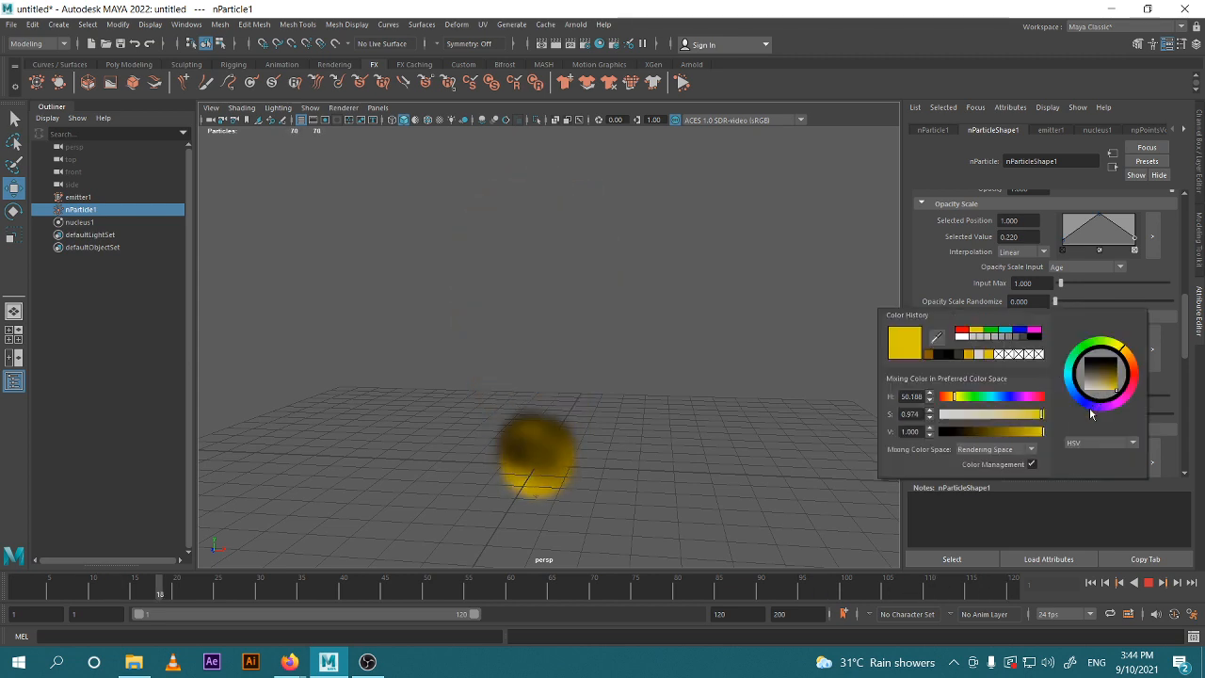
left_click_drag(1065, 362, 1071, 362)
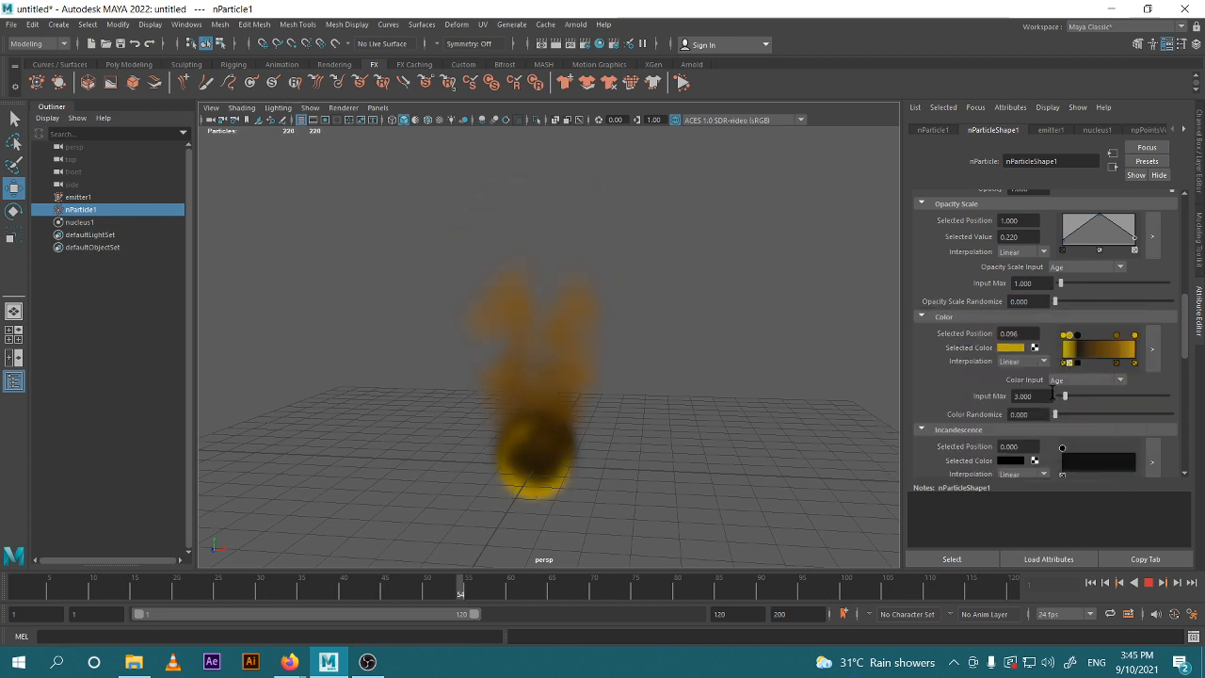
left_click(1011, 348)
left_click(1069, 386)
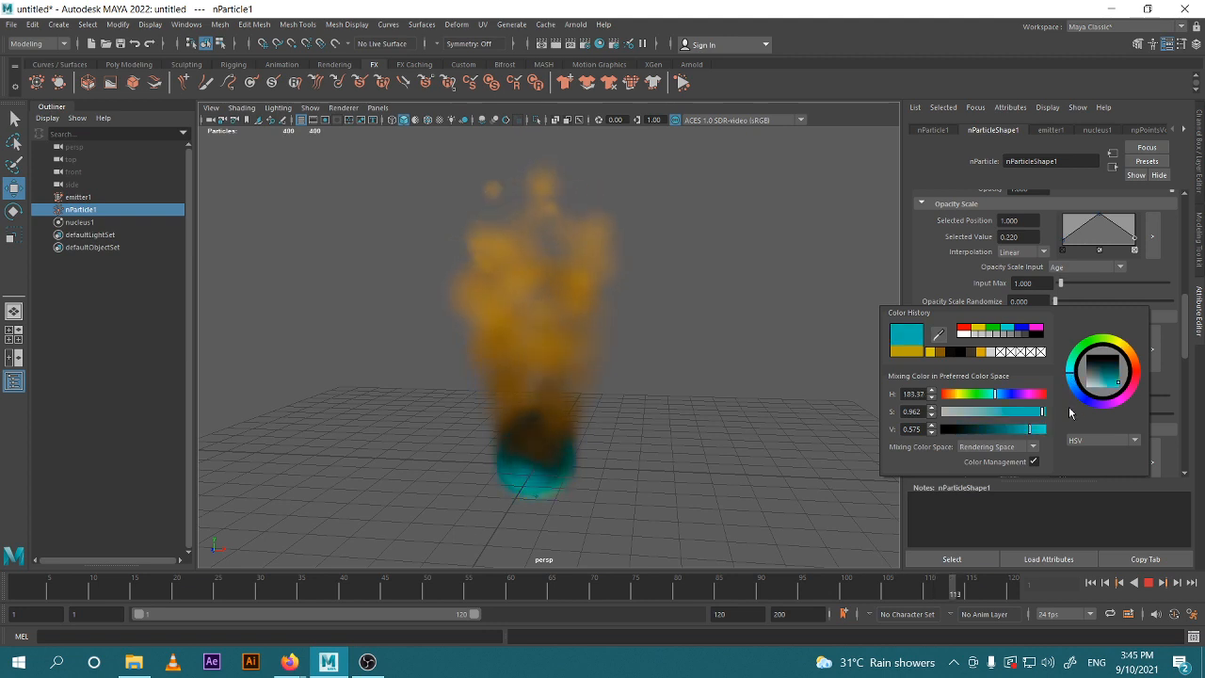
left_click_drag(1030, 429, 1016, 429)
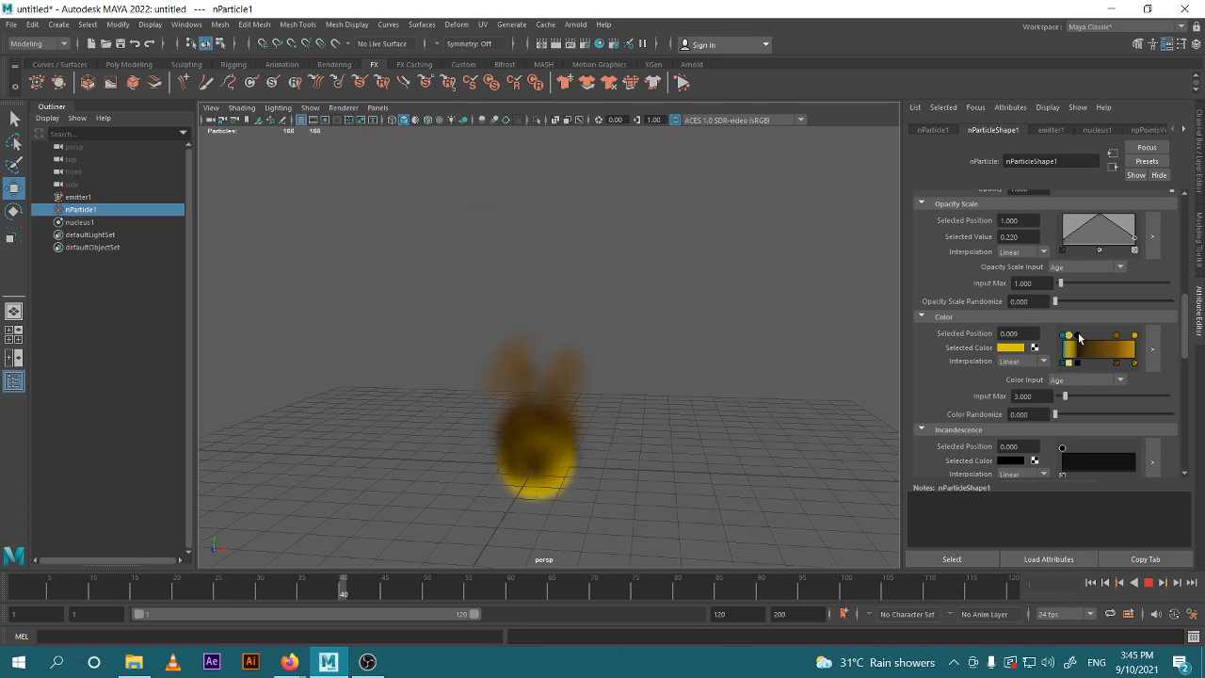
Shift the black and yellow color markers toward the ramp's end, placing the yellow one at about 0.226.
mouse_move(1079, 336)
left_mouse_down()
mouse_move(1092, 337)
mouse_move(1079, 336)
left_mouse_up()
left_click(1091, 336)
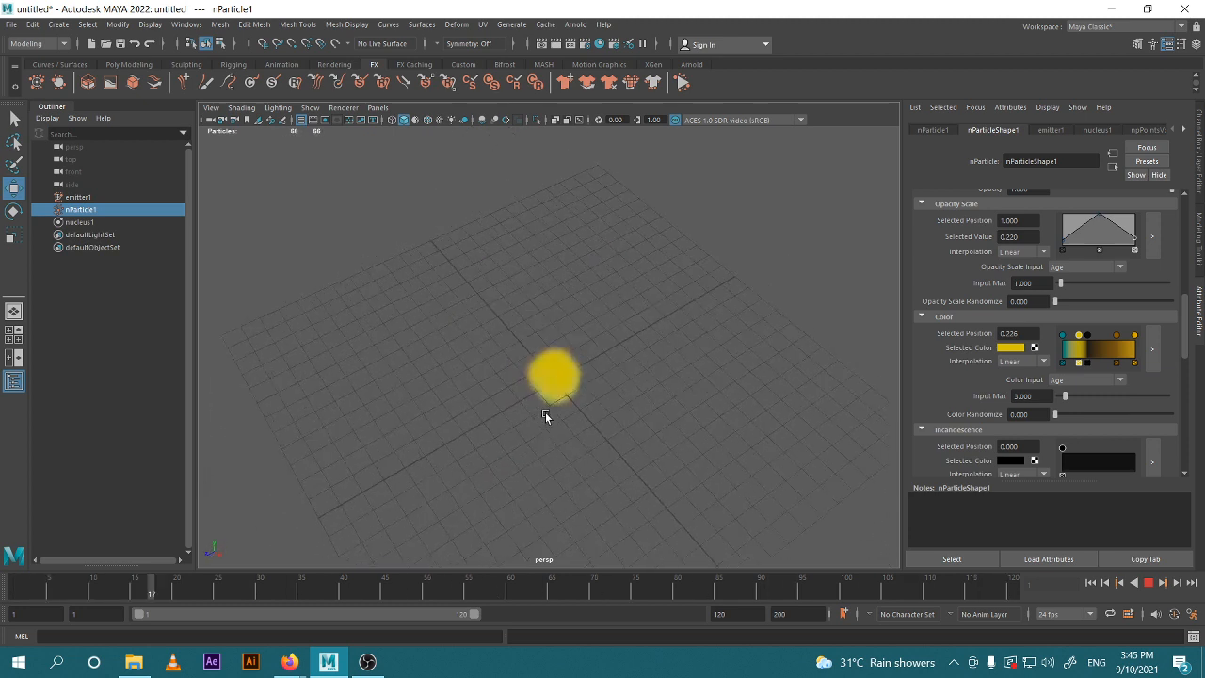
left_click_drag(659, 378, 754, 377, "alt")
scroll(1089, 354, "down", 2)
Enable Liquid Simulation on the nParticle shape and view how the particles spread during playback.
scroll(1089, 354, "down", 10)
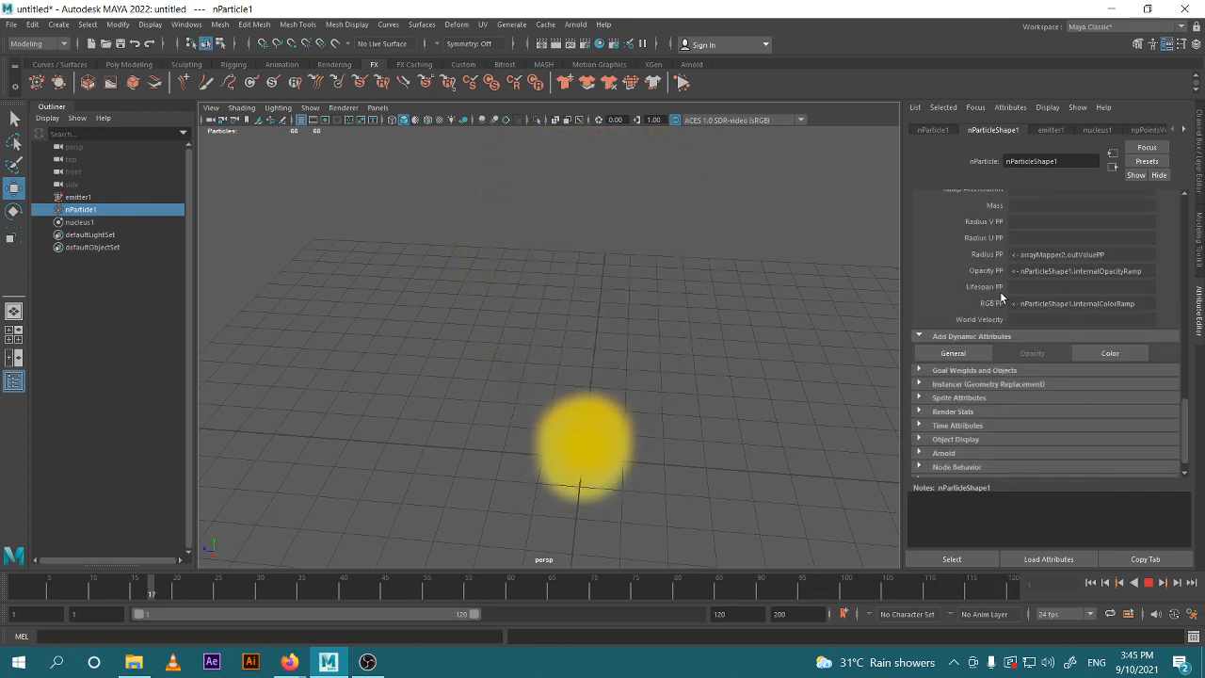
scroll(1024, 386, "down", 1)
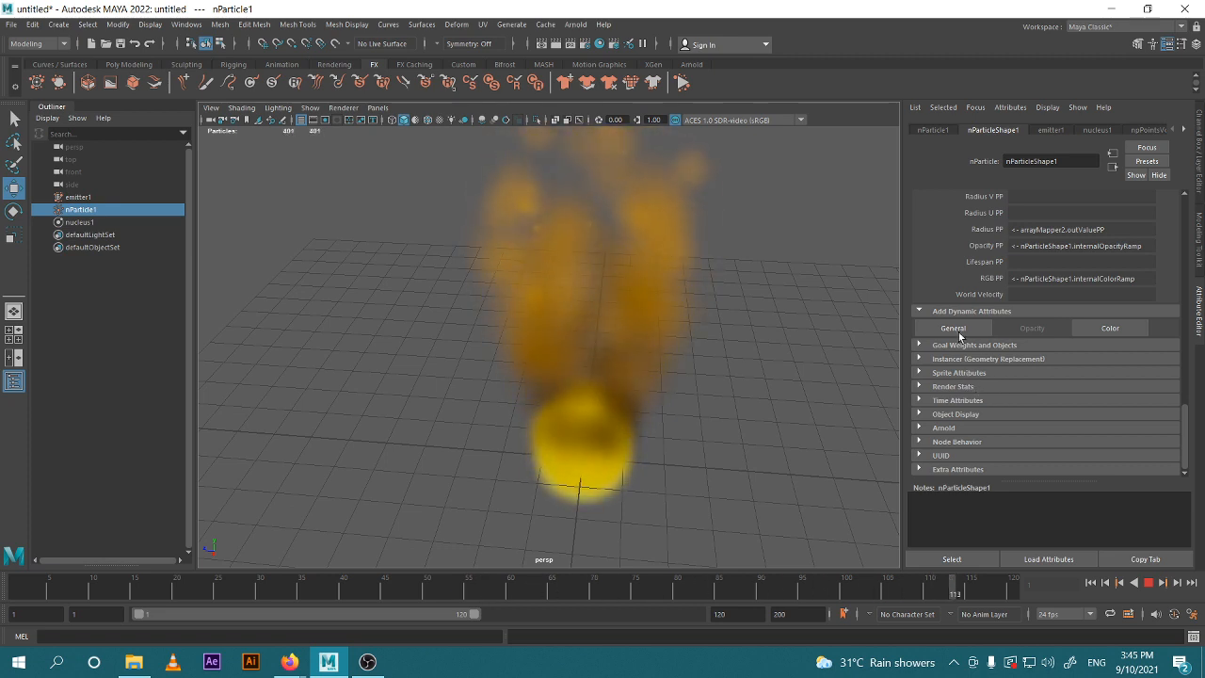
left_click(947, 344)
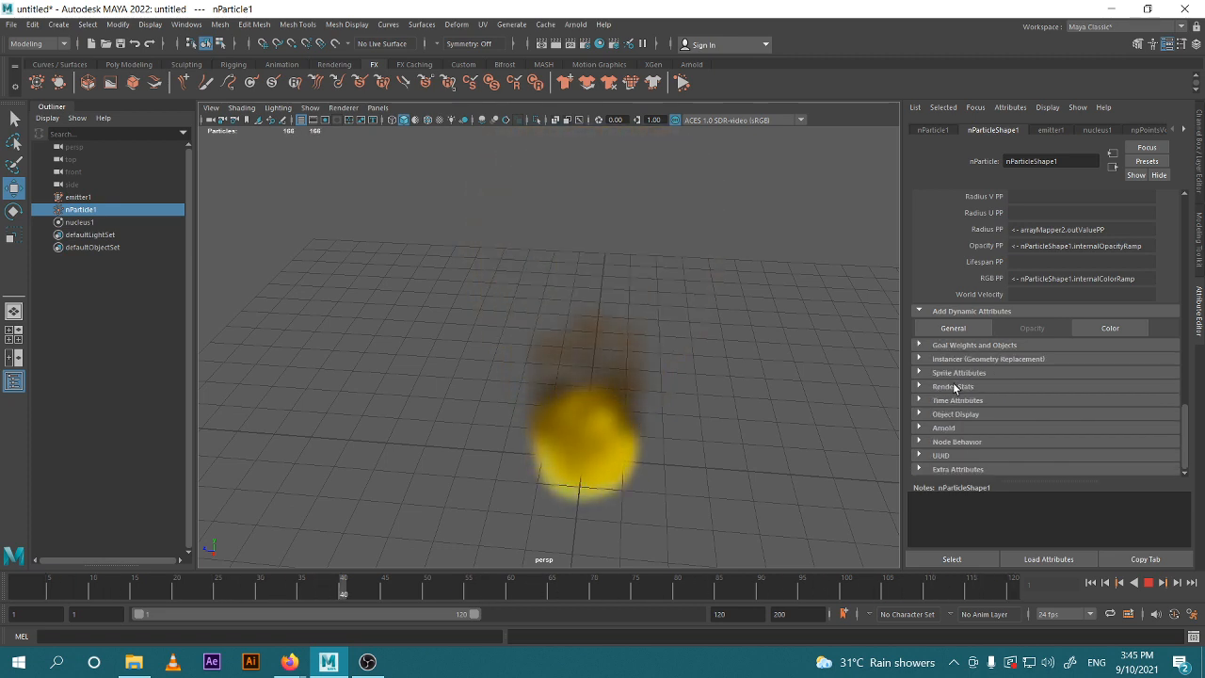
scroll(1022, 394, "up", 5)
scroll(1021, 393, "up", 15)
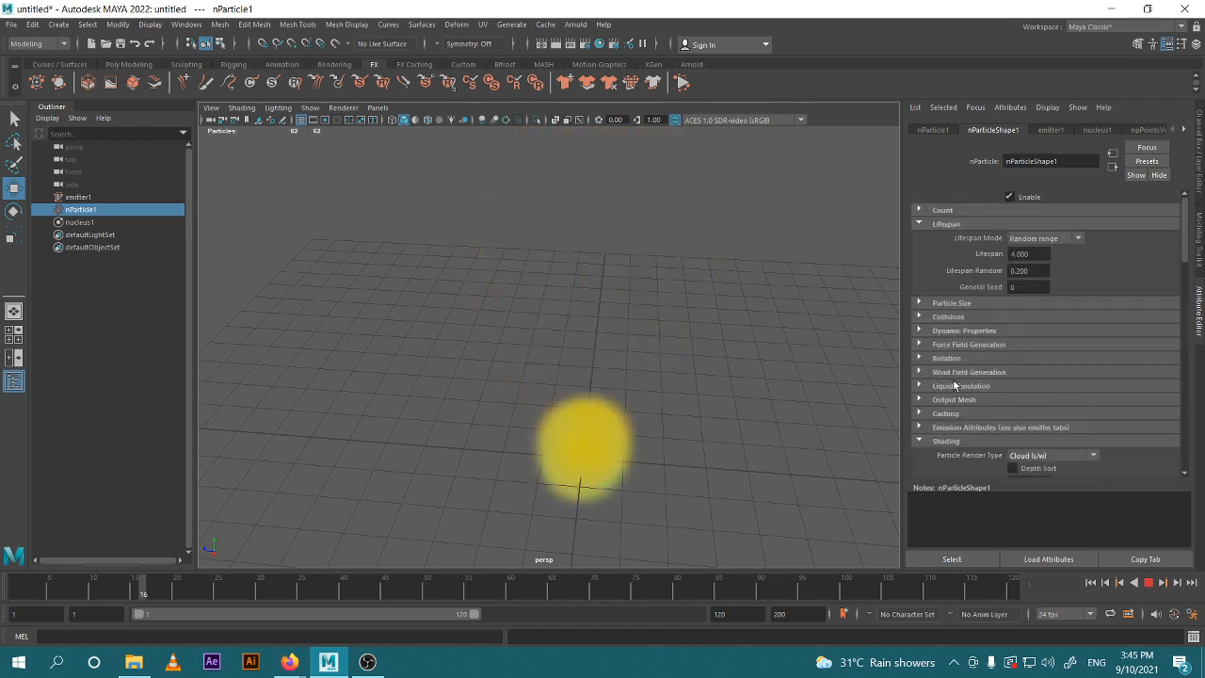
left_click(961, 386)
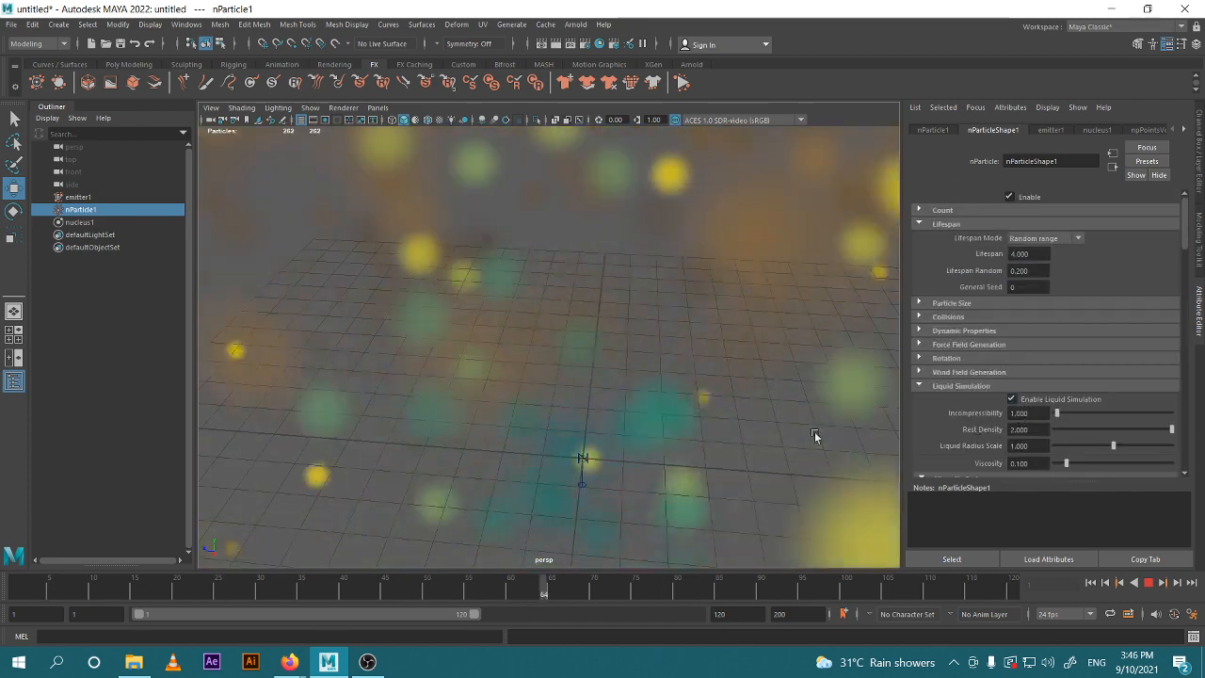
scroll(752, 399, "down", 8)
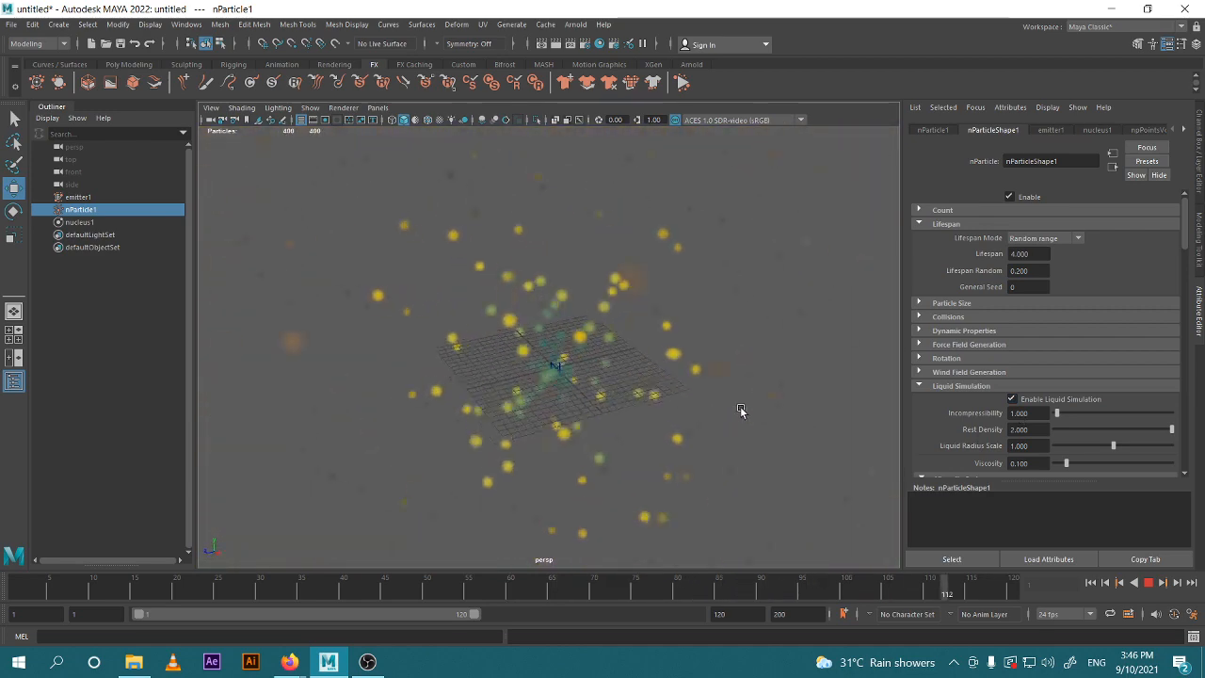
scroll(737, 407, "up", 8)
scroll(741, 413, "up", 2)
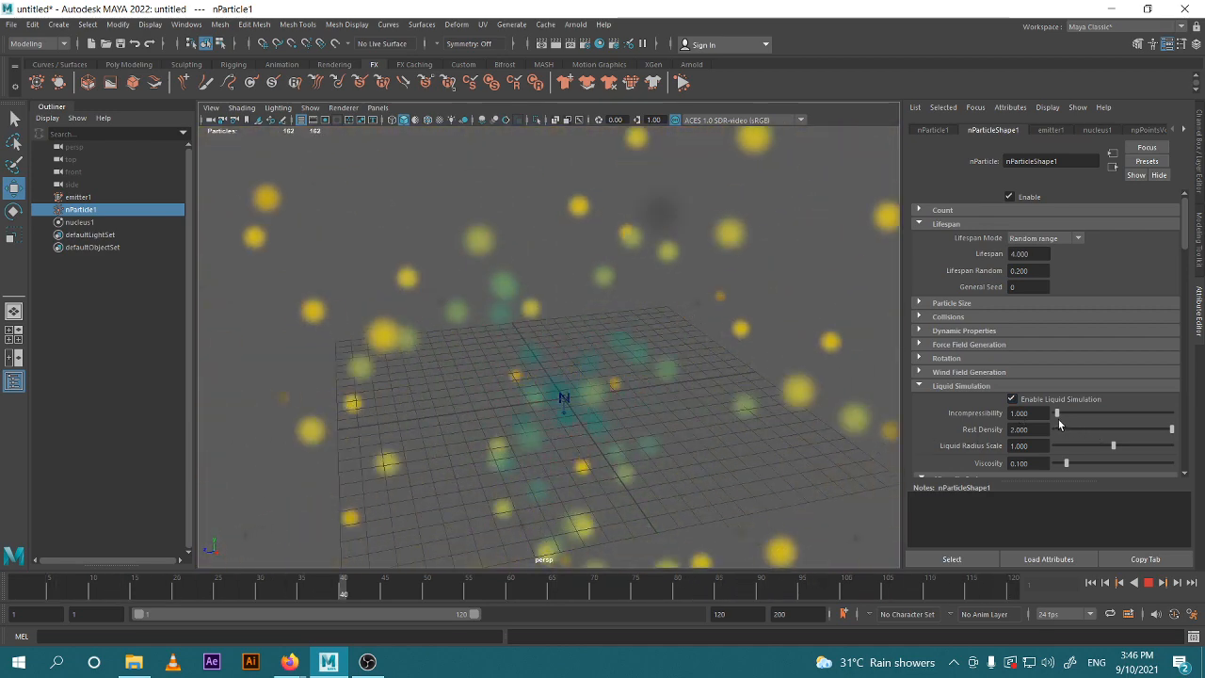
Try a liquid simulation Incompressibility of 0 and view the particle stream up close from different angles.
left_click_drag(1058, 414, 1050, 415)
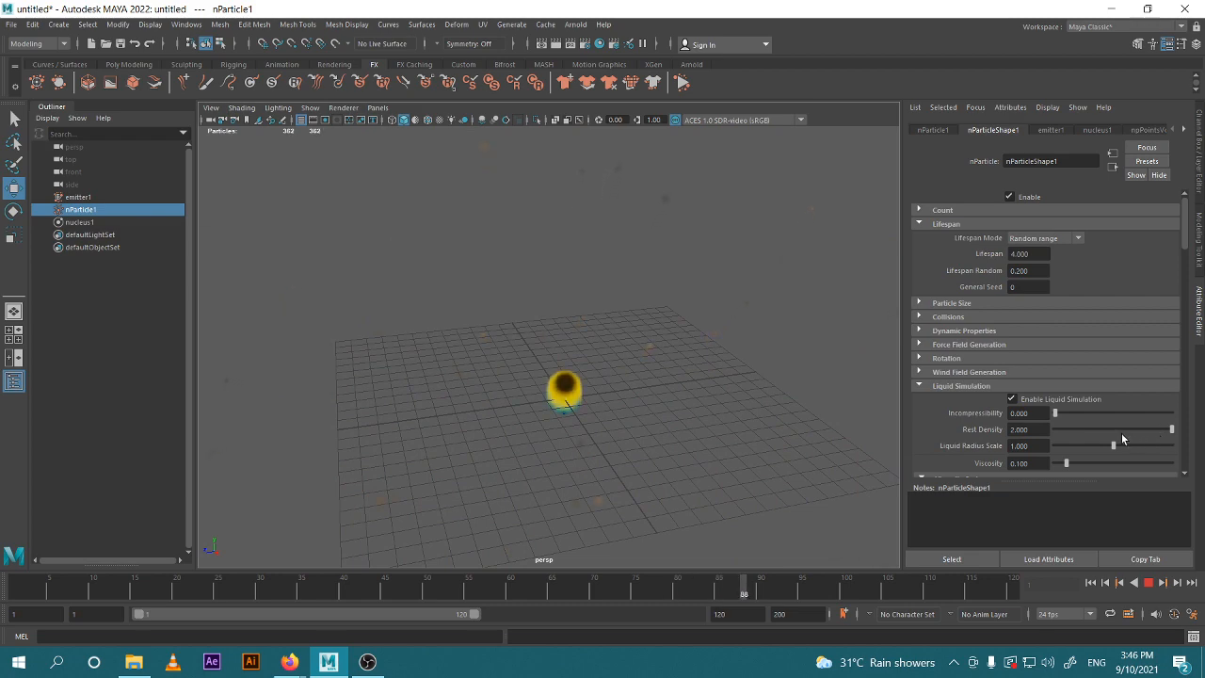
scroll(718, 423, "up", 4)
left_click_drag(751, 429, 683, 409, "alt")
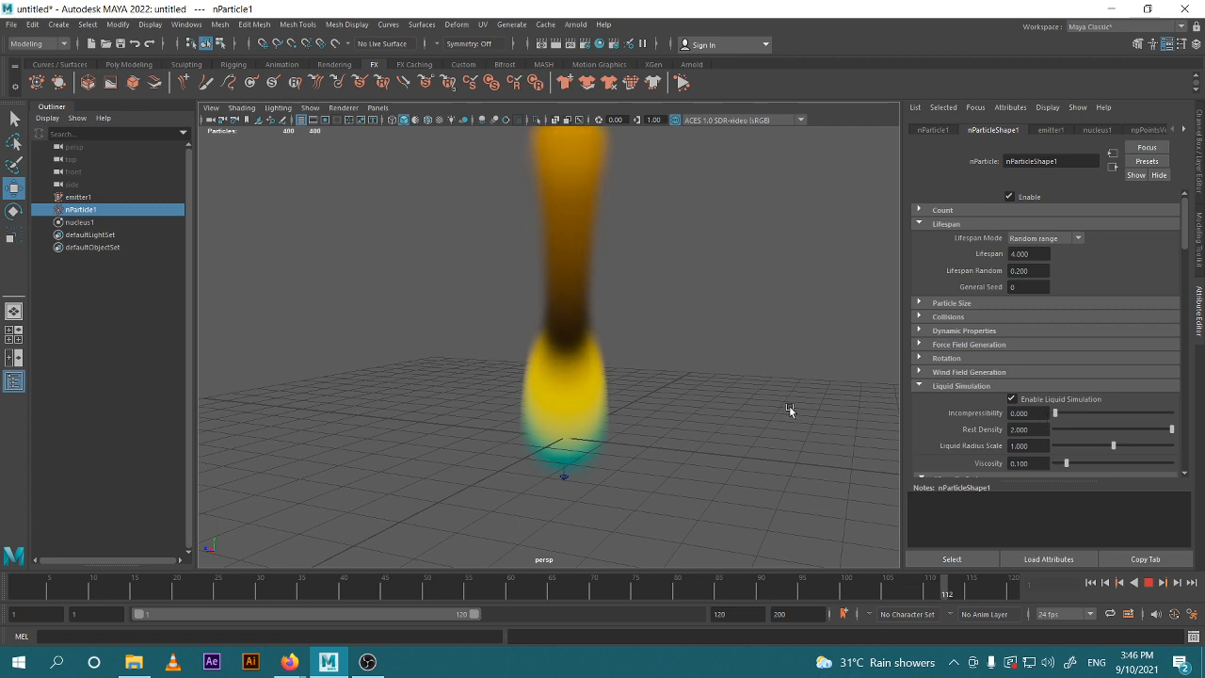
left_click_drag(700, 425, 686, 480, "alt")
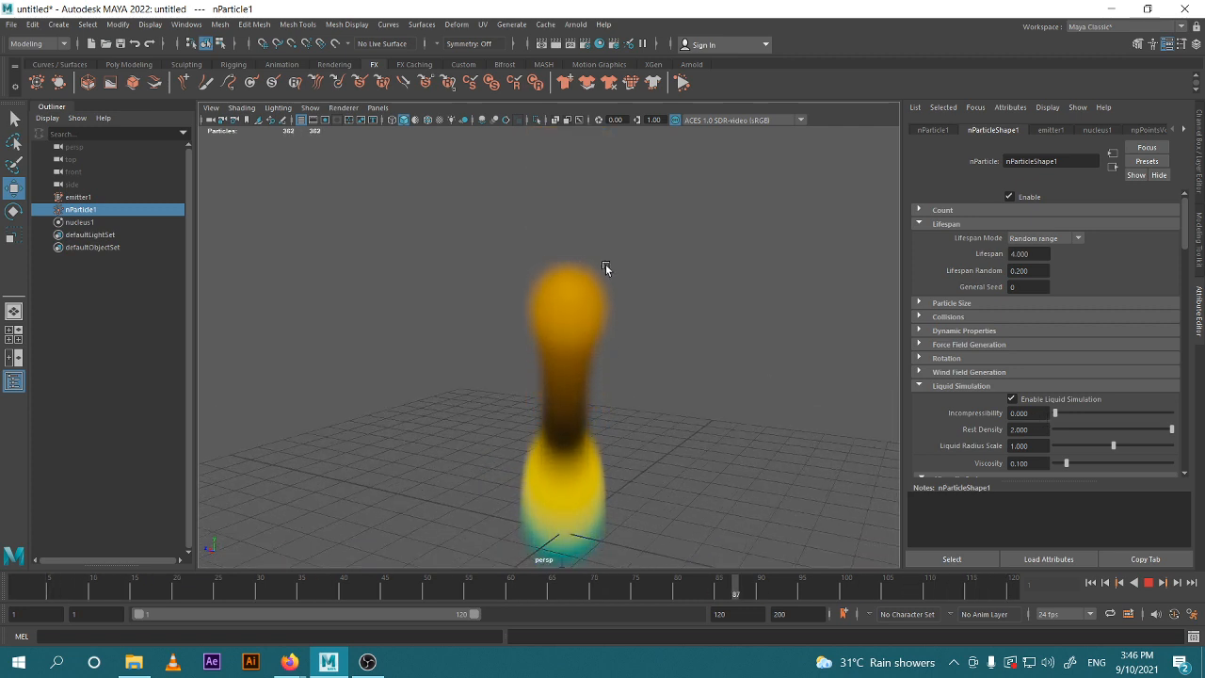
Extend the playback range to frame 2000 and play the simulation from frame 1.
left_click(1149, 583)
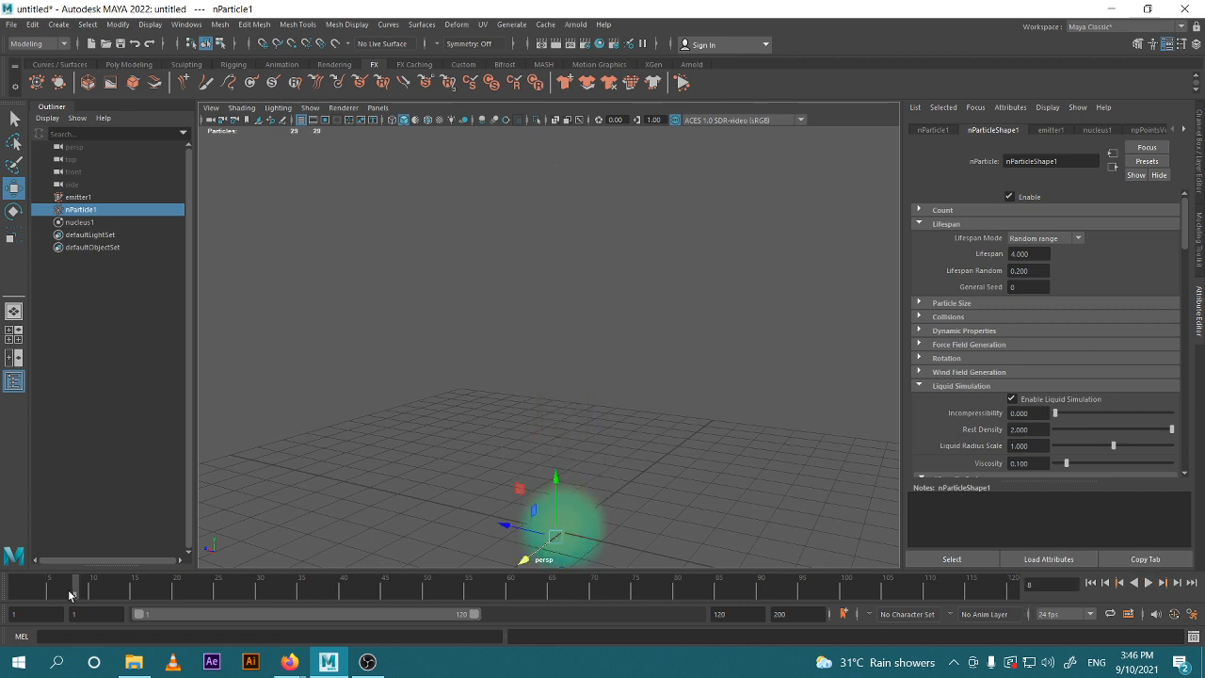
left_click_drag(71, 593, 16, 600)
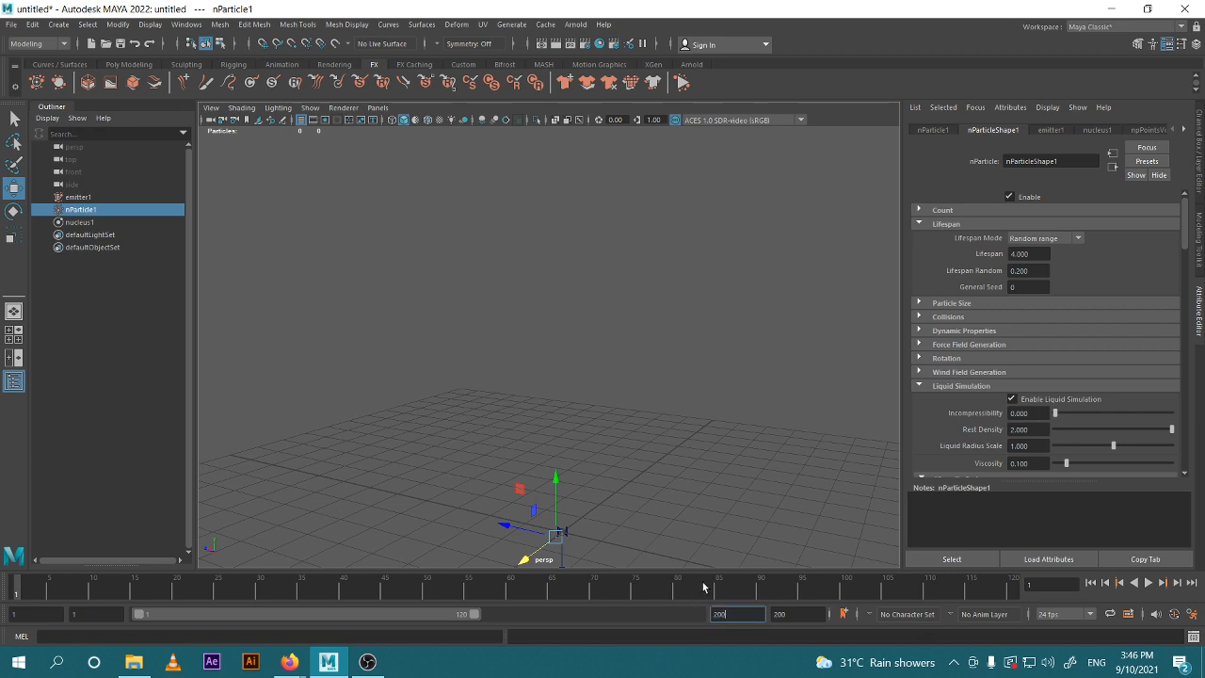
key("Return")
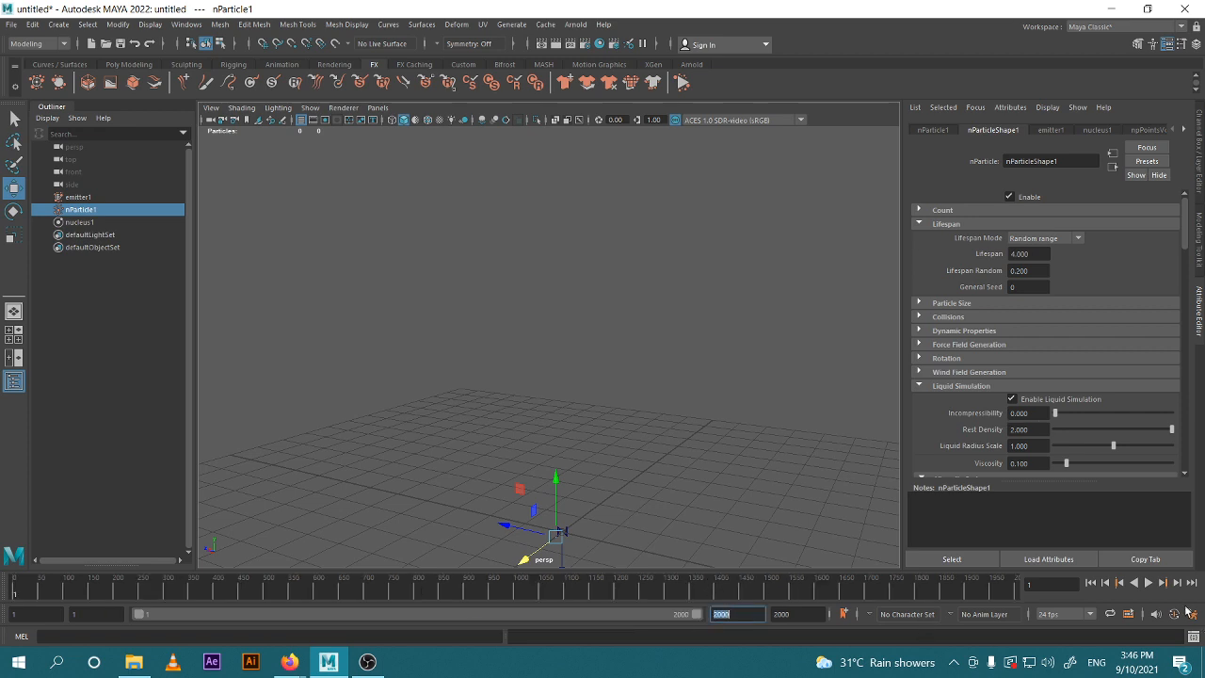
left_click(1153, 583)
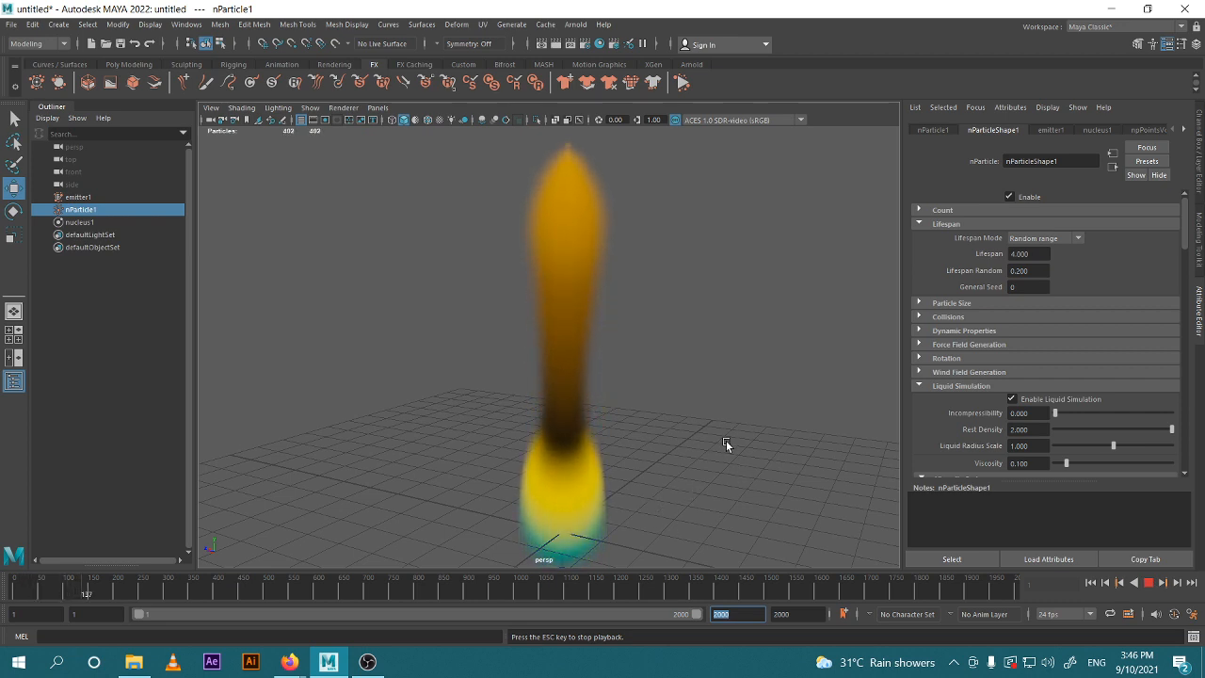
Examine the particle stream from near and far during the longer playback, stop it partway and frame the particles.
left_click_drag(726, 440, 533, 462, "alt")
scroll(600, 247, "up", 5)
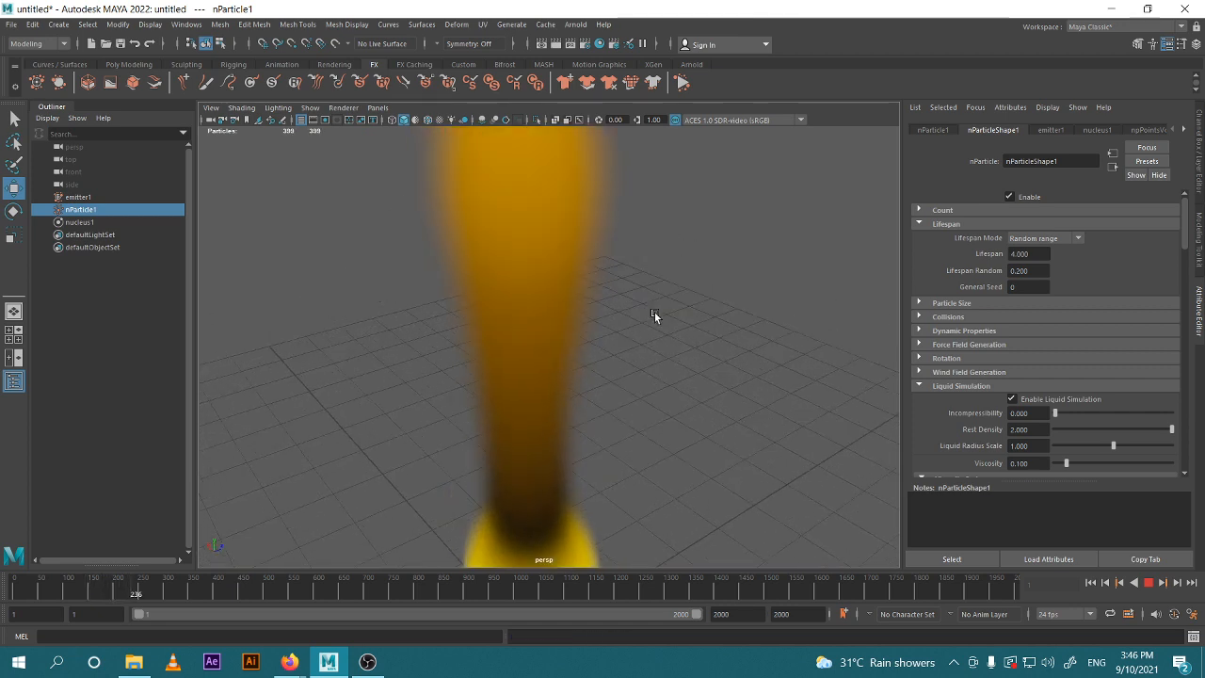
middle_click_drag(654, 312, 651, 376, "alt")
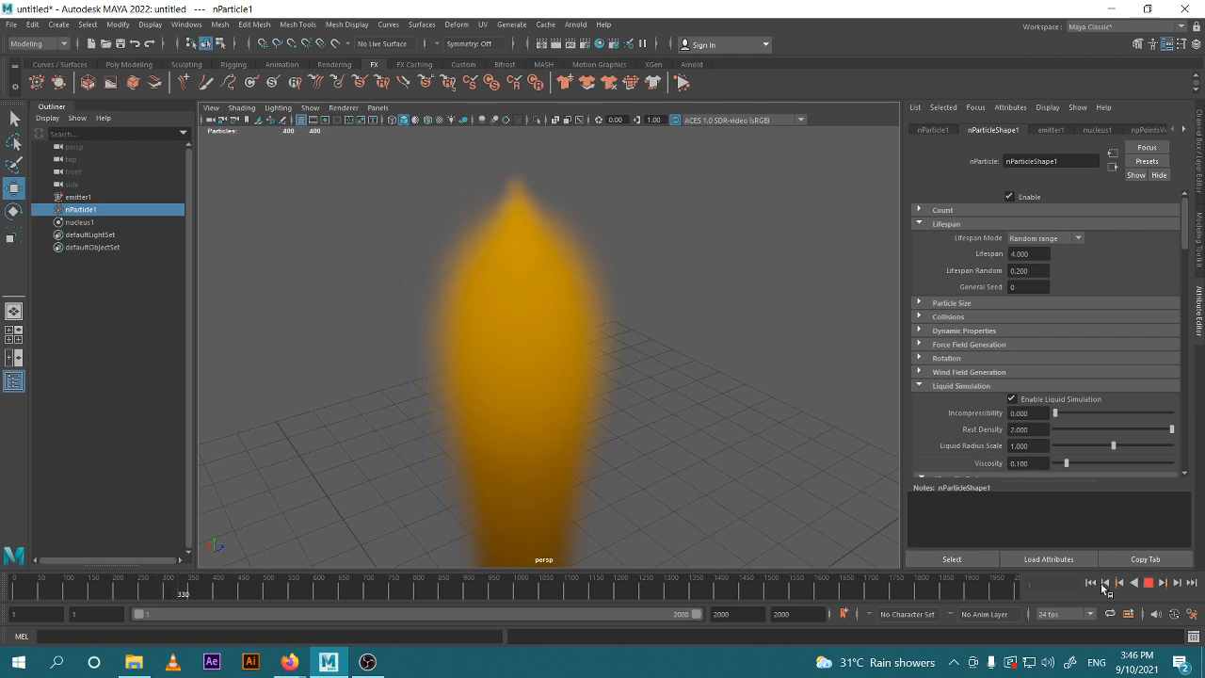
scroll(685, 374, "down", 5)
left_click_drag(684, 375, 610, 415, "alt")
scroll(613, 410, "down", 6)
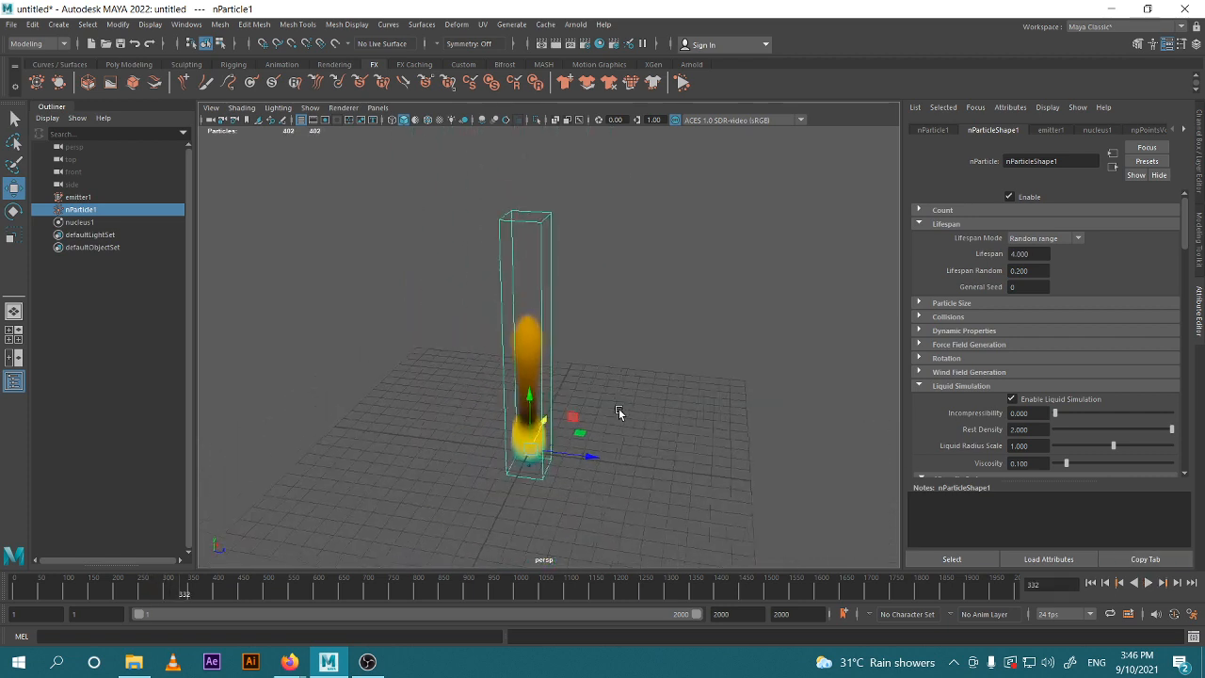
scroll(609, 407, "up", 4)
key("f")
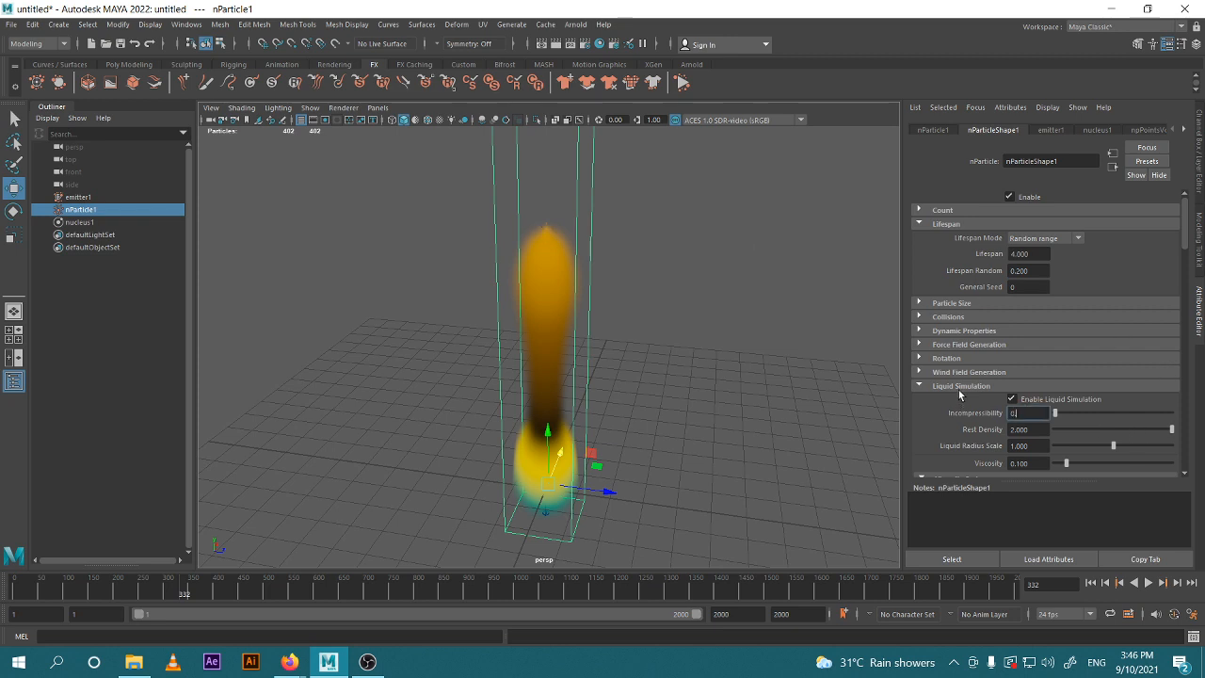
Try an Incompressibility of 0.1 and replay the simulation from the first frame.
left_click(1091, 585)
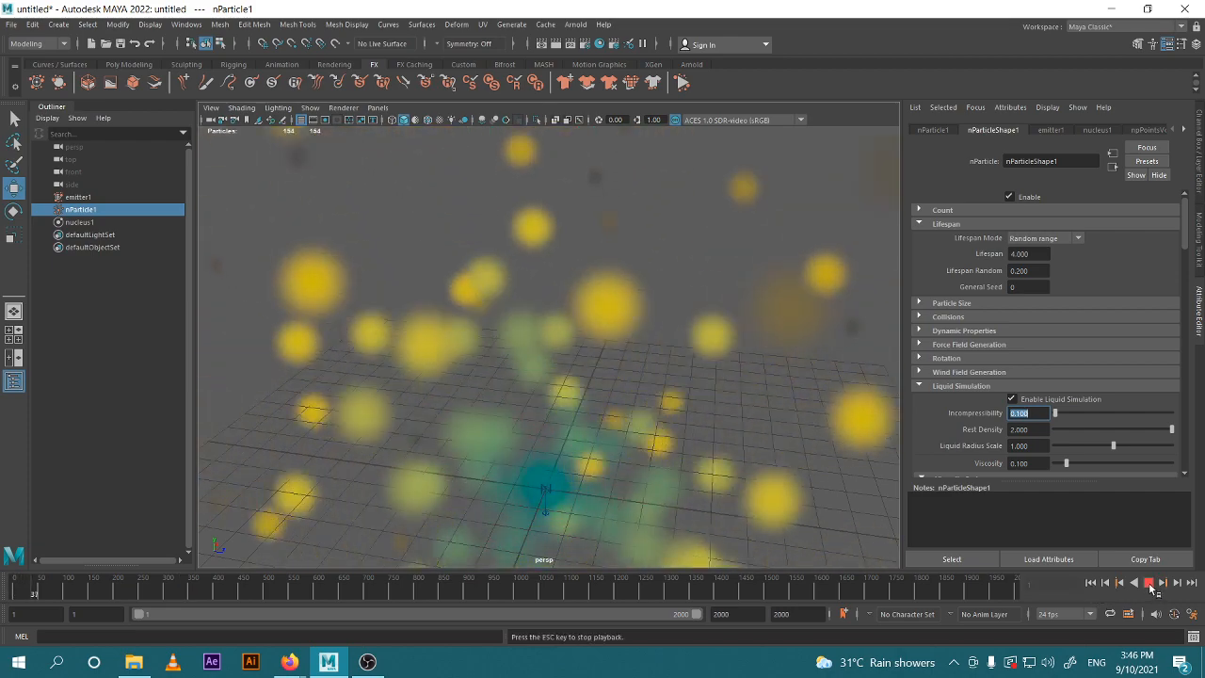
mouse_move(695, 435)
left_mouse_down("alt")
mouse_move(669, 410)
mouse_move(683, 434)
left_mouse_up("alt")
scroll(683, 434, "up", 4)
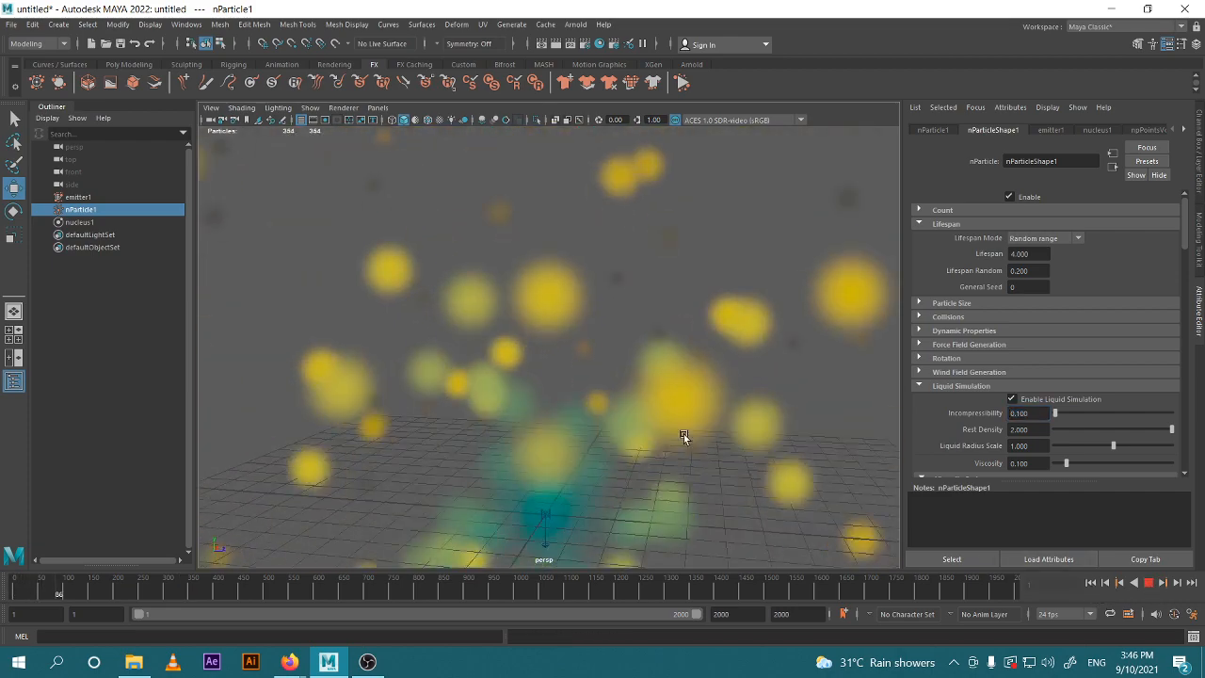
Stop the playback and set the liquid simulation's Incompressibility to 0.01.
left_click(1149, 583)
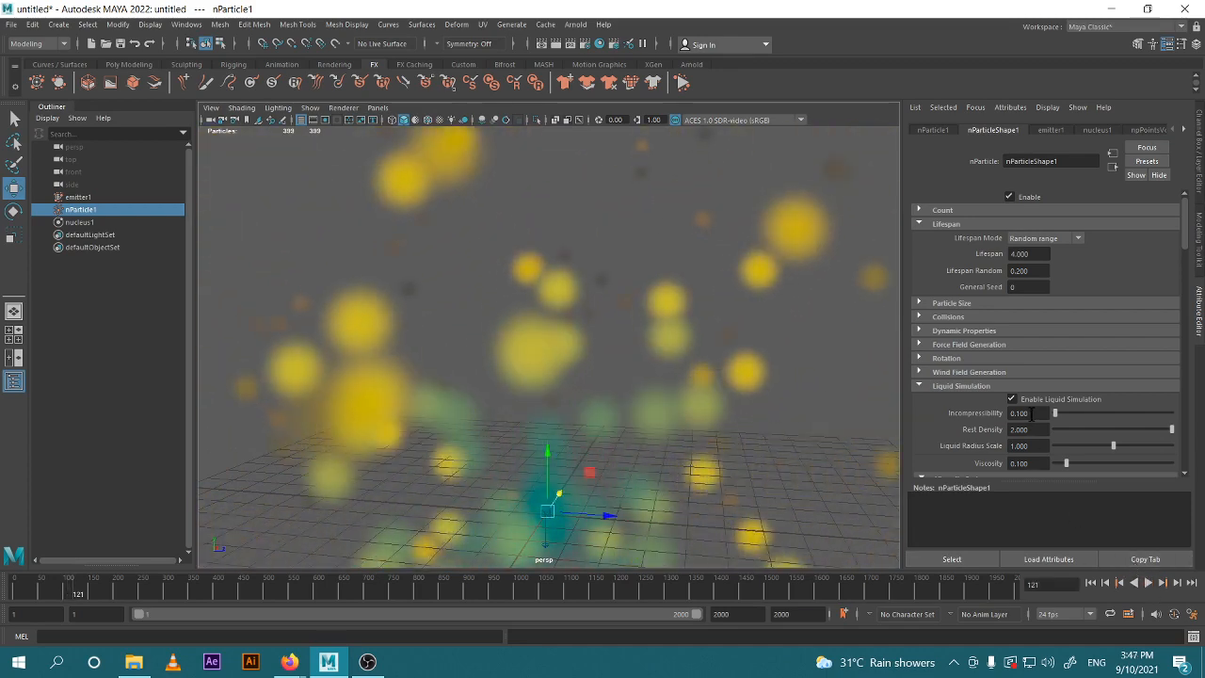
type("0")
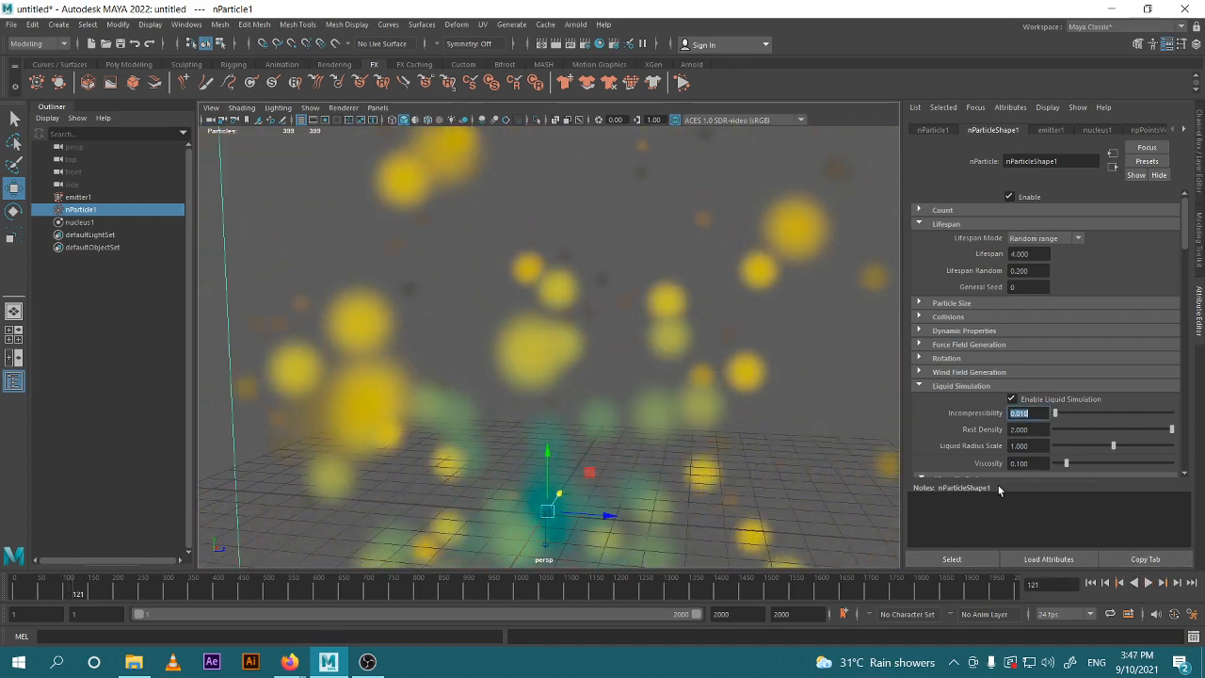
Replay the simulation from the first frame, examine the particles from farther away and another angle, and stop the playback.
left_click(1090, 583)
left_click(1148, 584)
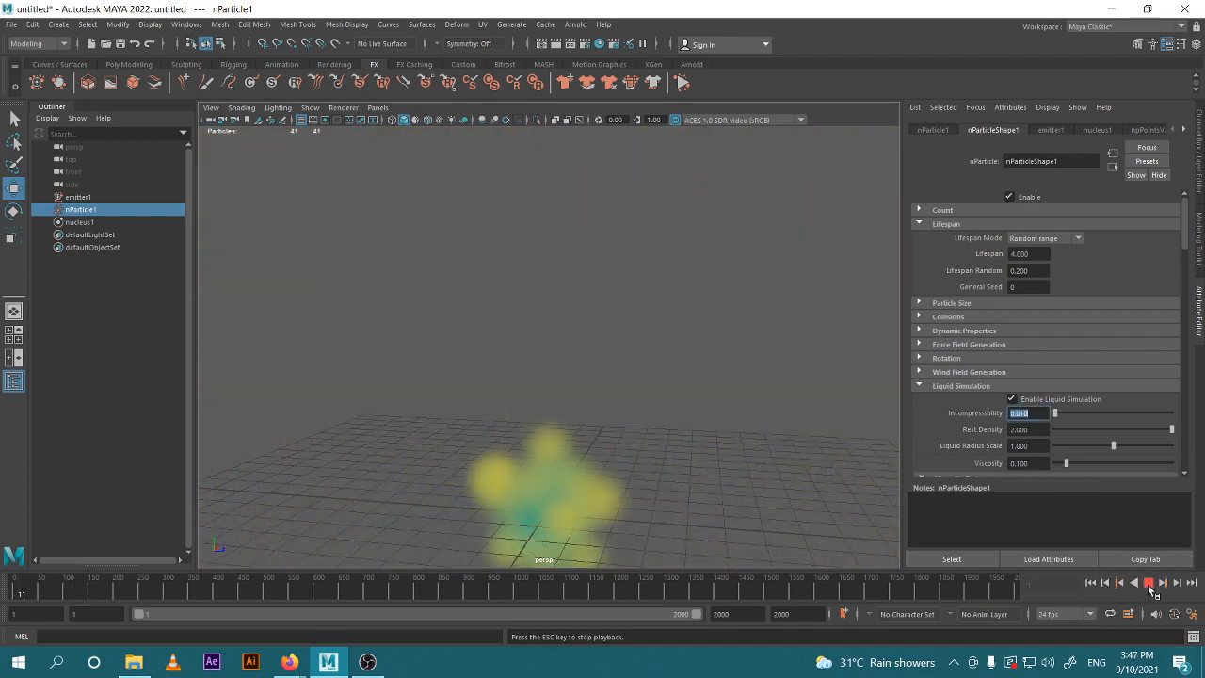
scroll(683, 498, "down", 3)
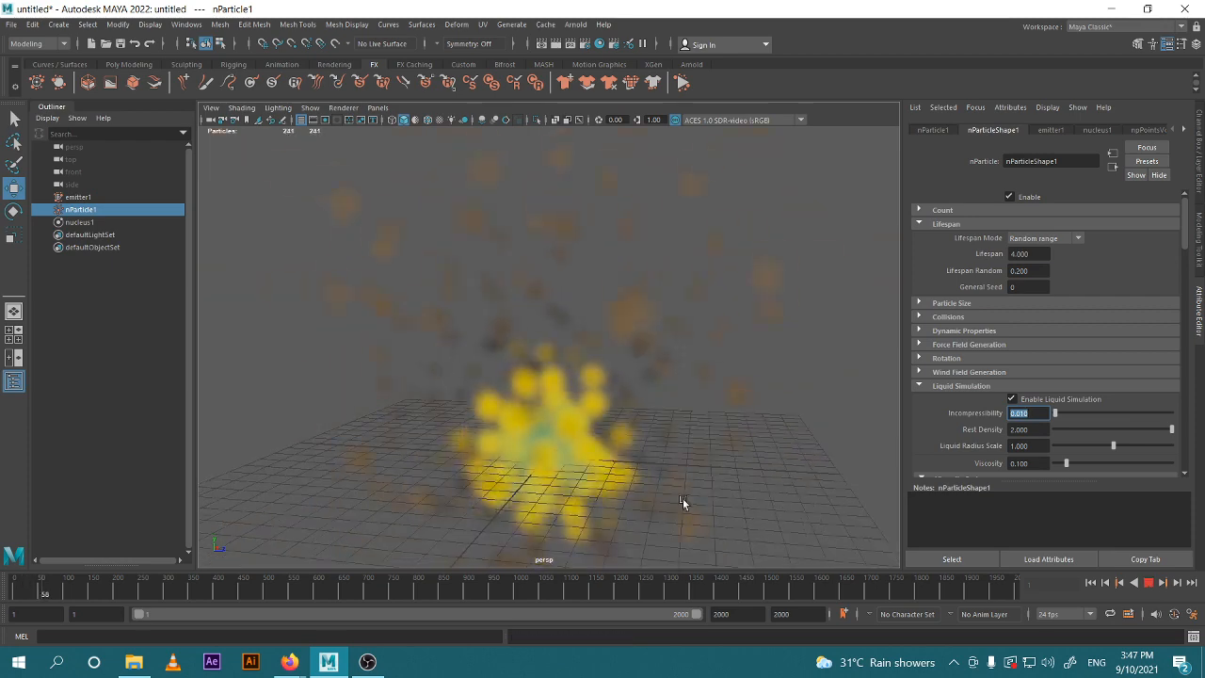
left_click_drag(667, 446, 567, 459, "alt")
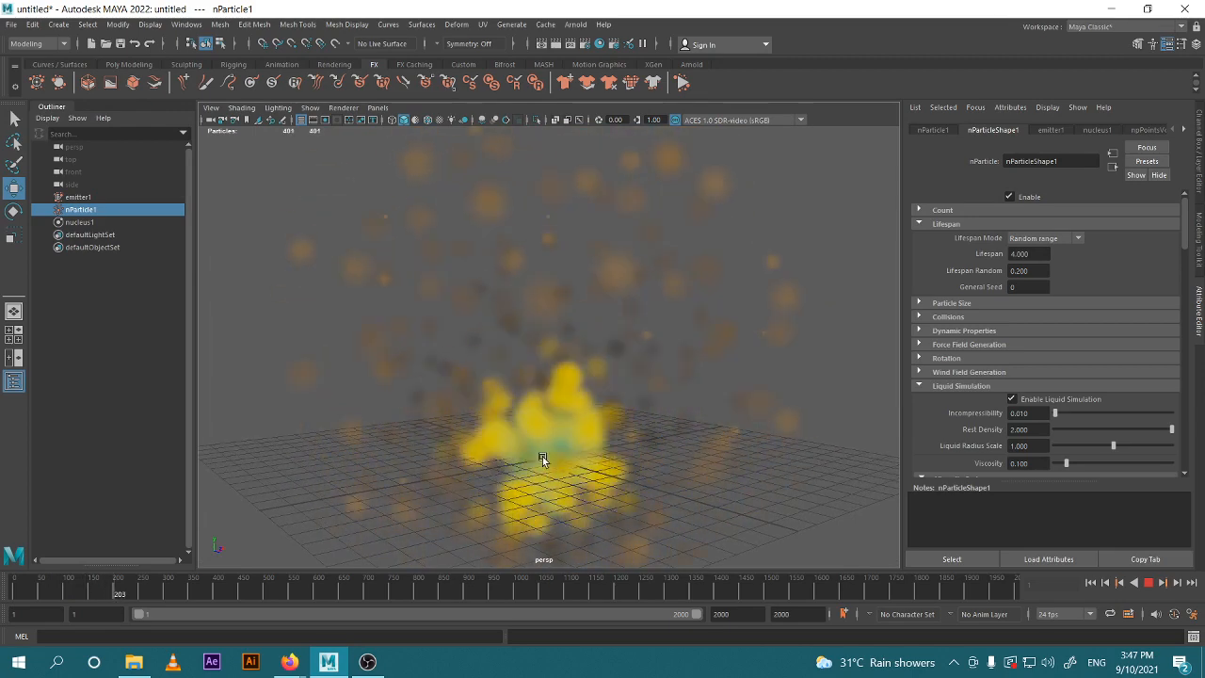
key("Escape")
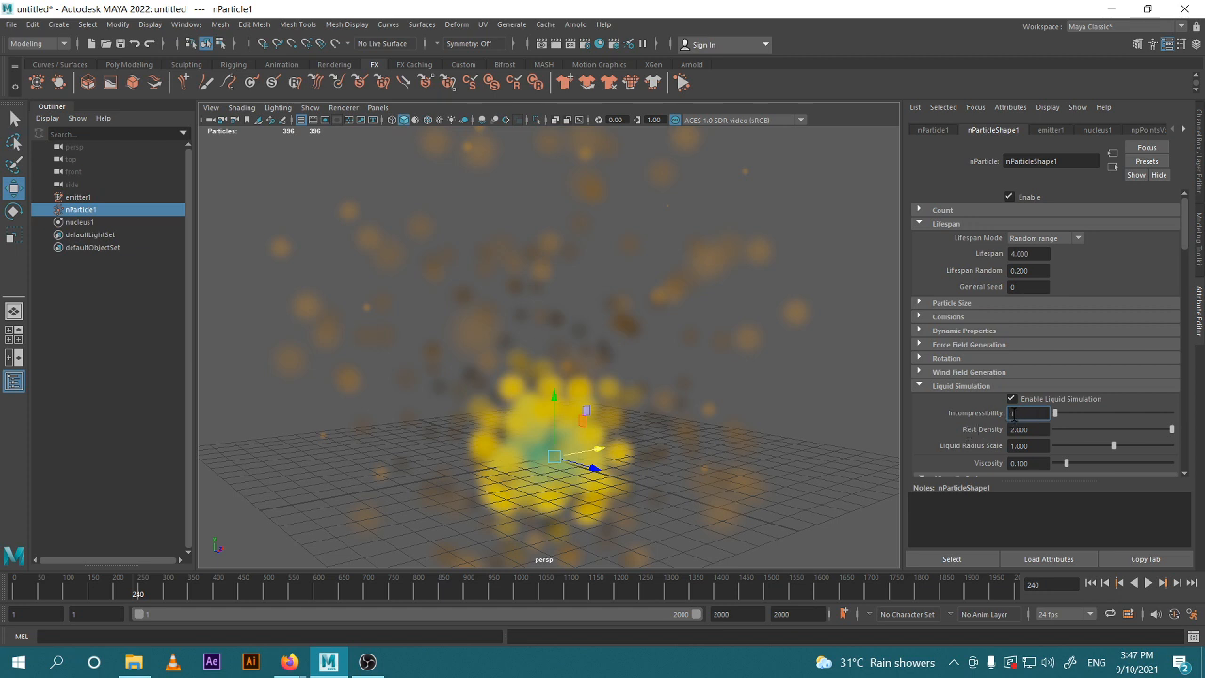
Set the liquid simulation's Incompressibility to 0 and Rest Density to 1, and test with a short playback from the first frame.
type("0")
key("Return")
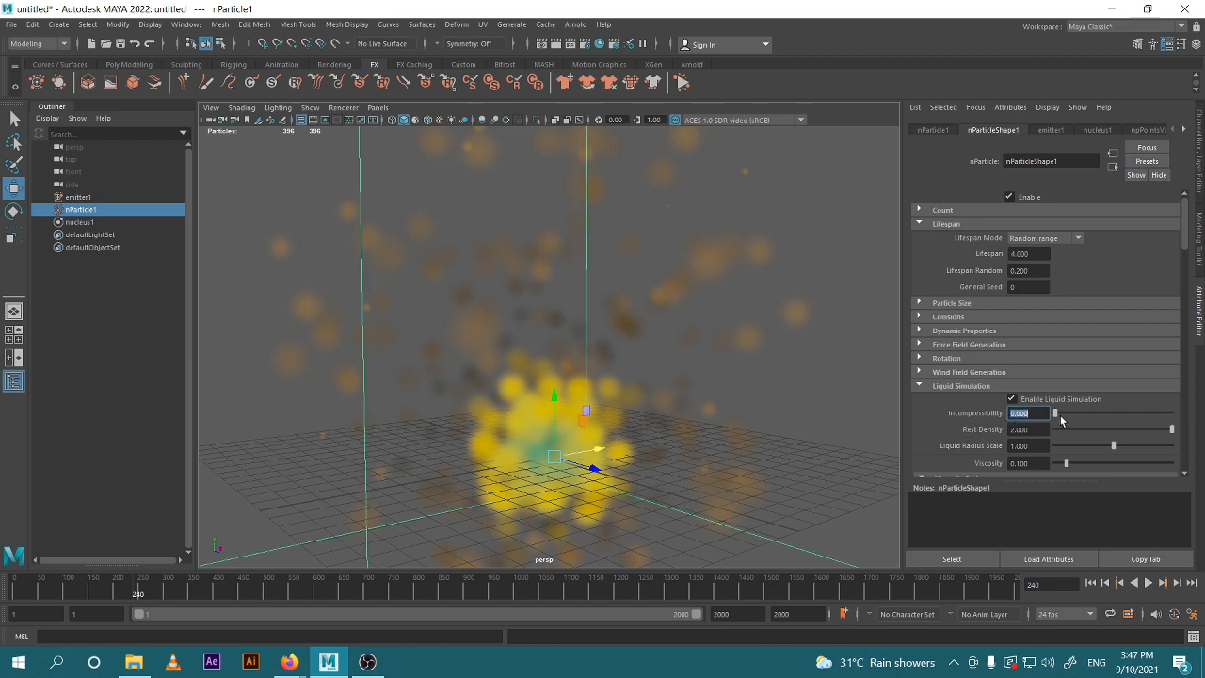
left_click(1091, 583)
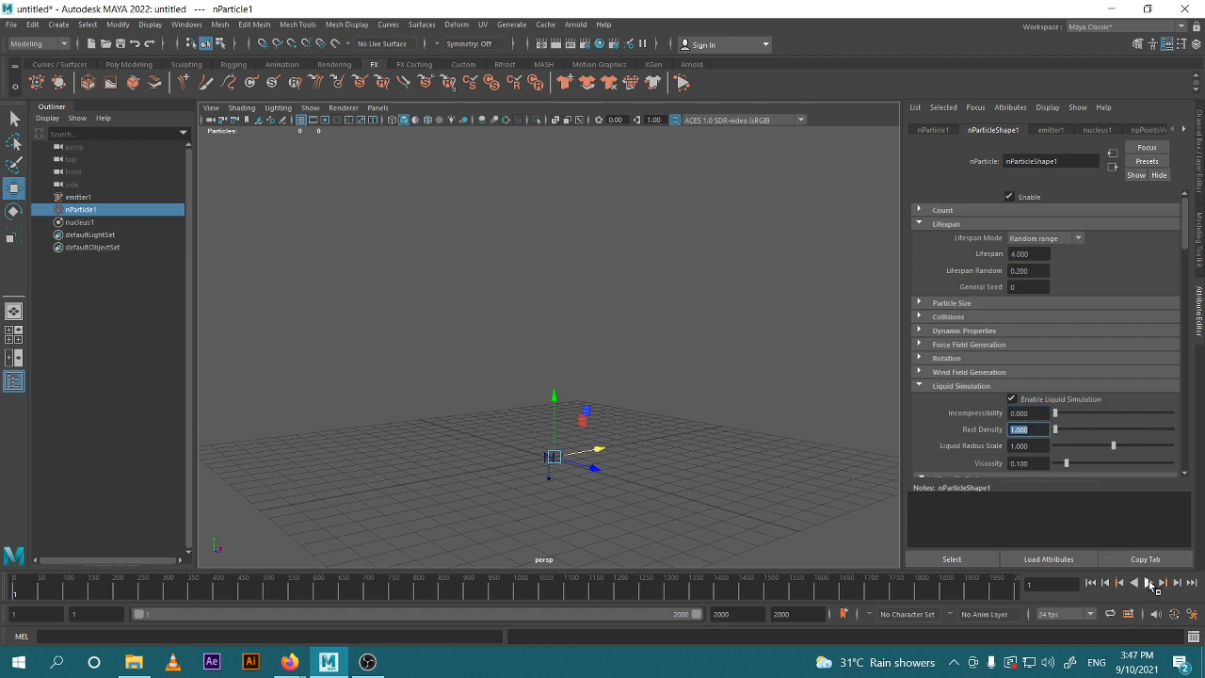
left_click(1149, 583)
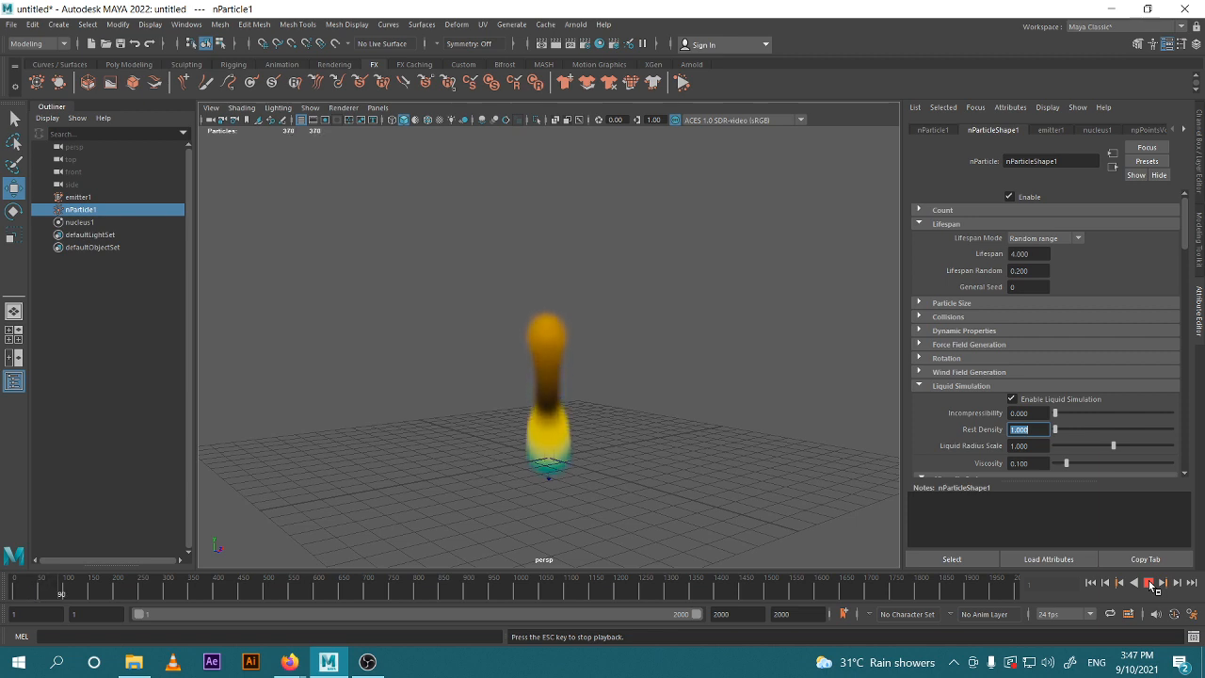
left_click(1149, 583)
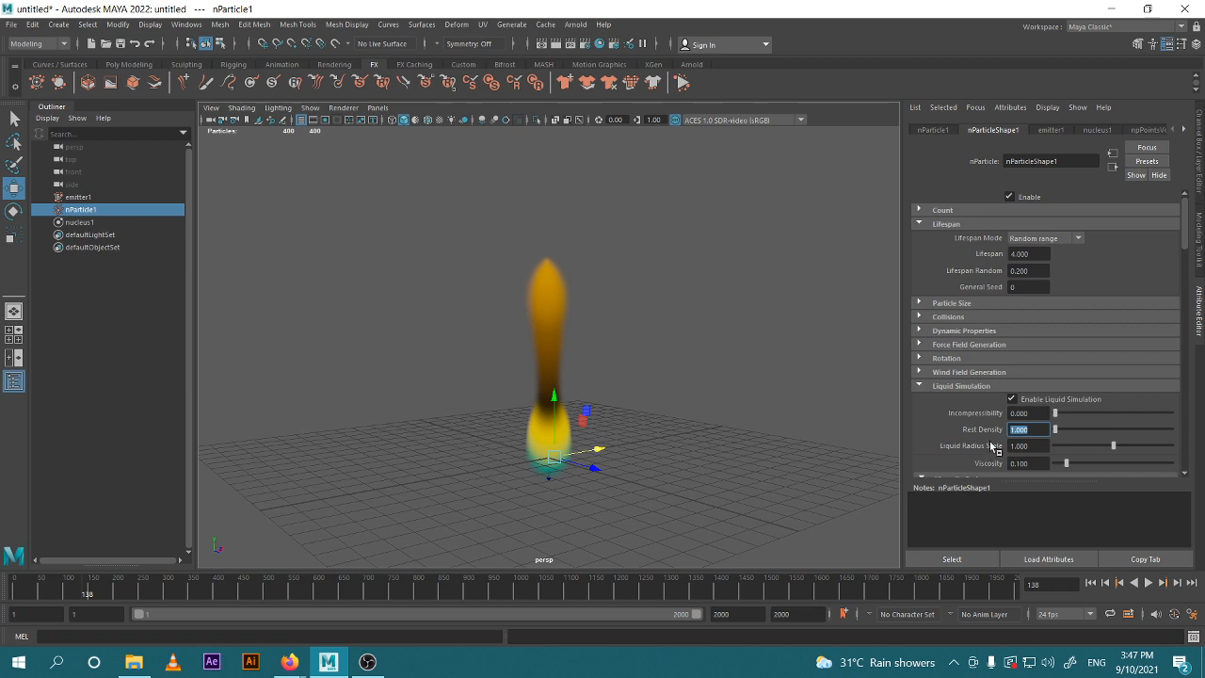
Try a Rest Density of 5 and replay the simulation briefly.
type("5")
key("Return")
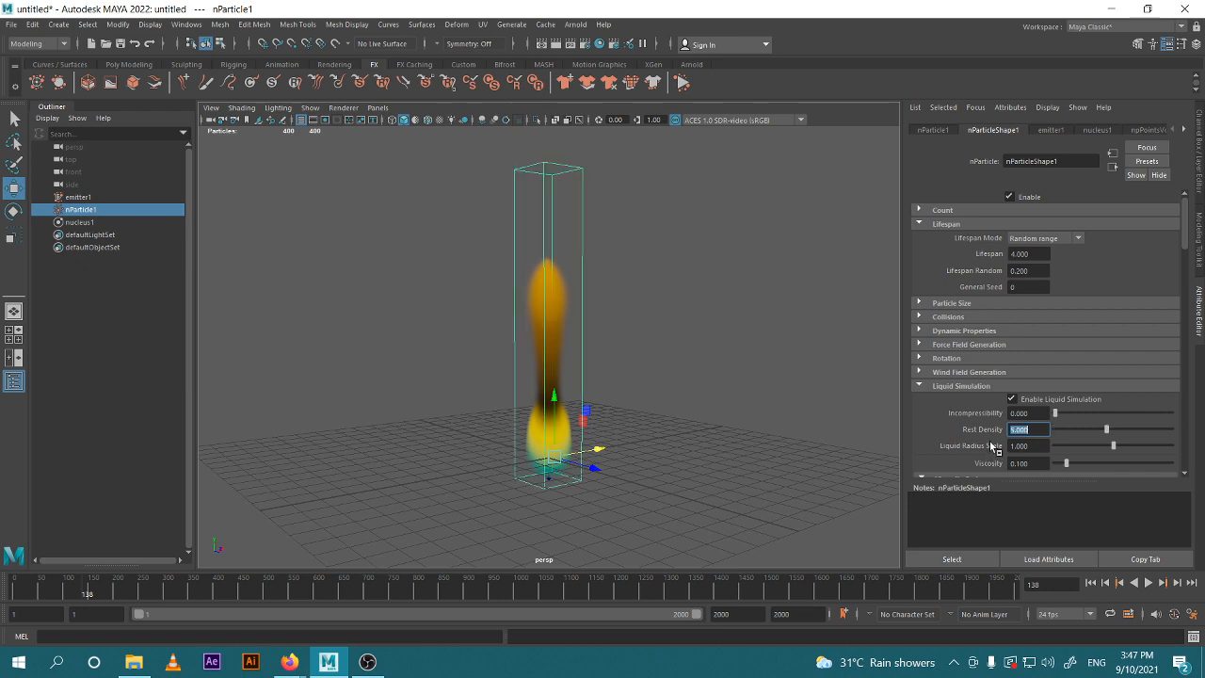
left_click(1105, 583)
left_click(1149, 583)
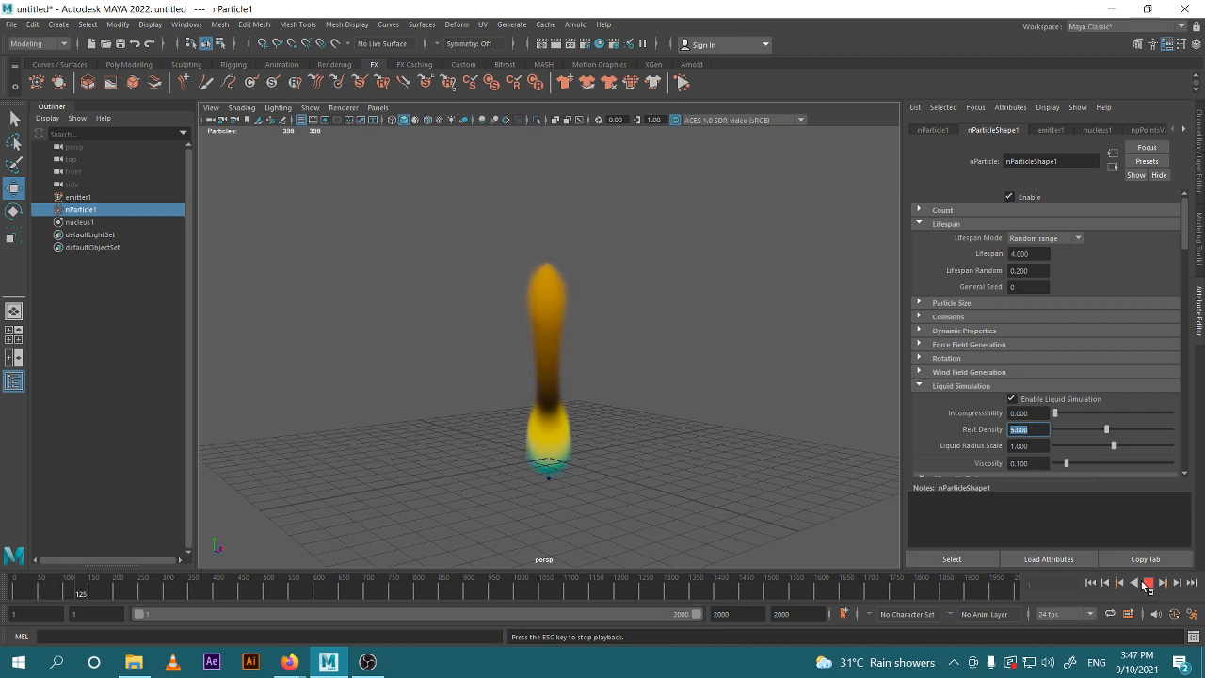
left_click(1148, 583)
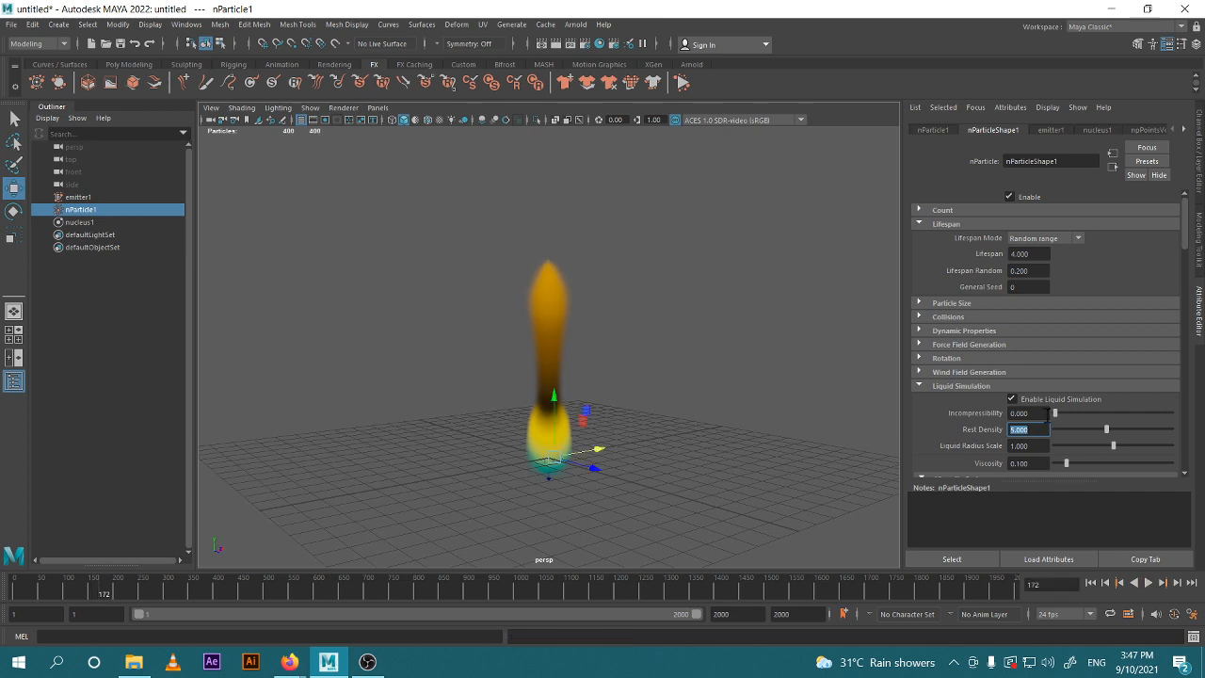
Check the nParticle's Collisions settings, replay the simulation and examine the particles from different angles and distances.
left_click(980, 318)
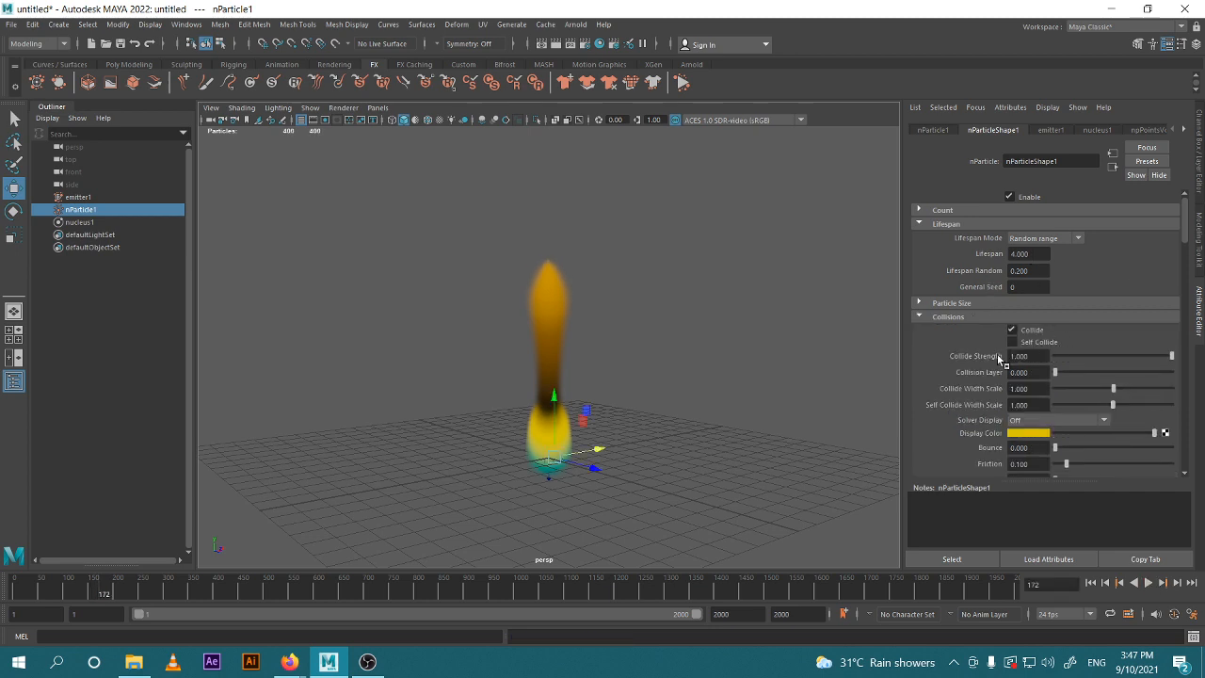
left_click(915, 321)
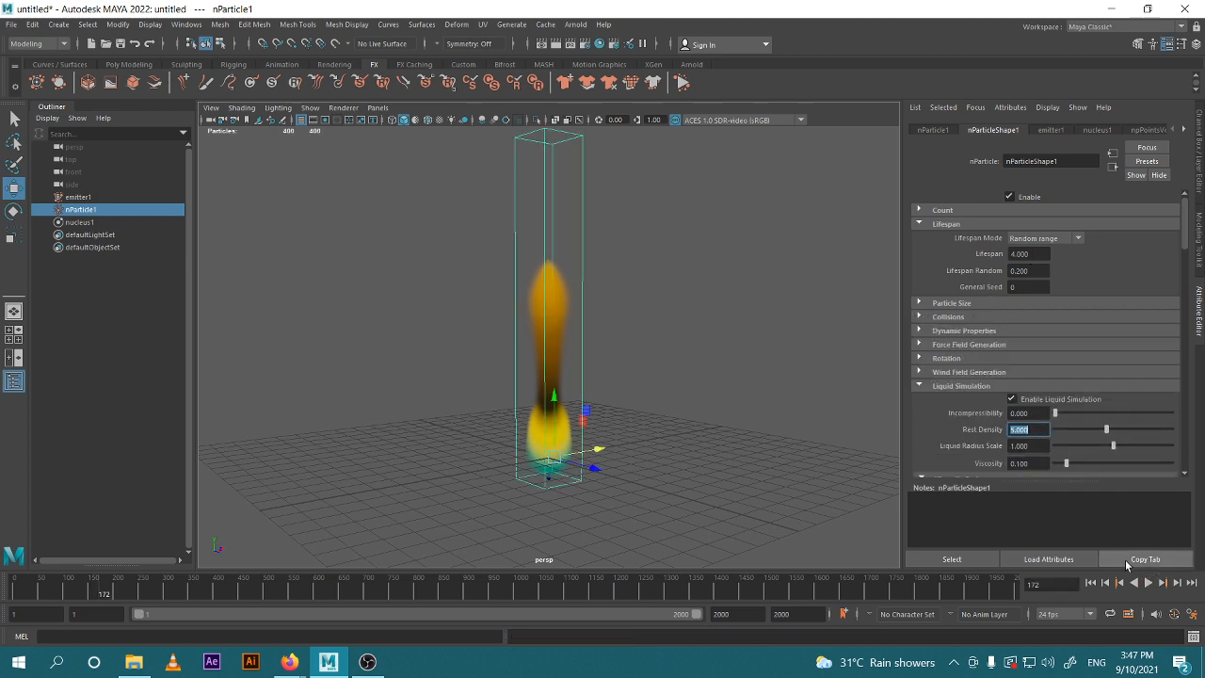
left_click(1131, 585)
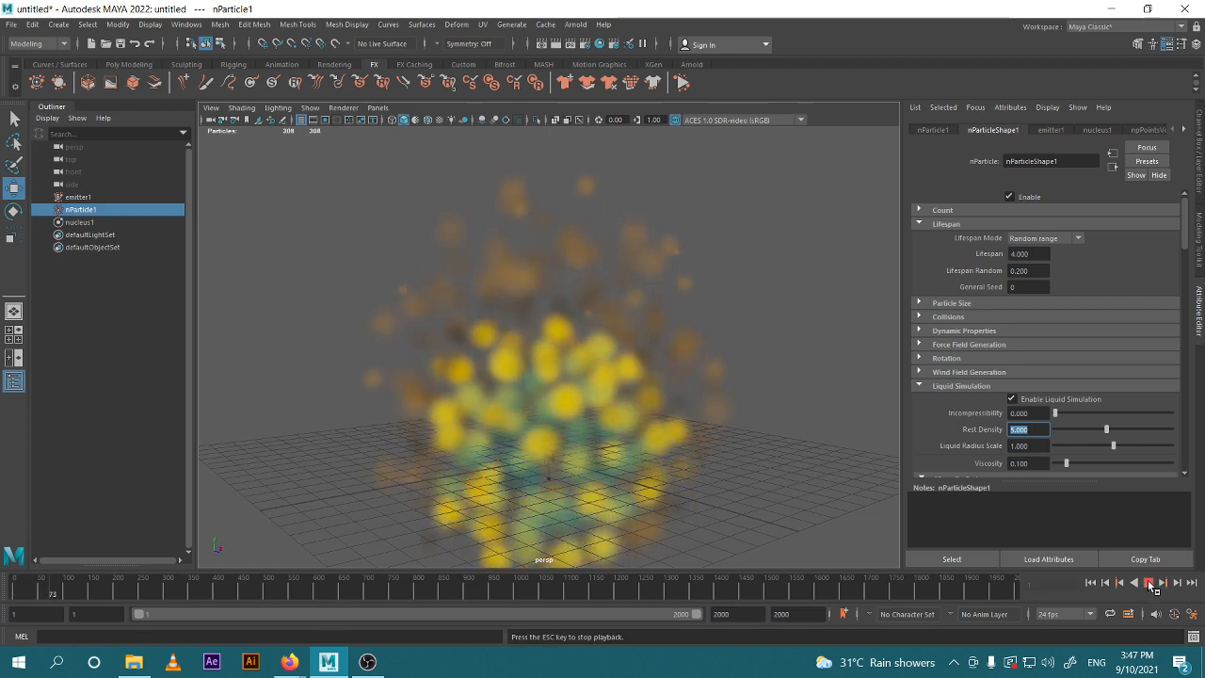
scroll(619, 306, "down", 4)
left_click_drag(618, 307, 694, 374, "alt")
scroll(643, 332, "up", 3)
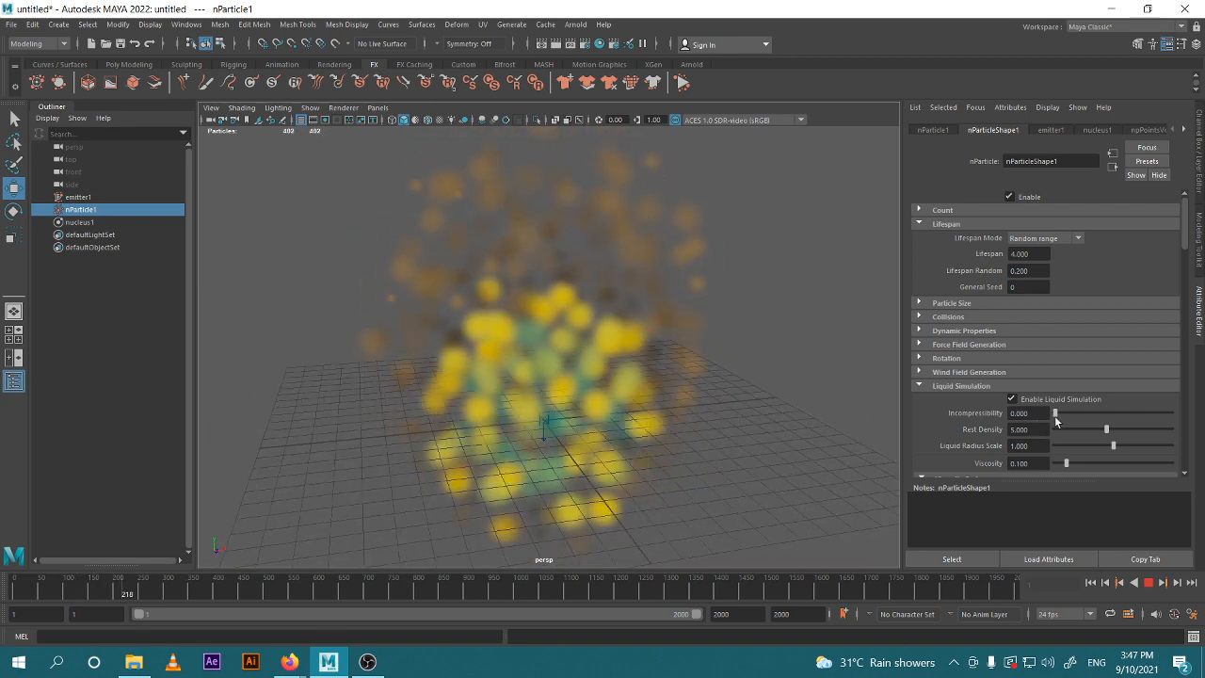
Try a Rest Density of 10 and test it with a short playback from the first frame.
left_click_drag(1106, 430, 1172, 431)
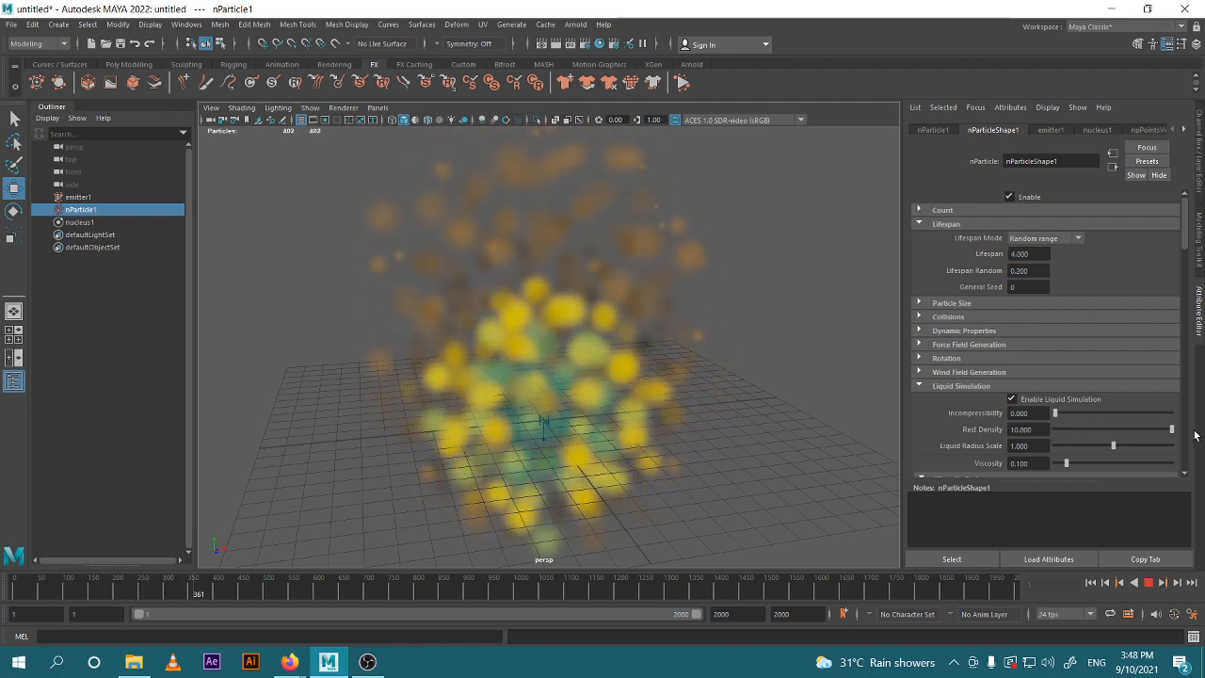
left_click(1148, 584)
left_click(1091, 584)
left_click(1148, 588)
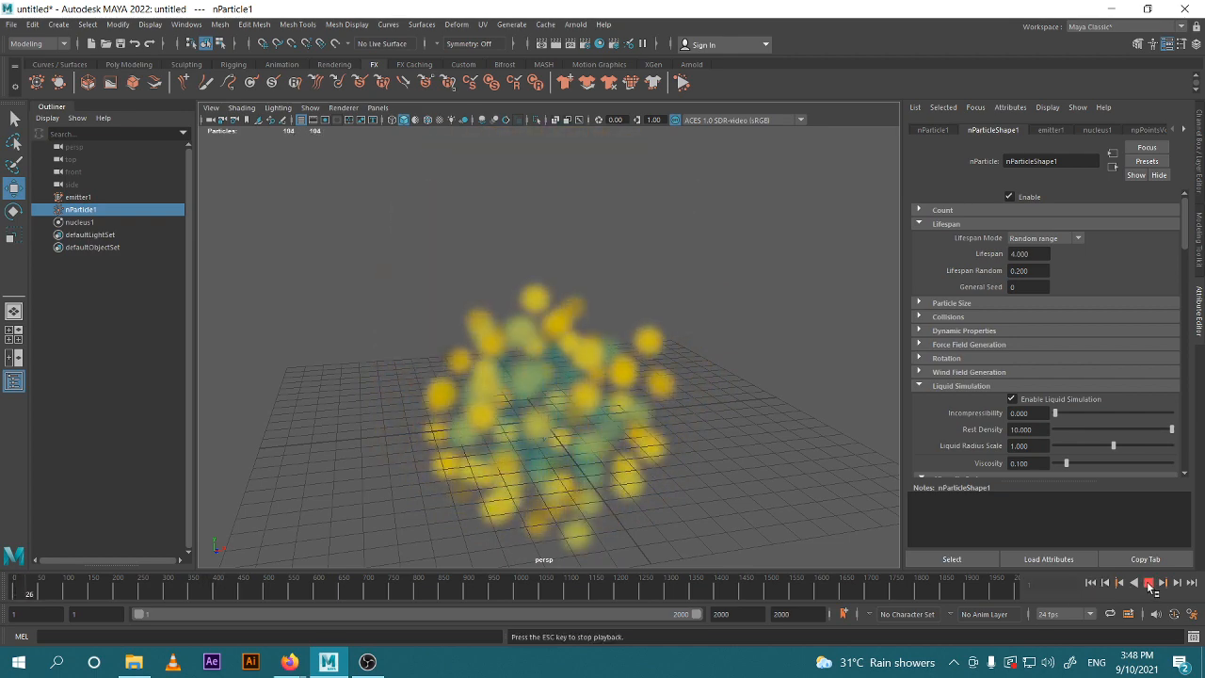
left_click(1148, 586)
Set Rest Density to 1, revisit the Collisions settings and test the particle stream with a short playback.
left_click_drag(1172, 432, 984, 436)
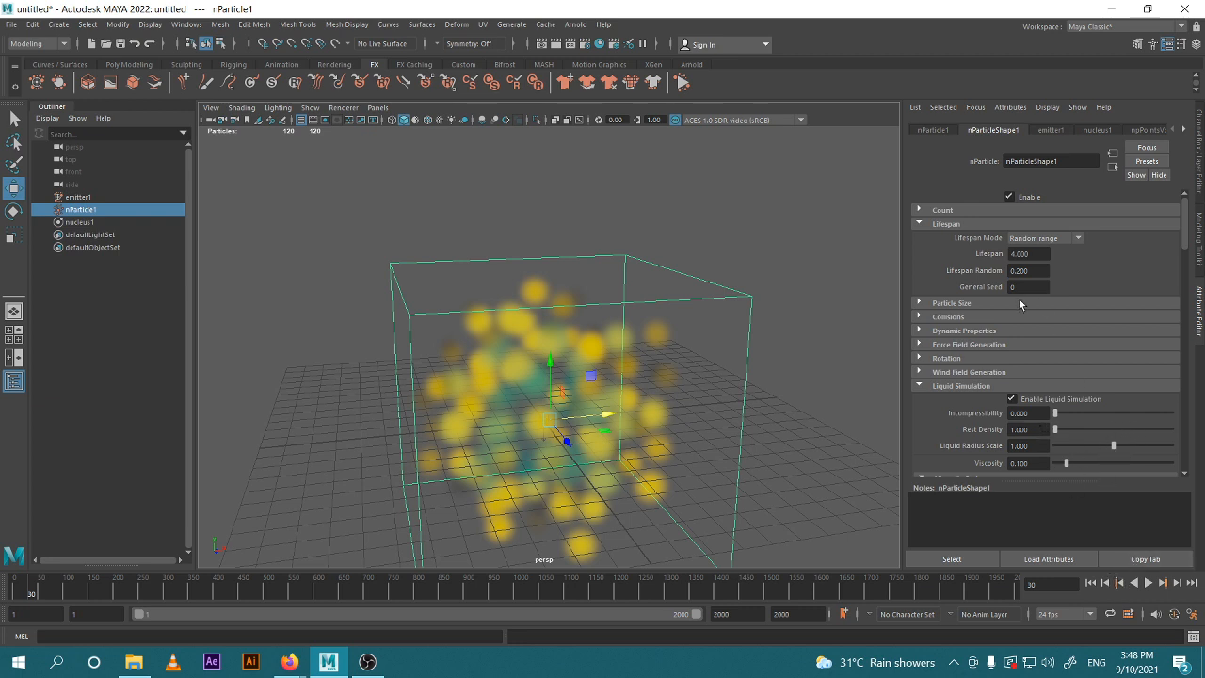
left_click(948, 316)
left_click(916, 320)
left_click(1149, 583)
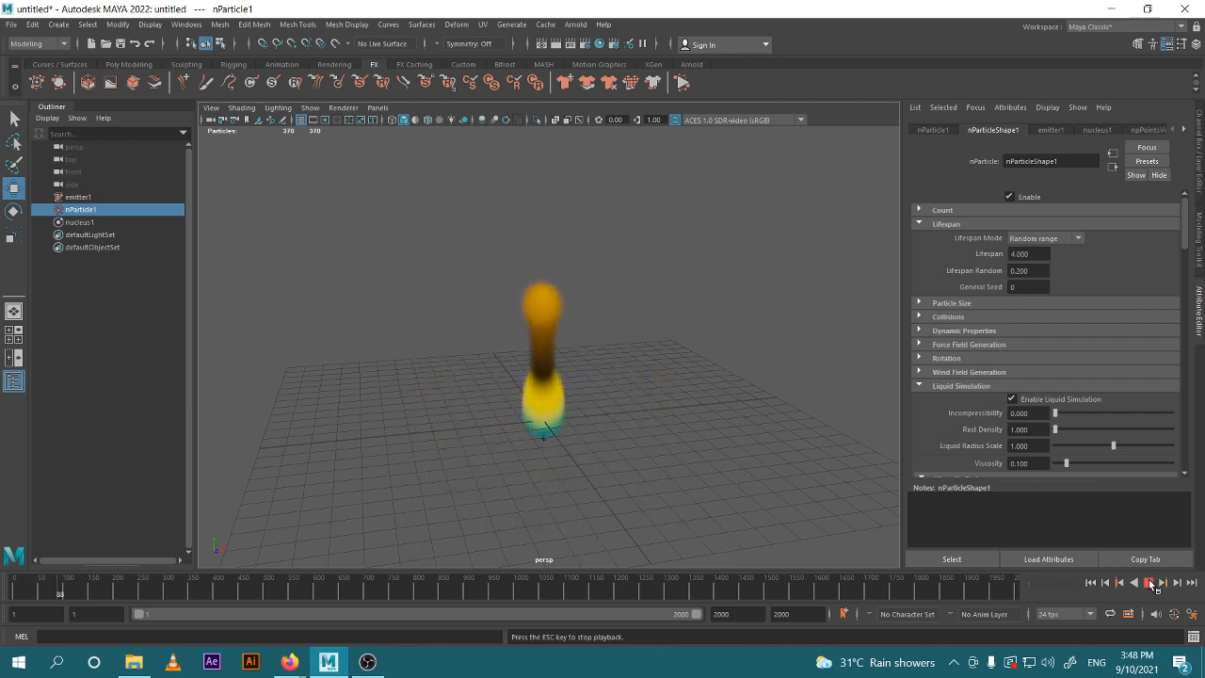
left_click(1149, 582)
Try Liquid Radius Scale values of about 1.304 and 1.896 while replaying the simulation from the first frame.
left_click_drag(1115, 445, 1132, 444)
left_click(1090, 583)
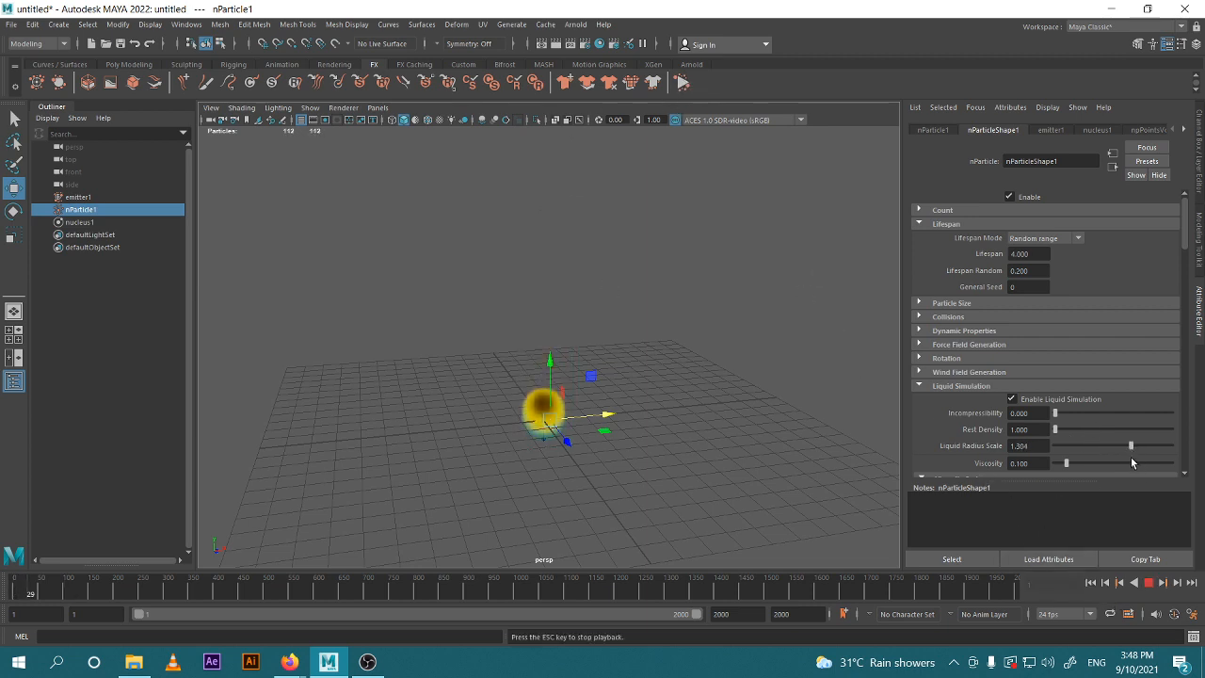
scroll(1066, 422, "down", 3)
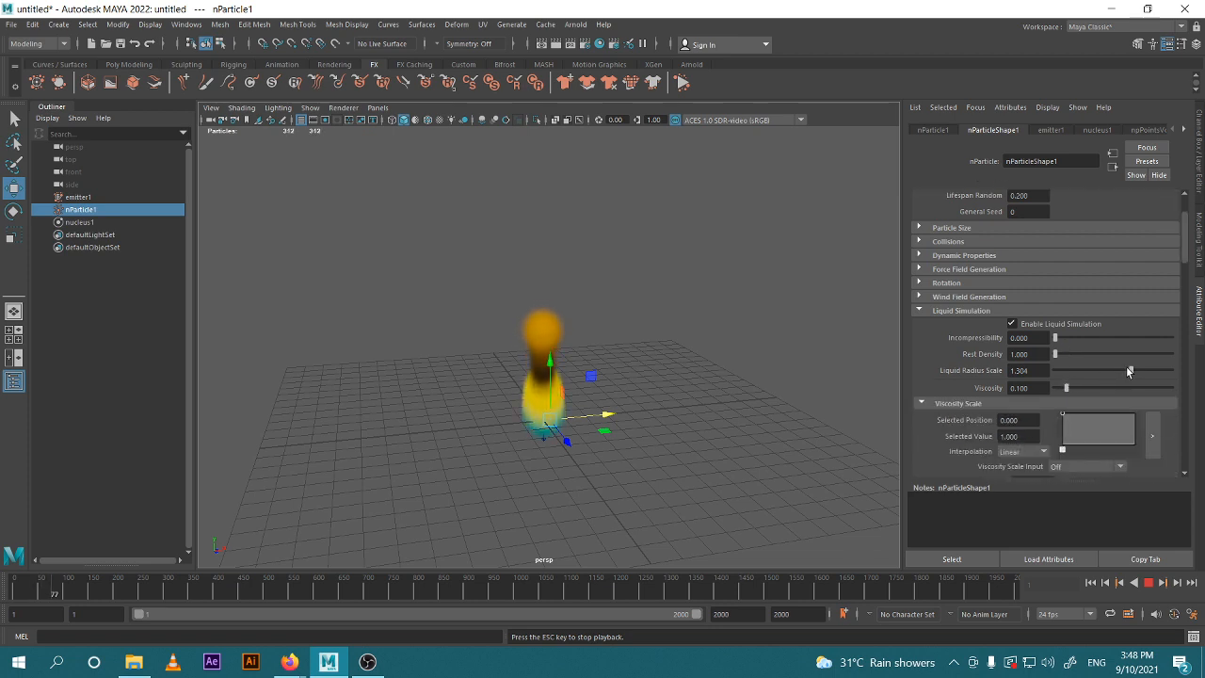
left_click_drag(1129, 371, 1152, 372)
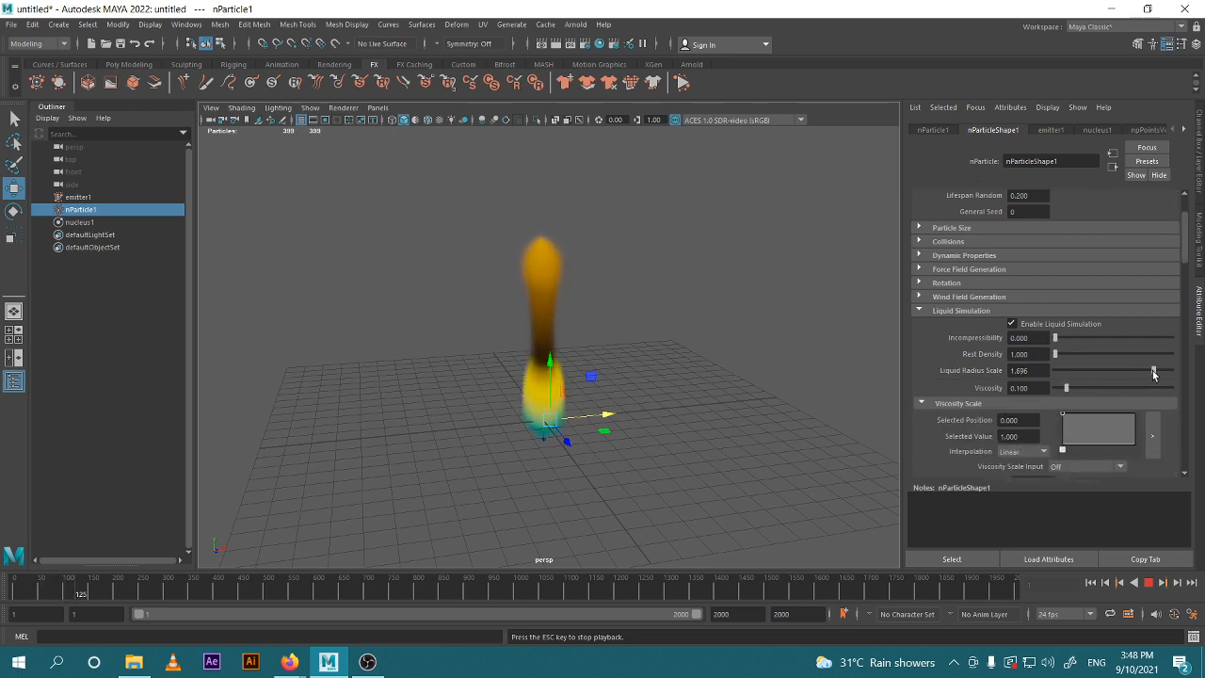
Try Liquid Radius Scale values of 0, 0.228 and 0.152 during playback and examine the particle stream up close.
left_click_drag(1043, 377, 1033, 385)
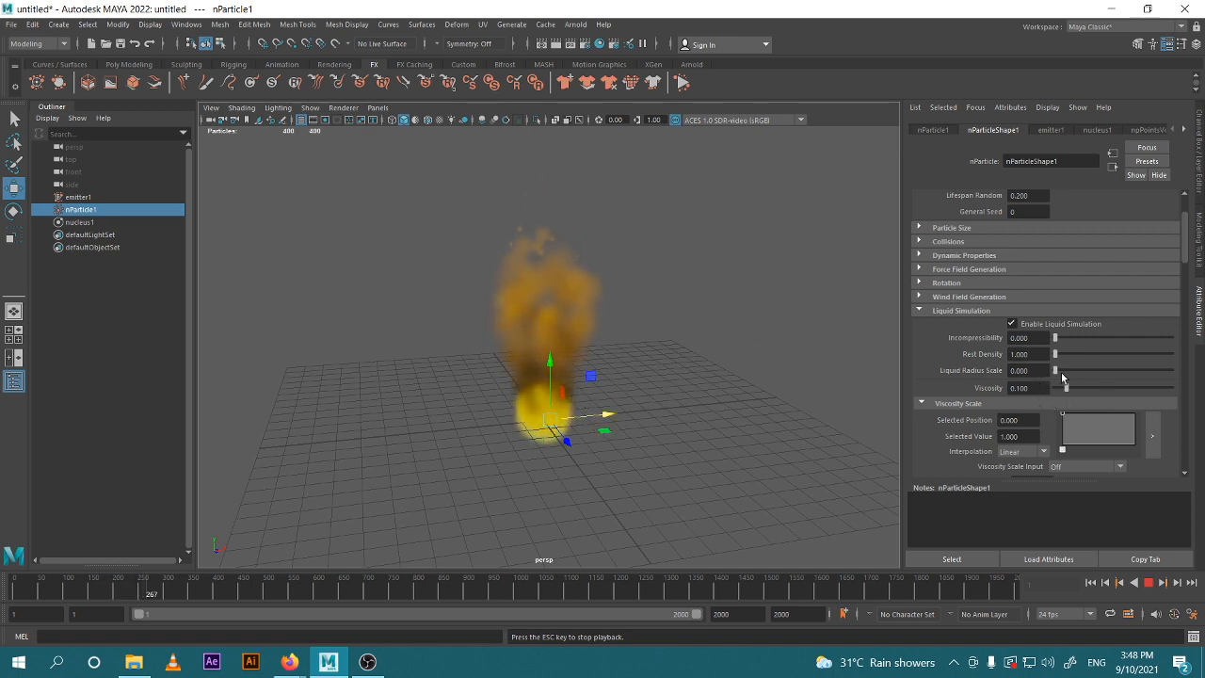
left_click_drag(1055, 371, 1068, 369)
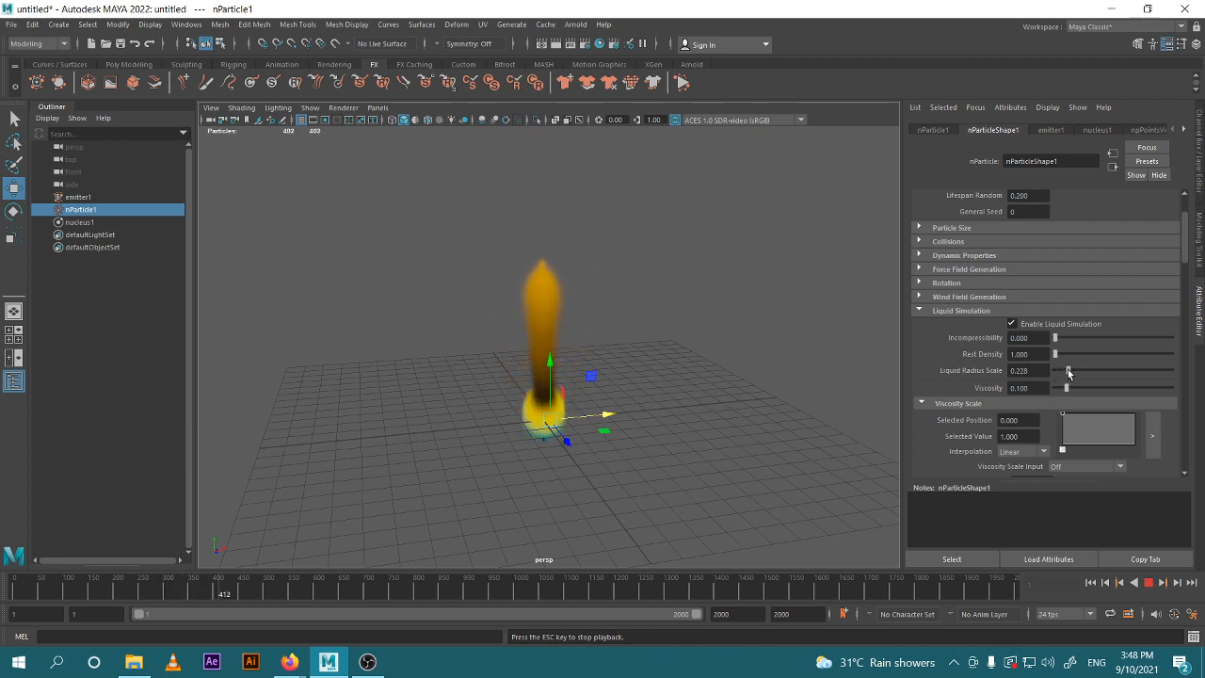
left_click_drag(1068, 369, 1063, 368)
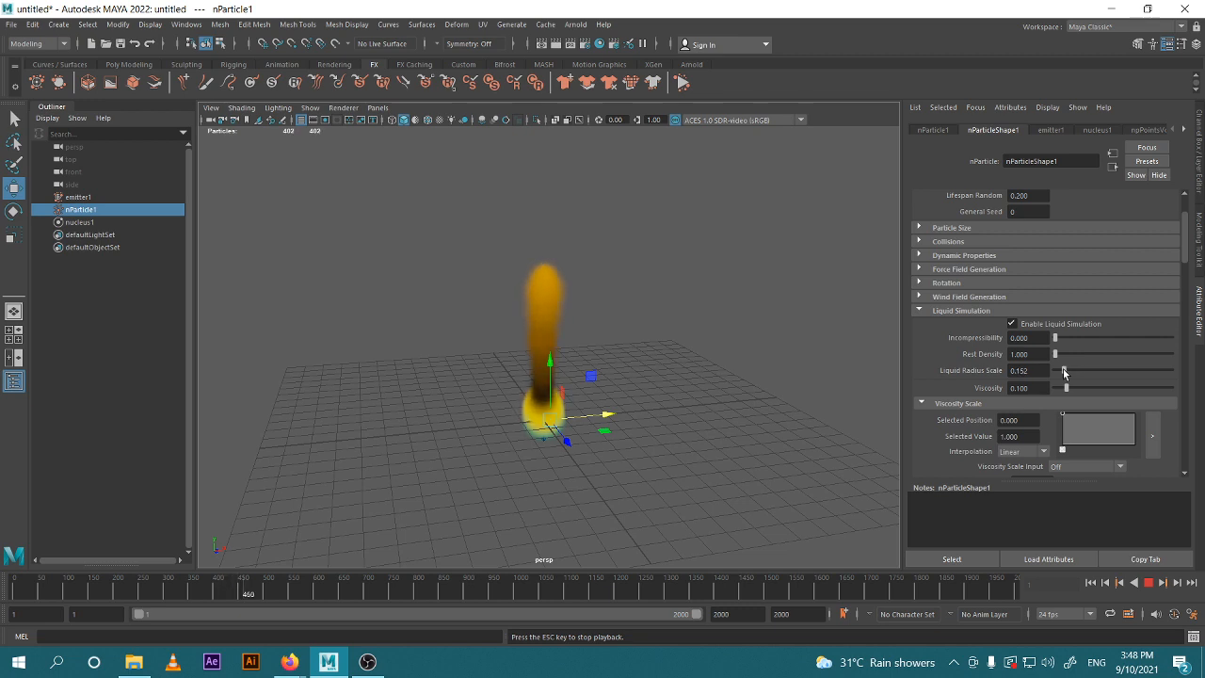
scroll(669, 374, "up", 3)
left_click_drag(670, 375, 736, 428, "alt")
scroll(632, 379, "up", 2)
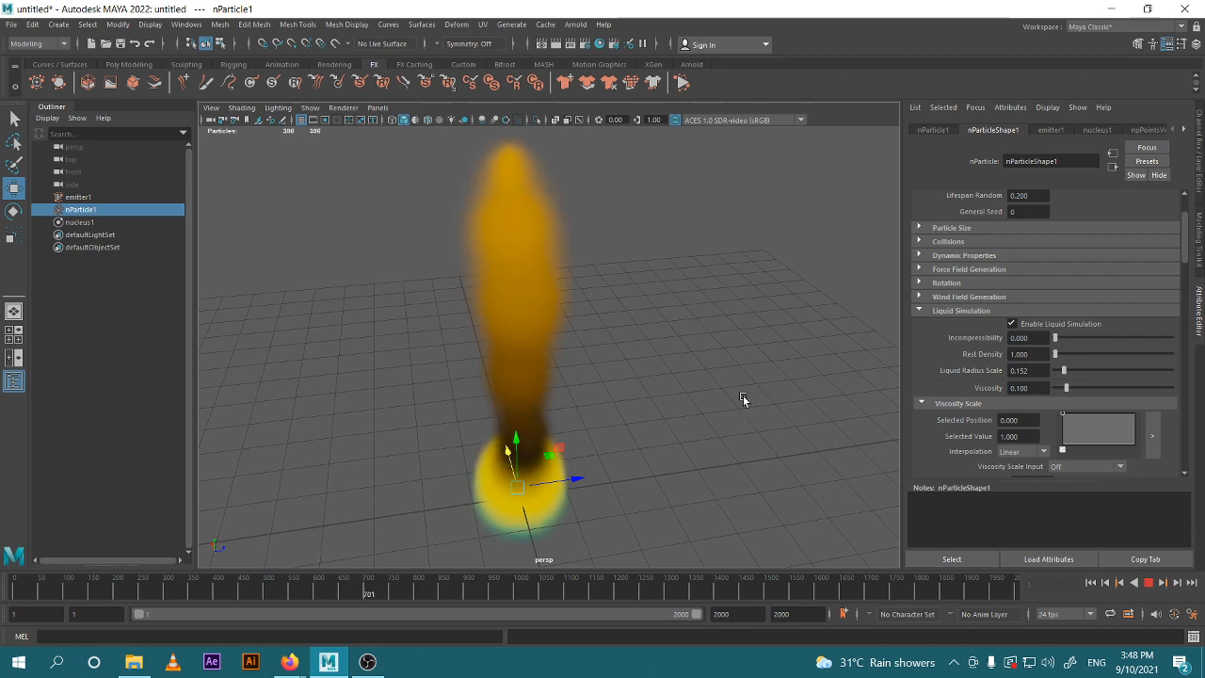
Try a Viscosity of about 0.424 with Liquid Radius Scale values of 0.489 and 0.207 during playback.
left_click_drag(1066, 368, 1083, 370)
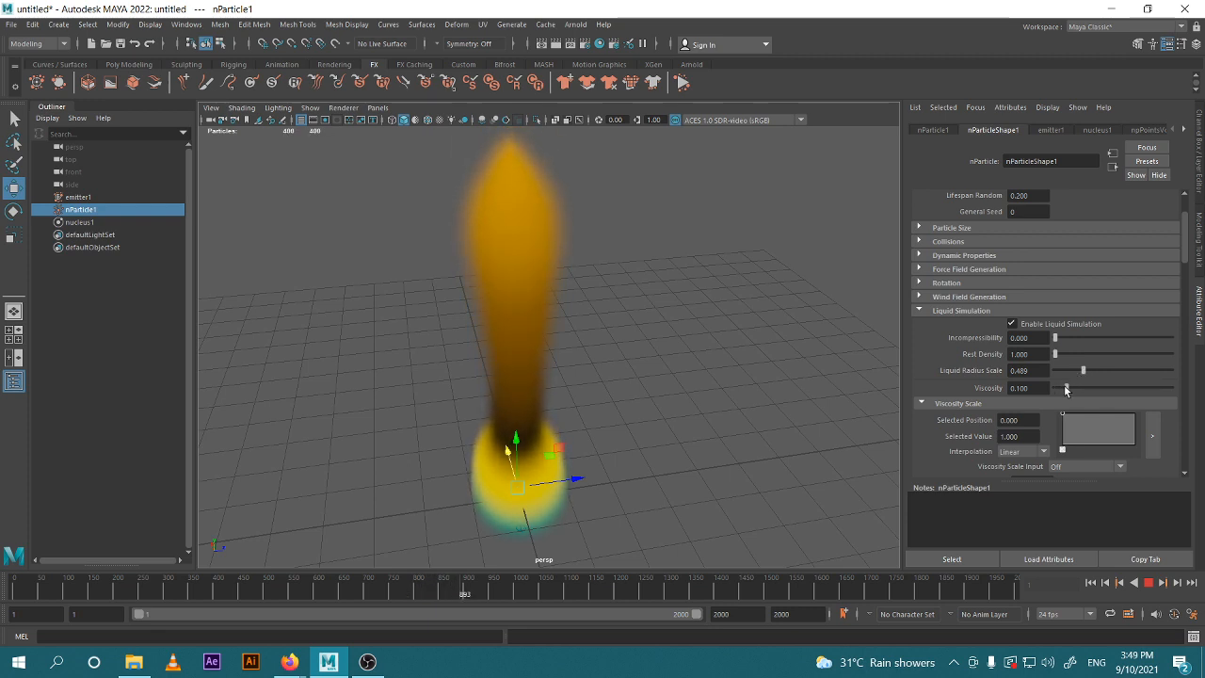
left_click_drag(1082, 389, 1105, 392)
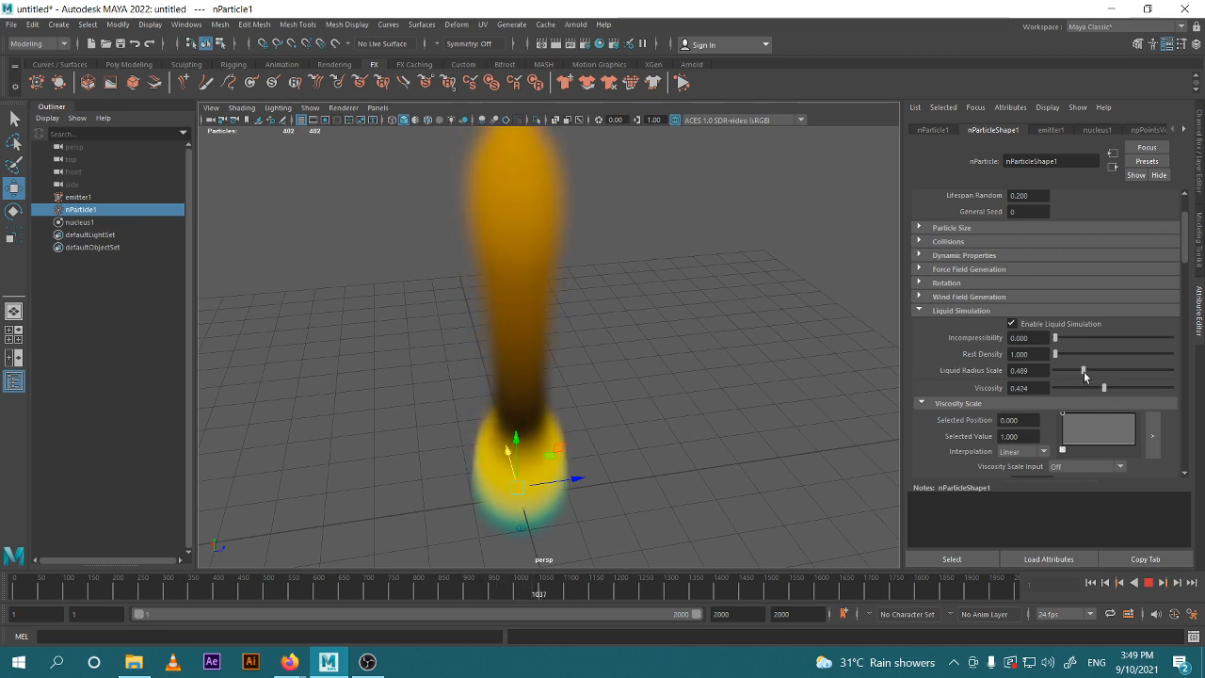
left_click_drag(1084, 371, 1066, 366)
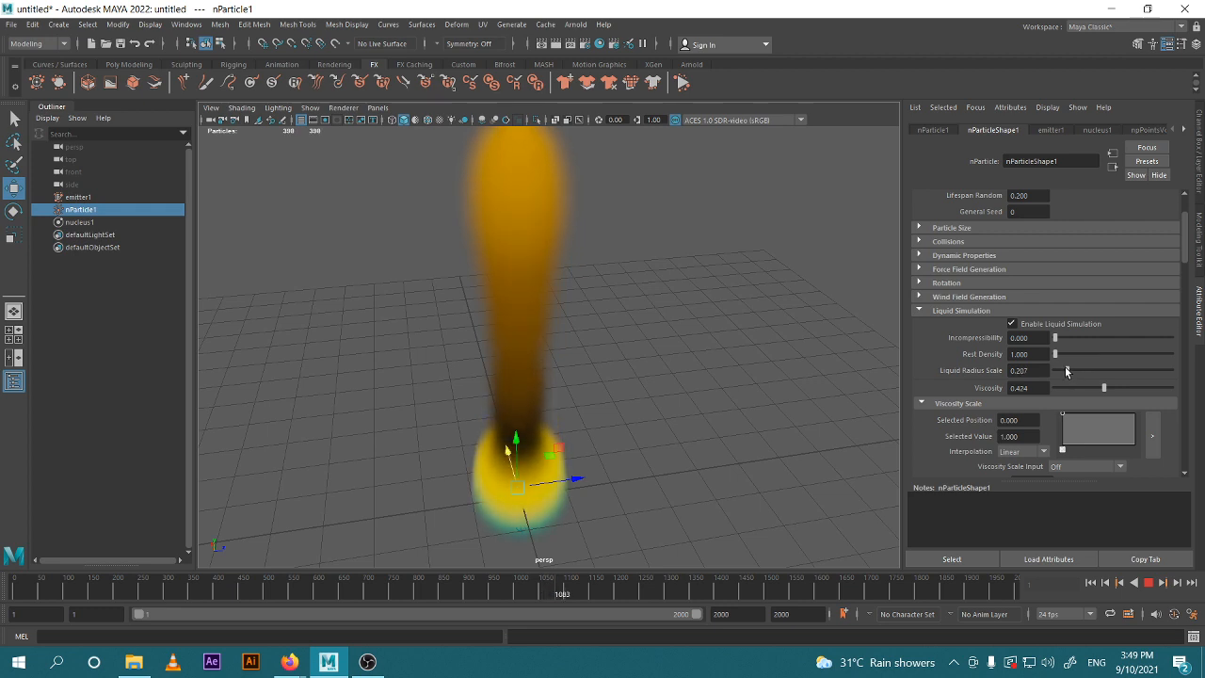
Raise the Viscosity to 1 and the Liquid Radius Scale to about 1.087, and view the stream from another angle.
scroll(720, 389, "down", 4)
left_click_drag(694, 389, 709, 387, "alt")
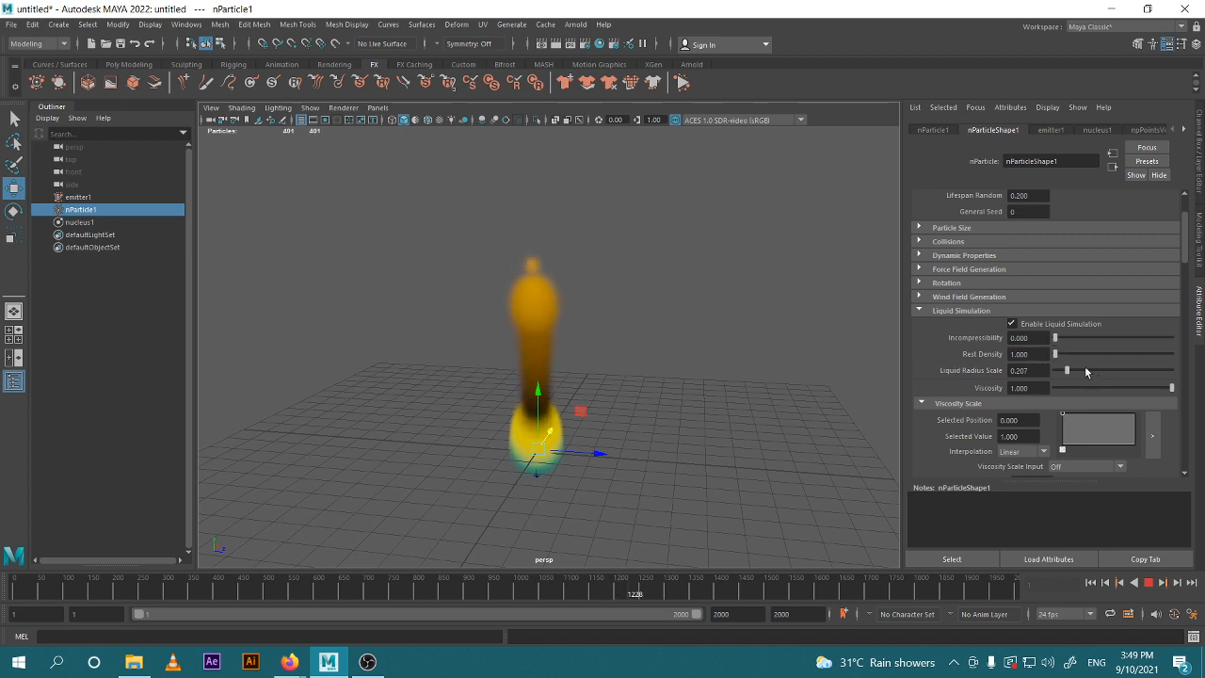
left_click_drag(1069, 368, 1117, 370)
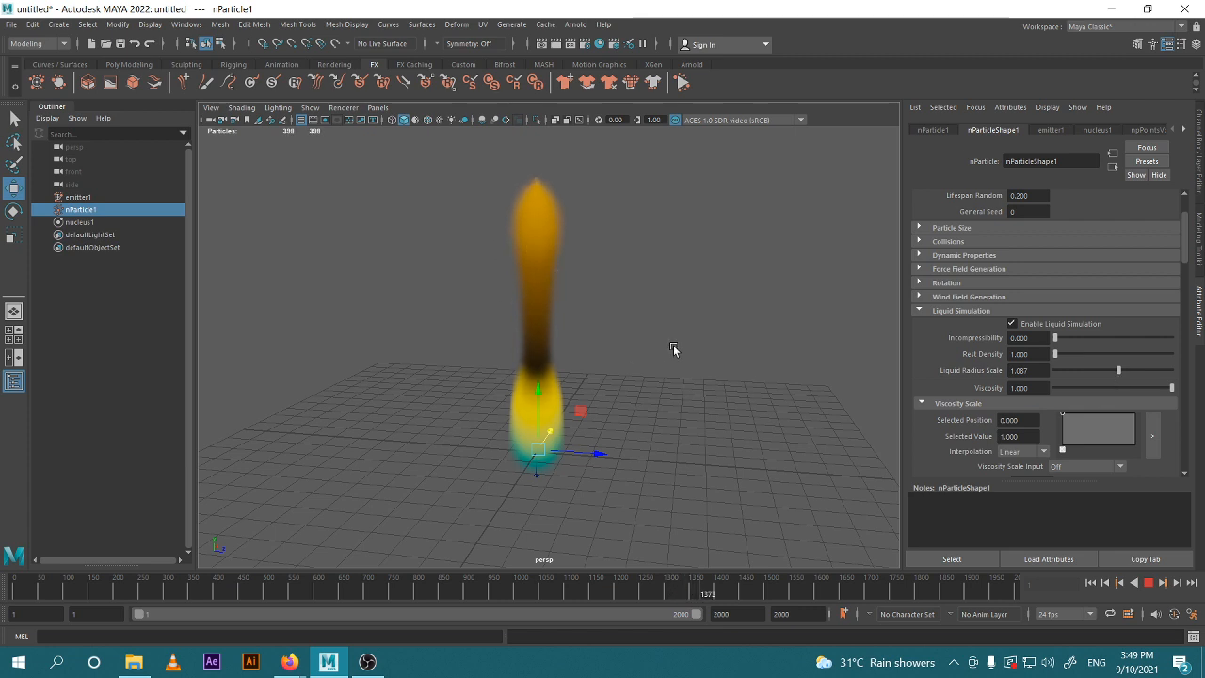
left_click_drag(674, 350, 895, 374, "alt")
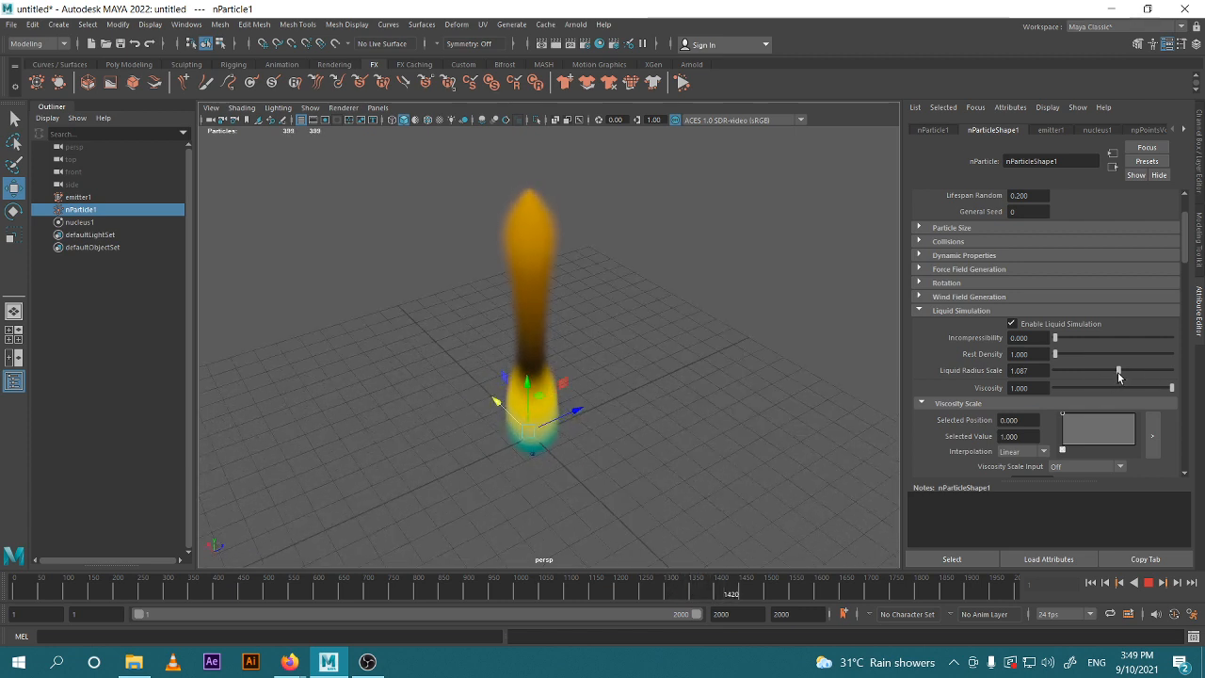
Try a Liquid Radius Scale of 2, lower it to about 0.076 and view the resulting stream from another side.
left_click_drag(1118, 372, 1173, 398)
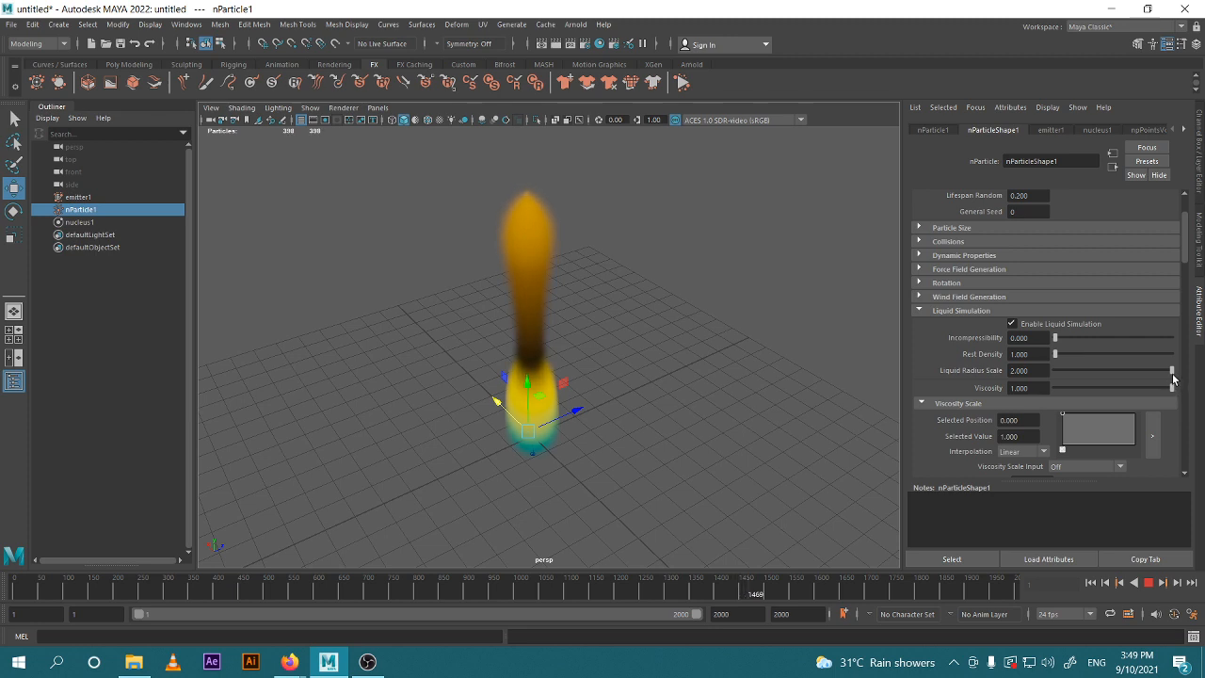
left_click_drag(1087, 373, 1039, 377)
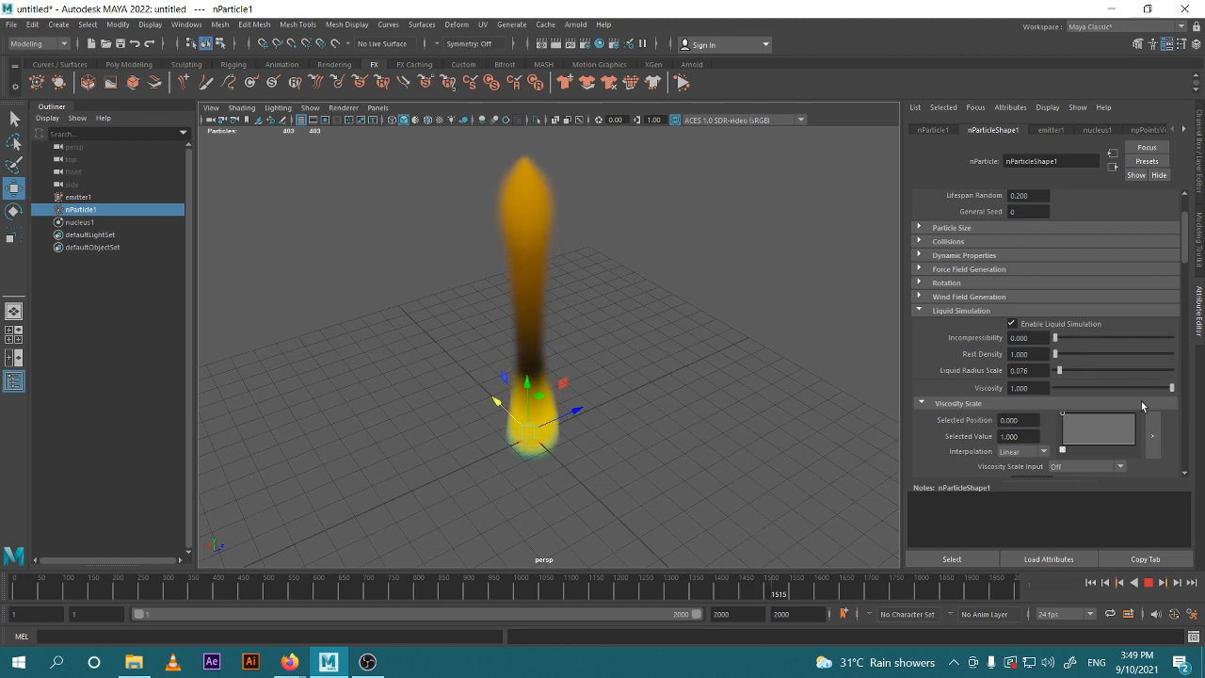
left_click_drag(783, 383, 640, 357, "alt")
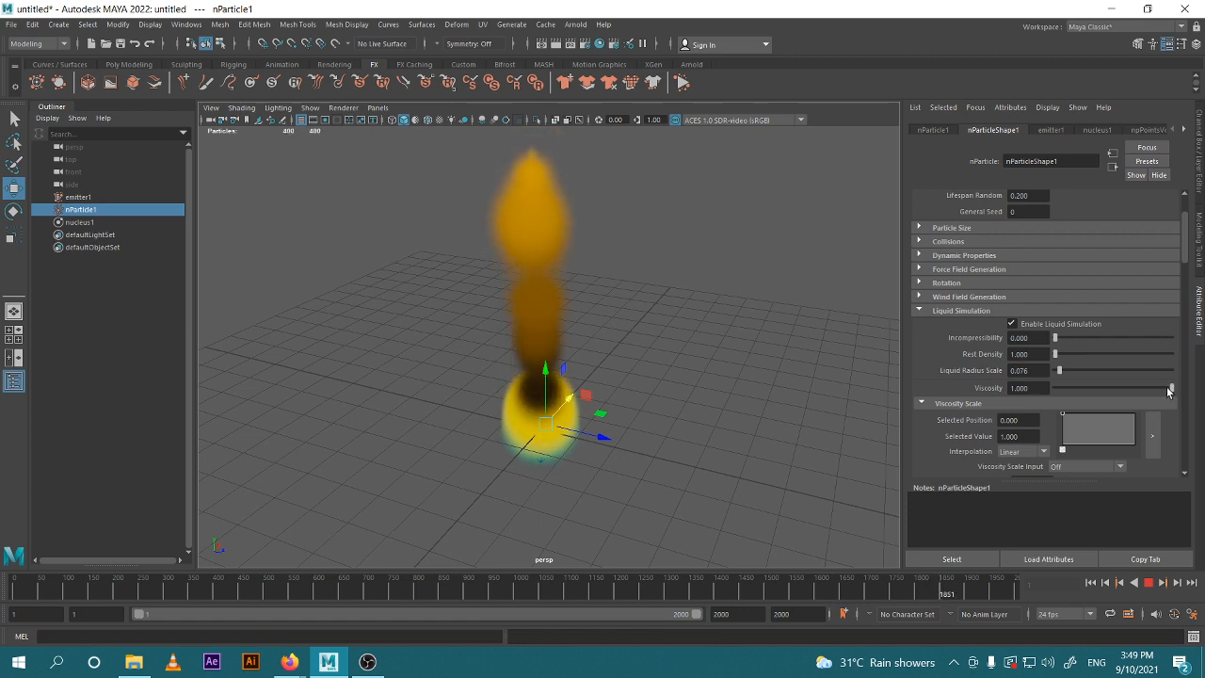
Replay the simulation from the first frame and set Viscosity to about 0.076 and Liquid Radius Scale to about 1.141.
left_click(1148, 582)
left_click(1091, 582)
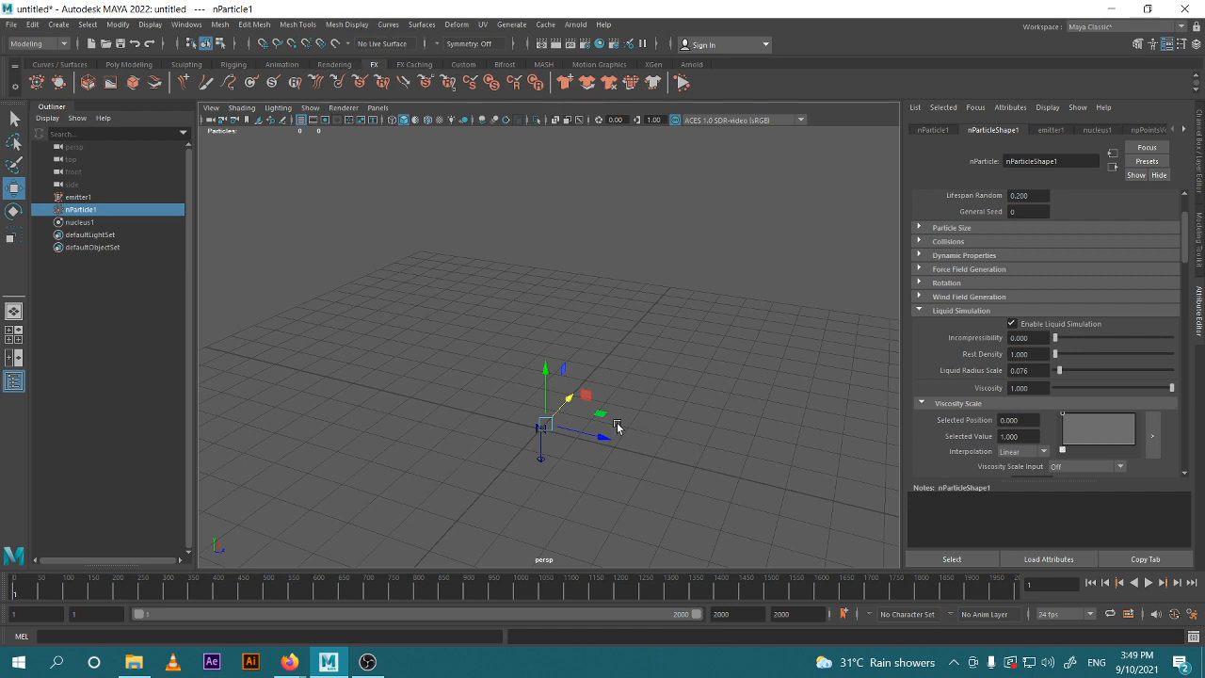
left_click_drag(574, 425, 579, 436, "alt")
middle_click_drag(569, 458, 678, 379, "alt")
left_click_drag(678, 378, 722, 396, "alt")
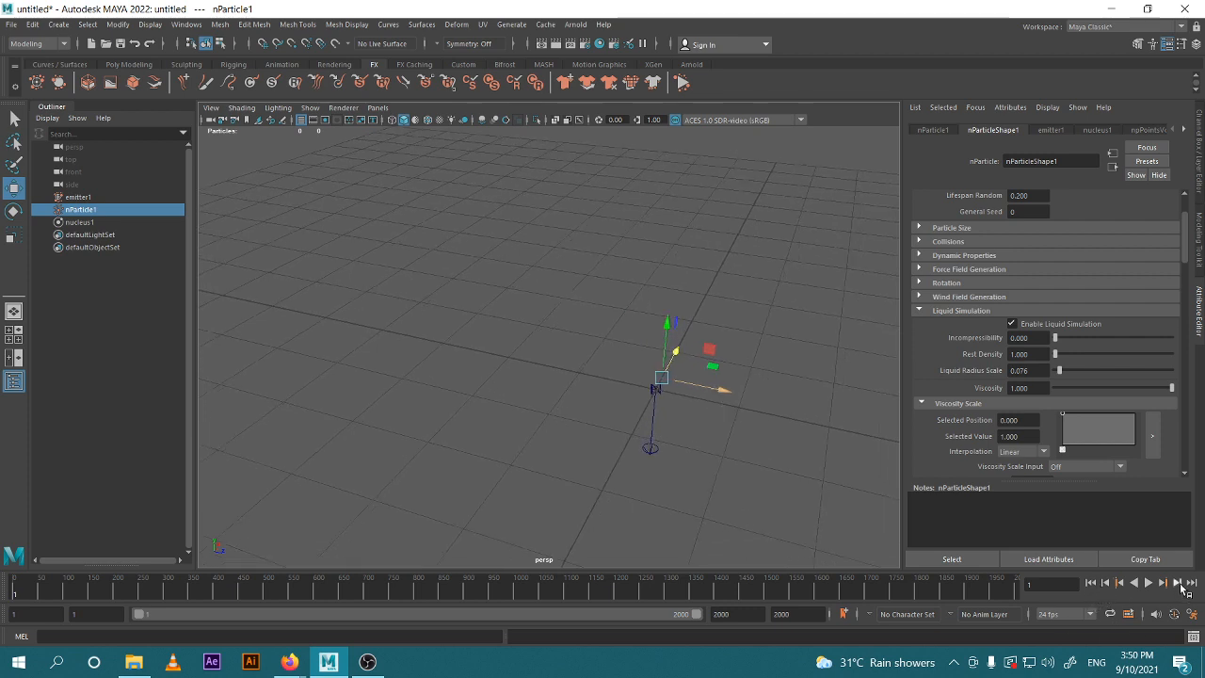
left_click(1149, 583)
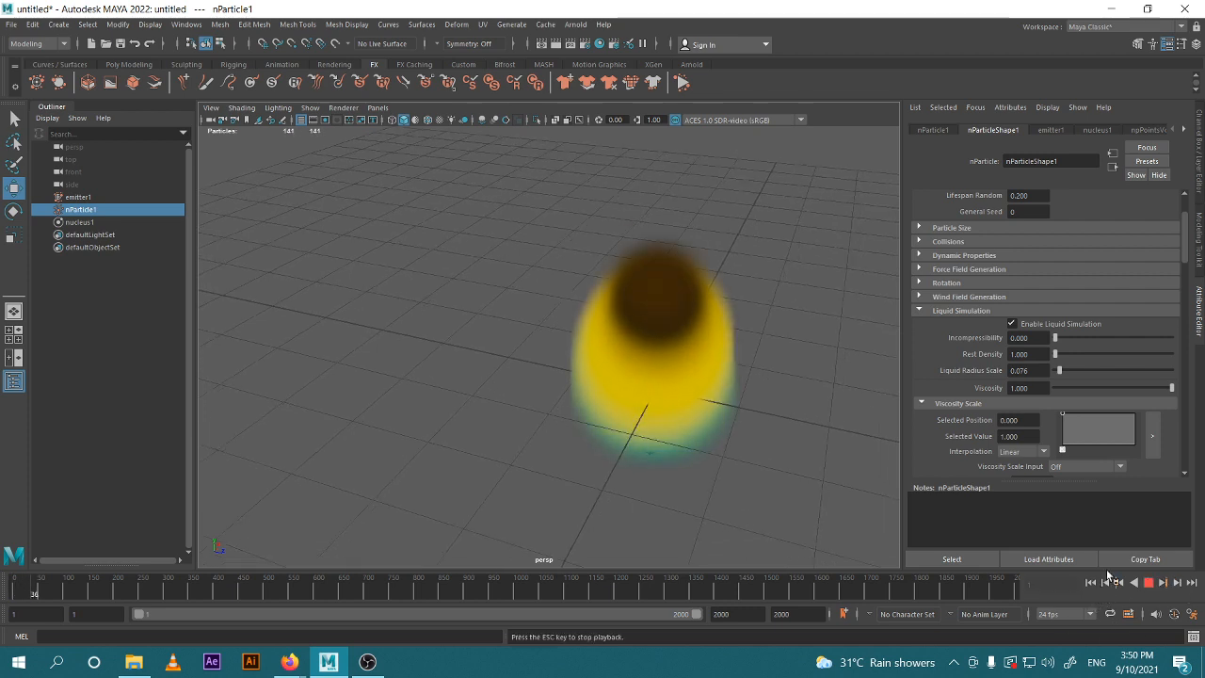
left_click_drag(781, 344, 804, 378, "alt")
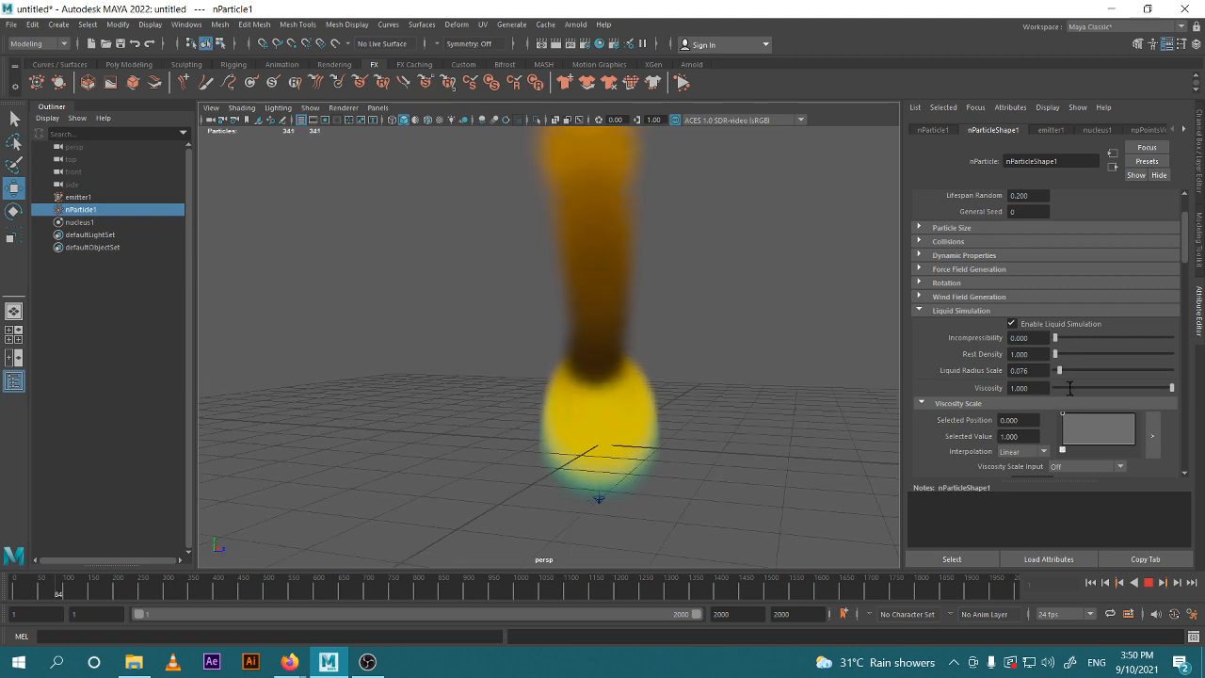
left_click_drag(1153, 390, 1121, 371)
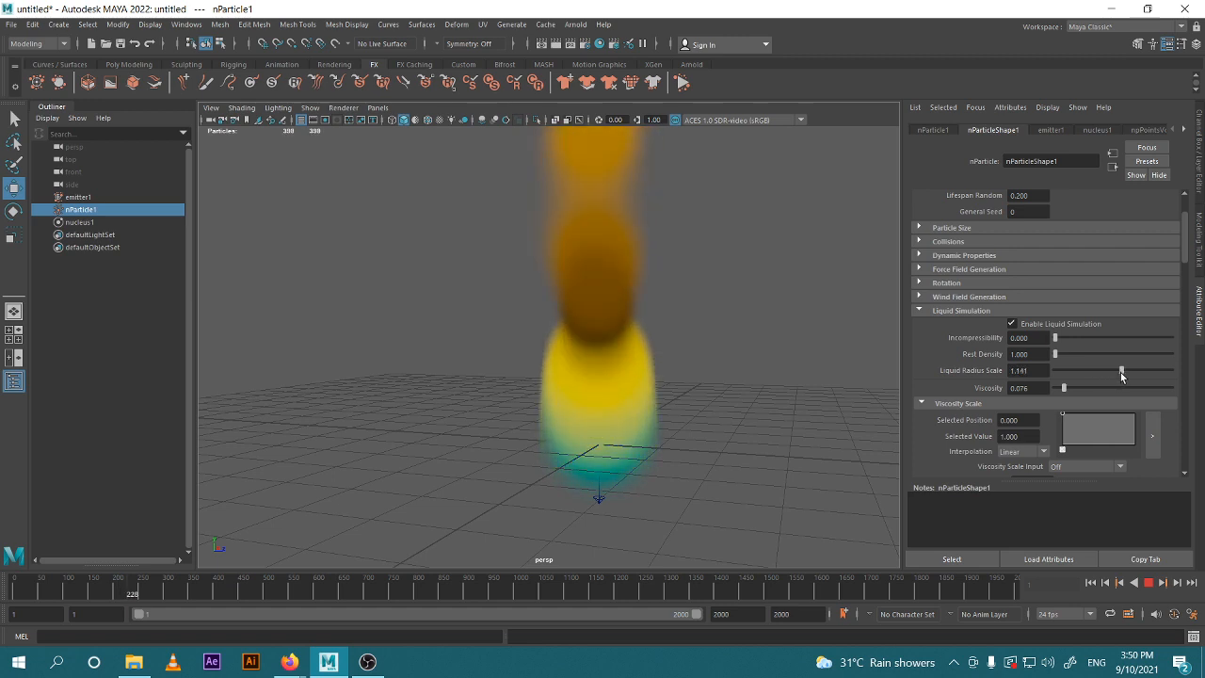
Shape the Surface Tension Scale ramp into a central peak that falls to 0 at both ends.
scroll(1109, 387, "down", 5)
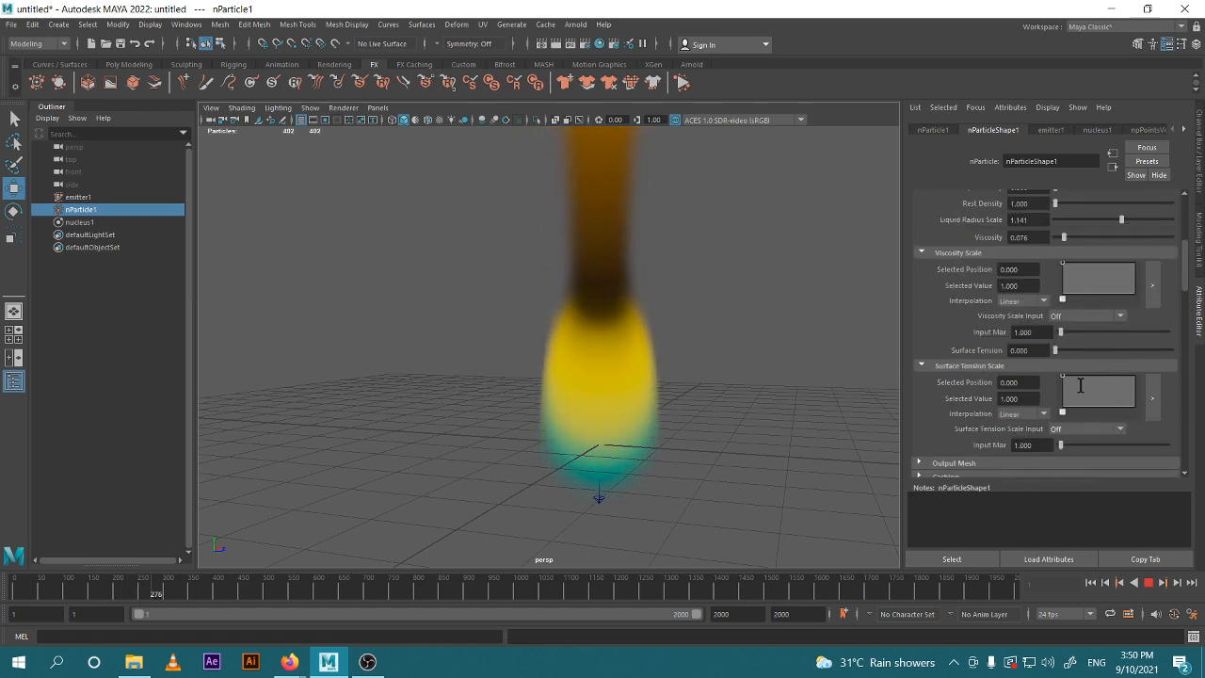
left_click_drag(1063, 375, 1064, 397)
scroll(651, 411, "down", 5)
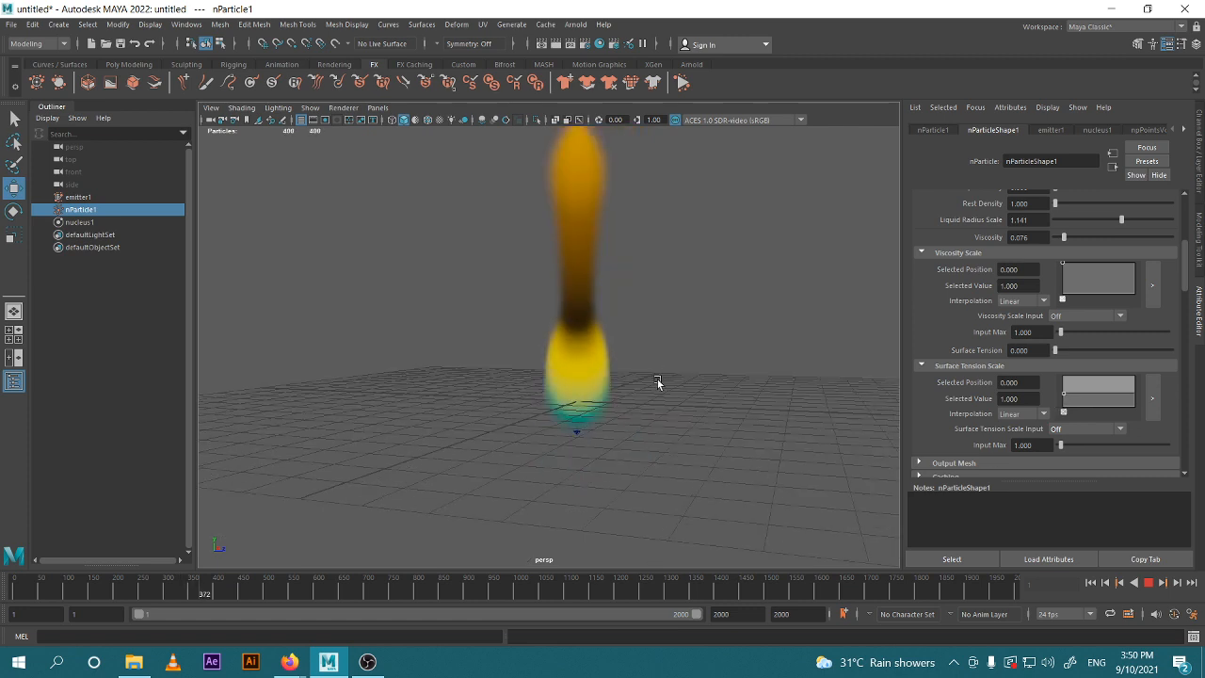
left_click_drag(657, 382, 672, 431, "alt")
middle_click_drag(672, 432, 676, 503, "alt")
left_click_drag(1064, 395, 1058, 424)
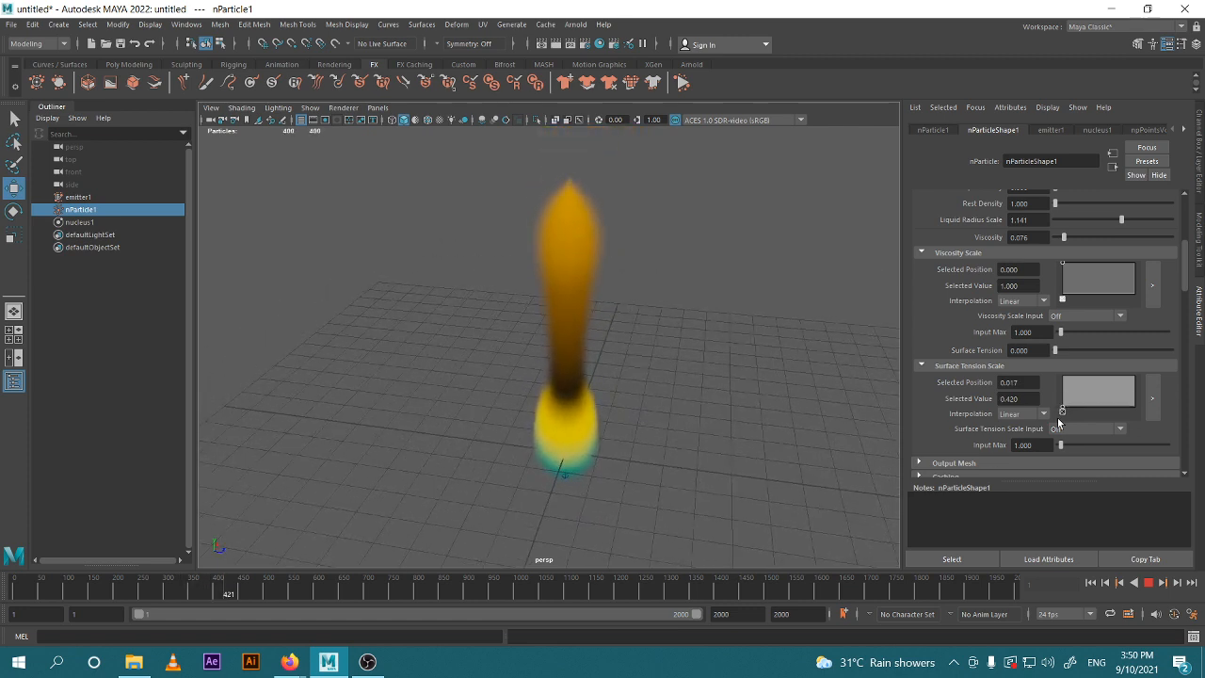
left_click_drag(1096, 402, 1105, 363)
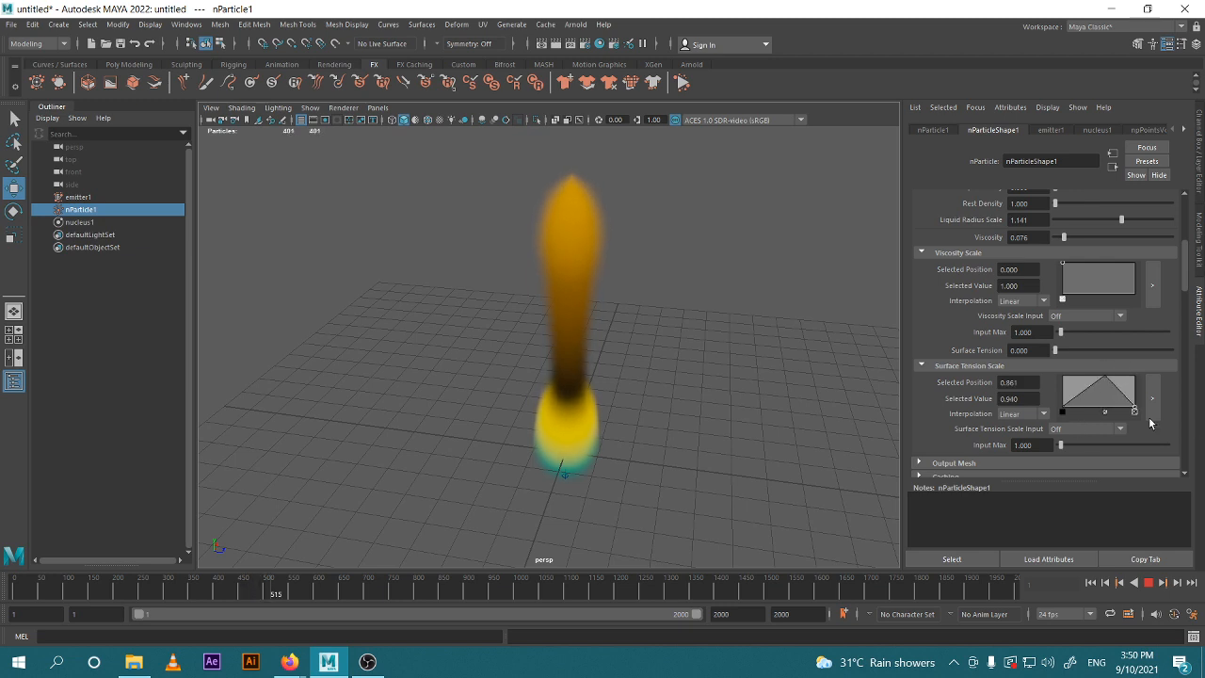
Look through the nParticle shape's output mesh, shading and per-particle attributes, and view the flame from farther away.
scroll(1049, 406, "down", 3)
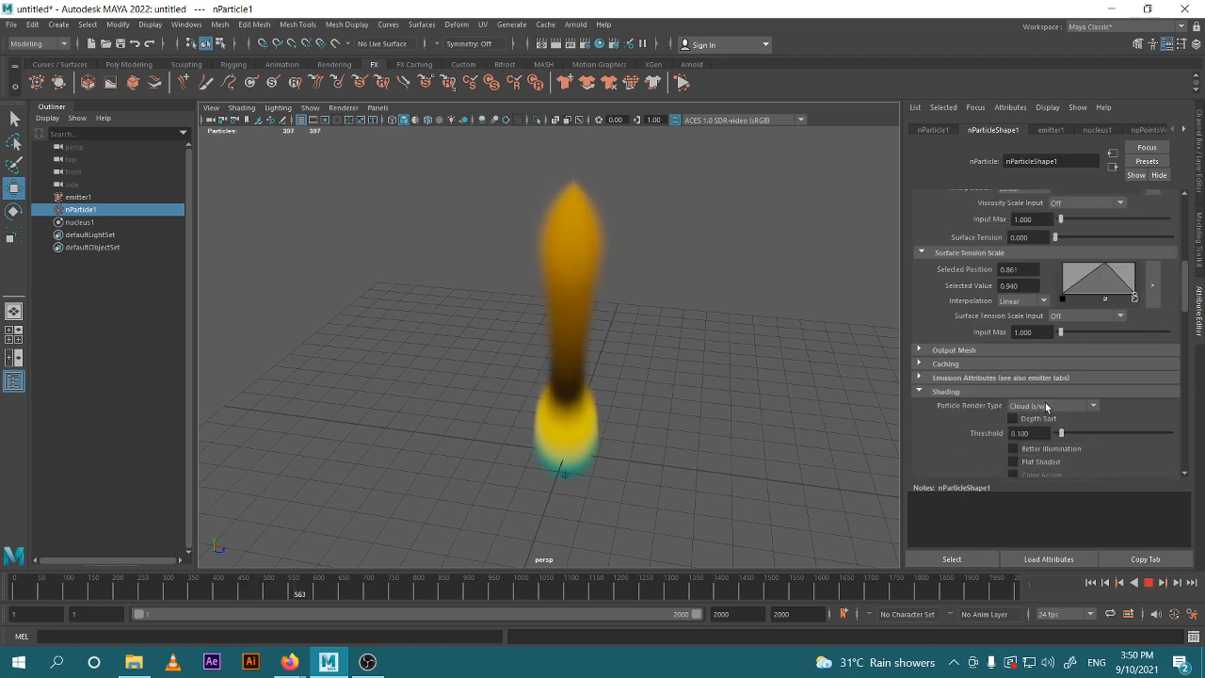
left_click(976, 351)
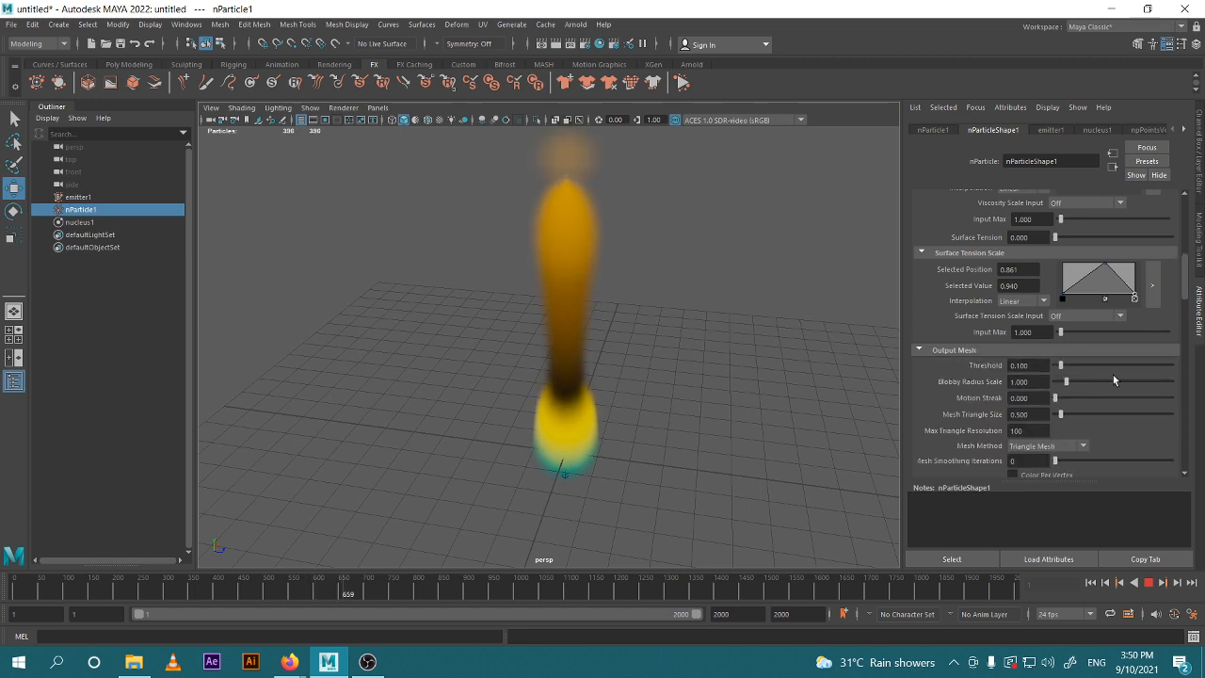
left_click(920, 350)
scroll(1083, 386, "down", 10)
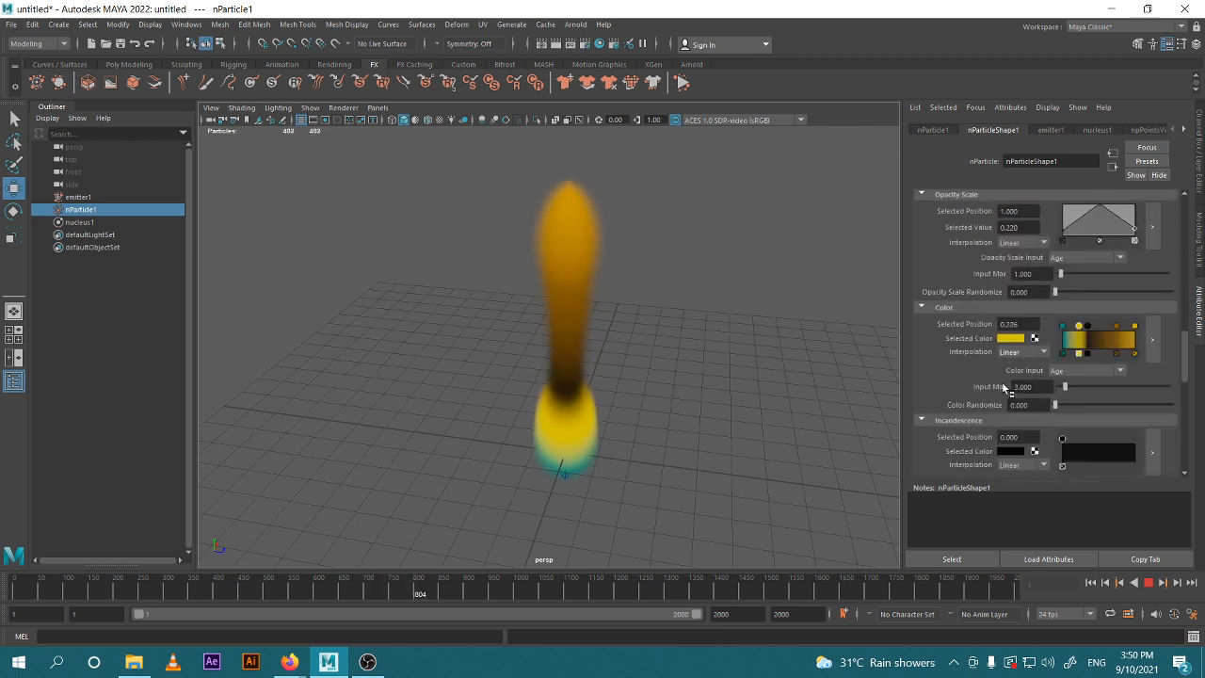
scroll(999, 388, "down", 10)
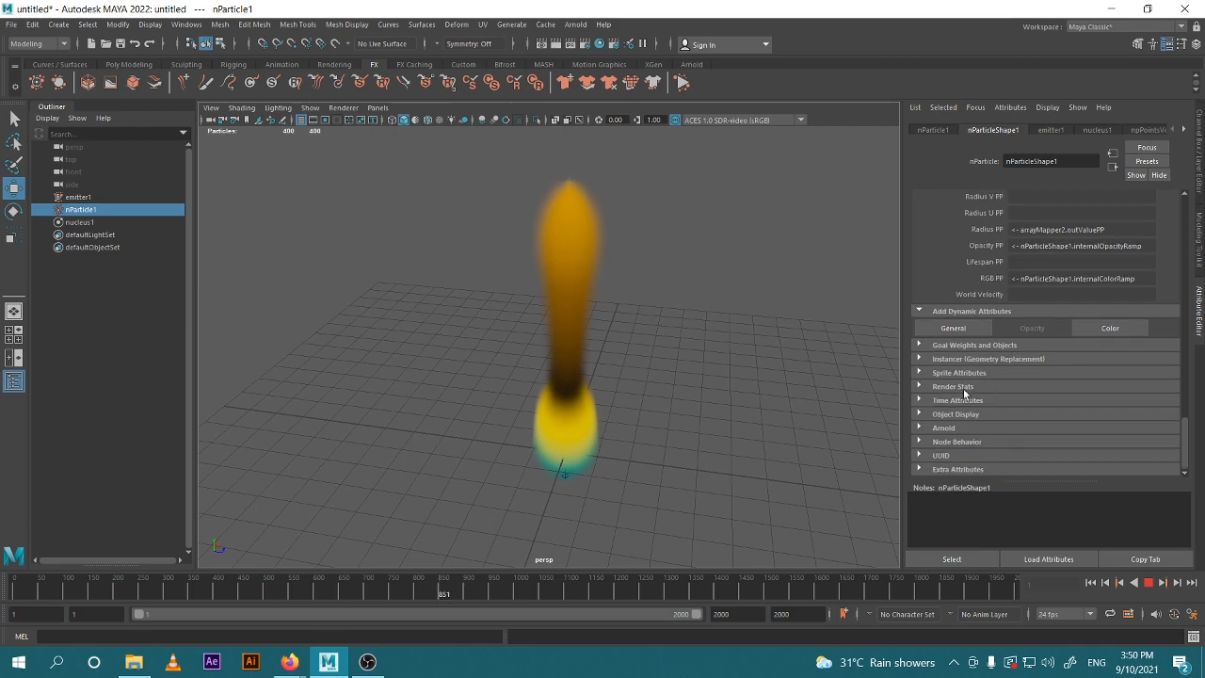
scroll(1148, 328, "up", 15)
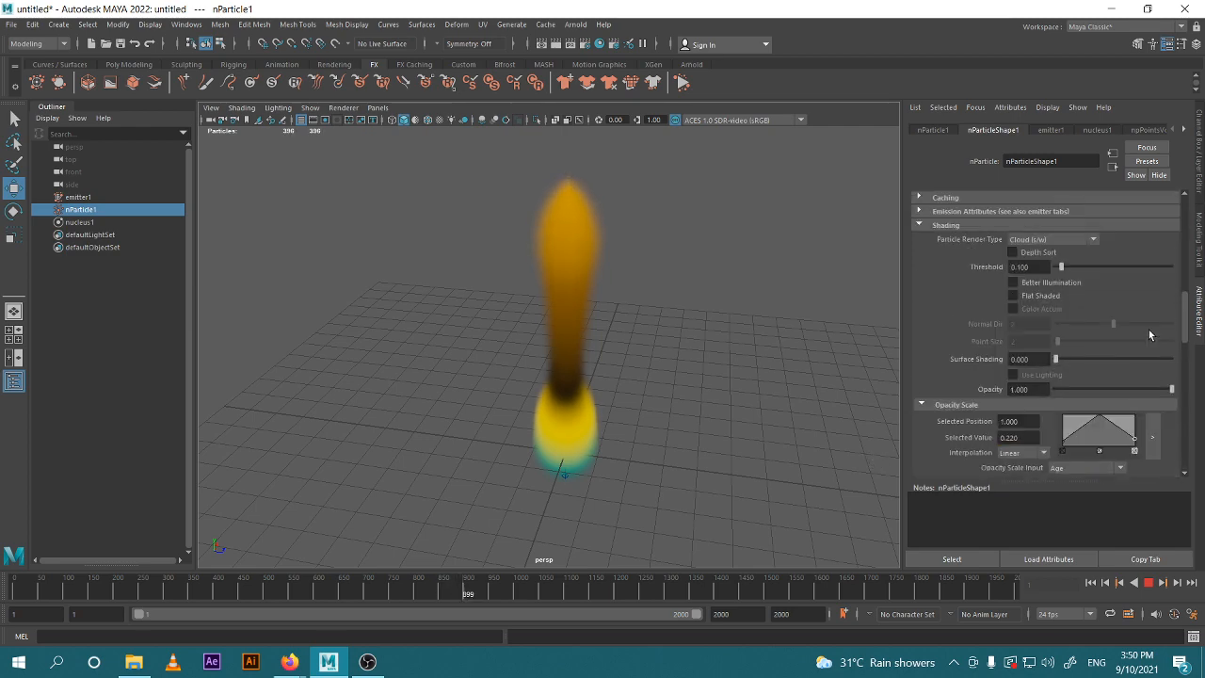
scroll(583, 301, "down", 4)
left_click_drag(722, 343, 556, 306, "alt")
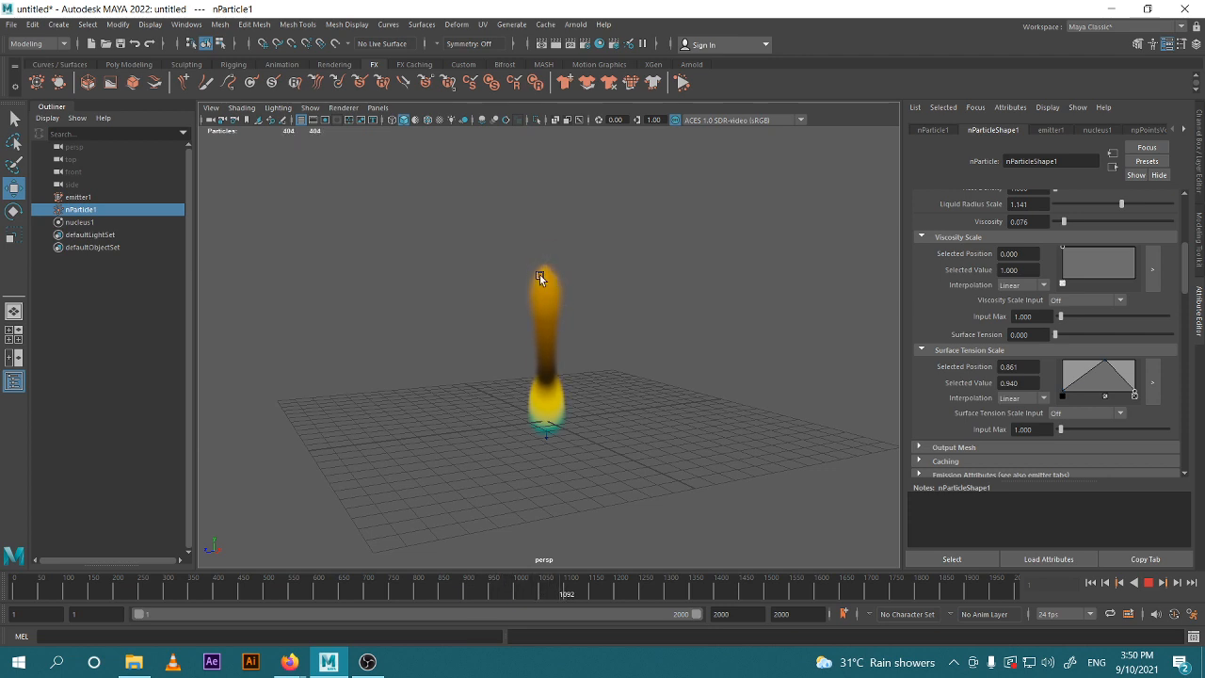
Stop the playback and return the simulation to the first frame.
left_click_drag(486, 341, 534, 396)
left_click(1148, 583)
left_click(1091, 582)
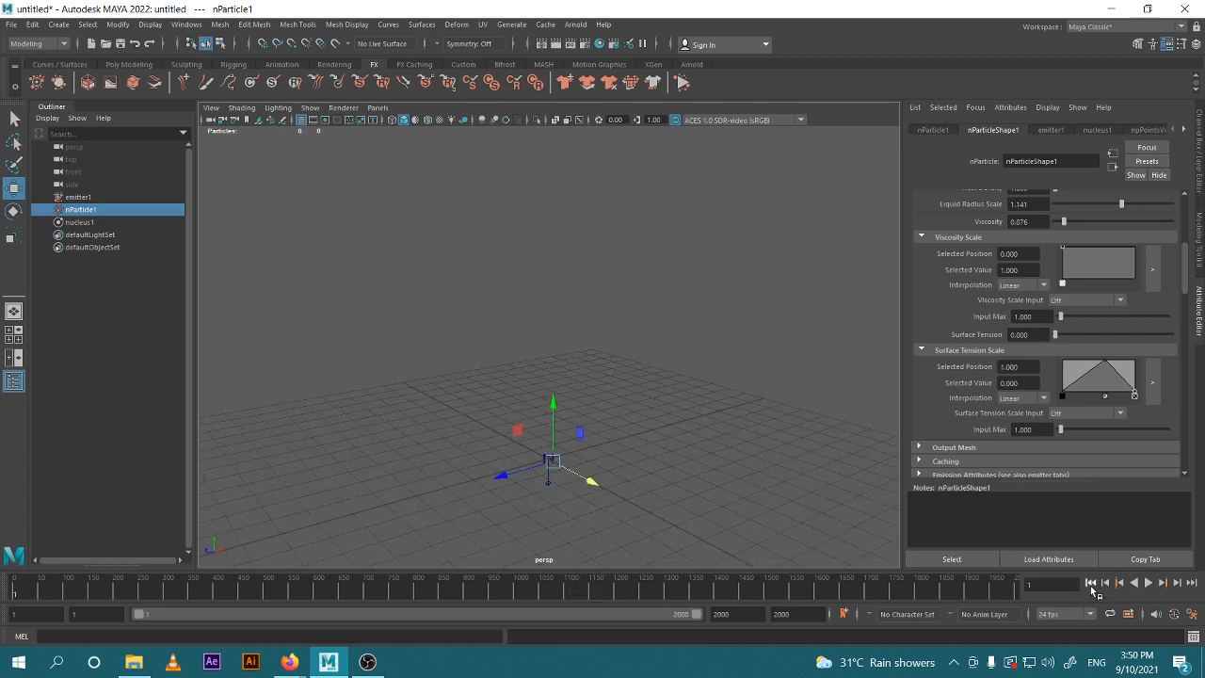
left_click(424, 430)
left_click_drag(424, 430, 653, 492)
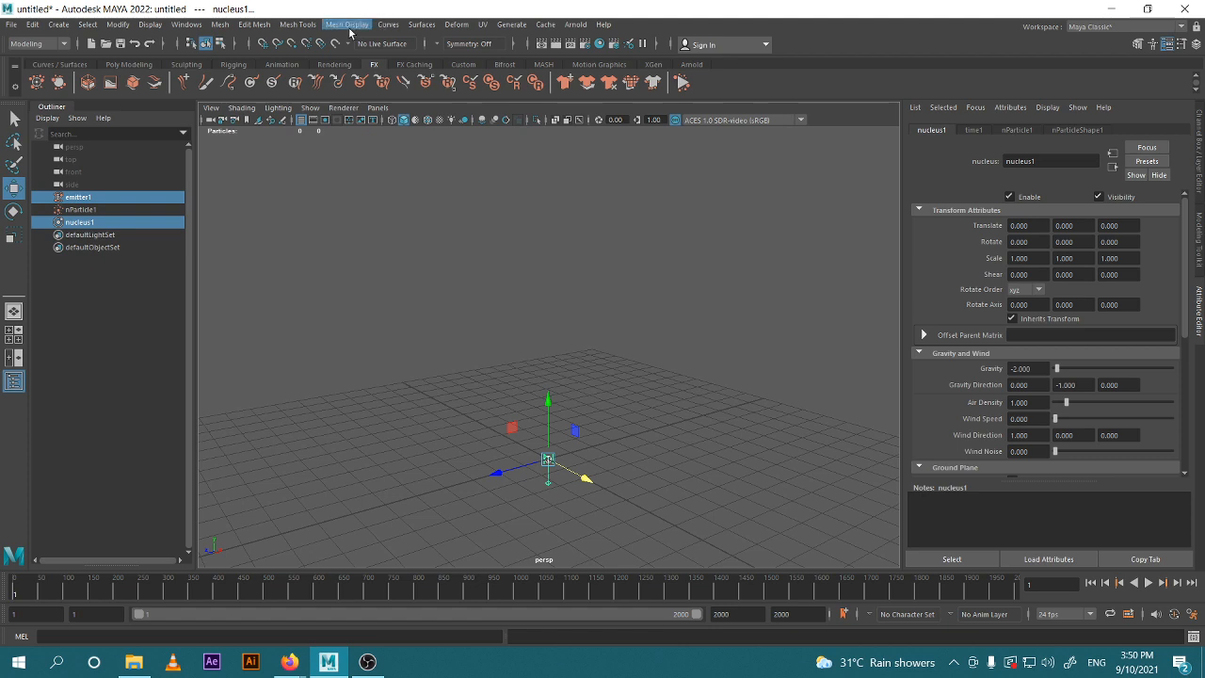
Switch to the FX toolset and add a Radial field to nParticle1.
left_click(106, 209)
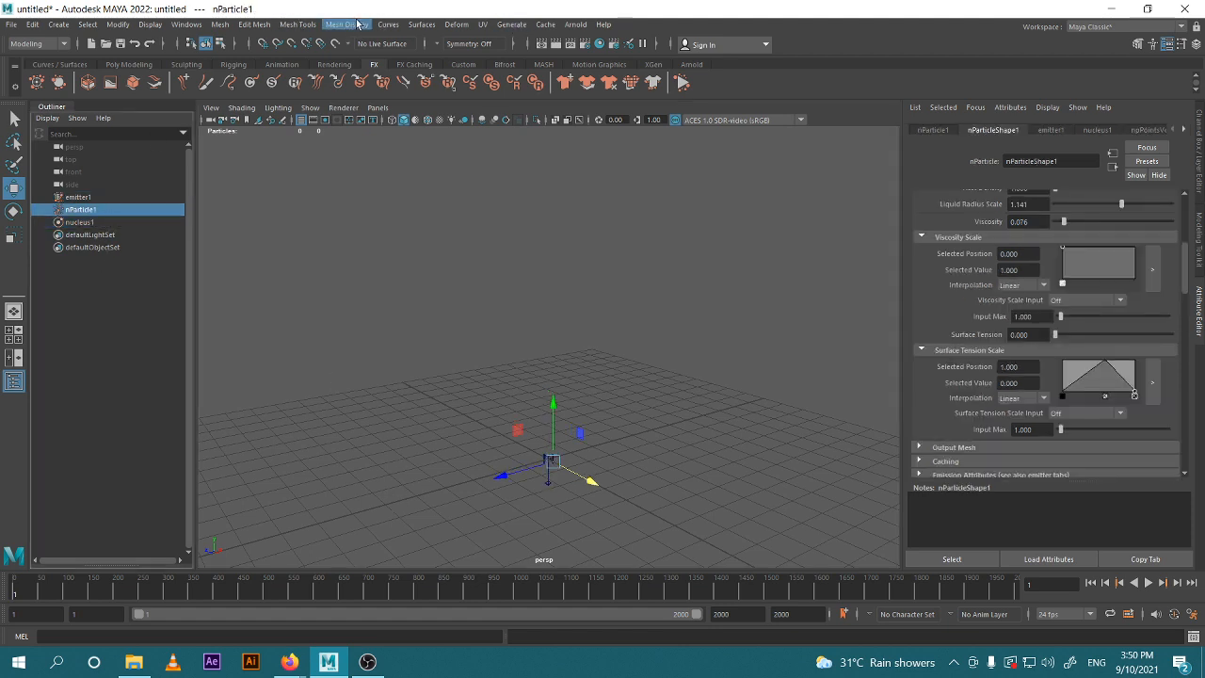
left_click(34, 42)
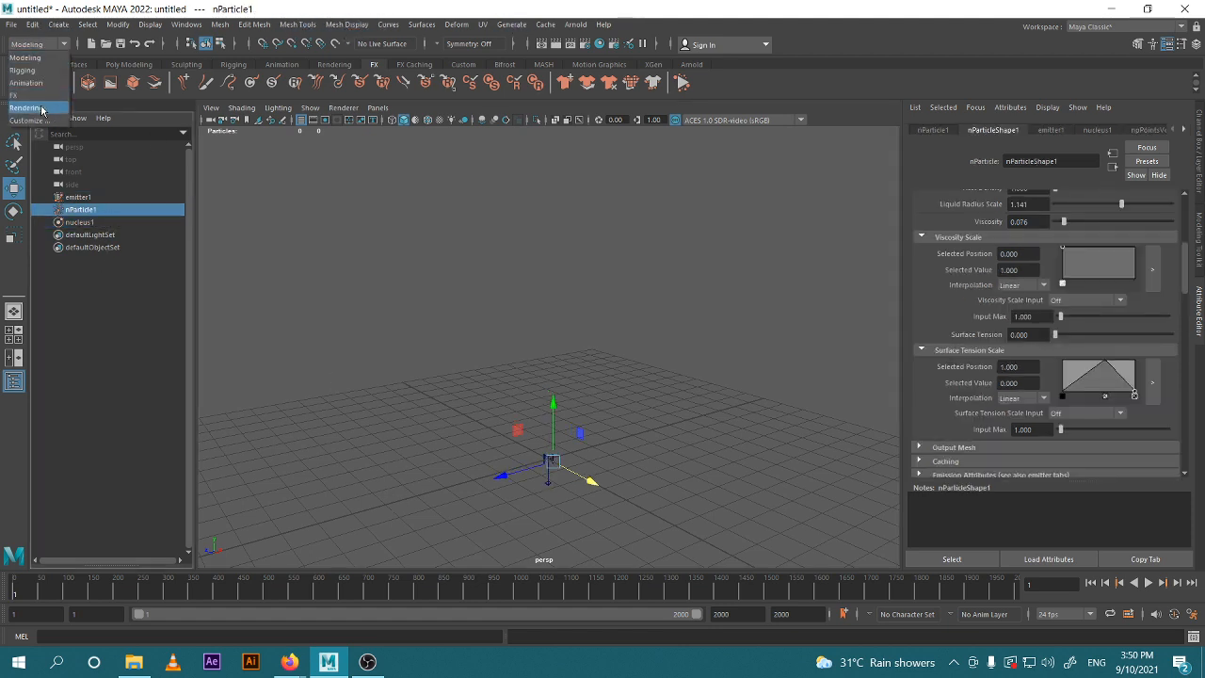
left_click(40, 99)
left_click(443, 25)
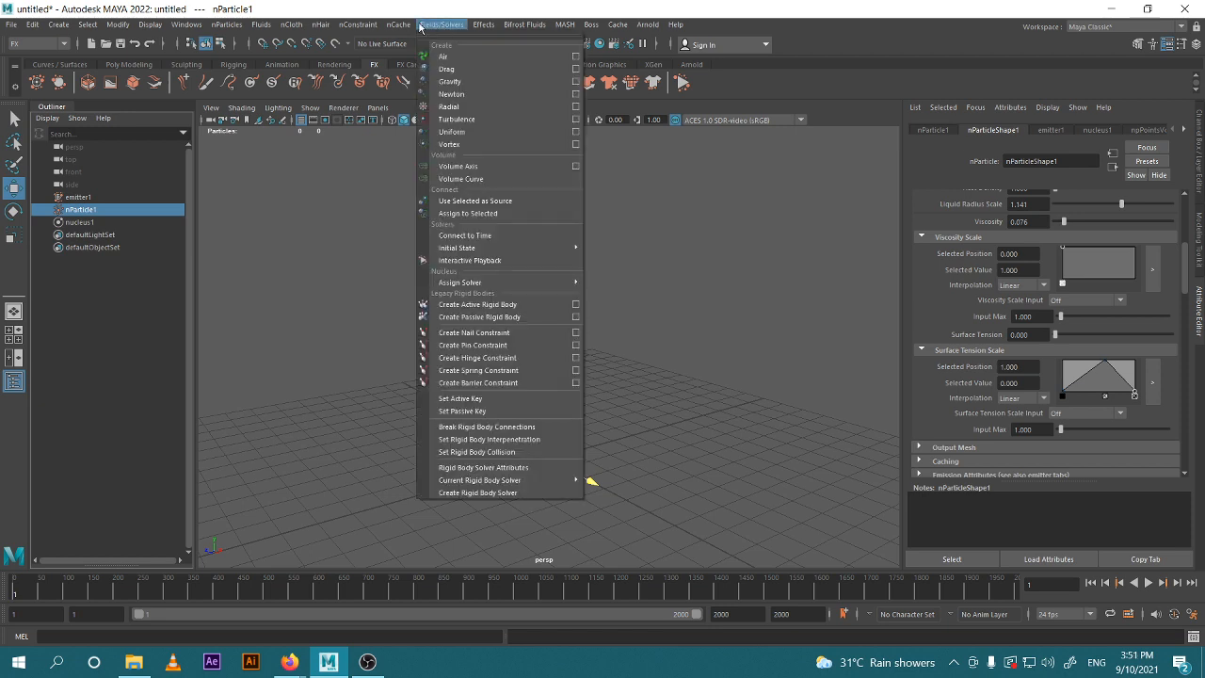
left_click(477, 112)
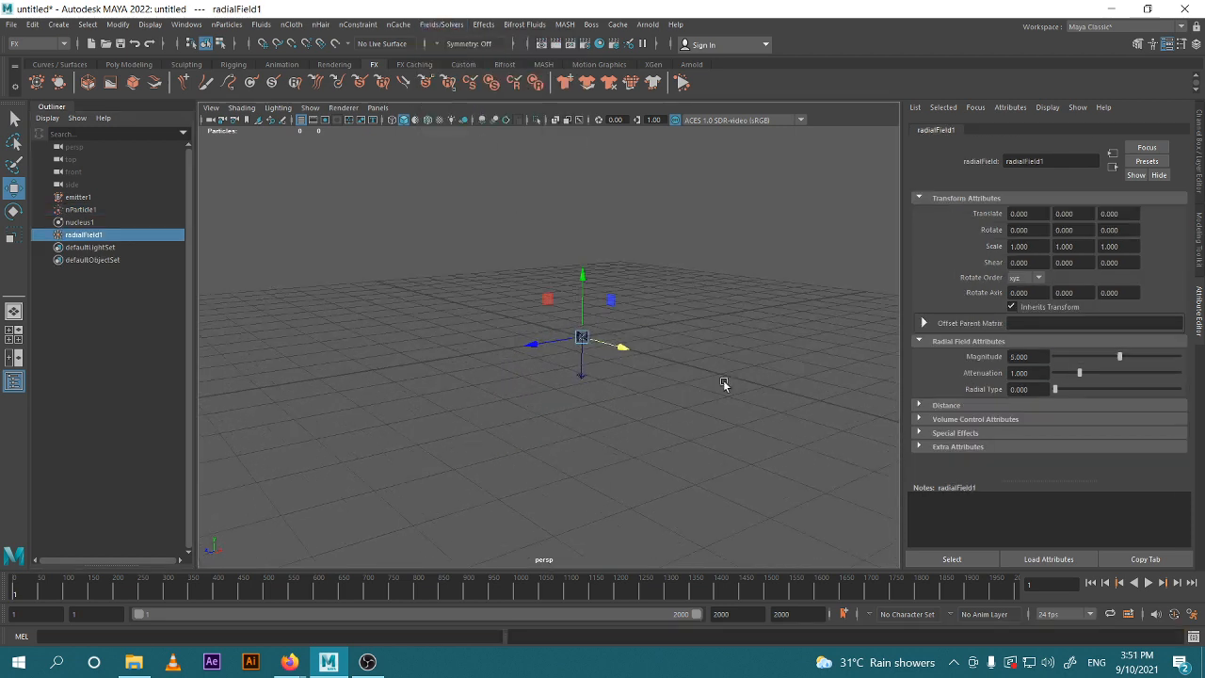
Play the simulation and examine the radial field's effect on the whole particle stream from near and far.
left_click_drag(715, 393, 678, 425, "alt")
left_click(1150, 583)
middle_click_drag(680, 380, 693, 426, "alt")
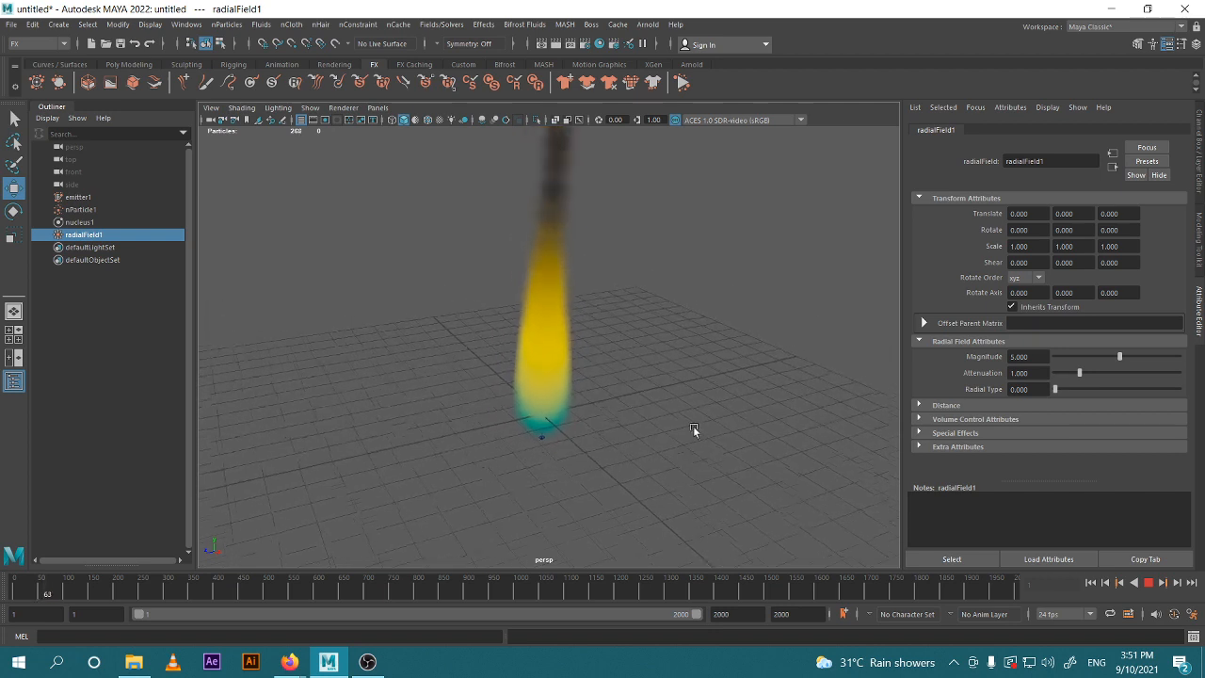
scroll(693, 424, "down", 8)
scroll(677, 411, "down", 5)
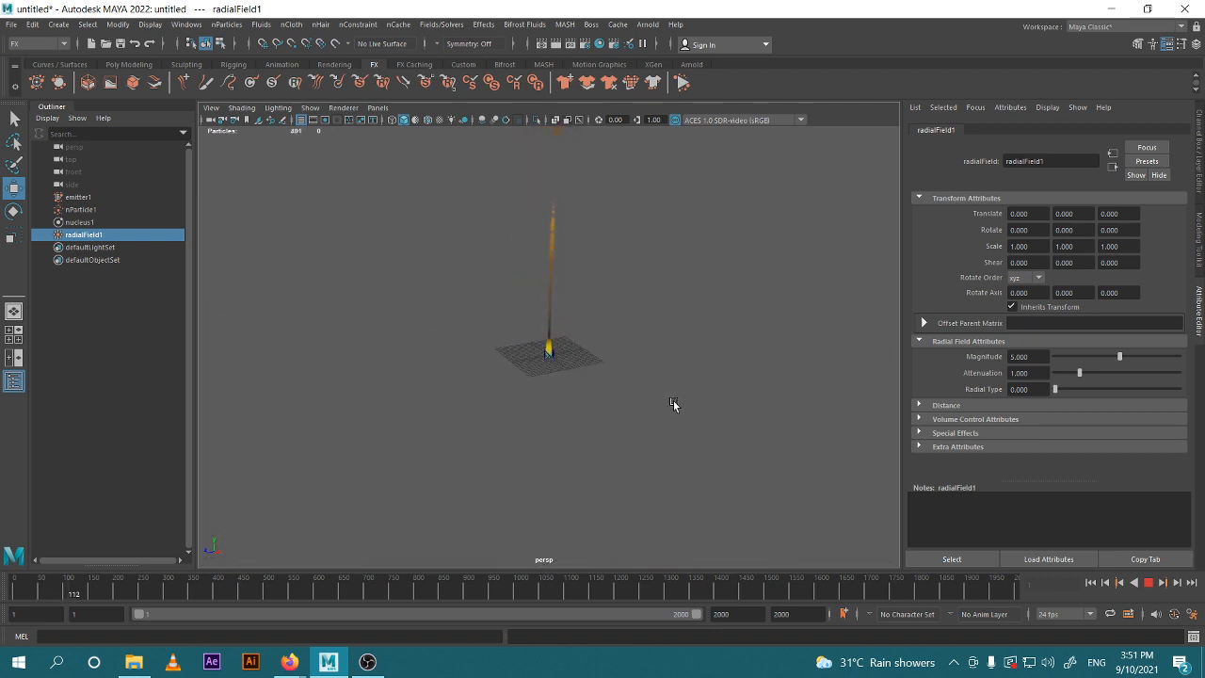
scroll(665, 393, "up", 5)
middle_click_drag(637, 366, 632, 503, "alt")
scroll(631, 438, "up", 5)
scroll(611, 458, "up", 2)
middle_click_drag(634, 459, 660, 390, "alt")
scroll(672, 428, "up", 3)
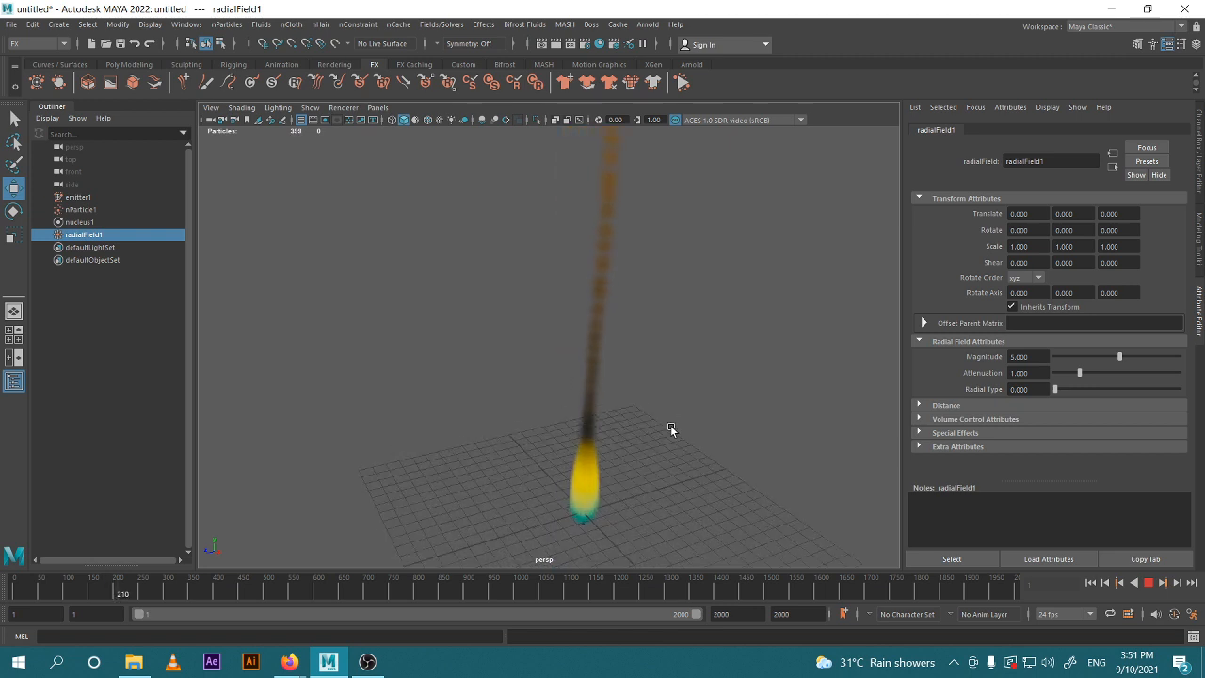
Raise the radial field's Magnitude to about 56.122 and examine the particle stream up close.
left_click_drag(1120, 358, 1150, 357)
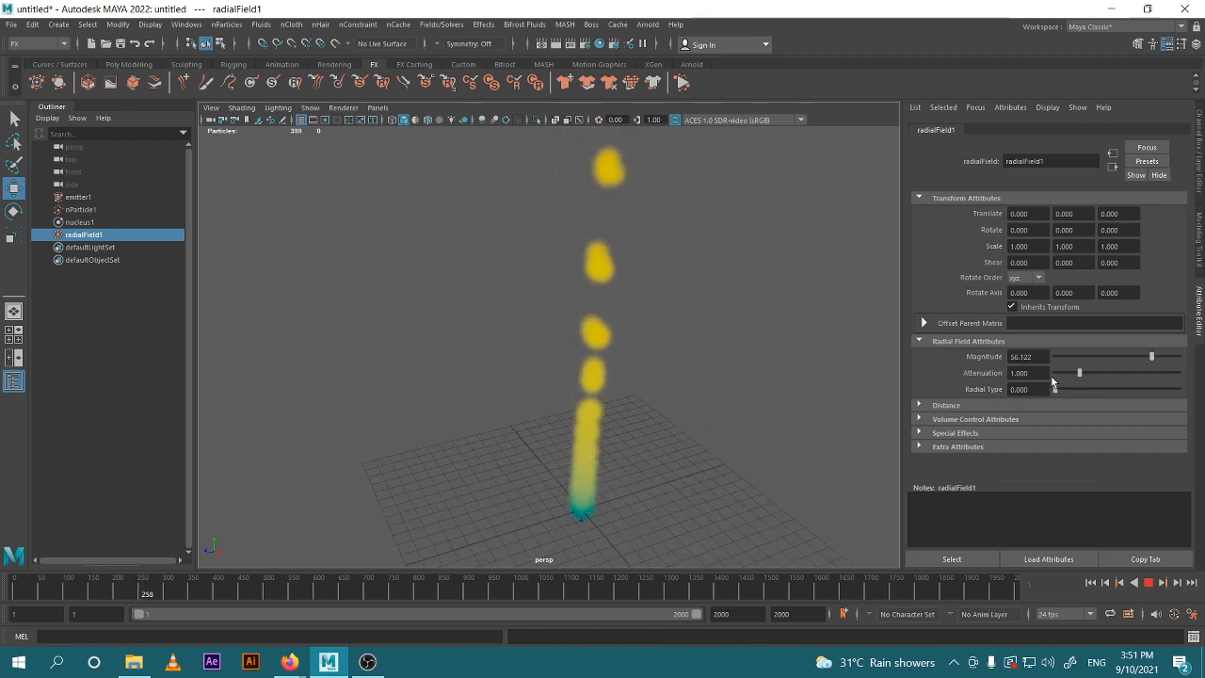
scroll(649, 396, "down", 3)
scroll(643, 396, "up", 4)
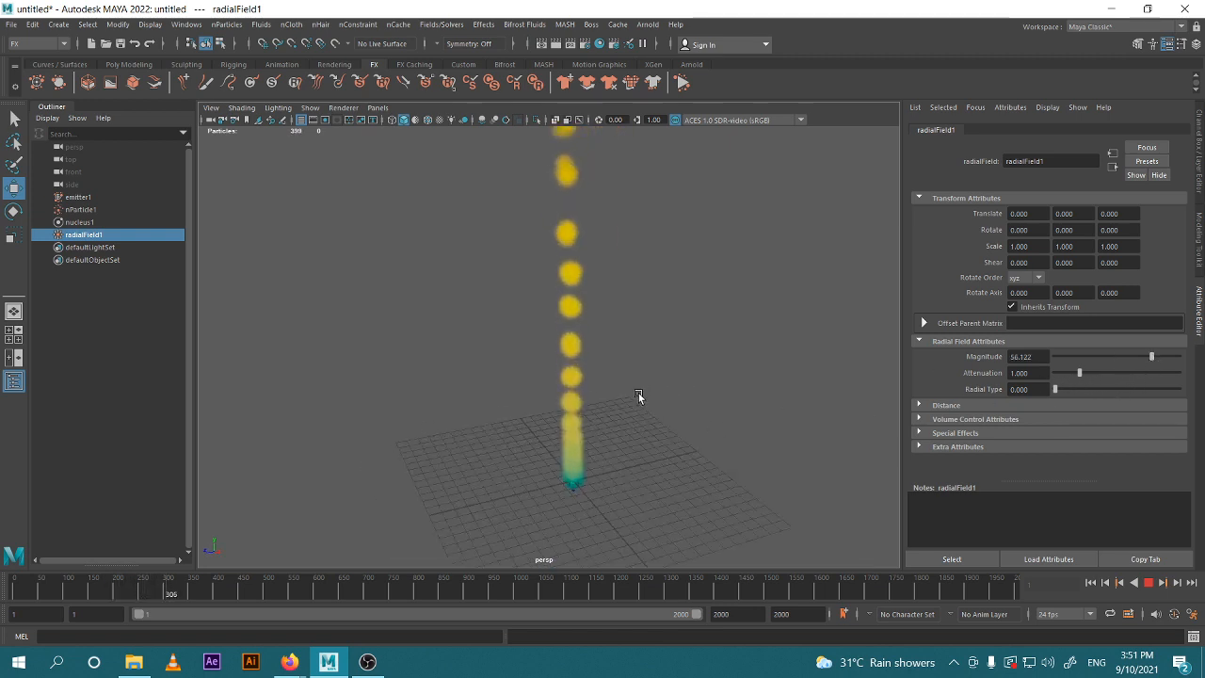
left_click_drag(649, 424, 686, 412, "alt")
scroll(669, 450, "up", 3)
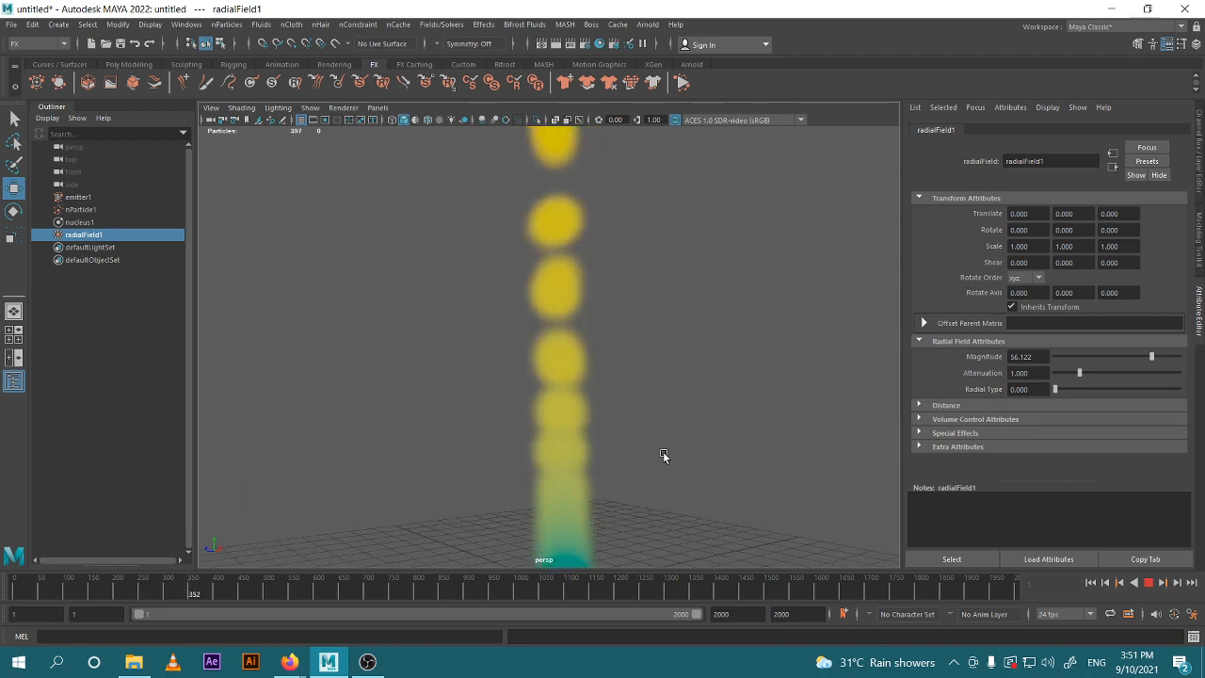
middle_click_drag(665, 459, 664, 375, "alt")
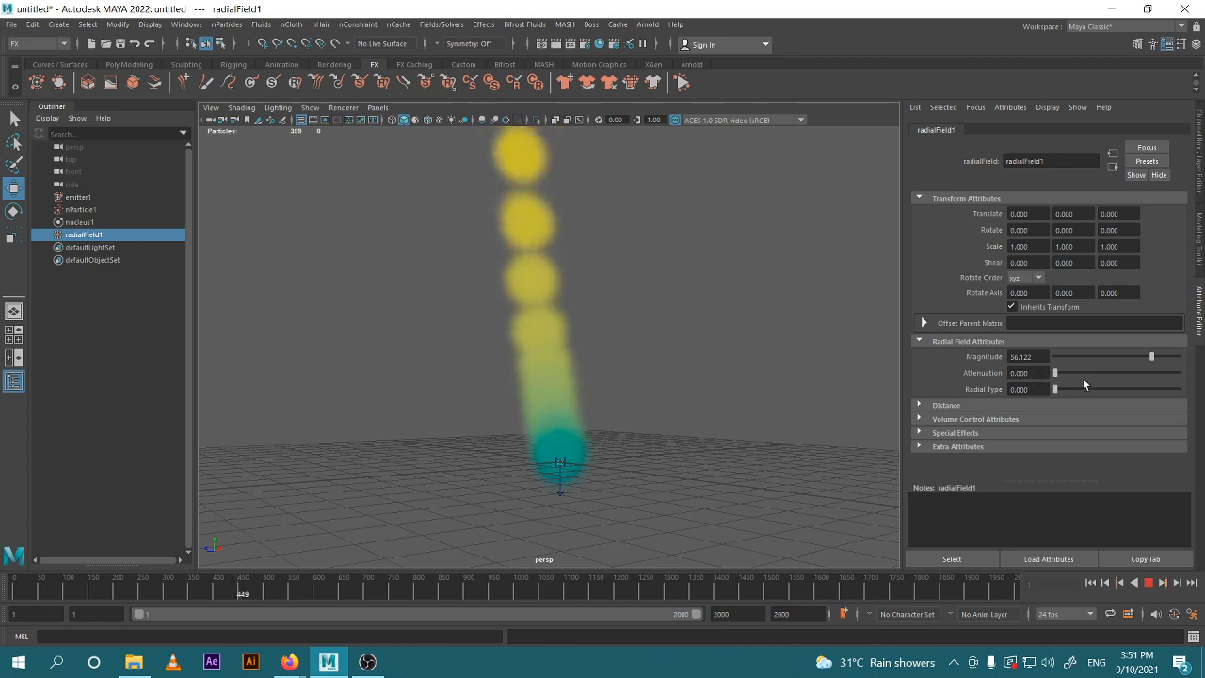
Set the radial field's Radial Type to about 0.745 and try Attenuation values of about 1.684 and 1.097 during playback.
left_click_drag(1056, 373, 1145, 386)
scroll(739, 381, "down", 8)
left_click_drag(739, 381, 674, 391, "alt")
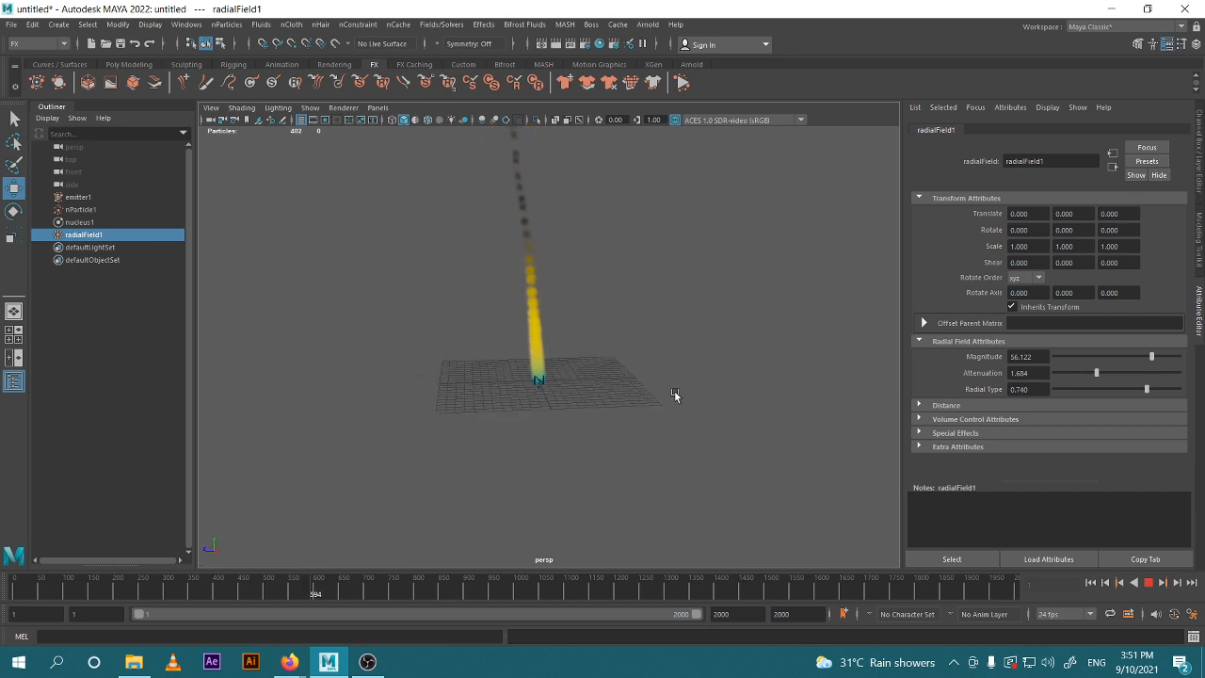
middle_click_drag(663, 392, 671, 556, "alt")
right_click_drag(672, 556, 686, 439, "alt")
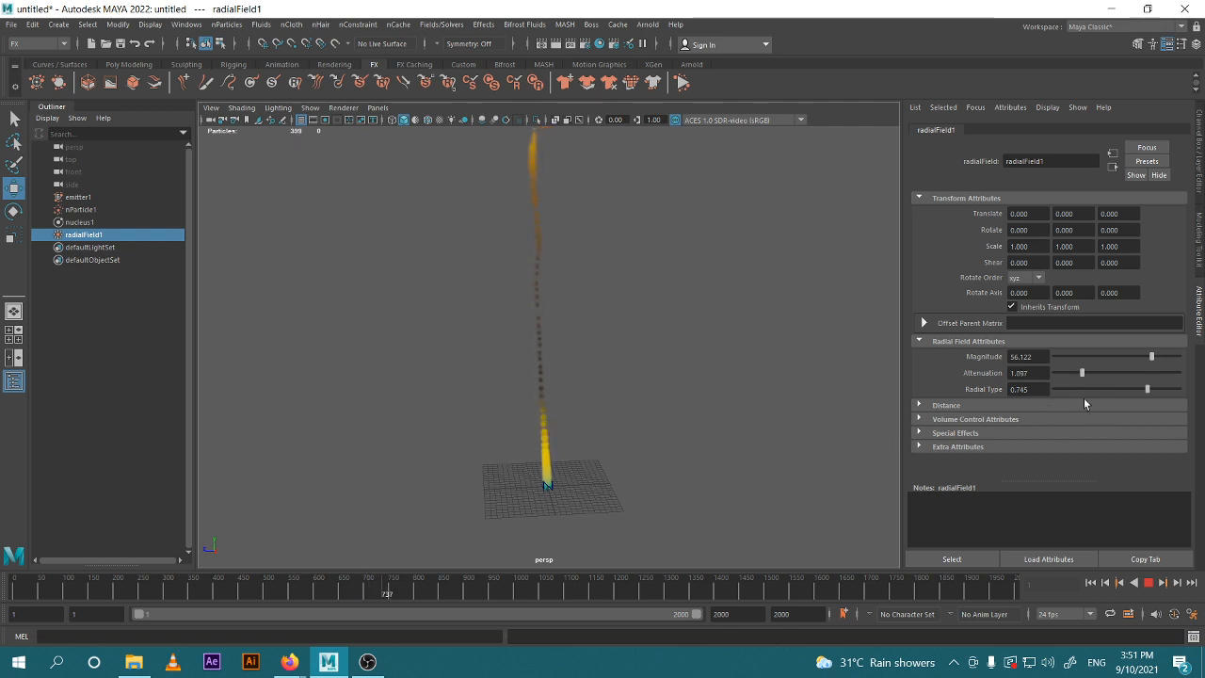
With Attenuation at about 1.046, replay the simulation, stop it at frame 76 and examine the base of the stream up close.
left_click(1150, 584)
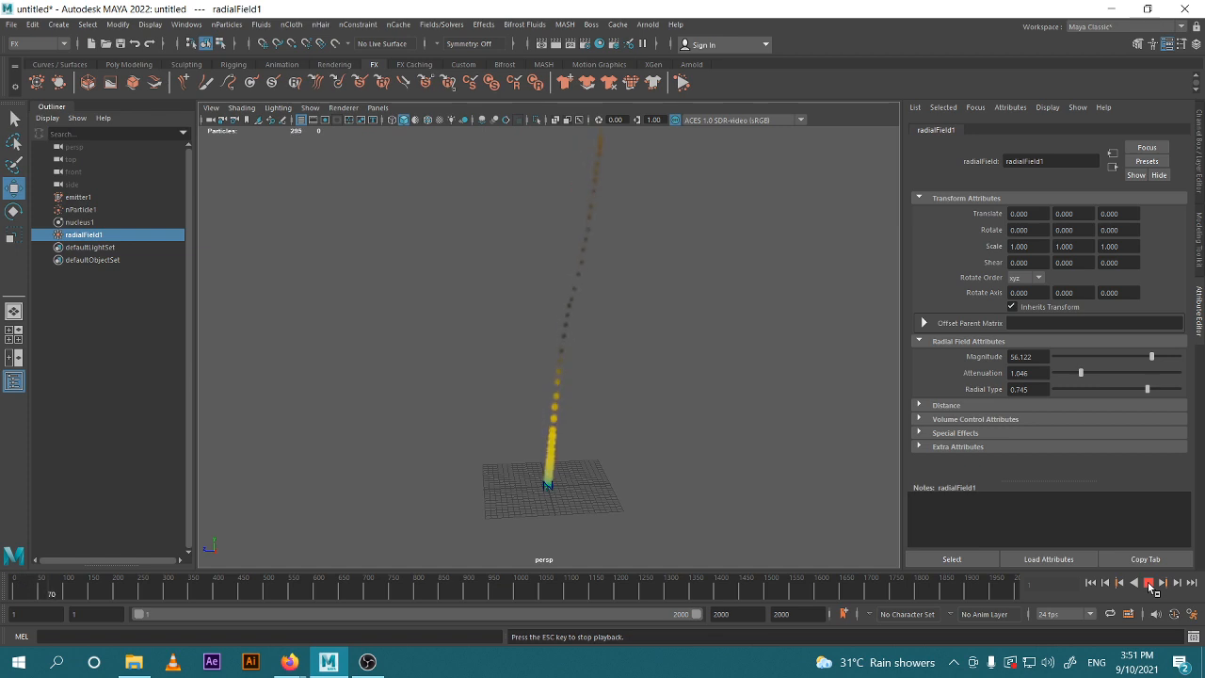
left_click(1150, 586)
scroll(622, 452, "up", 5)
middle_click_drag(681, 345, 743, 361, "alt")
left_click_drag(743, 361, 726, 327, "alt")
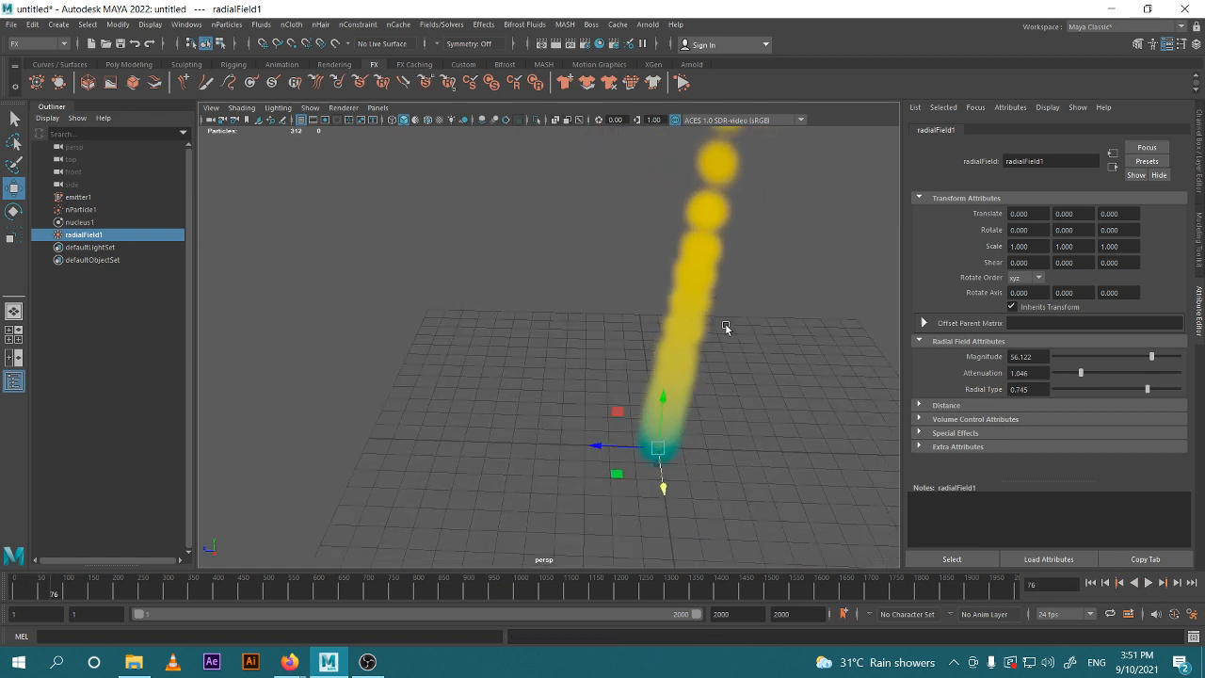
middle_click_drag(727, 328, 703, 363, "alt")
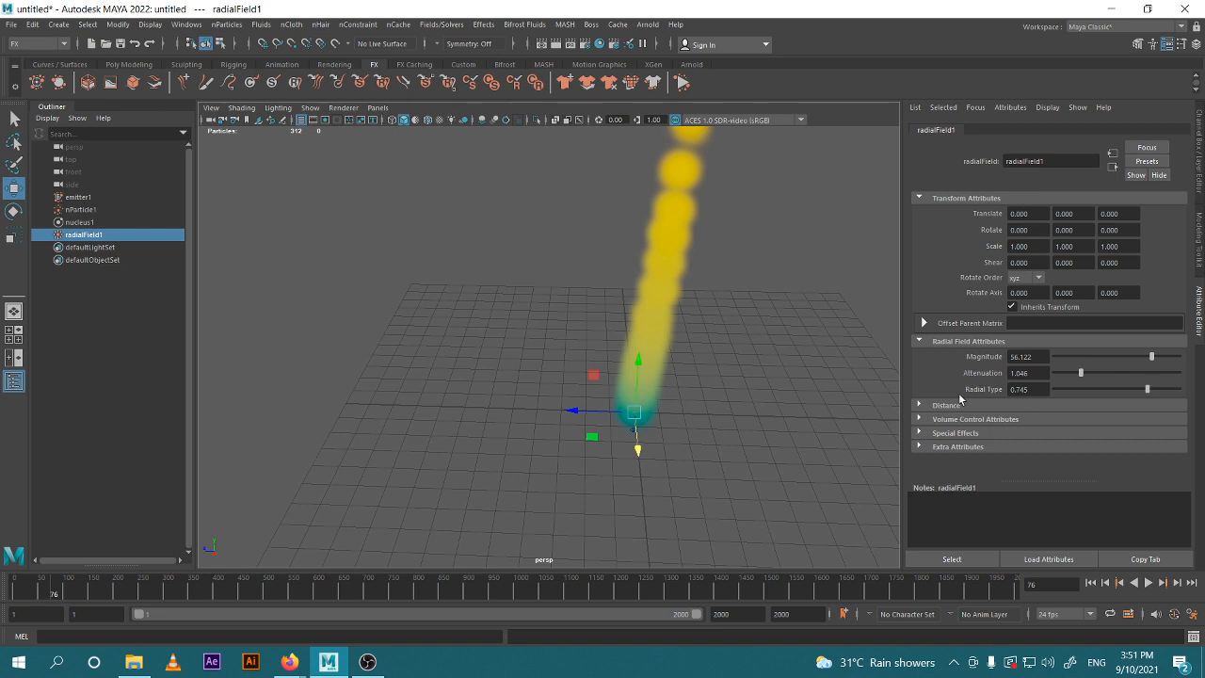
Set the radial field's Max Distance to 5 and replay the simulation from the first frame.
left_click(946, 405)
scroll(994, 386, "down", 2)
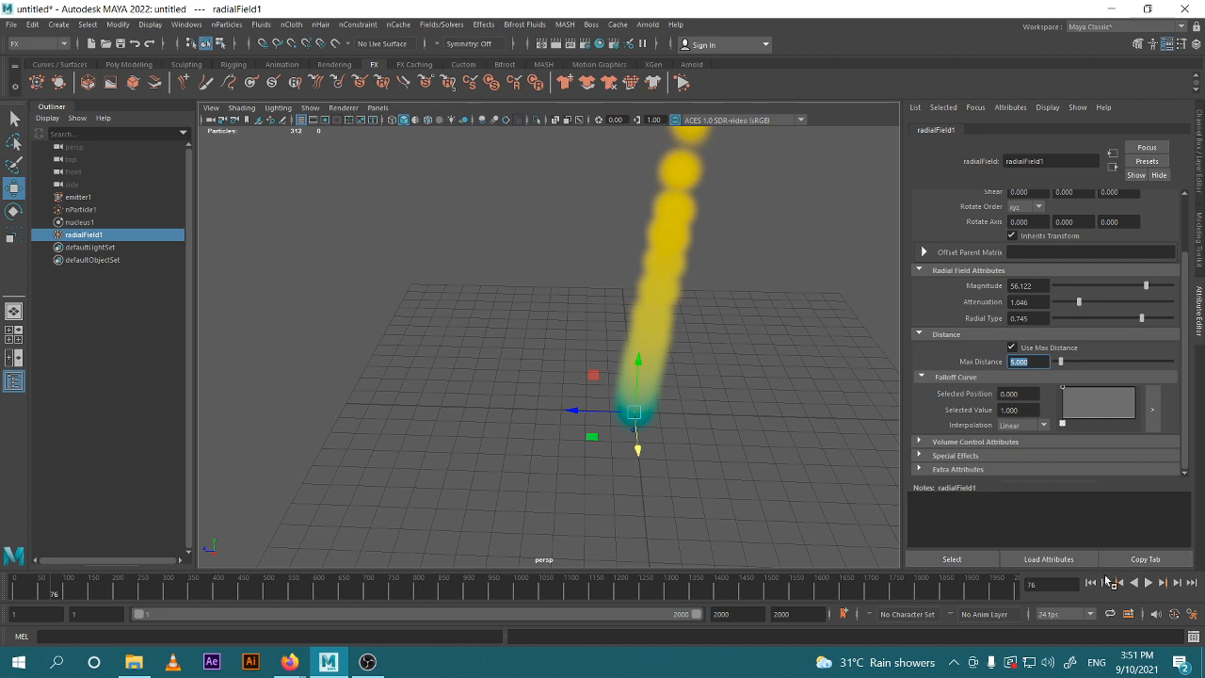
left_click(1090, 583)
left_click(1150, 583)
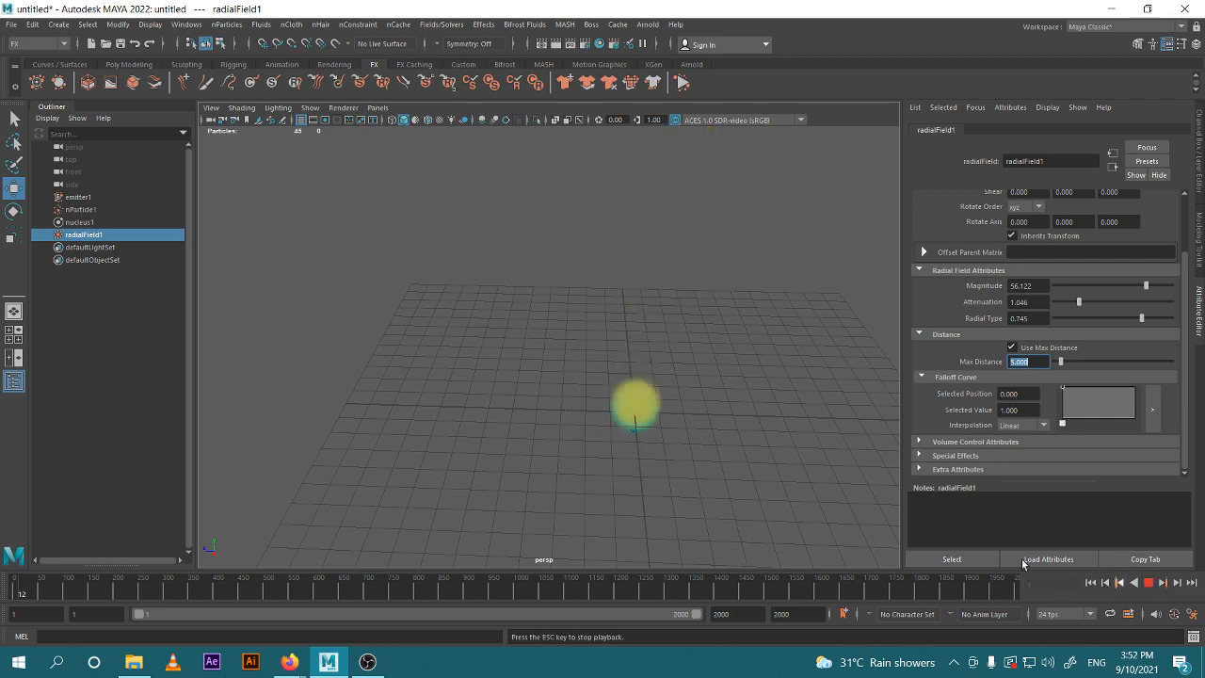
Examine the particle stream during playback, stop and return to the first frame, and delete the radial field.
left_click_drag(737, 448, 716, 463, "alt")
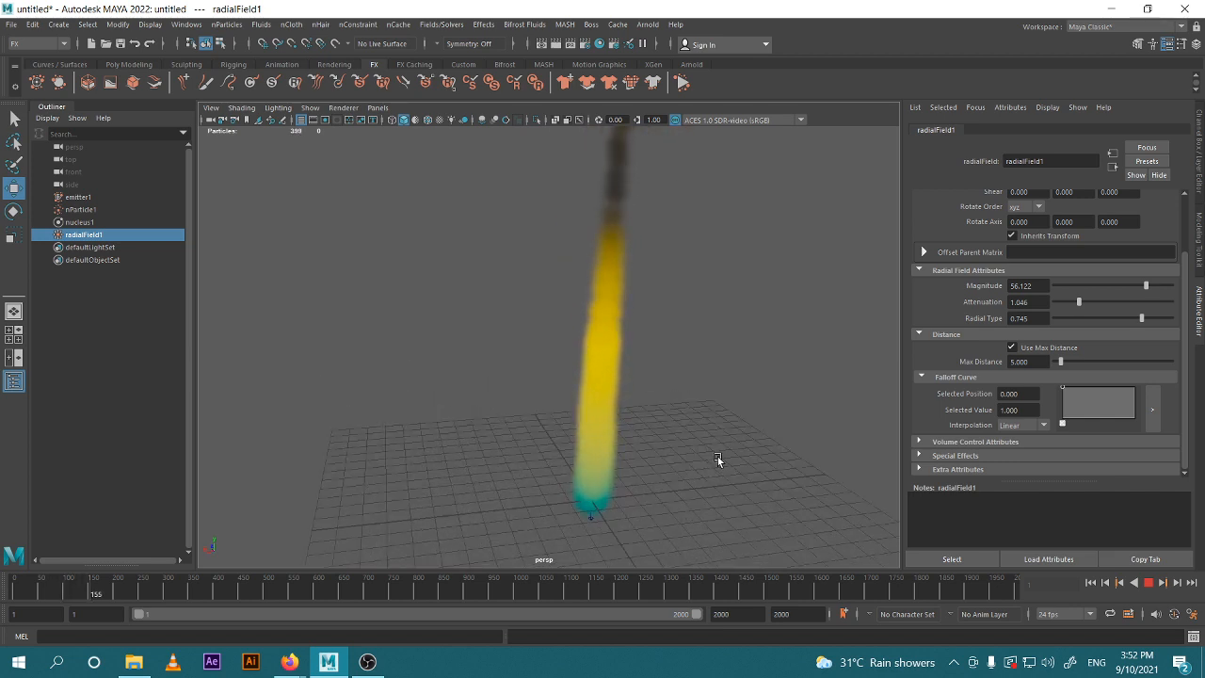
scroll(718, 459, "up", 1)
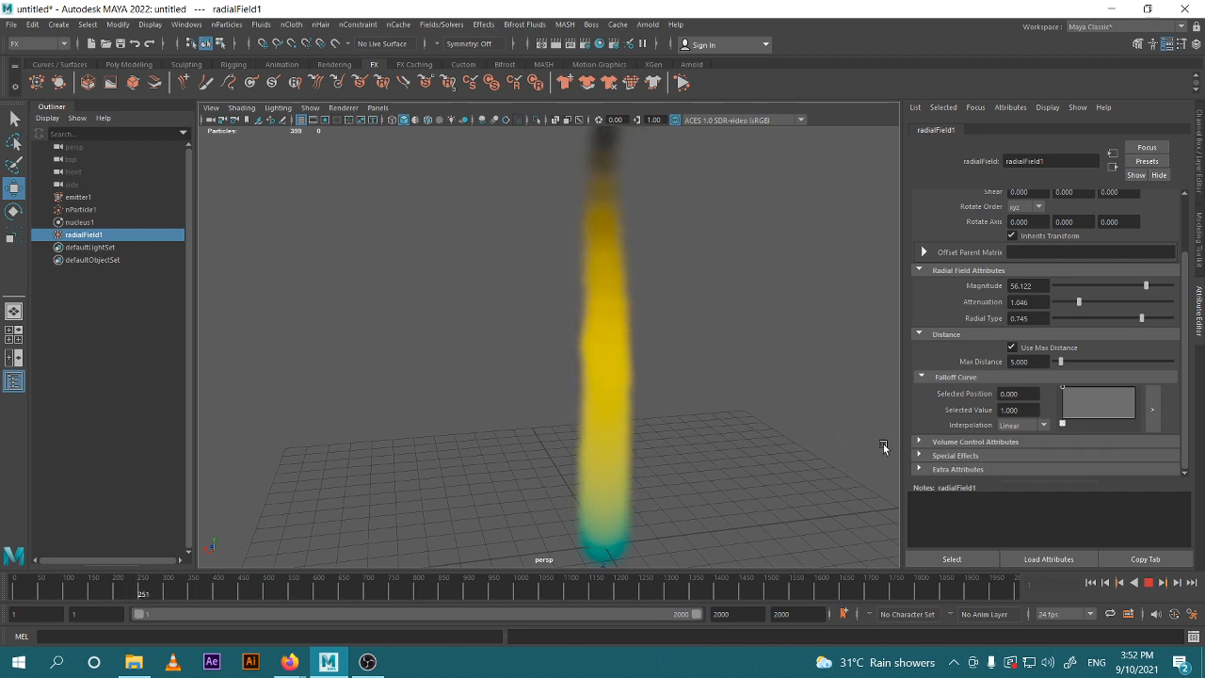
left_click(1148, 583)
left_click(1091, 584)
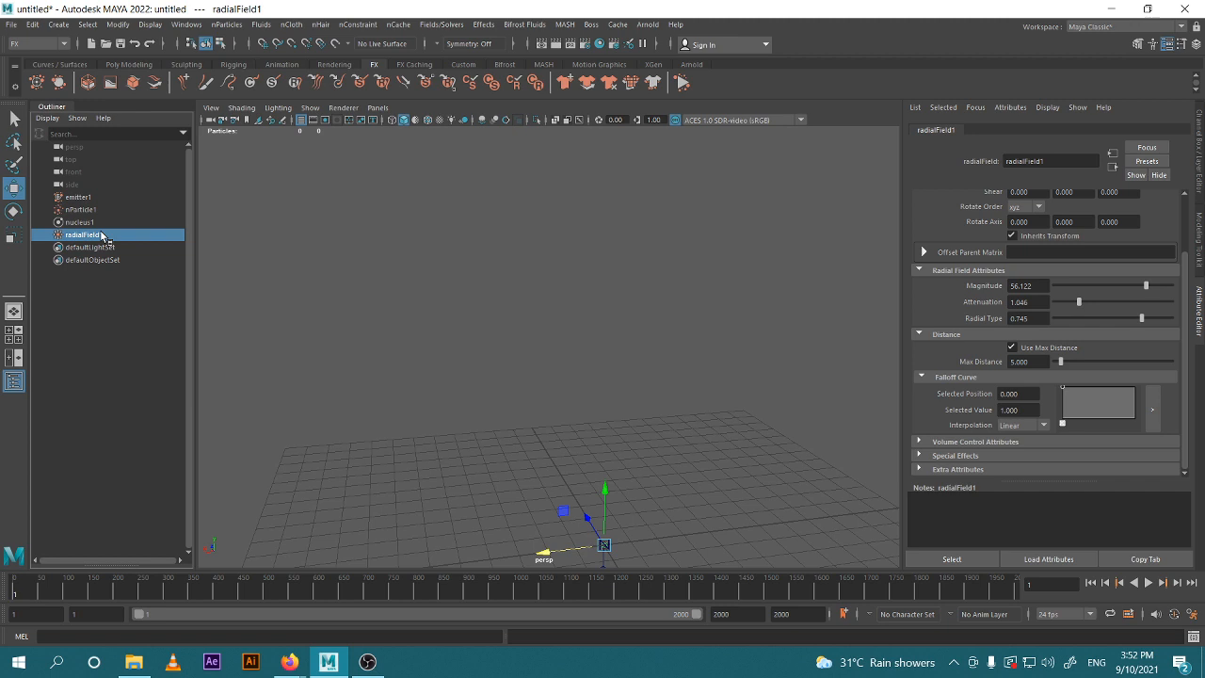
key("Delete")
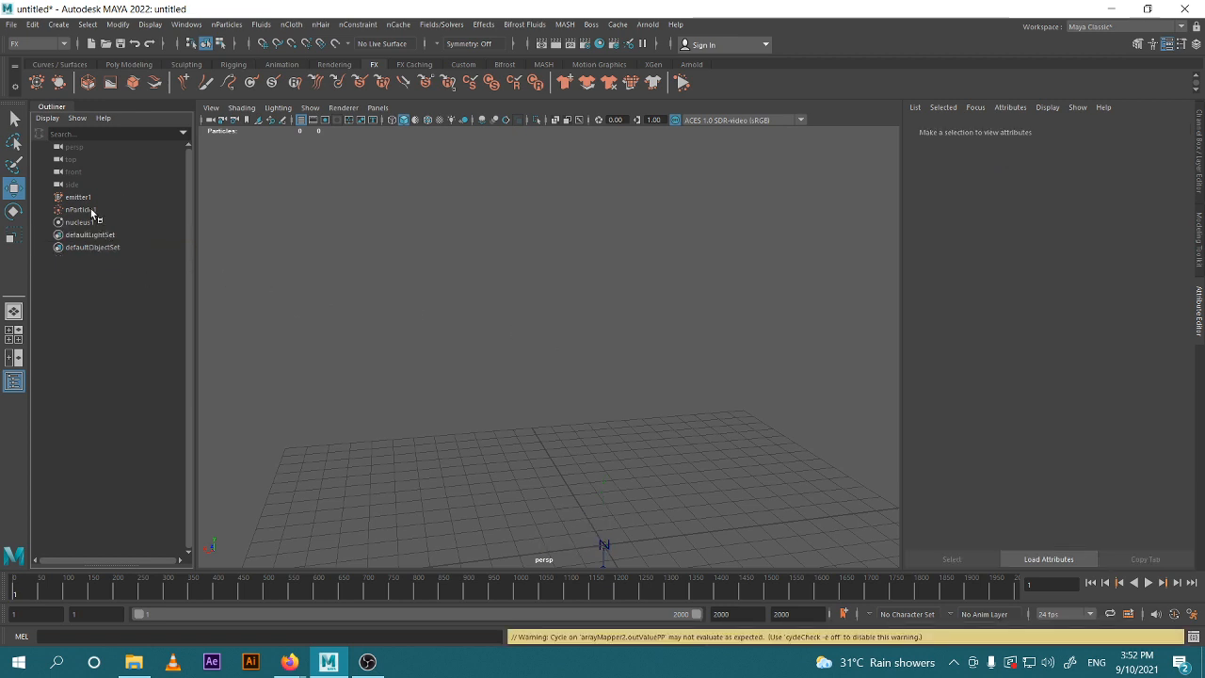
Try a vortex field on nParticle1 with the simulation playing, and delete the field again.
left_click(81, 209)
mouse_move(453, 27)
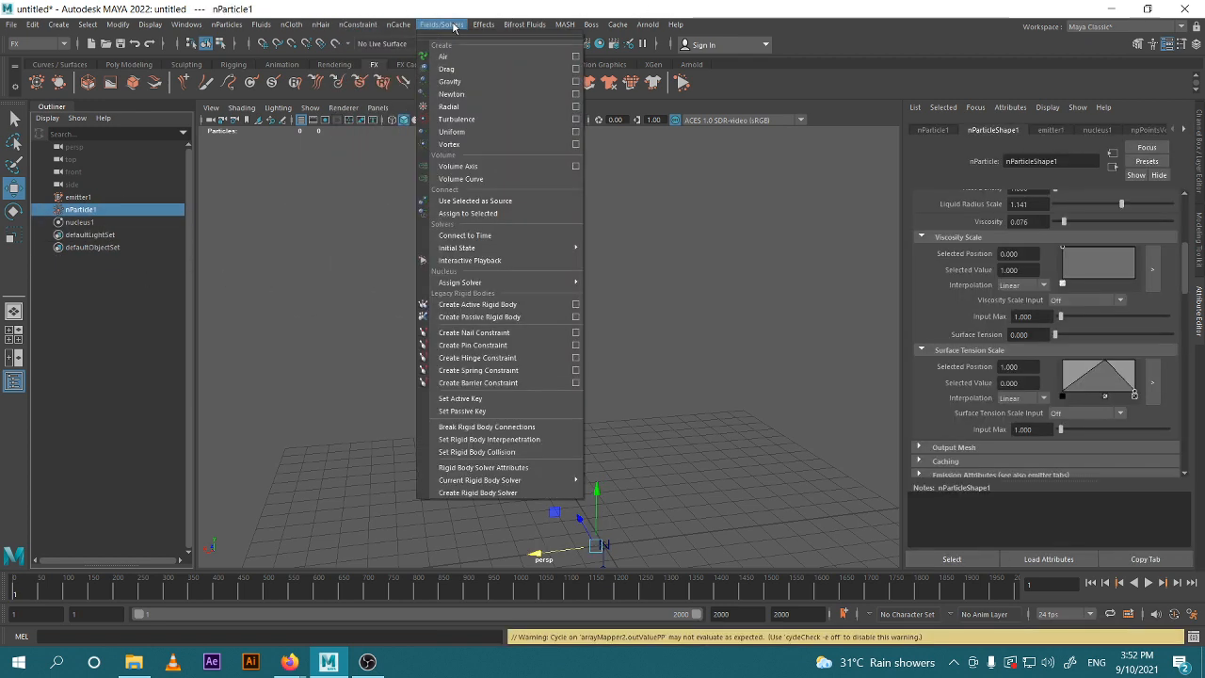
left_click(468, 144)
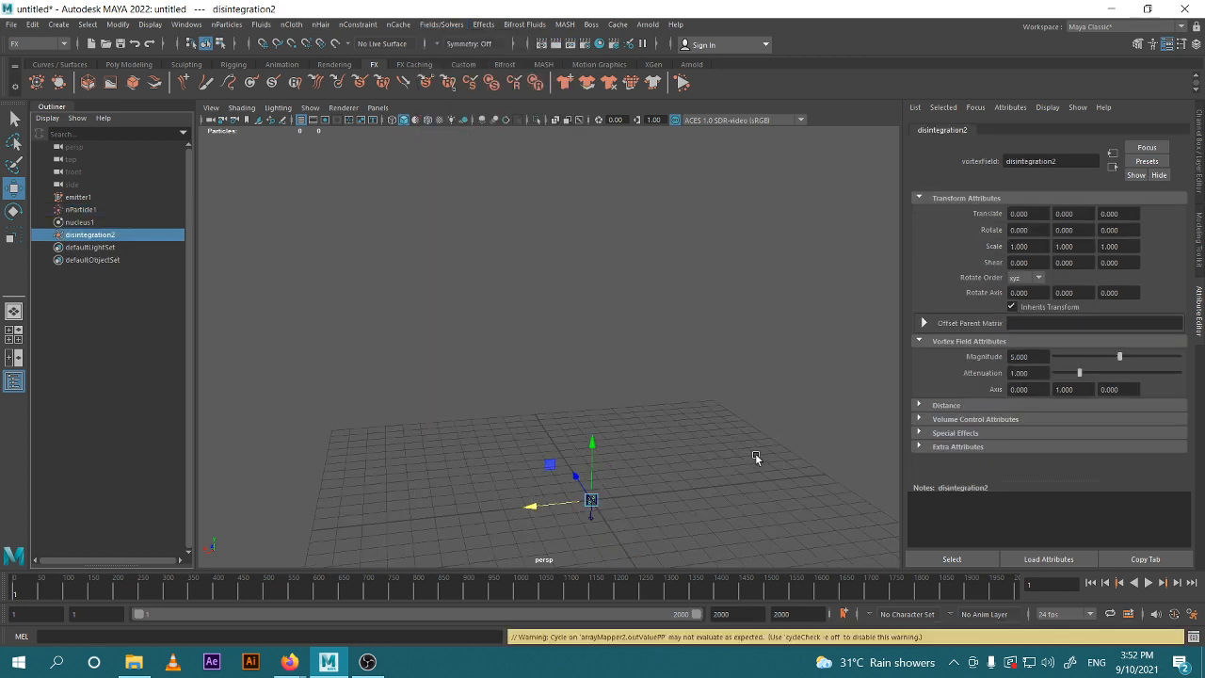
left_click_drag(756, 453, 687, 500, "alt")
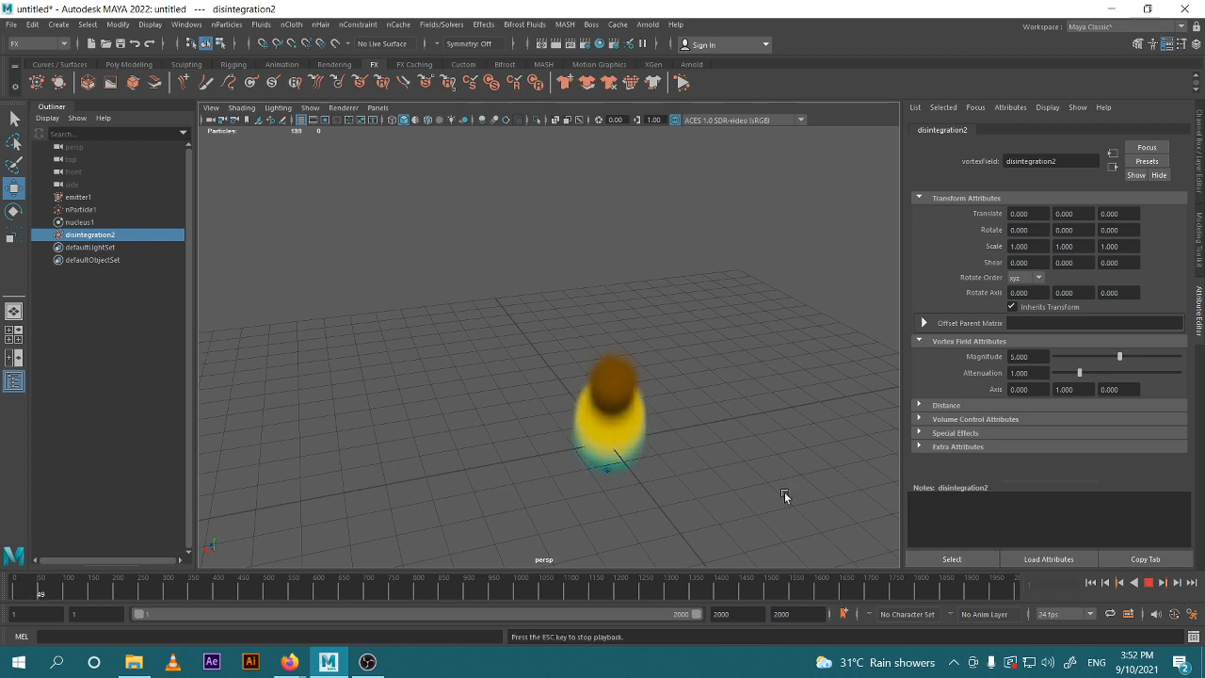
left_click(1149, 583)
left_click(114, 258)
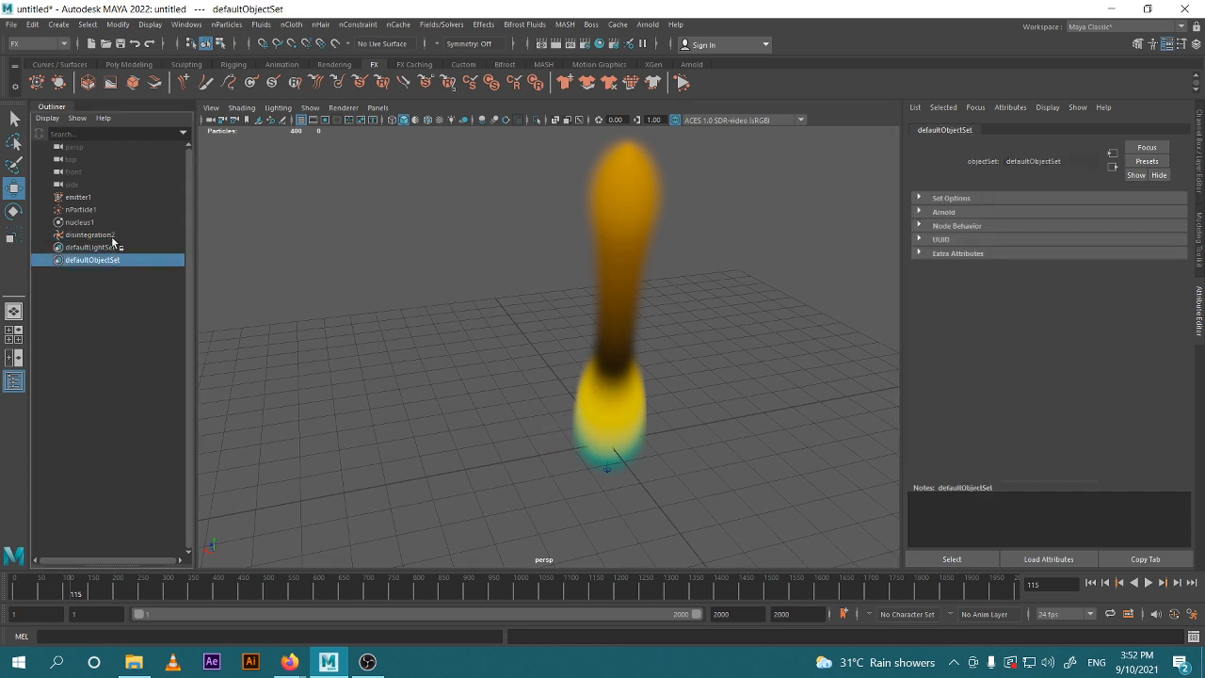
left_click(112, 236)
key("Delete")
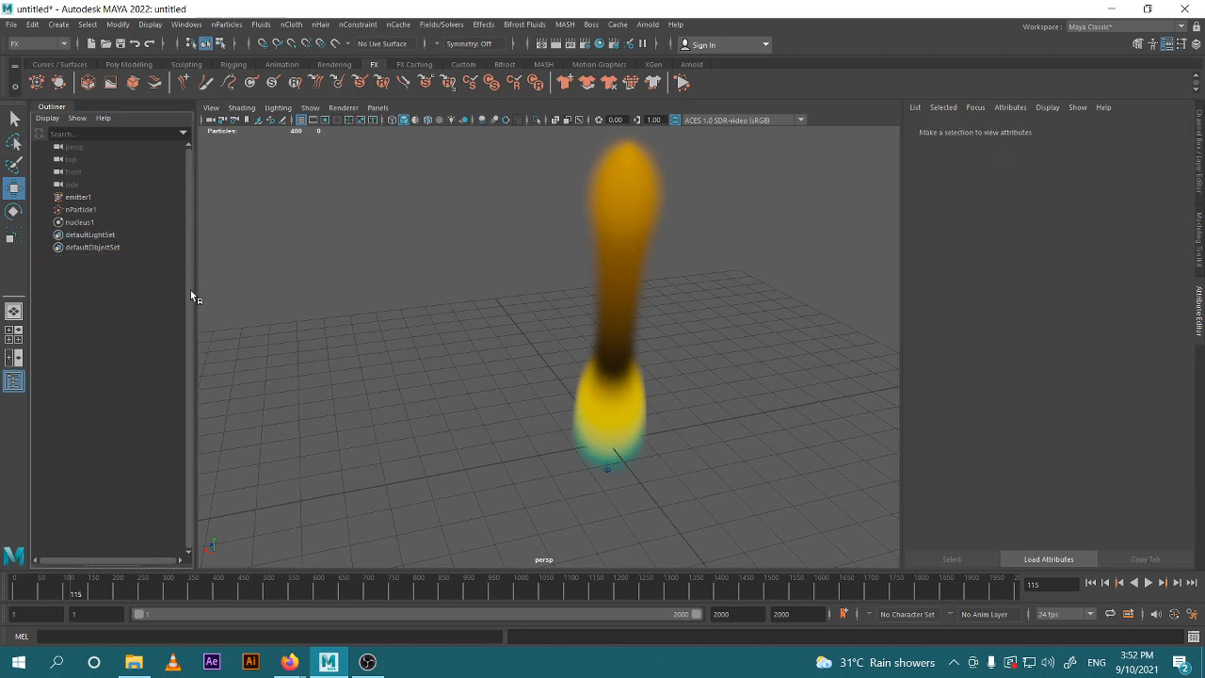
Add a new vortex field to nParticle1 and replay the simulation from the first frame.
left_click(83, 209)
left_click(440, 26)
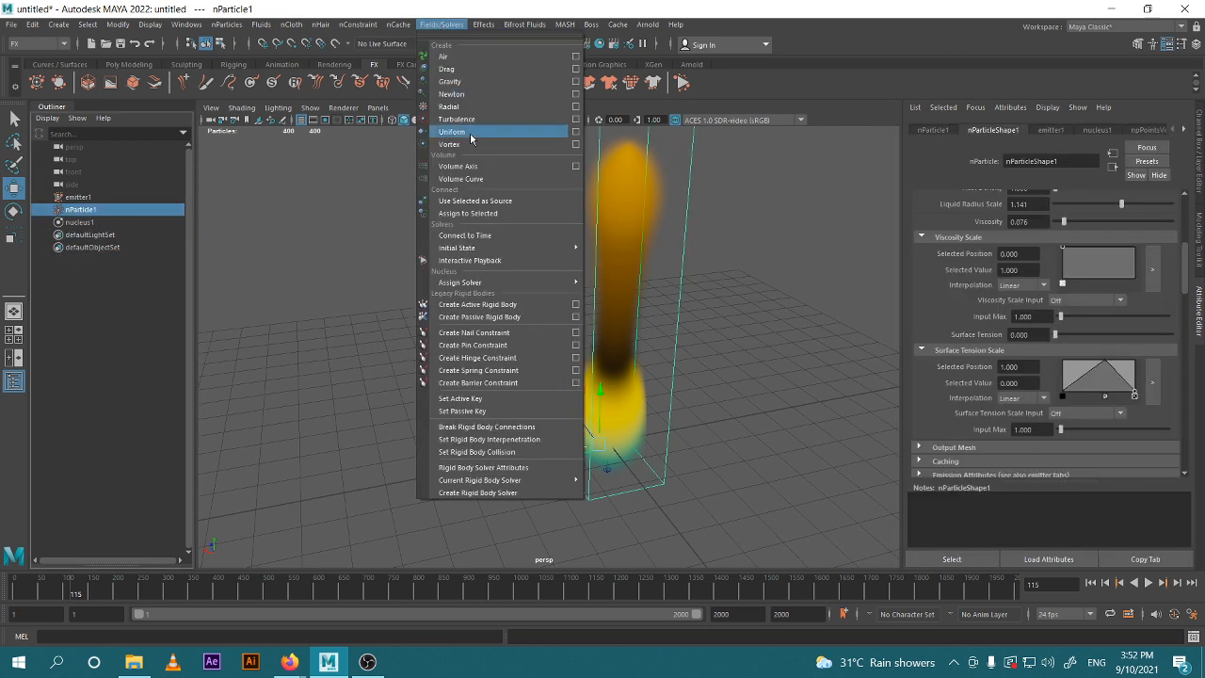
left_click(454, 142)
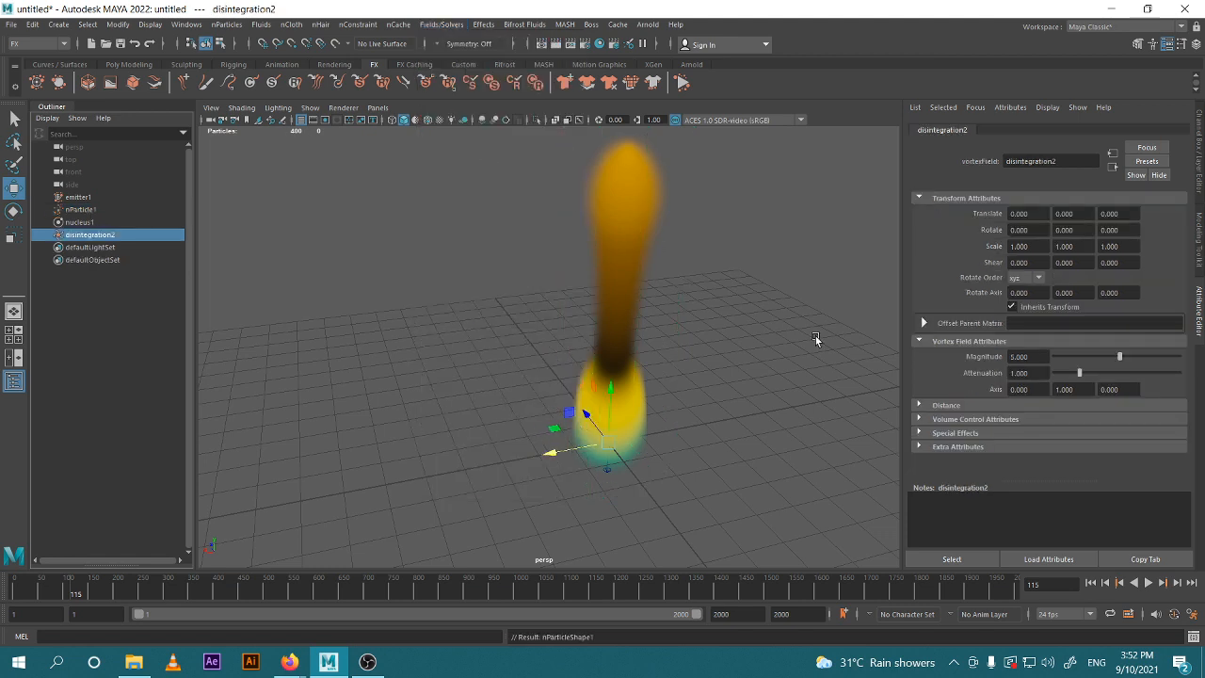
left_click(1092, 583)
left_click(1147, 583)
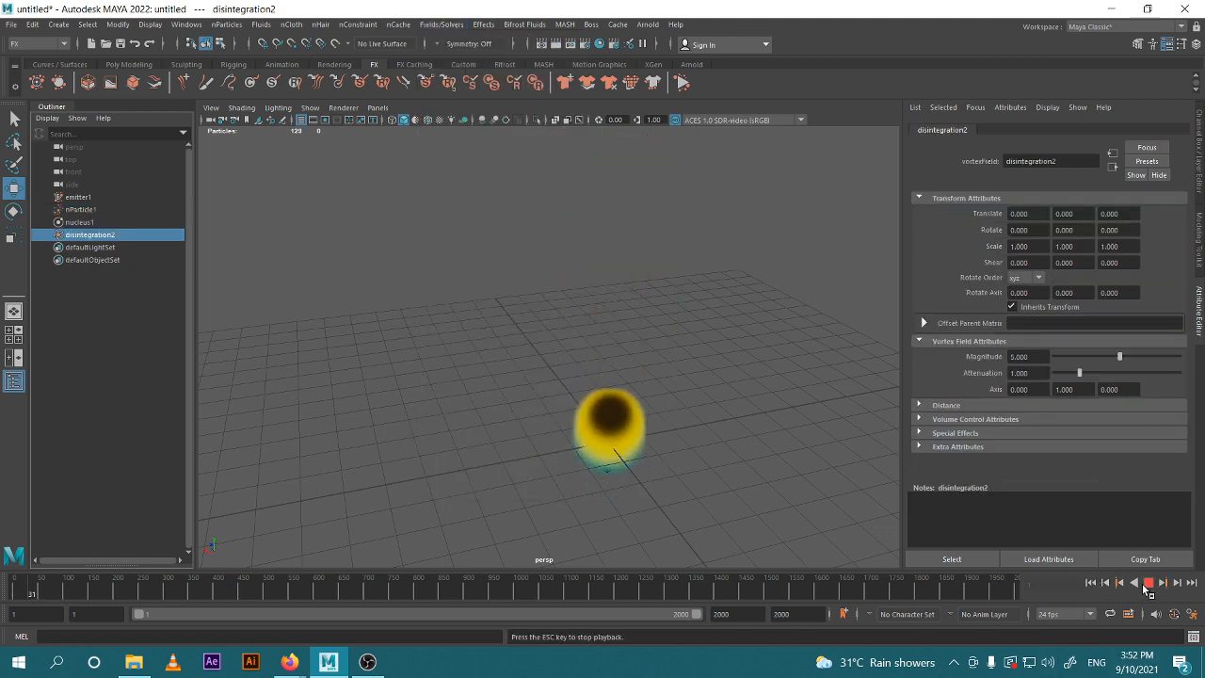
scroll(659, 465, "down", 8)
left_click_drag(592, 443, 777, 462, "alt")
scroll(626, 454, "up", 4)
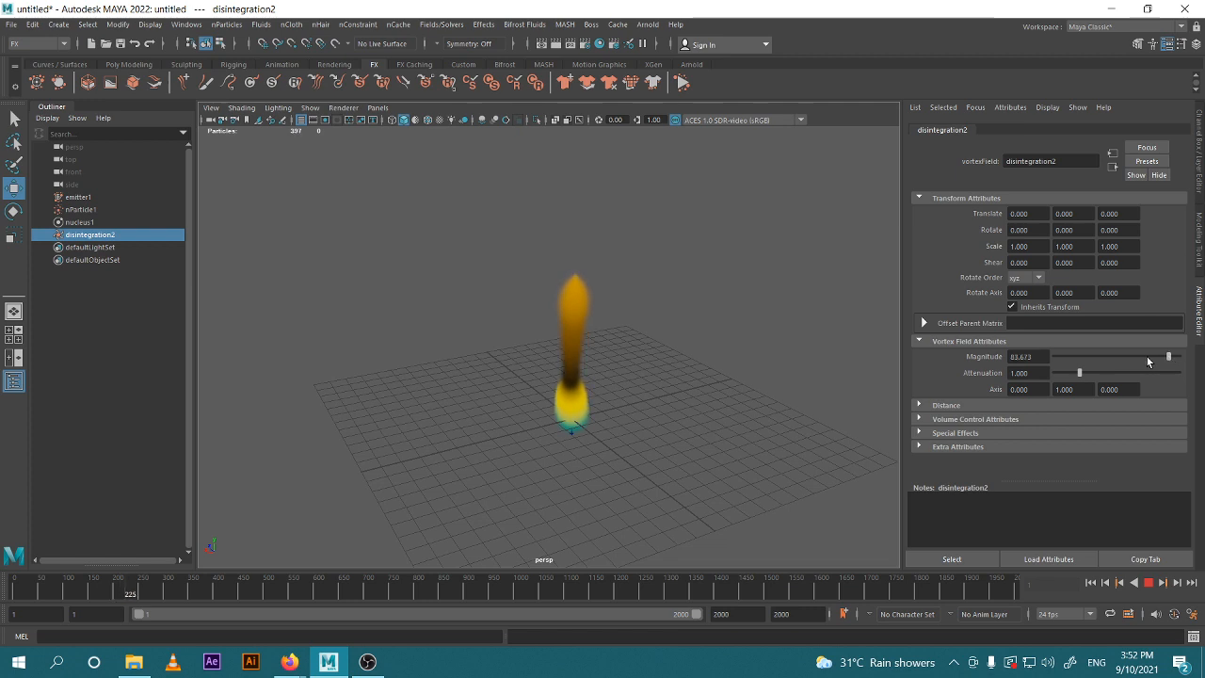
Raise the vortex field's Magnitude to about 85.714 and examine the swirling stream from several angles.
left_click_drag(1126, 360, 1162, 358)
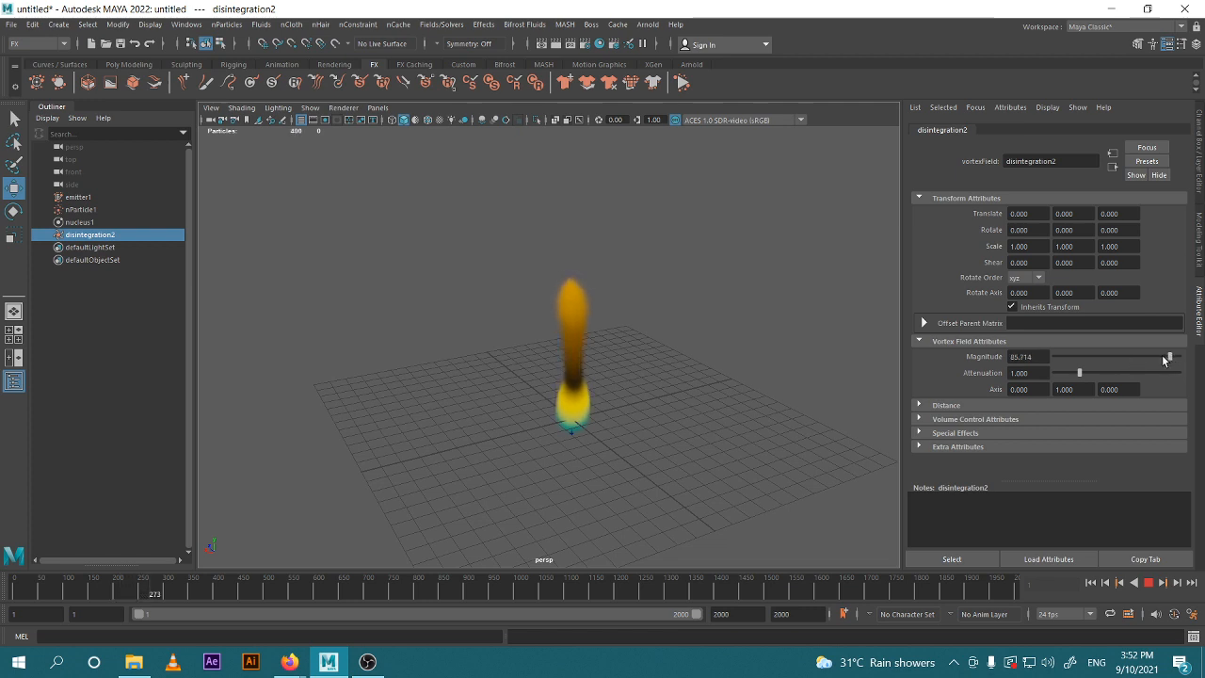
left_click_drag(688, 461, 640, 440, "alt")
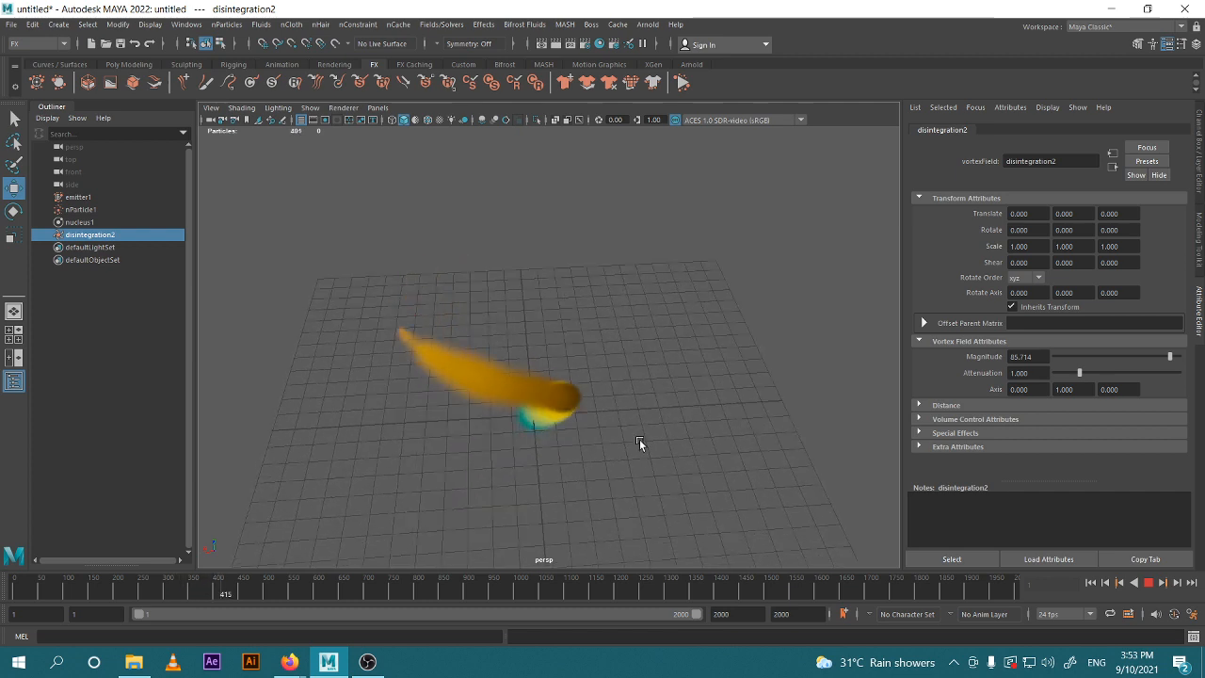
scroll(631, 442, "down", 2)
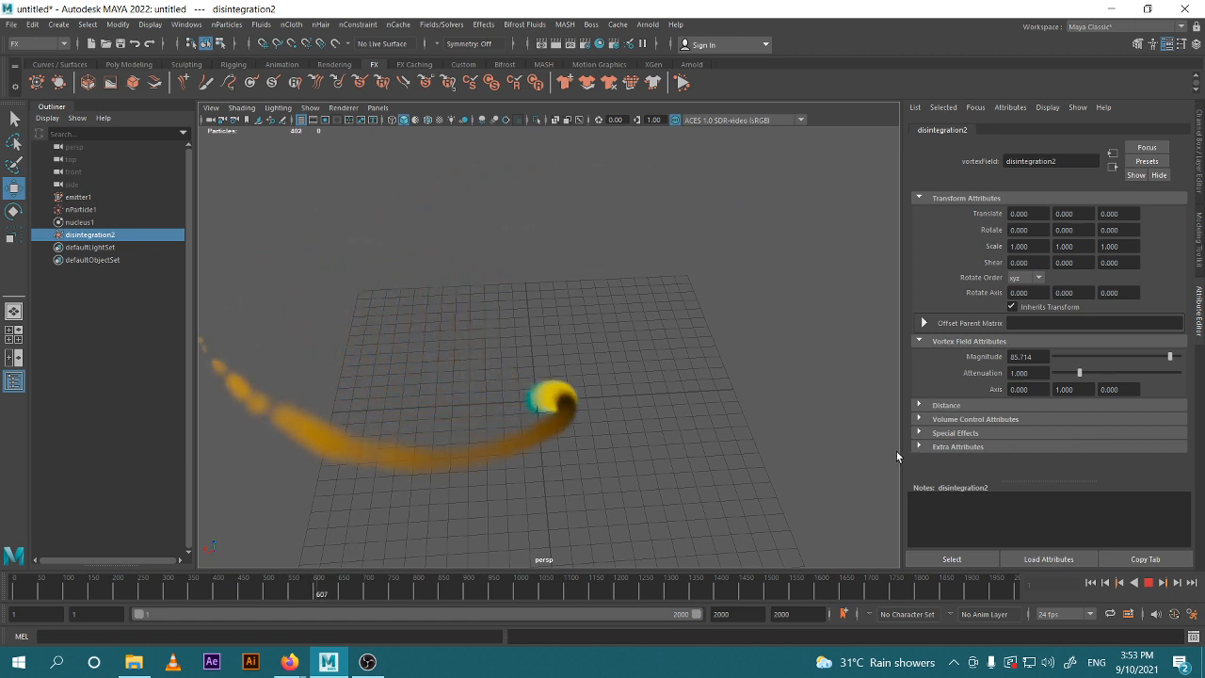
scroll(656, 476, "down", 5)
left_click_drag(655, 475, 664, 460, "alt")
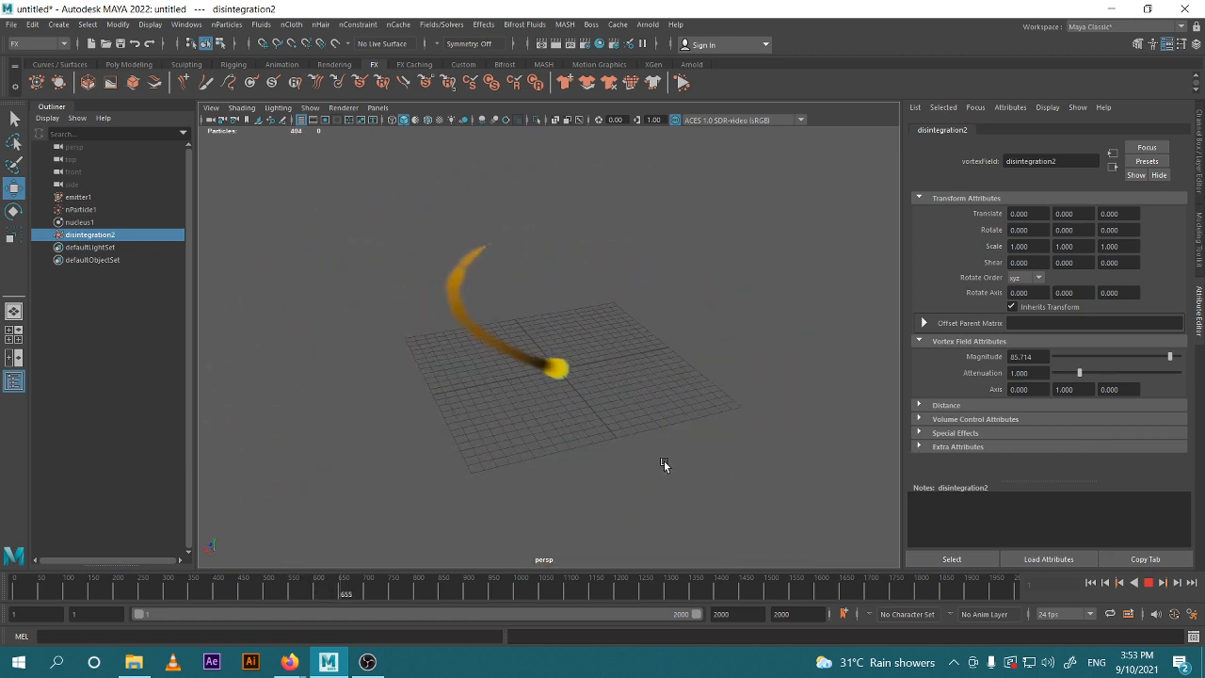
scroll(668, 461, "up", 6)
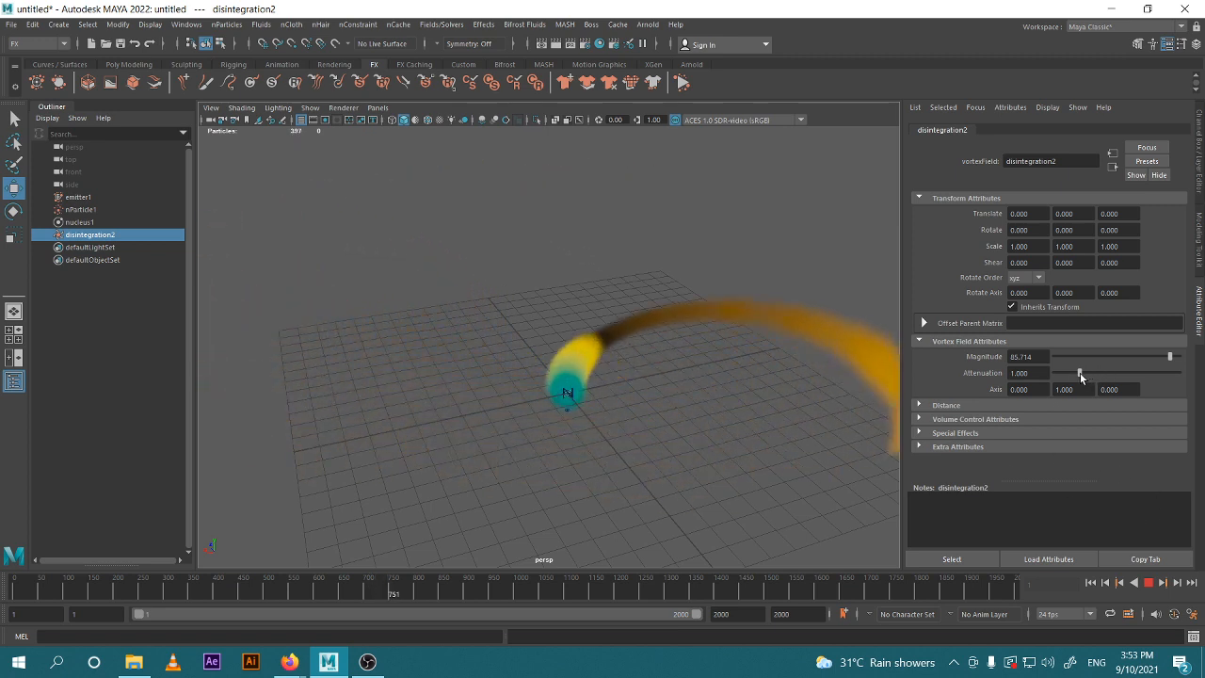
Set the vortex field's Attenuation to 0 and try Magnitude values of about -31.632 and 9.184 during playback.
left_click_drag(1081, 373, 1052, 374)
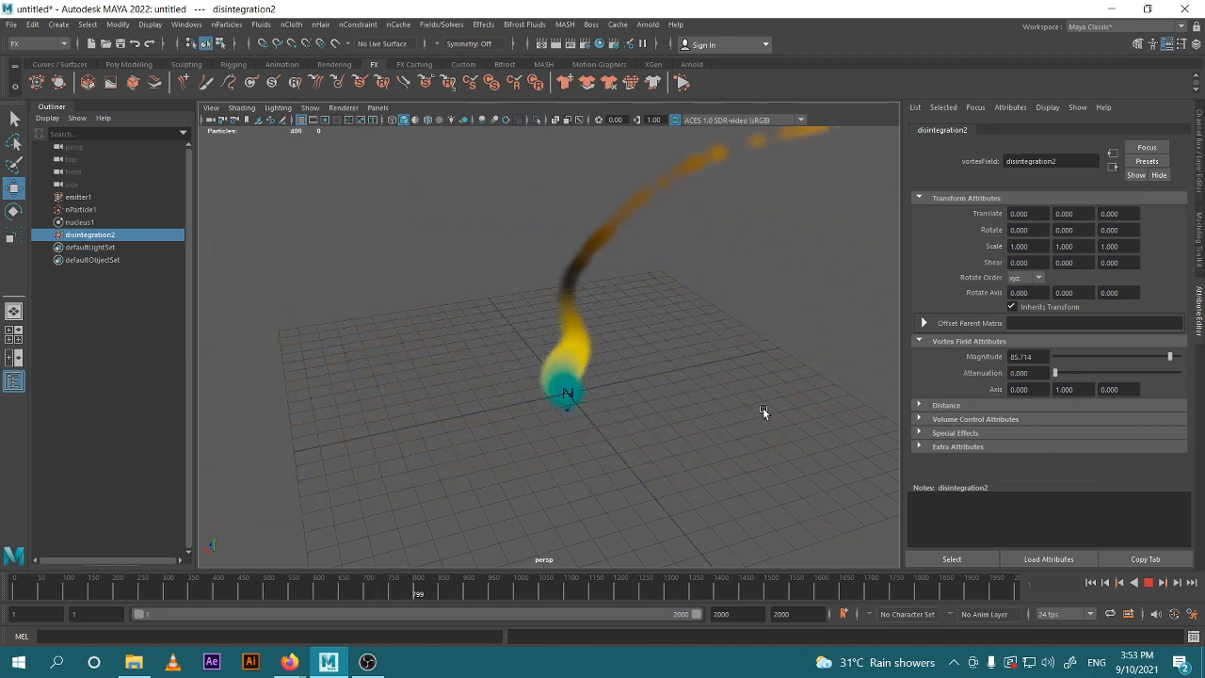
scroll(763, 411, "down", 3)
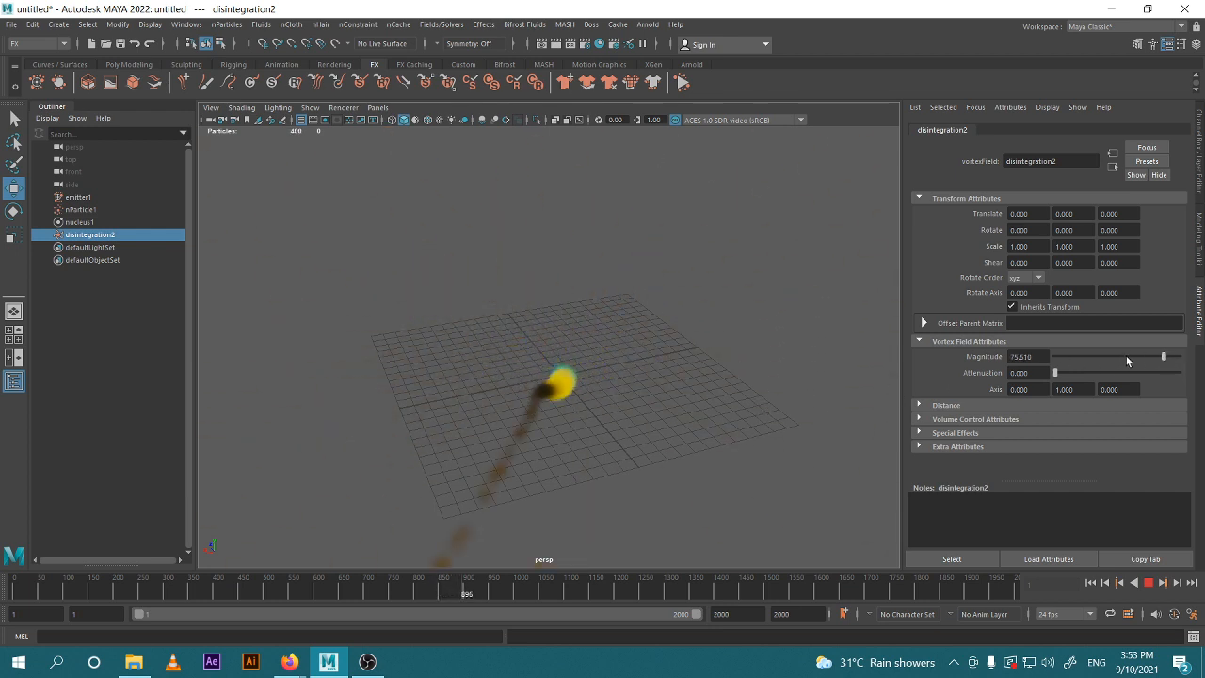
left_click_drag(1127, 356, 1096, 357)
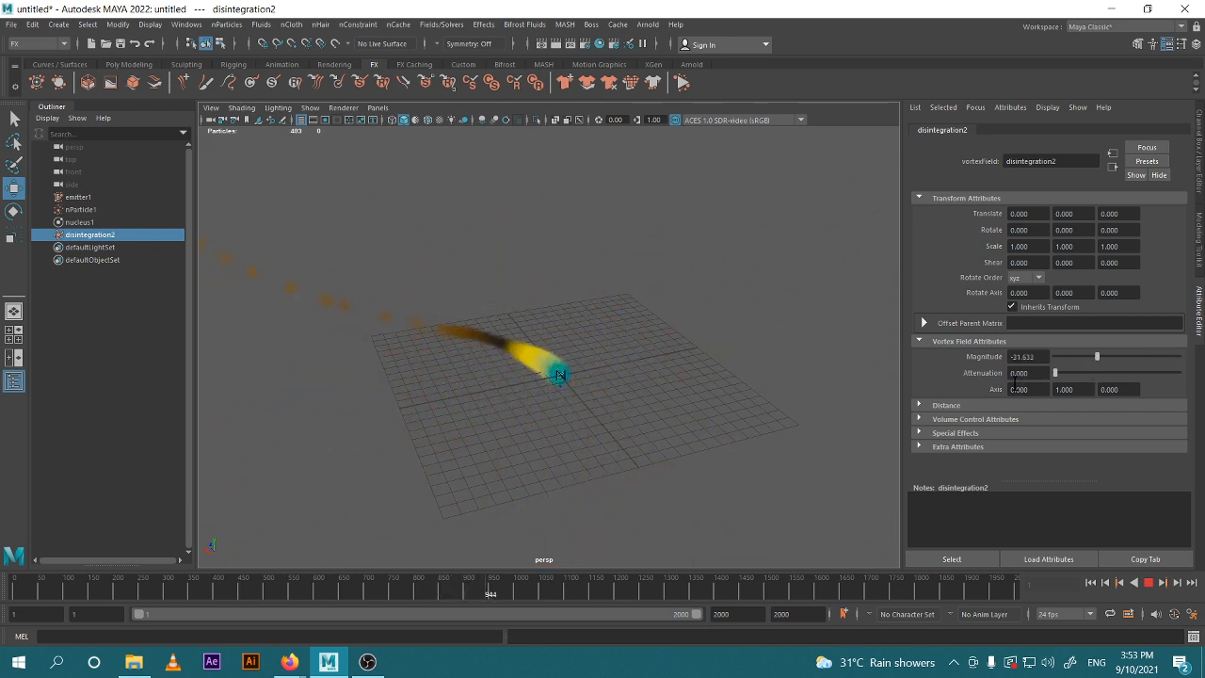
left_click_drag(1098, 359, 1123, 359)
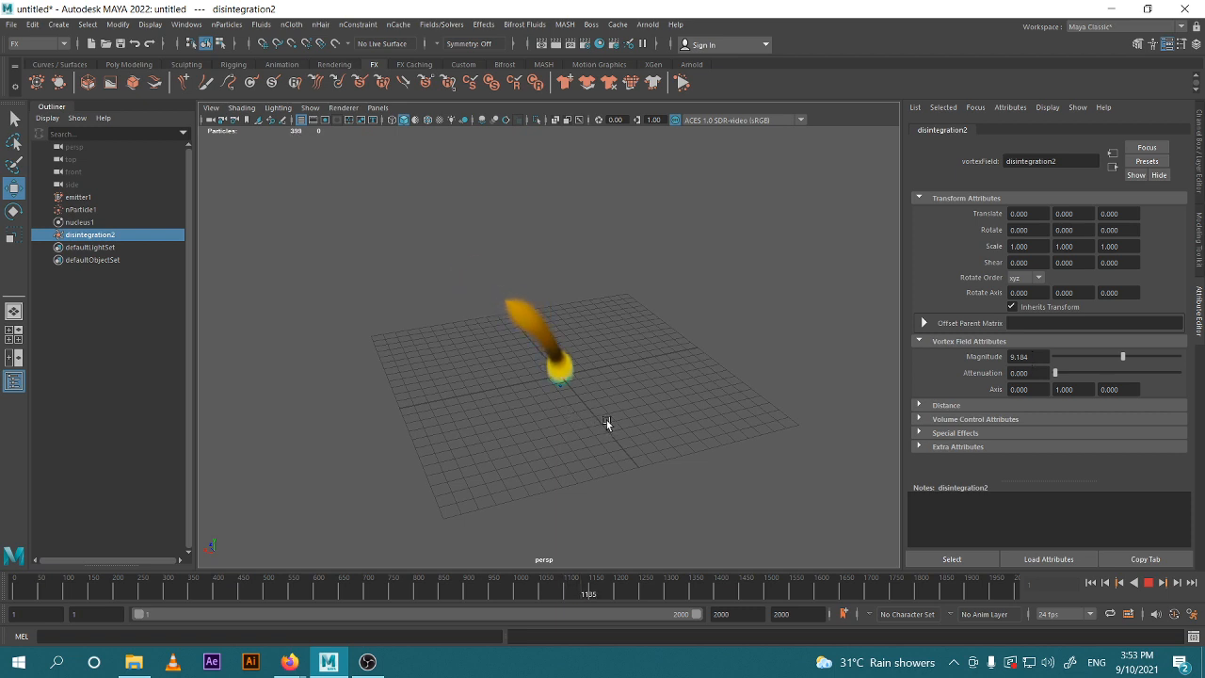
Check the stream up close and set the vortex field's Magnitude to 10.
scroll(607, 420, "up", 2)
left_click_drag(607, 420, 576, 408, "alt")
left_click_drag(1045, 358, 947, 362)
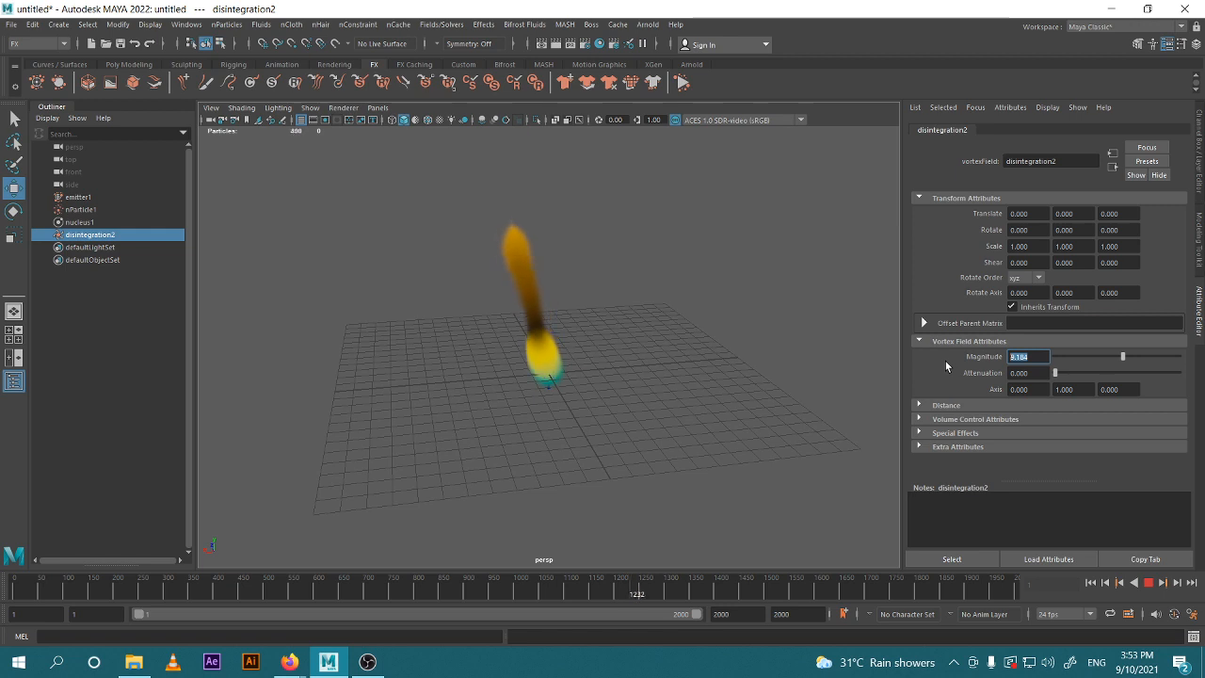
type("10")
key("Return")
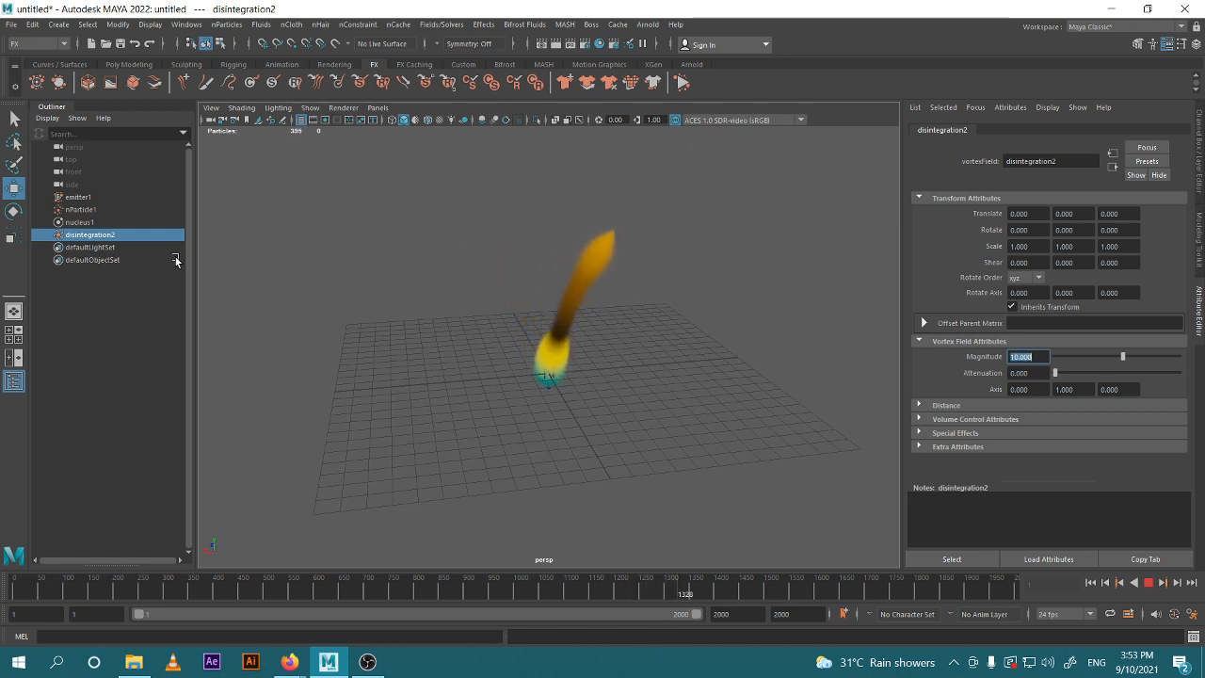
Add a turbulence field to nParticle1 and replay the simulation from the first frame.
left_click(83, 209)
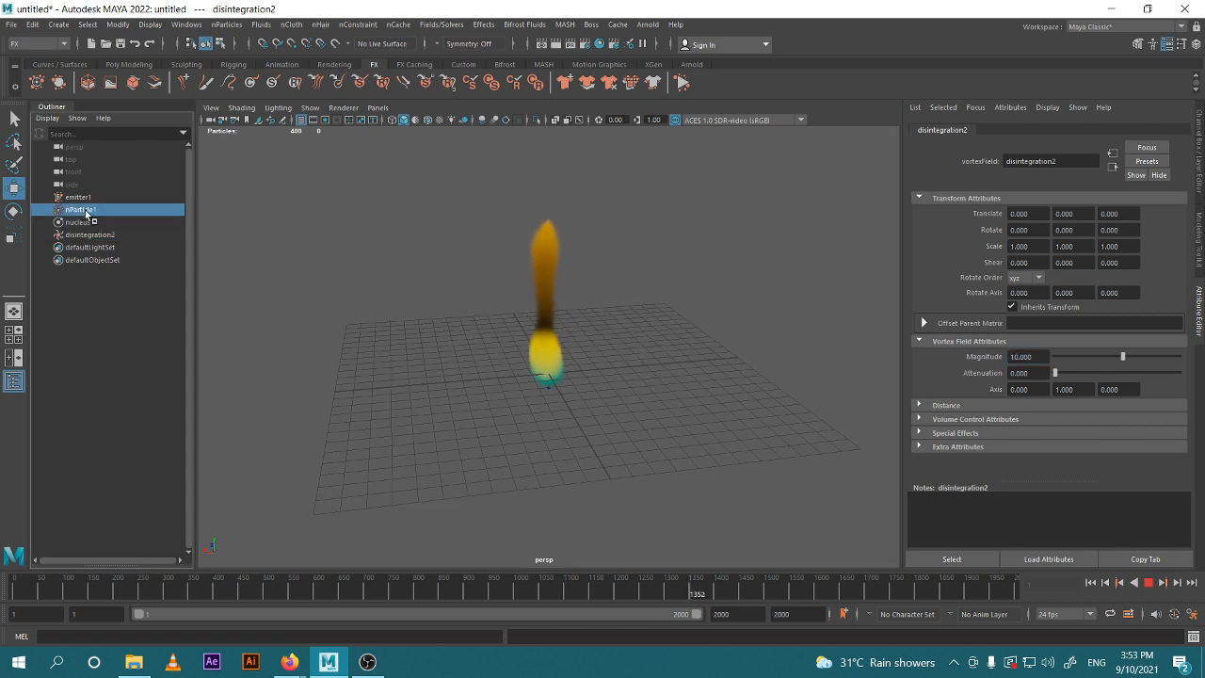
left_click(441, 23)
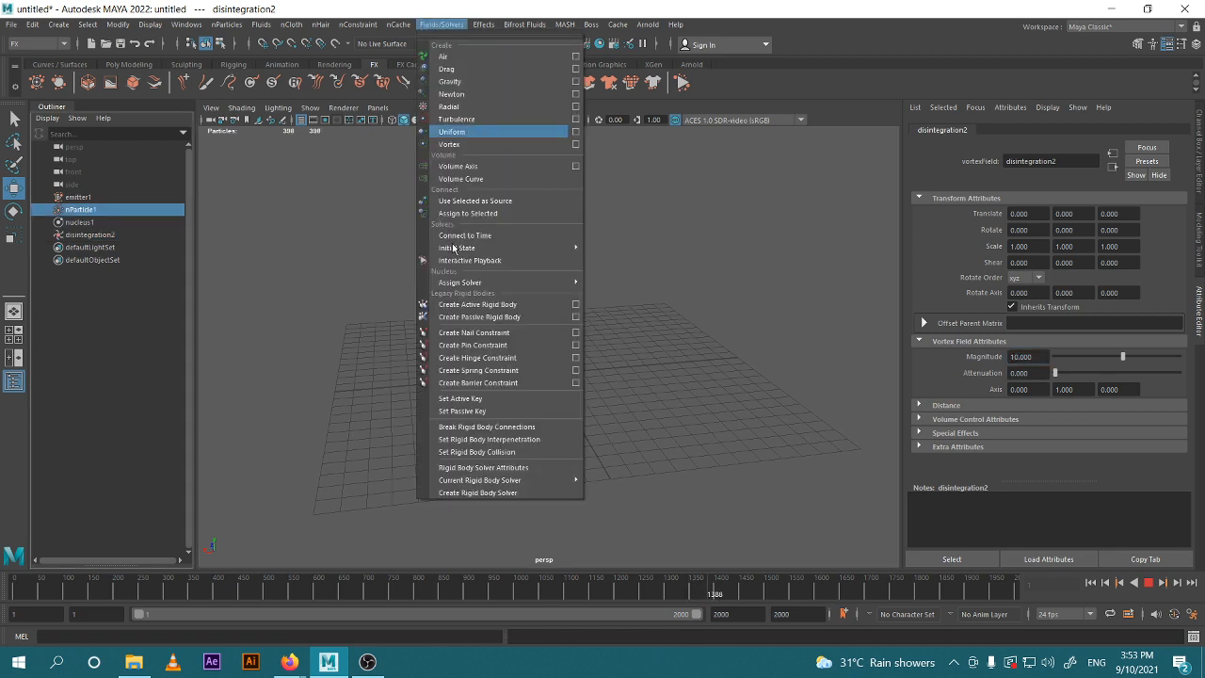
left_click(494, 120)
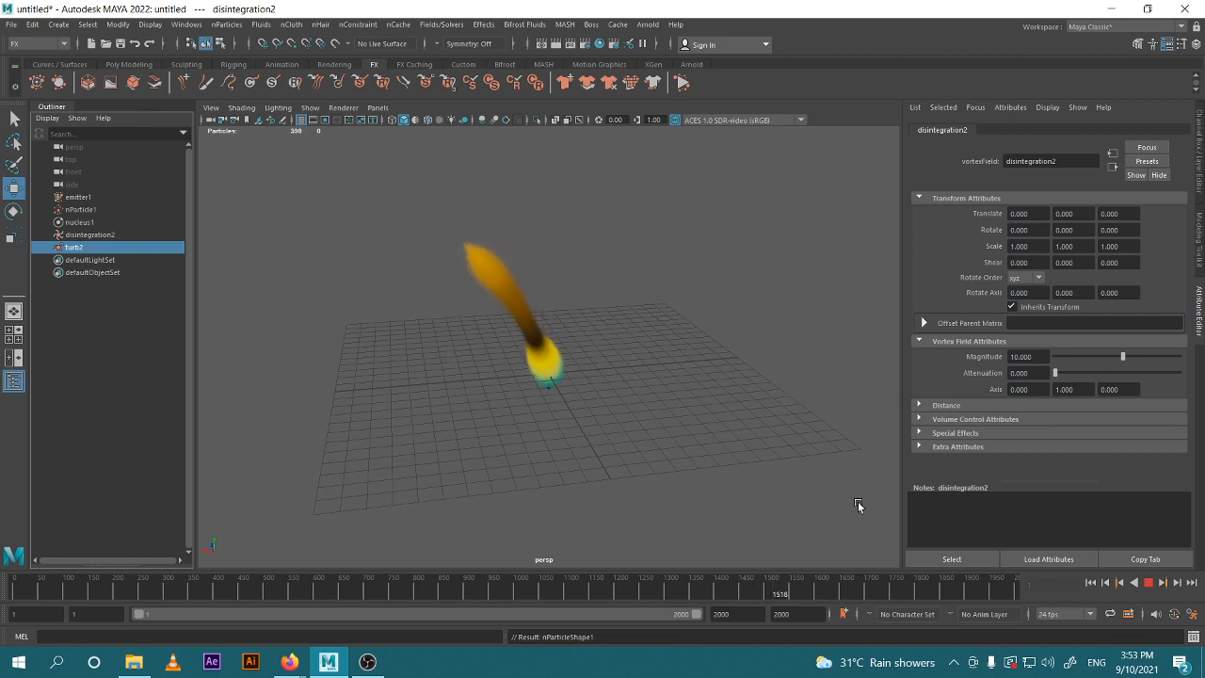
left_click(1149, 583)
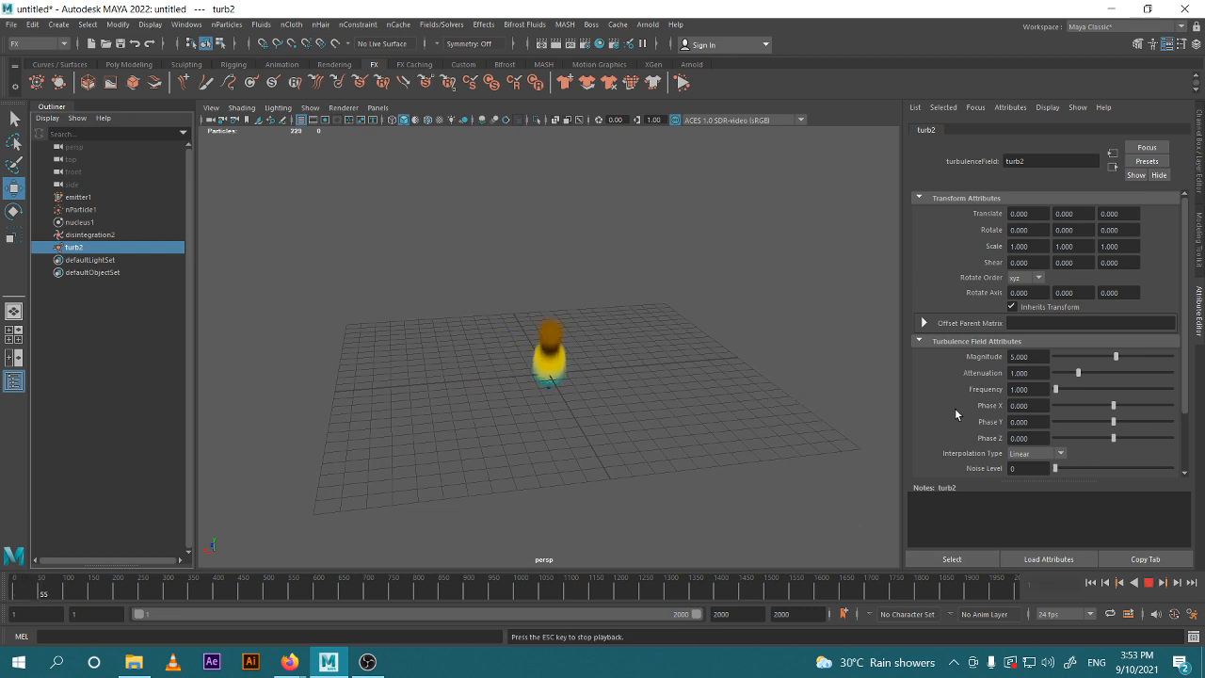
Set the turbulence field's Attenuation to 0 and try Magnitude values of about 68.478 and 100 during playback.
left_click(1021, 372)
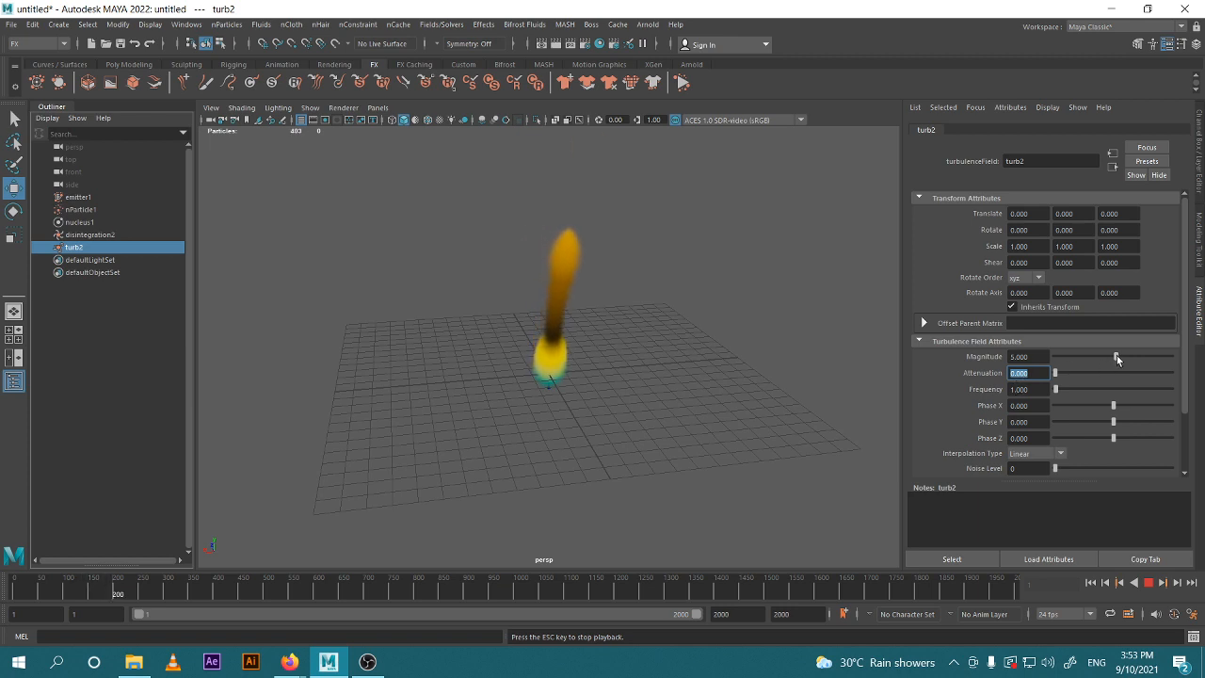
scroll(815, 378, "down", 5)
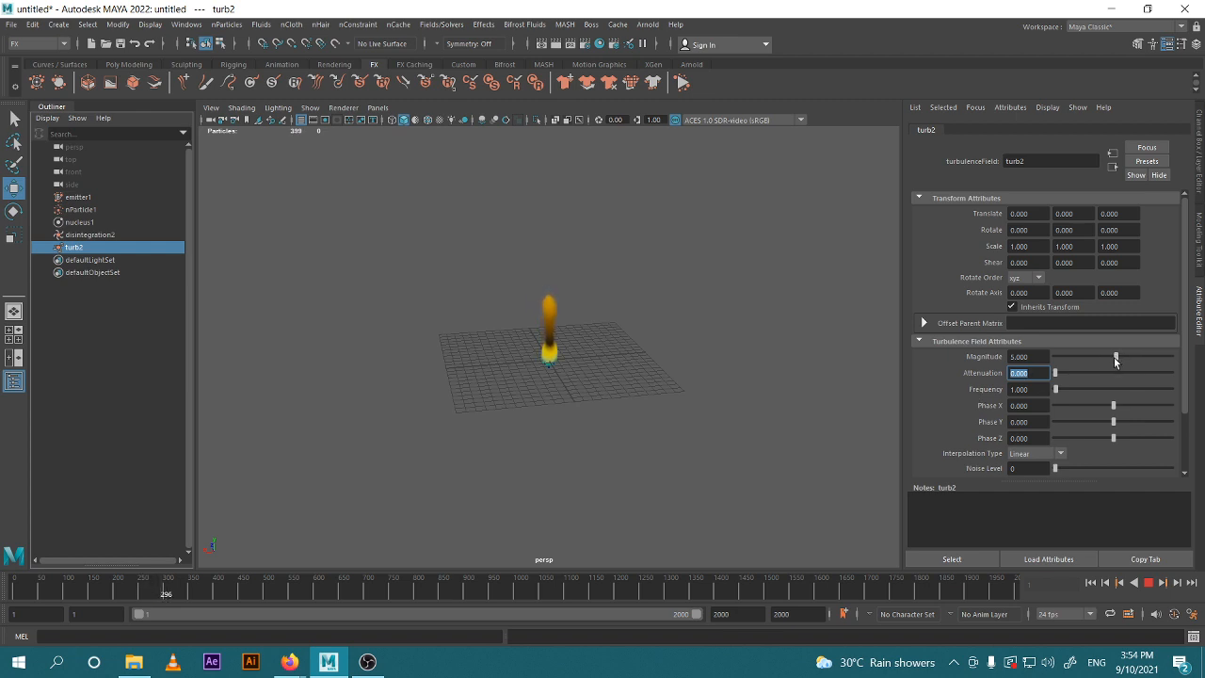
left_click_drag(1123, 356, 1125, 358)
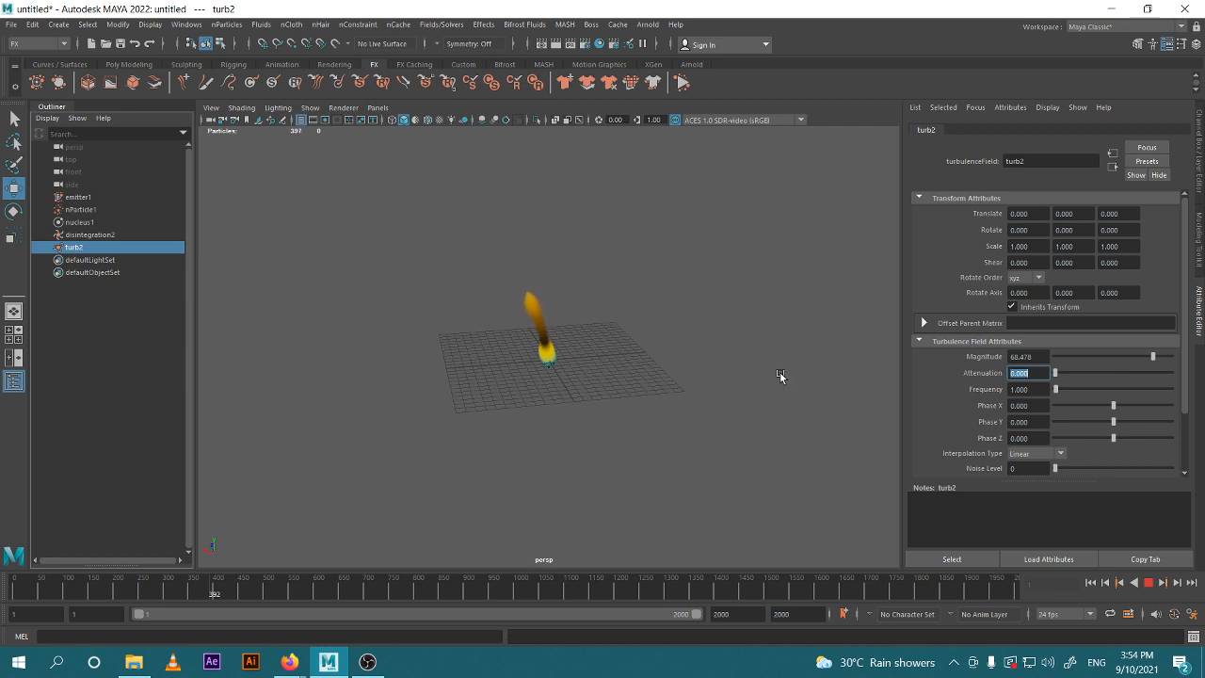
scroll(780, 374, "up", 4)
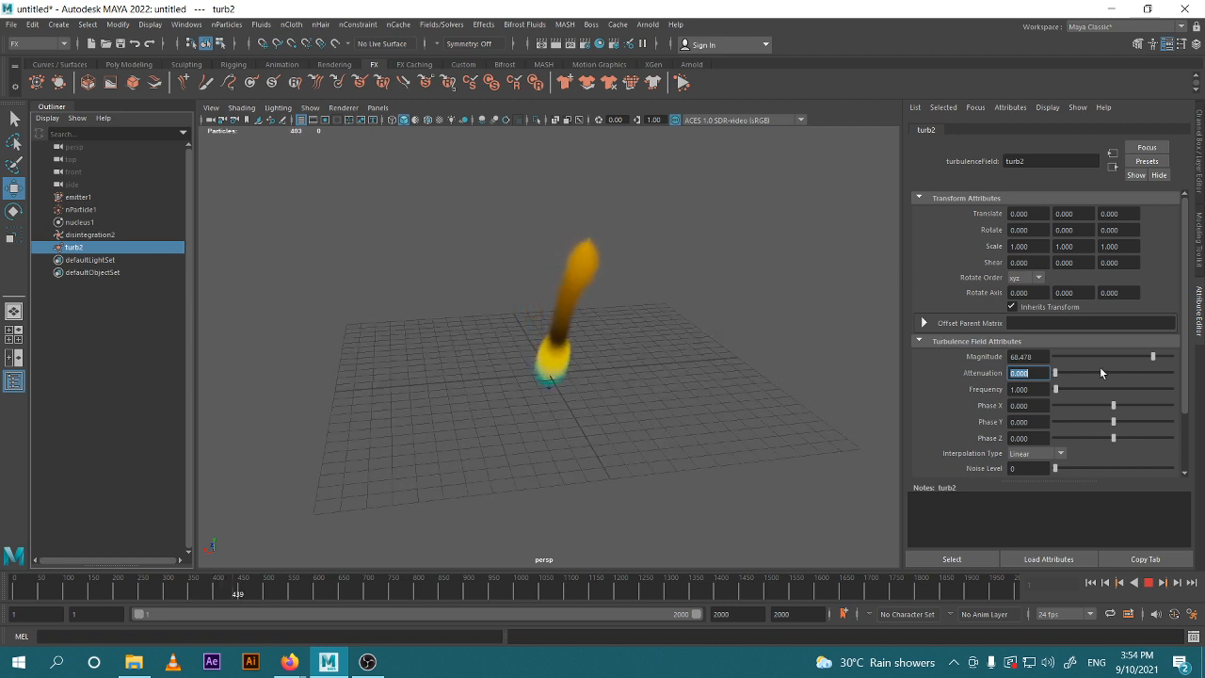
left_click_drag(1147, 355, 1192, 362)
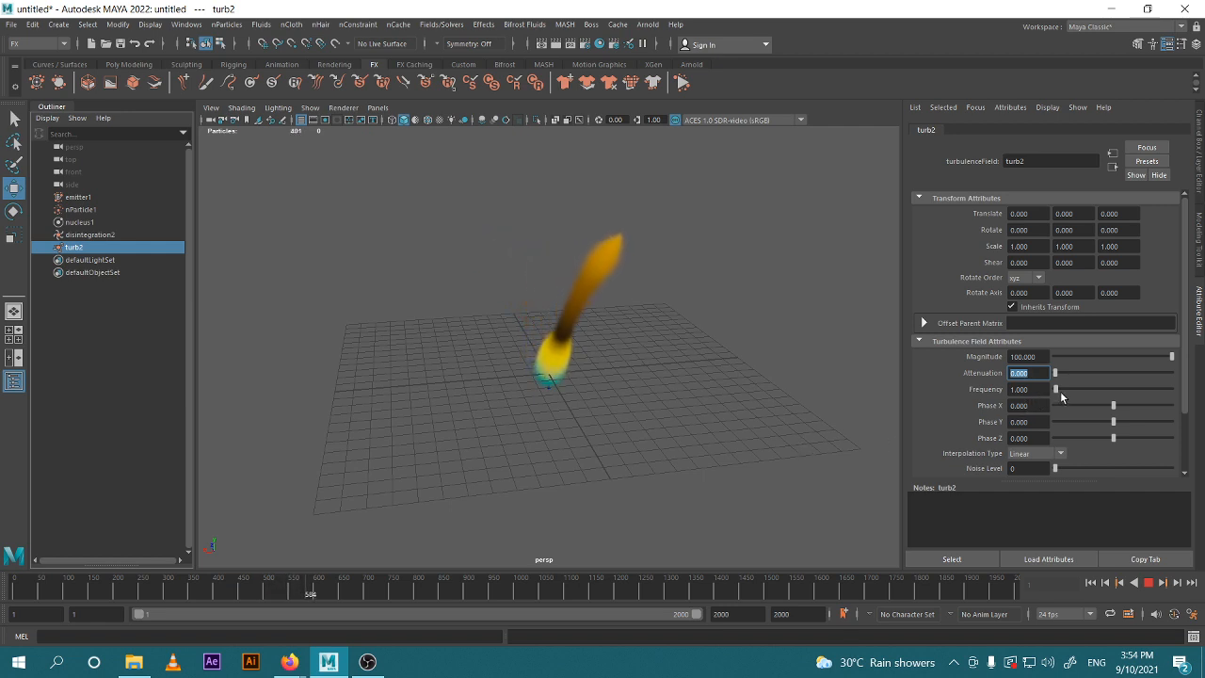
Set the turbulence field's Frequency to about 73.913 and Magnitude to -50, stop the playback and return to the first frame.
left_click_drag(1061, 390, 1084, 356)
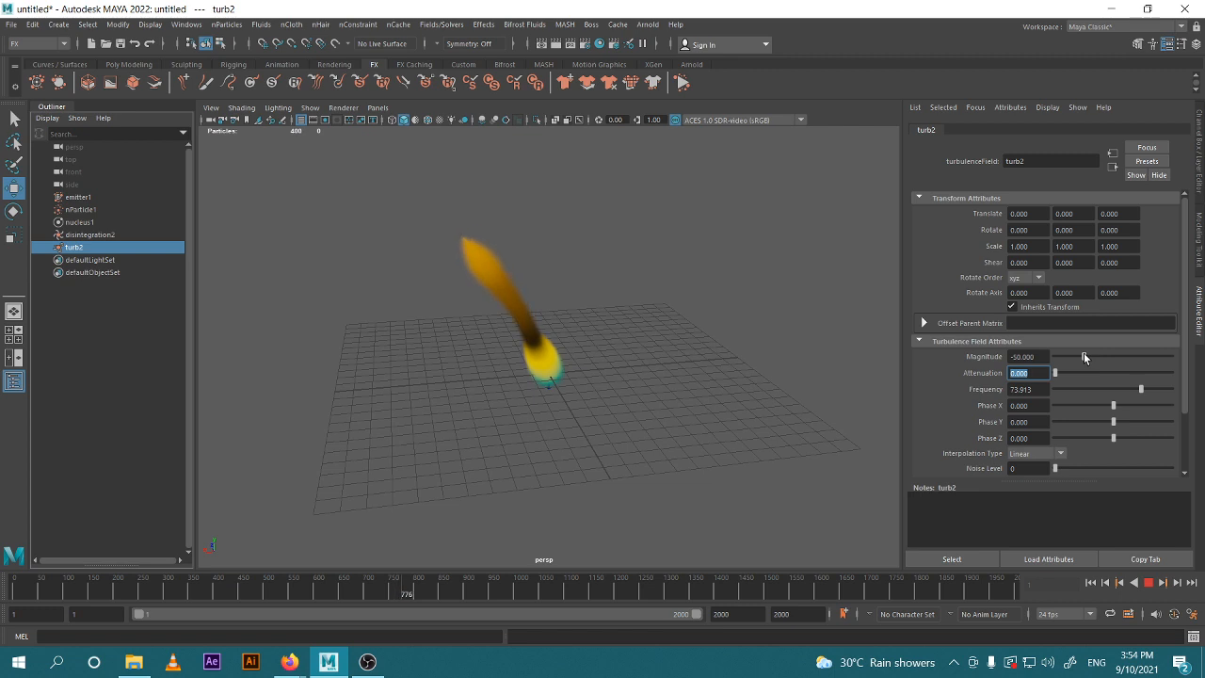
left_click(1150, 582)
left_click(1091, 584)
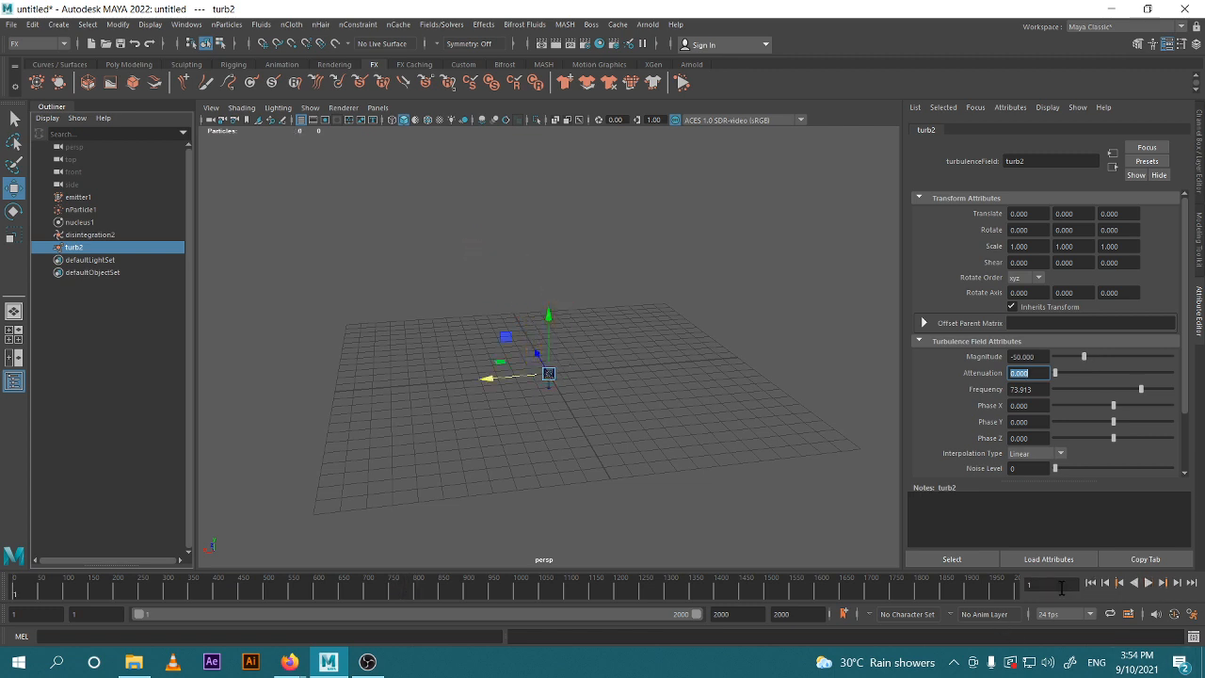
Delete the vortex field disintegration2 and the turbulence field turb2.
left_click(95, 234)
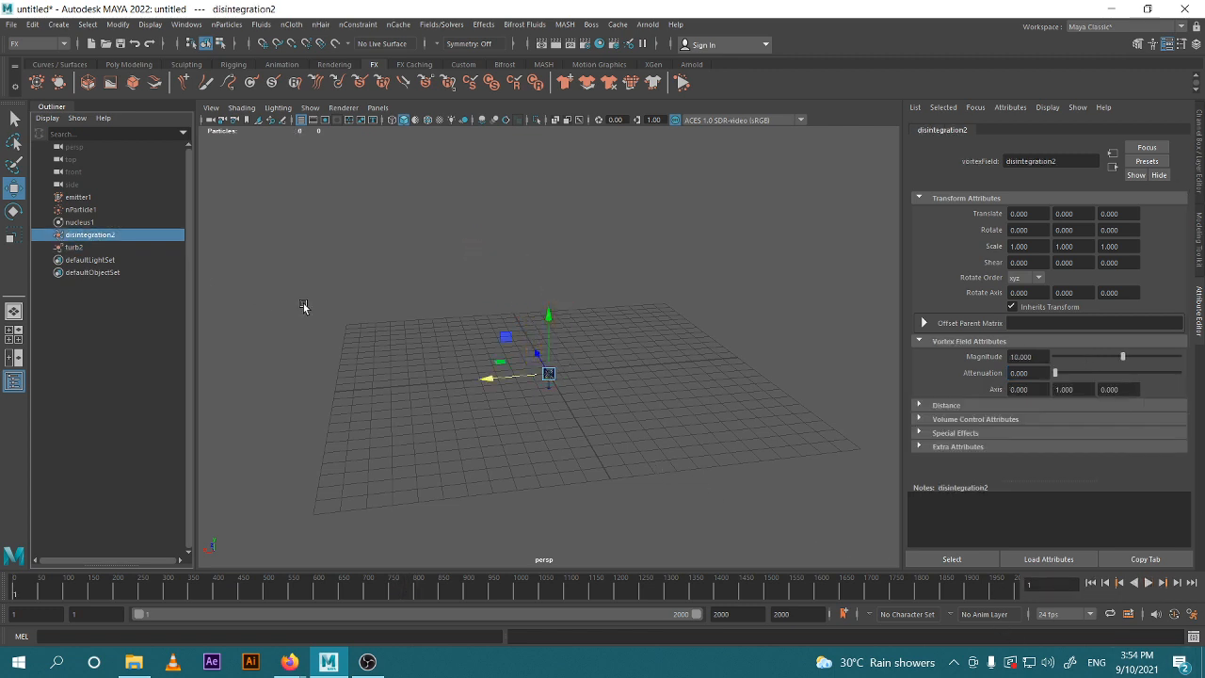
key("Delete")
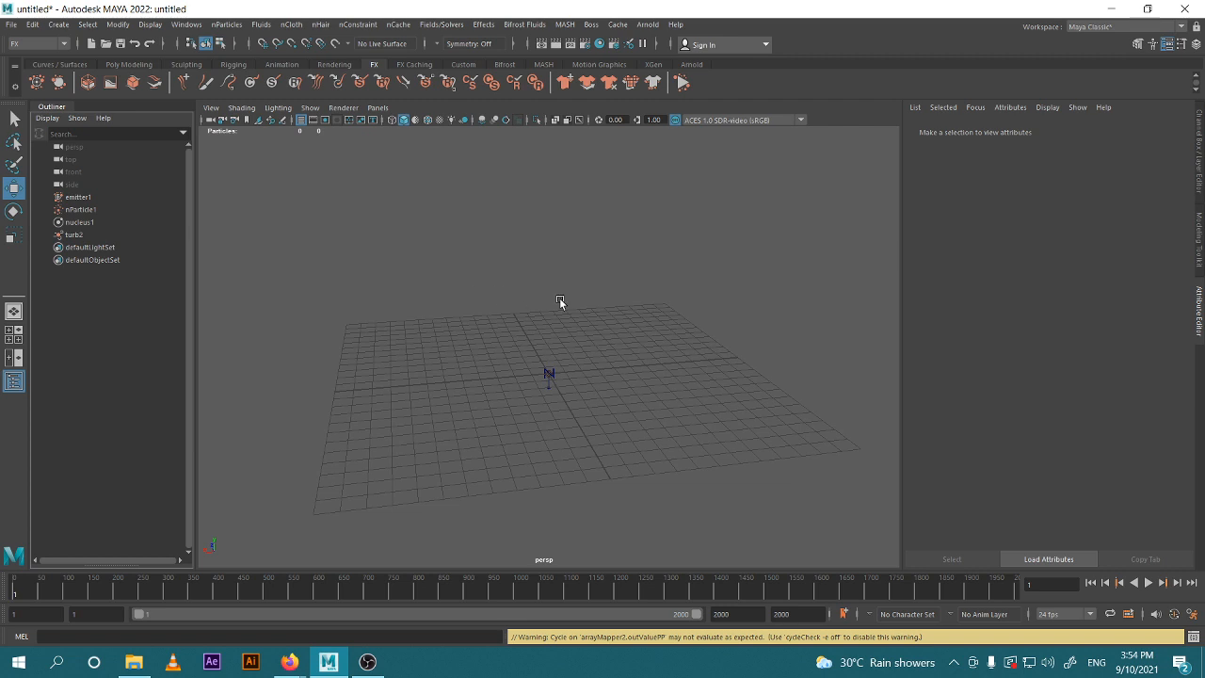
key("Delete")
Add a fresh turbulence field to nParticle1 and play the simulation from the first frame.
left_click(92, 211)
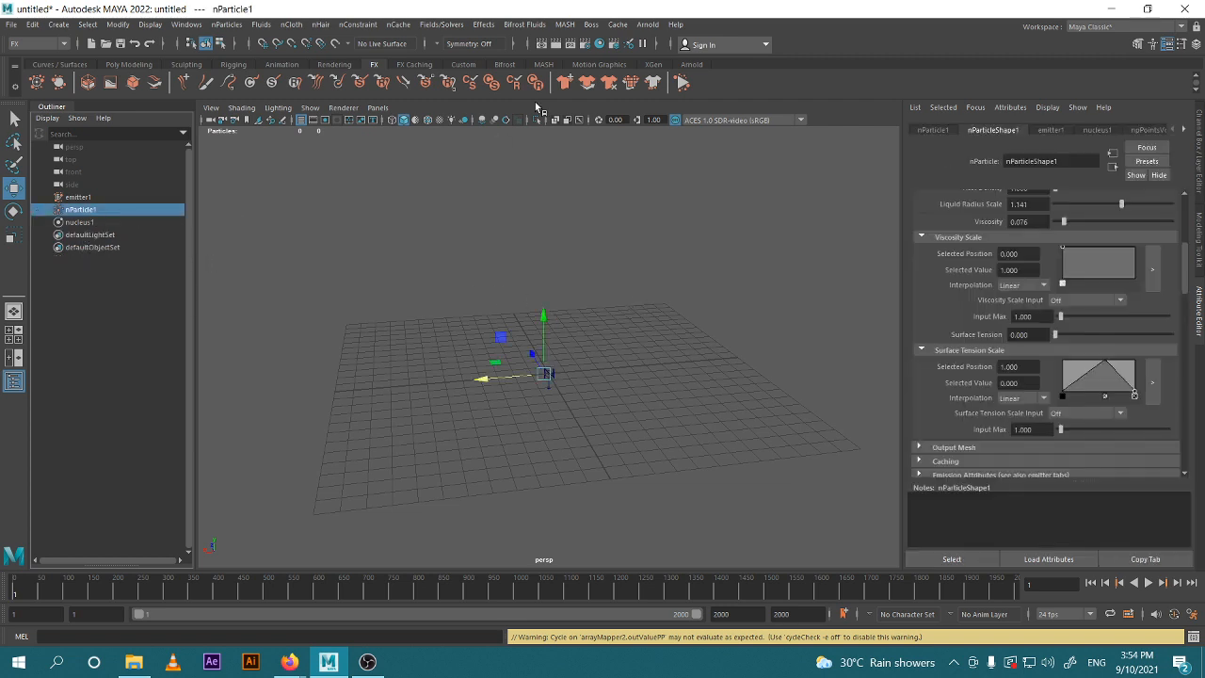
left_click(442, 26)
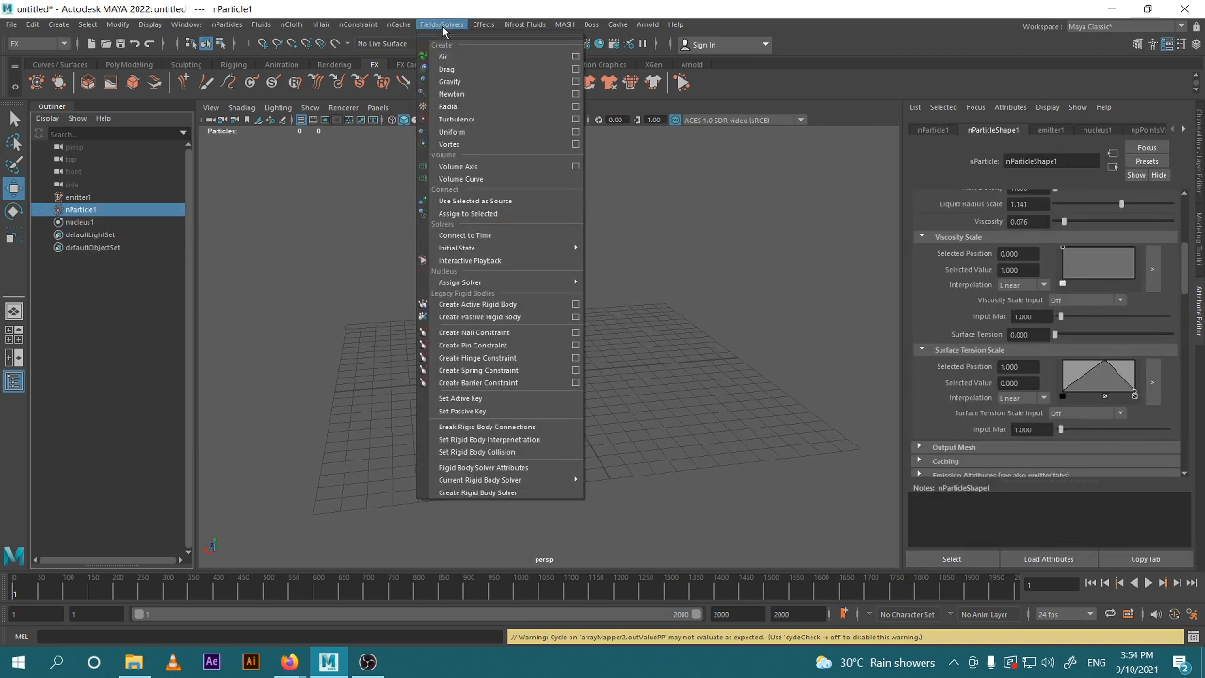
left_click(457, 119)
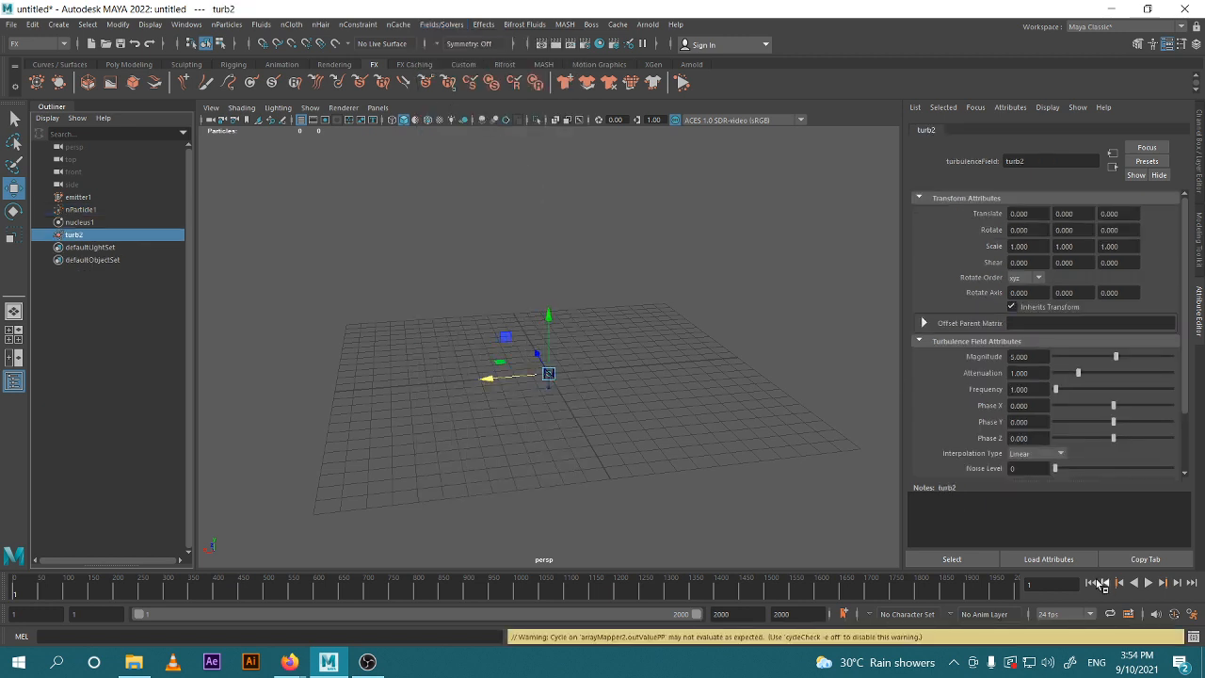
left_click(1148, 583)
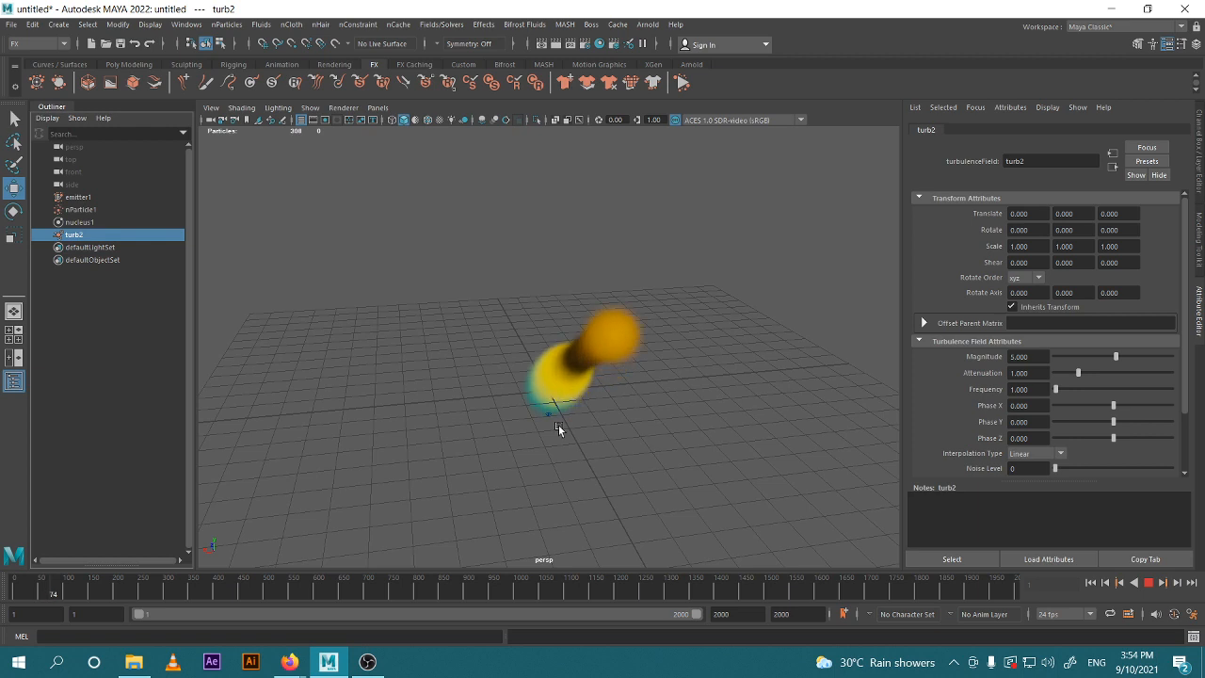
left_click_drag(558, 425, 597, 458, "alt")
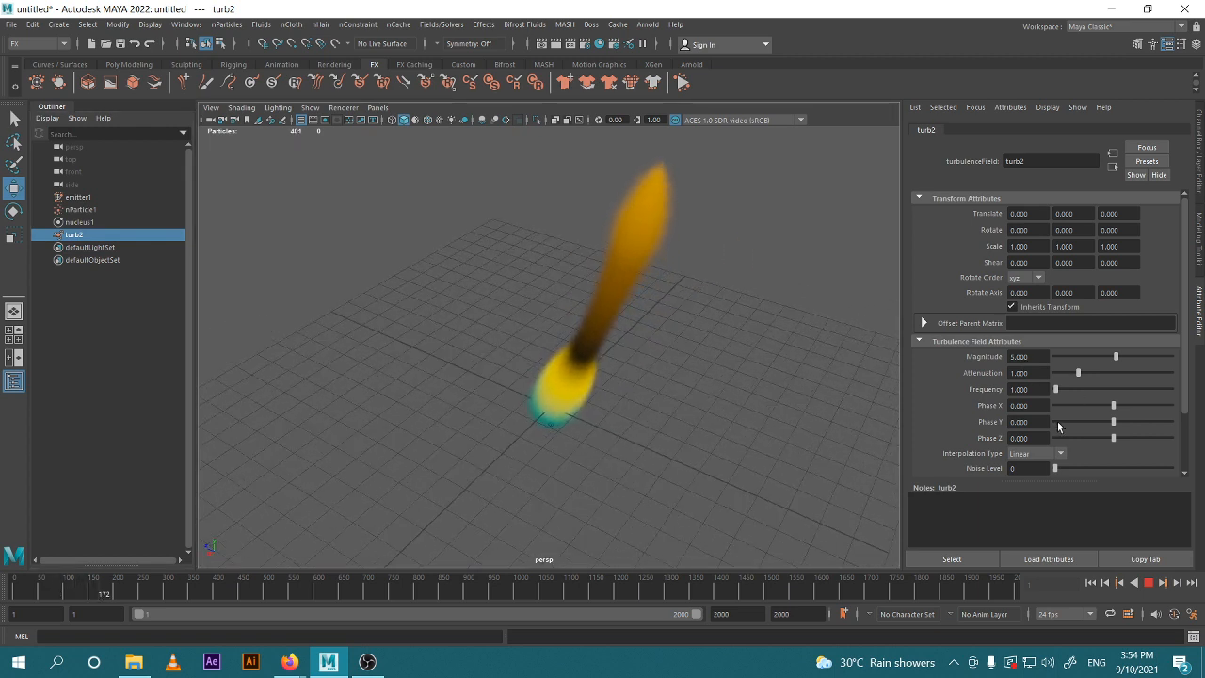
Set the turbulence field's Attenuation to 0, Phase X to 1, Noise Level to 1 and Noise Ratio to about 0.902 during playback.
scroll(1042, 424, "down", 3)
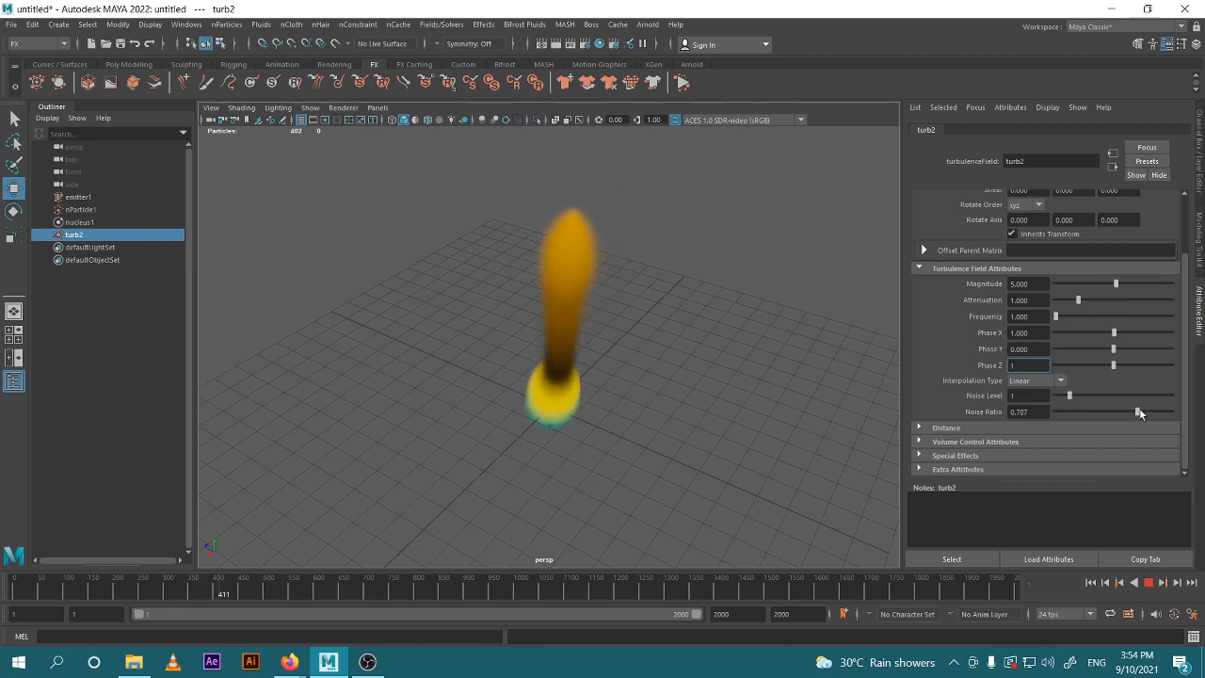
left_click_drag(1138, 412, 1160, 412)
scroll(982, 360, "up", 2)
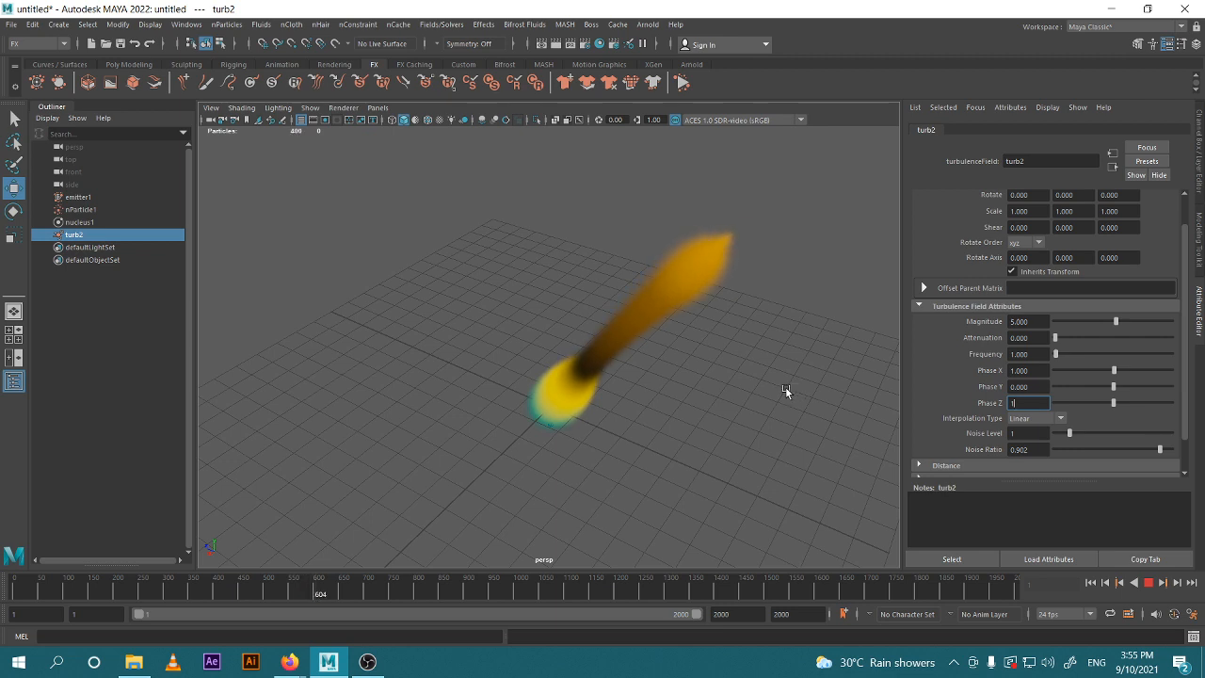
Try a turbulence Magnitude of about 9.783, stop the playback and return to the first frame.
mouse_move(1117, 321)
left_mouse_down()
mouse_move(1079, 329)
mouse_move(1118, 328)
left_mouse_up()
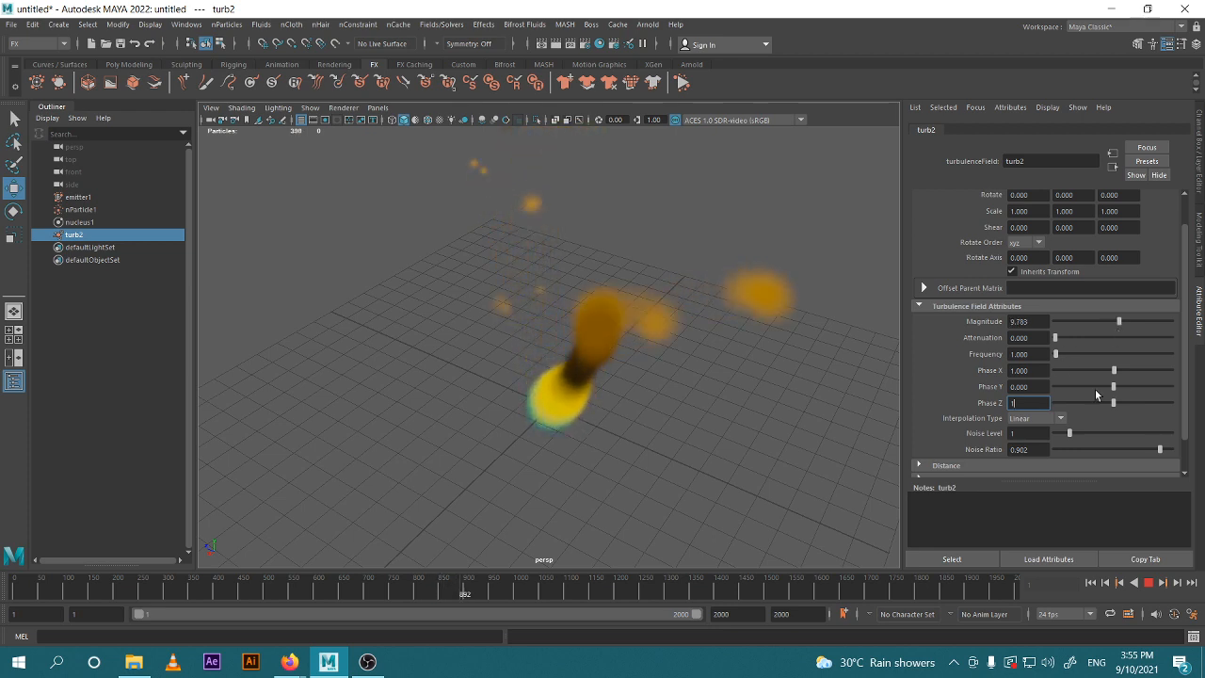
left_click(1145, 582)
left_click(1092, 583)
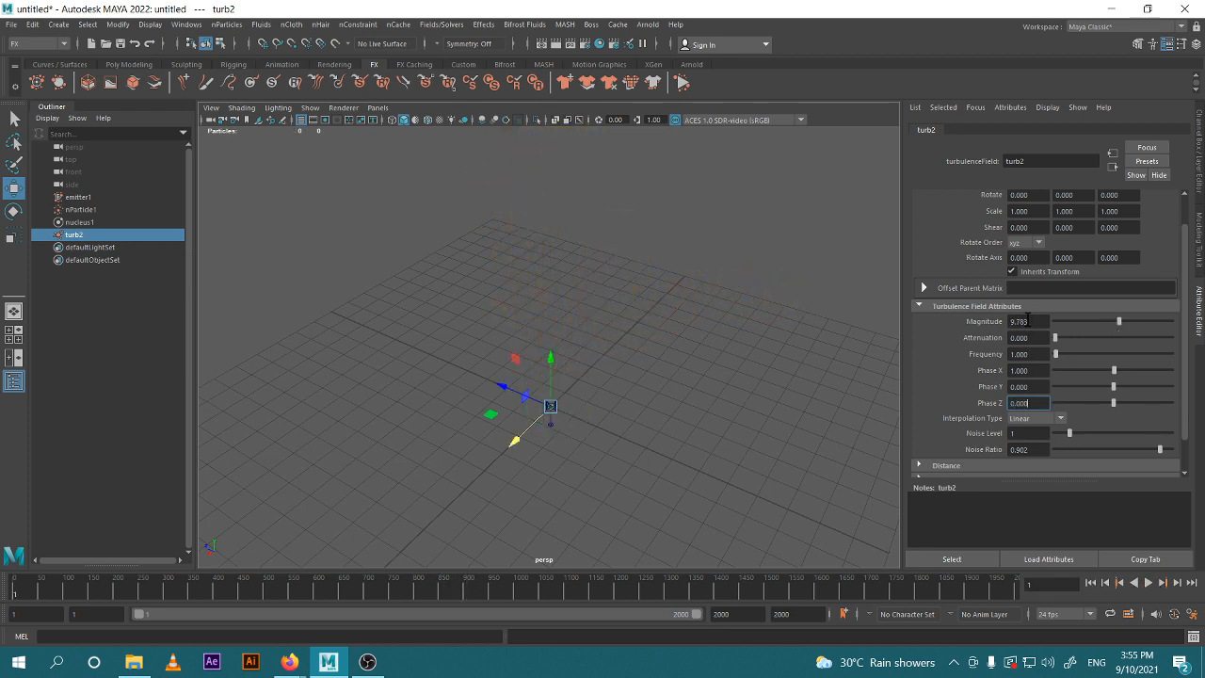
Create the expression turb2.magnitude=time*2 on the turbulence field's Magnitude and minimize the Expression Editor.
right_click(1031, 322)
left_click(1071, 328)
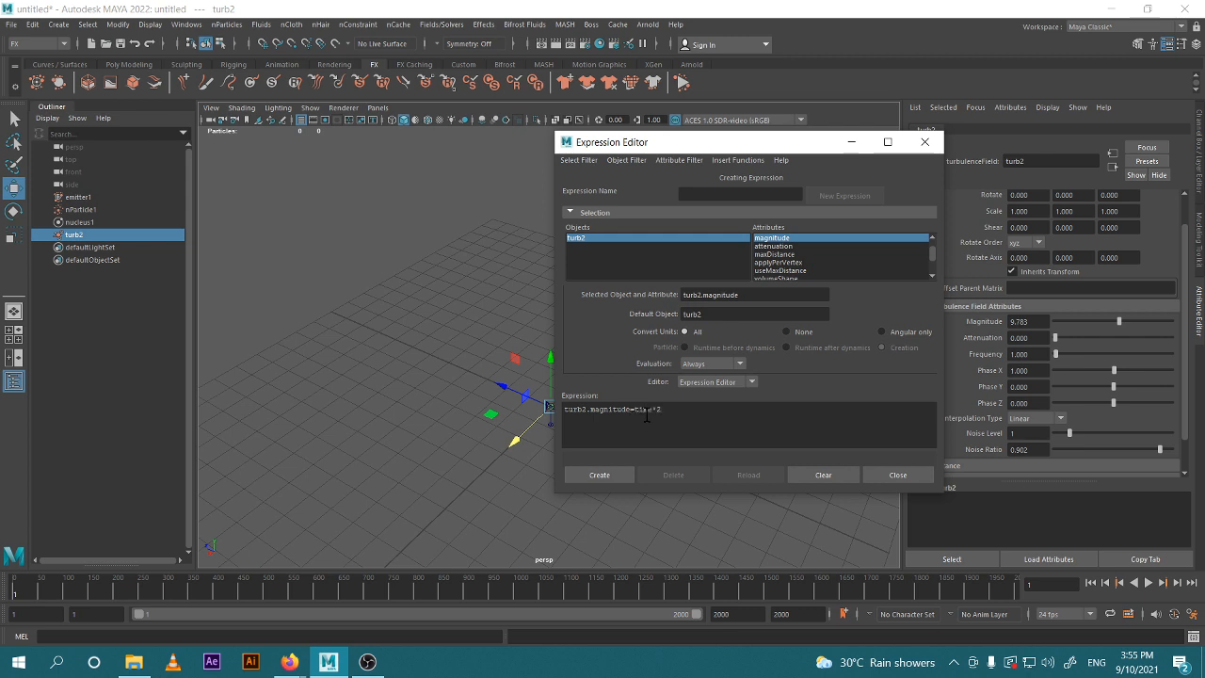
left_click(601, 475)
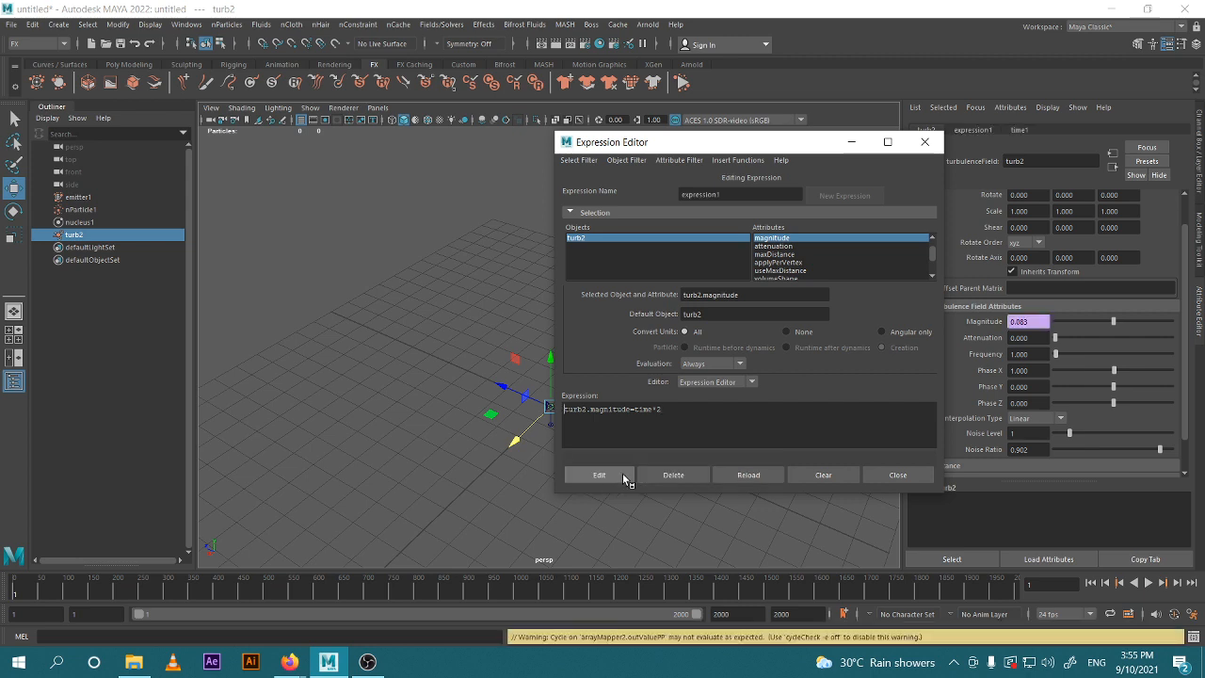
left_click(852, 142)
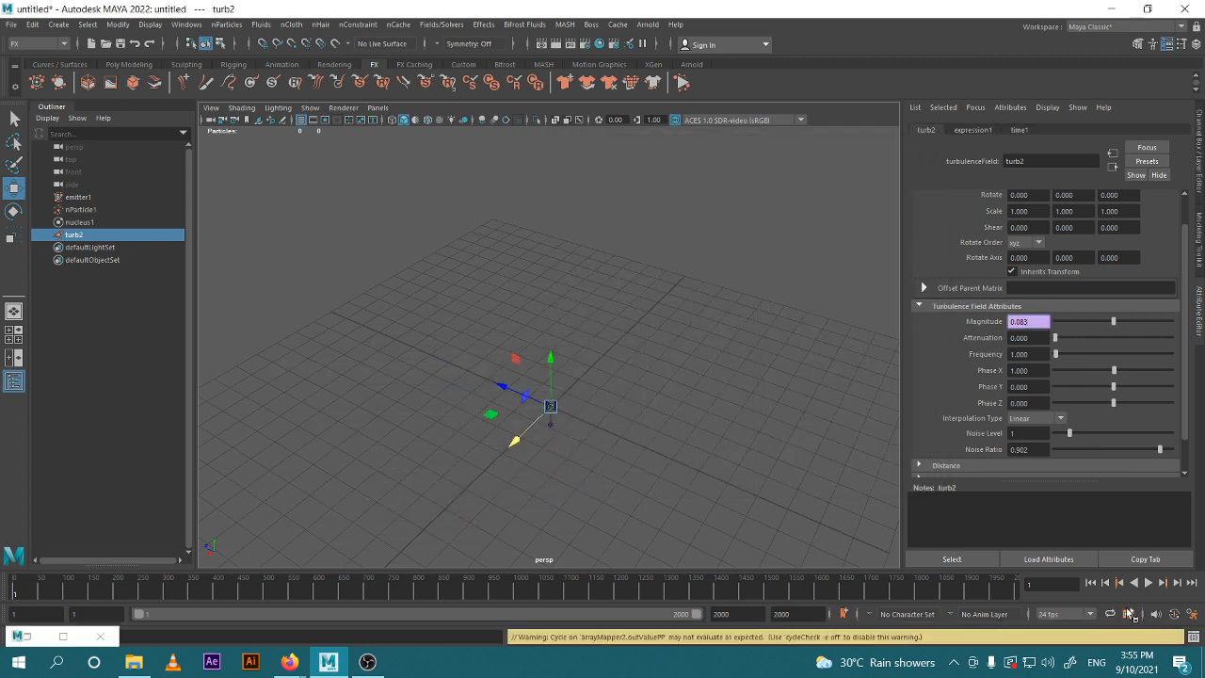
Play the simulation and examine from several angles how the time-driven turbulence moves the particle stream.
left_click(1149, 583)
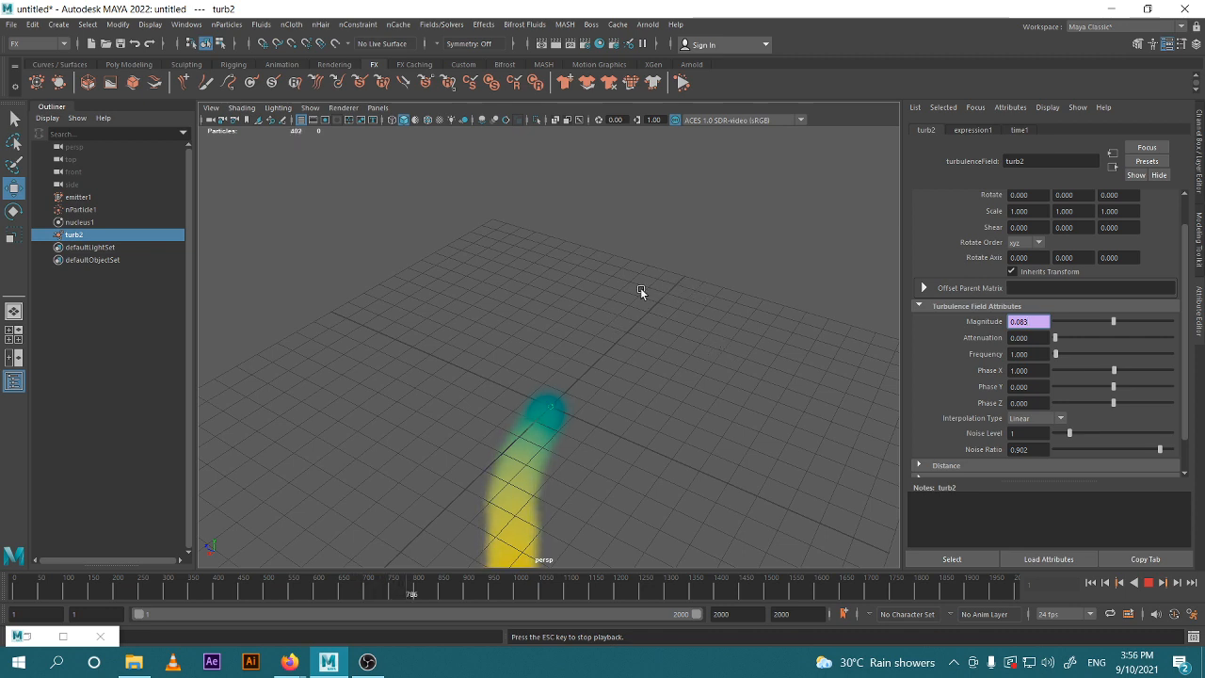
scroll(631, 423, "down", 8)
left_click_drag(569, 436, 530, 434, "alt")
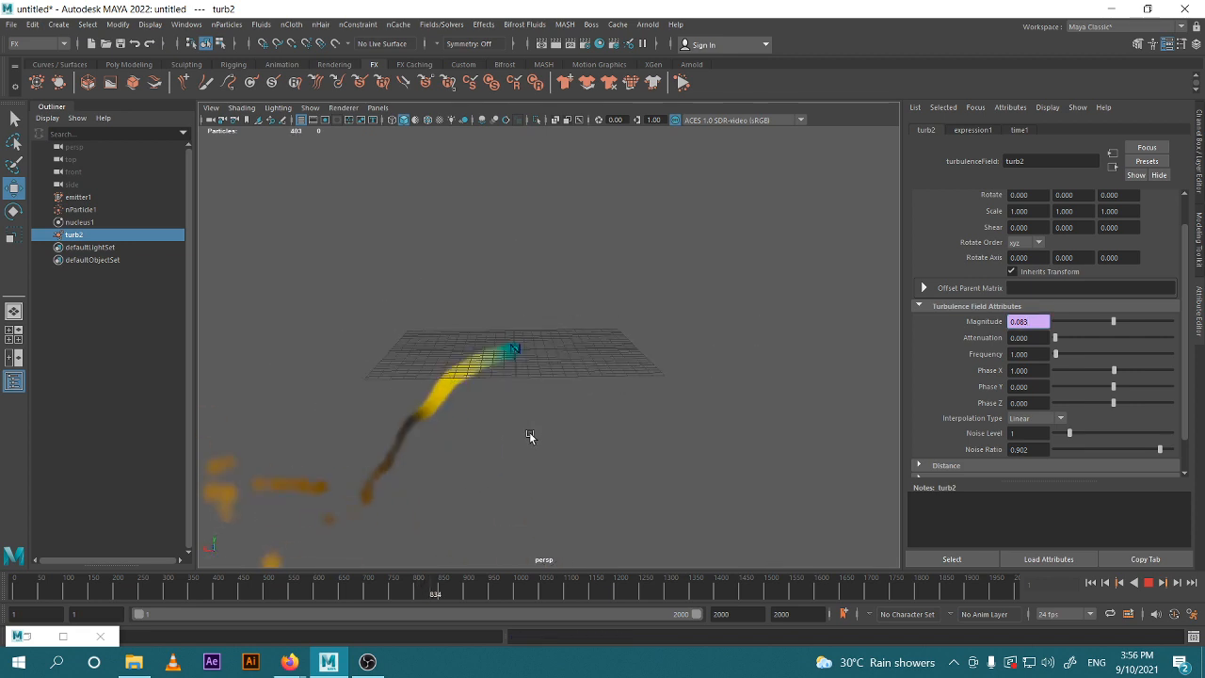
middle_click_drag(529, 433, 644, 359, "alt")
scroll(645, 359, "down", 4)
mouse_move(603, 394)
left_mouse_down("alt")
mouse_move(564, 399)
mouse_move(589, 389)
mouse_move(585, 413)
mouse_move(629, 402)
mouse_move(613, 406)
left_mouse_up("alt")
scroll(589, 389, "up", 6)
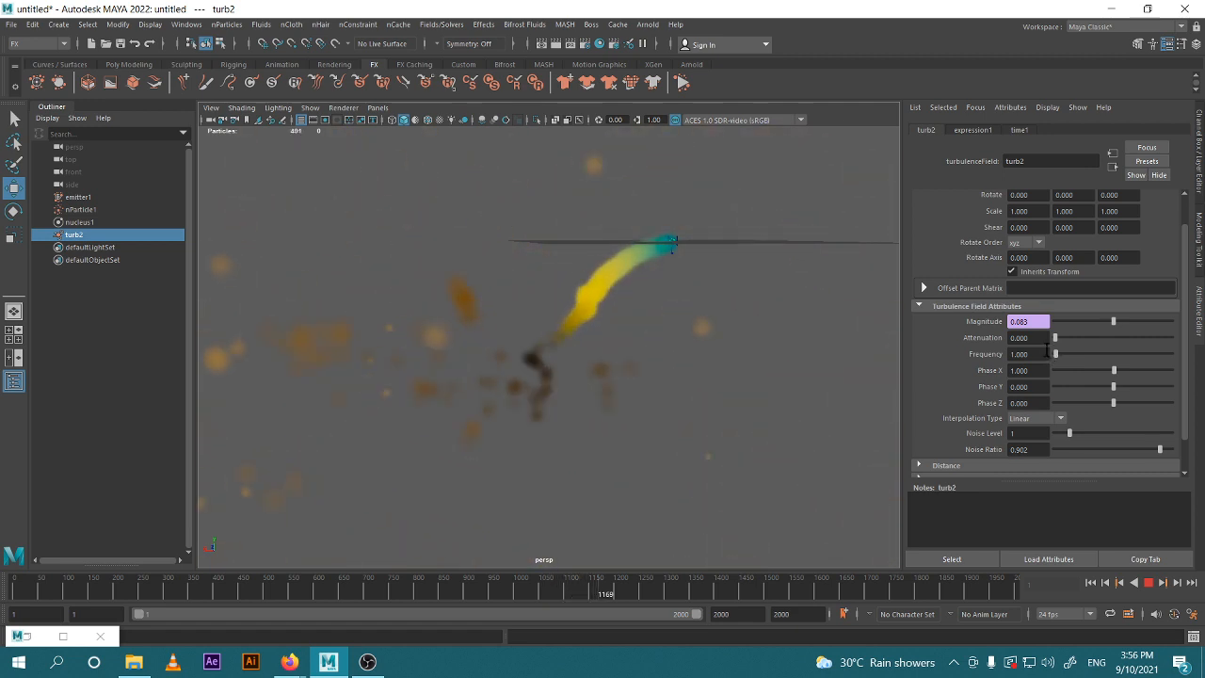
left_click_drag(854, 352, 688, 386, "alt")
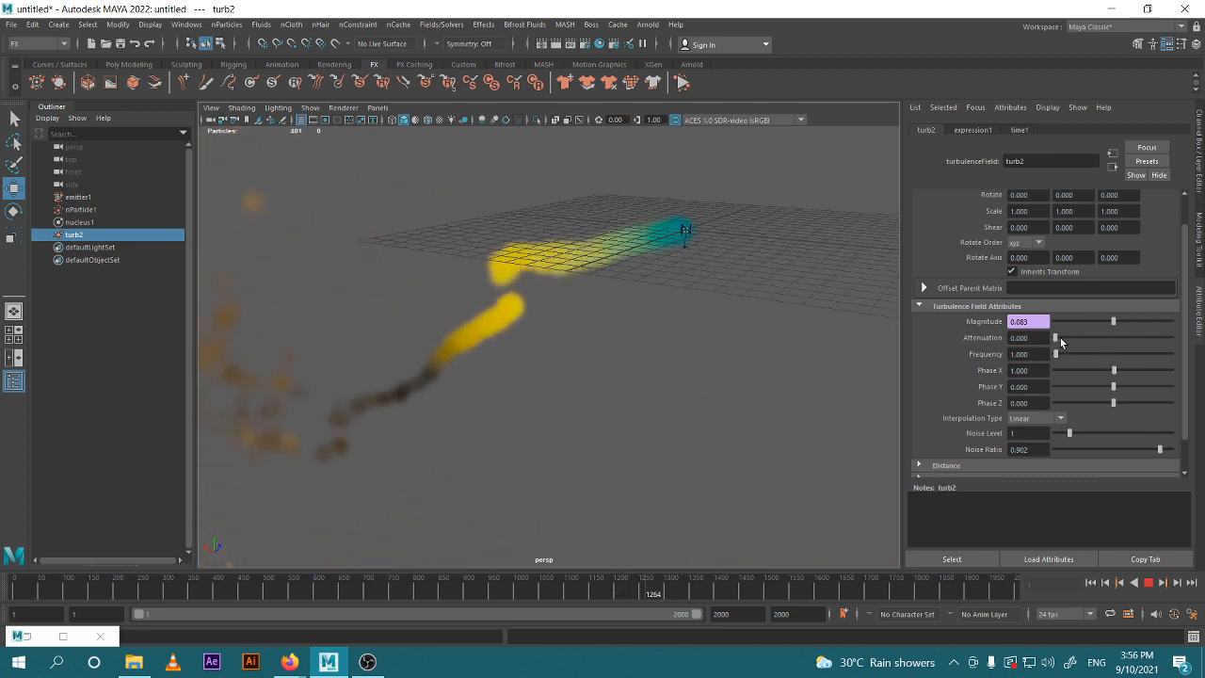
Try turbulence Frequency values of about 28.261 and 7.609 during playback.
left_click_drag(1054, 355, 1088, 356)
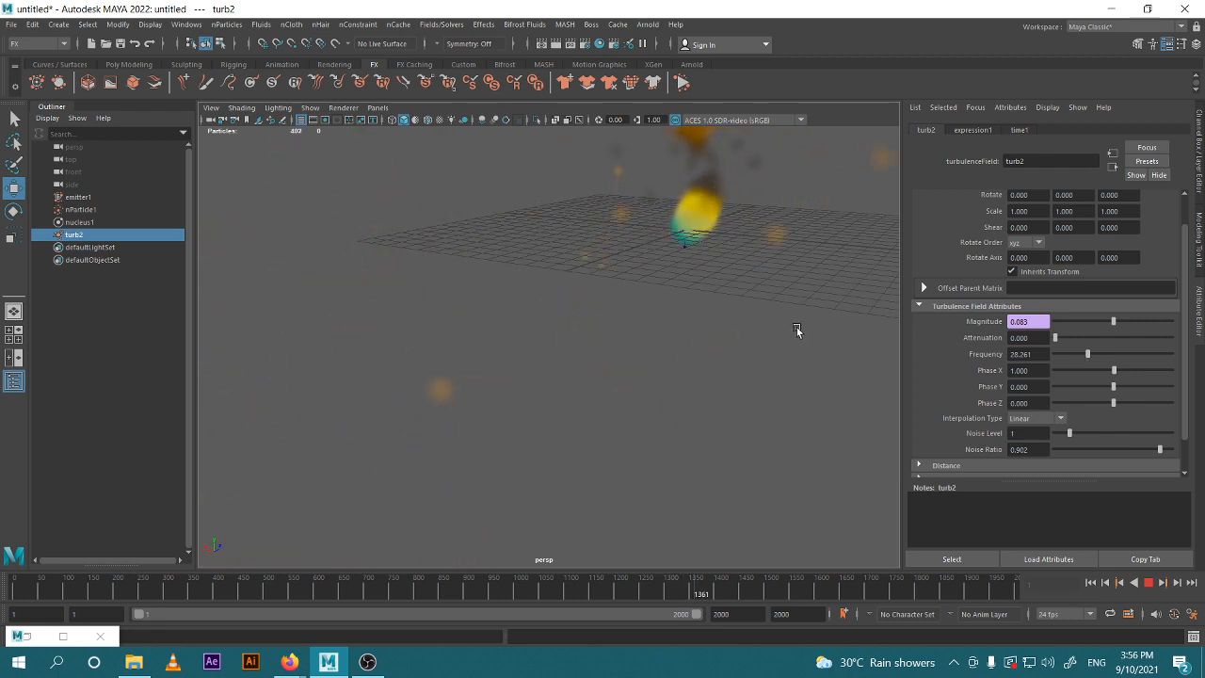
left_click_drag(797, 331, 581, 373, "alt")
scroll(673, 375, "down", 5)
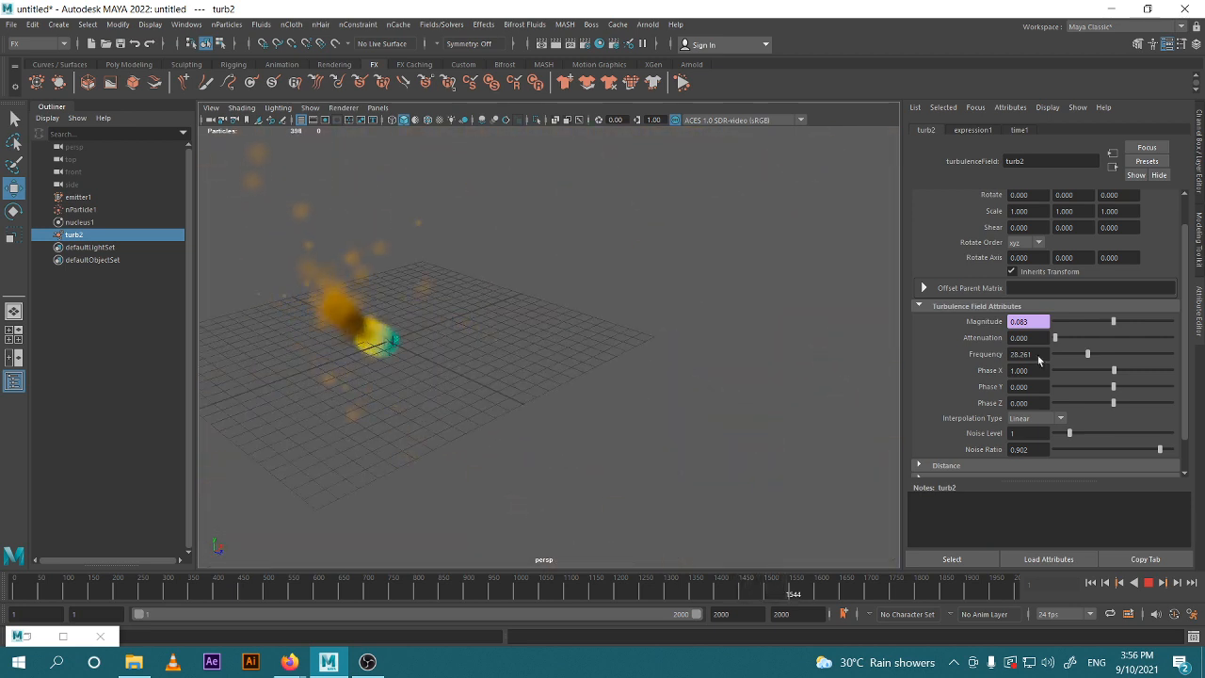
left_click_drag(1083, 353, 1063, 353)
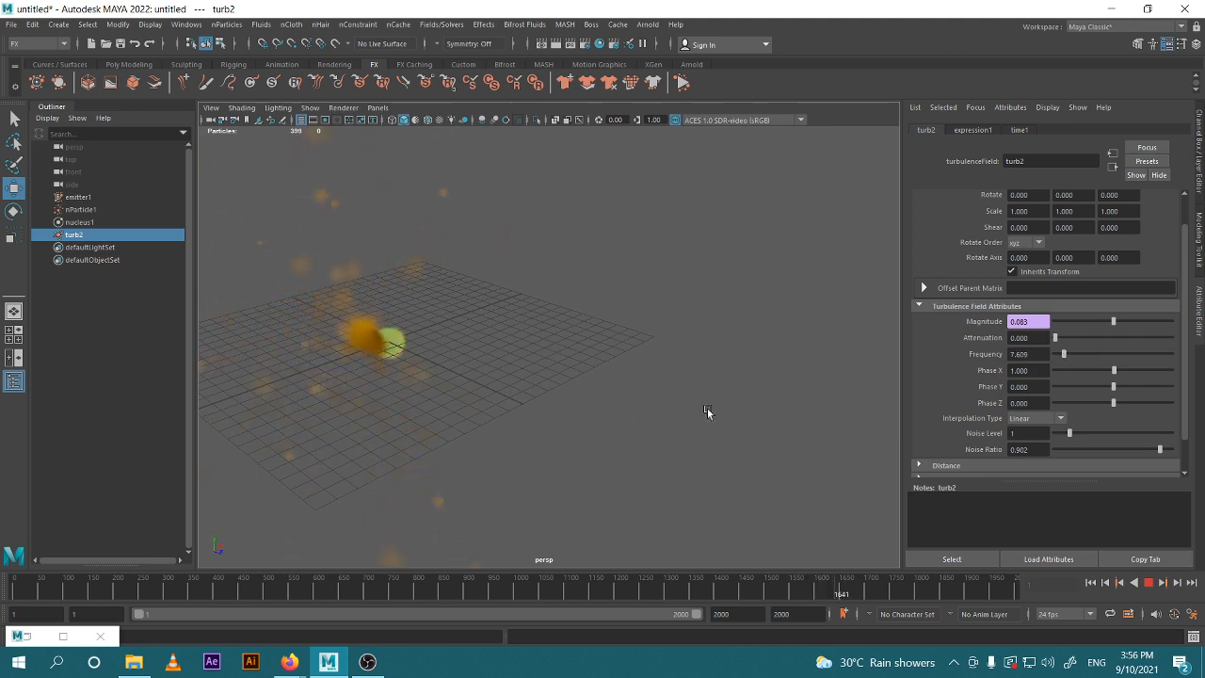
Set the turbulence field's Phase X to about -39.13 and its Frequency to about 51.087 while watching the emitter up close.
key("f")
left_click_drag(618, 385, 571, 408, "alt")
scroll(584, 386, "up", 2)
scroll(602, 387, "up", 3)
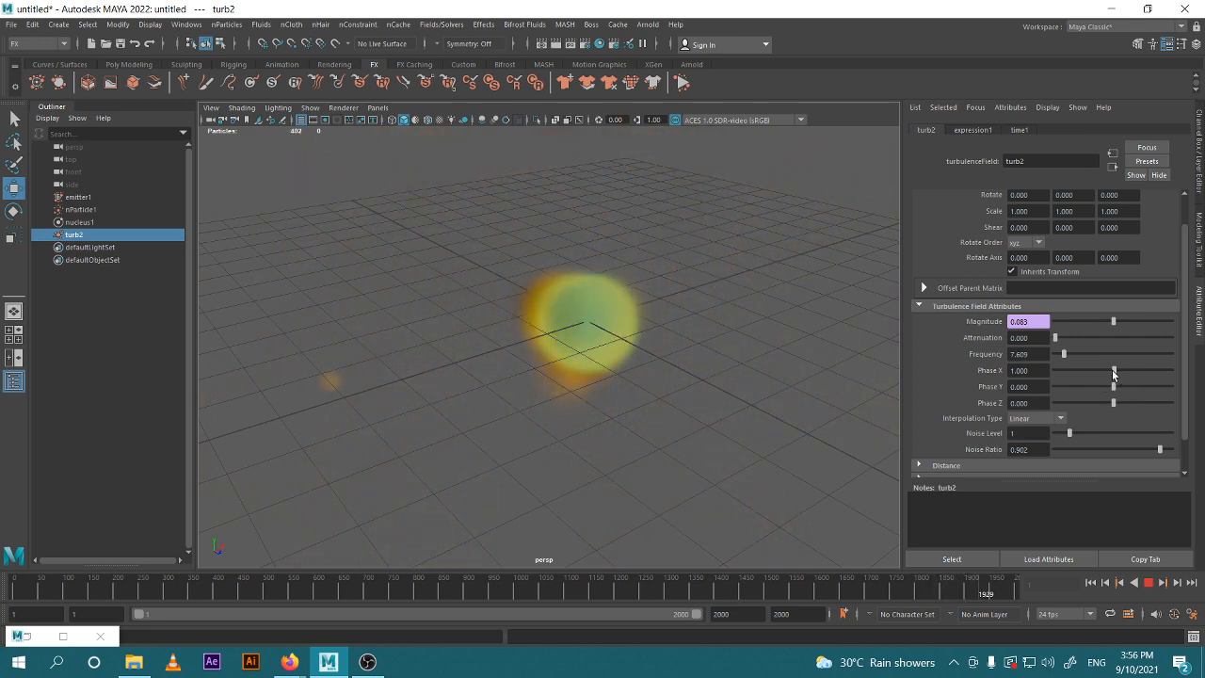
left_click_drag(1112, 369, 1074, 369)
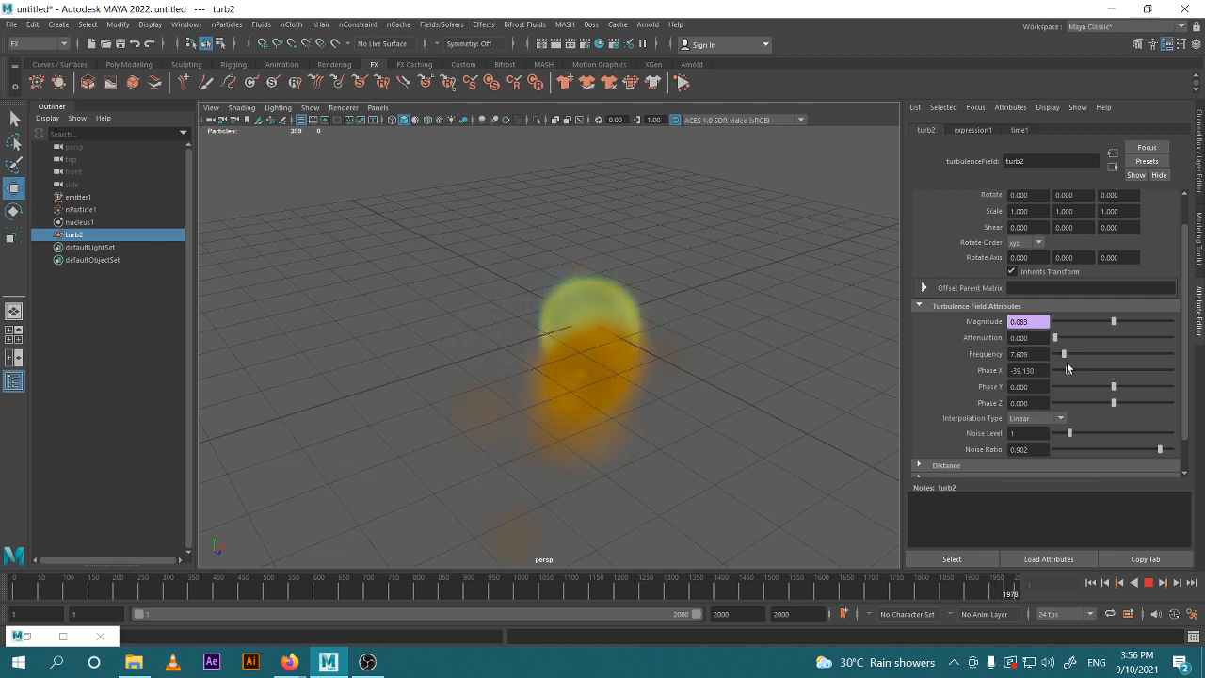
left_click_drag(1067, 355, 1113, 358)
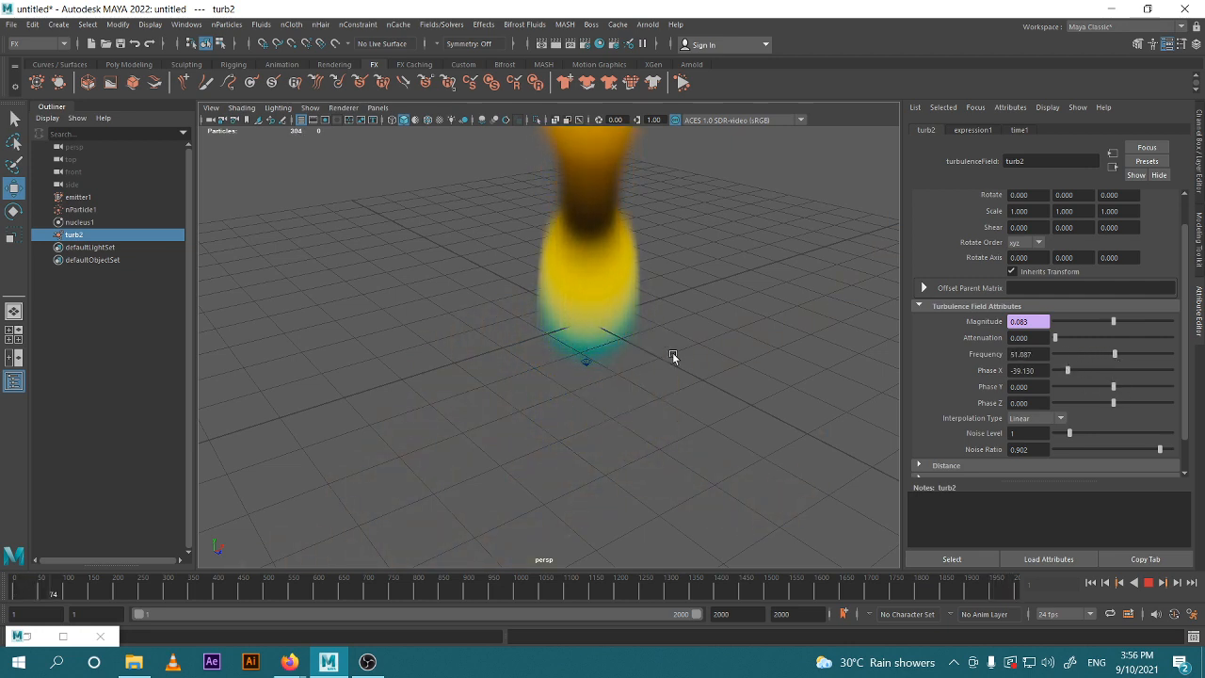
Check the flame's shape from several distances, select nParticle1 to show its attributes and stop the playback.
scroll(735, 330, "down", 5)
middle_click_drag(729, 318, 711, 394, "alt")
left_click_drag(710, 393, 659, 390, "alt")
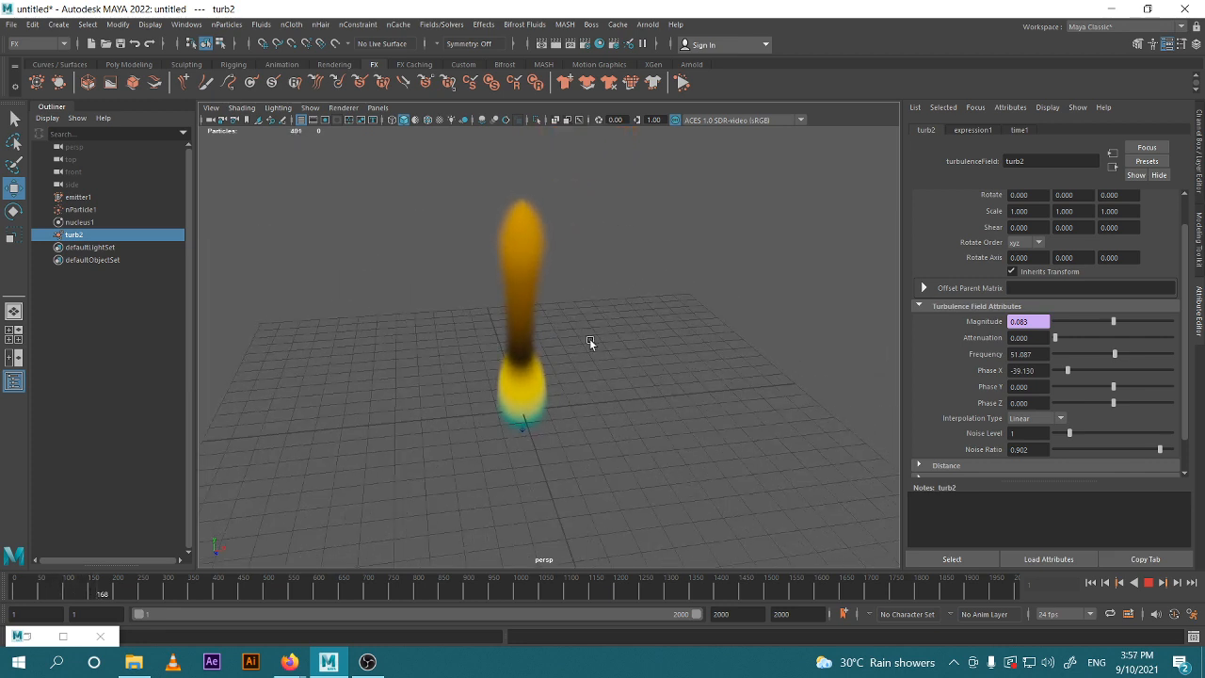
scroll(578, 361, "up", 2)
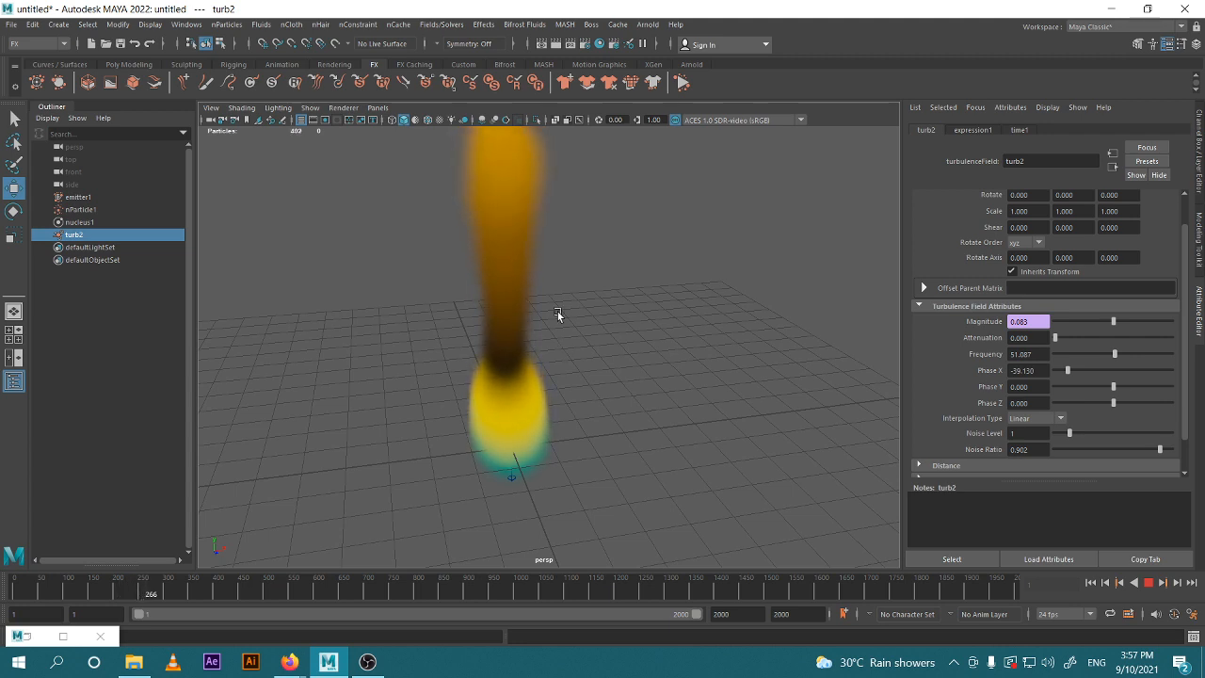
left_click_drag(597, 361, 485, 557, "alt")
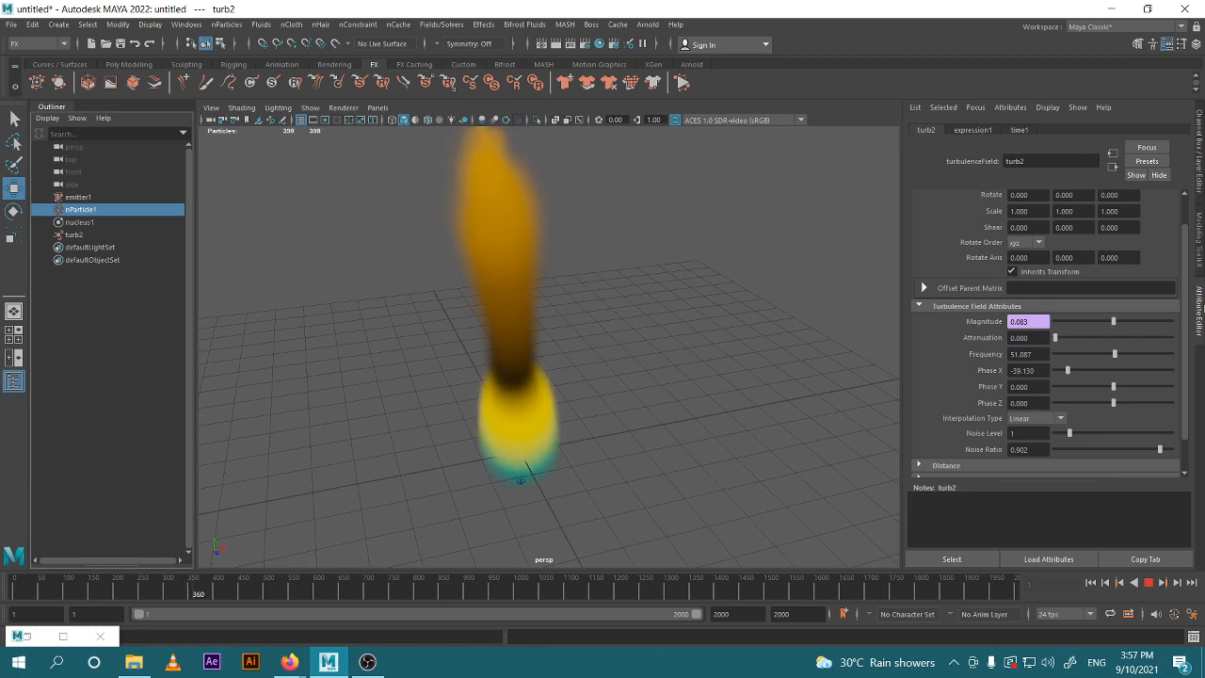
left_click(1200, 317)
left_click(1199, 316)
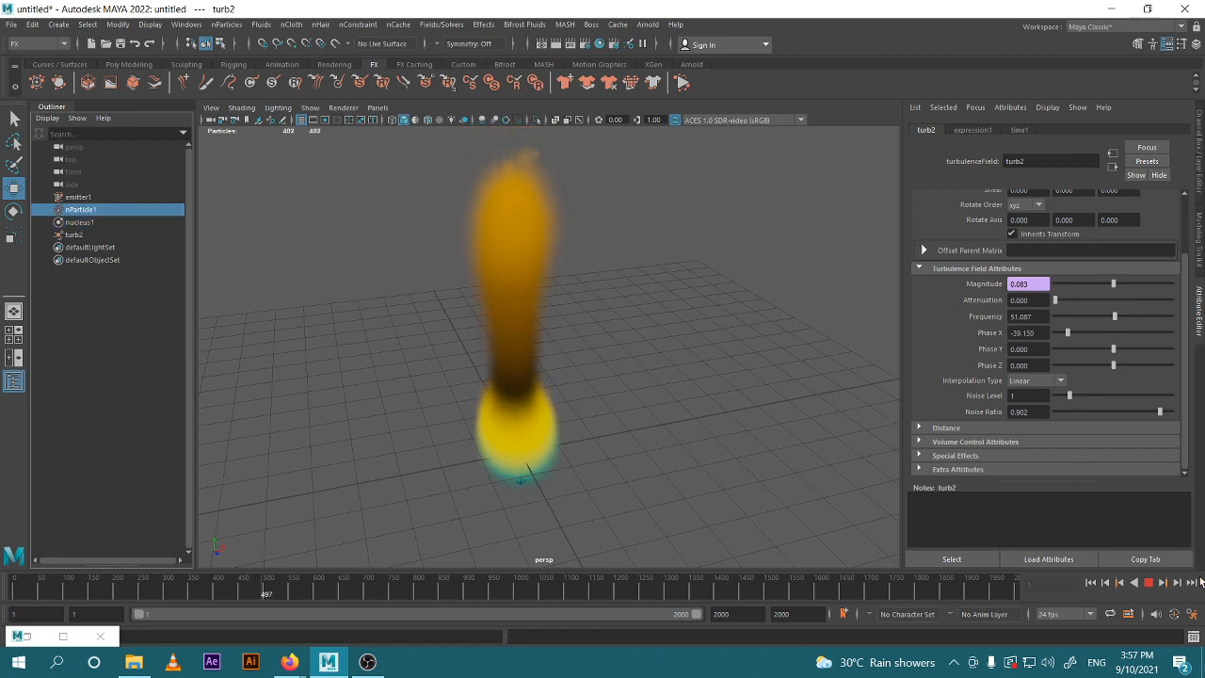
left_click(1148, 584)
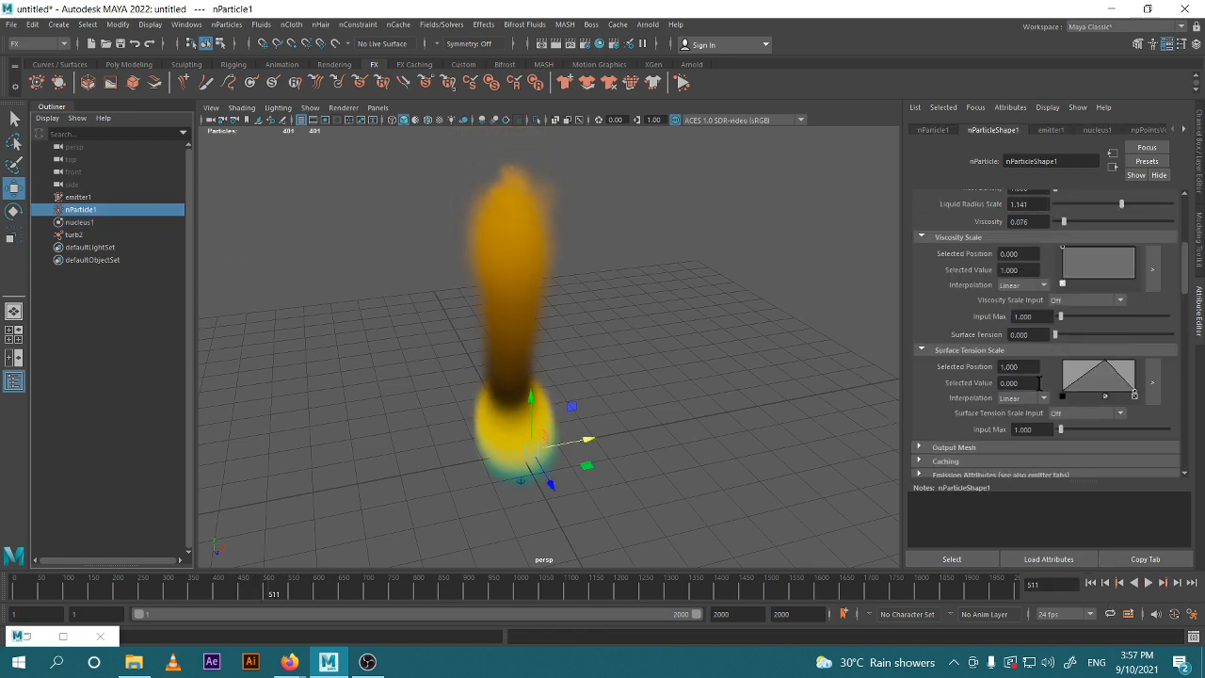
Raise the ends of nParticle1's Surface Tension Scale ramp to 1, set its middle point to position 0.417 and value 0.54, and resume playback.
scroll(1075, 390, "up", 1)
scroll(1074, 320, "up", 4)
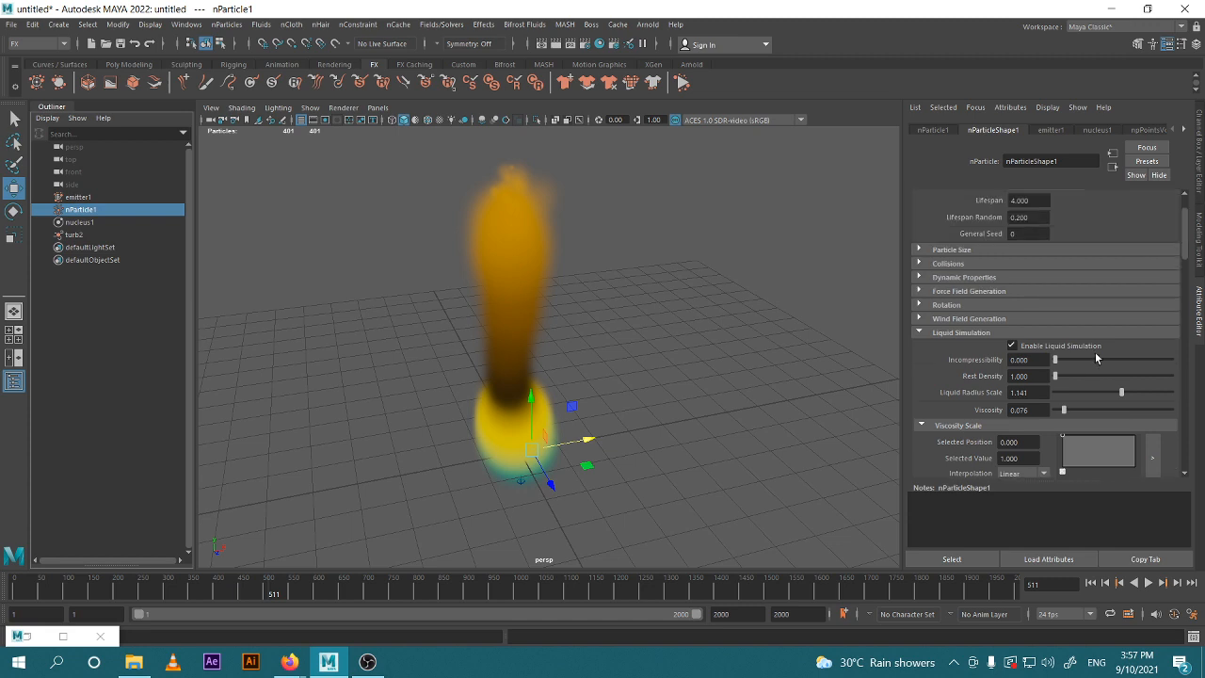
scroll(1092, 353, "down", 5)
scroll(1102, 357, "down", 3)
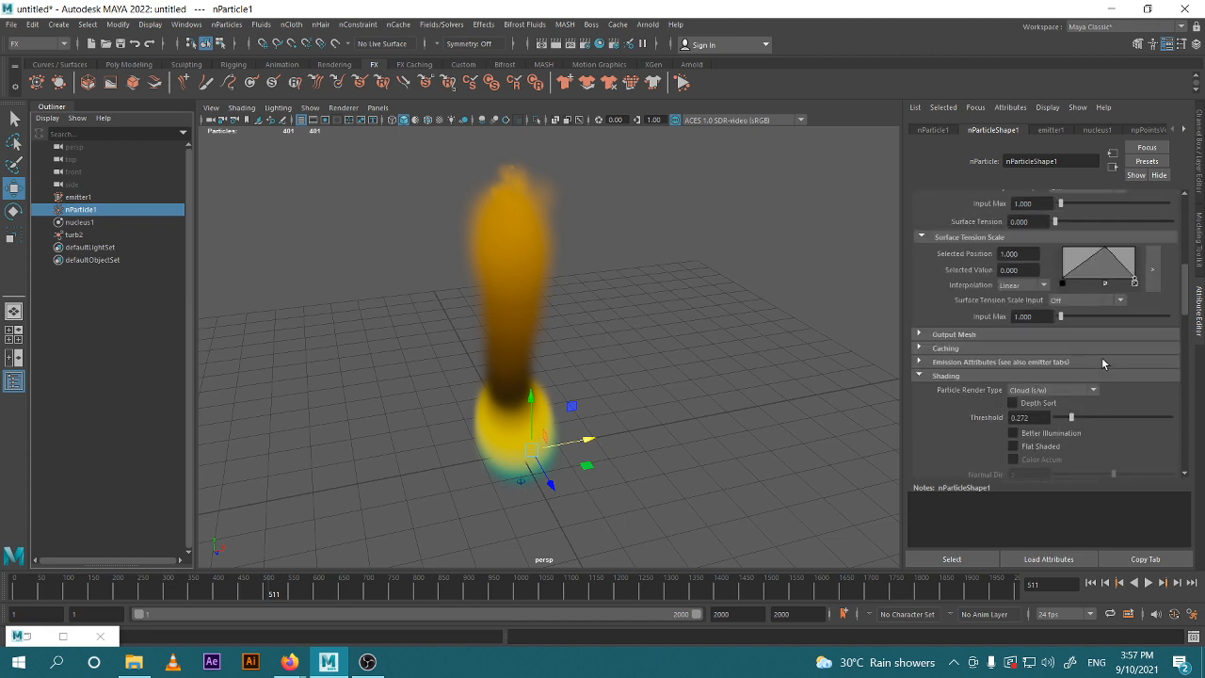
left_click_drag(1063, 282, 1053, 247)
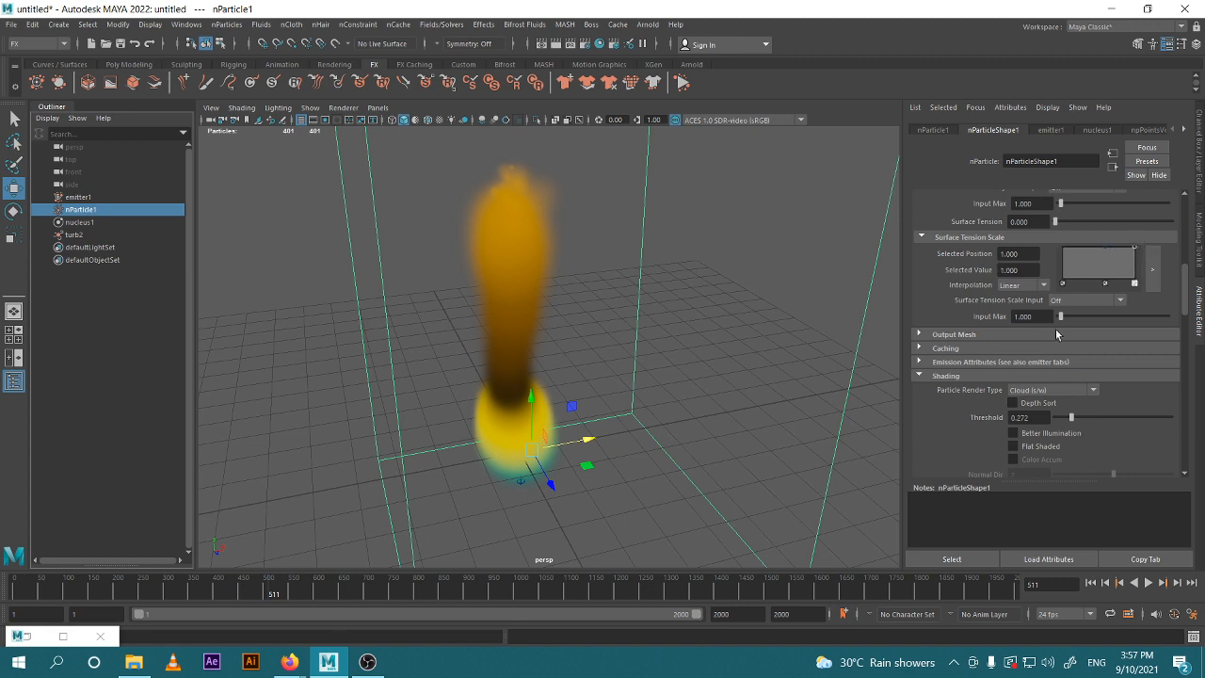
left_click_drag(1108, 248, 1096, 256)
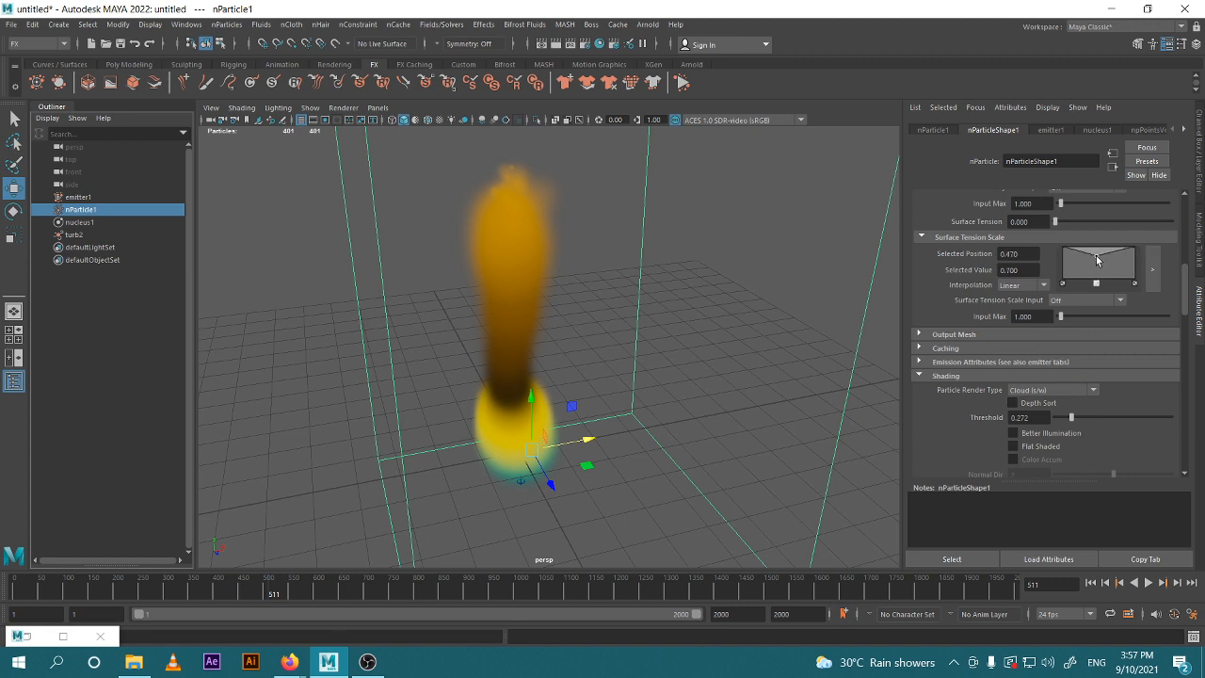
left_click(1149, 583)
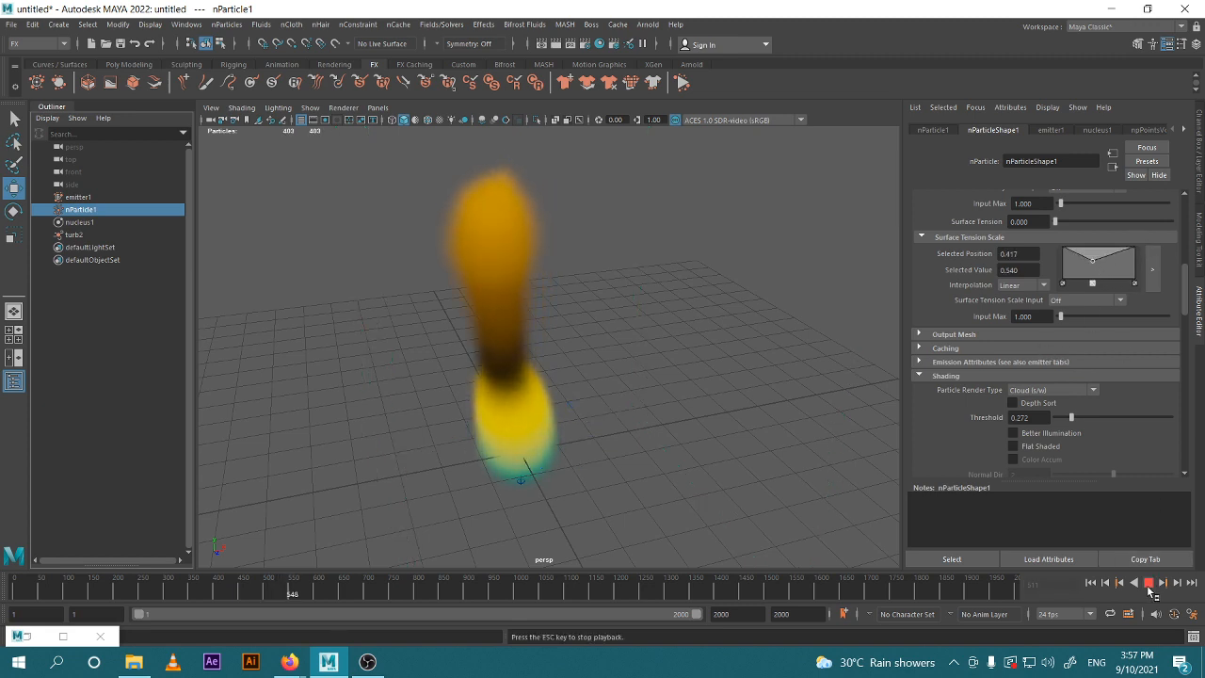
Raise the first and last points of nParticle1's Opacity Scale ramp to full opacity while the simulation plays.
scroll(1089, 427, "down", 2)
scroll(1090, 400, "down", 5)
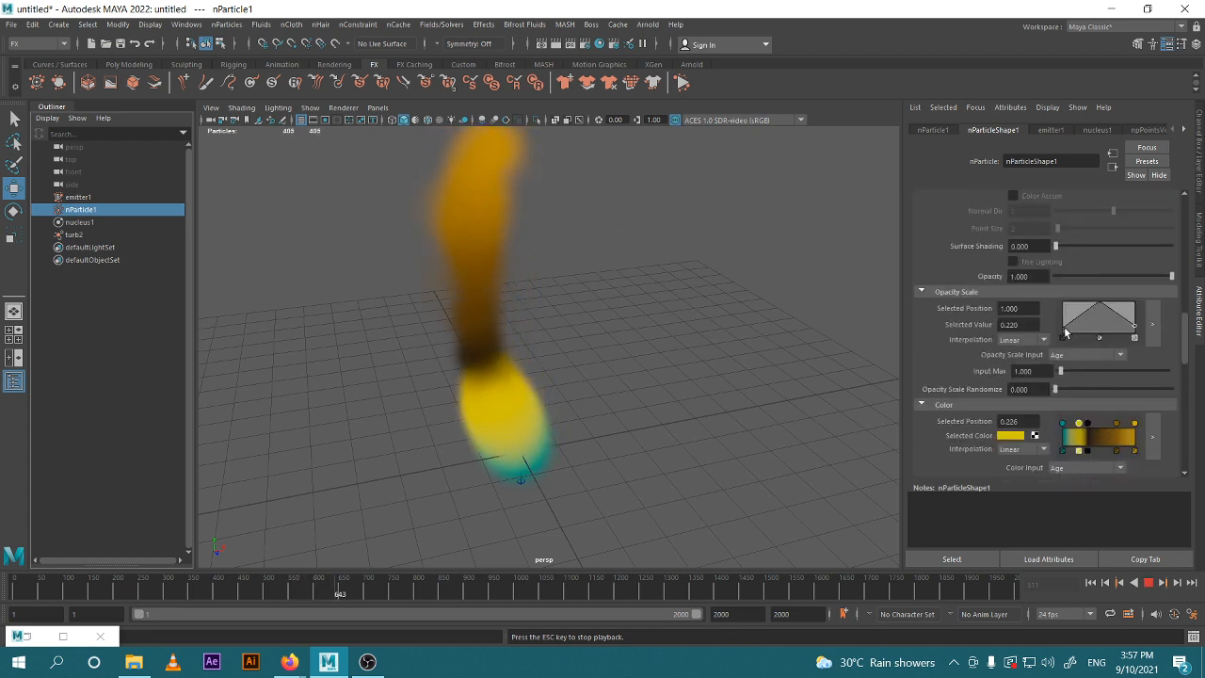
left_click_drag(1064, 328, 1051, 288)
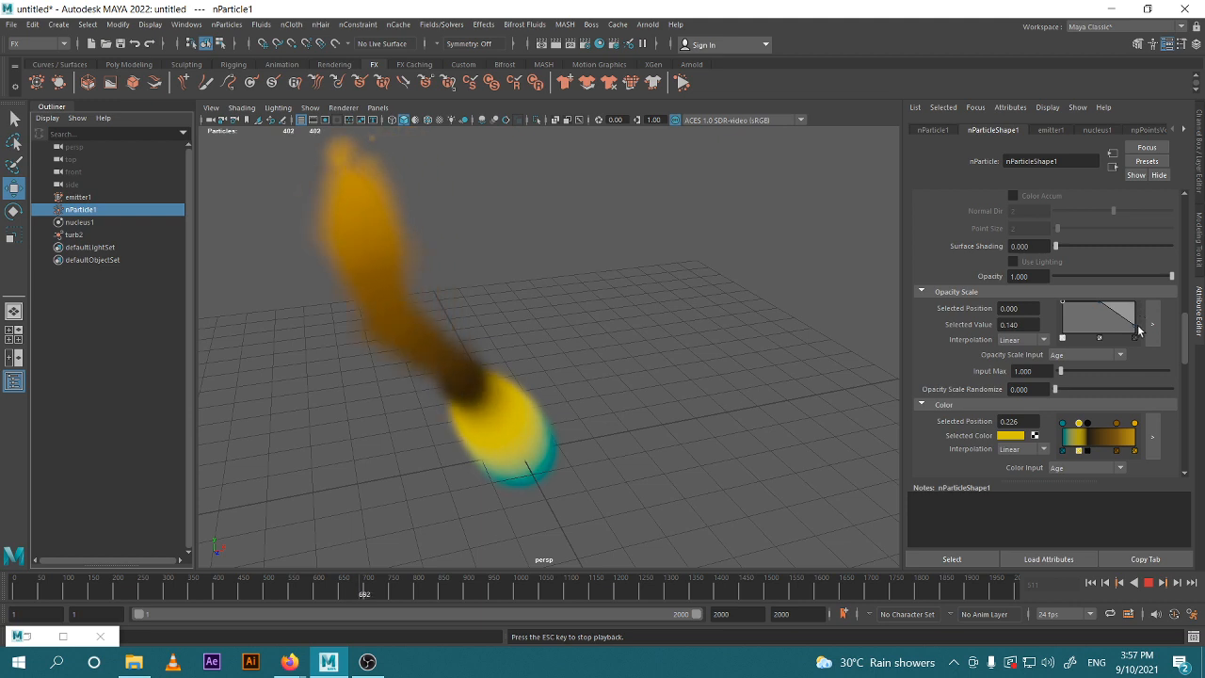
left_click_drag(1135, 337, 1135, 289)
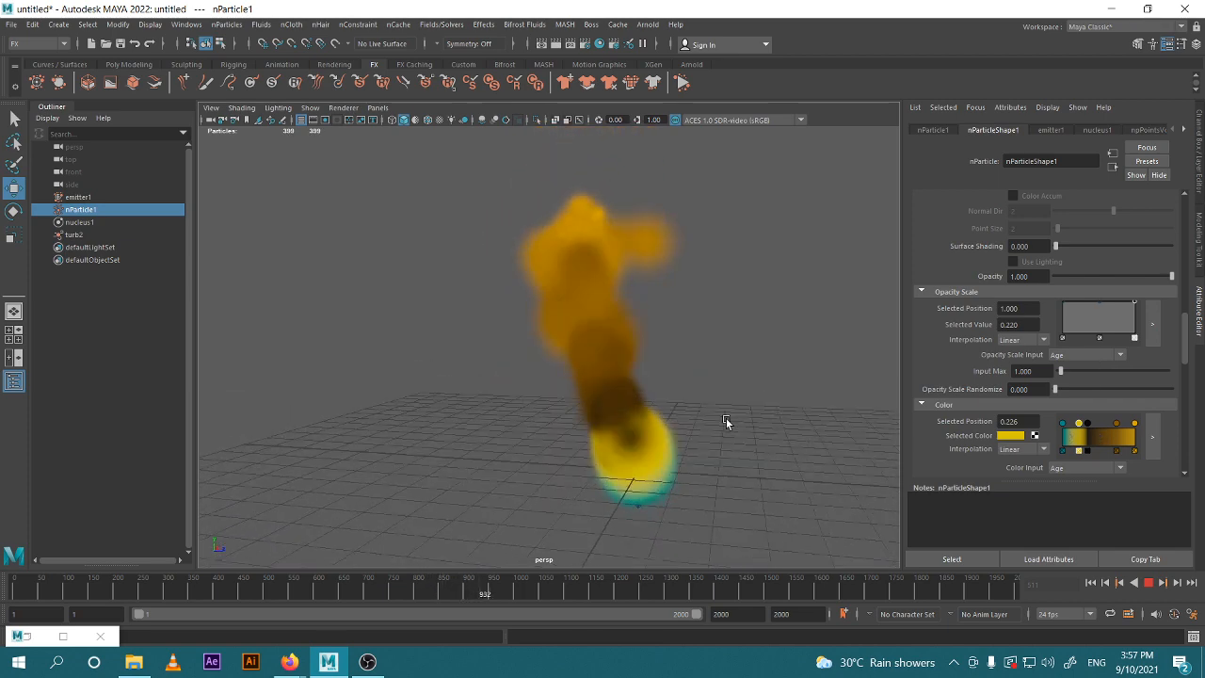
Open the Radius PP ramp for editing and move its two inner grey handles to about 0.104 and 0.277 and the nearer black handle to 0.438.
left_click(1134, 424)
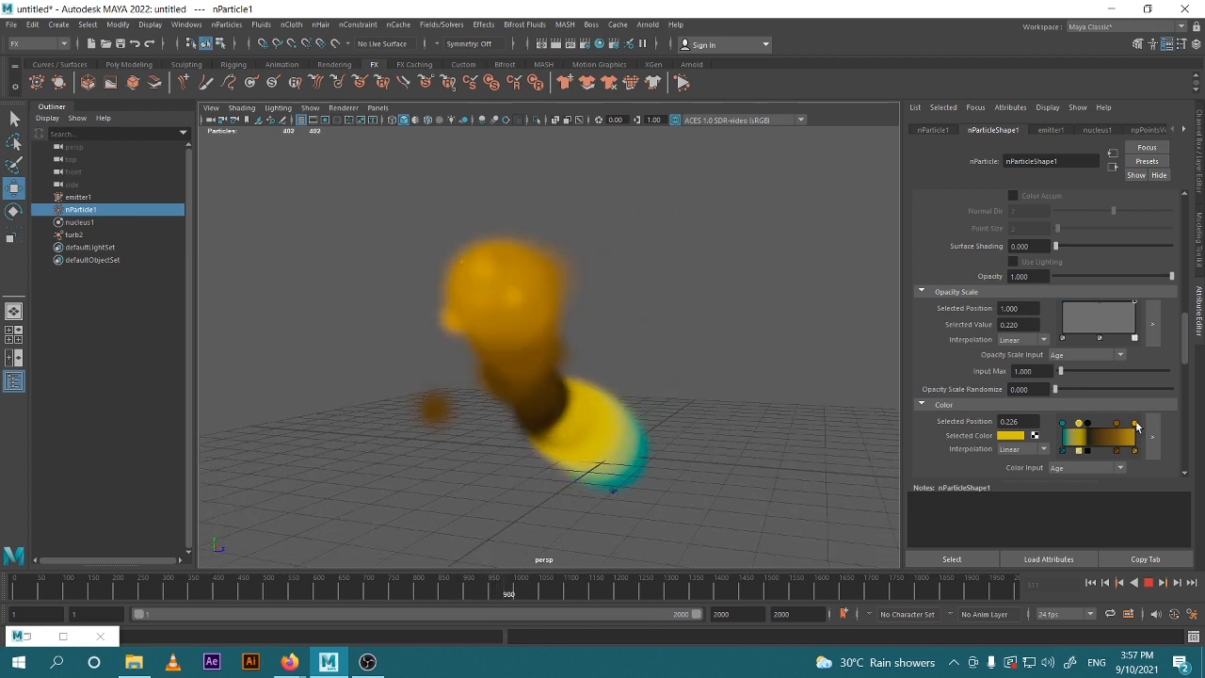
scroll(1088, 420, "down", 2)
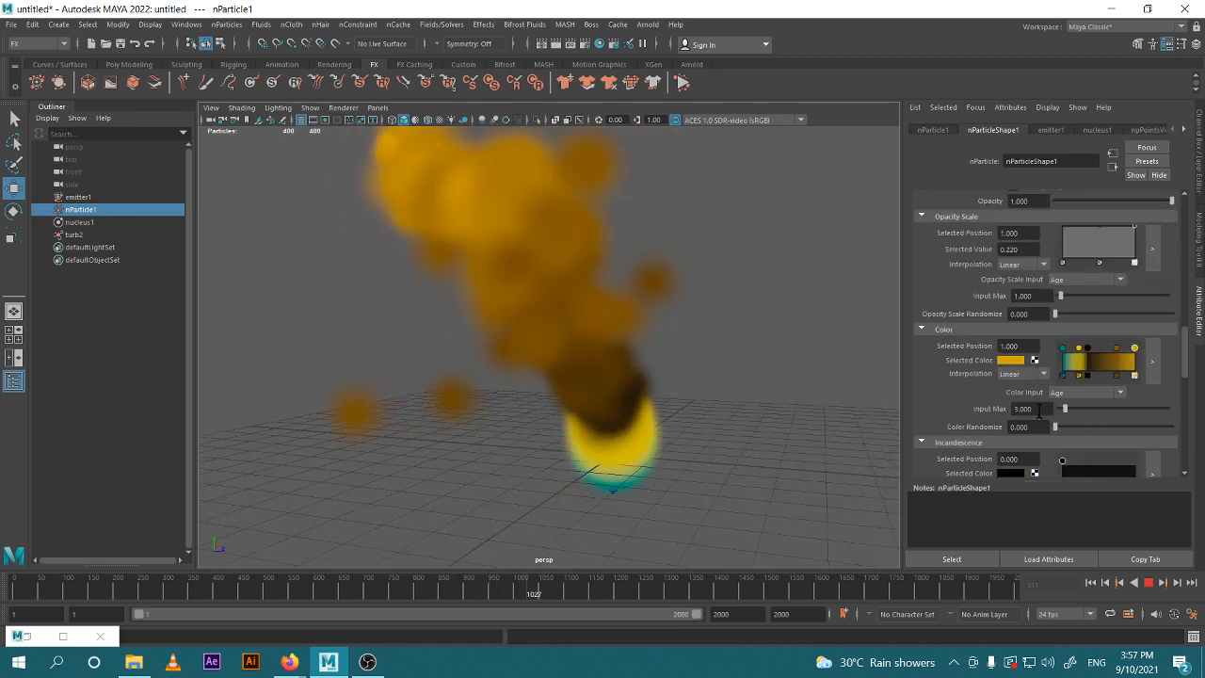
scroll(1025, 398, "down", 1)
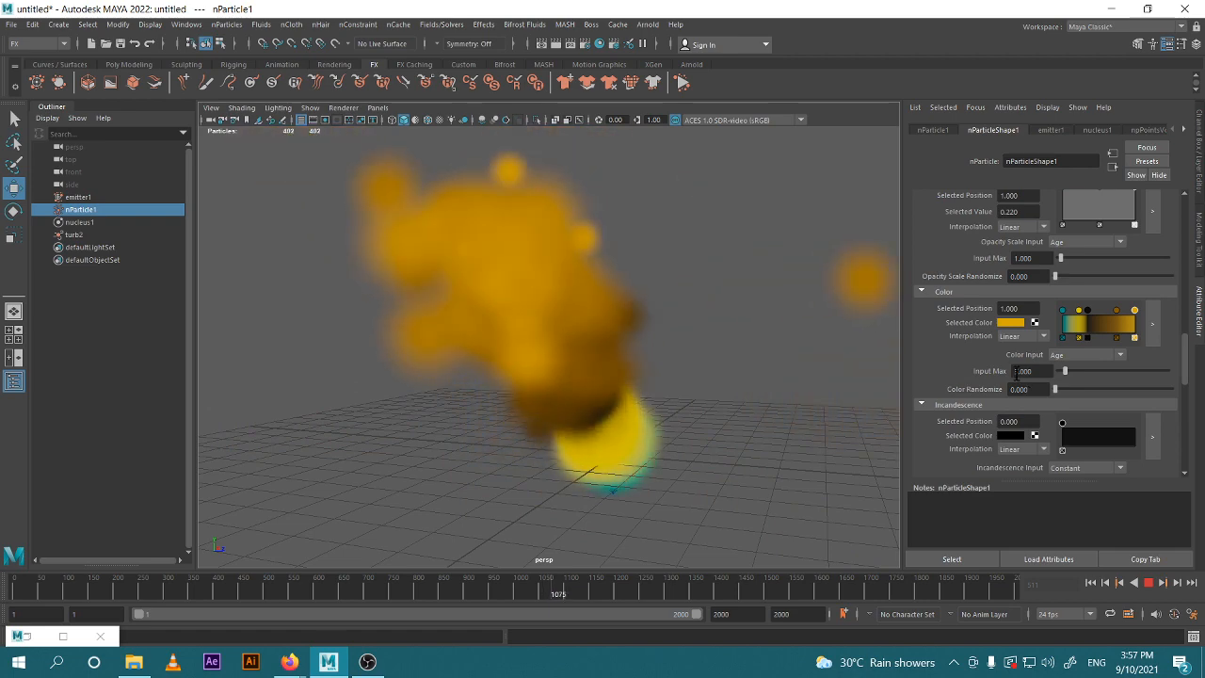
scroll(1036, 320, "up", 2)
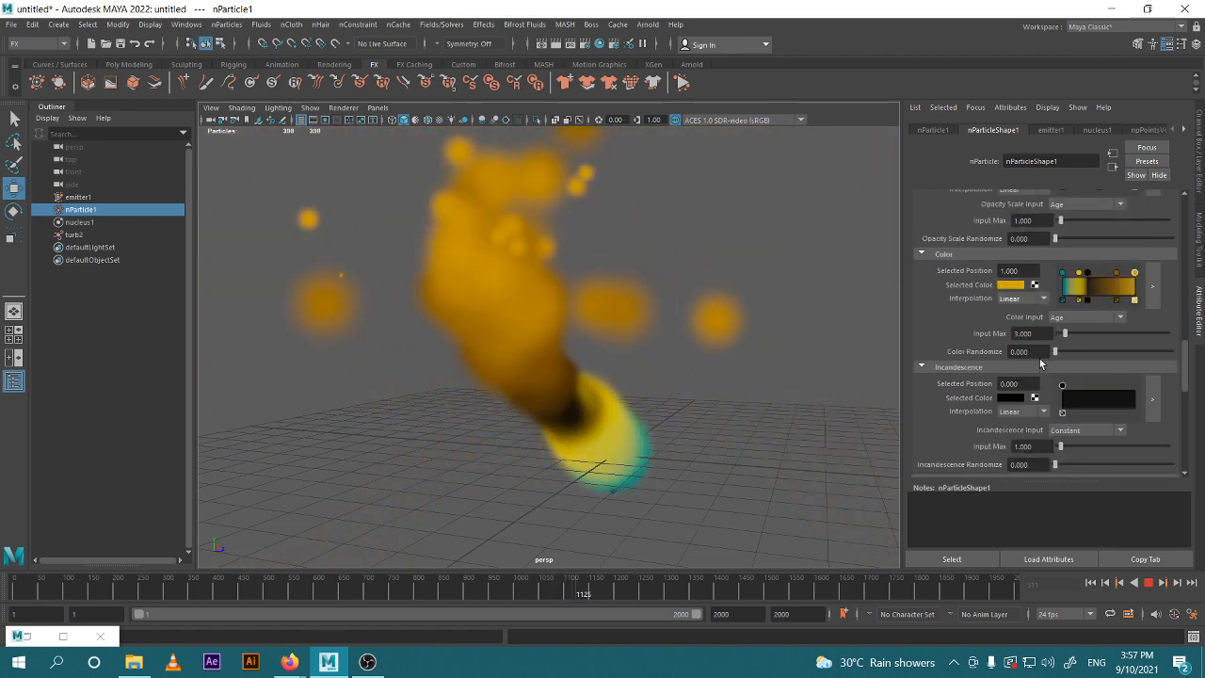
scroll(1040, 359, "down", 10)
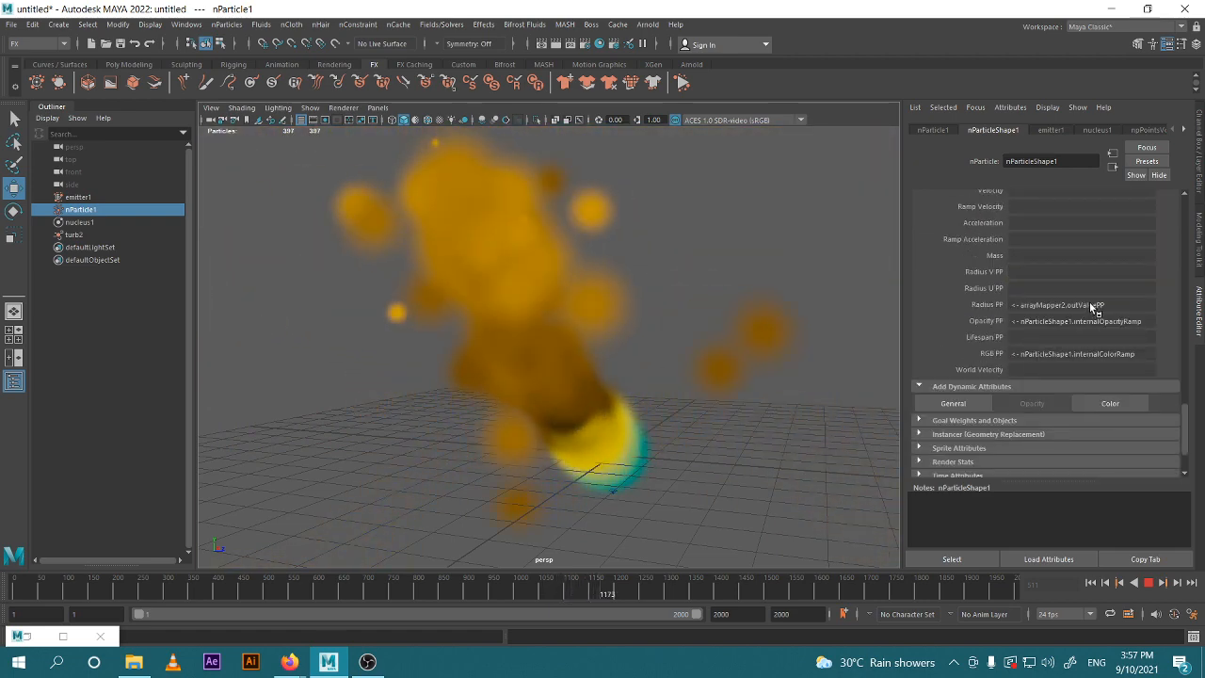
right_click(1089, 303)
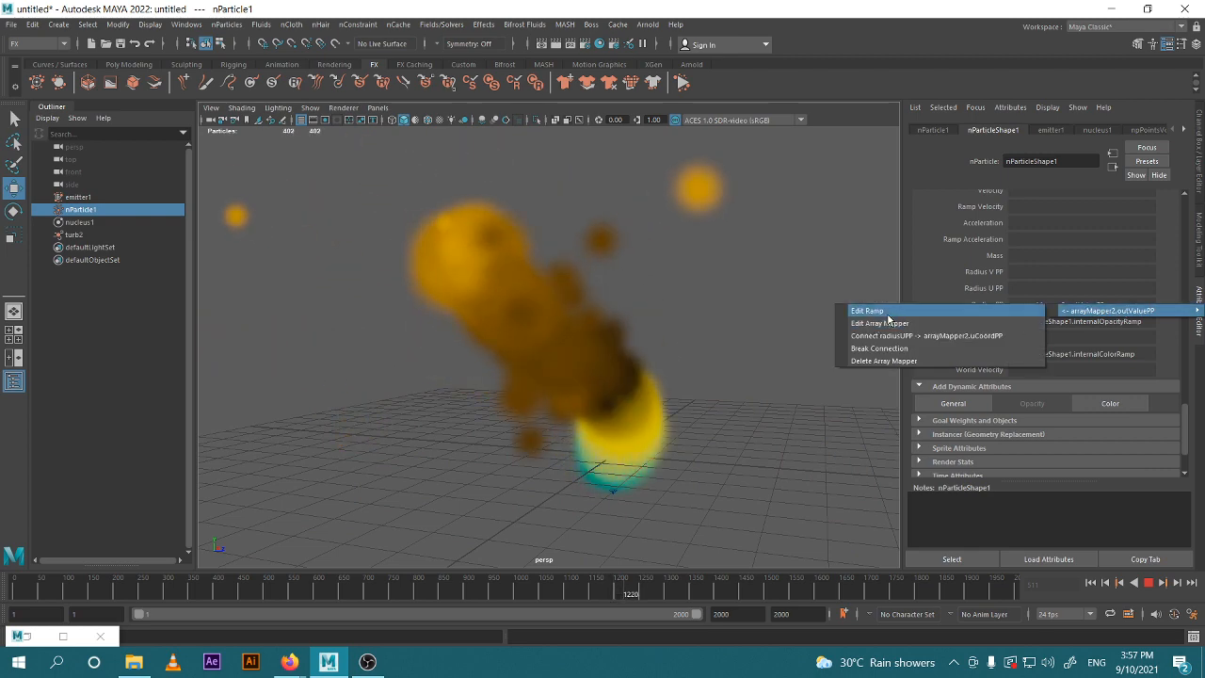
left_click(866, 311)
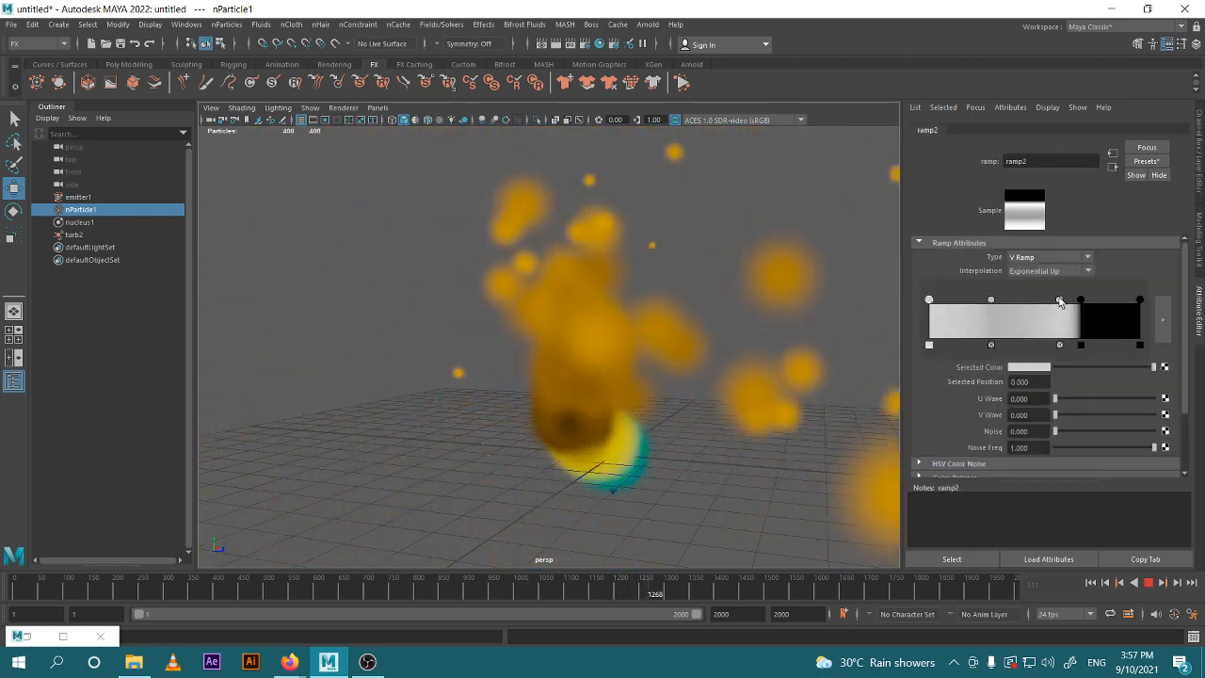
left_click_drag(1059, 299, 986, 301)
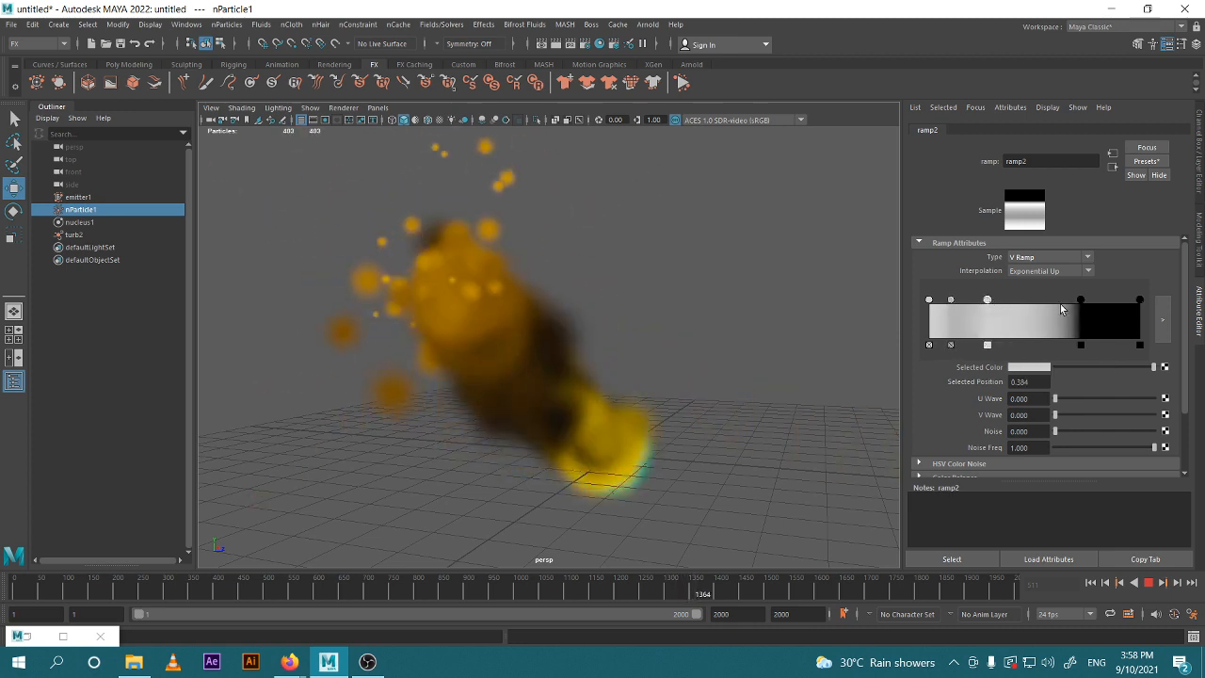
left_click_drag(1082, 300, 1022, 301)
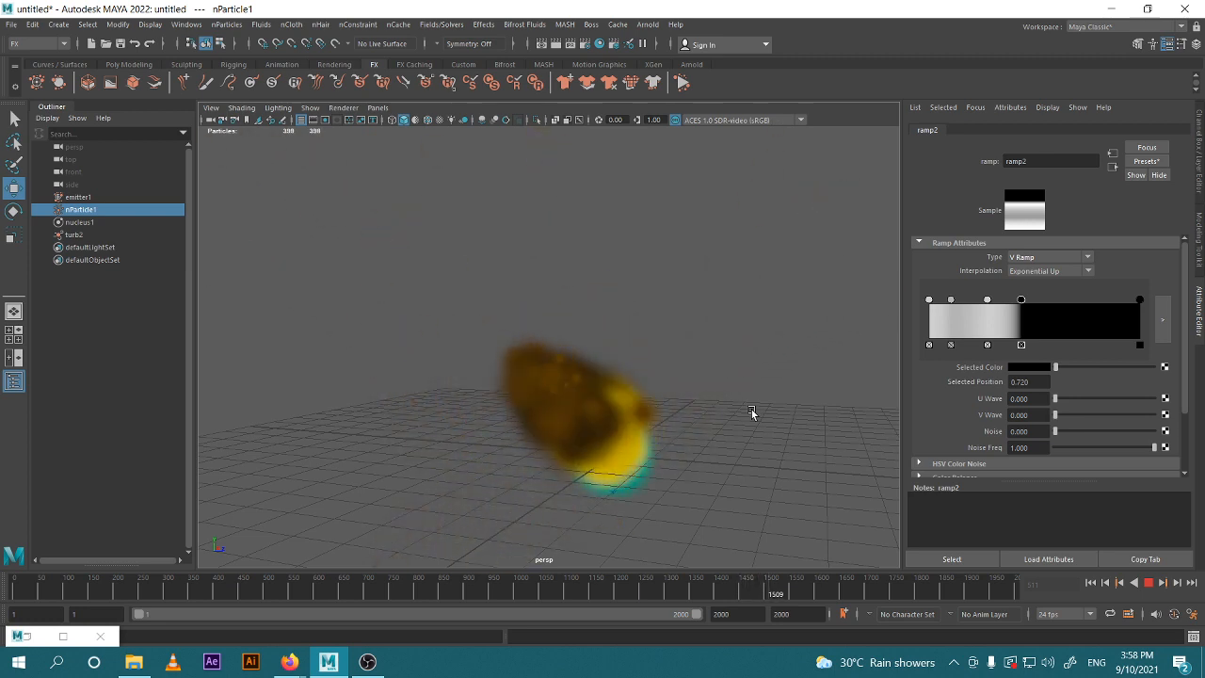
Examine the playing flame from several angles and distances to judge its shape and particle sizes.
scroll(755, 414, "down", 5)
left_click_drag(766, 423, 579, 443, "alt")
scroll(579, 442, "up", 3)
middle_click_drag(579, 442, 662, 438, "alt")
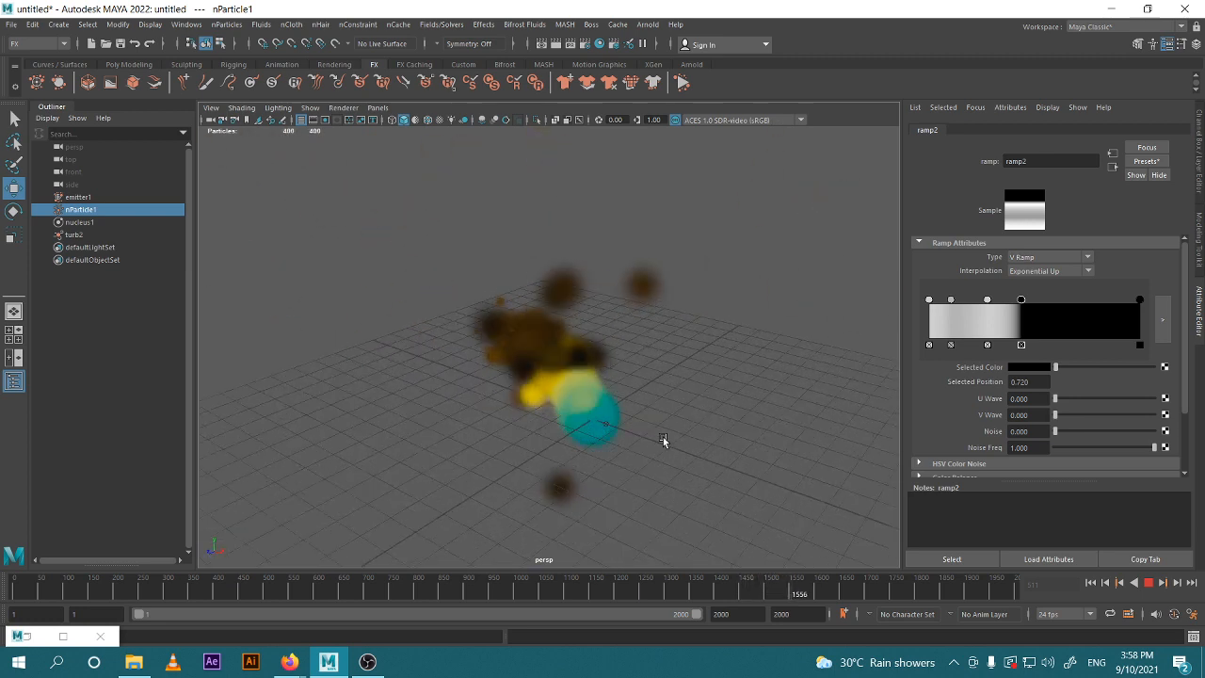
left_click_drag(663, 437, 630, 416, "alt")
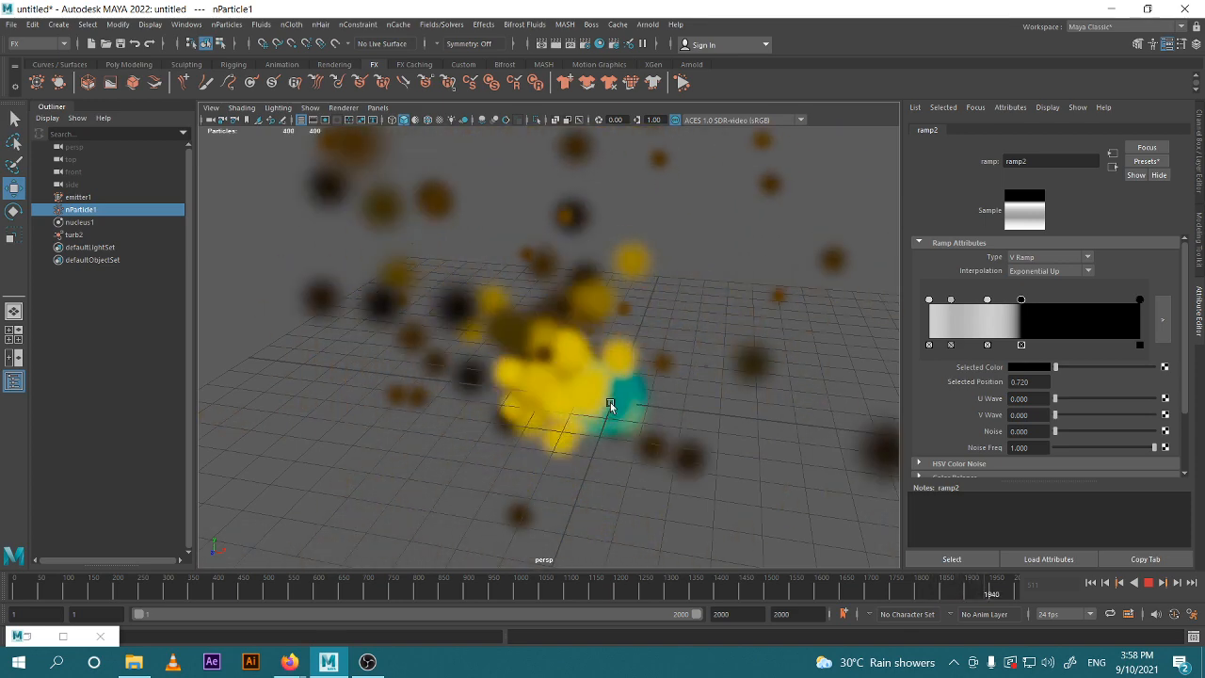
scroll(601, 395, "down", 5)
left_click_drag(601, 416, 514, 418, "alt")
scroll(454, 419, "up", 5)
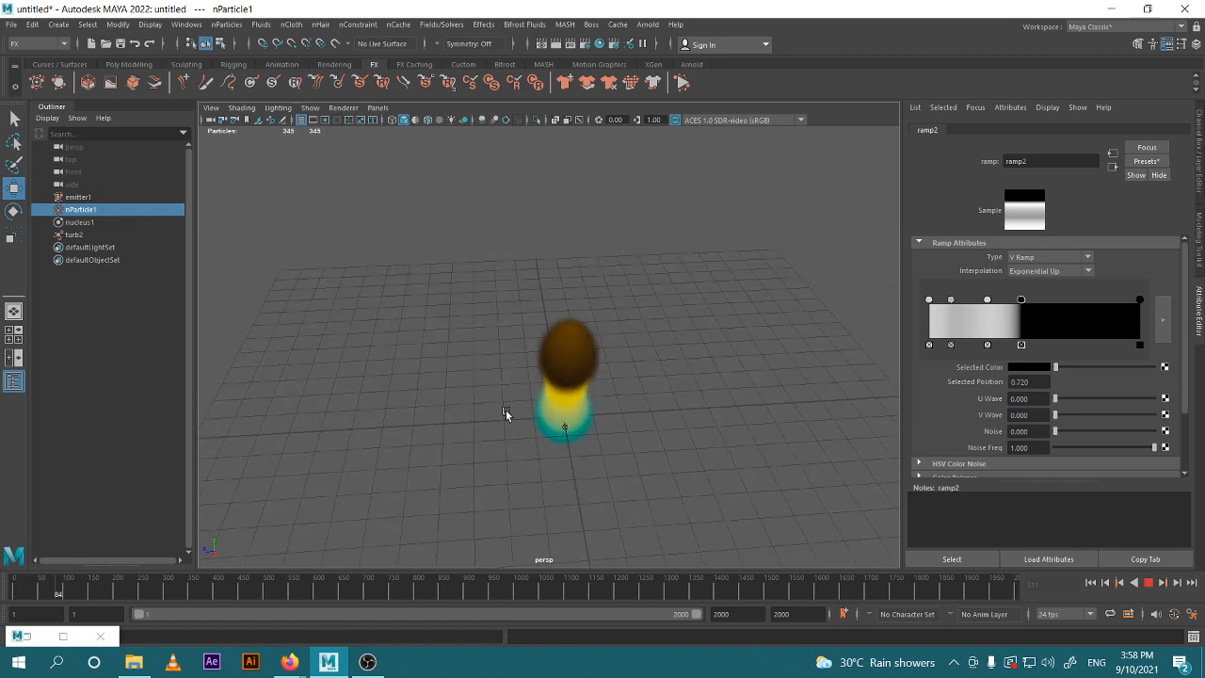
scroll(651, 390, "up", 4)
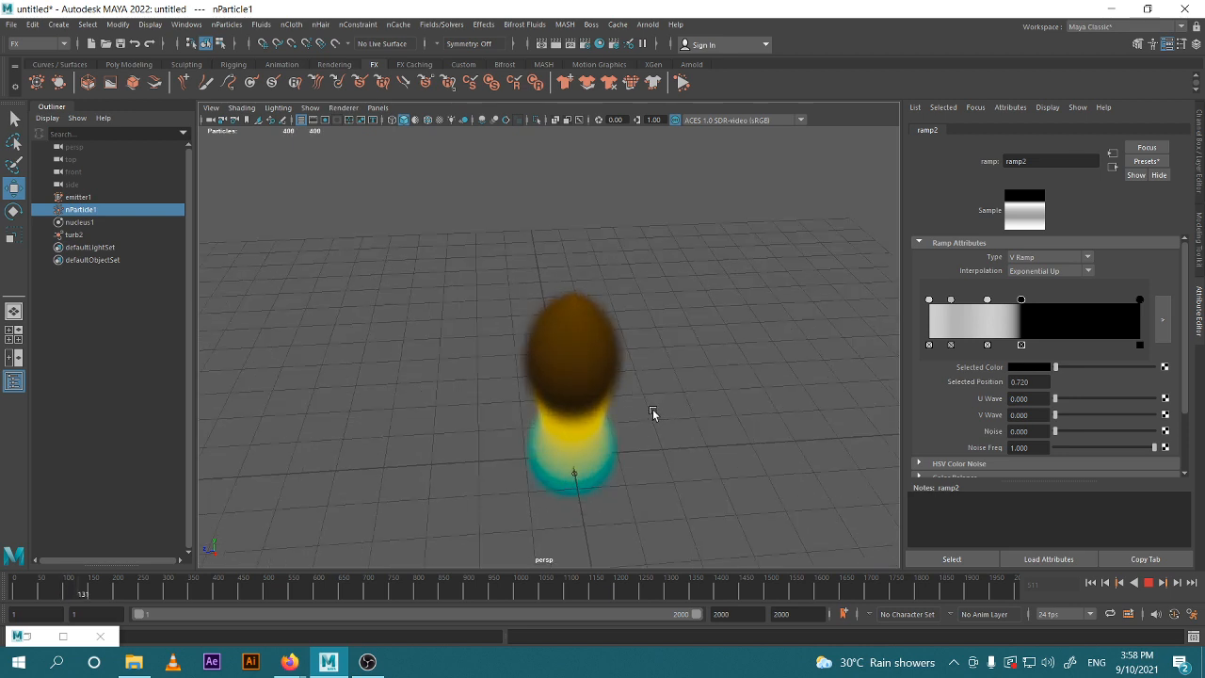
left_click_drag(653, 409, 723, 377, "alt")
Restart playback from the first frame and shift ramp2's handles: inner black to about 0.65, darker grey to the start, lighter grey to 0.214.
left_click(1148, 584)
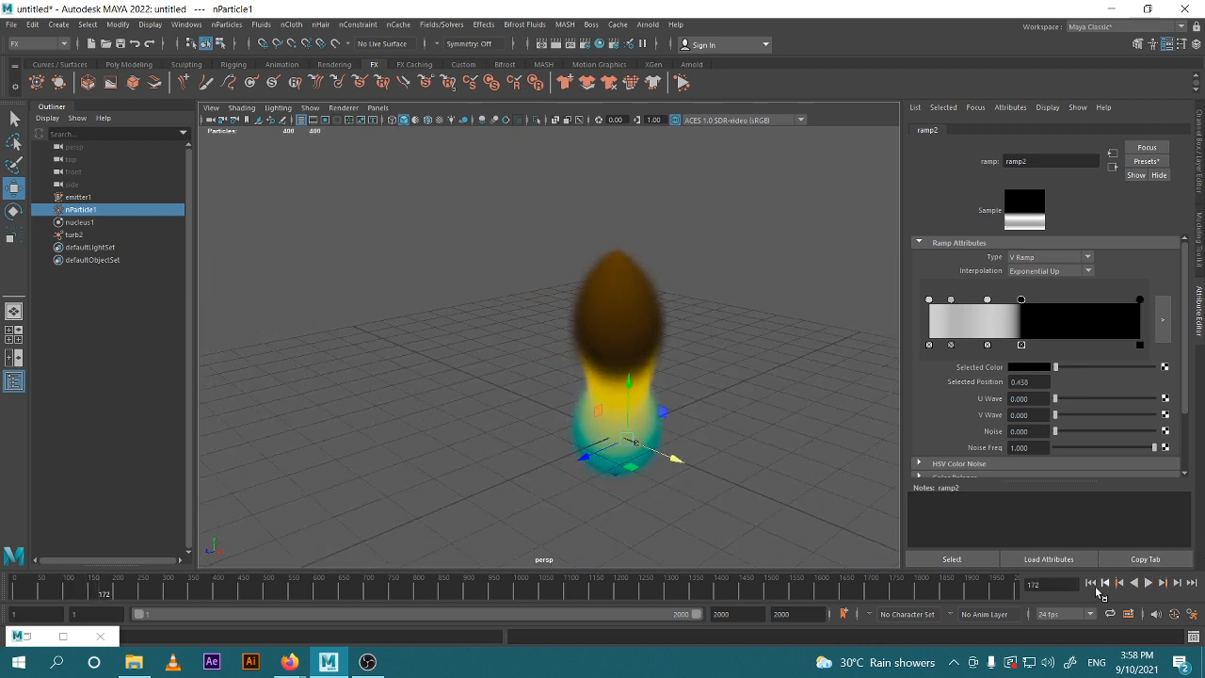
left_click(1092, 585)
left_click(1149, 585)
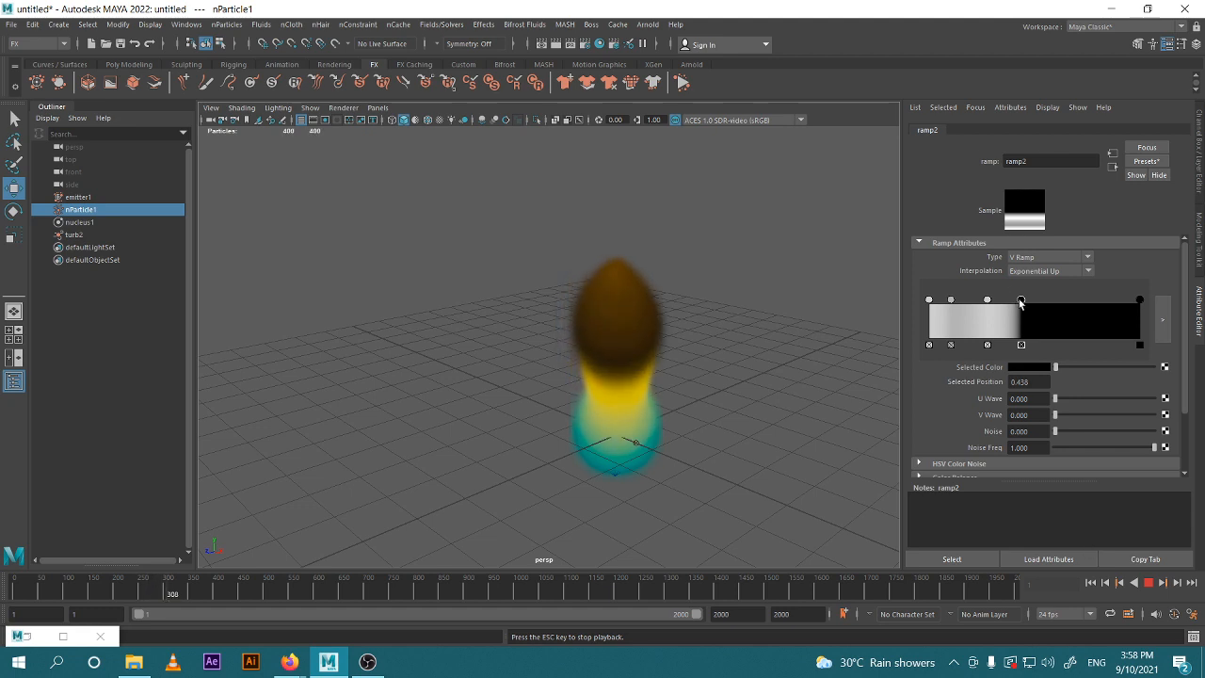
left_click_drag(1021, 299, 1068, 299)
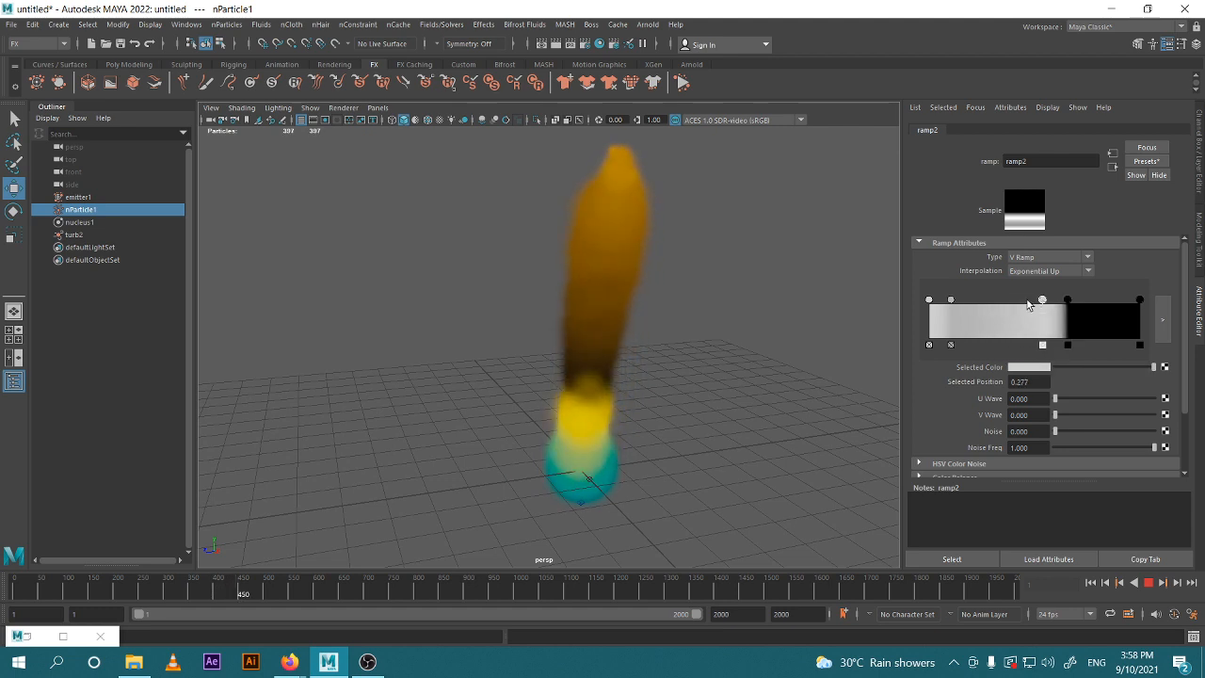
left_click_drag(1029, 301, 975, 301)
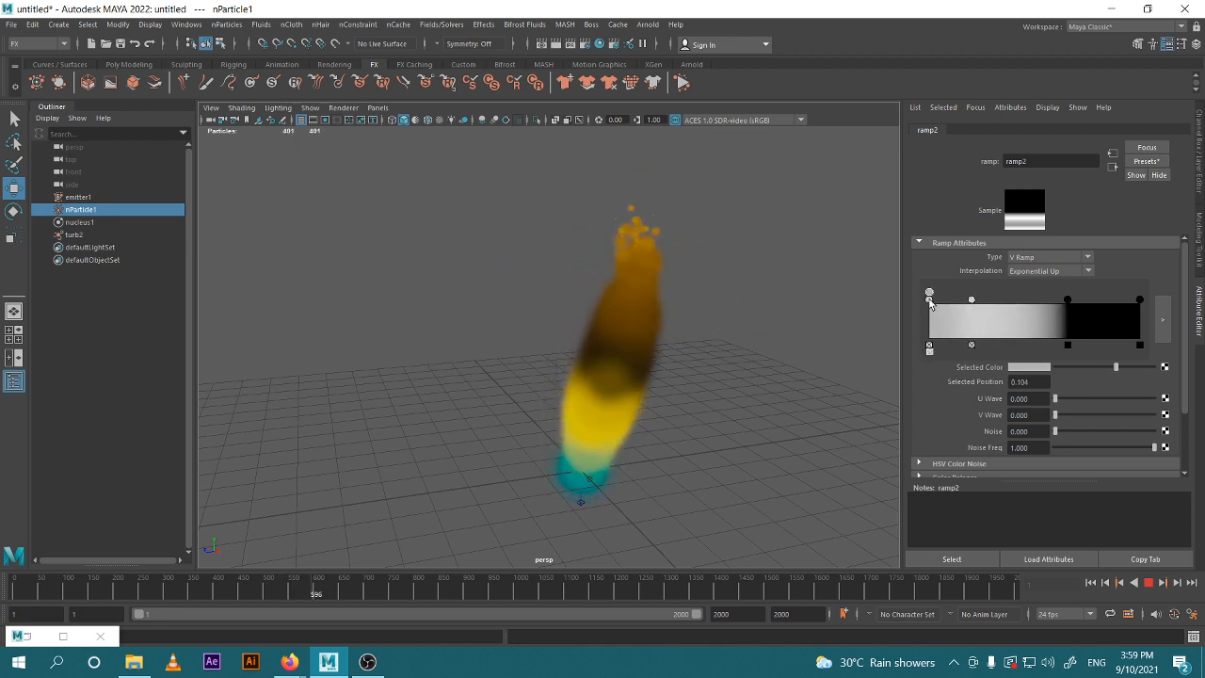
mouse_move(971, 303)
left_mouse_down()
mouse_move(947, 301)
mouse_move(1012, 300)
mouse_move(991, 299)
left_mouse_up()
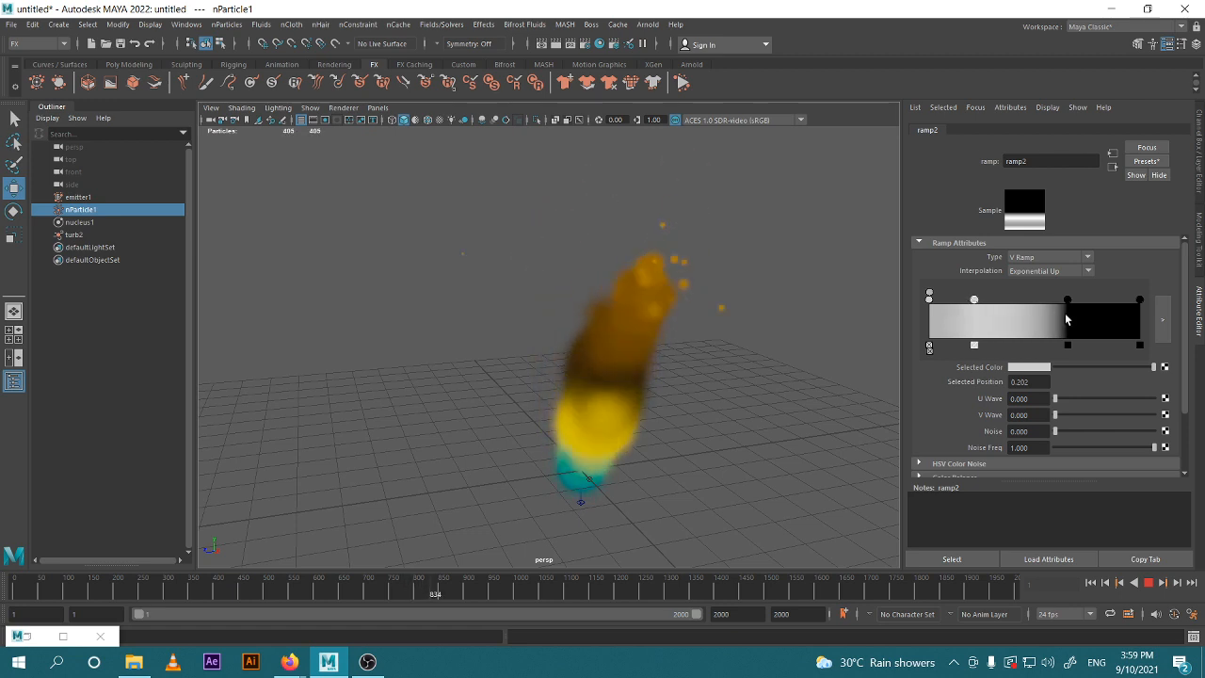
Stop the playback at frame 934 and frame the flame close up in the perspective view.
scroll(713, 437, "down", 3)
left_click_drag(716, 425, 745, 439, "alt")
scroll(720, 414, "up", 3)
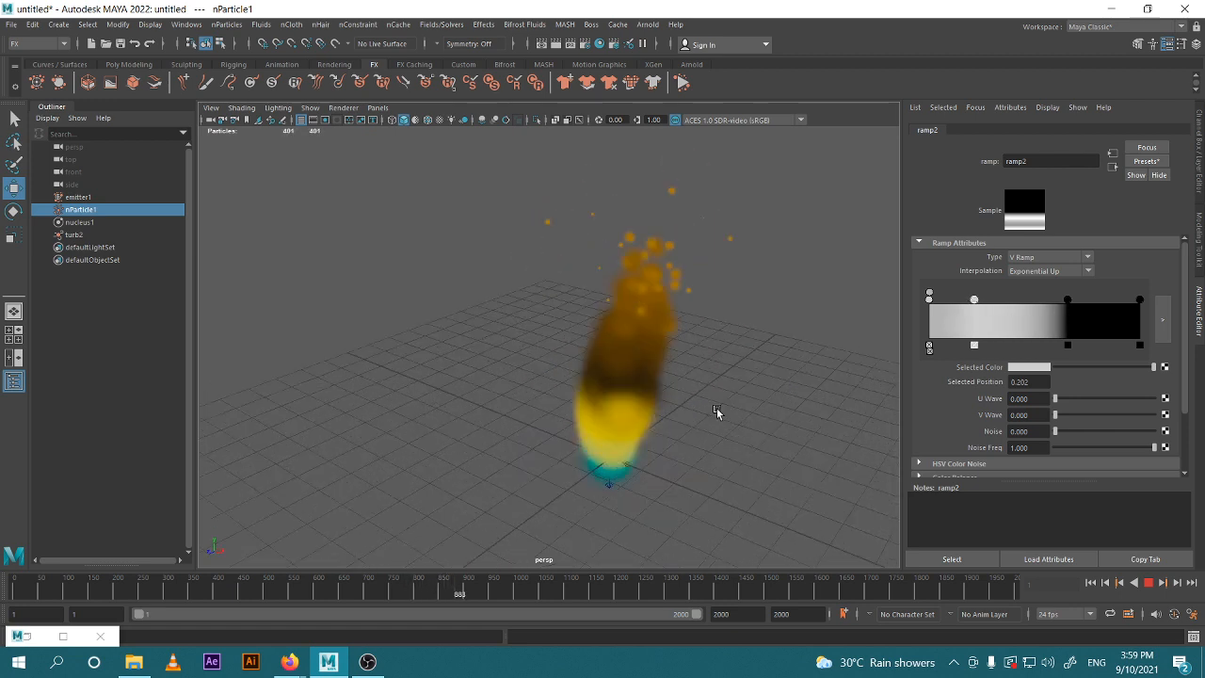
left_click(1149, 583)
left_click_drag(702, 405, 690, 423, "alt")
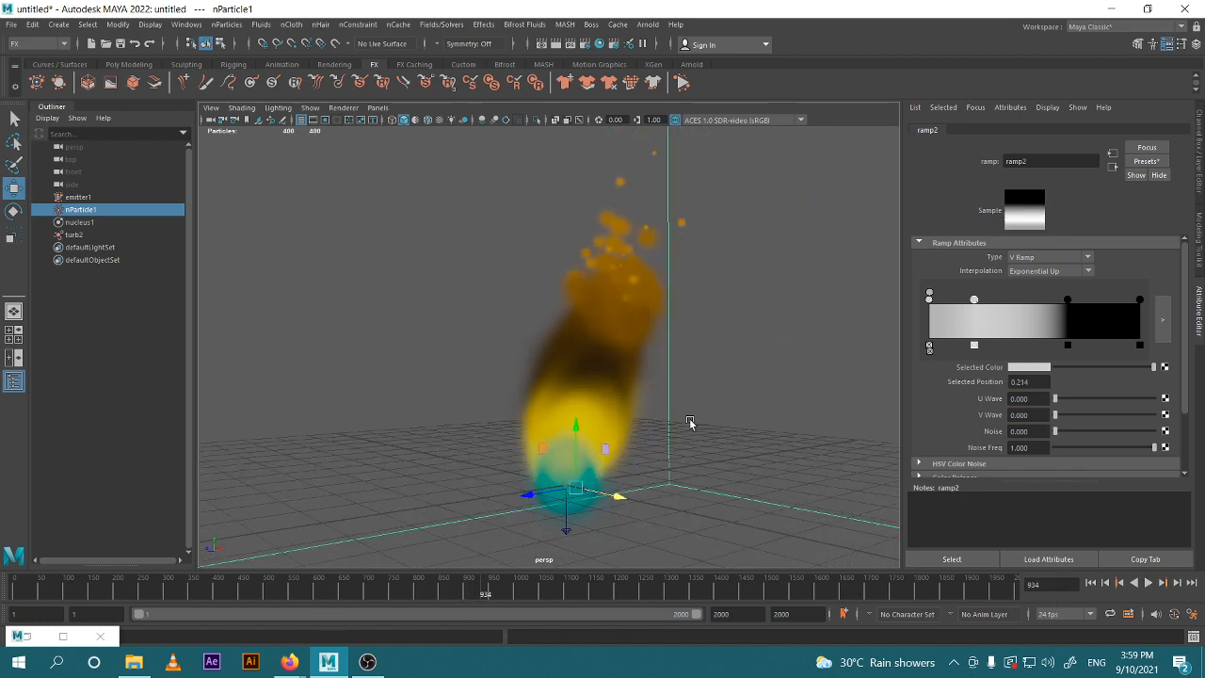
scroll(688, 422, "up", 3)
middle_click_drag(687, 422, 644, 390, "alt")
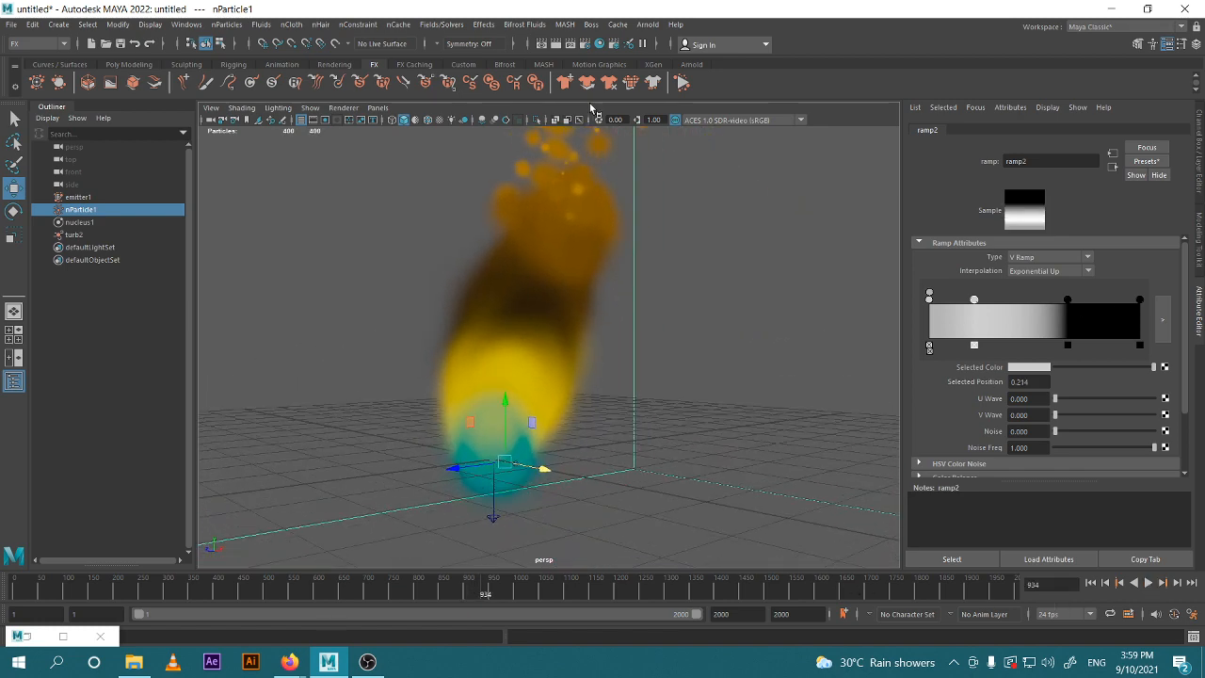
Render the current frame with Arnold, switch the renderer to Maya Hardware 2.0 to compare, and close the render window.
left_click(556, 45)
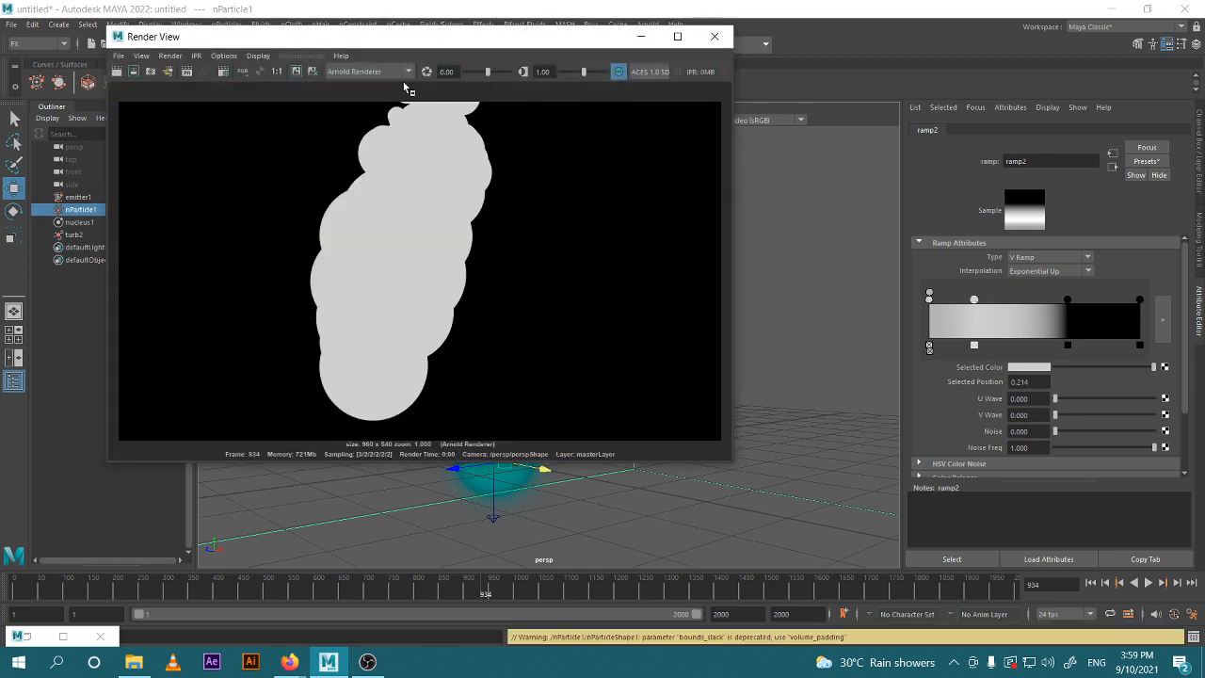
left_click(407, 74)
left_click(380, 99)
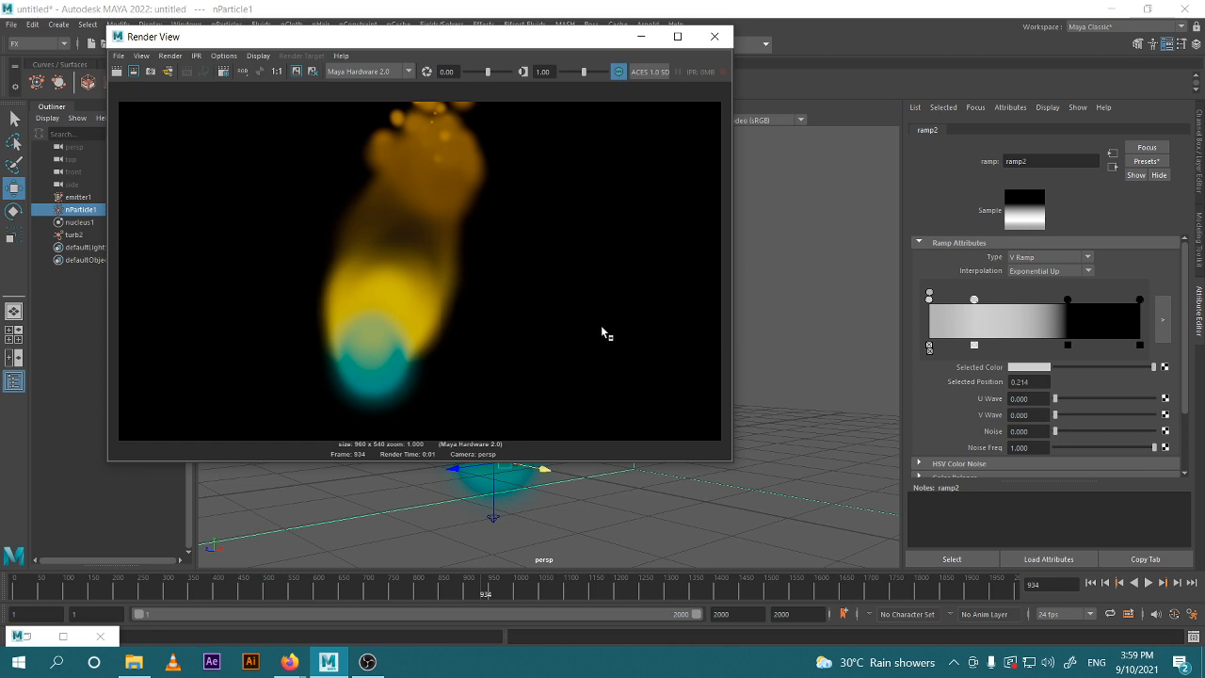
left_click(715, 38)
Look at the flame from a raised angle and inspect ramp2's HSV Color Noise settings.
left_click_drag(528, 519, 624, 435, "alt")
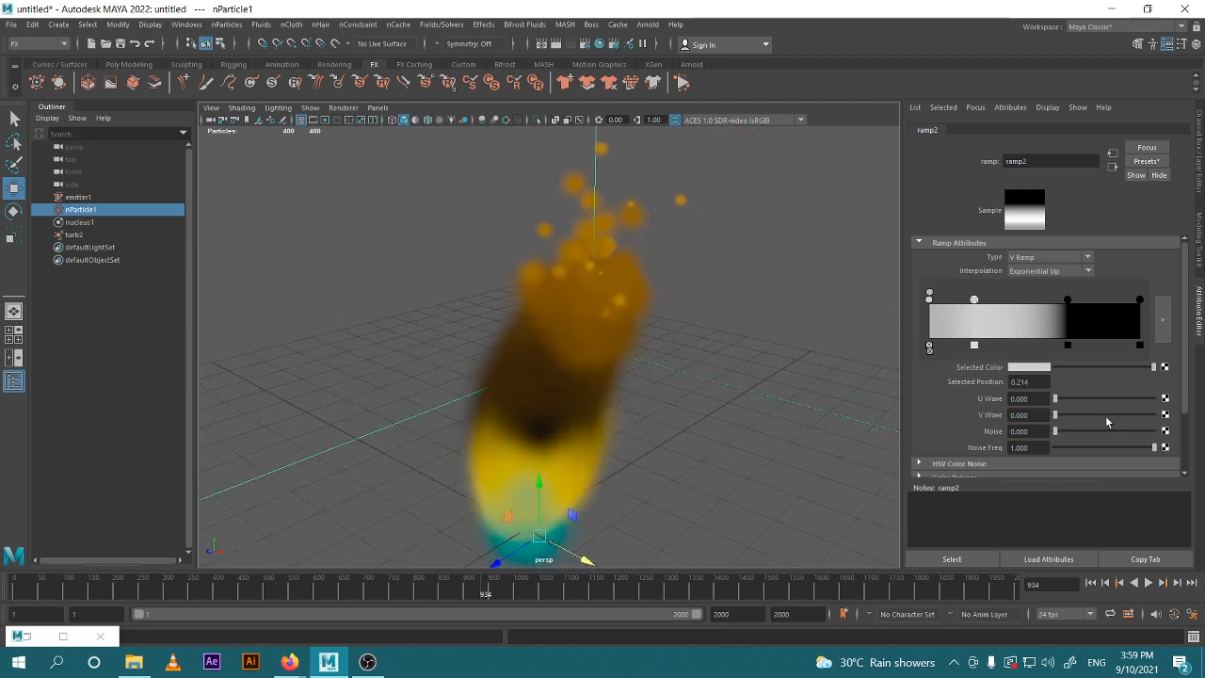
scroll(1098, 413, "down", 2)
left_click(965, 387)
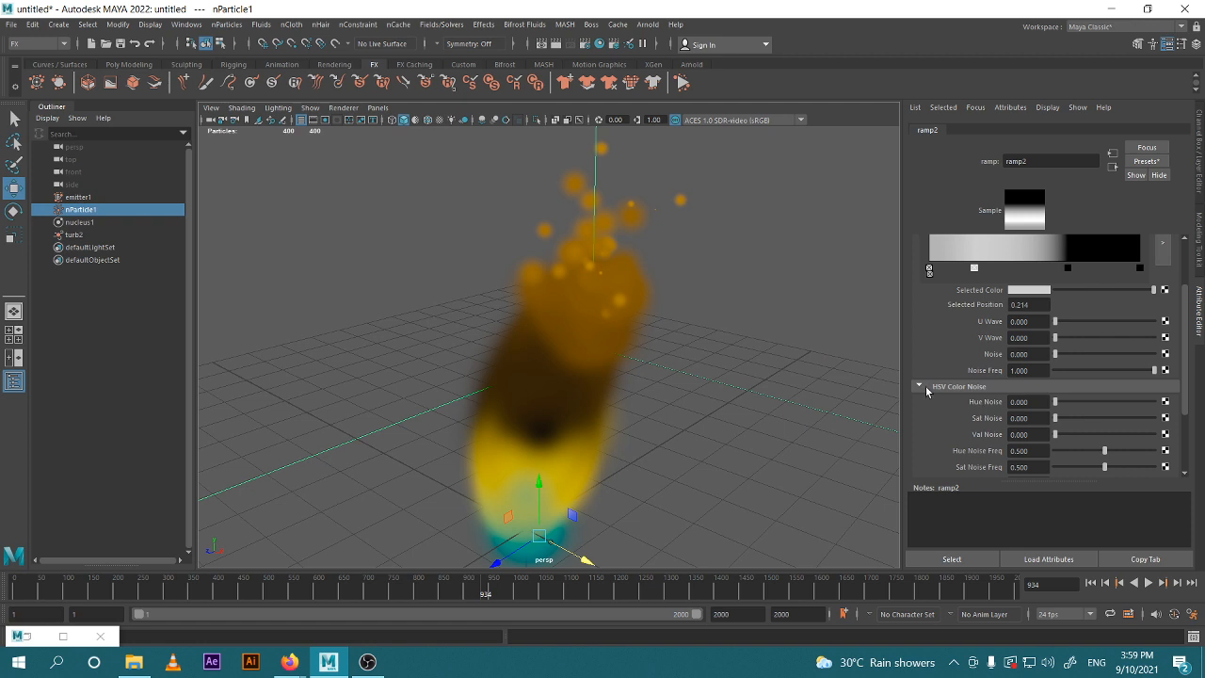
left_click(927, 388)
scroll(1085, 374, "up", 2)
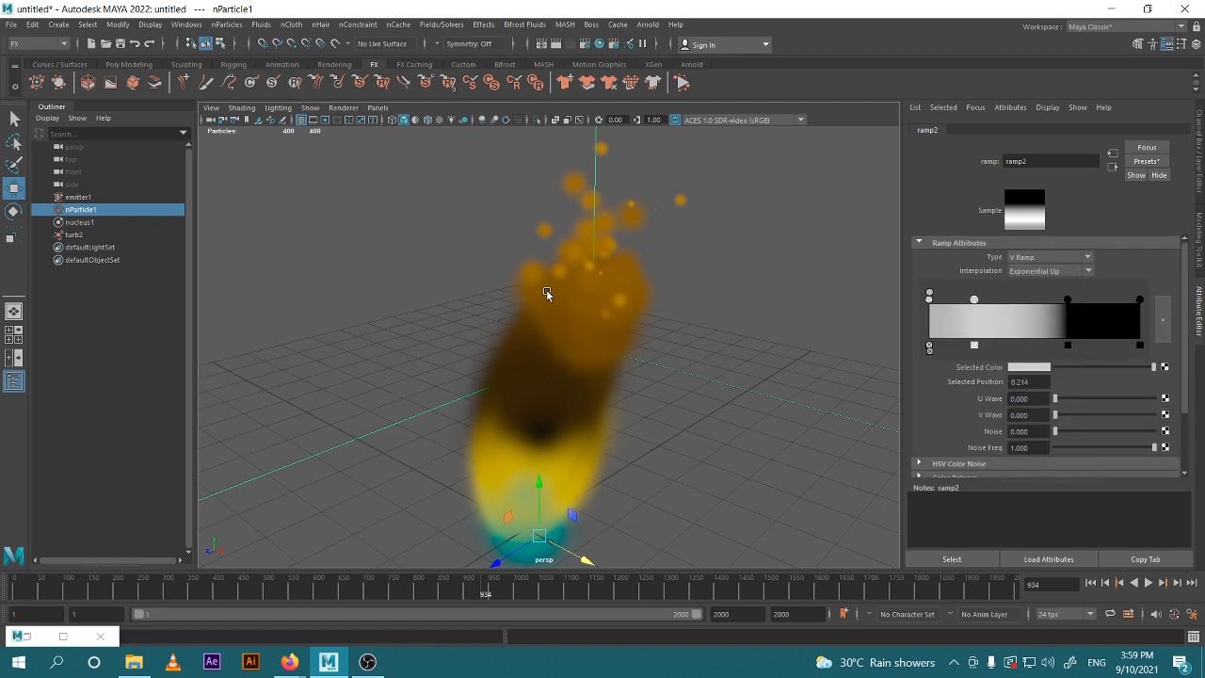
Deselect nParticle1 and view the whole flame from farther away.
left_click(666, 519)
scroll(691, 431, "down", 5)
left_click_drag(692, 430, 648, 431, "alt")
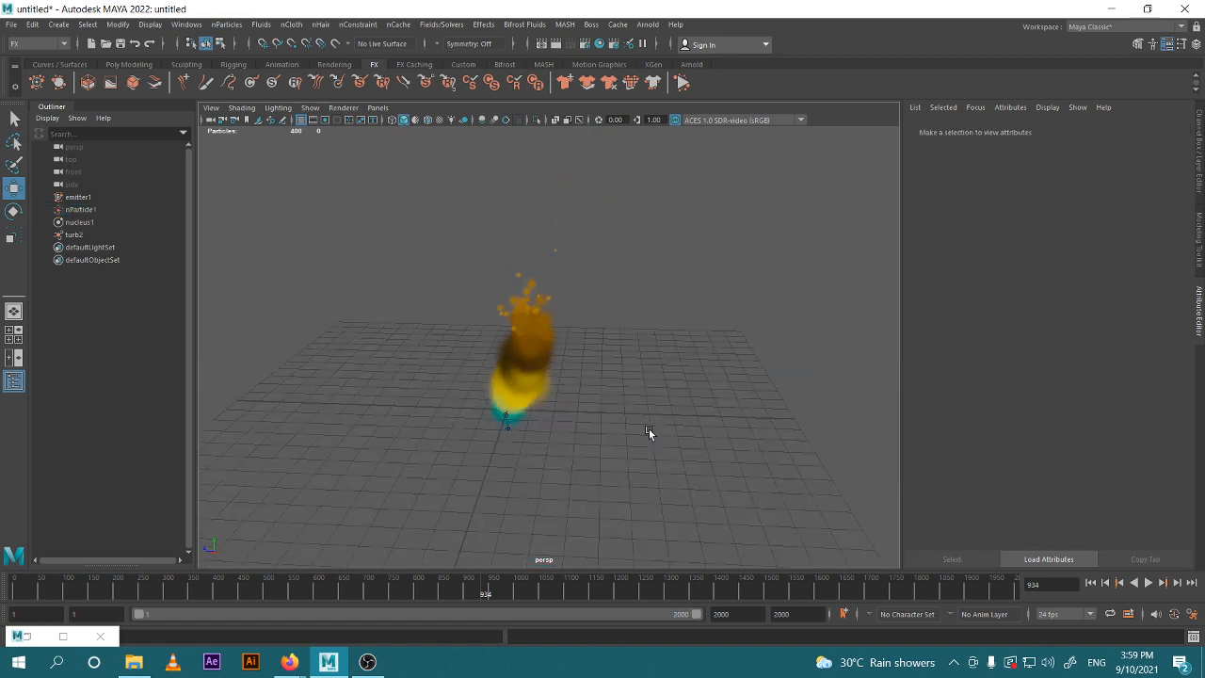